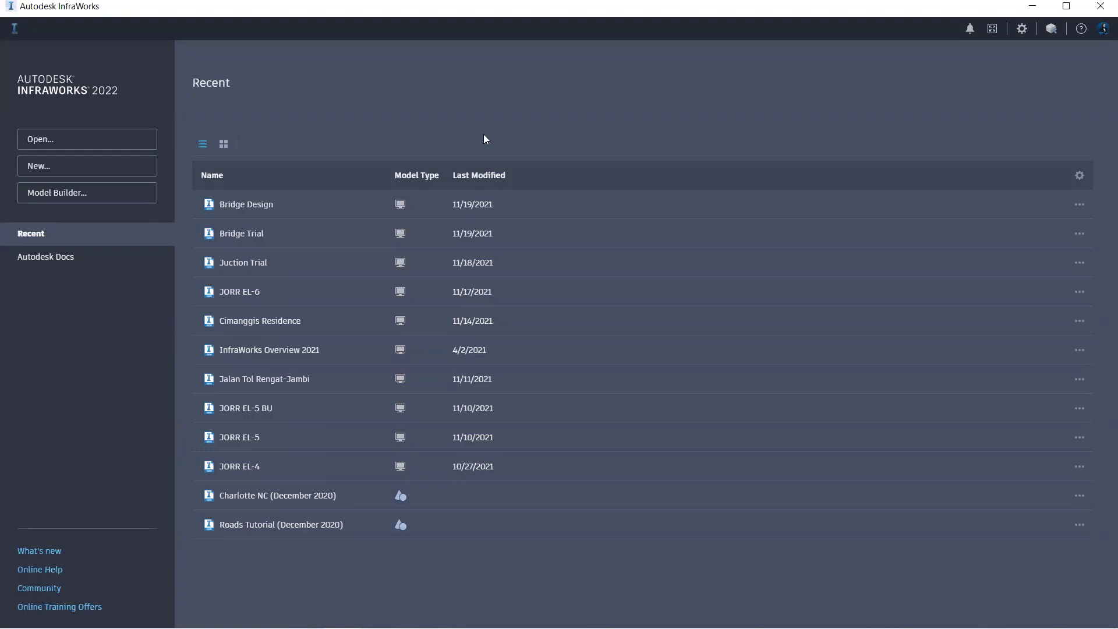
Open Model Builder and find Jalan Raya Margonda in Beji, Indonesia, by searching for "Margonda".
{"action": "left_click", "coordinate": [105, 193]}
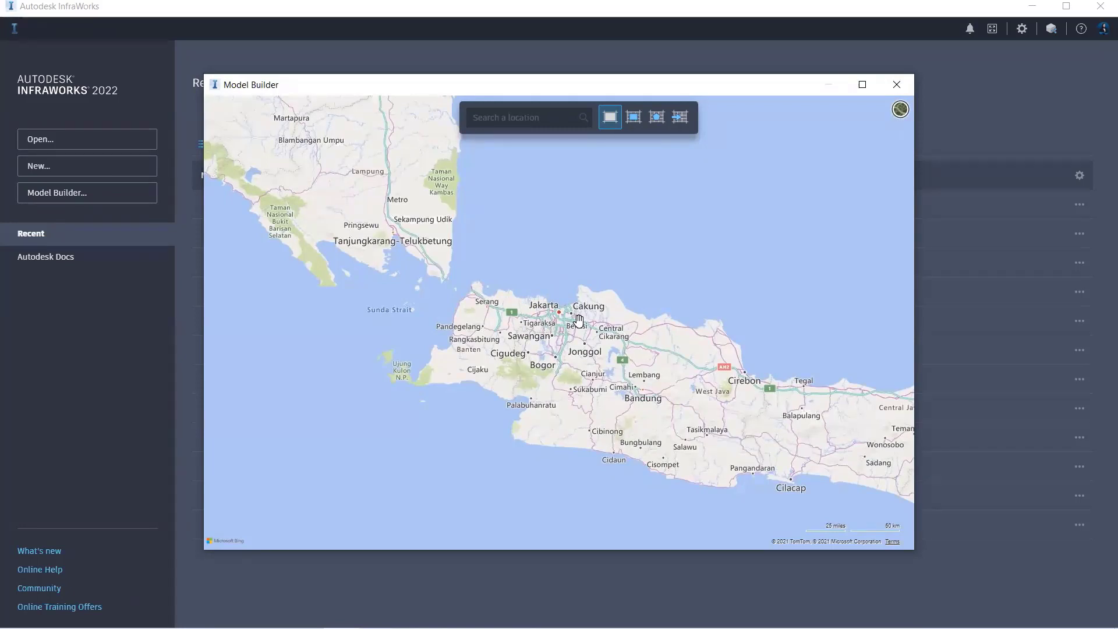
{"action": "left_click", "coordinate": [897, 85]}
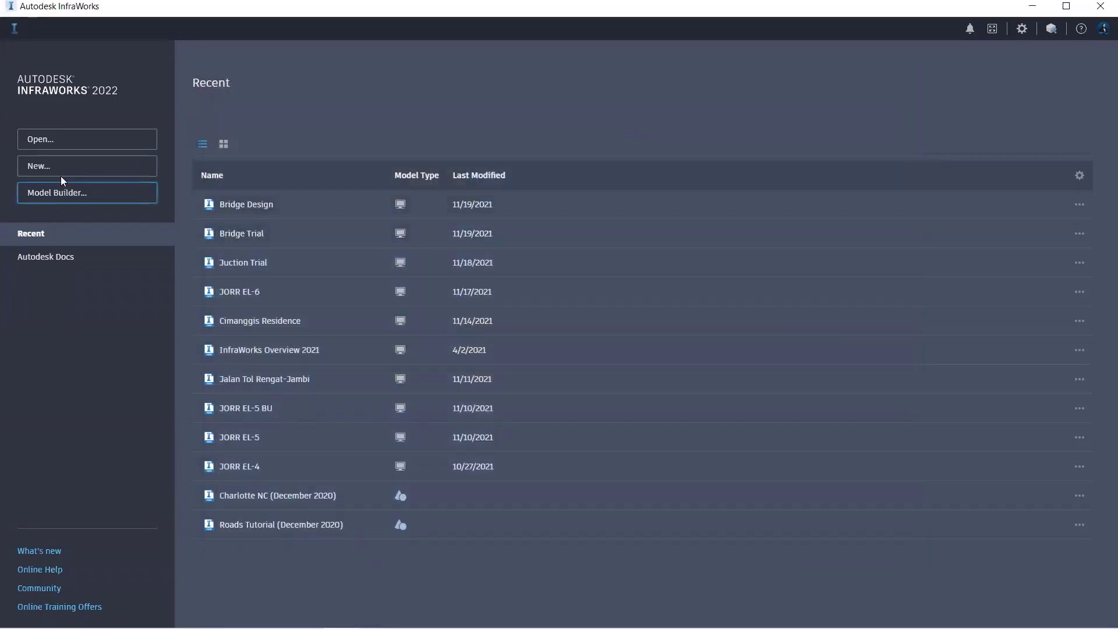
{"action": "left_click", "coordinate": [50, 194]}
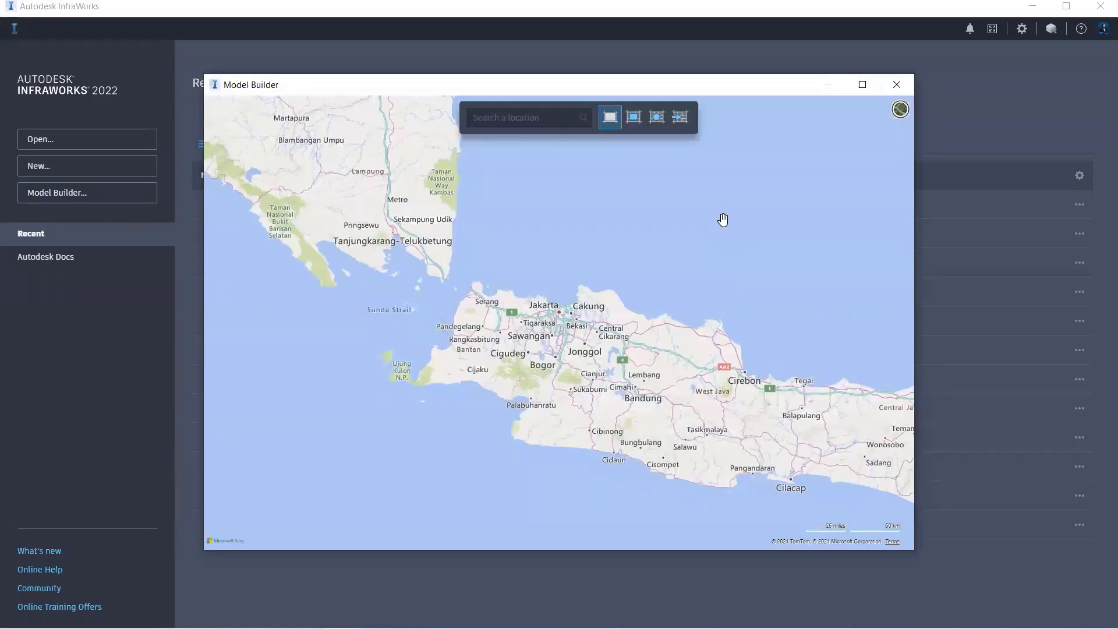
{"action": "left_click", "coordinate": [481, 117]}
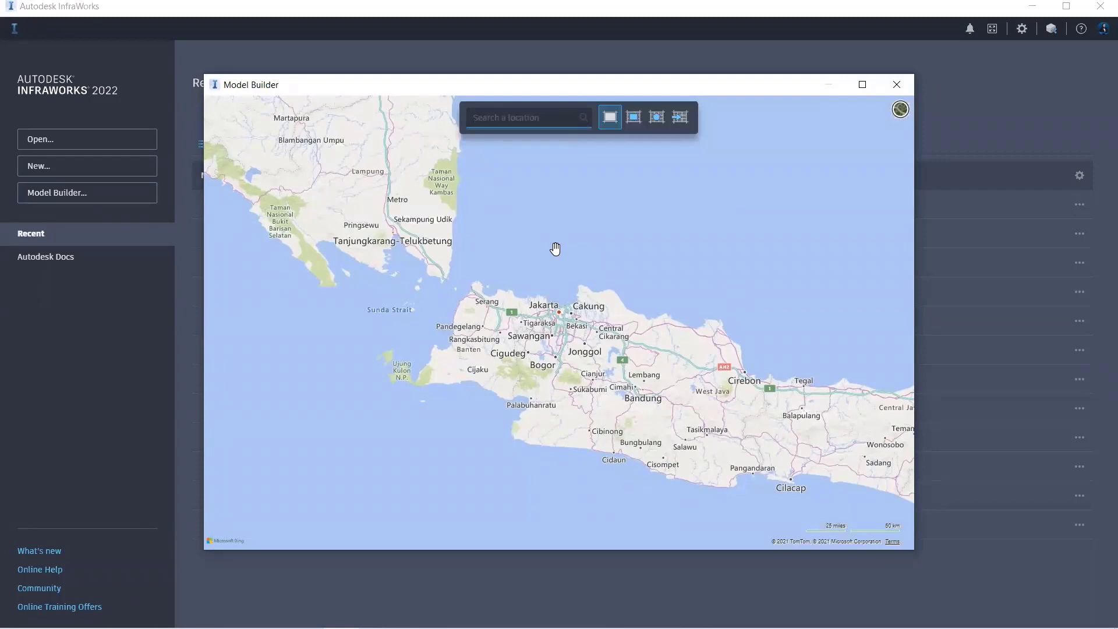
{"action": "type", "text": "c"}
{"action": "key", "text": "BackSpace"}
{"action": "type", "text": "Margonda"}
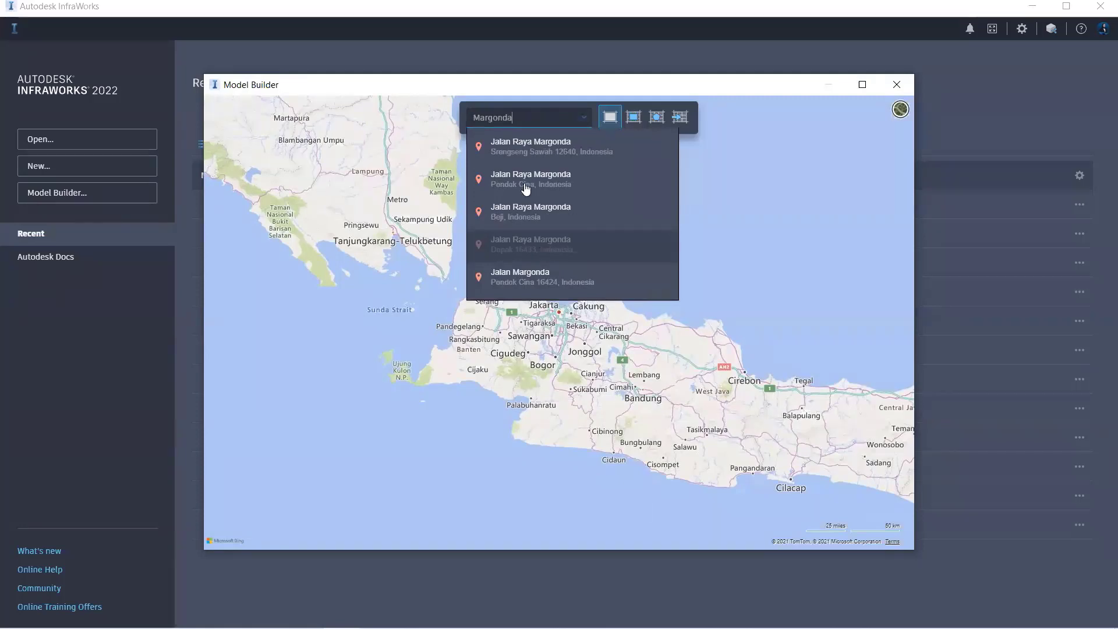
{"action": "left_click", "coordinate": [513, 223]}
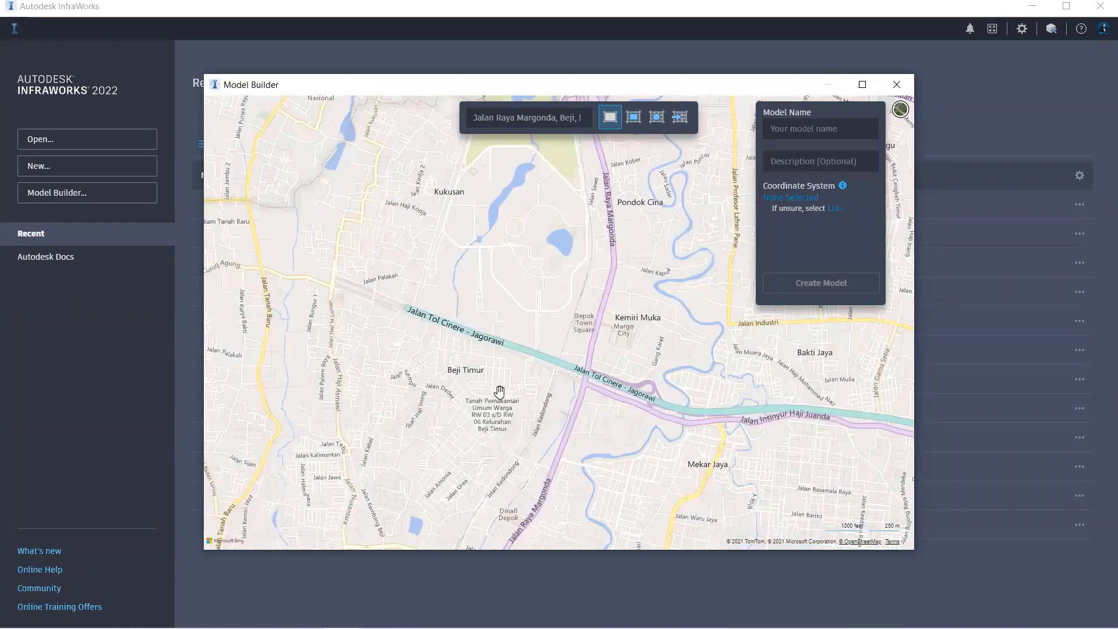
Draw a polygon model area of about 1.90 sq km along Jalan Raya Margonda, from Depok to Jalan Tol Cinere - Jagorawi.
{"action": "left_click_drag", "start_coordinate": [515, 426], "coordinate": [503, 274]}
{"action": "scroll", "coordinate": [502, 274], "scroll_direction": "down", "scroll_amount": 3}
{"action": "scroll", "coordinate": [502, 273], "scroll_direction": "up", "scroll_amount": 1}
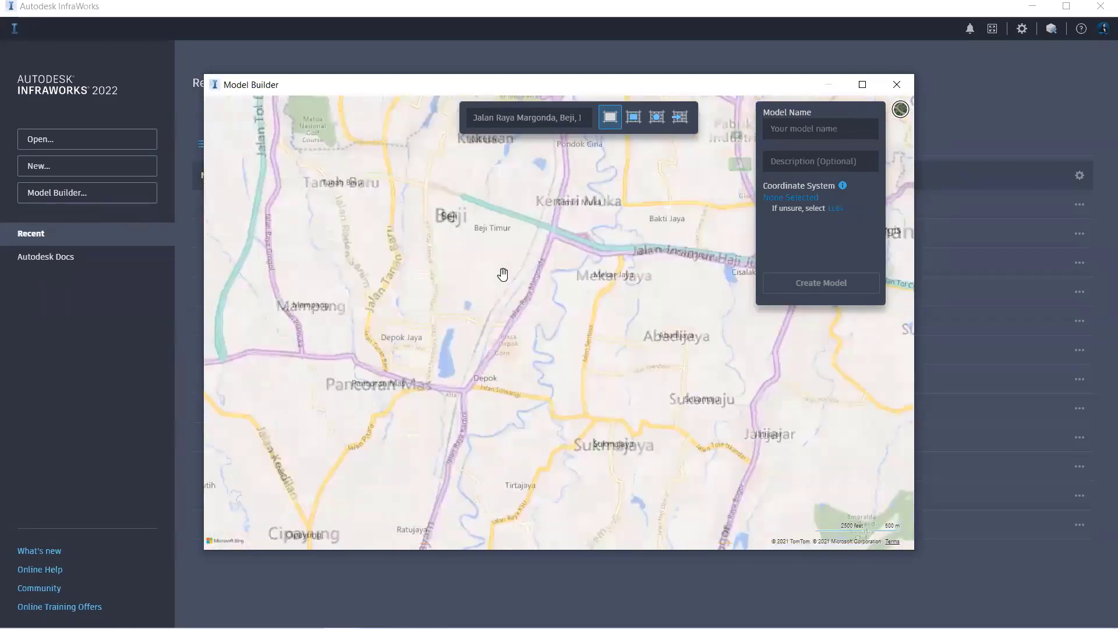
{"action": "scroll", "coordinate": [503, 274], "scroll_direction": "up", "scroll_amount": 1}
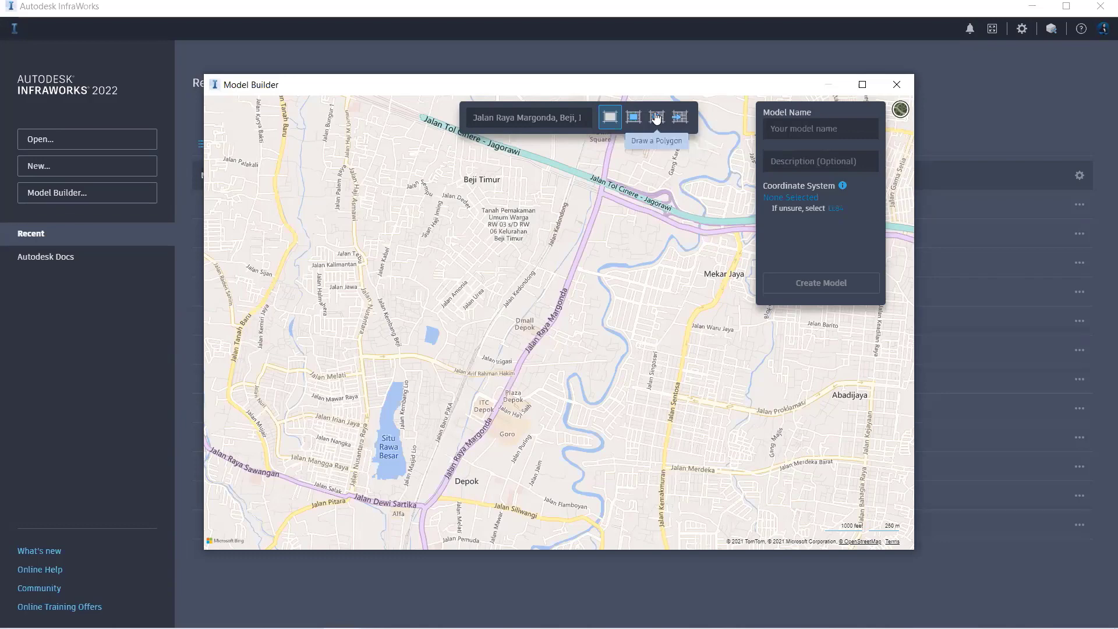
{"action": "left_click", "coordinate": [634, 120]}
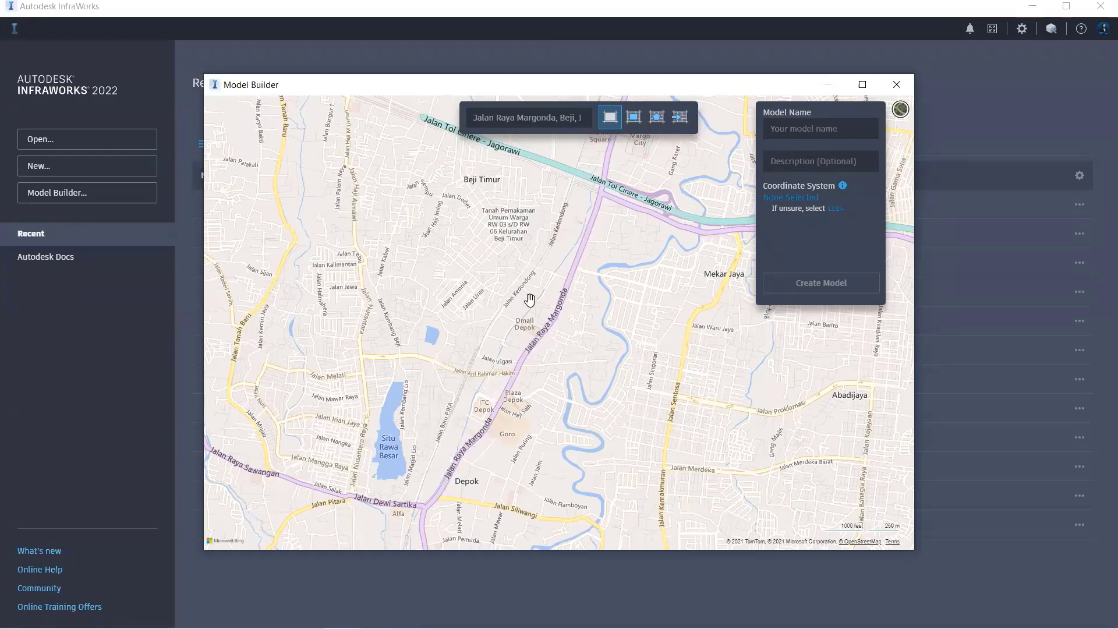
{"action": "left_click", "coordinate": [657, 118]}
{"action": "left_click", "coordinate": [401, 494]}
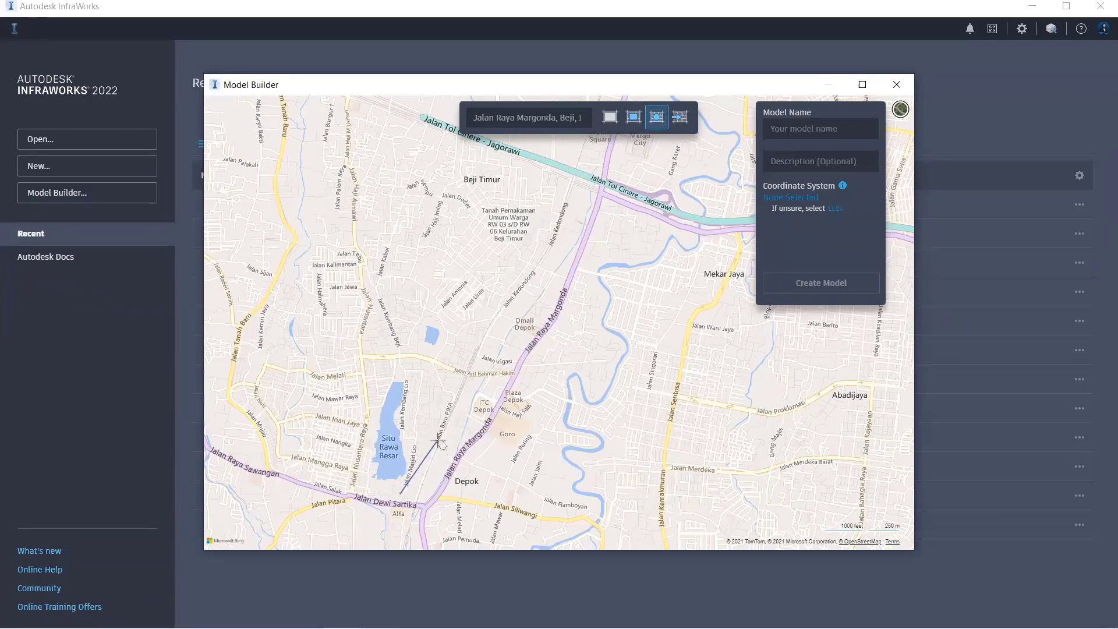
{"action": "left_click", "coordinate": [500, 354]}
{"action": "left_click", "coordinate": [570, 181]}
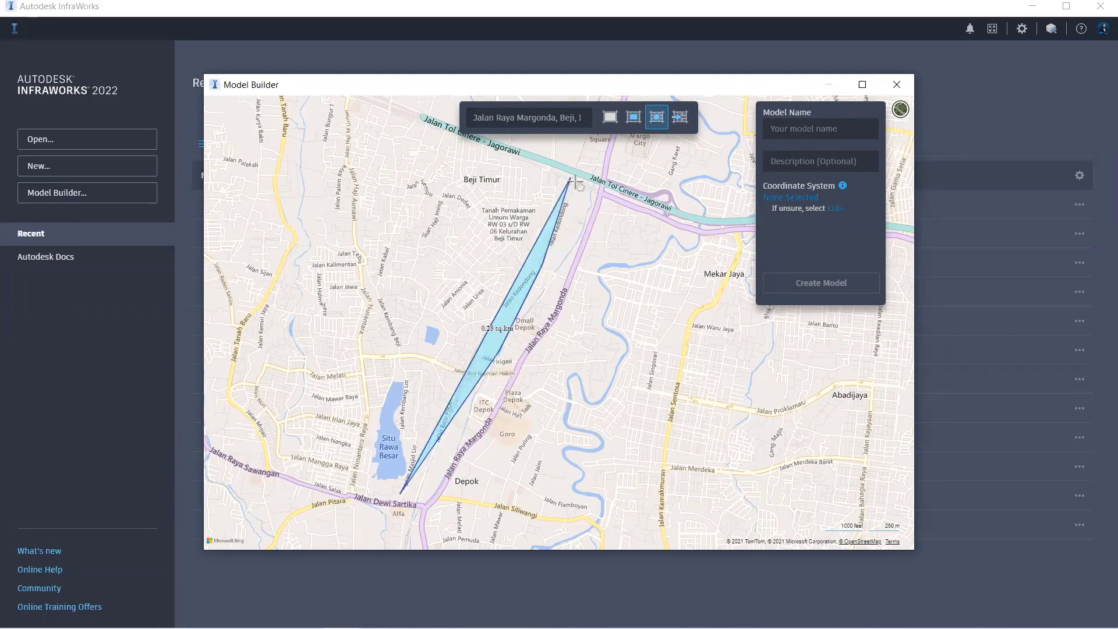
{"action": "left_click", "coordinate": [640, 202]}
{"action": "left_click", "coordinate": [594, 340]}
{"action": "left_click", "coordinate": [532, 455]}
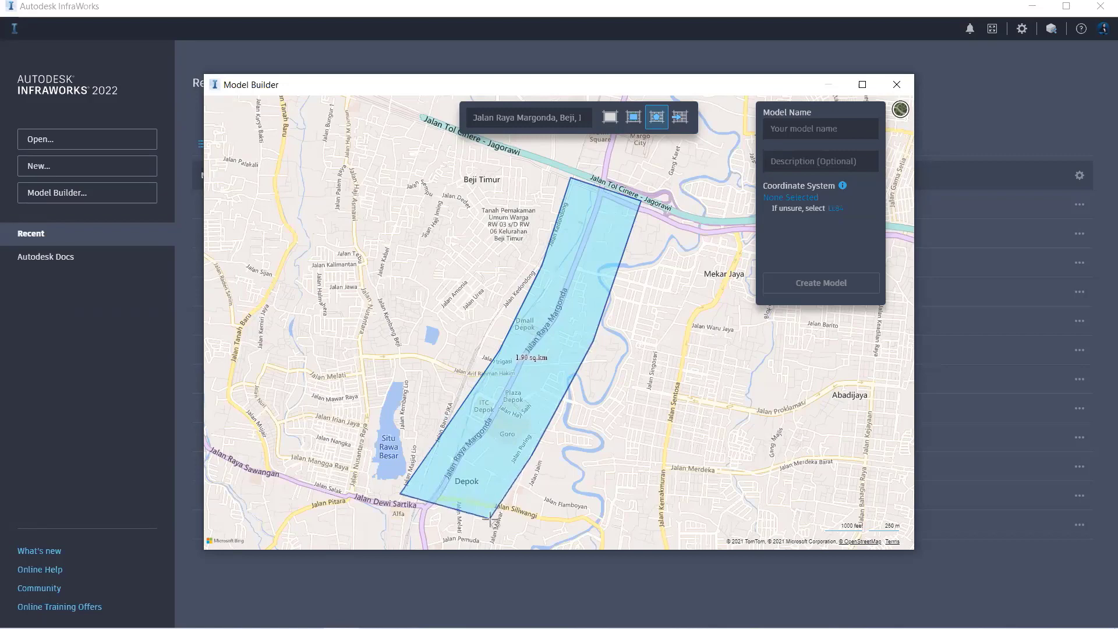
{"action": "double_click", "coordinate": [491, 518]}
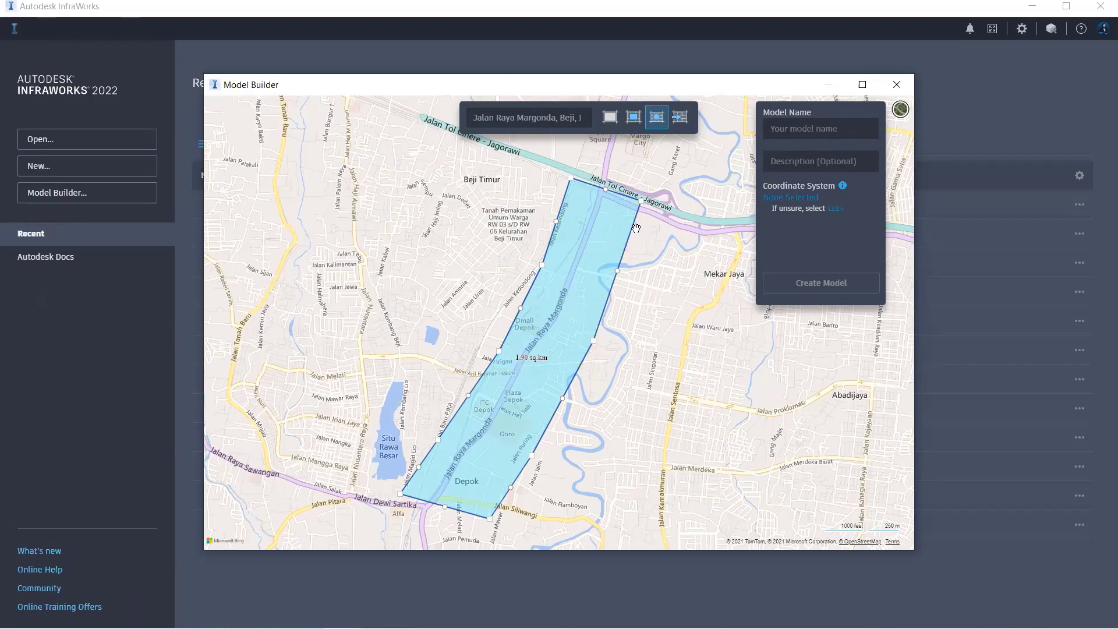
Name the model "Margonda Bridge" and assign it the Indonesian coordinate system DGN95.UTM-48S.
{"action": "left_click", "coordinate": [781, 127]}
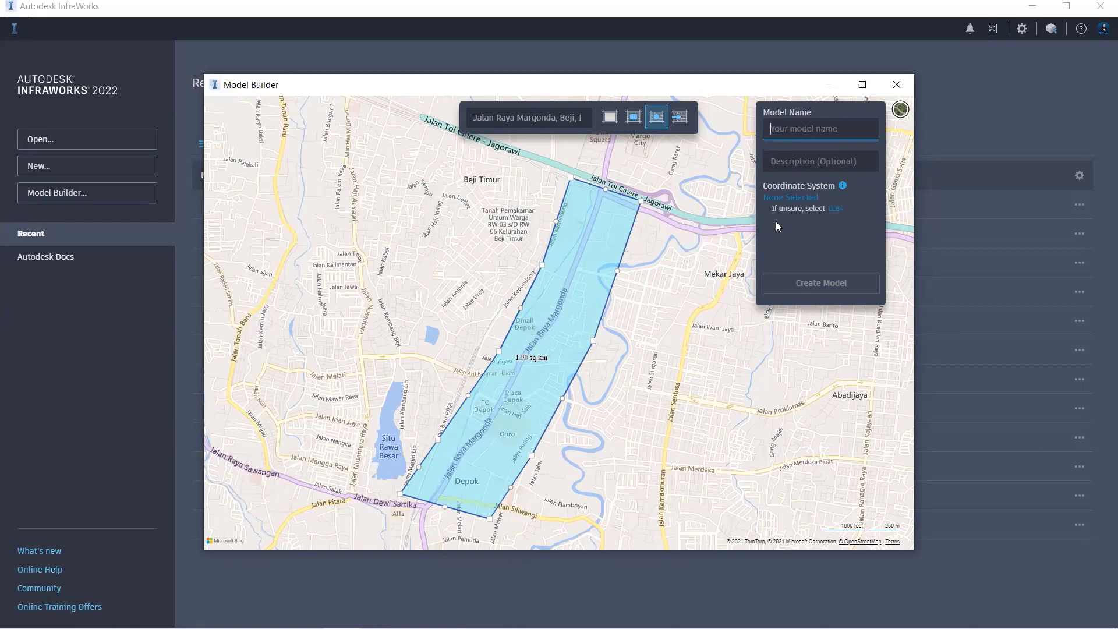
{"action": "type", "text": "Margonda Bridge"}
{"action": "left_click", "coordinate": [779, 198]}
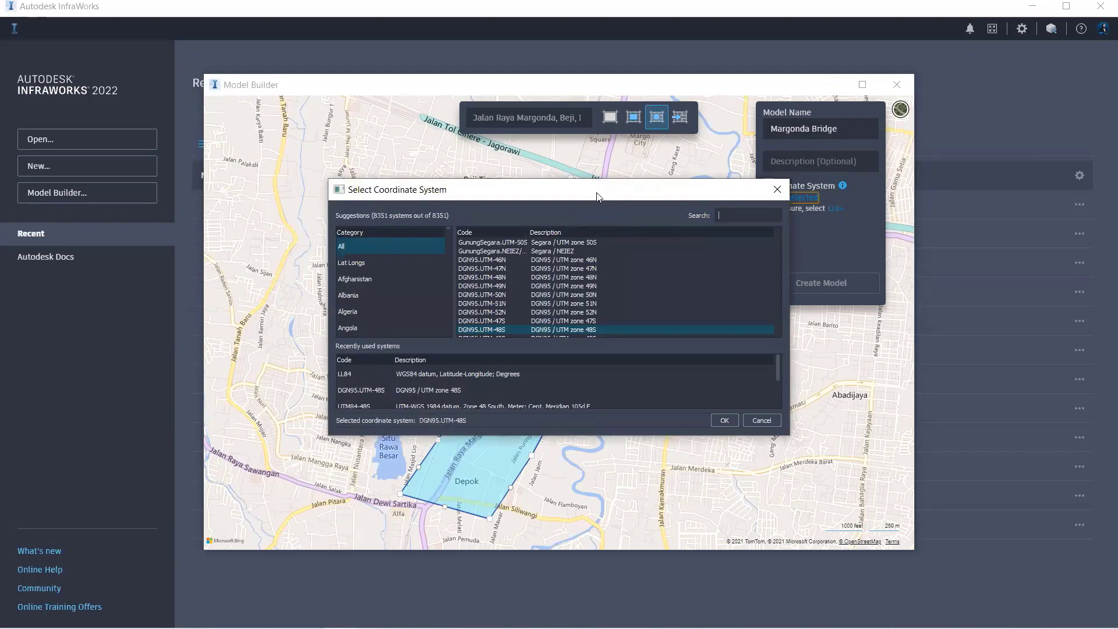
{"action": "left_click_drag", "start_coordinate": [596, 196], "coordinate": [406, 178]}
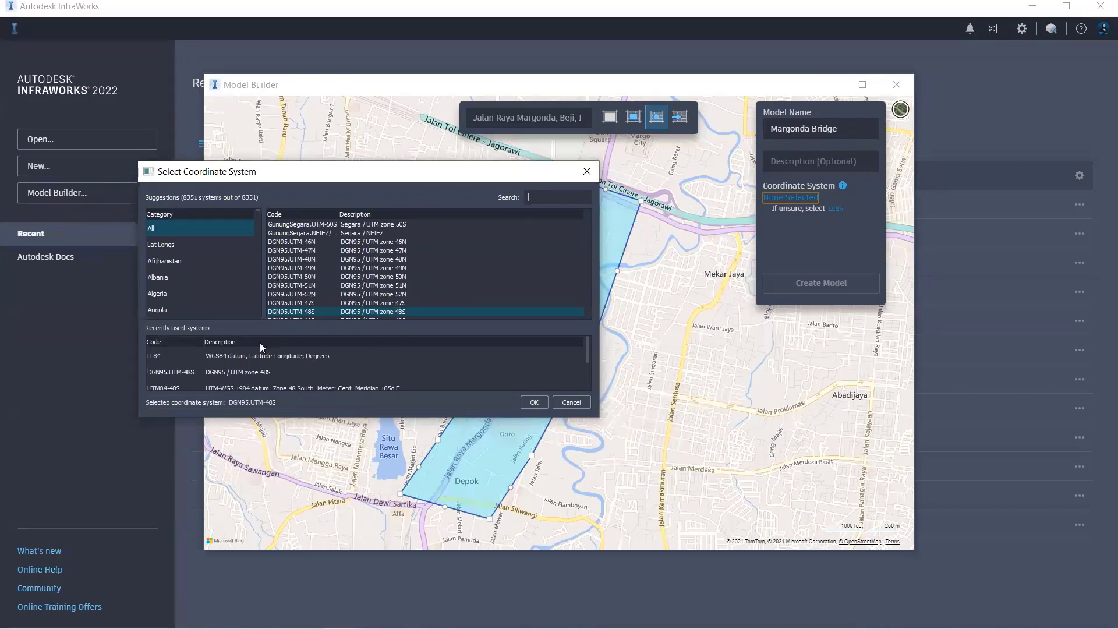
{"action": "left_click", "coordinate": [232, 377]}
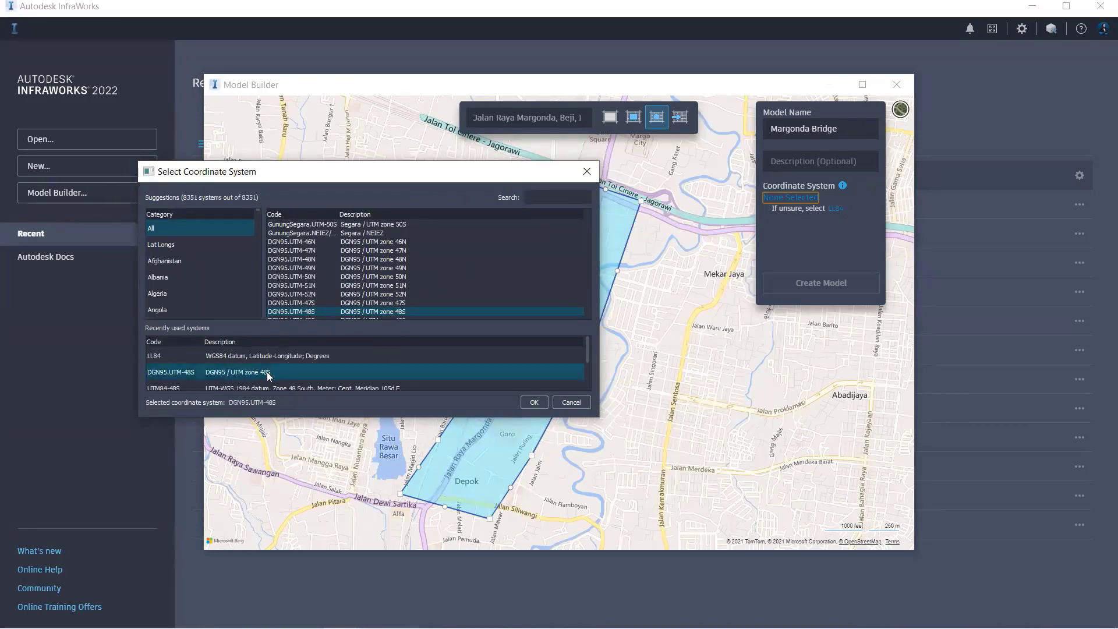
{"action": "scroll", "coordinate": [243, 237], "scroll_direction": "down", "scroll_amount": 10}
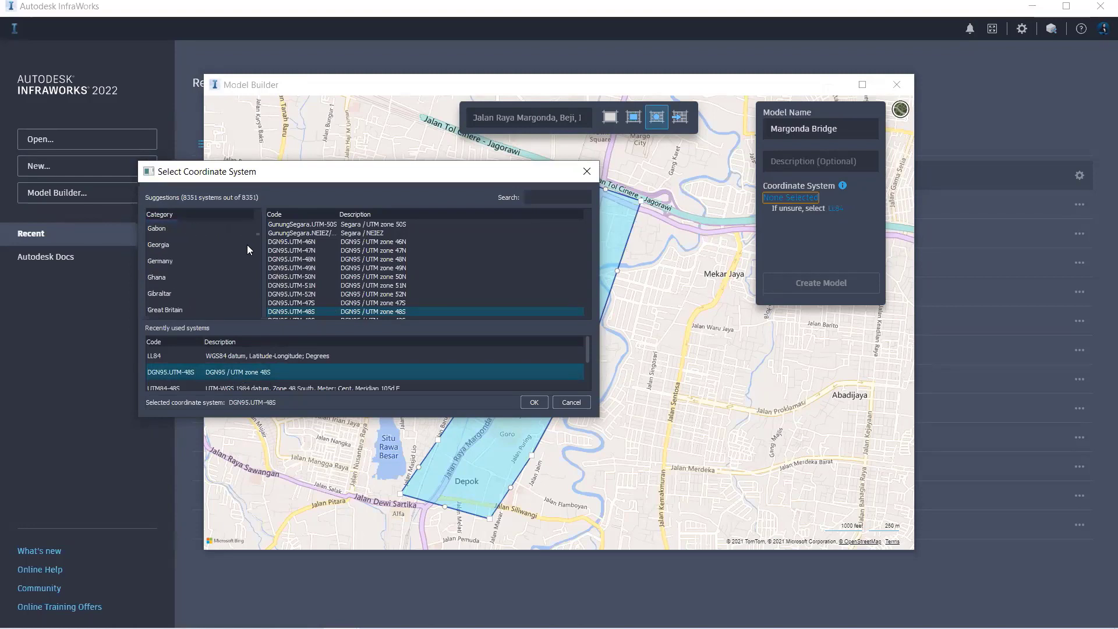
{"action": "scroll", "coordinate": [213, 261], "scroll_direction": "up", "scroll_amount": 1}
{"action": "left_click", "coordinate": [183, 279]}
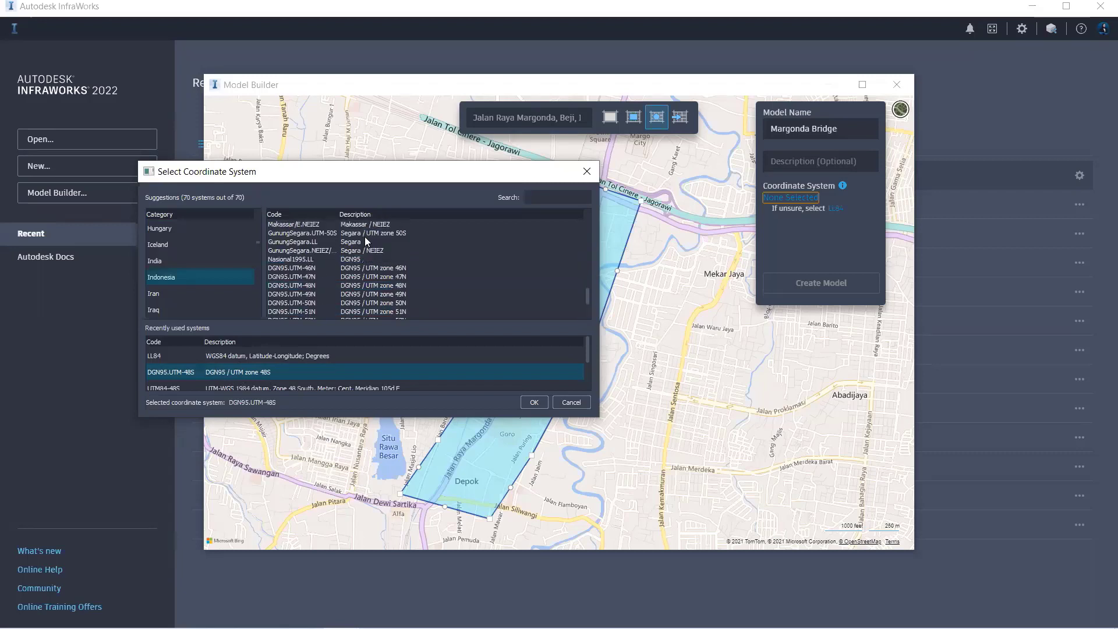
{"action": "scroll", "coordinate": [367, 274], "scroll_direction": "up", "scroll_amount": 1}
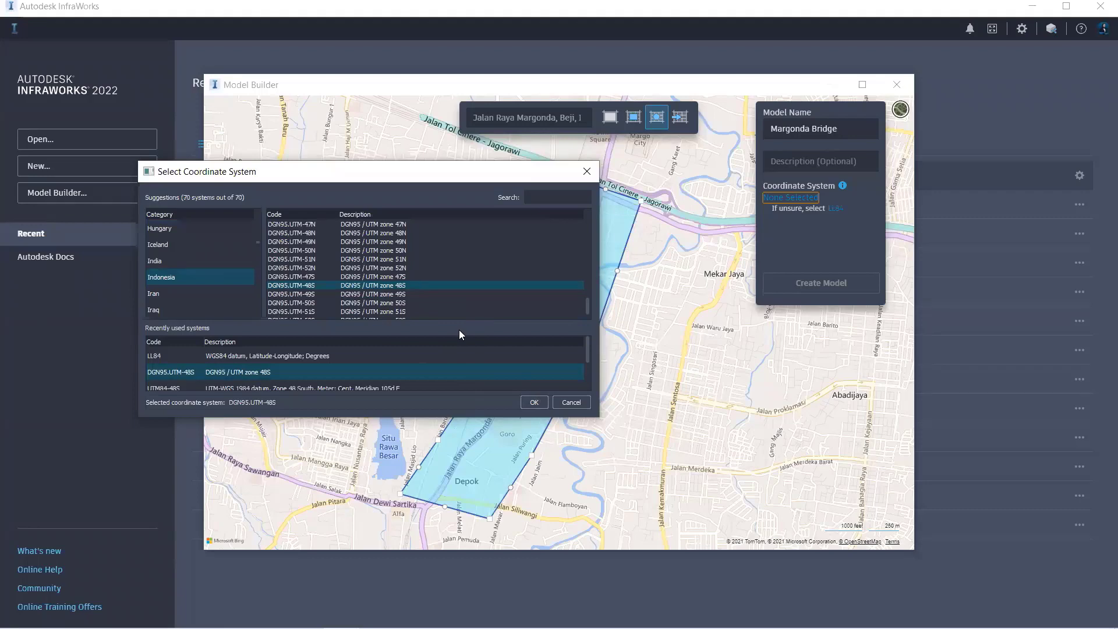
{"action": "left_click", "coordinate": [534, 402]}
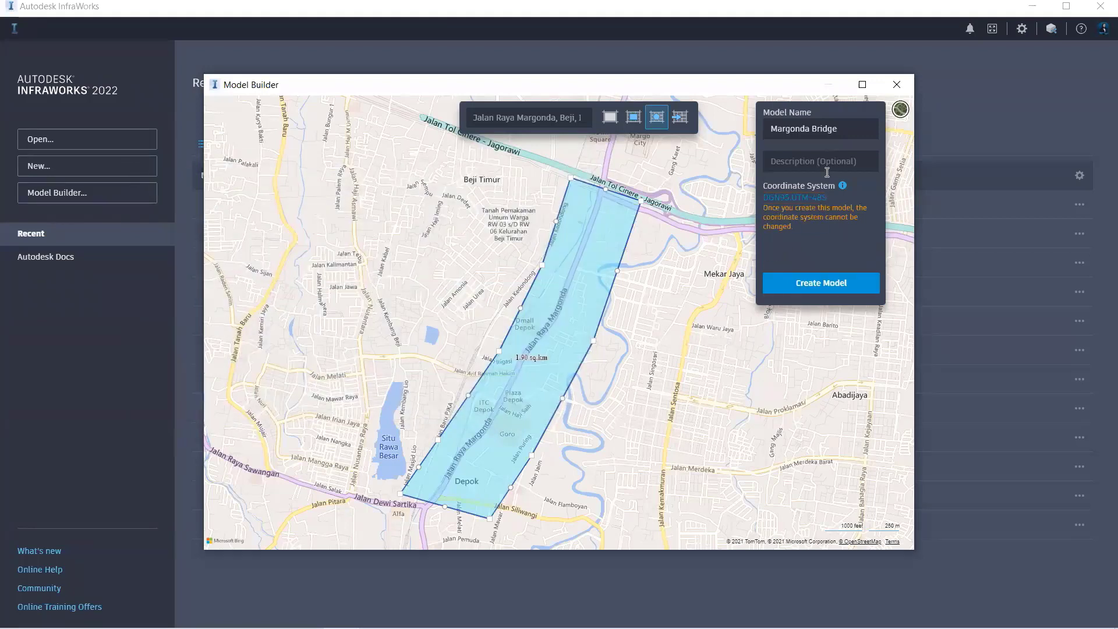
Create the model from the drawn area, accept the preparation notice and close Model Builder.
{"action": "left_click", "coordinate": [803, 285]}
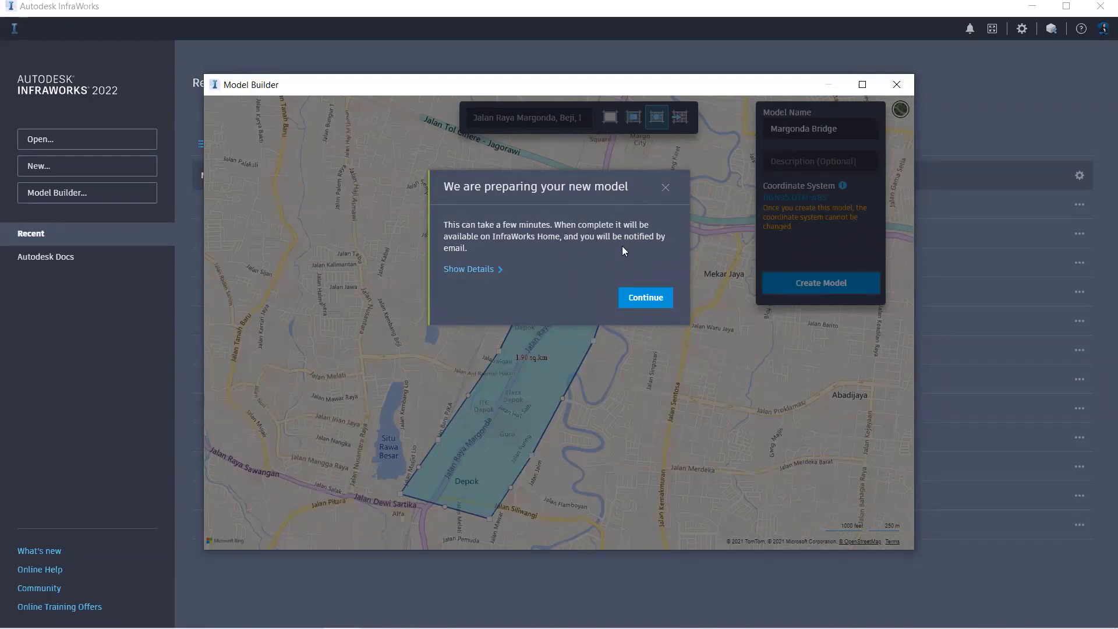
{"action": "left_click", "coordinate": [641, 297]}
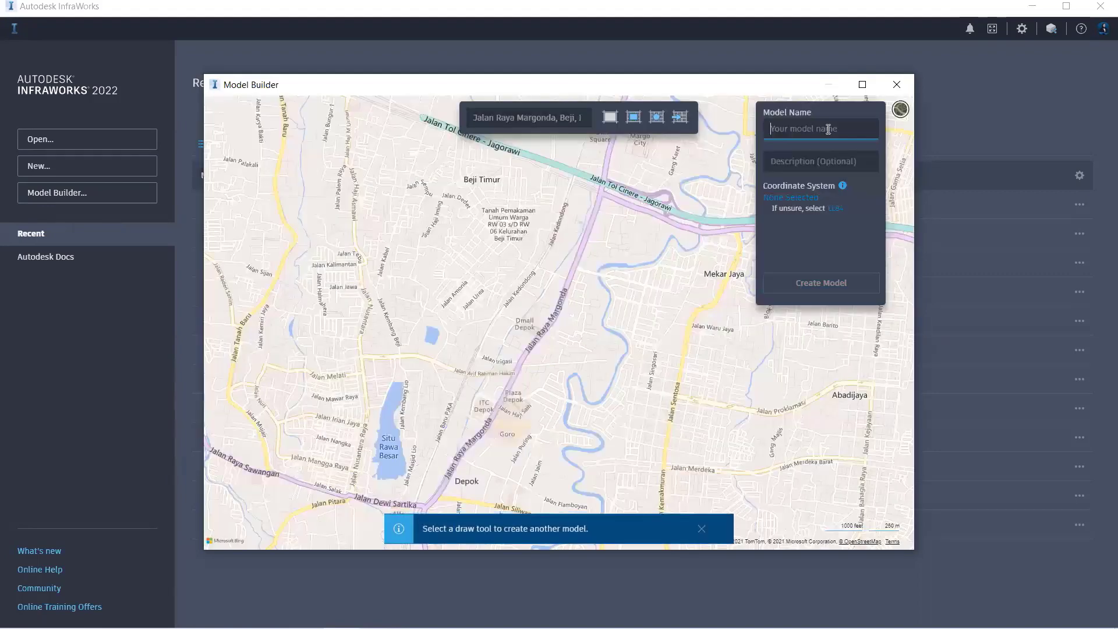
{"action": "left_click", "coordinate": [898, 85]}
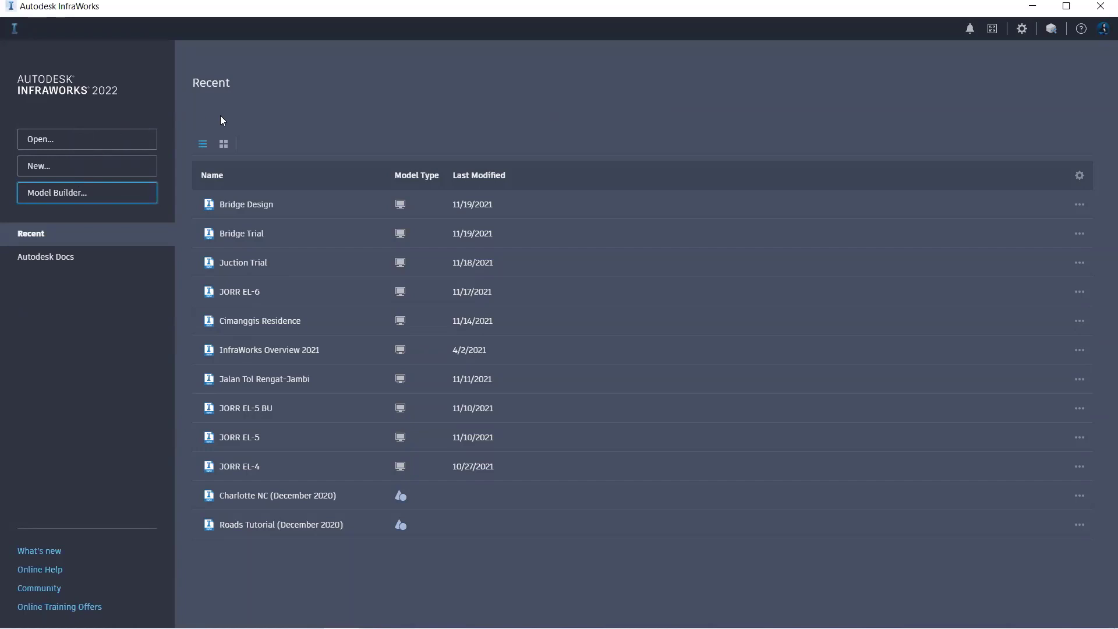
{"action": "left_click", "coordinate": [25, 147]}
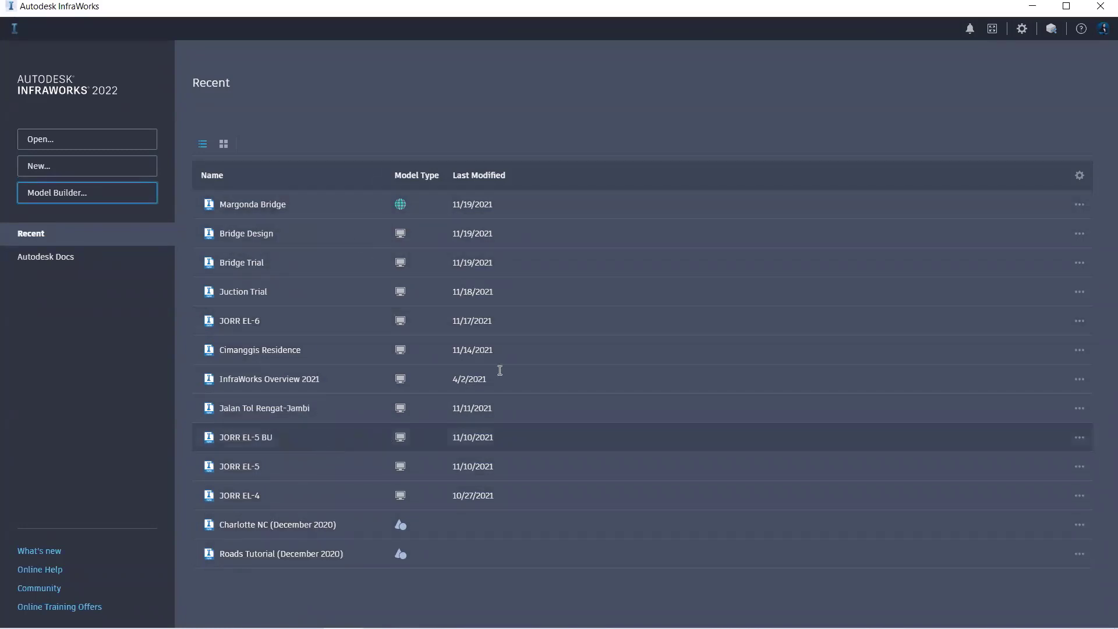
{"action": "left_click", "coordinate": [1079, 234]}
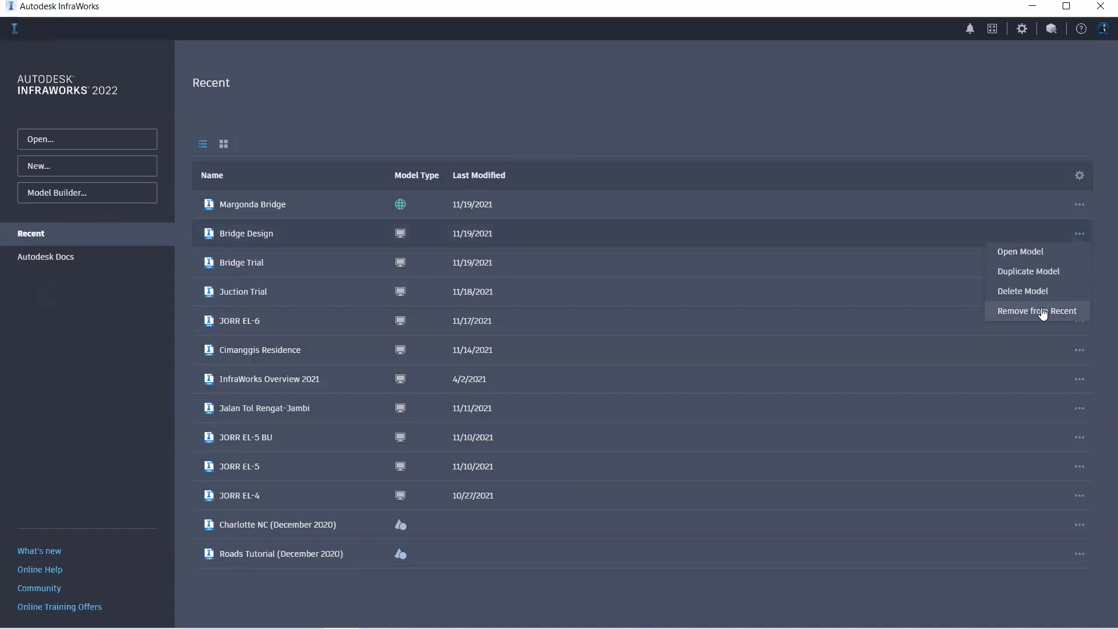
{"action": "left_click", "coordinate": [941, 105]}
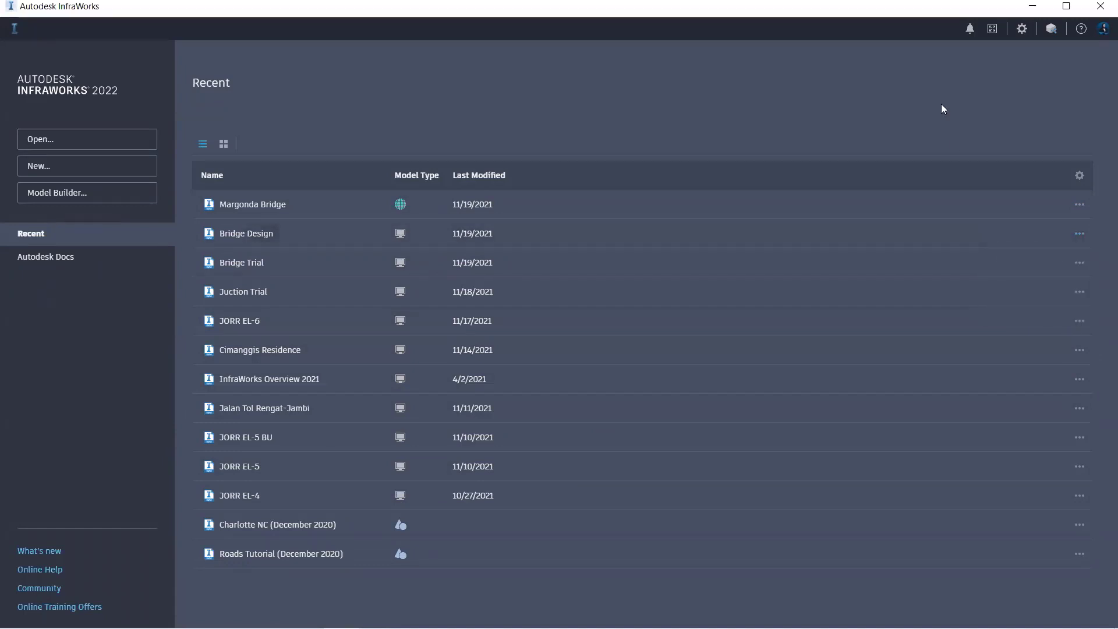
Check the default units in the unit configuration of the application options and accept the settings.
{"action": "left_click", "coordinate": [1022, 29]}
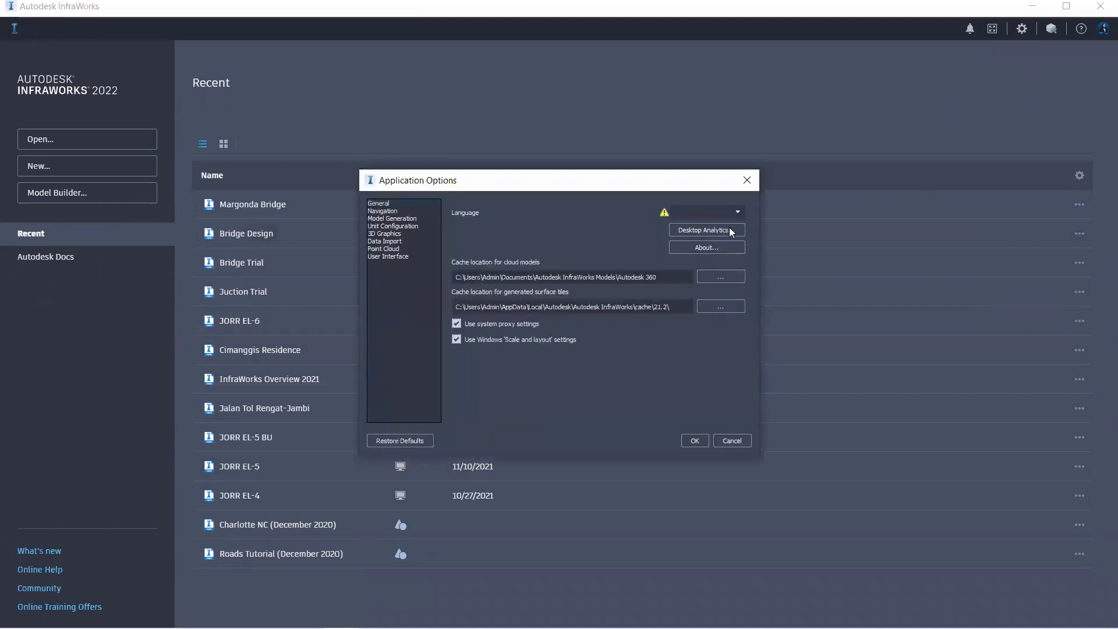
{"action": "left_click", "coordinate": [401, 226]}
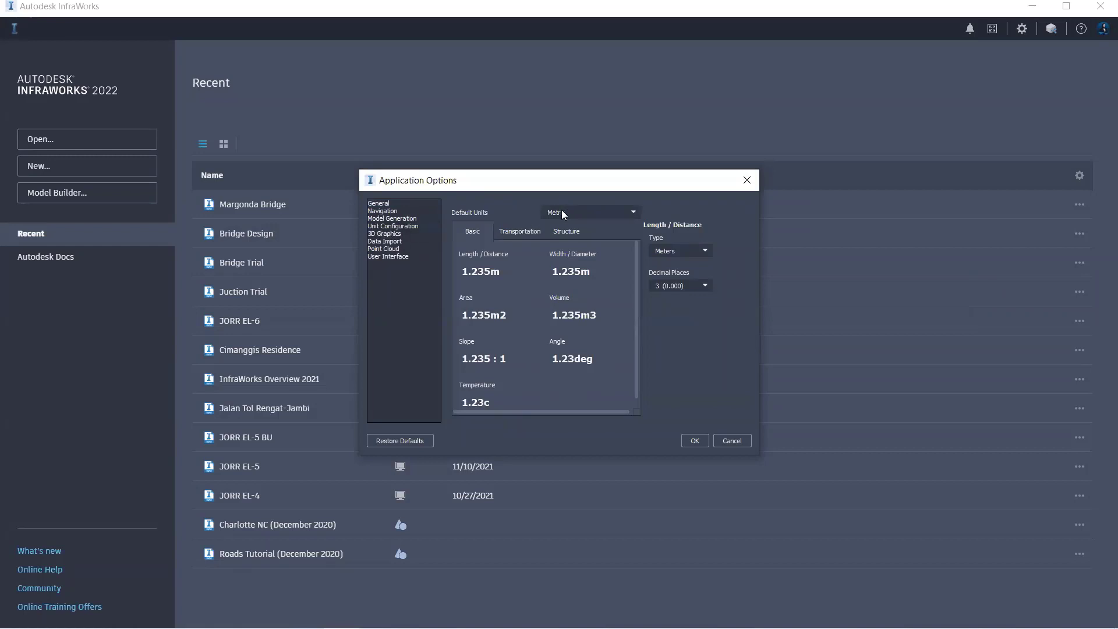
{"action": "left_click", "coordinate": [634, 213]}
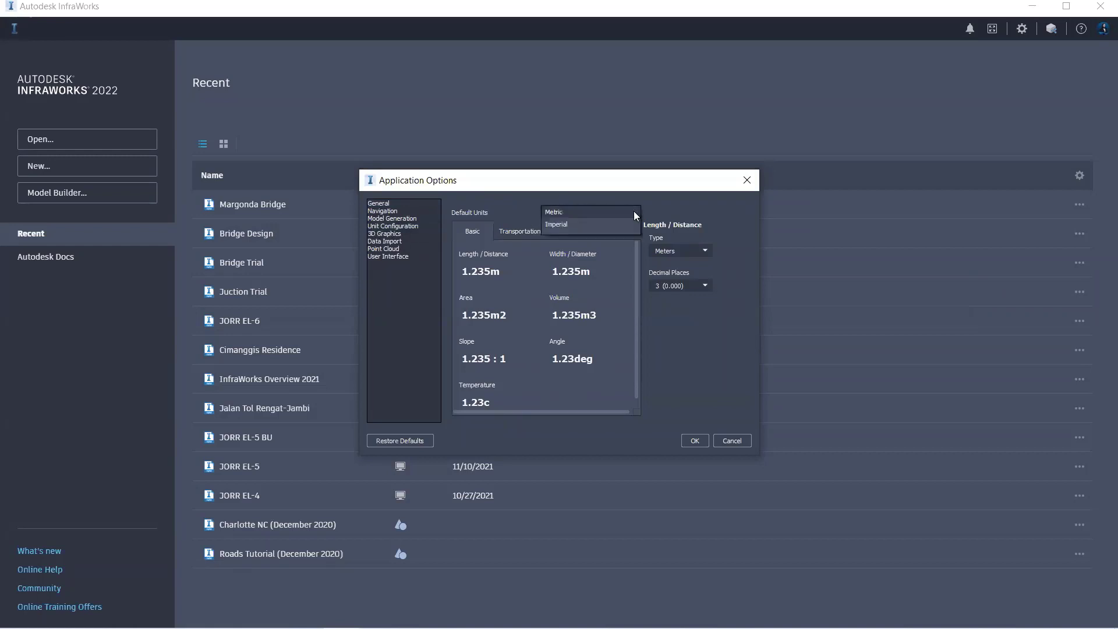
{"action": "left_click", "coordinate": [639, 184]}
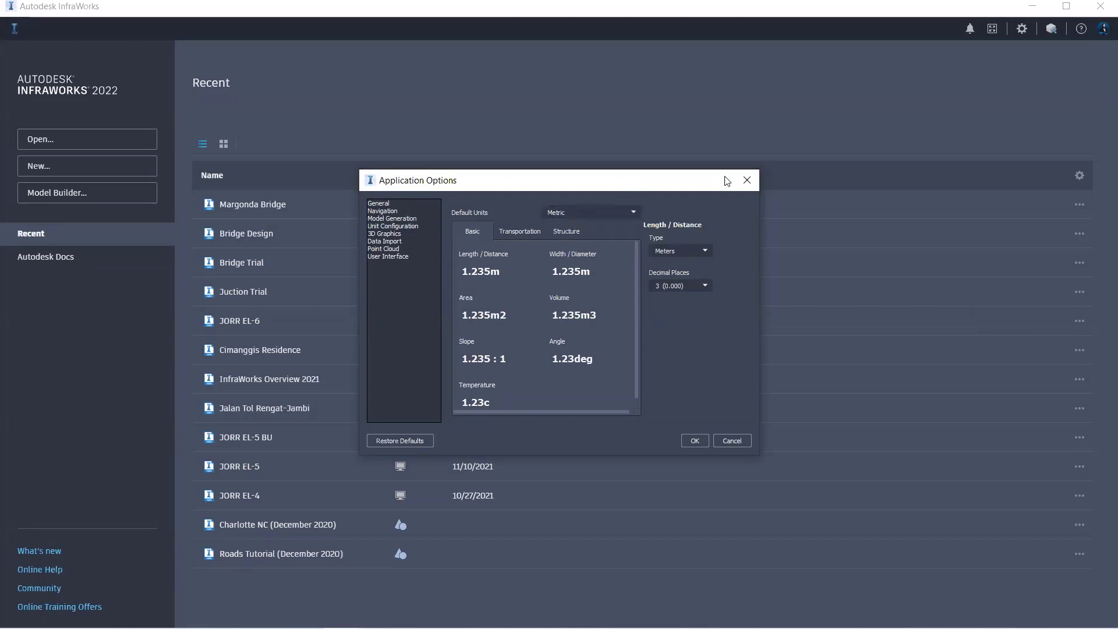
{"action": "left_click", "coordinate": [695, 441]}
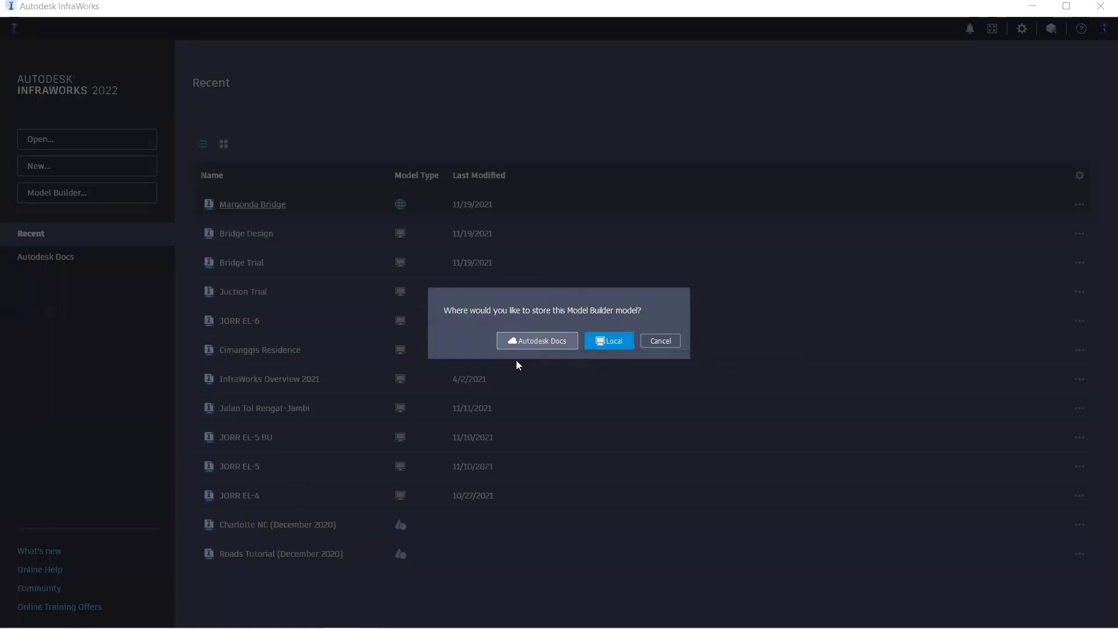
Open the Margonda Bridge model with local storage and view its whole extent from above.
{"action": "left_click", "coordinate": [609, 342]}
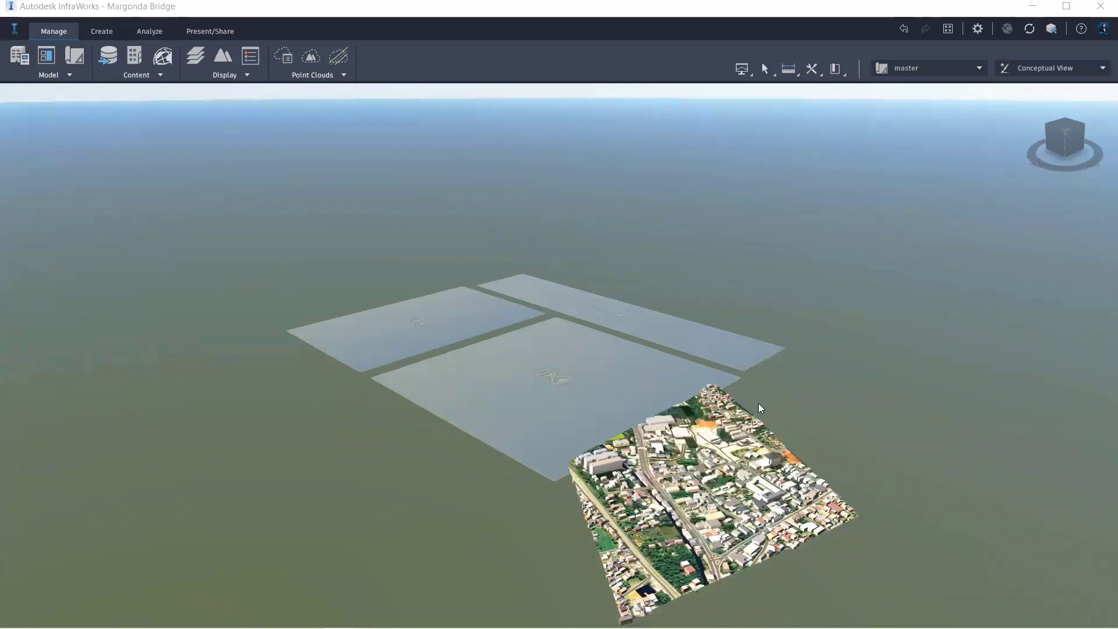
{"action": "middle_click_drag", "start_coordinate": [807, 438], "coordinate": [805, 276]}
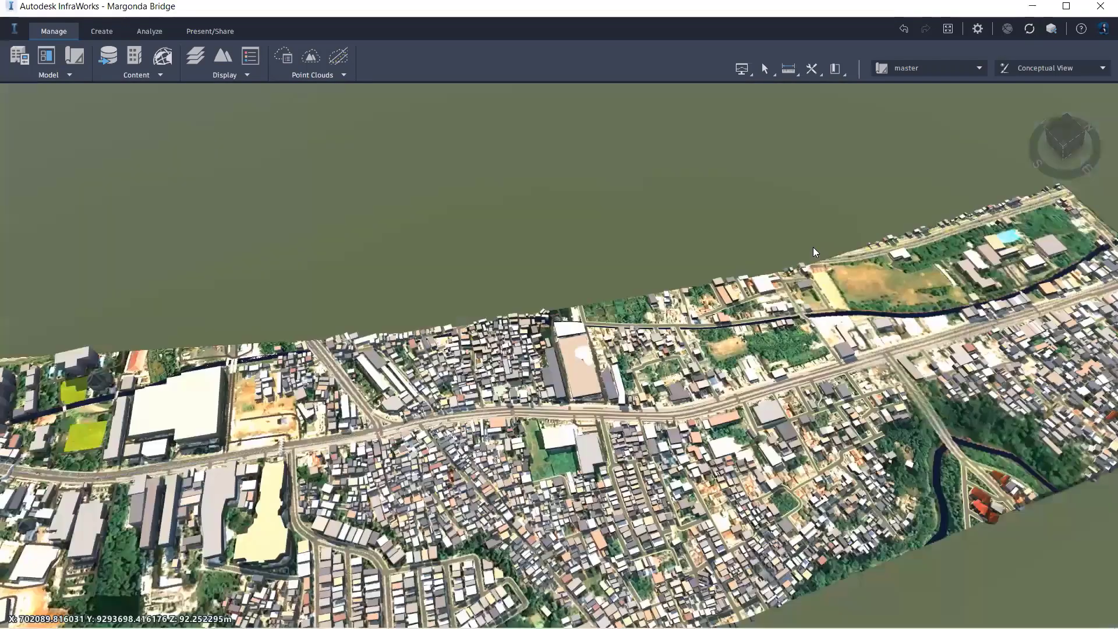
{"action": "scroll", "coordinate": [660, 307], "scroll_direction": "down", "scroll_amount": 4}
{"action": "scroll", "coordinate": [660, 308], "scroll_direction": "up", "scroll_amount": 3}
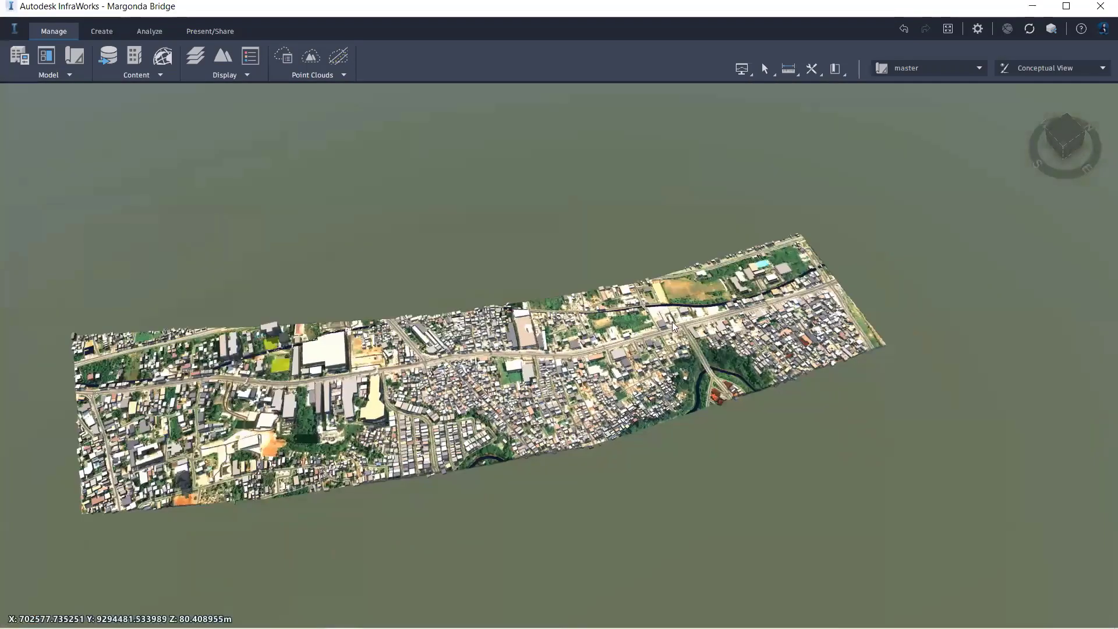
Examine the generated roads, buildings and terrain imagery along the Margonda corridor at close range and from an oblique angle.
{"action": "scroll", "coordinate": [496, 292], "scroll_direction": "up", "scroll_amount": 3}
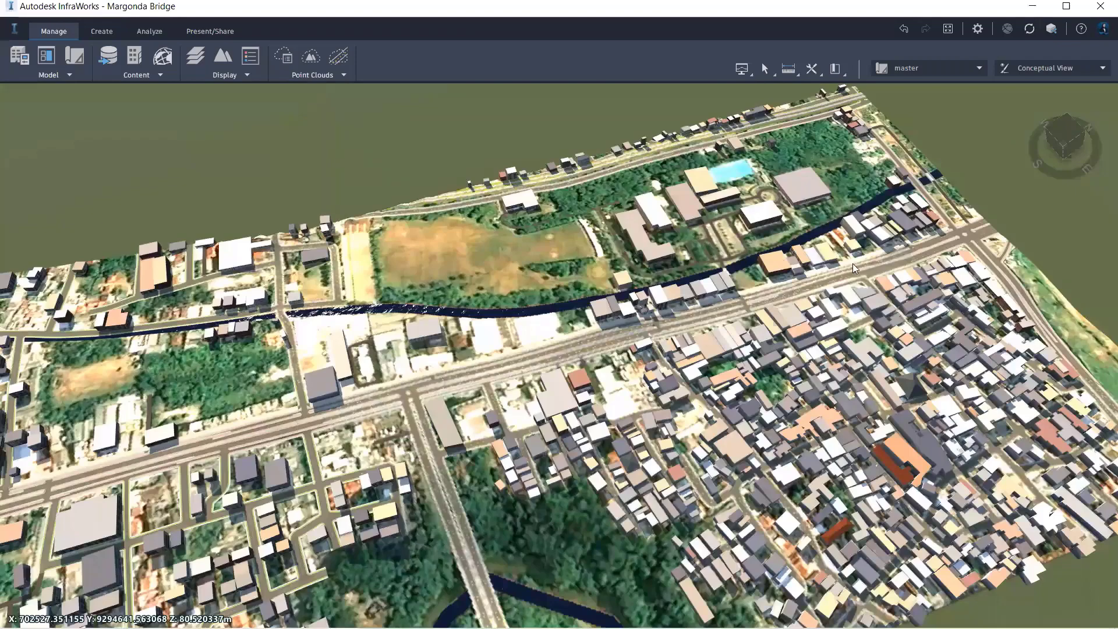
{"action": "scroll", "coordinate": [725, 343], "scroll_direction": "up", "scroll_amount": 1}
{"action": "scroll", "coordinate": [731, 346], "scroll_direction": "down", "scroll_amount": 2}
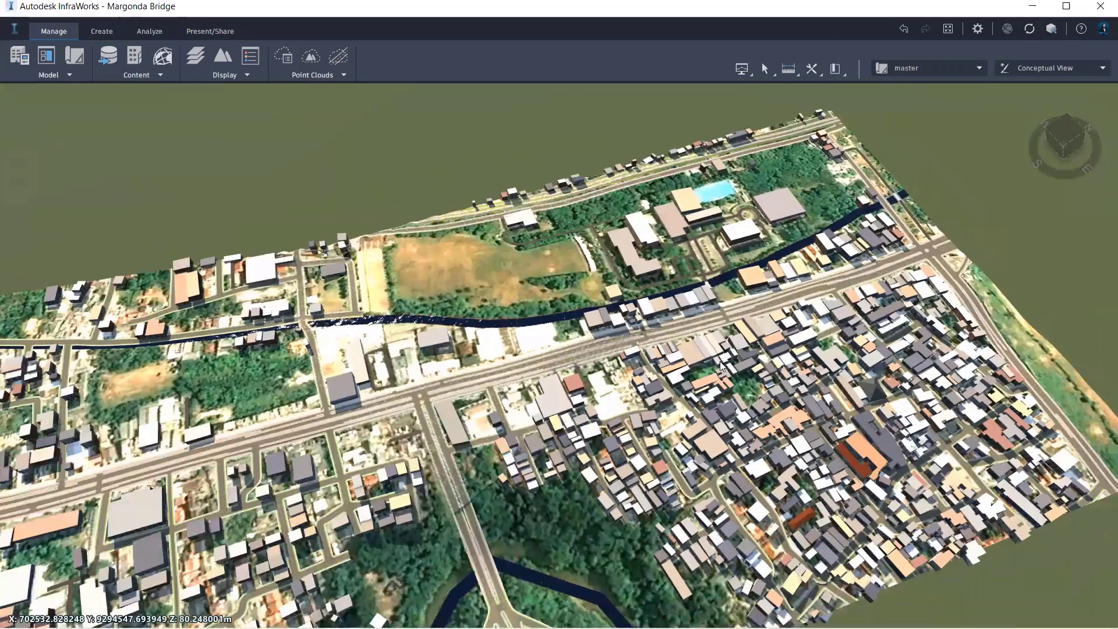
{"action": "scroll", "coordinate": [484, 317], "scroll_direction": "down", "scroll_amount": 2}
{"action": "middle_click_drag", "start_coordinate": [498, 263], "coordinate": [391, 256]}
{"action": "scroll", "coordinate": [396, 250], "scroll_direction": "up", "scroll_amount": 2}
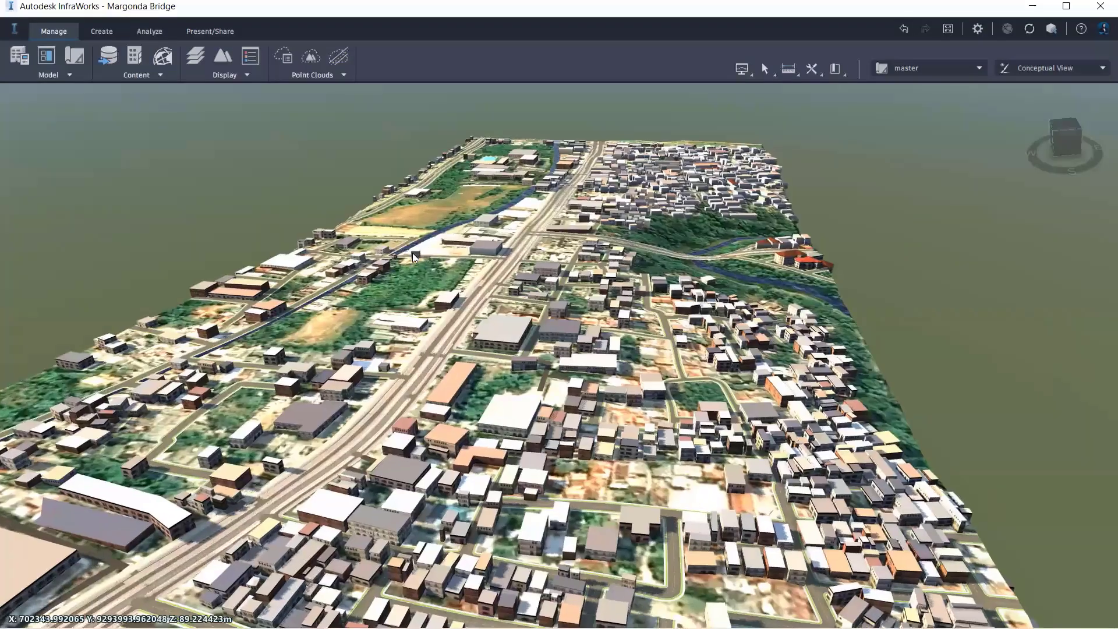
{"action": "scroll", "coordinate": [730, 330], "scroll_direction": "up", "scroll_amount": 6}
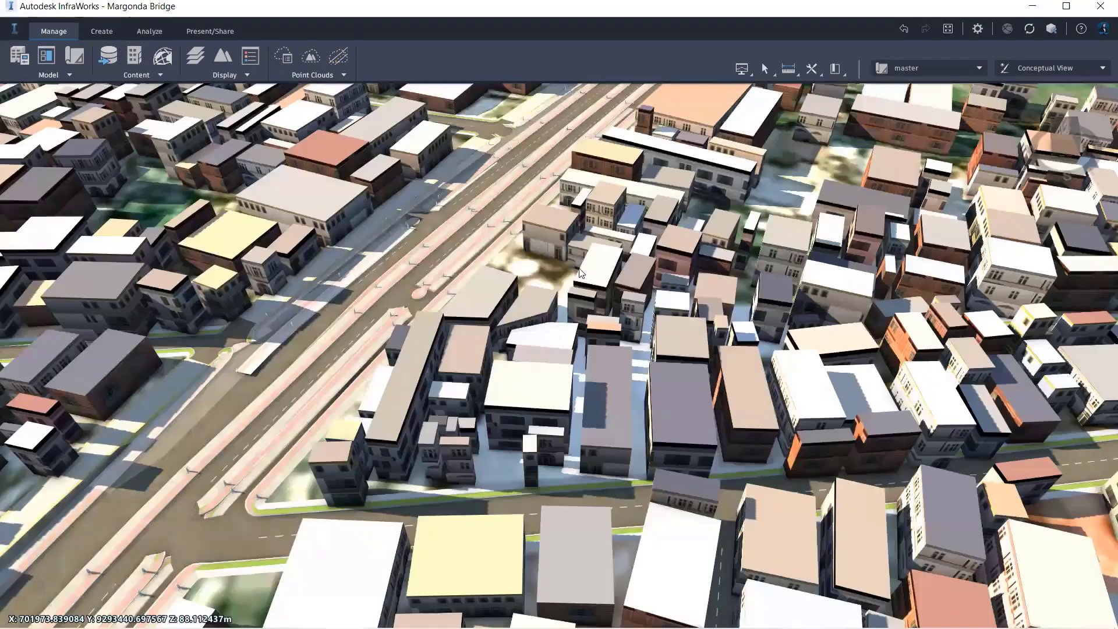
{"action": "scroll", "coordinate": [576, 293], "scroll_direction": "down", "scroll_amount": 5}
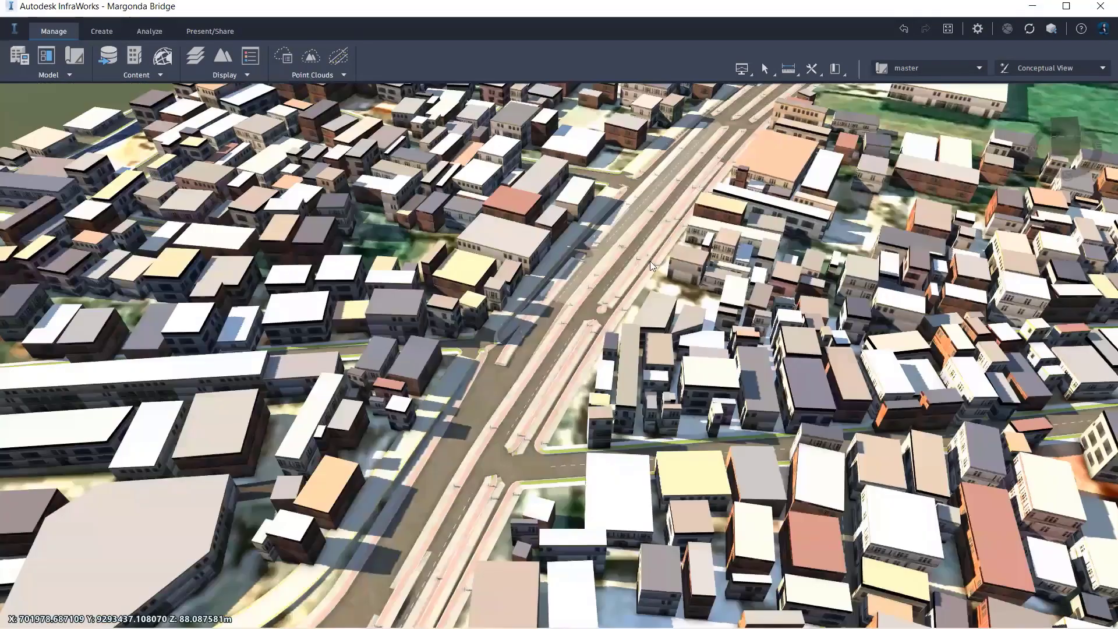
{"action": "scroll", "coordinate": [552, 283], "scroll_direction": "down", "scroll_amount": 1}
{"action": "middle_click_drag", "start_coordinate": [552, 283], "coordinate": [477, 355]}
{"action": "scroll", "coordinate": [482, 336], "scroll_direction": "up", "scroll_amount": 1}
{"action": "scroll", "coordinate": [487, 335], "scroll_direction": "down", "scroll_amount": 2}
{"action": "scroll", "coordinate": [476, 354], "scroll_direction": "down", "scroll_amount": 1}
{"action": "scroll", "coordinate": [528, 338], "scroll_direction": "down", "scroll_amount": 3}
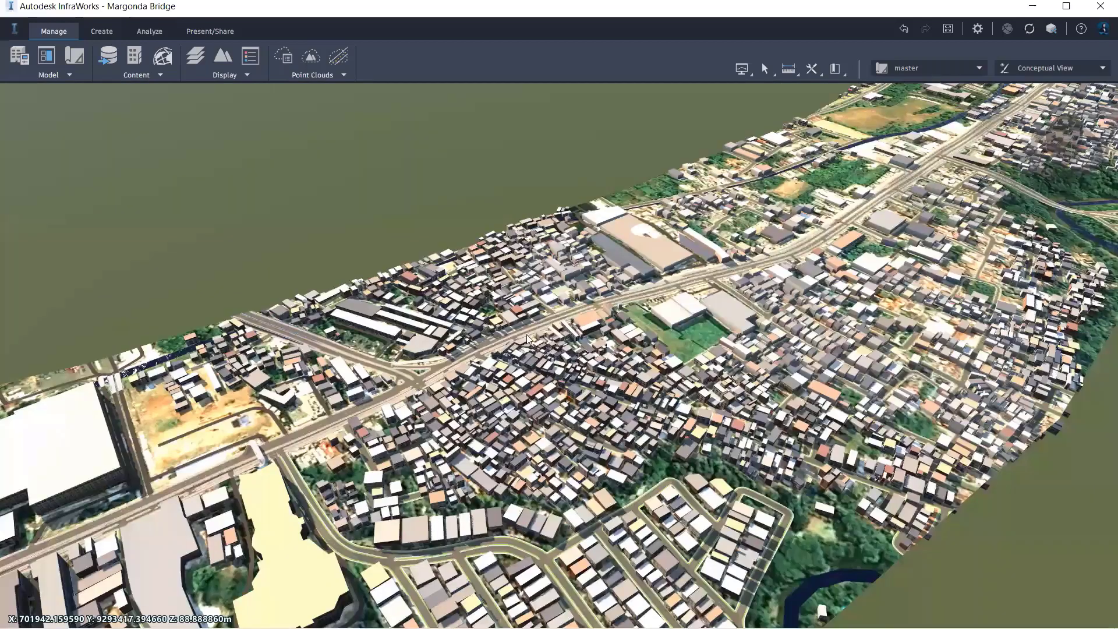
{"action": "middle_click_drag", "start_coordinate": [761, 240], "coordinate": [711, 268]}
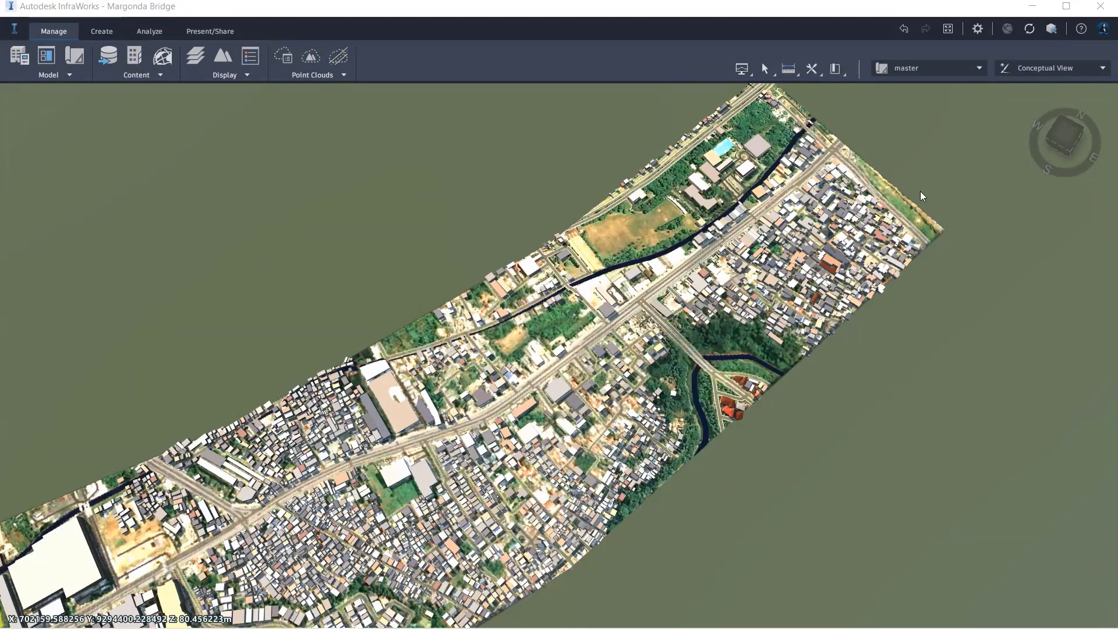
Examine the corridor's full extent and the area where the side road branches off and crosses the river.
{"action": "scroll", "coordinate": [921, 195], "scroll_direction": "down", "scroll_amount": 3}
{"action": "scroll", "coordinate": [819, 309], "scroll_direction": "down", "scroll_amount": 3}
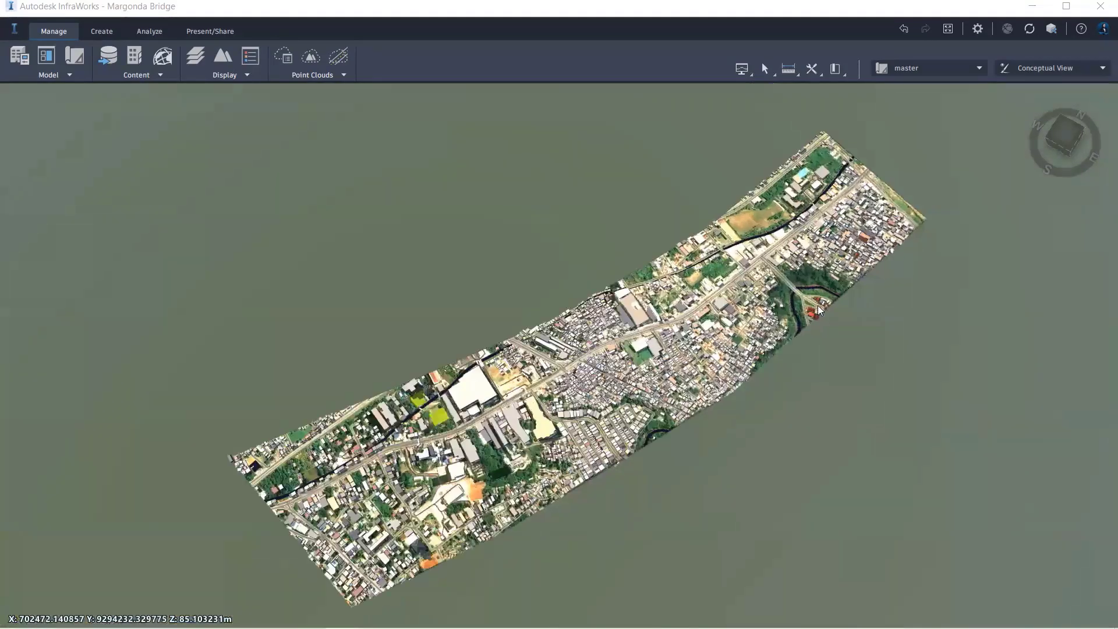
{"action": "scroll", "coordinate": [831, 302], "scroll_direction": "up", "scroll_amount": 2}
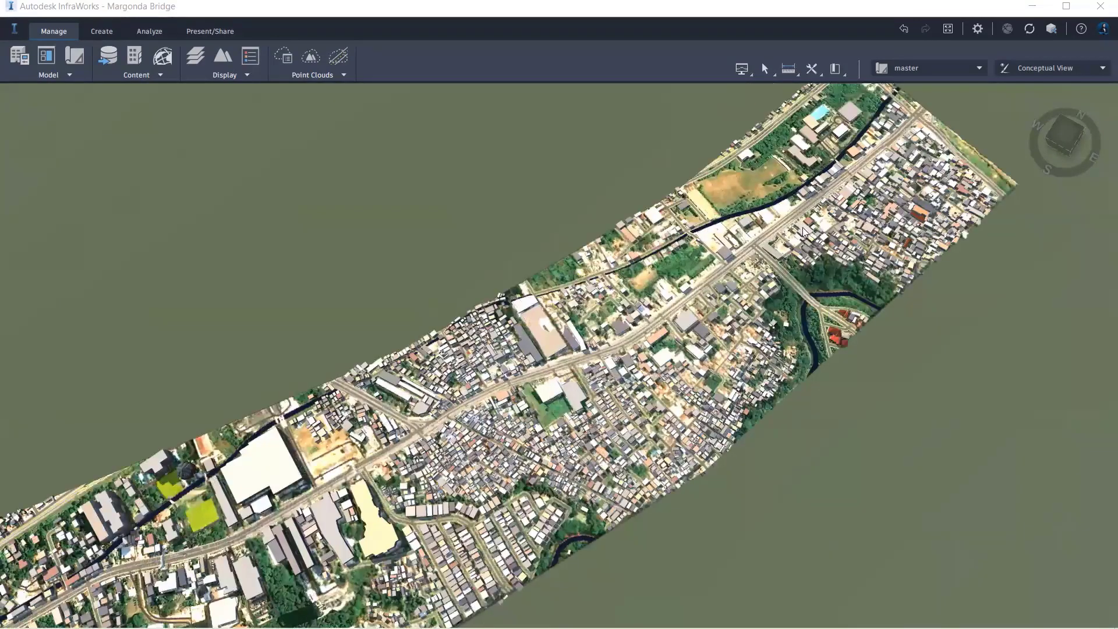
{"action": "scroll", "coordinate": [775, 262], "scroll_direction": "up", "scroll_amount": 2}
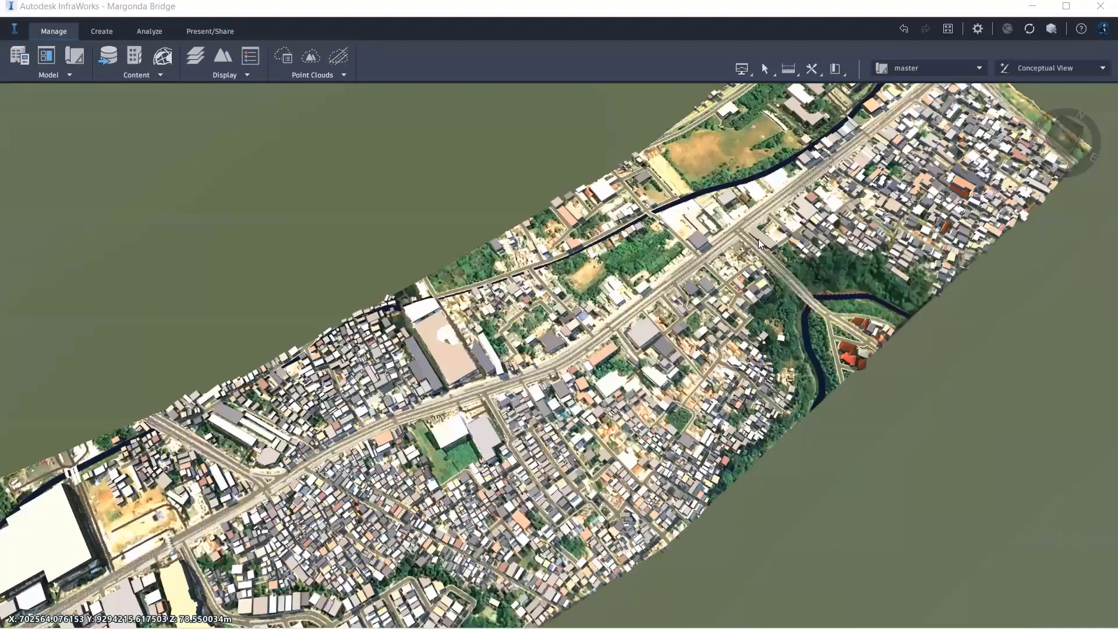
{"action": "scroll", "coordinate": [693, 226], "scroll_direction": "up", "scroll_amount": 2}
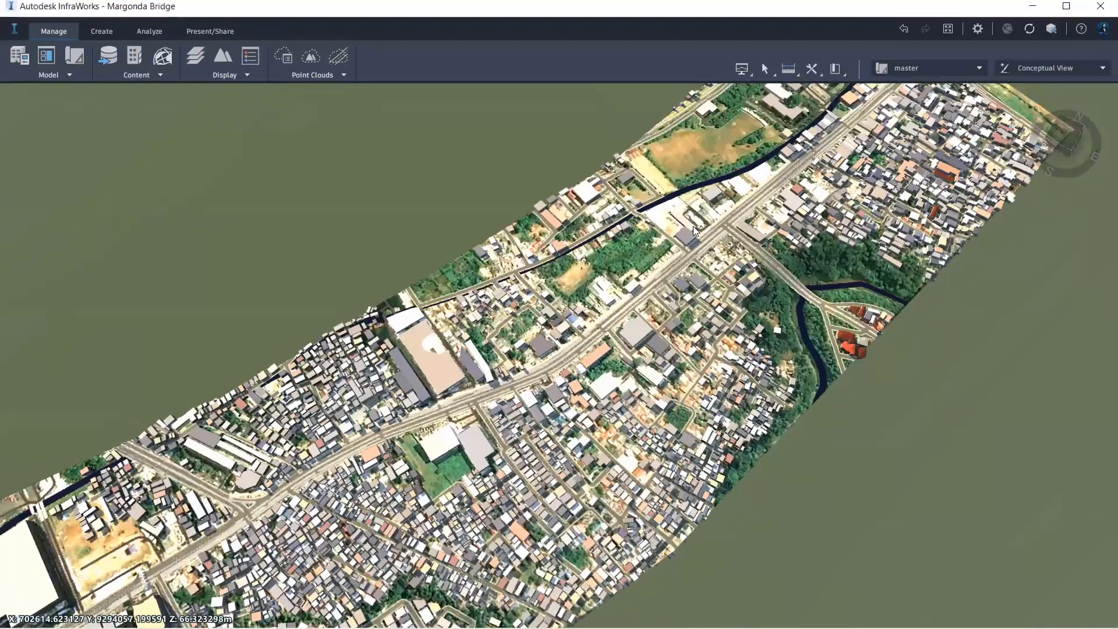
{"action": "scroll", "coordinate": [696, 233], "scroll_direction": "up", "scroll_amount": 1}
{"action": "scroll", "coordinate": [716, 245], "scroll_direction": "up", "scroll_amount": 2}
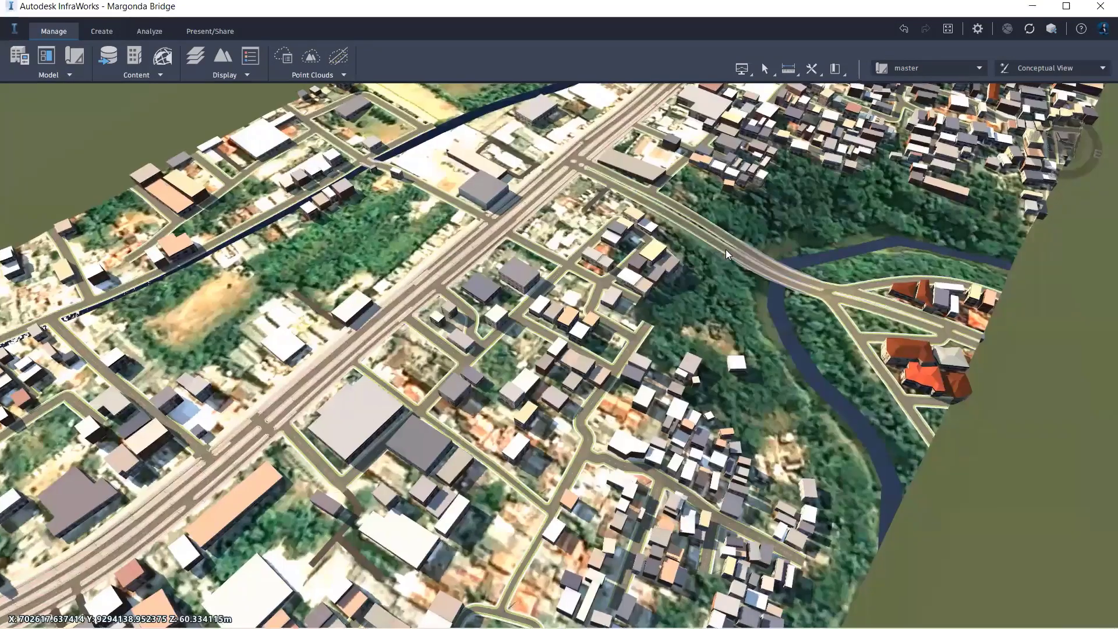
{"action": "scroll", "coordinate": [733, 305], "scroll_direction": "up", "scroll_amount": 2}
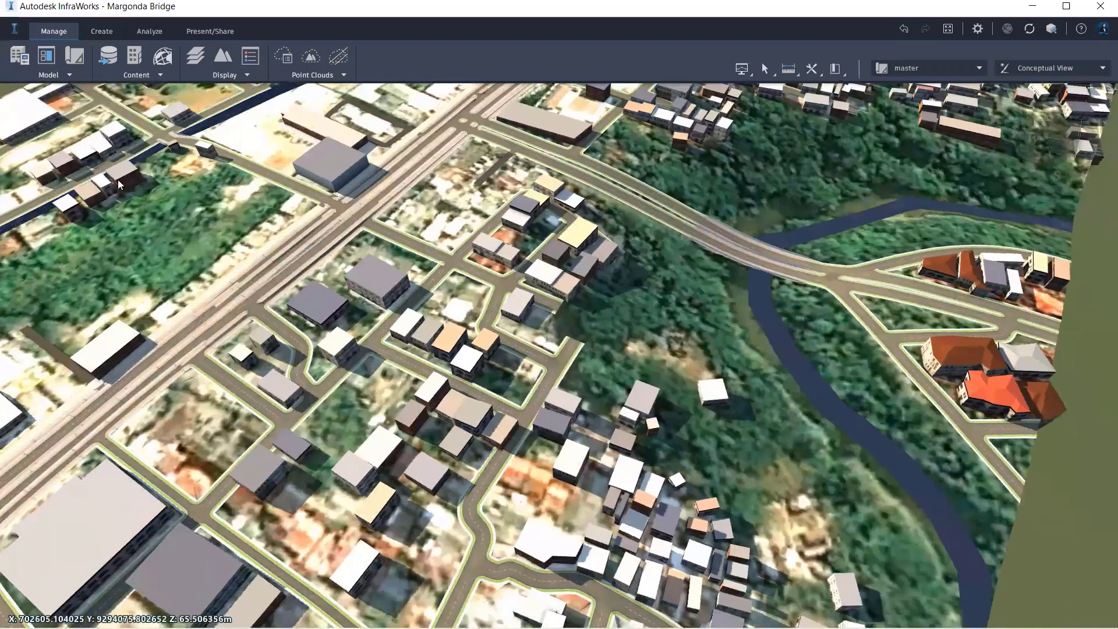
{"action": "scroll", "coordinate": [728, 303], "scroll_direction": "up", "scroll_amount": 1}
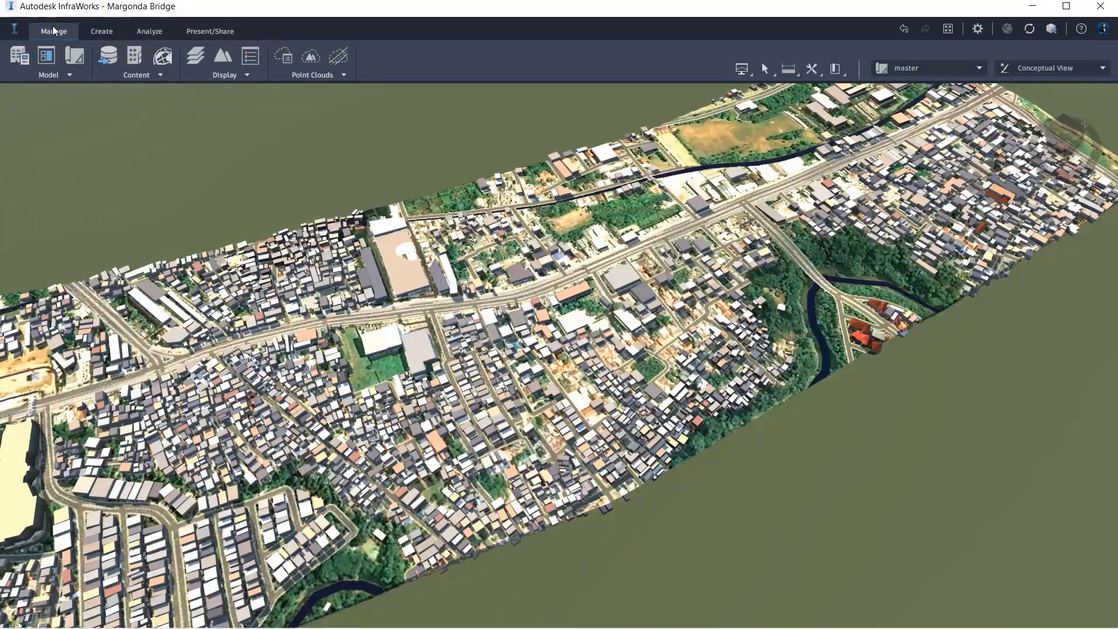
Open the model's data sources, review the supported import formats, and look over the creation, analysis and presentation tools.
{"action": "left_click", "coordinate": [109, 56]}
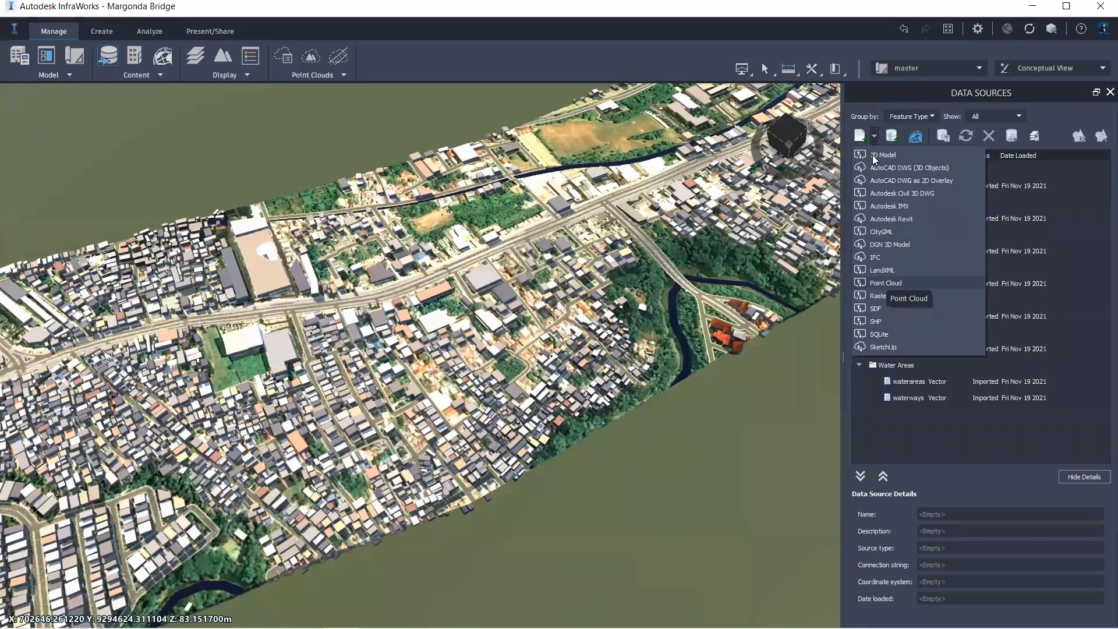
{"action": "left_click", "coordinate": [102, 32]}
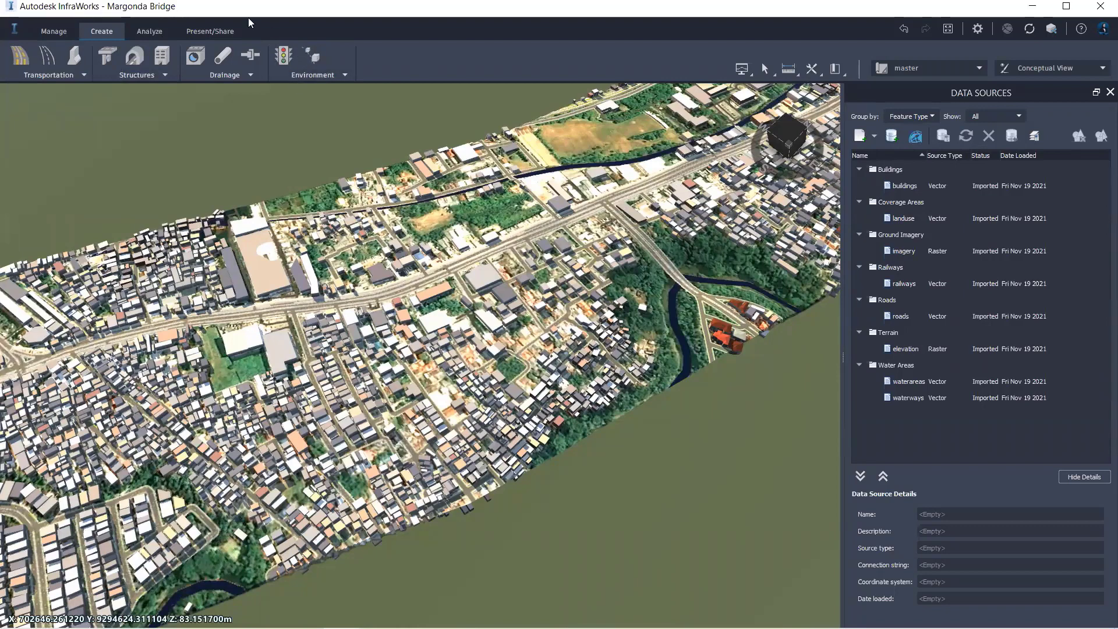
{"action": "left_click", "coordinate": [146, 30]}
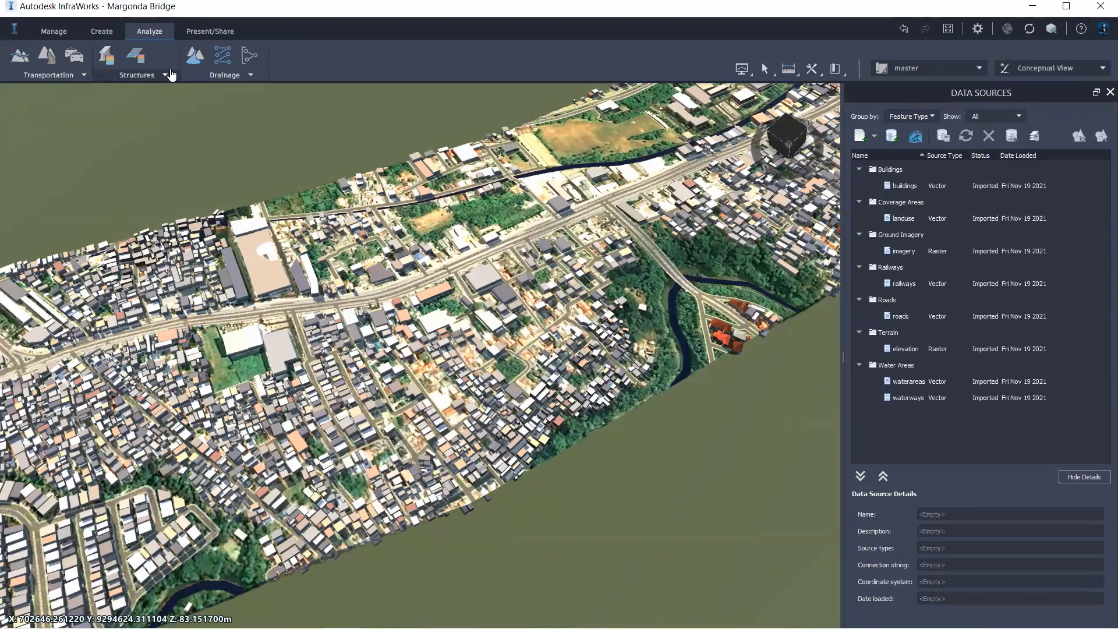
{"action": "left_click", "coordinate": [210, 31]}
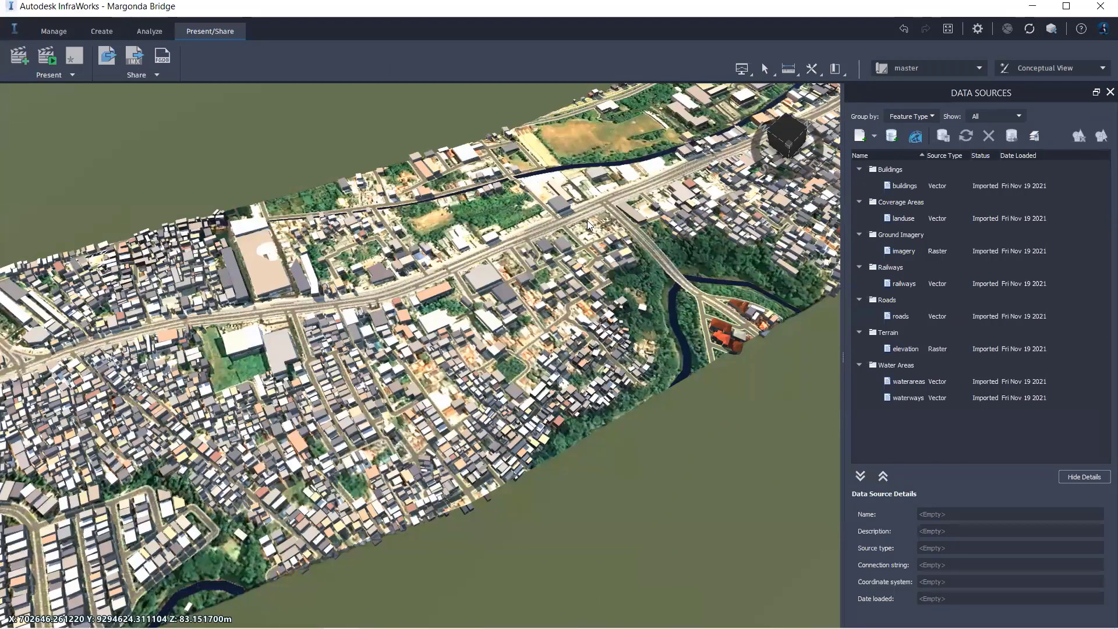
{"action": "scroll", "coordinate": [588, 224], "scroll_direction": "up", "scroll_amount": 3}
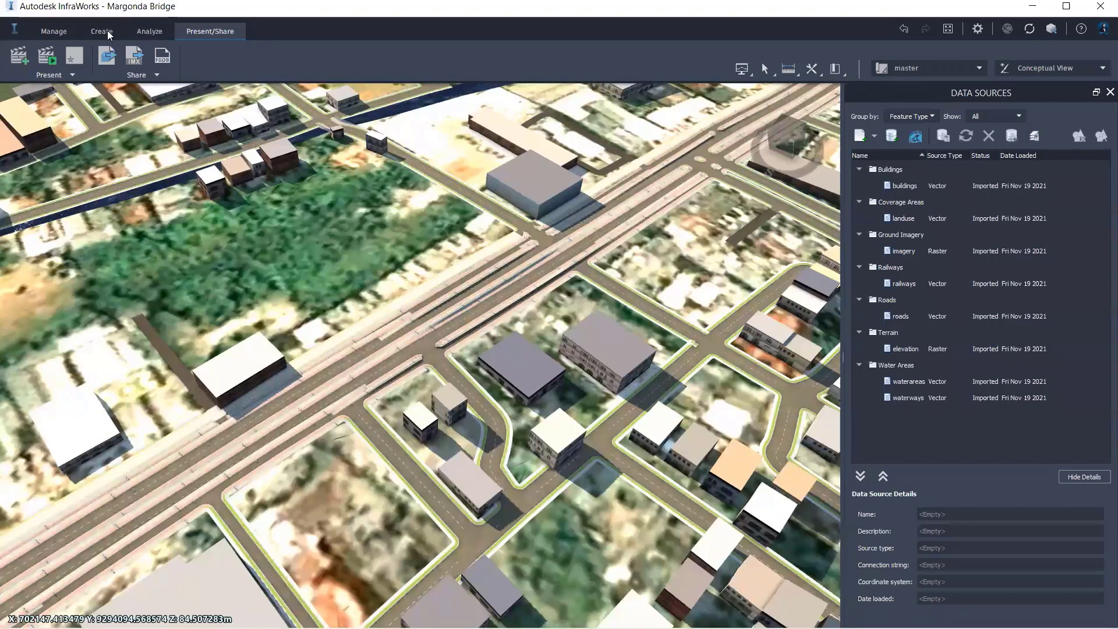
{"action": "left_click", "coordinate": [56, 34]}
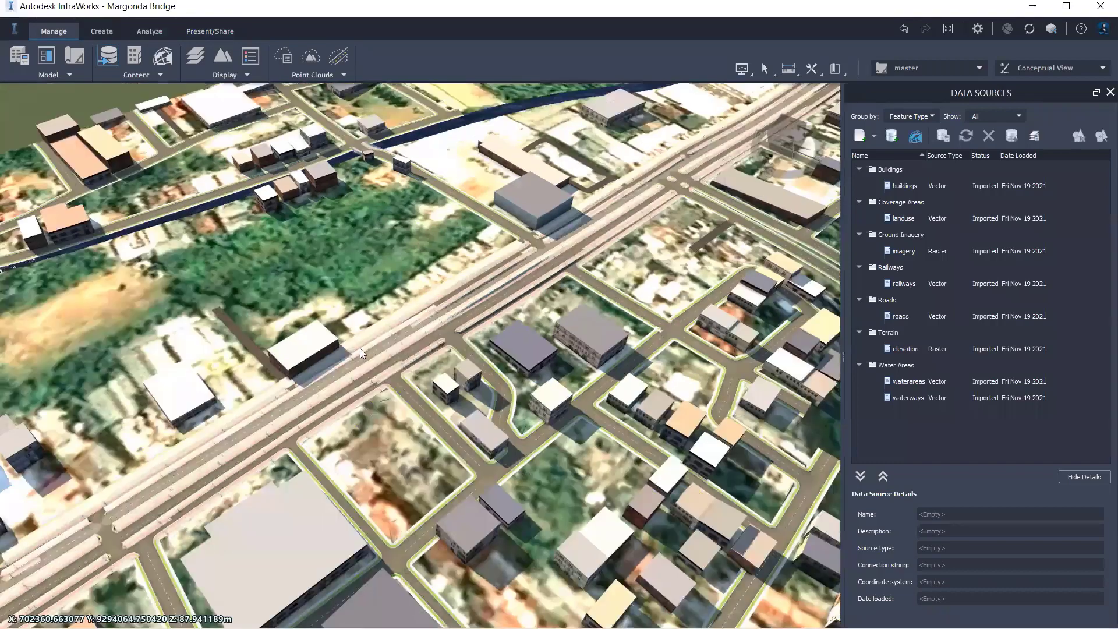
Examine the main road junction, the river crossing and the surrounding blocks with the data sources kept open.
{"action": "scroll", "coordinate": [670, 268], "scroll_direction": "down", "scroll_amount": 3}
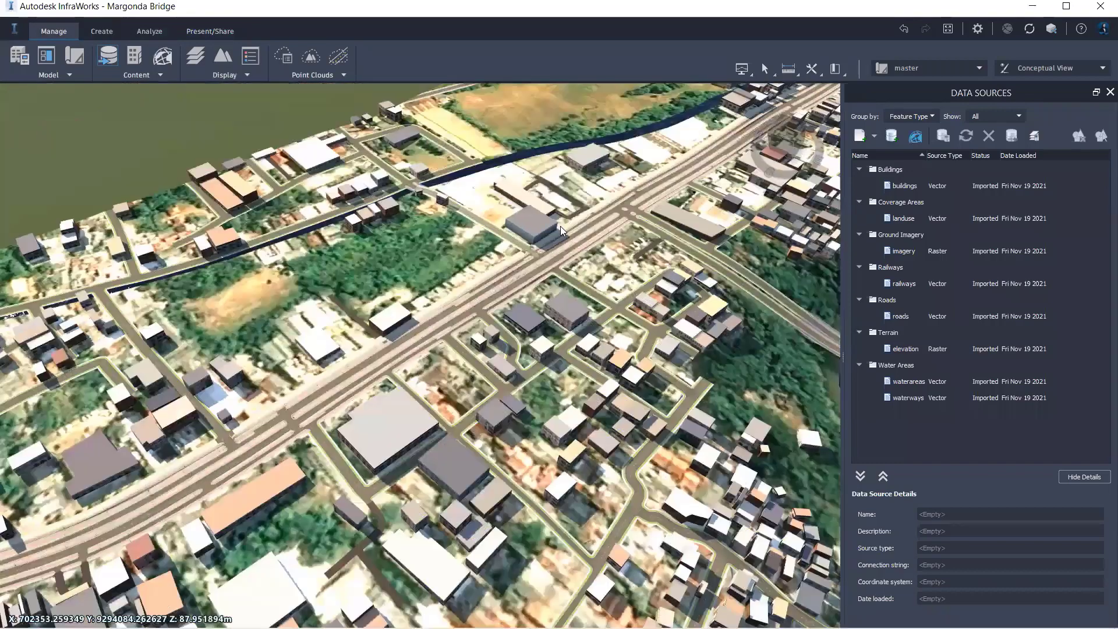
{"action": "scroll", "coordinate": [437, 262], "scroll_direction": "up", "scroll_amount": 3}
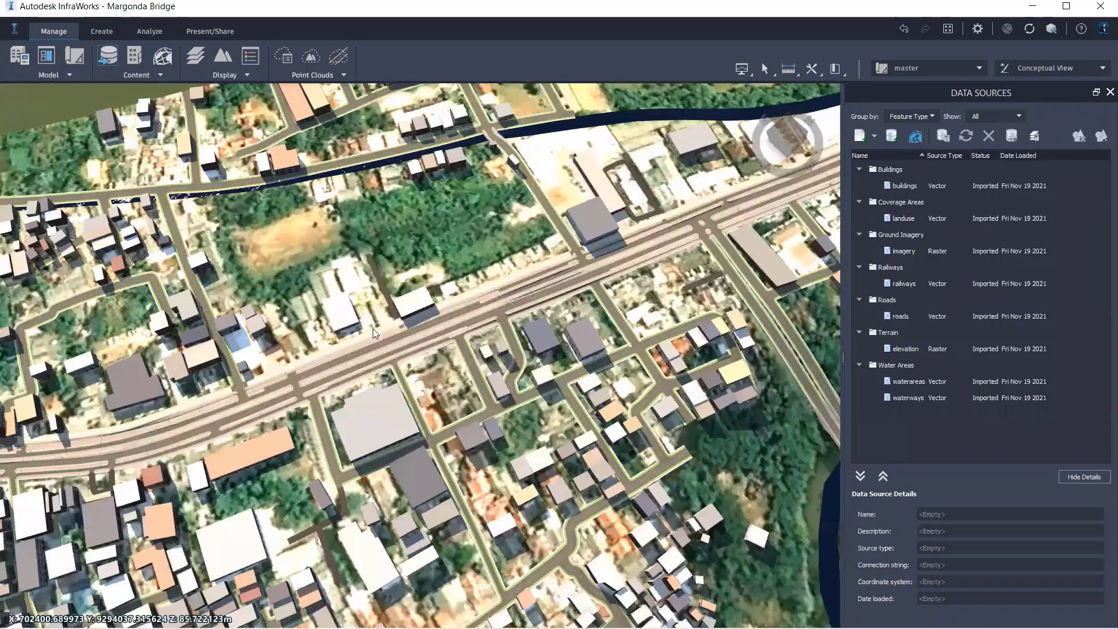
{"action": "scroll", "coordinate": [138, 329], "scroll_direction": "down", "scroll_amount": 3}
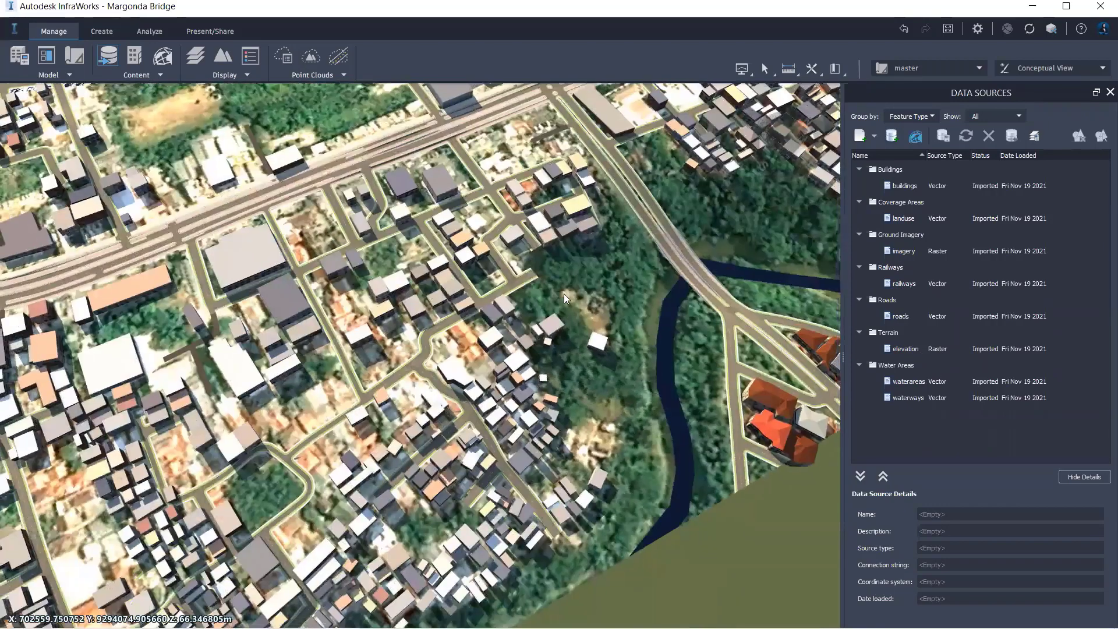
{"action": "scroll", "coordinate": [670, 361], "scroll_direction": "down", "scroll_amount": 3}
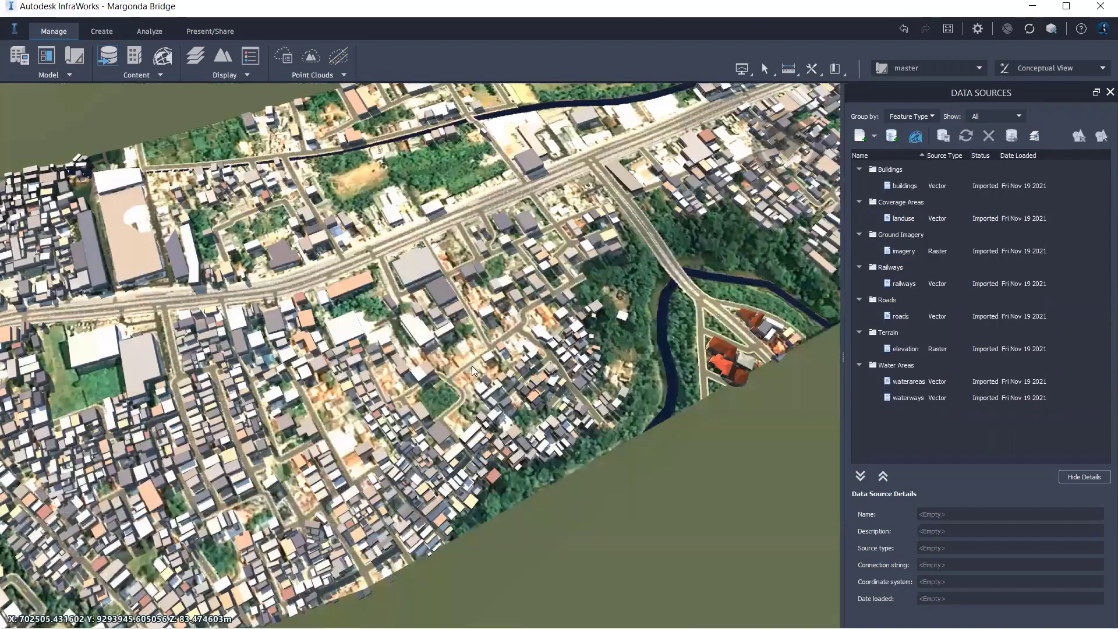
{"action": "scroll", "coordinate": [429, 407], "scroll_direction": "down", "scroll_amount": 1}
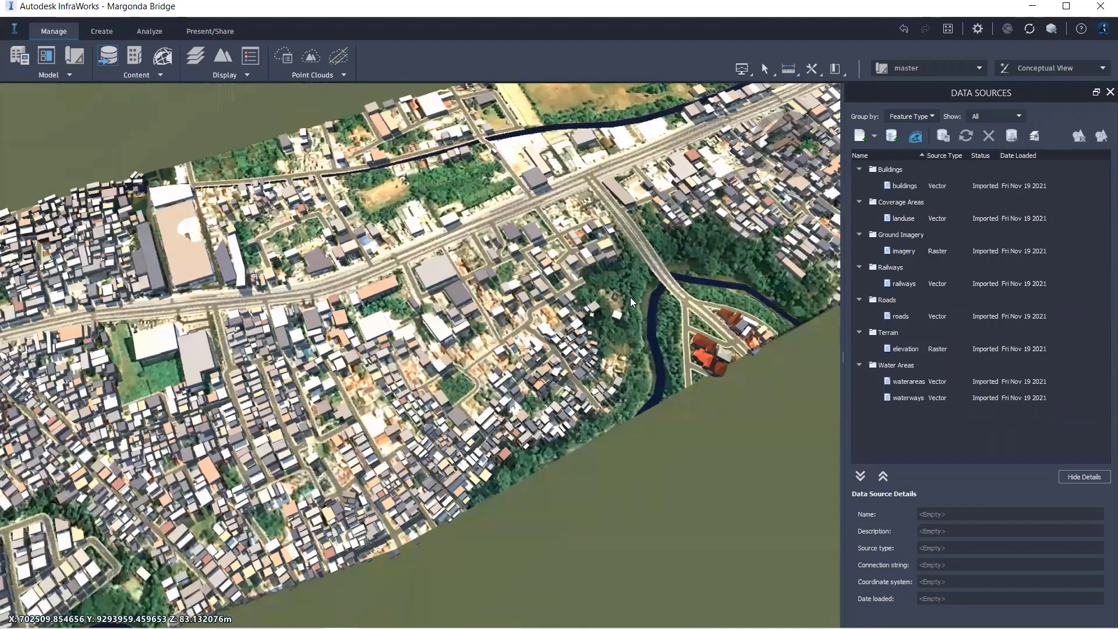
{"action": "scroll", "coordinate": [631, 302], "scroll_direction": "down", "scroll_amount": 6}
{"action": "scroll", "coordinate": [561, 293], "scroll_direction": "up", "scroll_amount": 5}
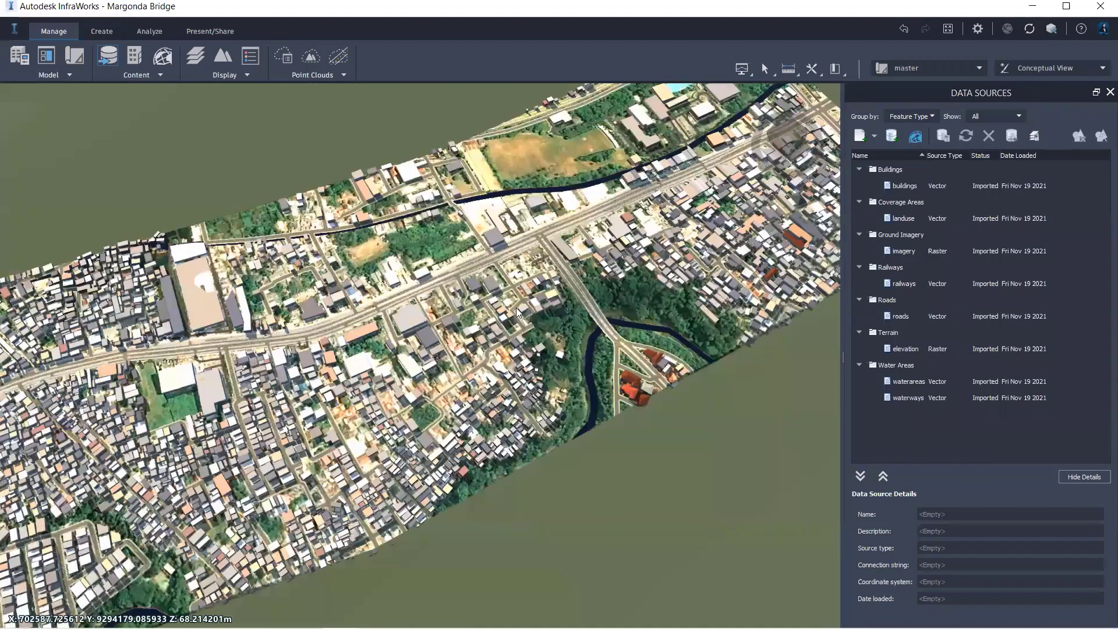
{"action": "scroll", "coordinate": [529, 358], "scroll_direction": "down", "scroll_amount": 5}
{"action": "scroll", "coordinate": [517, 312], "scroll_direction": "up", "scroll_amount": 3}
{"action": "scroll", "coordinate": [517, 312], "scroll_direction": "up", "scroll_amount": 2}
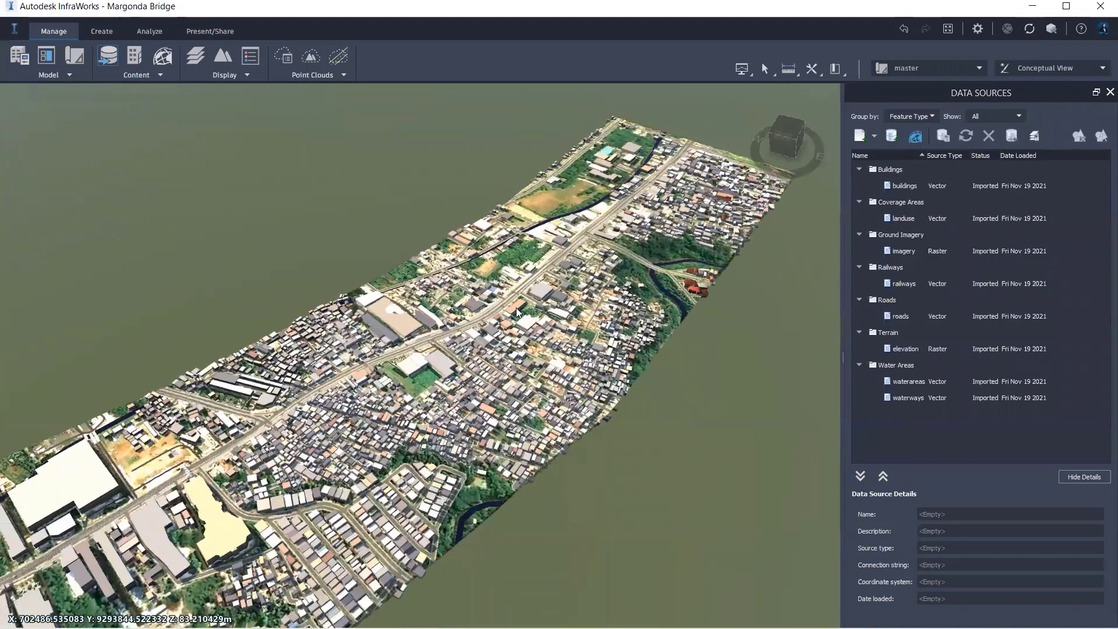
{"action": "scroll", "coordinate": [517, 312], "scroll_direction": "up", "scroll_amount": 2}
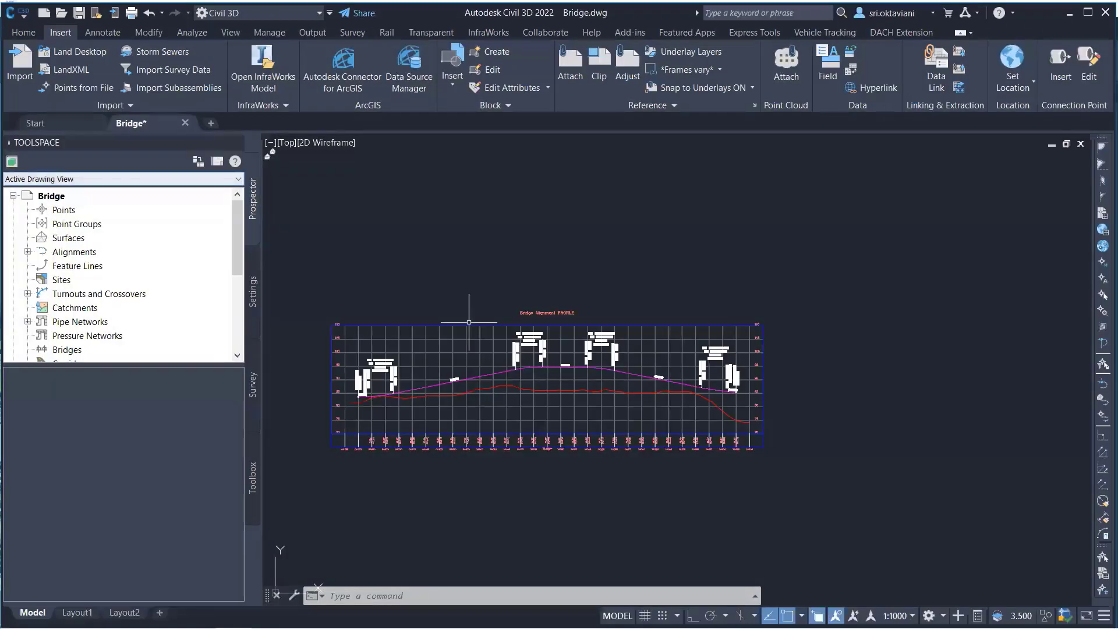
Switch to Bridge.dwg in Civil 3D and examine the straight bridge alignment and its Bridge Alignment profile.
{"action": "scroll", "coordinate": [797, 234], "scroll_direction": "down", "scroll_amount": 5}
{"action": "scroll", "coordinate": [662, 229], "scroll_direction": "up", "scroll_amount": 2}
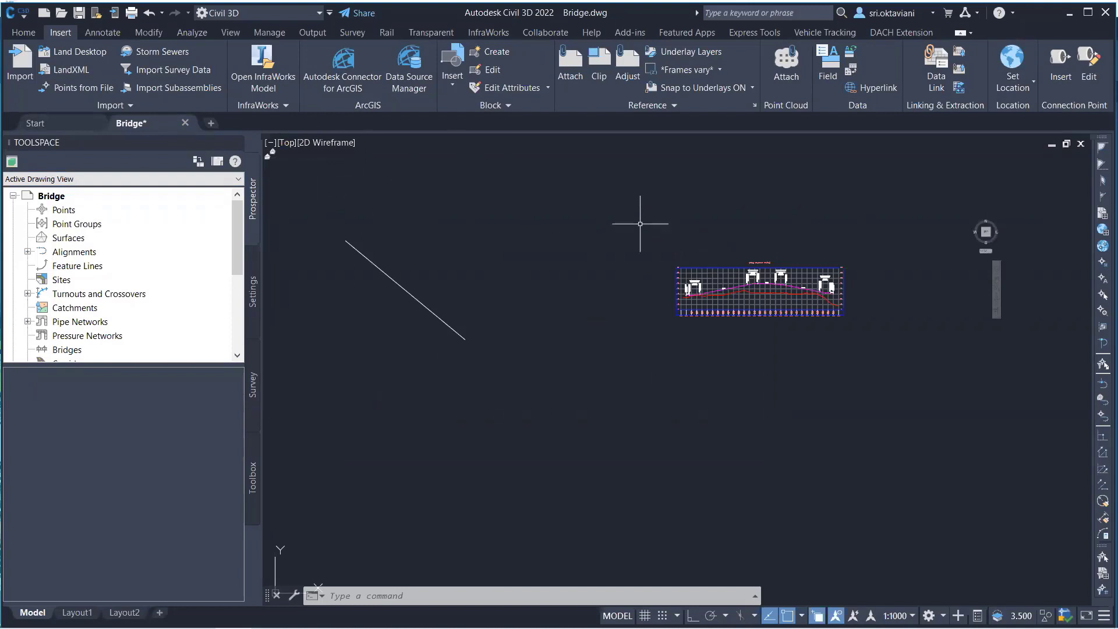
{"action": "scroll", "coordinate": [338, 230], "scroll_direction": "up", "scroll_amount": 2}
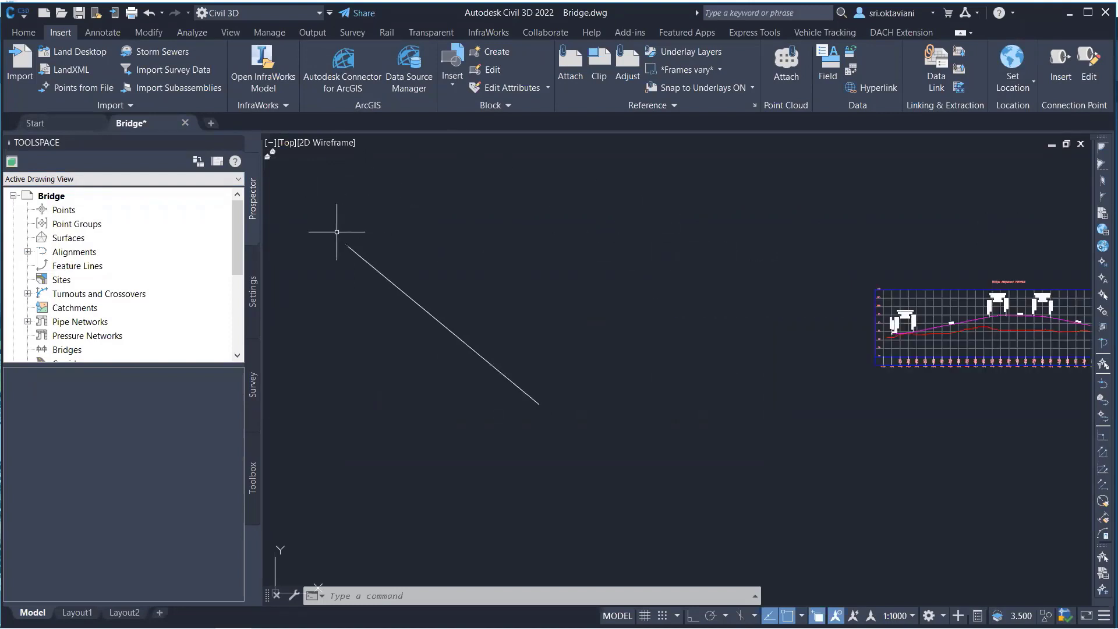
{"action": "scroll", "coordinate": [338, 232], "scroll_direction": "down", "scroll_amount": 4}
{"action": "scroll", "coordinate": [464, 274], "scroll_direction": "up", "scroll_amount": 3}
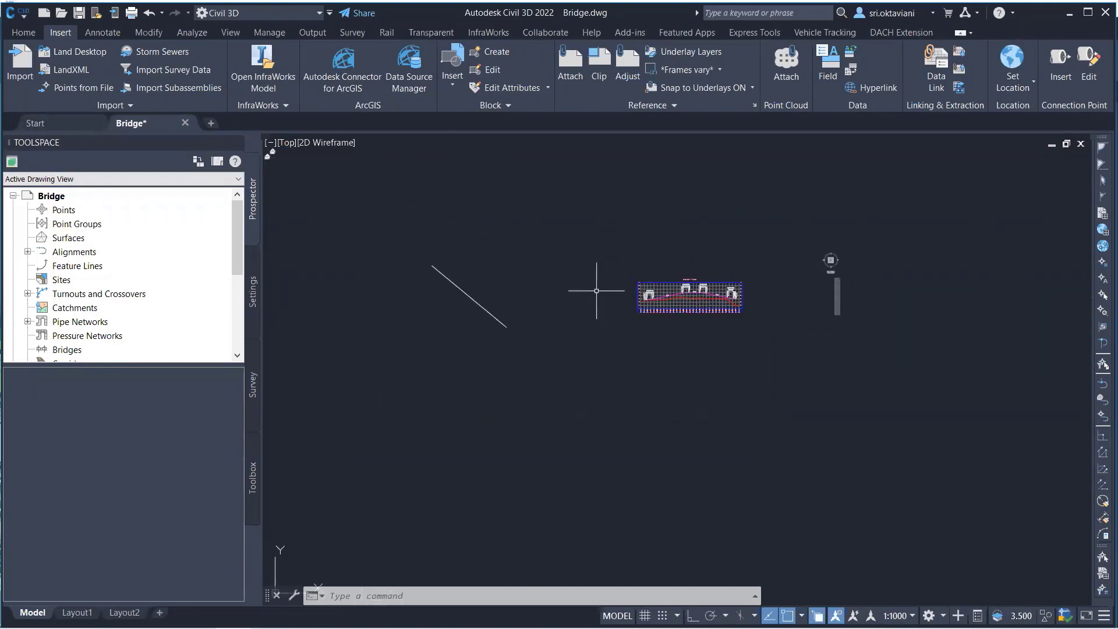
{"action": "middle_click_drag", "start_coordinate": [466, 278], "coordinate": [519, 292]}
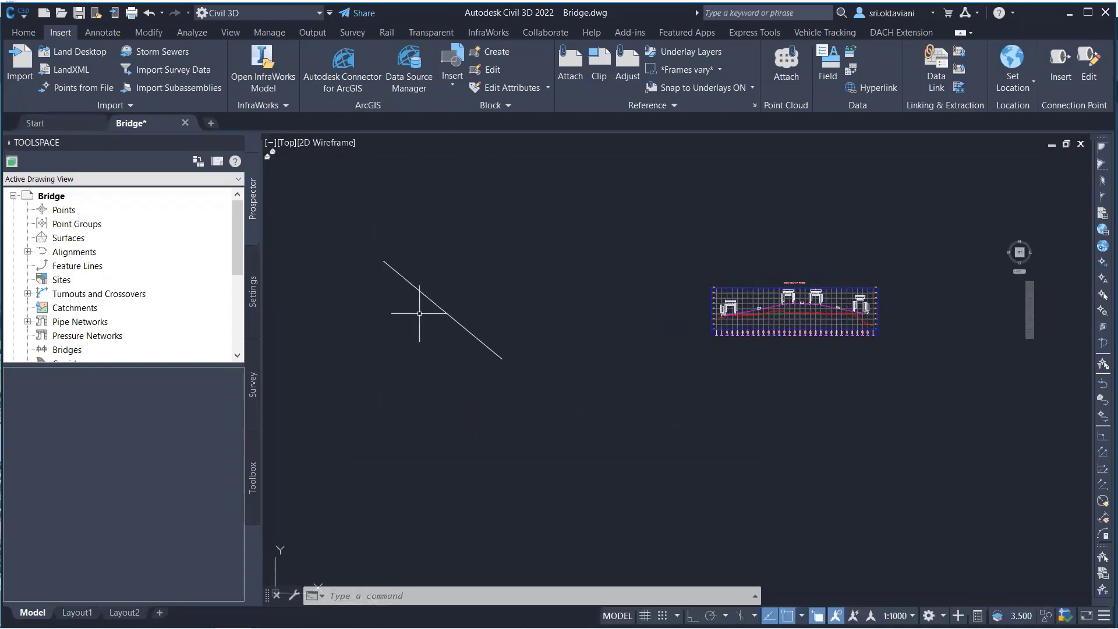
{"action": "scroll", "coordinate": [756, 255], "scroll_direction": "up", "scroll_amount": 6}
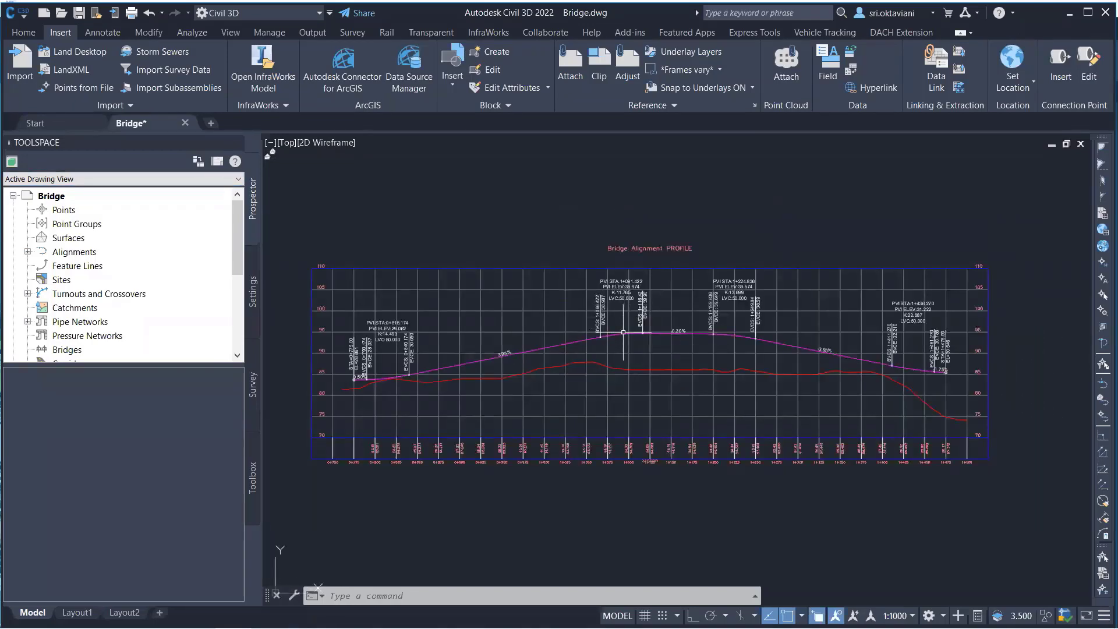
{"action": "scroll", "coordinate": [648, 282], "scroll_direction": "down", "scroll_amount": 4}
{"action": "scroll", "coordinate": [538, 304], "scroll_direction": "up", "scroll_amount": 4}
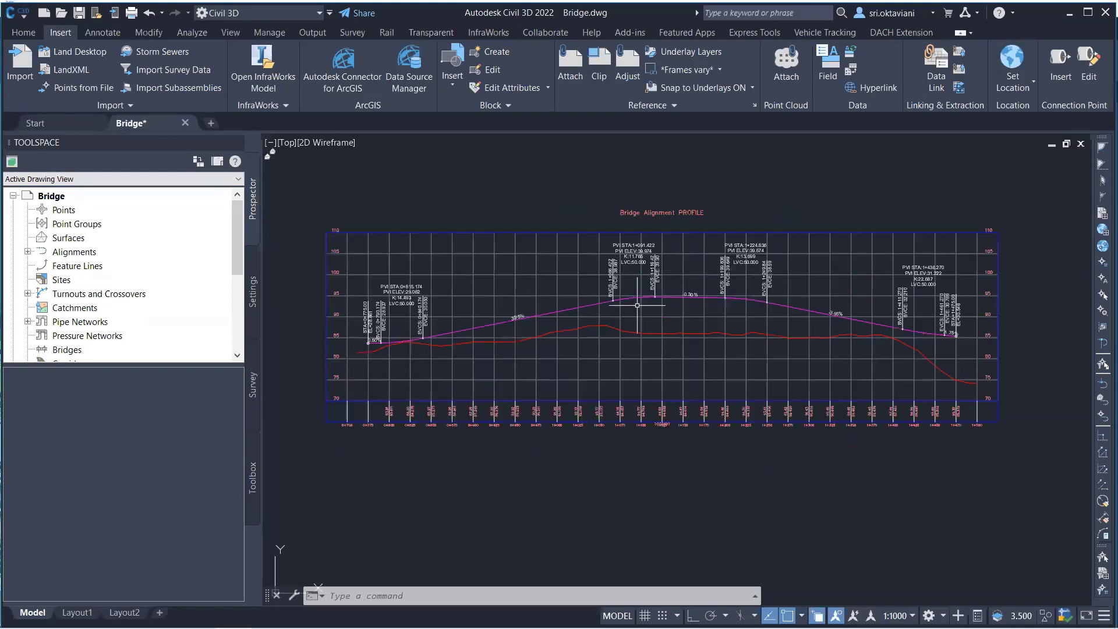
{"action": "scroll", "coordinate": [615, 281], "scroll_direction": "down", "scroll_amount": 5}
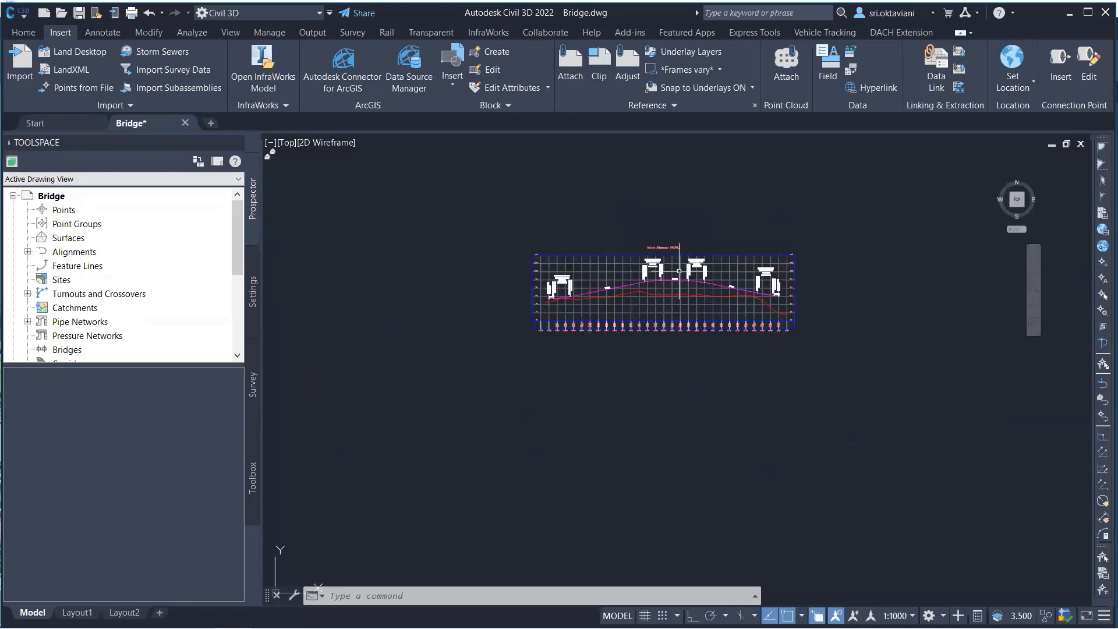
Create a new drawing and save it as Margonda Bridge in the BIM for Bridge Design folder.
{"action": "scroll", "coordinate": [615, 282], "scroll_direction": "down", "scroll_amount": 2}
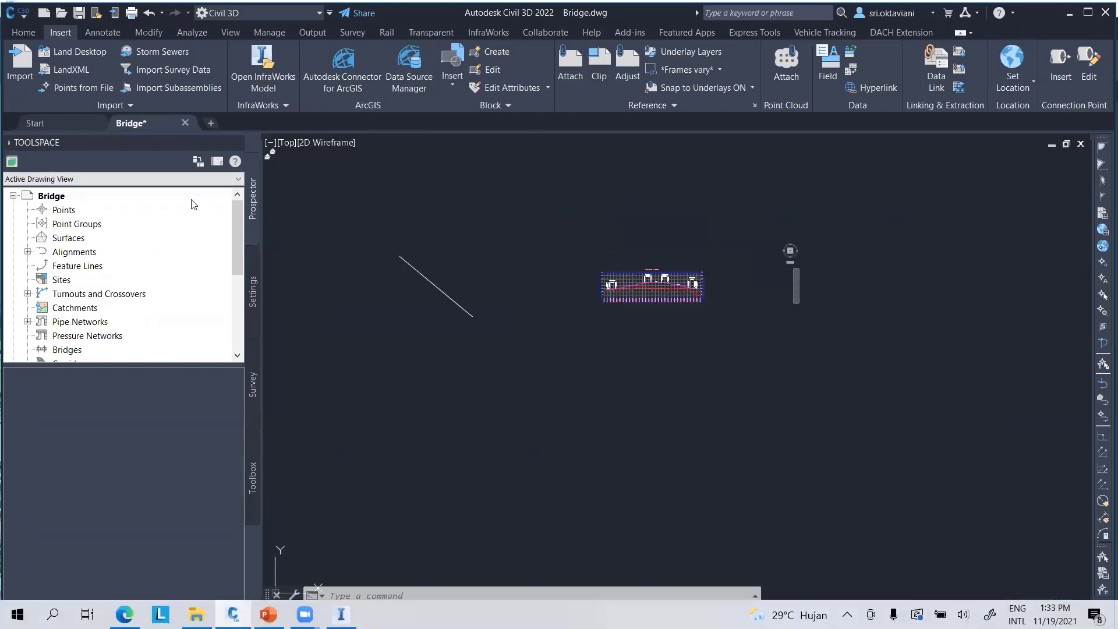
{"action": "left_click", "coordinate": [211, 123]}
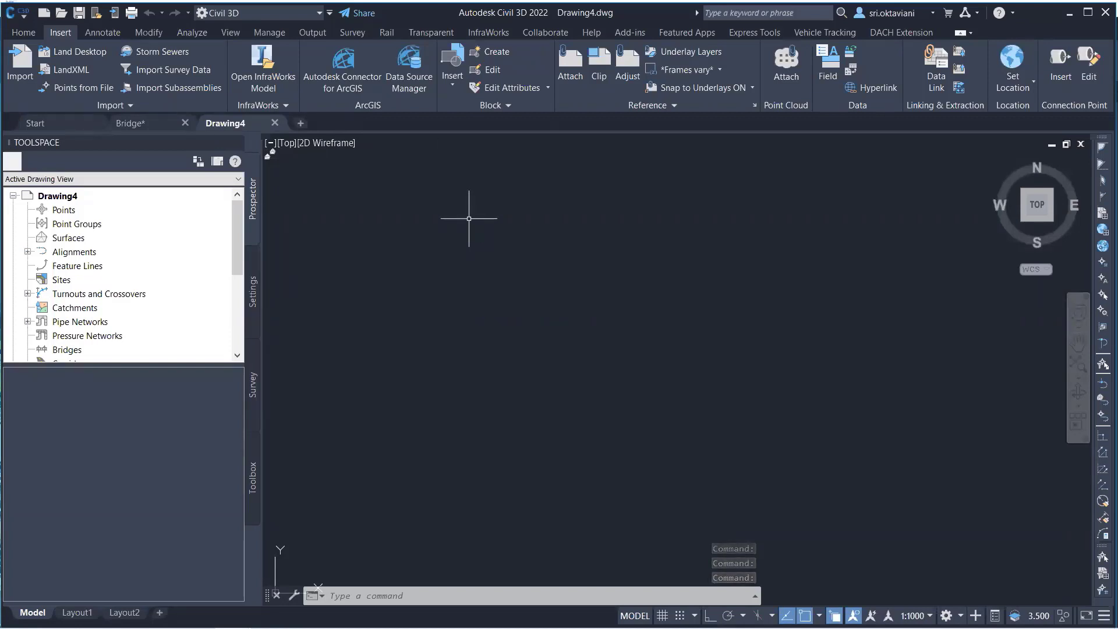
{"action": "key", "text": "ctrl+s"}
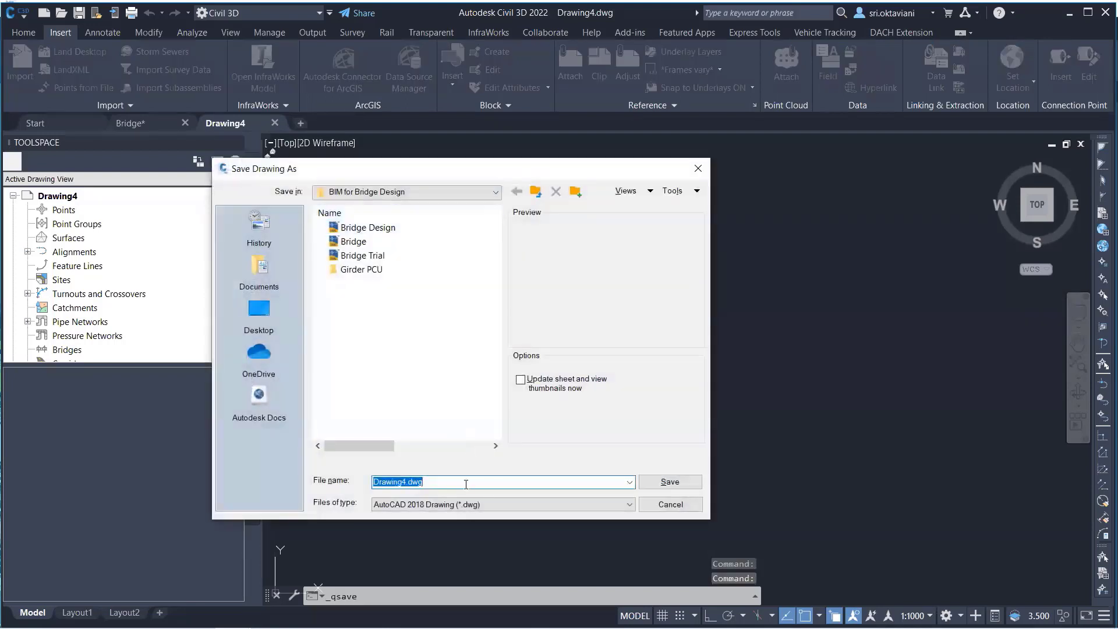
{"action": "type", "text": "B"}
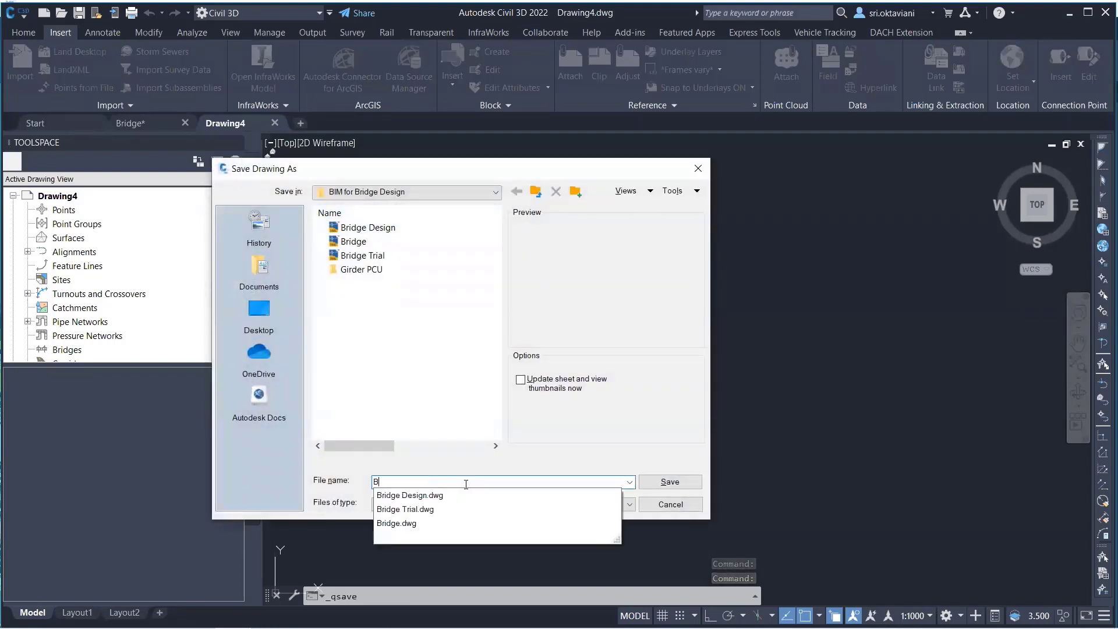
{"action": "type", "text": "ridge"}
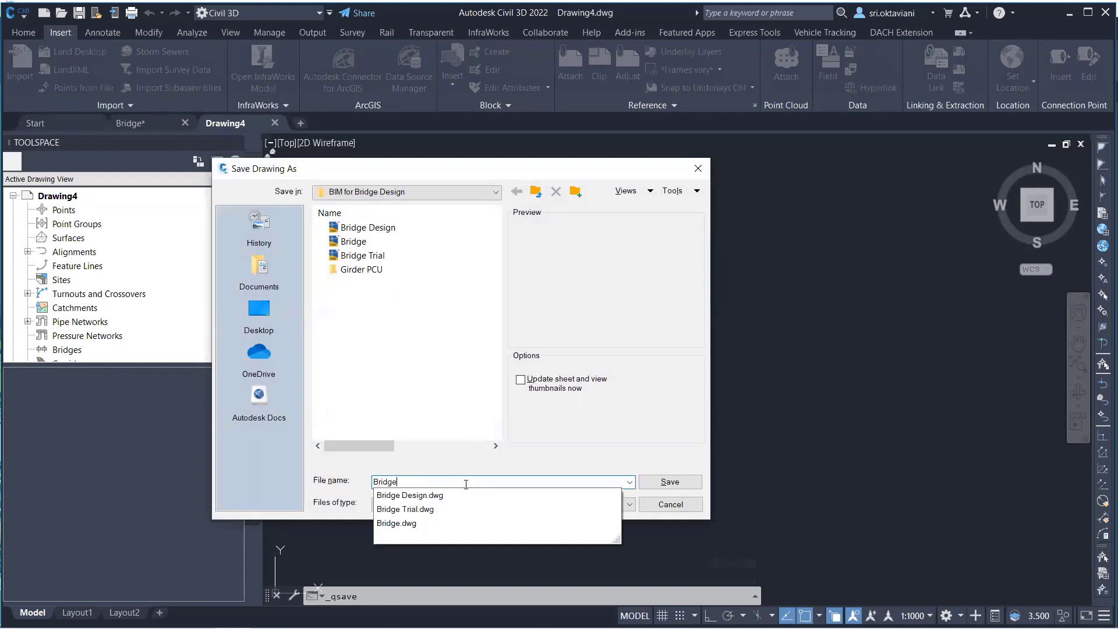
{"action": "key", "text": "BackSpace"}
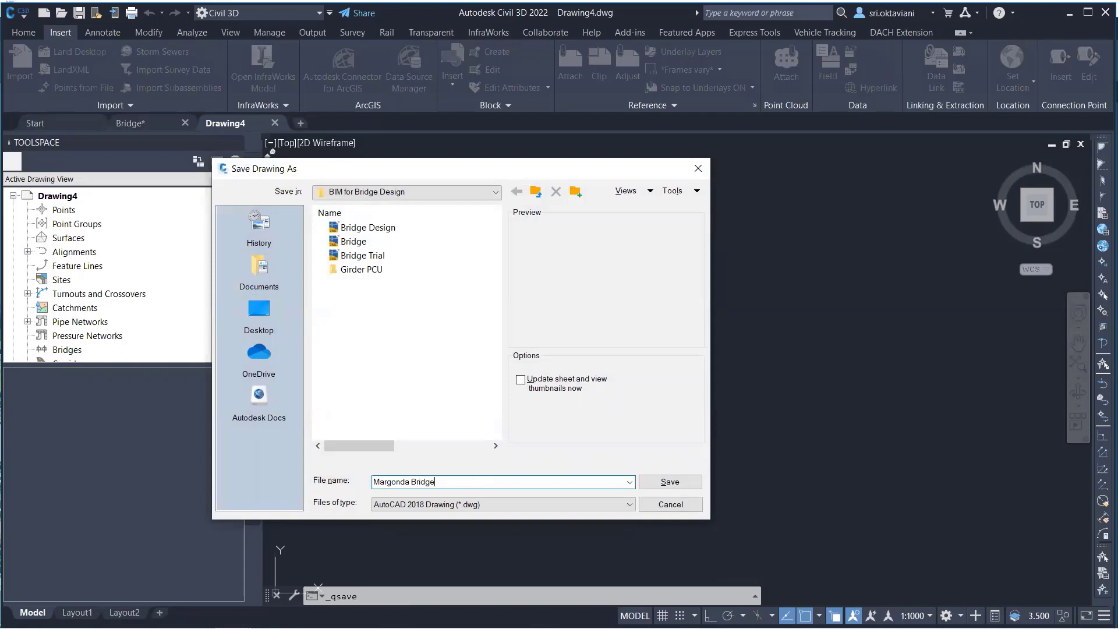
{"action": "left_click", "coordinate": [670, 483]}
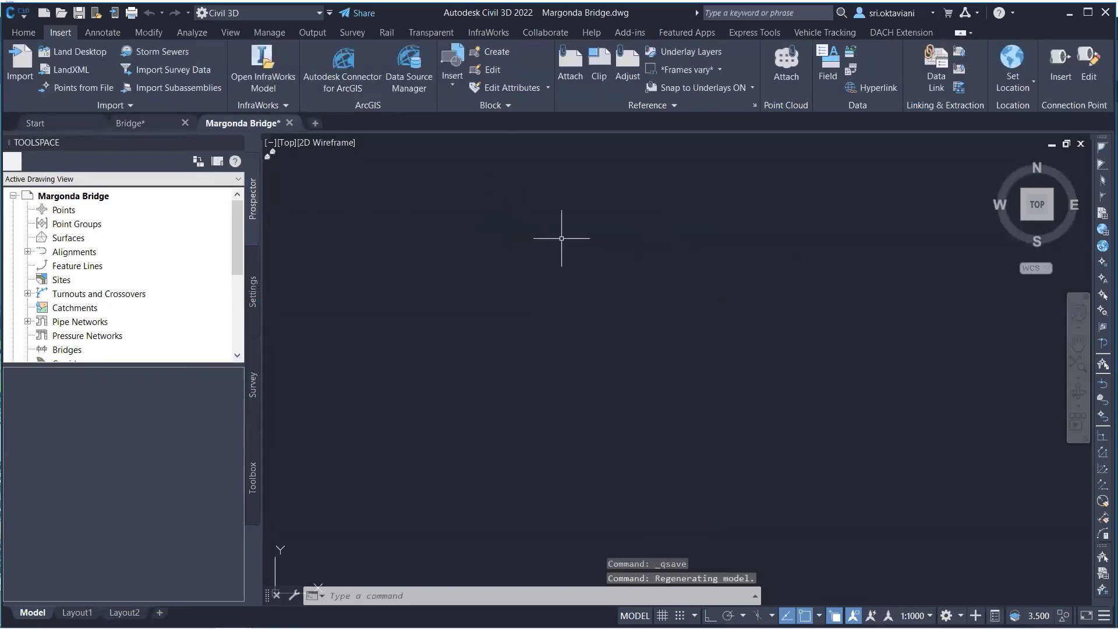
Start opening an InfraWorks model in the drawing and choose Margonda Bridge from the Autodesk 360 folder 1233112.
{"action": "left_click", "coordinate": [257, 67]}
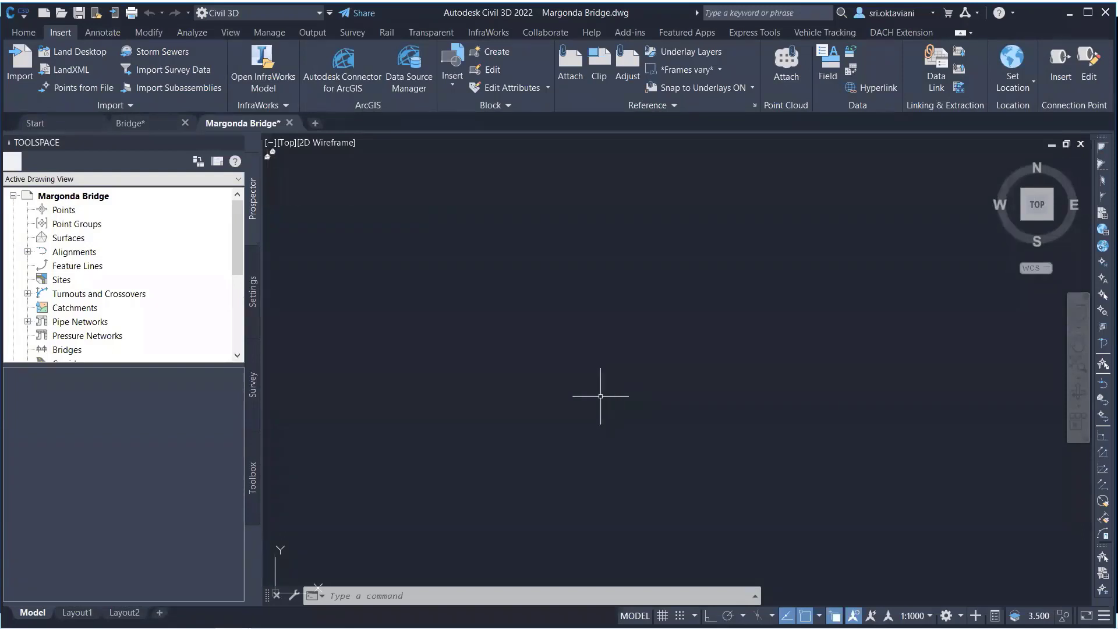
{"action": "left_click", "coordinate": [271, 70]}
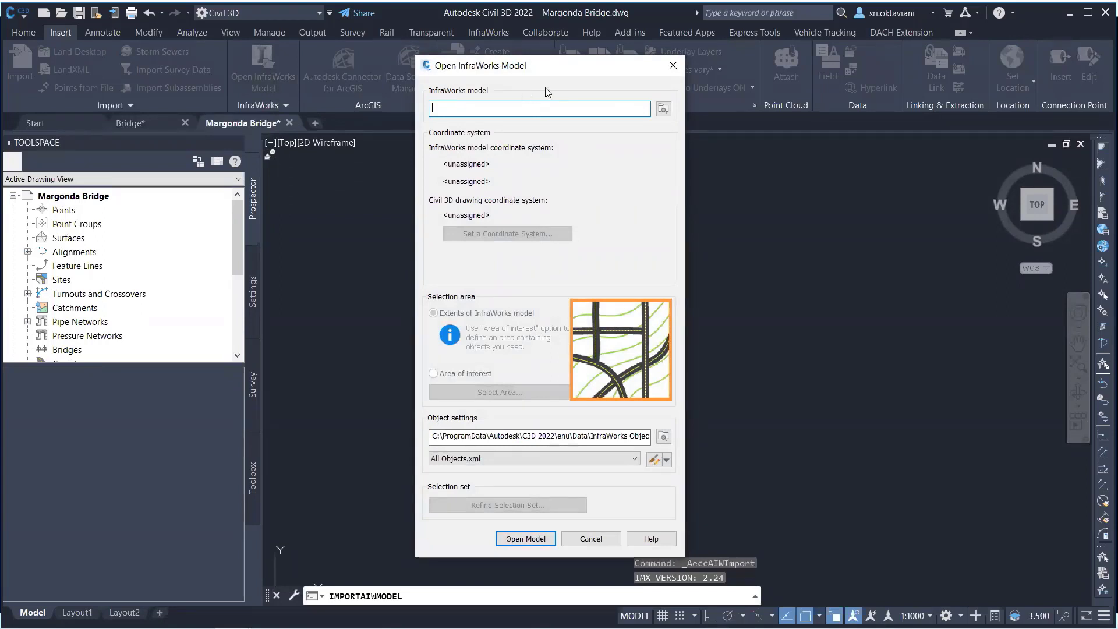
{"action": "left_click", "coordinate": [661, 109]}
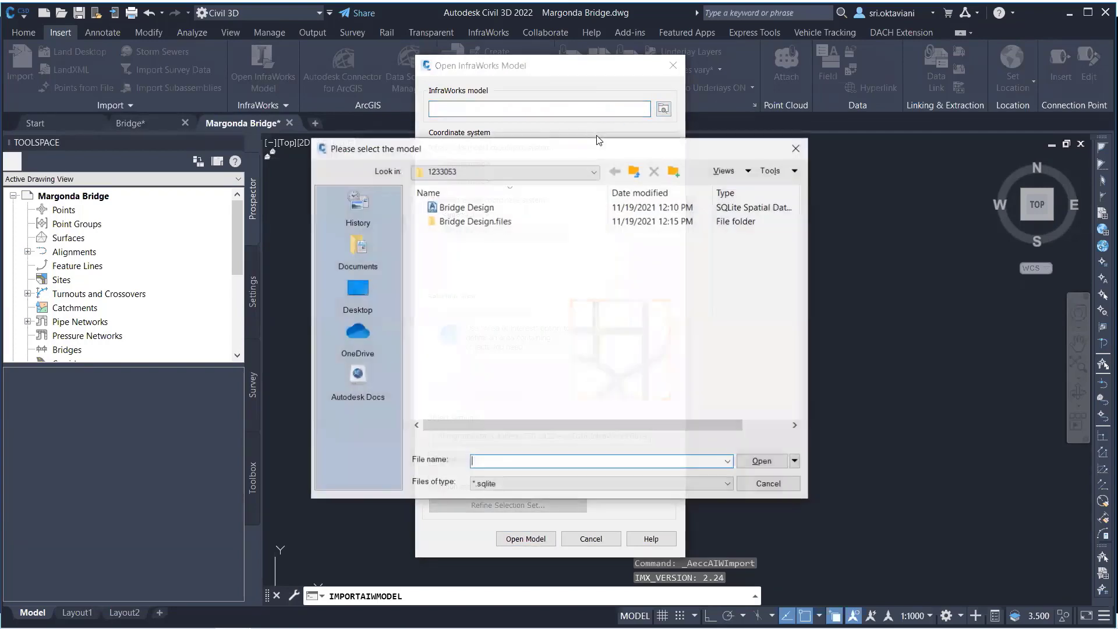
{"action": "left_click", "coordinate": [519, 174]}
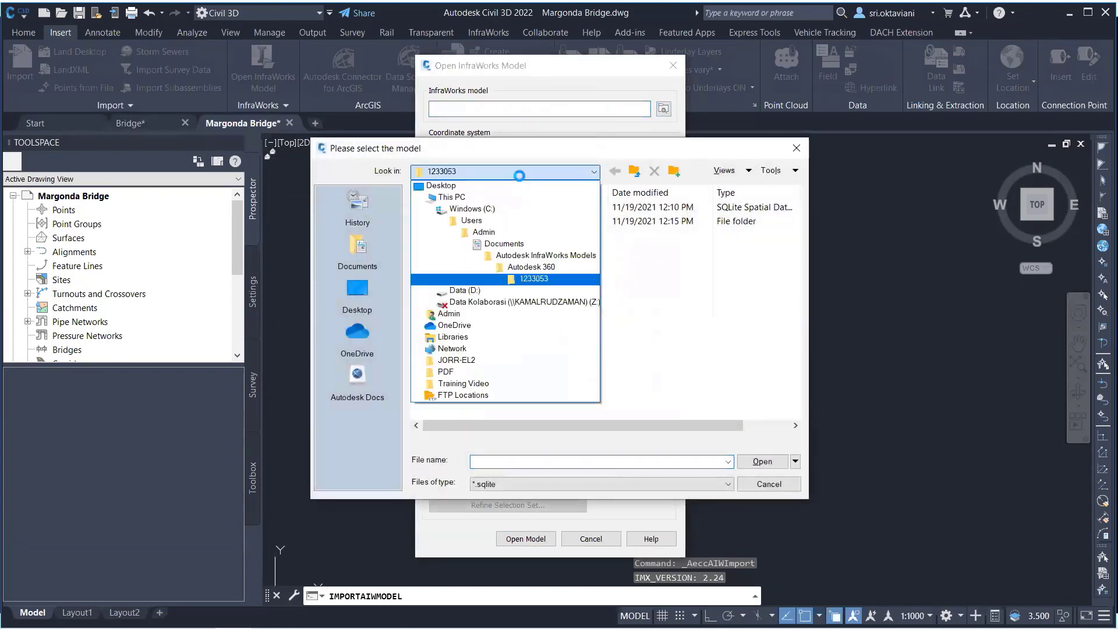
{"action": "left_click", "coordinate": [527, 269]}
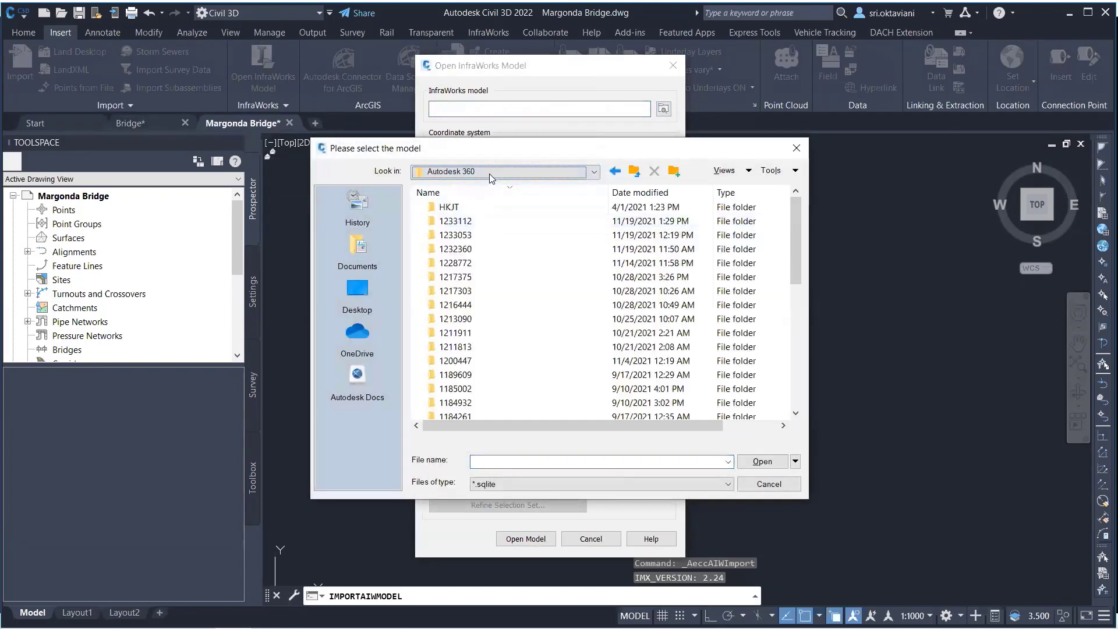
{"action": "left_click", "coordinate": [488, 172]}
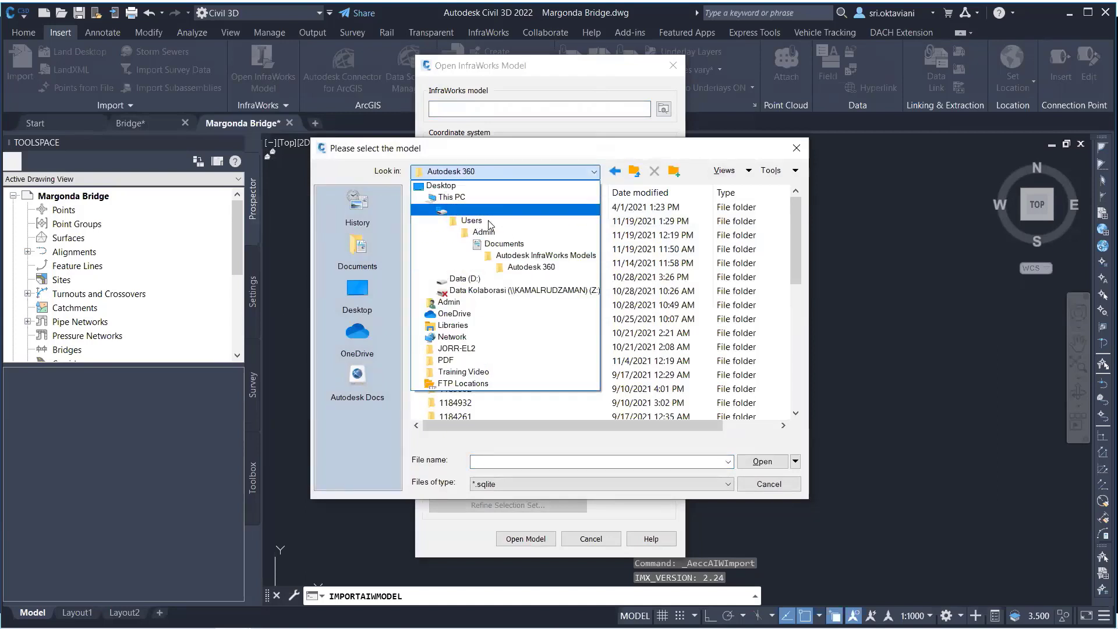
{"action": "left_click", "coordinate": [523, 268]}
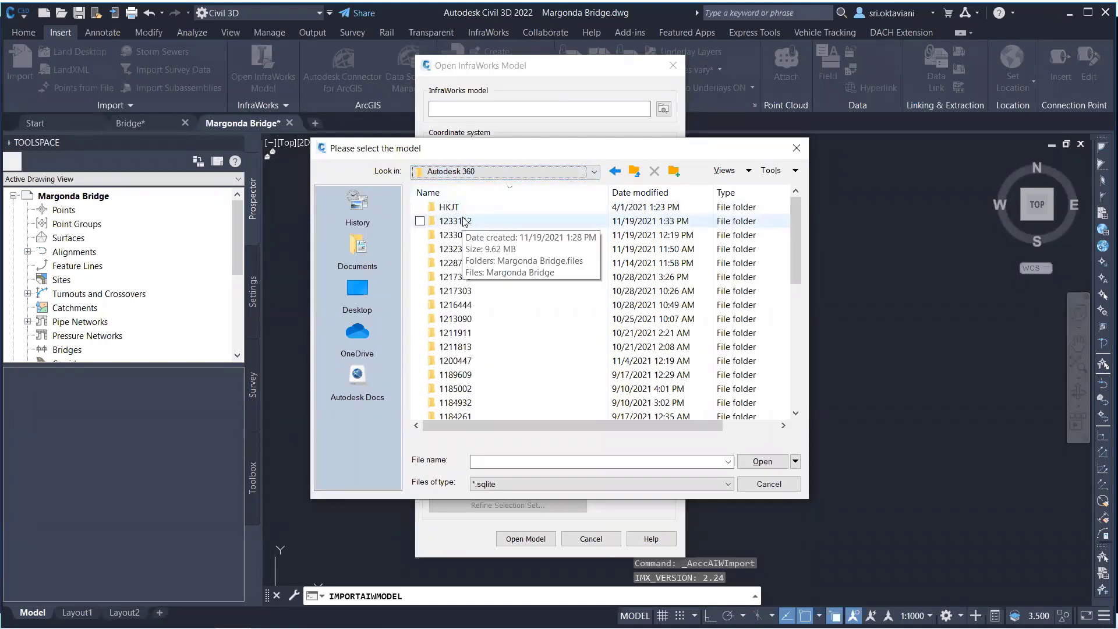
{"action": "double_click", "coordinate": [464, 220]}
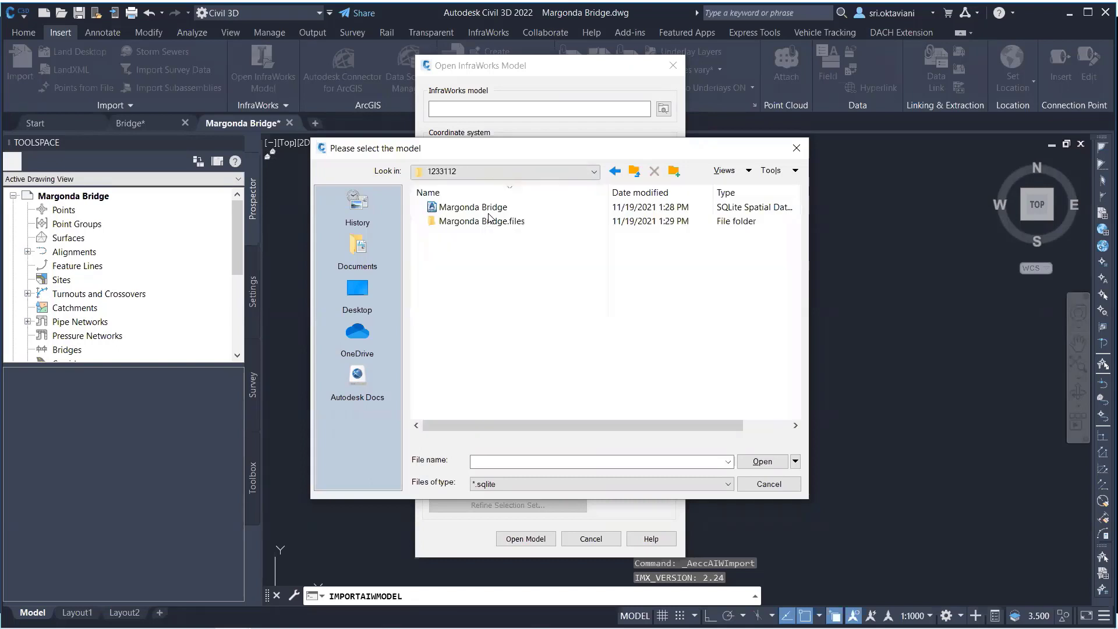
{"action": "left_click", "coordinate": [474, 208]}
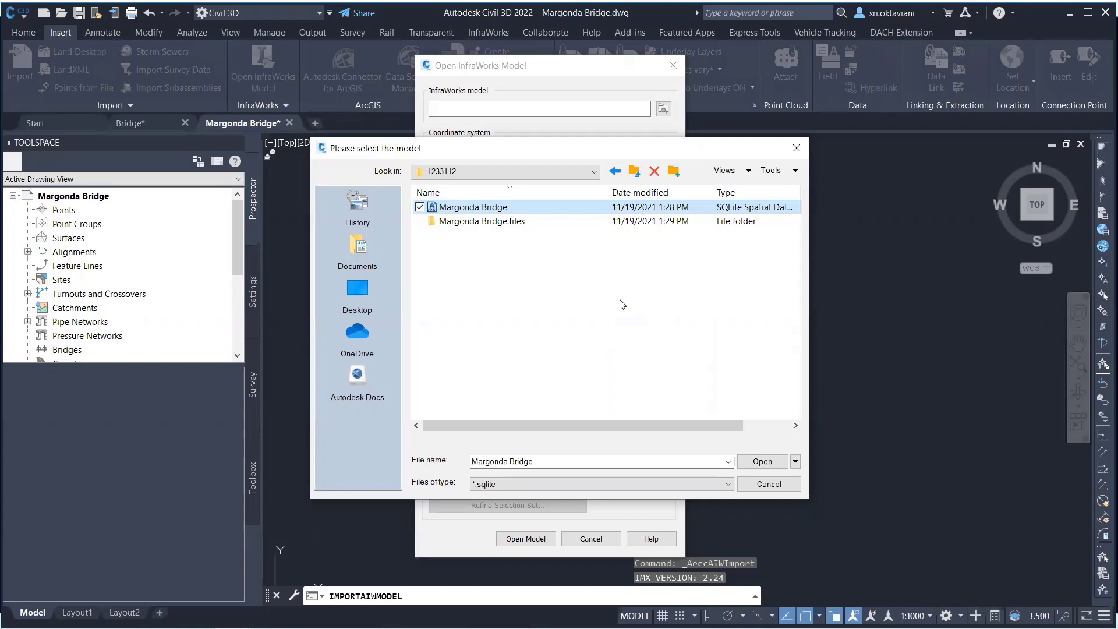
{"action": "left_click", "coordinate": [763, 461]}
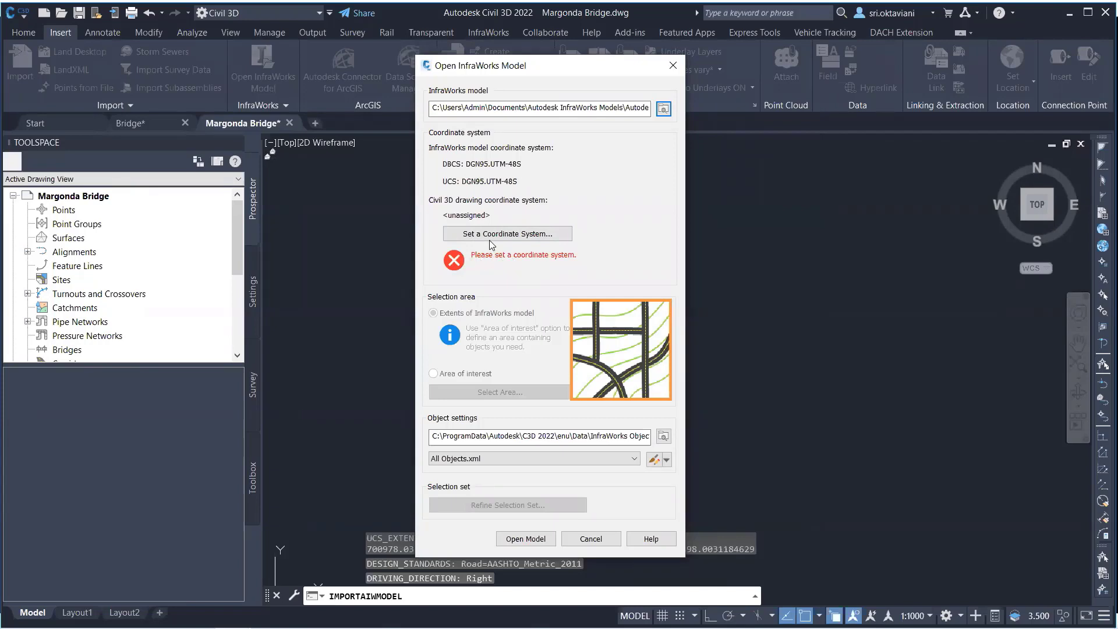
Assign the InfraWorks model coordinate system DGN95.UTM-48S to the drawing and open the full extents of the model with All Objects.xml.
{"action": "left_click", "coordinate": [473, 233]}
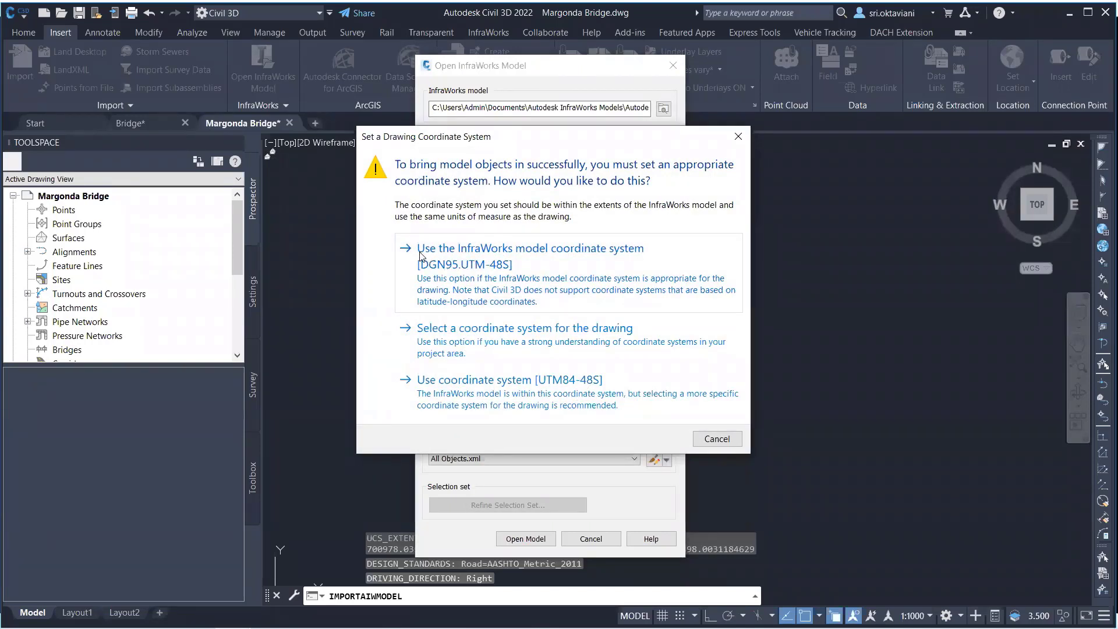
{"action": "left_click", "coordinate": [547, 251]}
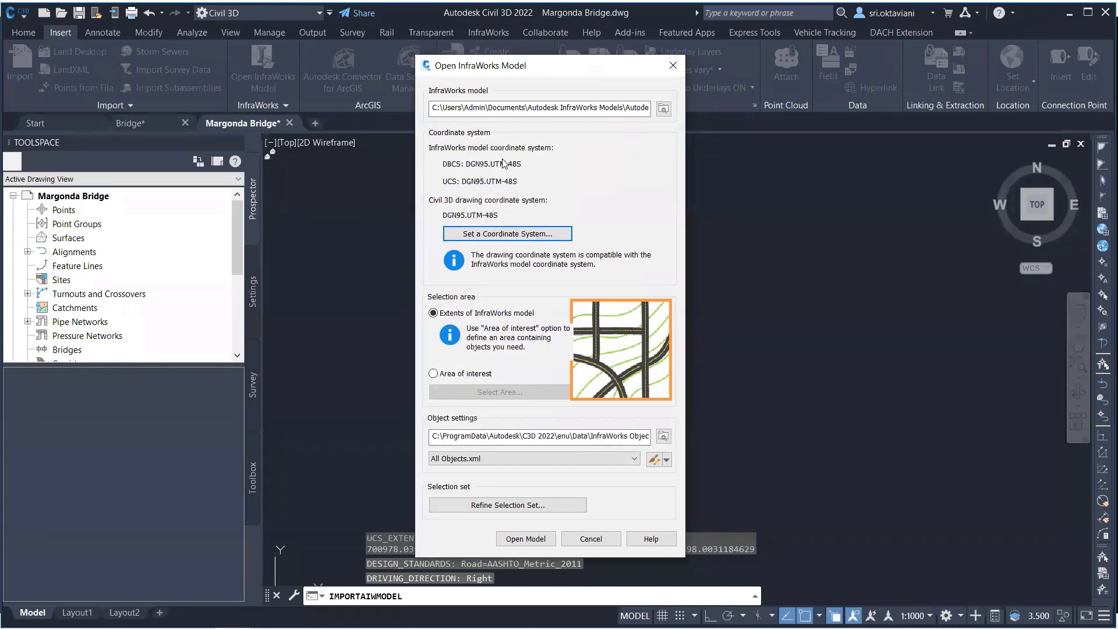
{"action": "left_click", "coordinate": [526, 540]}
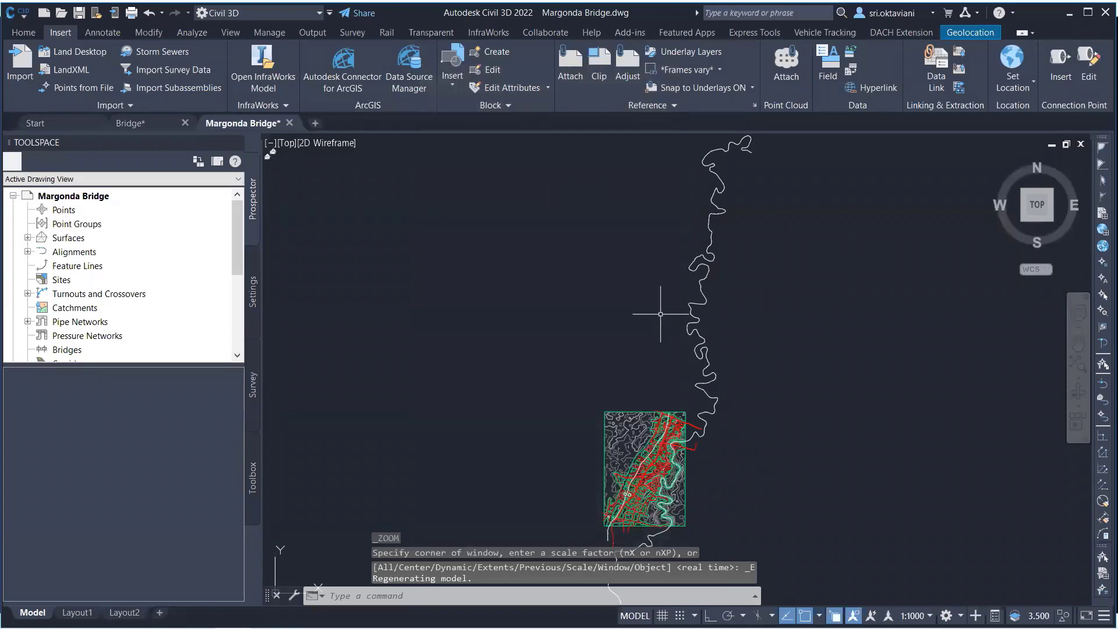
Examine the imported roads, river and terrain contours, and highlight the terrain surface to check its coverage.
{"action": "scroll", "coordinate": [549, 229], "scroll_direction": "down", "scroll_amount": 3}
{"action": "scroll", "coordinate": [581, 331], "scroll_direction": "up", "scroll_amount": 5}
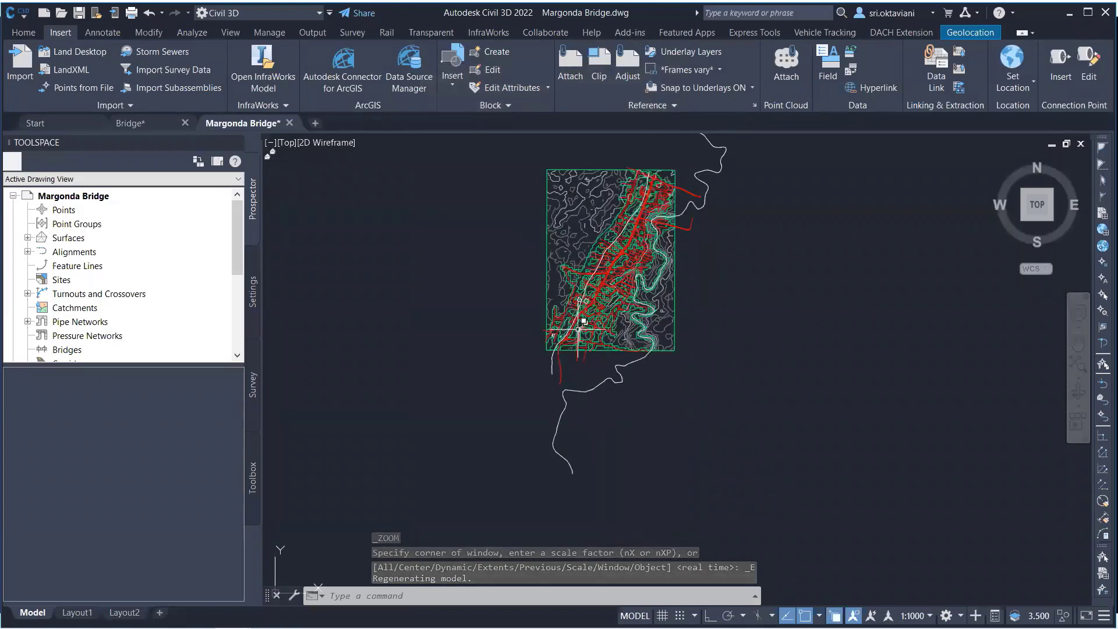
{"action": "scroll", "coordinate": [849, 320], "scroll_direction": "down", "scroll_amount": 1}
{"action": "scroll", "coordinate": [926, 442], "scroll_direction": "up", "scroll_amount": 1}
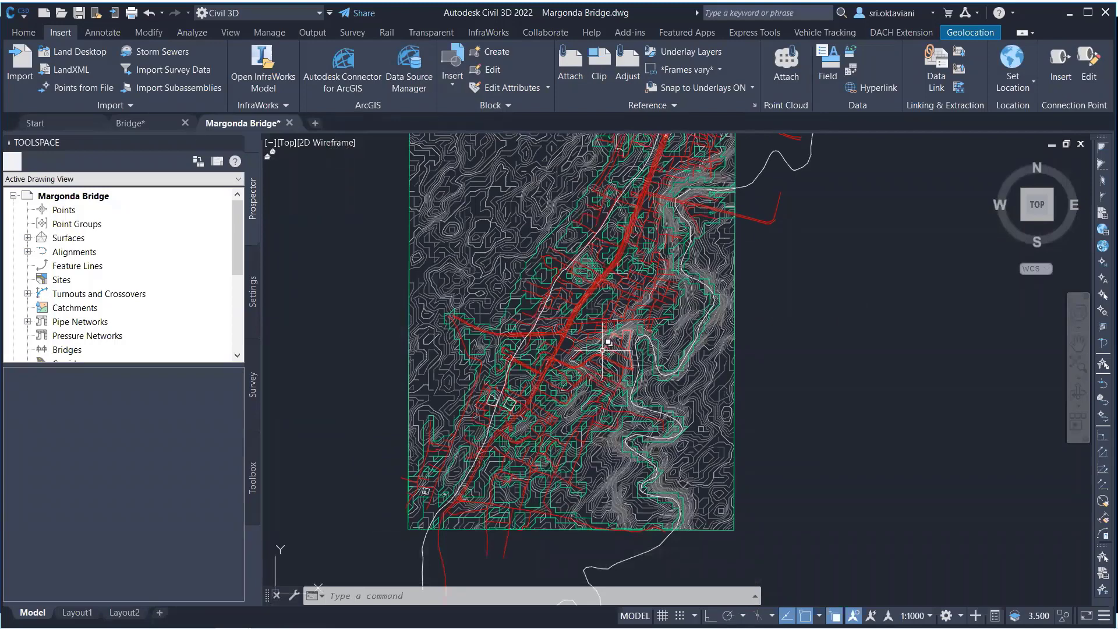
{"action": "left_click", "coordinate": [447, 193]}
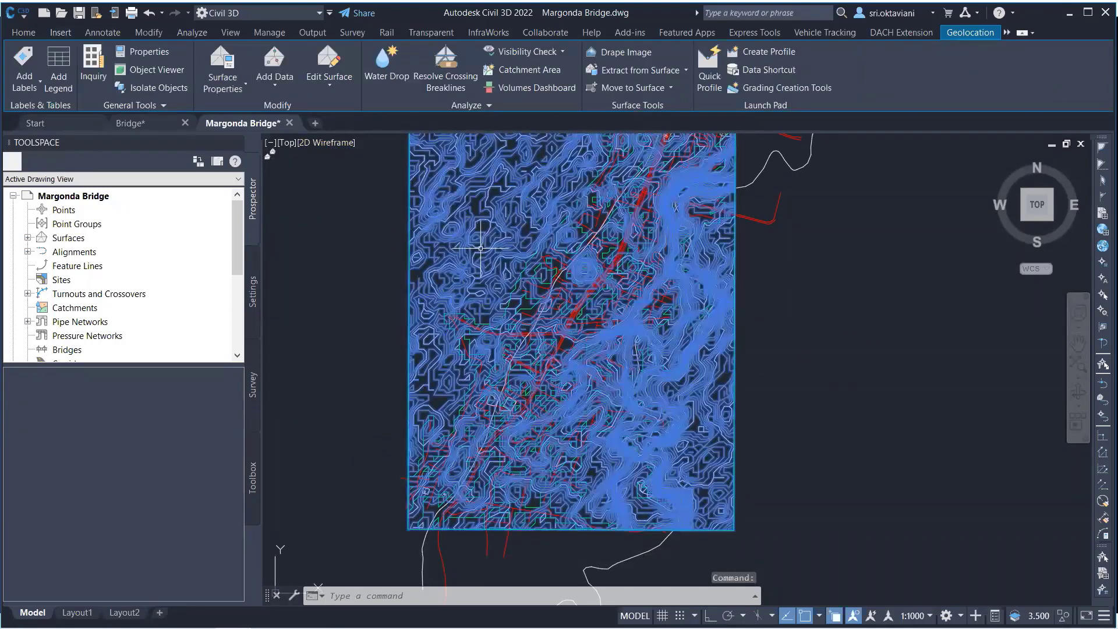
{"action": "key", "text": "Escape"}
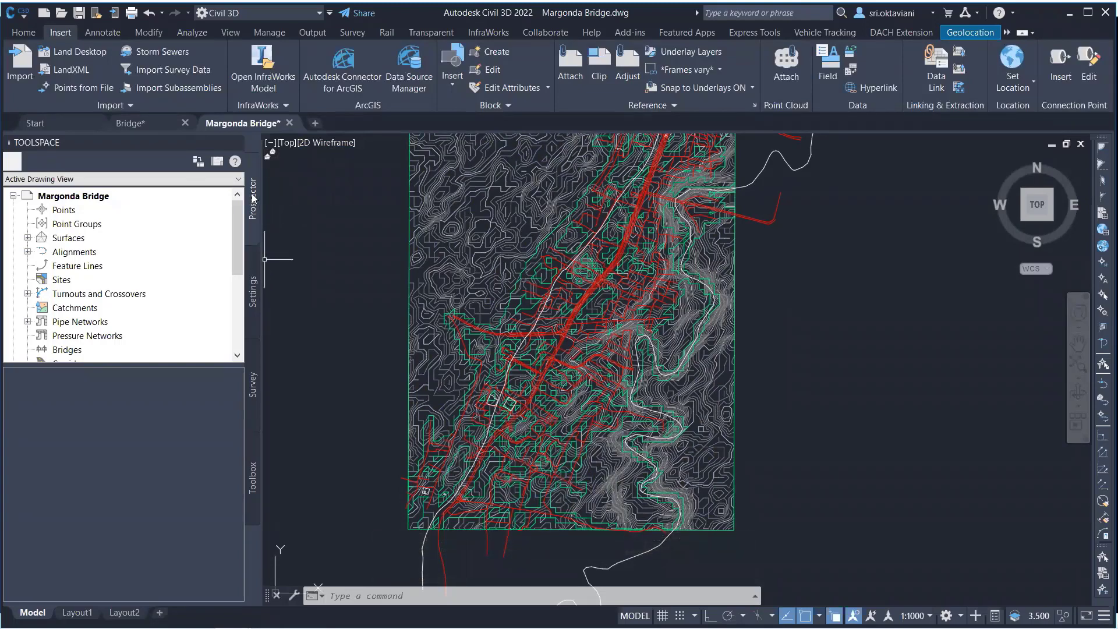
Look through the centerline alignments of the Margonda Bridge drawing, from the numbered ones to the named Jalan roads such as Jalan Raya Margonda.
{"action": "left_click", "coordinate": [27, 253]}
{"action": "scroll", "coordinate": [40, 230], "scroll_direction": "down", "scroll_amount": 1}
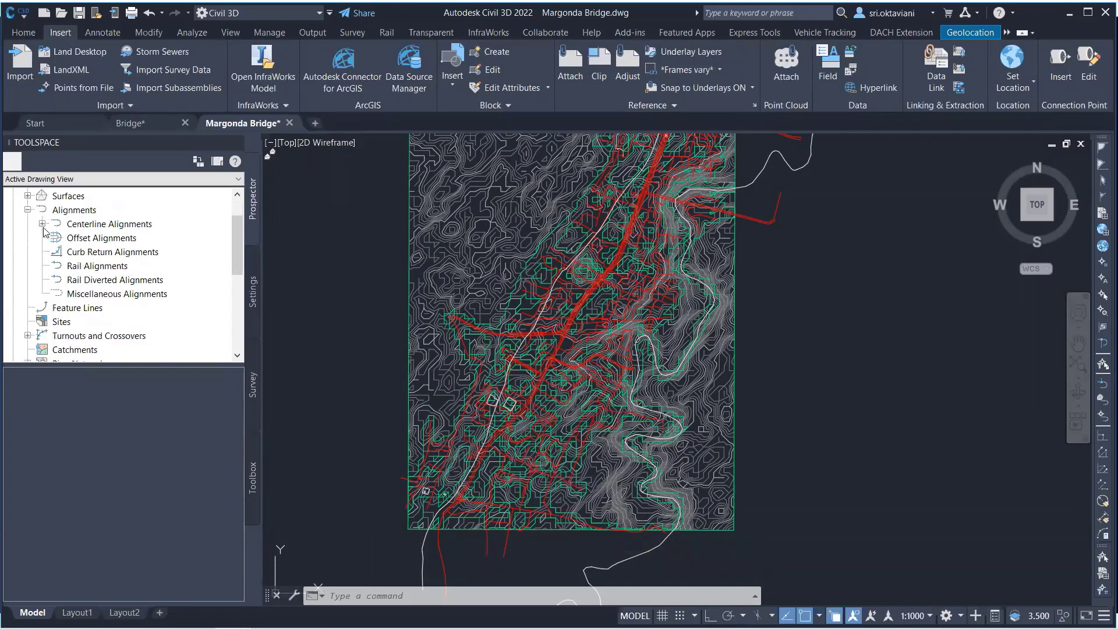
{"action": "left_click", "coordinate": [43, 225]}
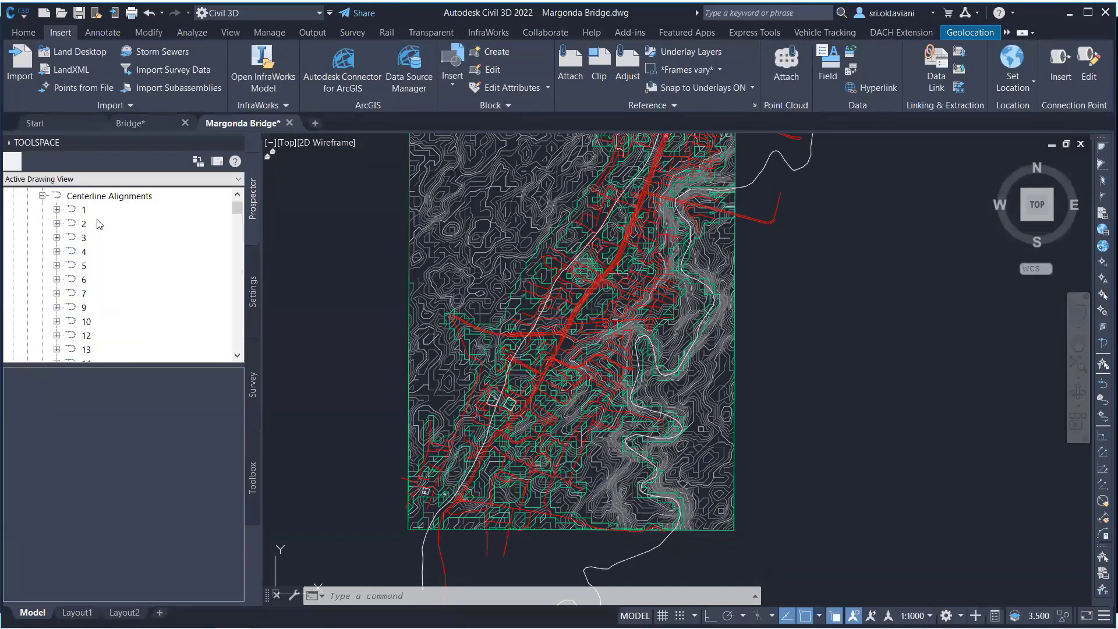
{"action": "scroll", "coordinate": [99, 224], "scroll_direction": "up", "scroll_amount": 2}
{"action": "scroll", "coordinate": [99, 224], "scroll_direction": "down", "scroll_amount": 11}
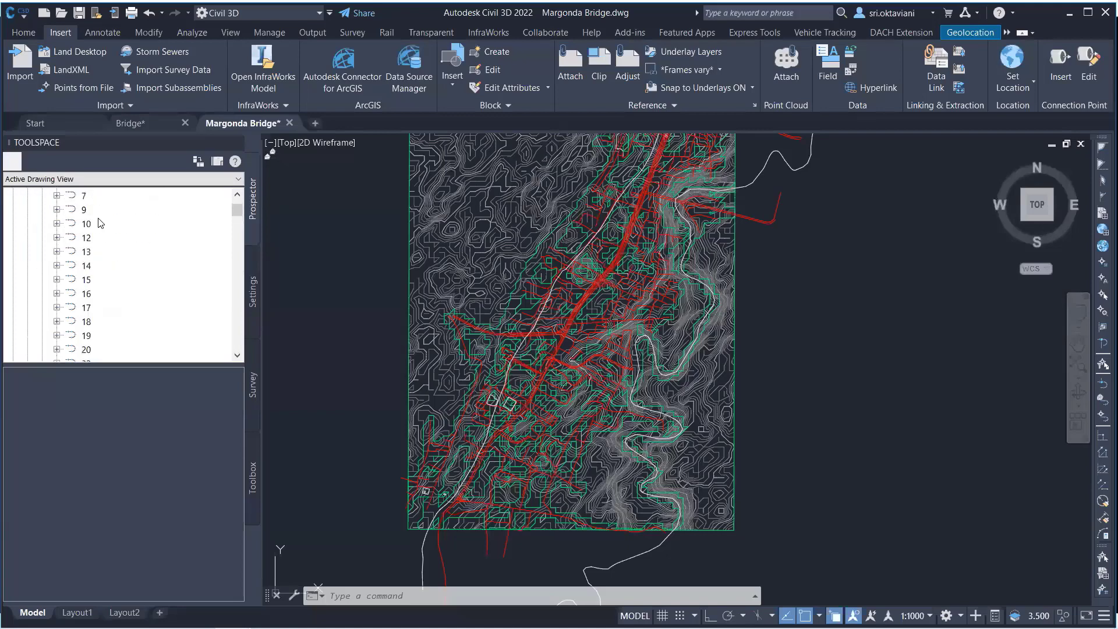
{"action": "scroll", "coordinate": [100, 227], "scroll_direction": "down", "scroll_amount": 20}
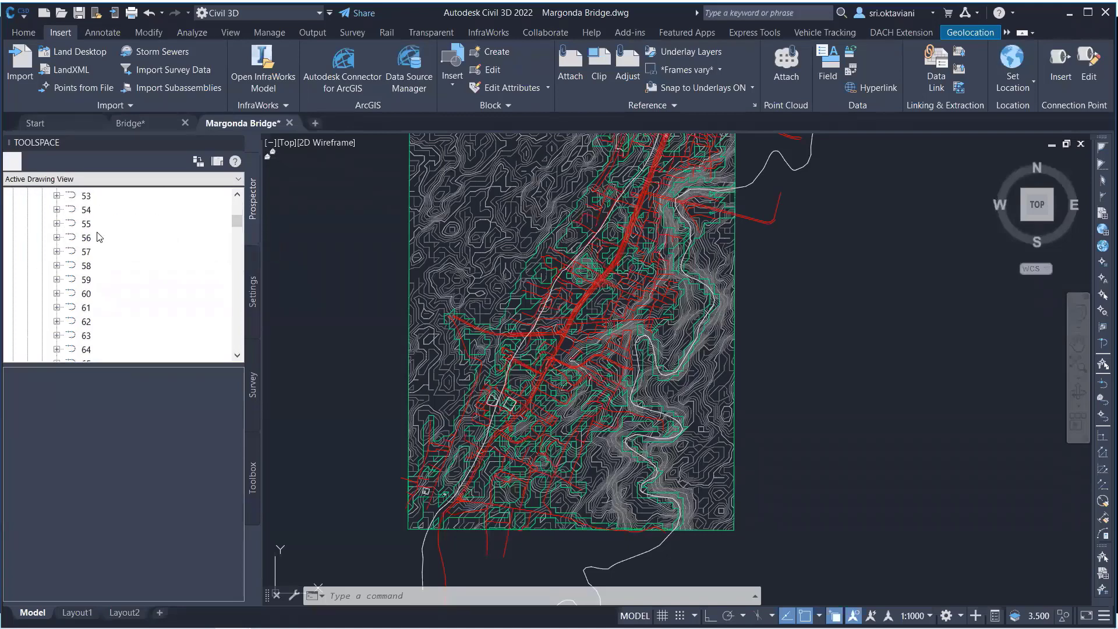
{"action": "scroll", "coordinate": [99, 243], "scroll_direction": "down", "scroll_amount": 20}
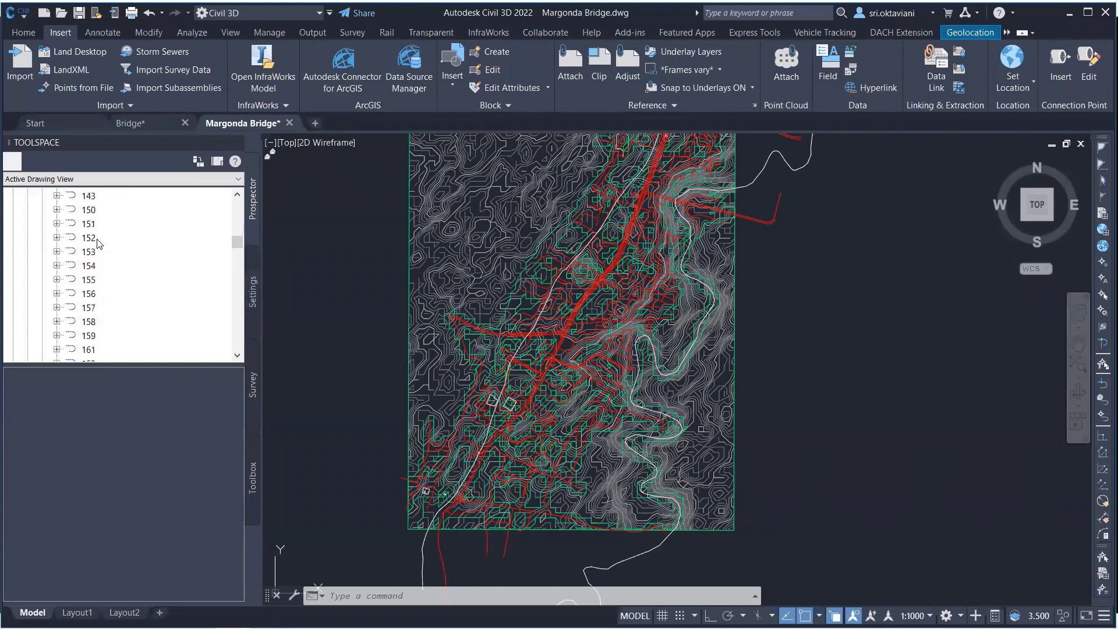
{"action": "scroll", "coordinate": [98, 243], "scroll_direction": "down", "scroll_amount": 20}
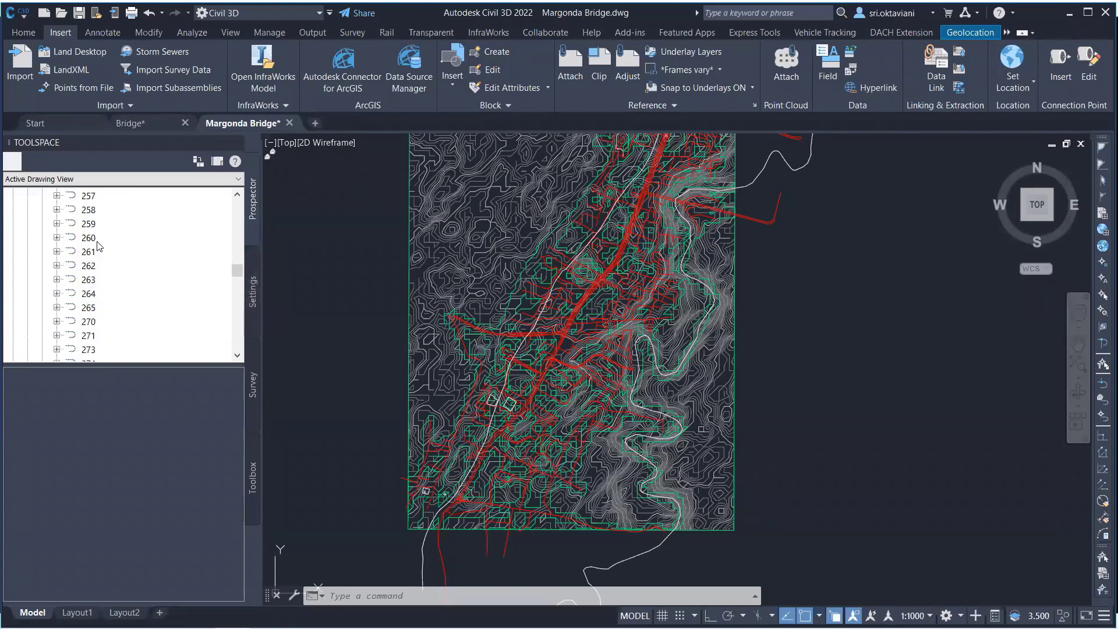
{"action": "scroll", "coordinate": [99, 248], "scroll_direction": "down", "scroll_amount": 20}
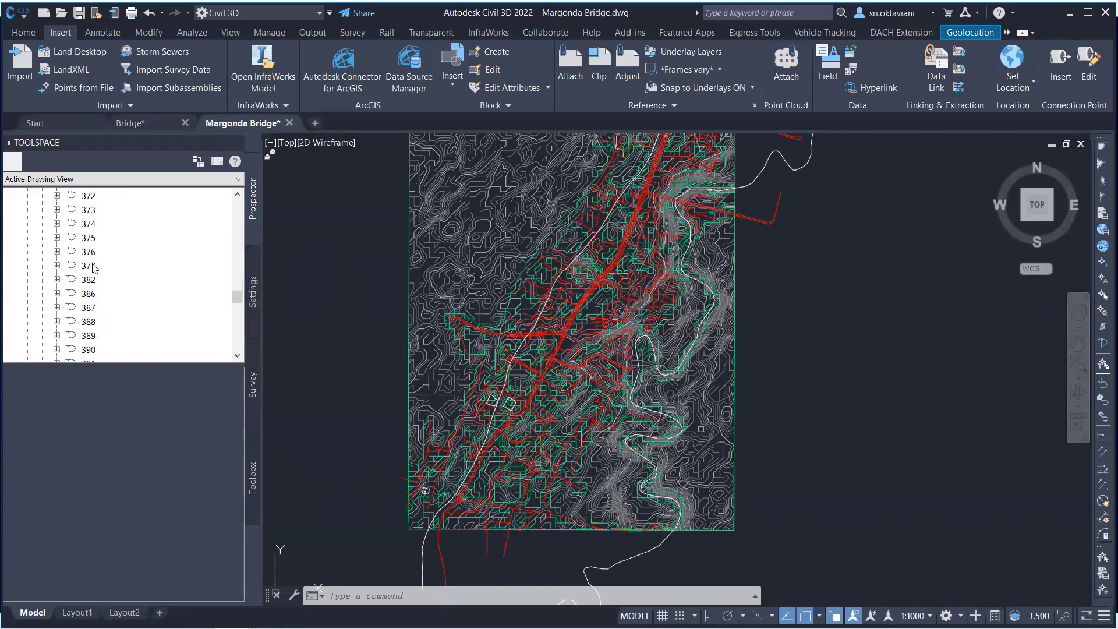
{"action": "scroll", "coordinate": [101, 249], "scroll_direction": "up", "scroll_amount": 4}
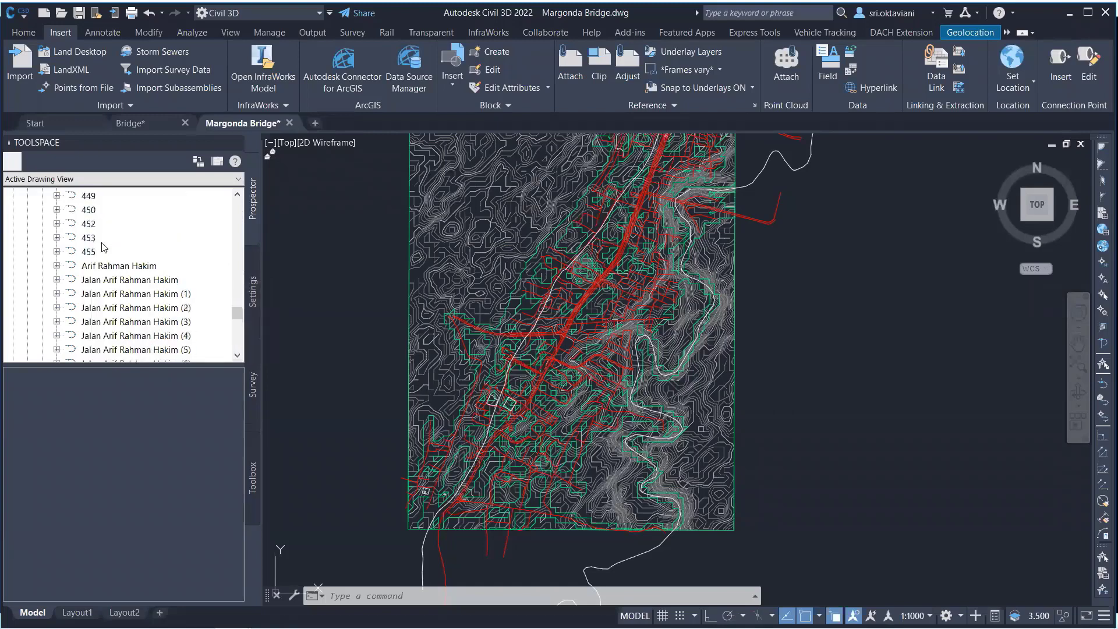
{"action": "scroll", "coordinate": [93, 279], "scroll_direction": "down", "scroll_amount": 5}
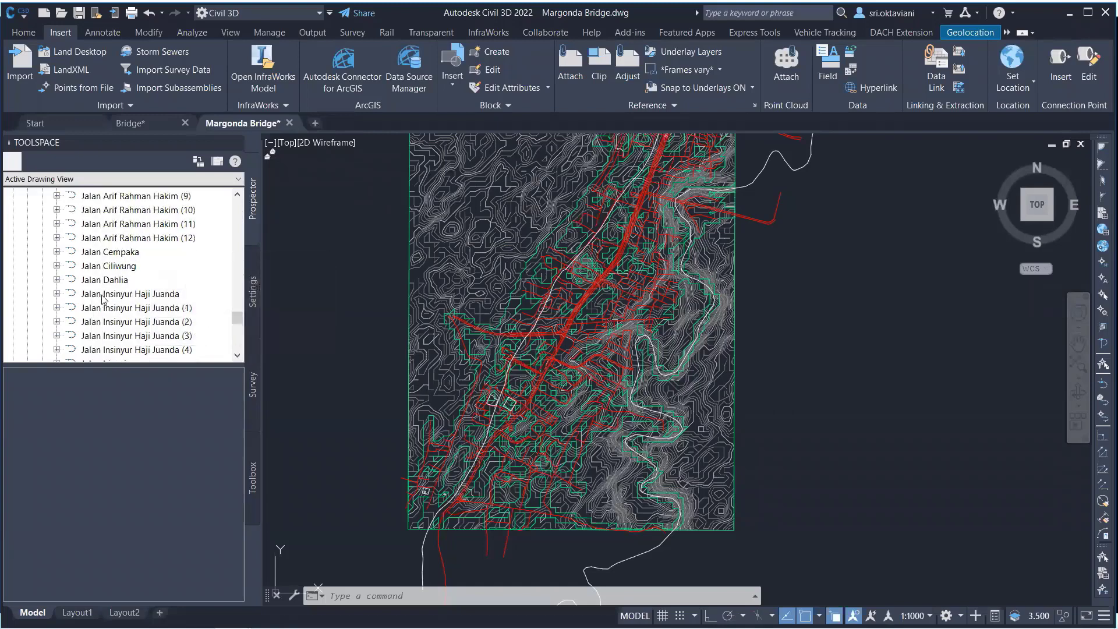
{"action": "scroll", "coordinate": [111, 274], "scroll_direction": "down", "scroll_amount": 4}
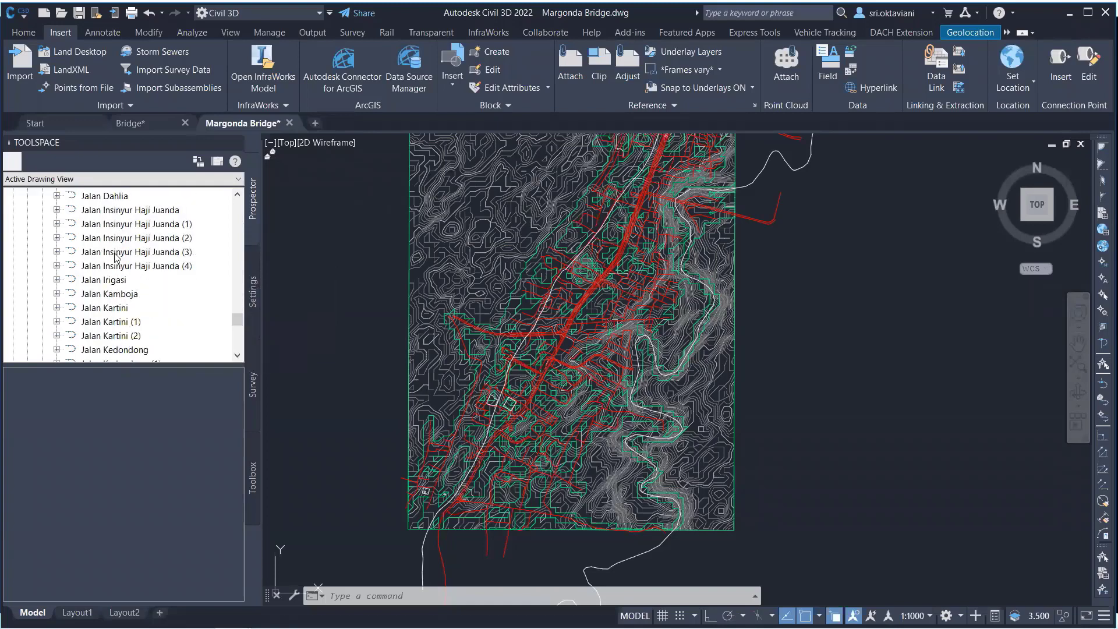
{"action": "scroll", "coordinate": [104, 304], "scroll_direction": "down", "scroll_amount": 10}
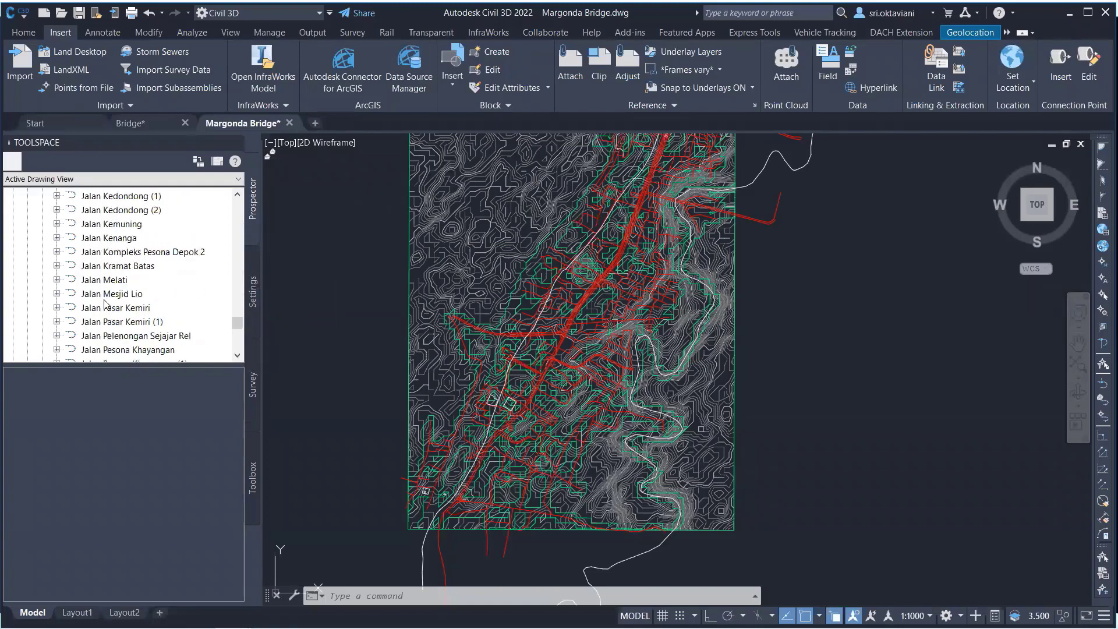
{"action": "scroll", "coordinate": [106, 304], "scroll_direction": "down", "scroll_amount": 6}
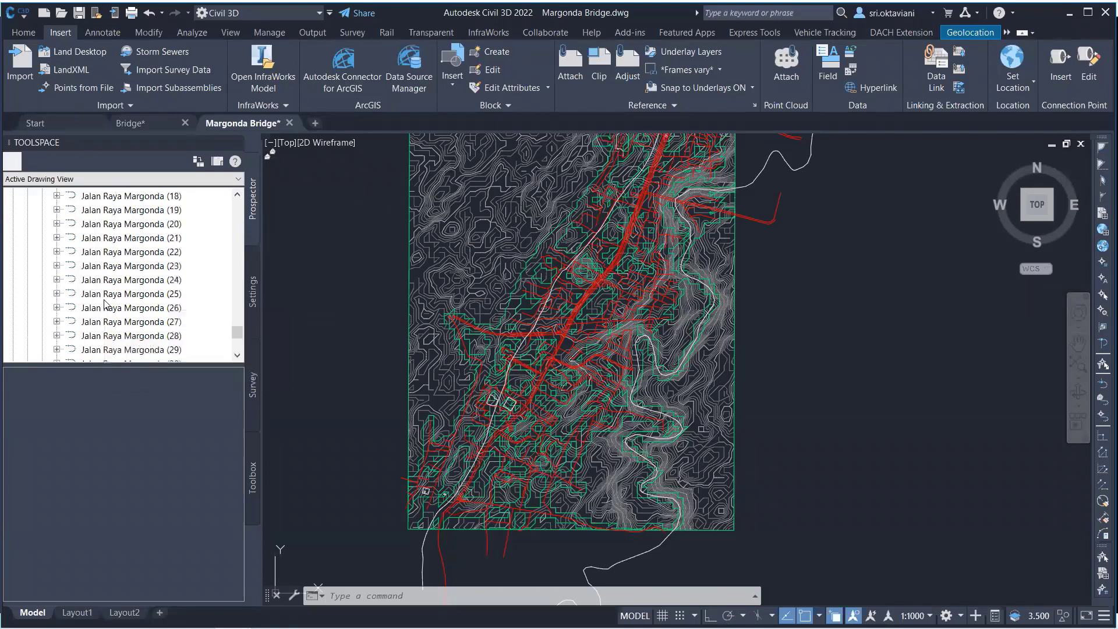
{"action": "scroll", "coordinate": [173, 277], "scroll_direction": "up", "scroll_amount": 8}
{"action": "scroll", "coordinate": [173, 277], "scroll_direction": "up", "scroll_amount": 6}
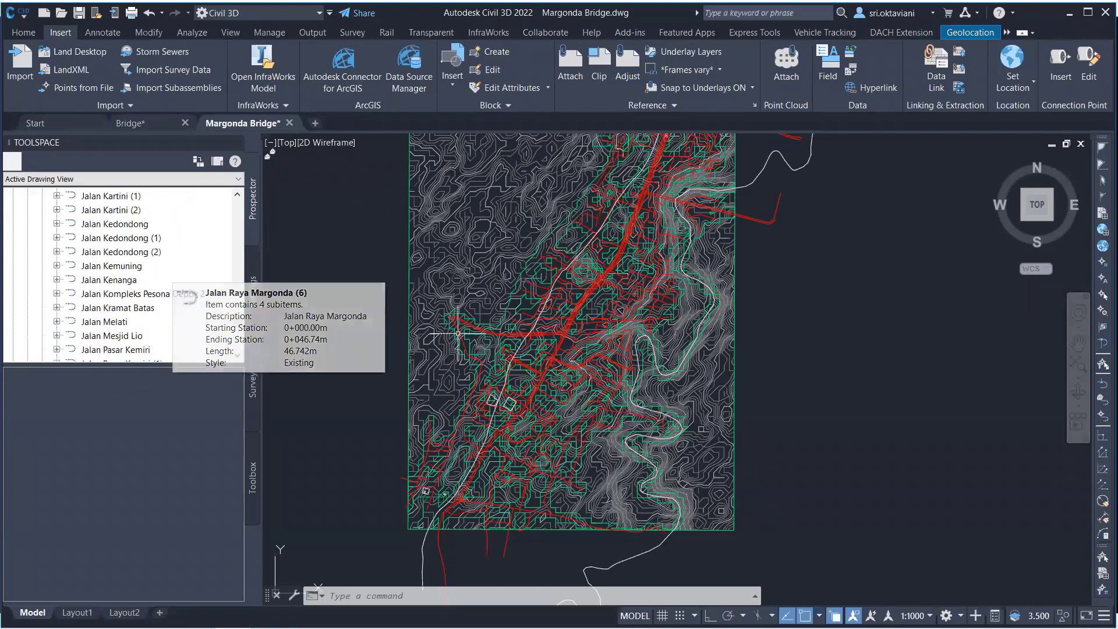
Hide the rectangular terrain surface that covers the whole model area.
{"action": "key", "text": "Escape"}
{"action": "key", "text": "Escape"}
{"action": "scroll", "coordinate": [795, 284], "scroll_direction": "down", "scroll_amount": 6}
{"action": "scroll", "coordinate": [840, 208], "scroll_direction": "up", "scroll_amount": 6}
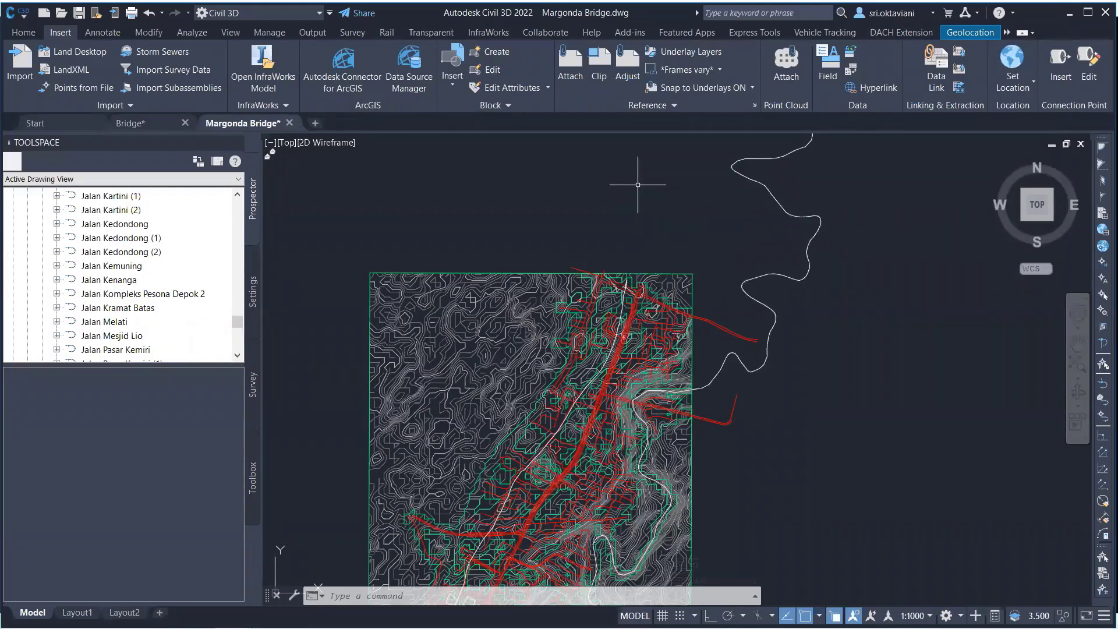
{"action": "scroll", "coordinate": [635, 187], "scroll_direction": "down", "scroll_amount": 2}
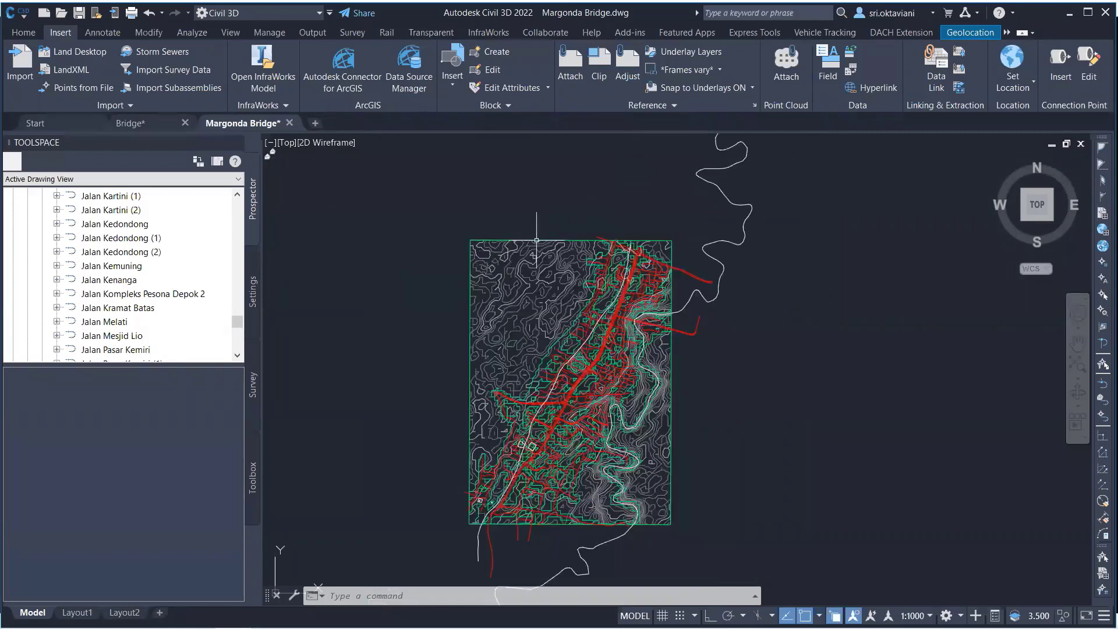
{"action": "scroll", "coordinate": [520, 226], "scroll_direction": "down", "scroll_amount": 2}
{"action": "scroll", "coordinate": [513, 257], "scroll_direction": "up", "scroll_amount": 2}
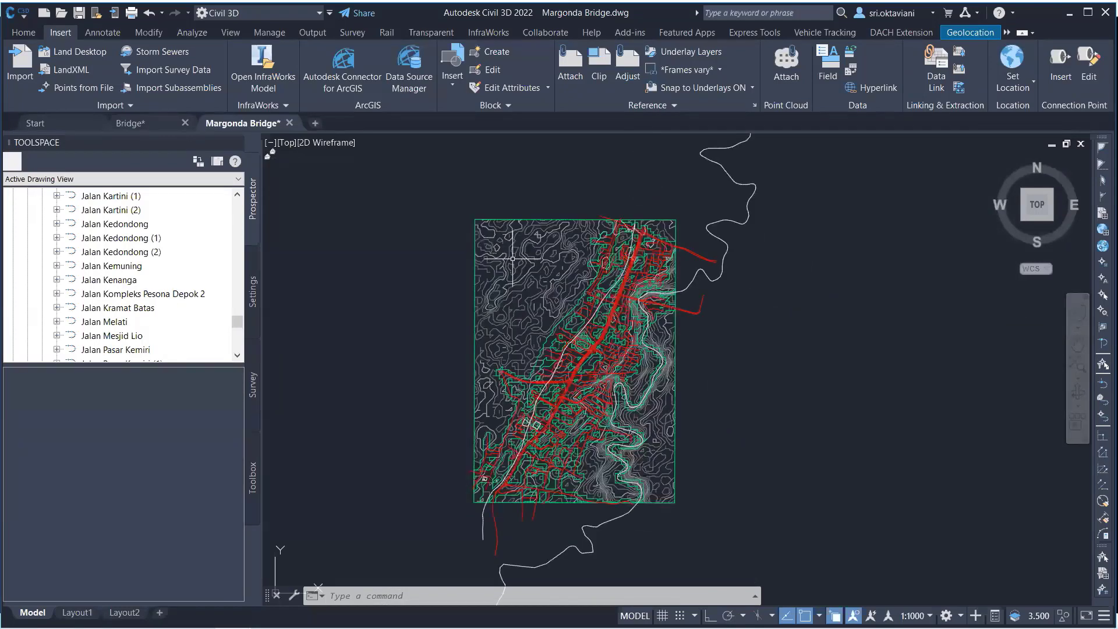
{"action": "scroll", "coordinate": [513, 257], "scroll_direction": "up", "scroll_amount": 3}
{"action": "scroll", "coordinate": [554, 225], "scroll_direction": "down", "scroll_amount": 2}
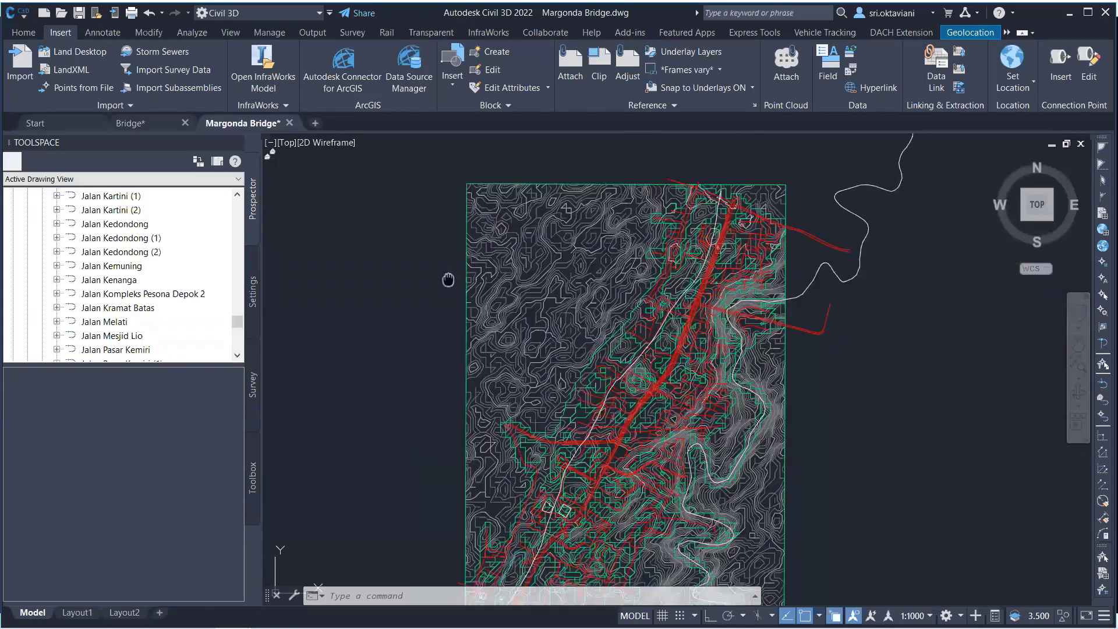
{"action": "mouse_move", "coordinate": [448, 280]}
{"action": "middle_mouse_down"}
{"action": "mouse_move", "coordinate": [429, 229]}
{"action": "mouse_move", "coordinate": [392, 201]}
{"action": "middle_mouse_up"}
{"action": "left_click", "coordinate": [469, 244]}
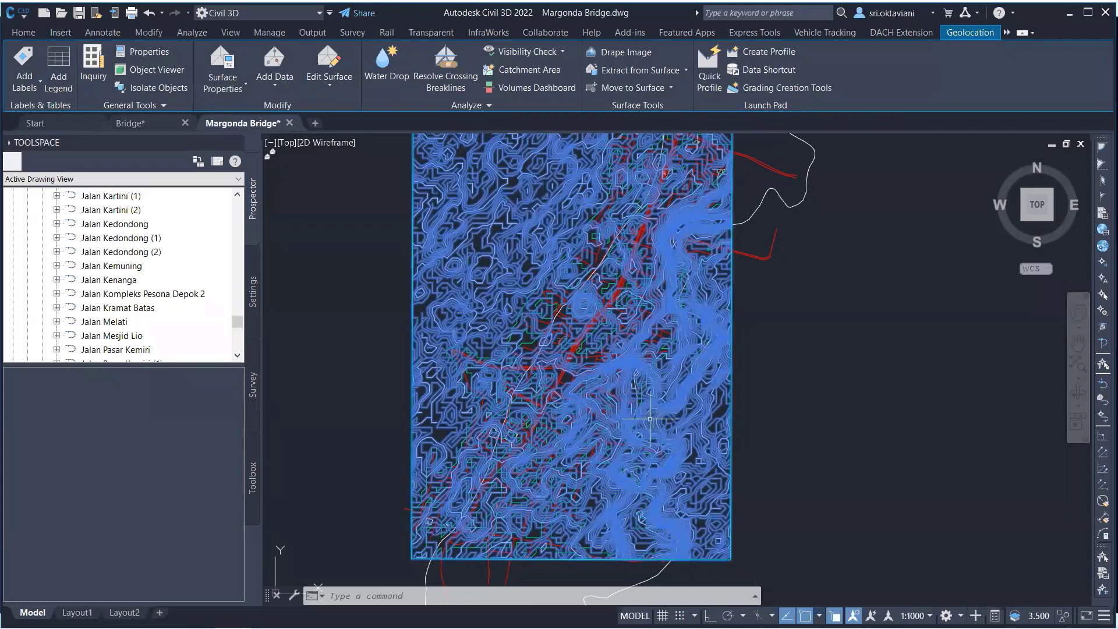
{"action": "right_click", "coordinate": [518, 192]}
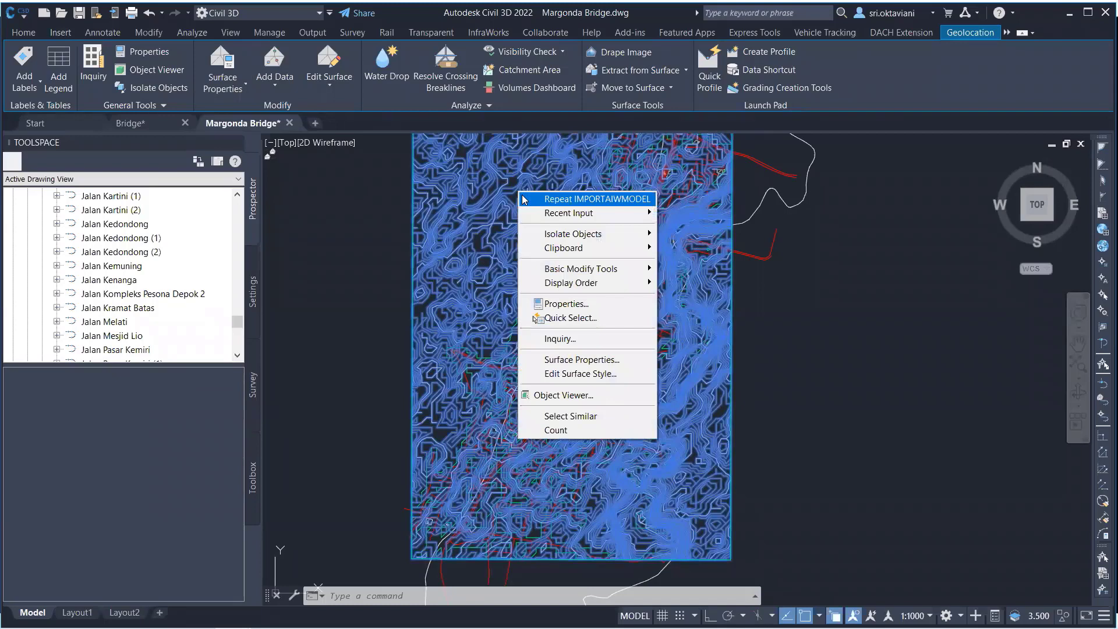
{"action": "mouse_move", "coordinate": [534, 234]}
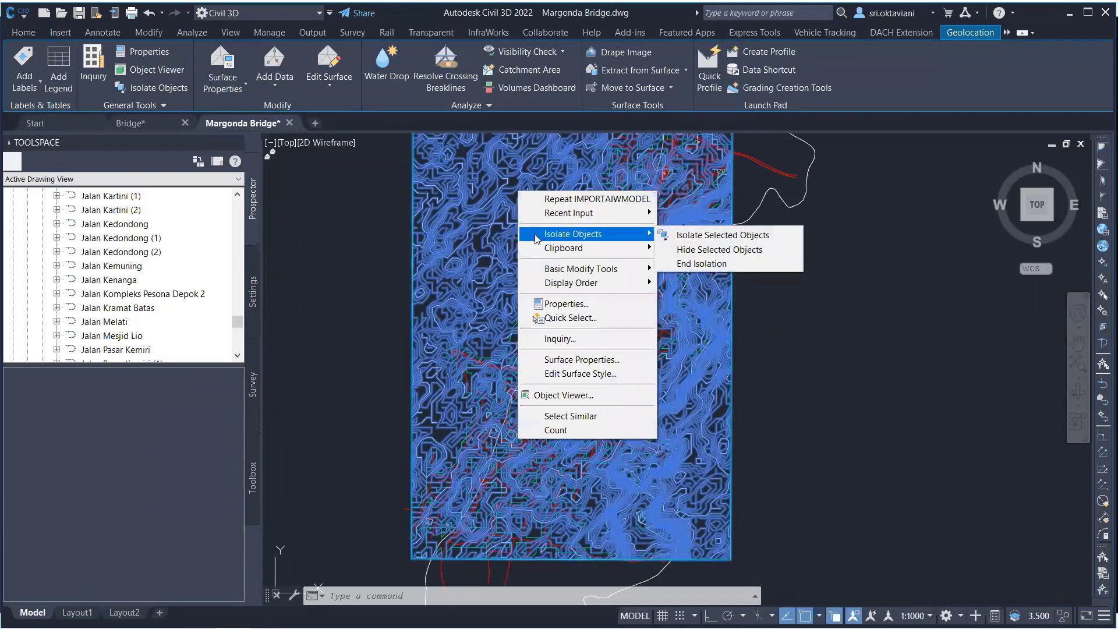
{"action": "left_click", "coordinate": [690, 255]}
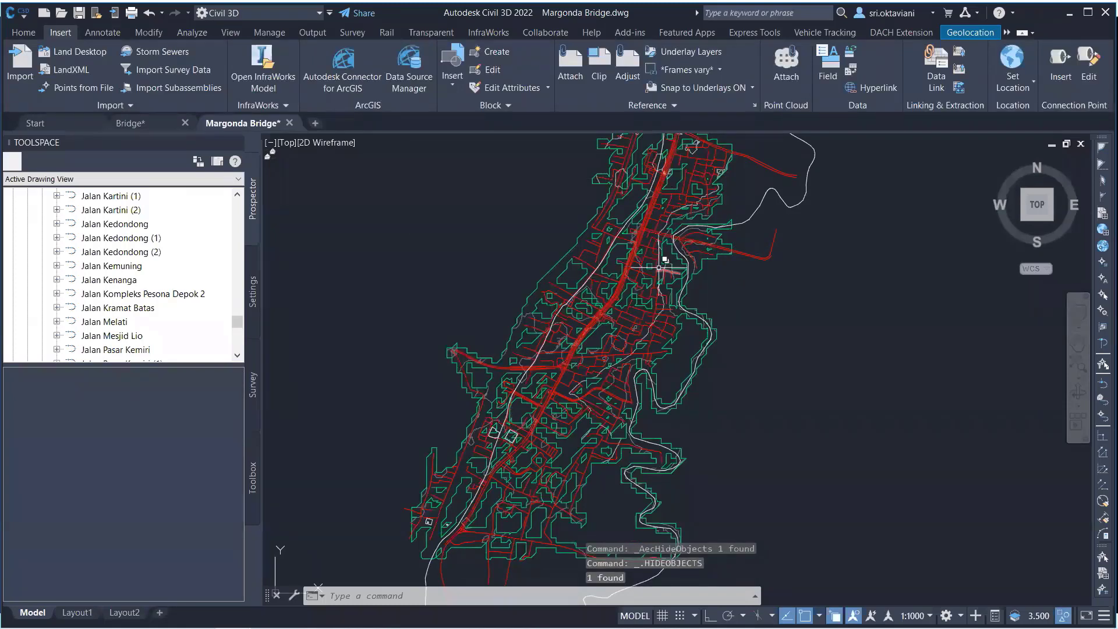
Hide the second surface, whose green boundary follows the roads and river, and review the road and river lines.
{"action": "scroll", "coordinate": [670, 250], "scroll_direction": "down", "scroll_amount": 5}
{"action": "scroll", "coordinate": [670, 250], "scroll_direction": "up", "scroll_amount": 2}
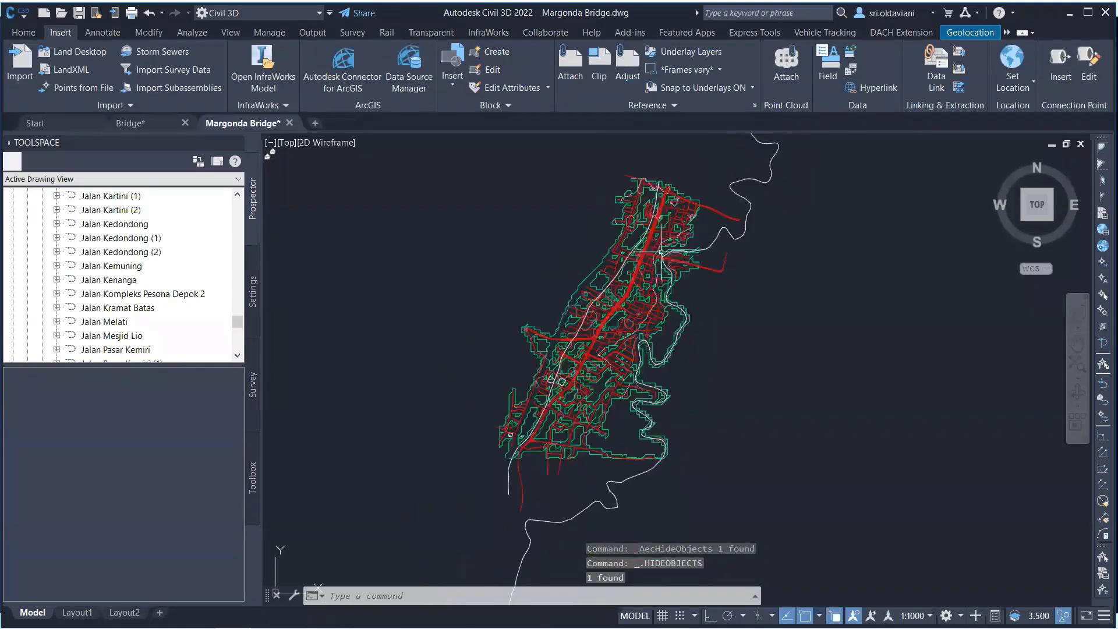
{"action": "scroll", "coordinate": [607, 256], "scroll_direction": "up", "scroll_amount": 2}
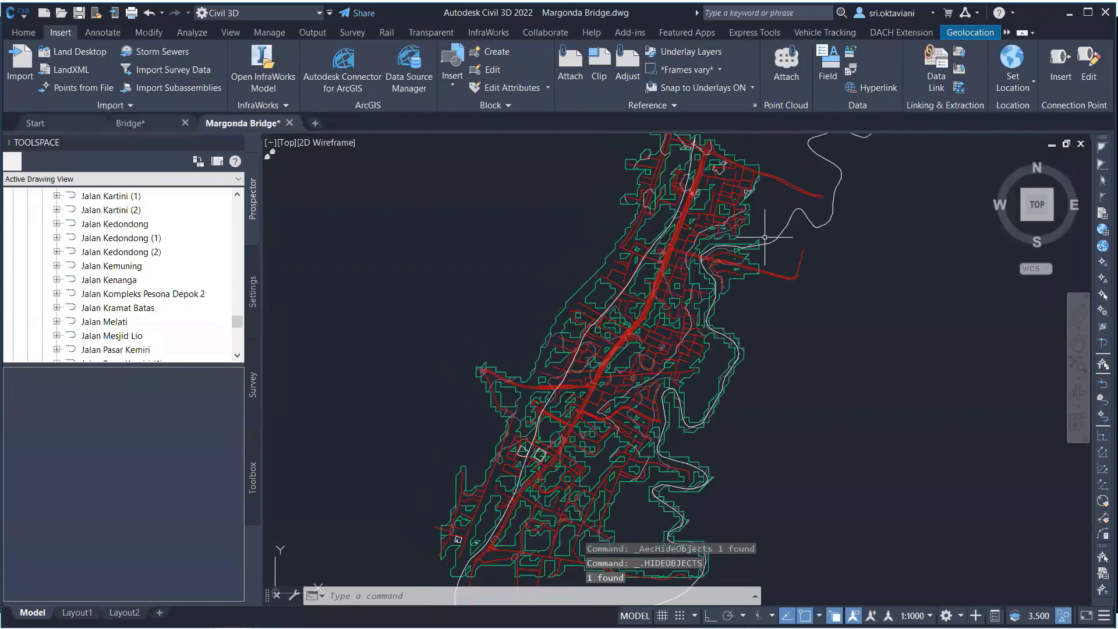
{"action": "mouse_move", "coordinate": [743, 291]}
{"action": "middle_mouse_down"}
{"action": "mouse_move", "coordinate": [709, 232]}
{"action": "mouse_move", "coordinate": [681, 212]}
{"action": "mouse_move", "coordinate": [672, 254]}
{"action": "mouse_move", "coordinate": [699, 305]}
{"action": "middle_mouse_up"}
{"action": "scroll", "coordinate": [731, 275], "scroll_direction": "up", "scroll_amount": 2}
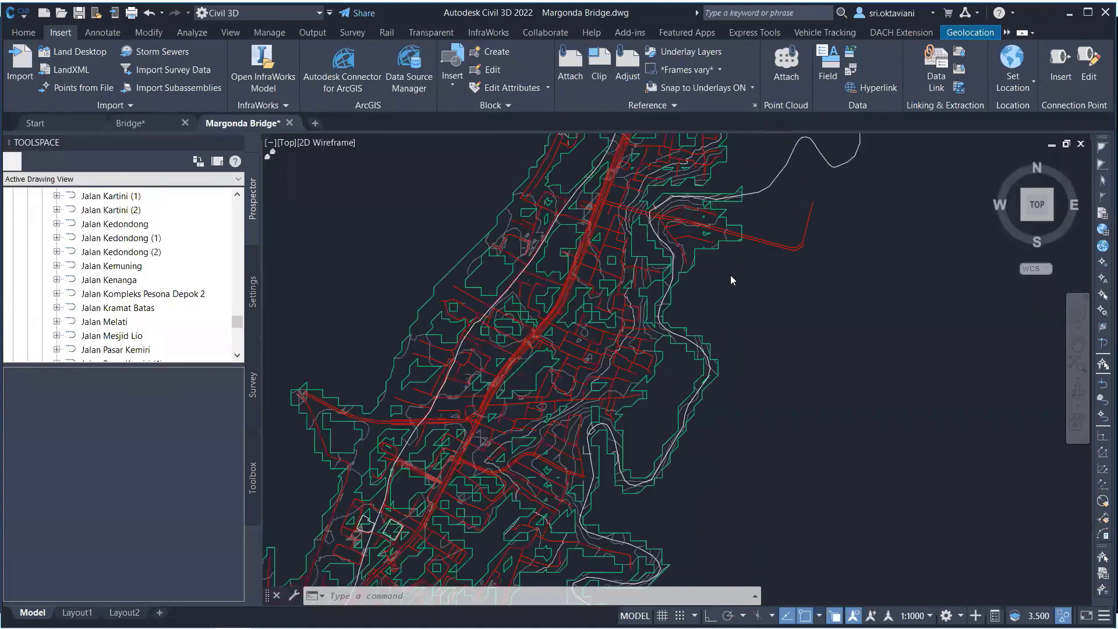
{"action": "scroll", "coordinate": [730, 275], "scroll_direction": "up", "scroll_amount": 2}
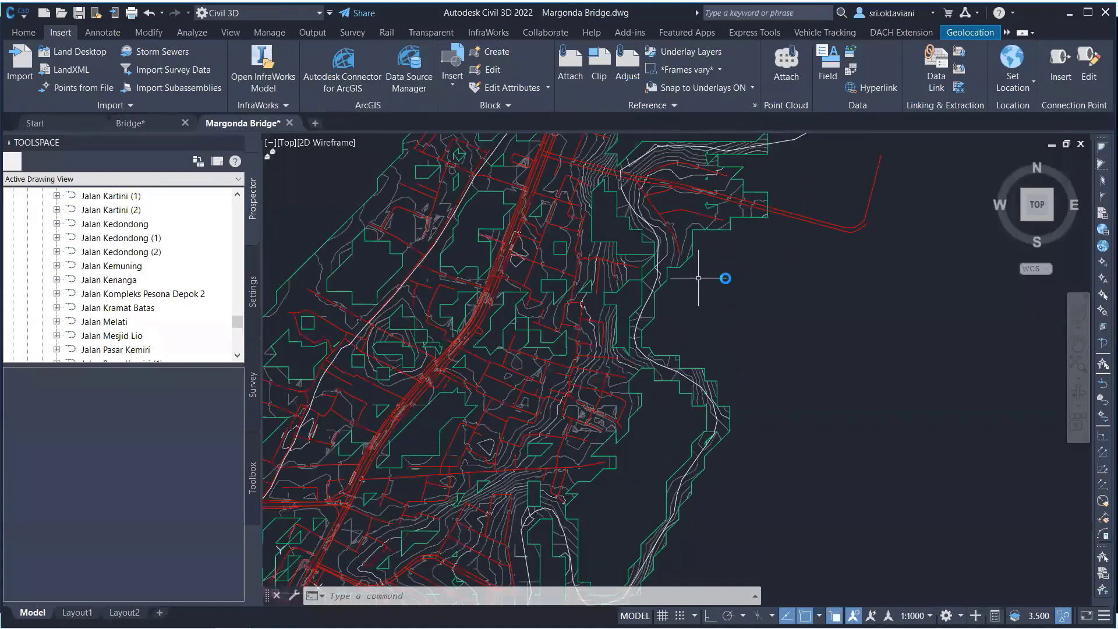
{"action": "left_click", "coordinate": [731, 275]}
{"action": "right_click", "coordinate": [730, 275]}
{"action": "left_click", "coordinate": [764, 275]}
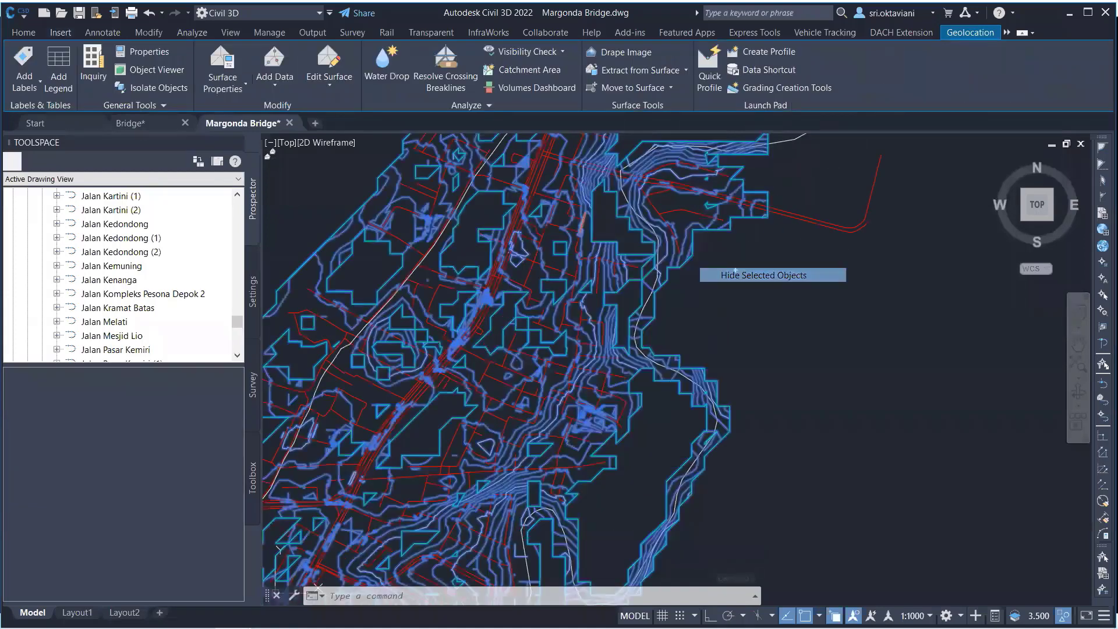
{"action": "scroll", "coordinate": [592, 185], "scroll_direction": "down", "scroll_amount": 5}
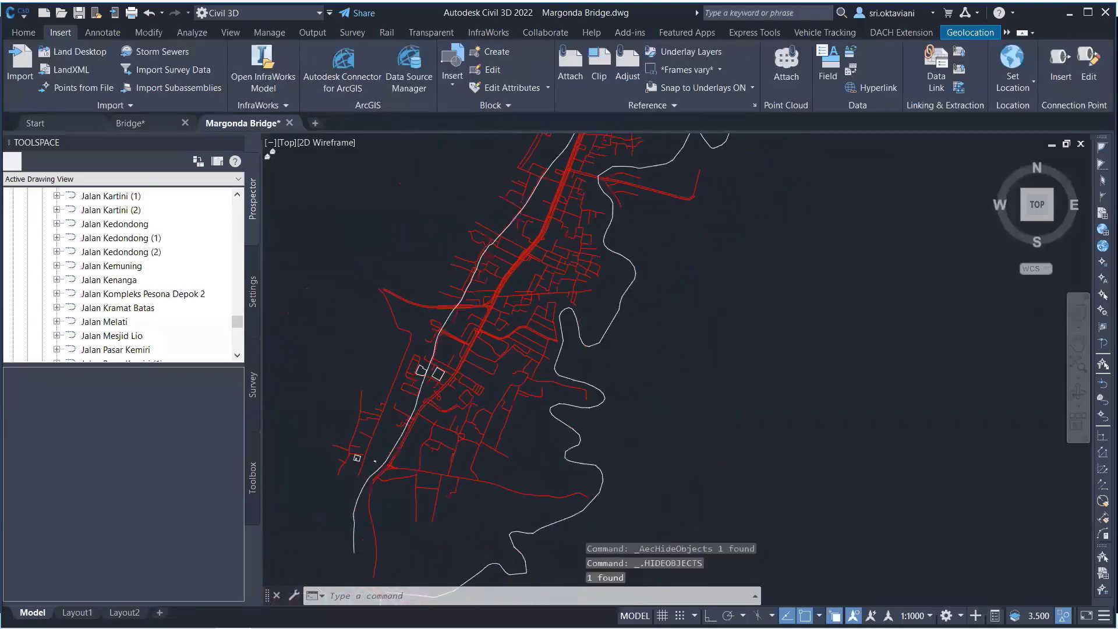
{"action": "scroll", "coordinate": [443, 262], "scroll_direction": "up", "scroll_amount": 5}
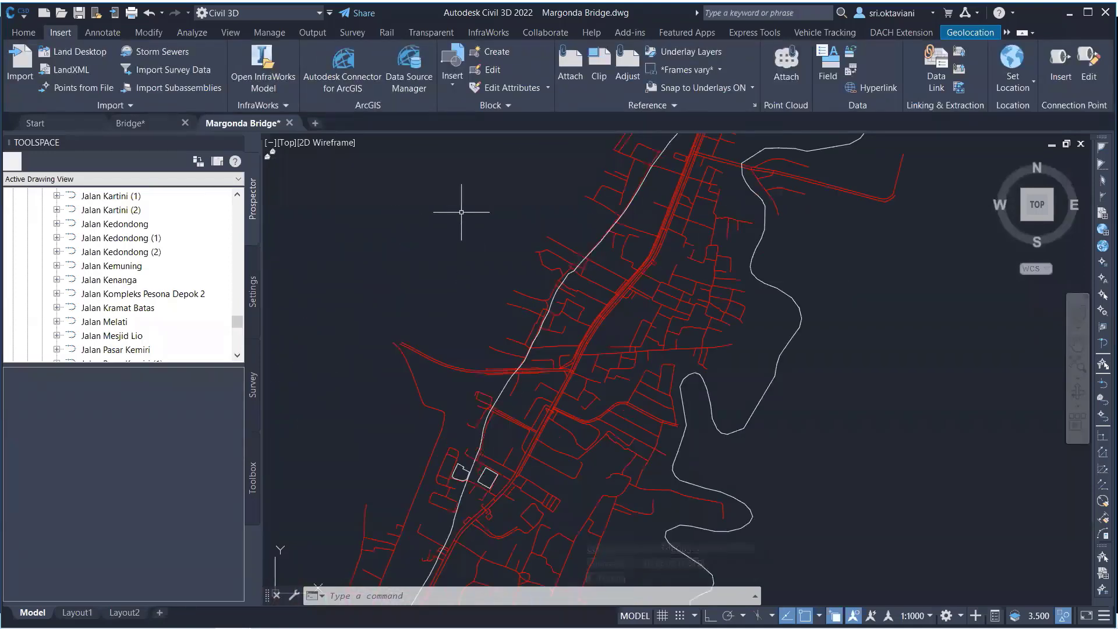
{"action": "scroll", "coordinate": [469, 219], "scroll_direction": "down", "scroll_amount": 3}
{"action": "scroll", "coordinate": [462, 289], "scroll_direction": "down", "scroll_amount": 5}
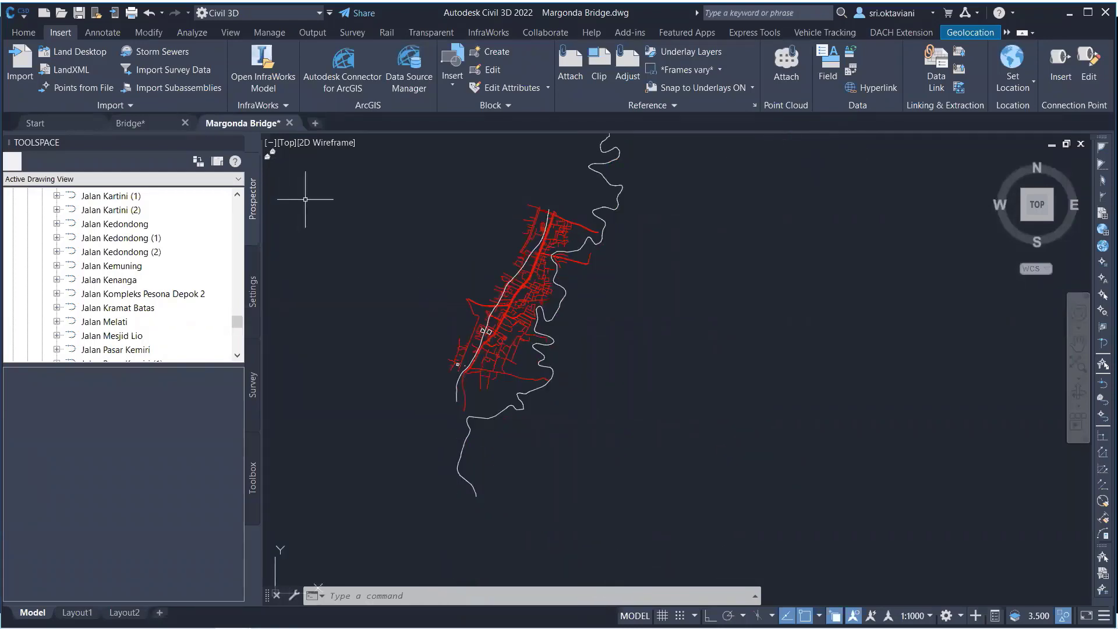
Switch to the Bridge drawing and copy its diagonal line to the clipboard with COPYCLIP.
{"action": "left_click", "coordinate": [124, 123]}
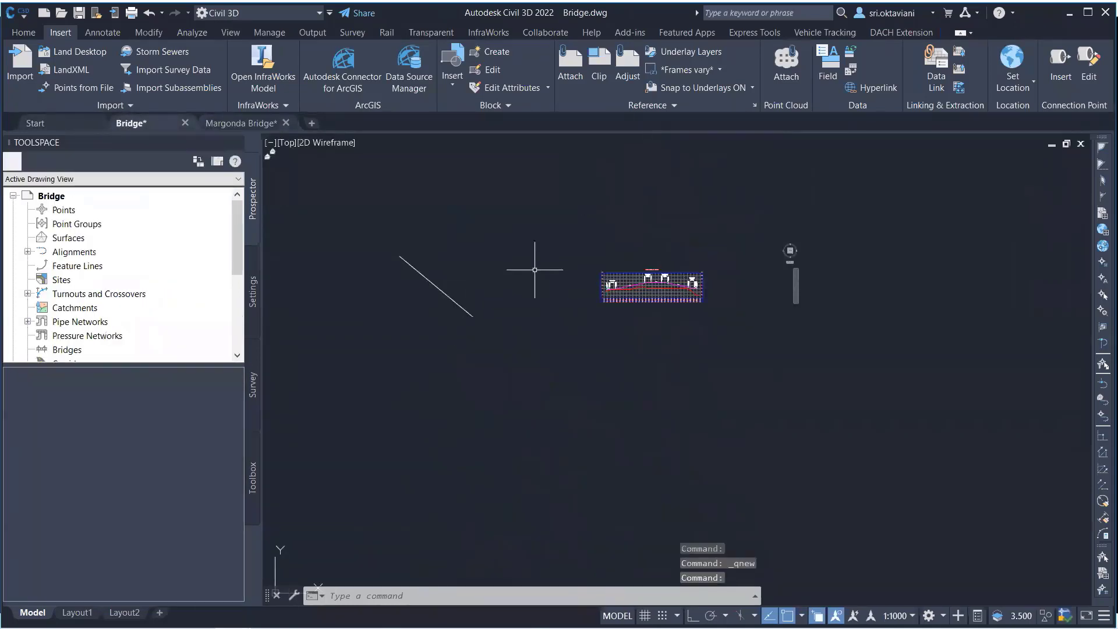
{"action": "scroll", "coordinate": [513, 238], "scroll_direction": "down", "scroll_amount": 3}
{"action": "middle_click_drag", "start_coordinate": [509, 236], "coordinate": [587, 237]}
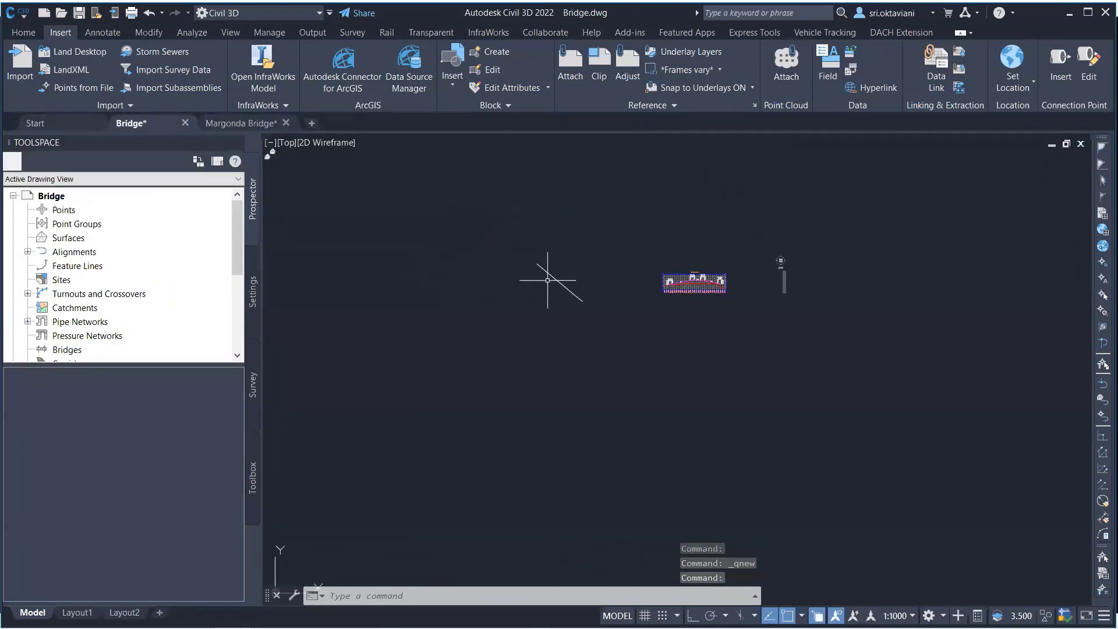
{"action": "scroll", "coordinate": [539, 268], "scroll_direction": "up", "scroll_amount": 4}
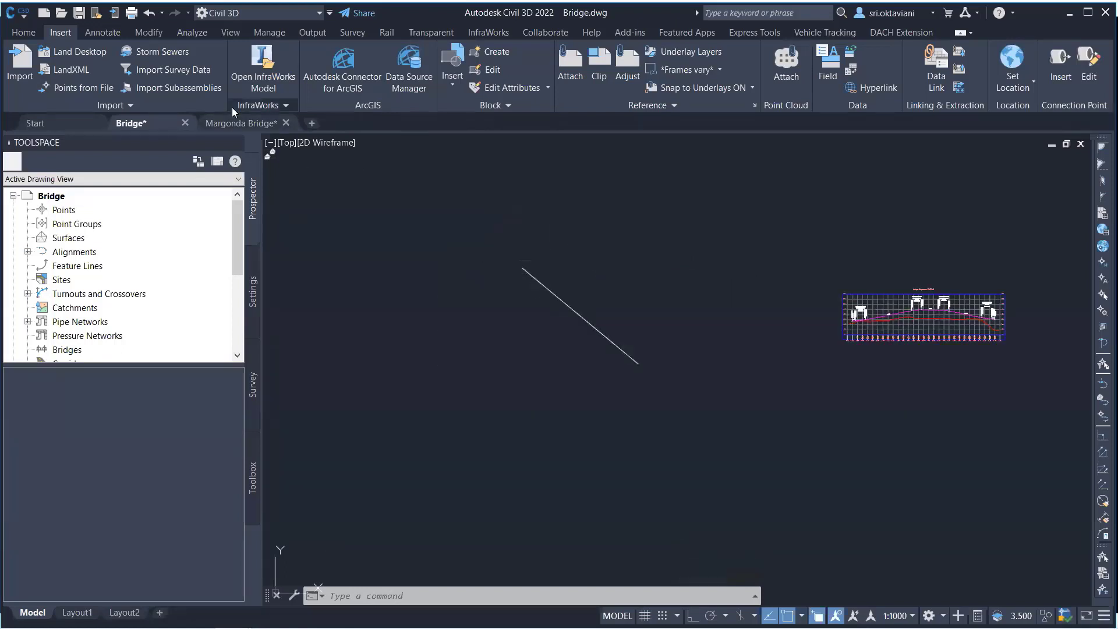
{"action": "mouse_move", "coordinate": [240, 124]}
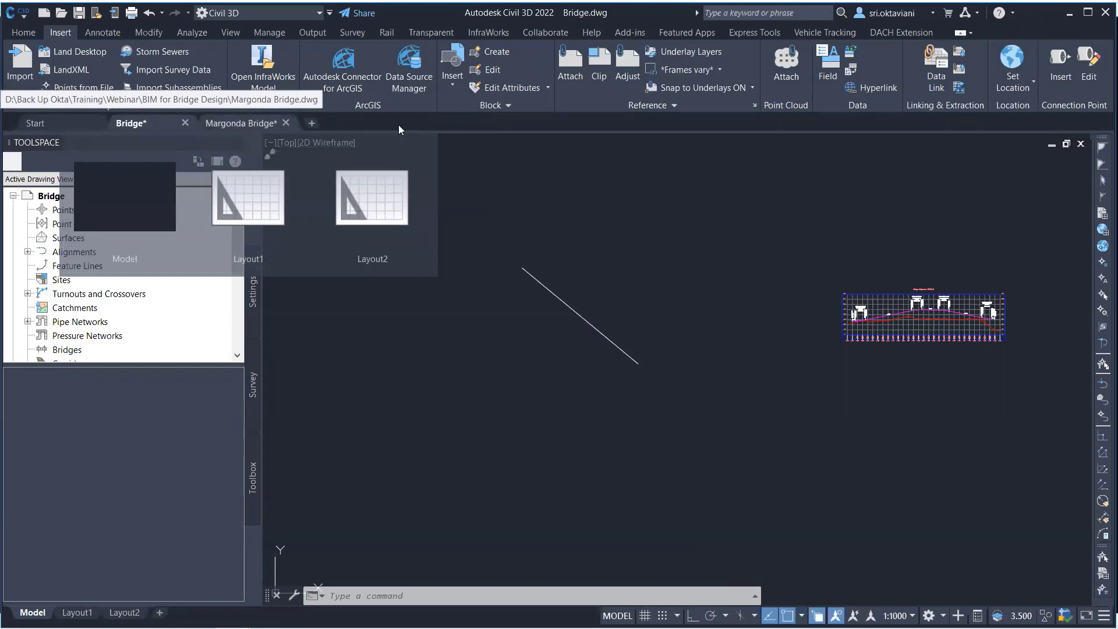
{"action": "left_click", "coordinate": [579, 312]}
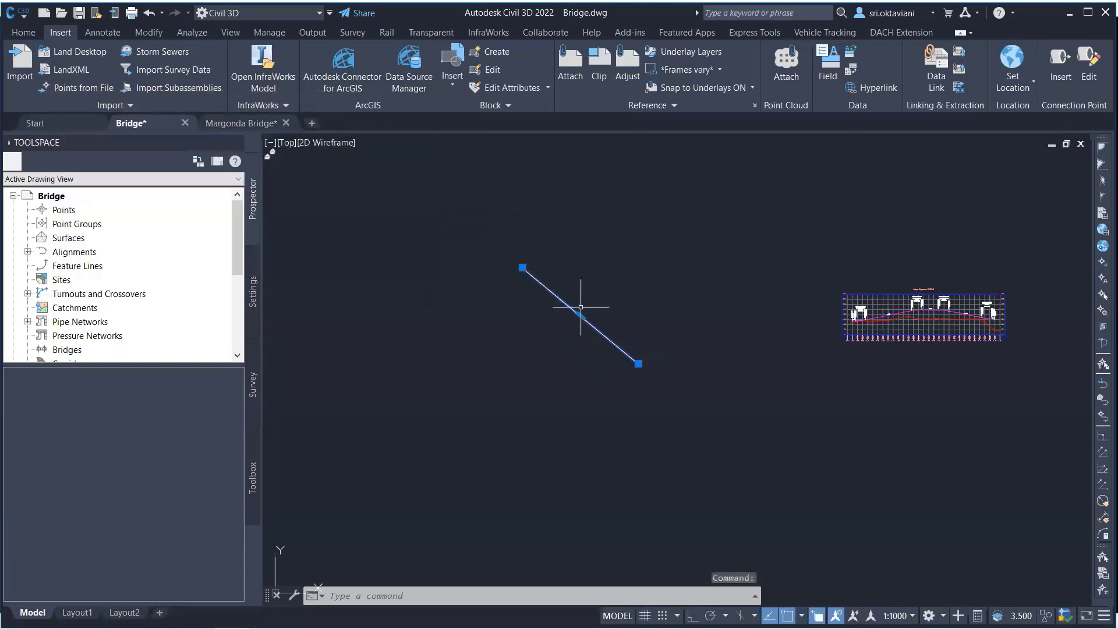
{"action": "left_click", "coordinate": [401, 595]}
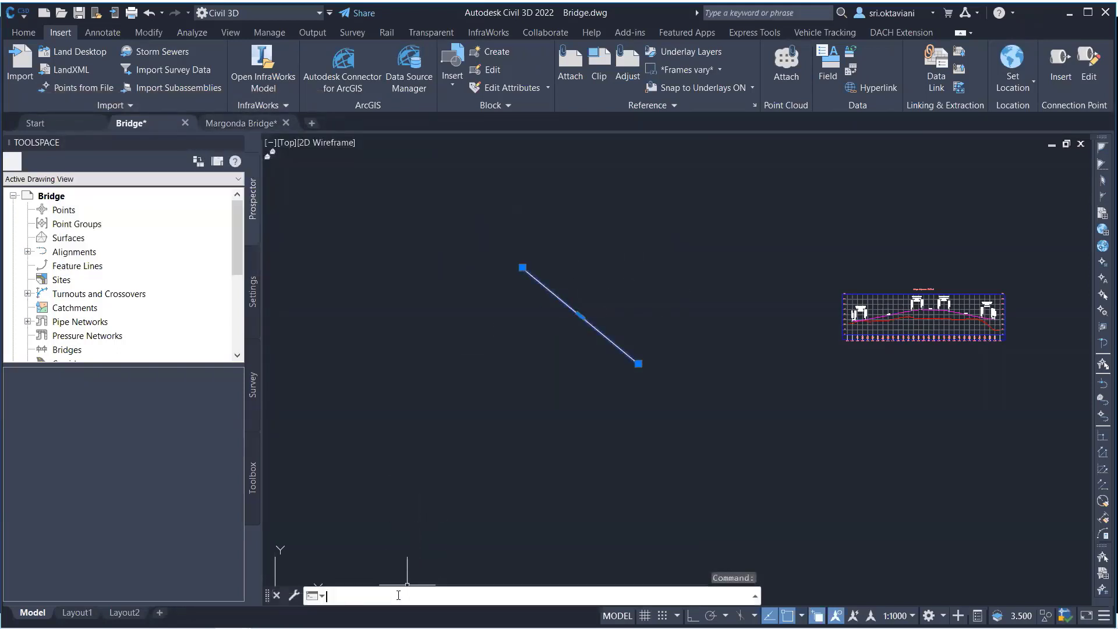
{"action": "type", "text": "cop"}
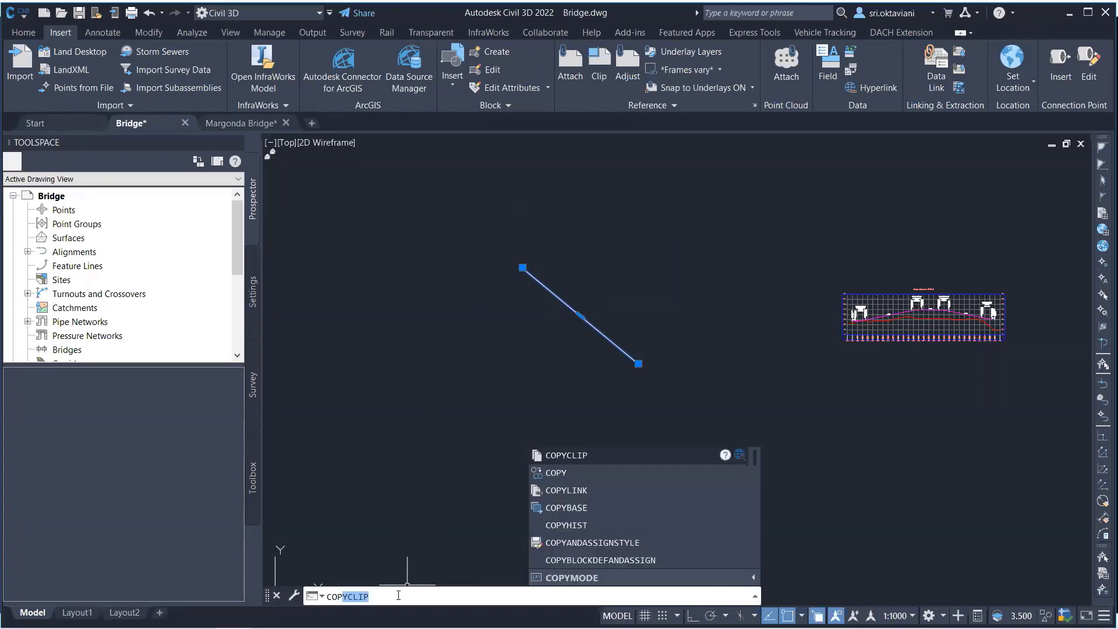
{"action": "key", "text": "Return"}
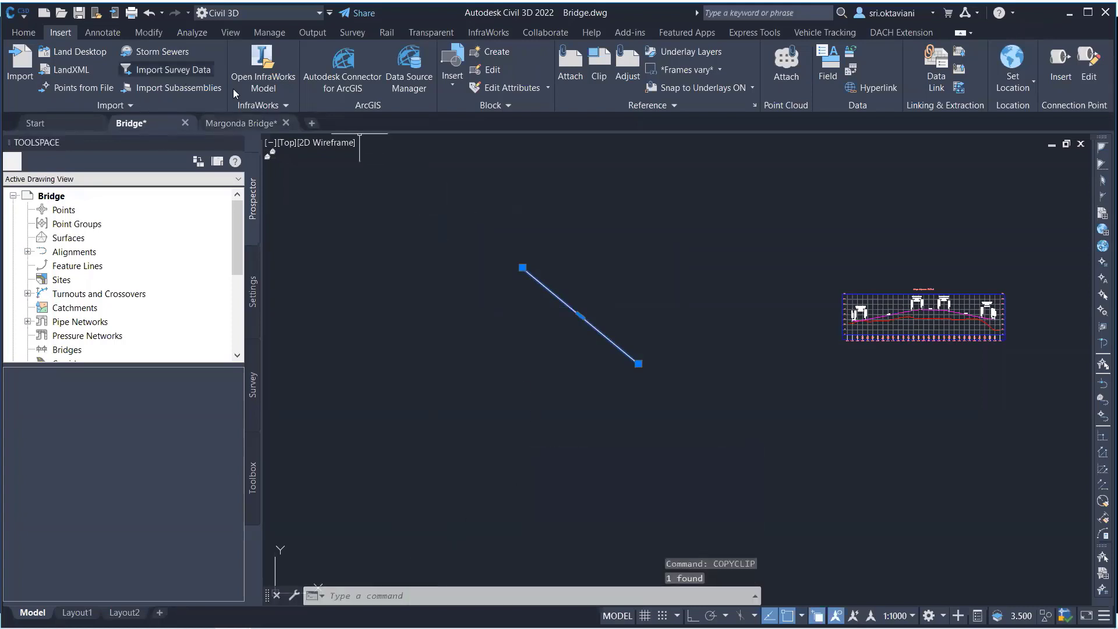
Paste the copied line into the Margonda Bridge drawing so that it crosses the thick main road between the two long white lines.
{"action": "left_click", "coordinate": [243, 125]}
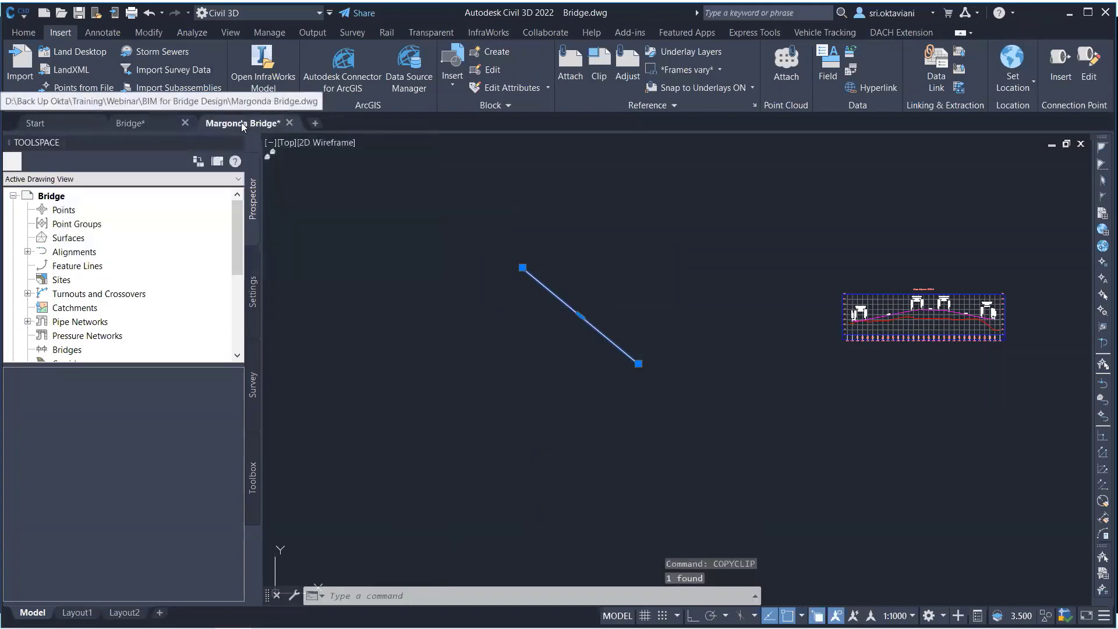
{"action": "scroll", "coordinate": [524, 257], "scroll_direction": "up", "scroll_amount": 4}
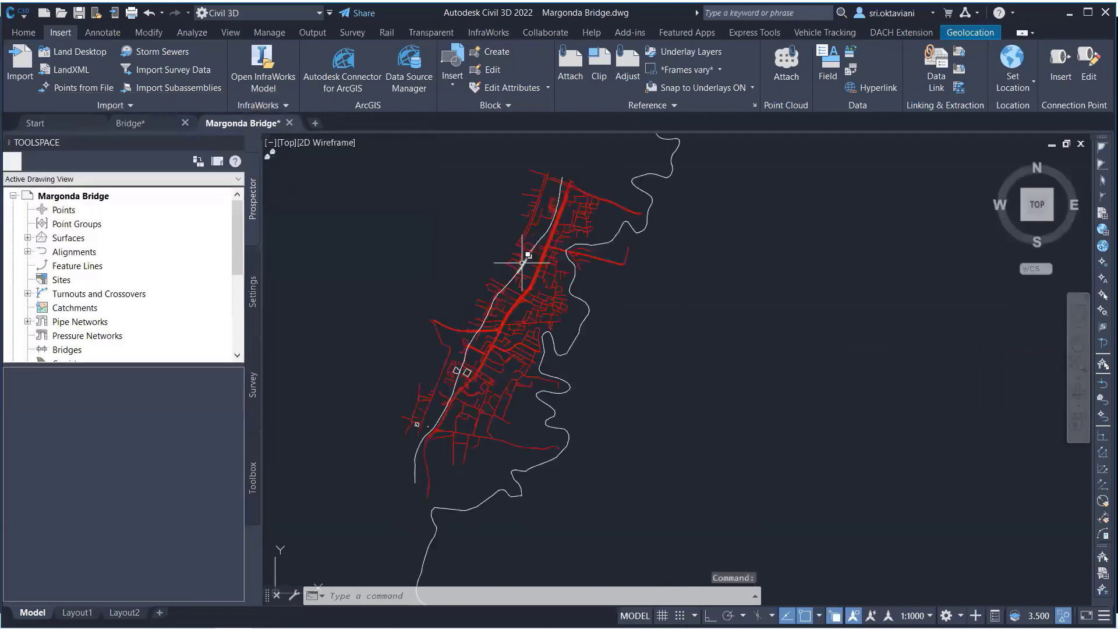
{"action": "scroll", "coordinate": [587, 336], "scroll_direction": "down", "scroll_amount": 2}
{"action": "scroll", "coordinate": [557, 311], "scroll_direction": "up", "scroll_amount": 3}
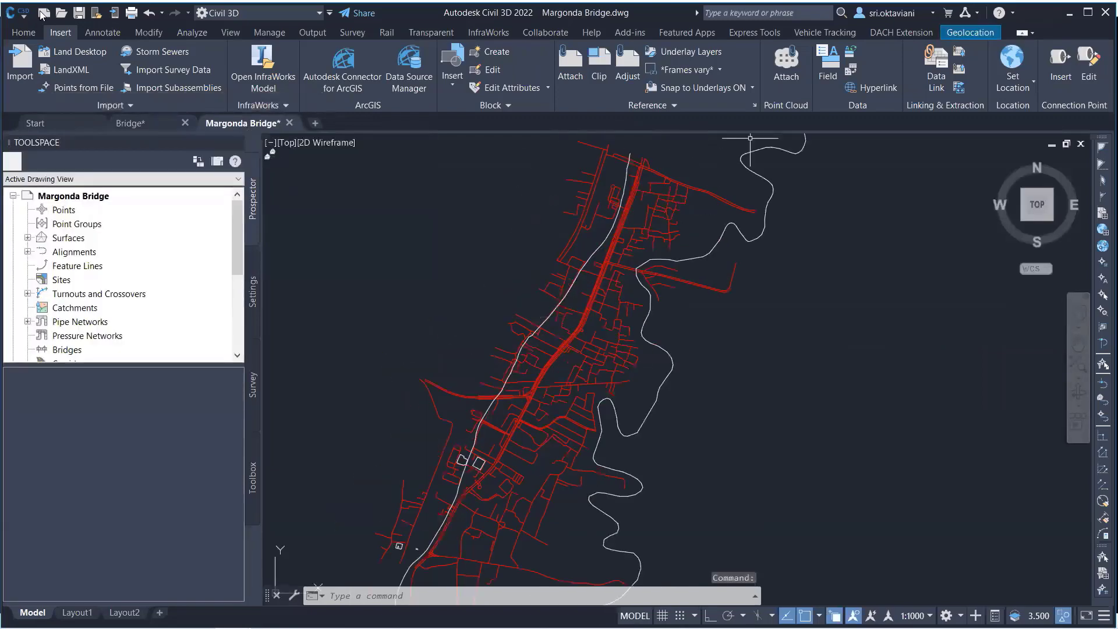
{"action": "left_click", "coordinate": [23, 32]}
{"action": "left_click", "coordinate": [1041, 85]}
{"action": "left_click", "coordinate": [969, 107]}
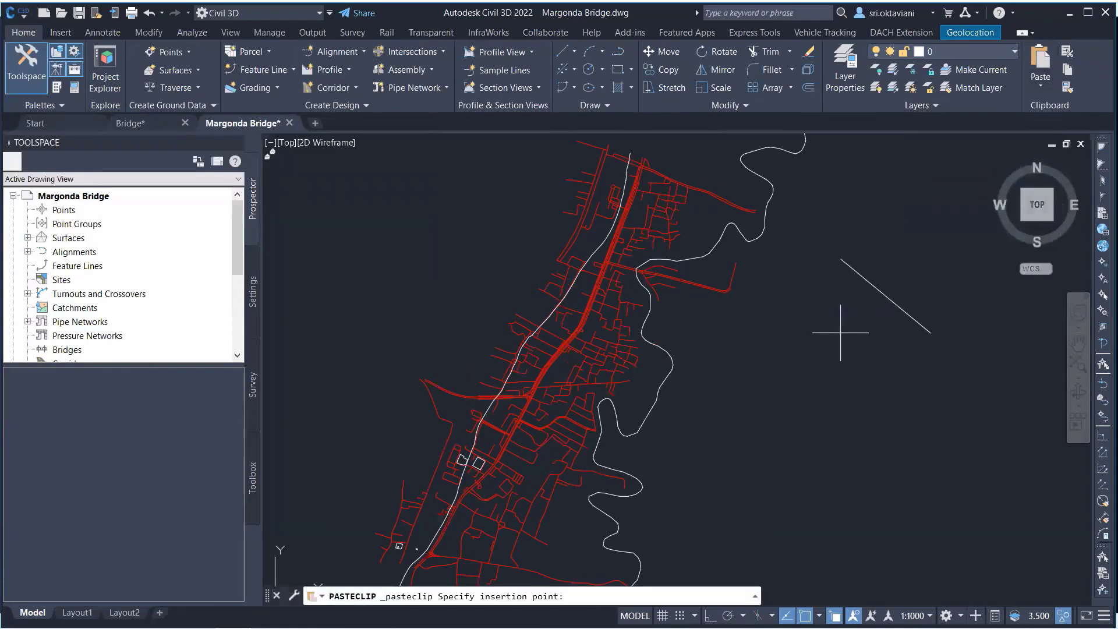
{"action": "scroll", "coordinate": [518, 406], "scroll_direction": "up", "scroll_amount": 2}
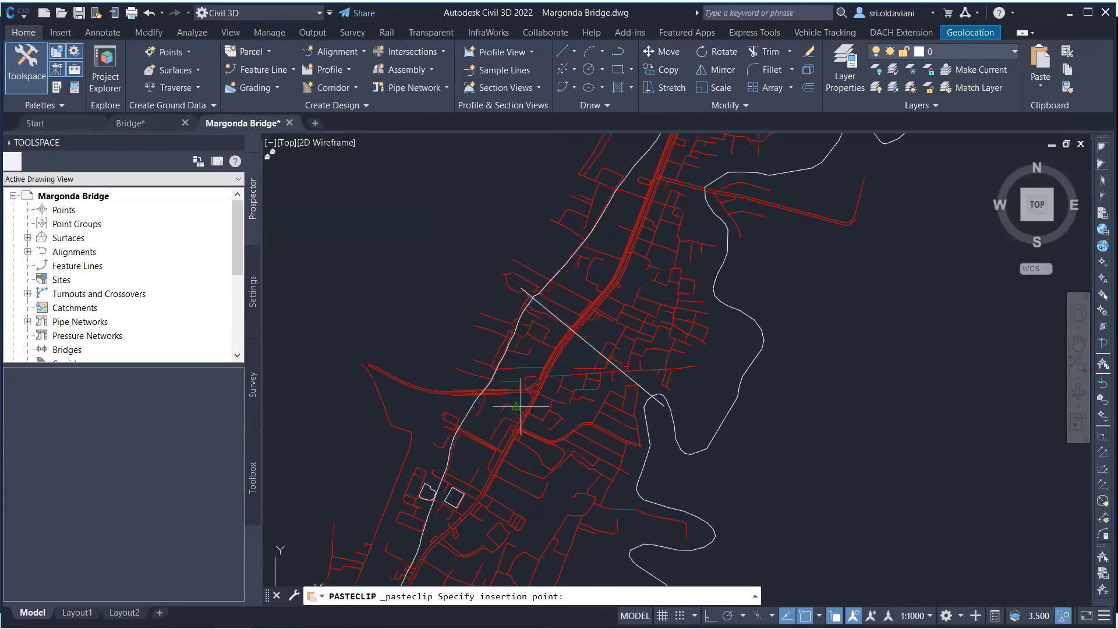
{"action": "scroll", "coordinate": [521, 406], "scroll_direction": "up", "scroll_amount": 2}
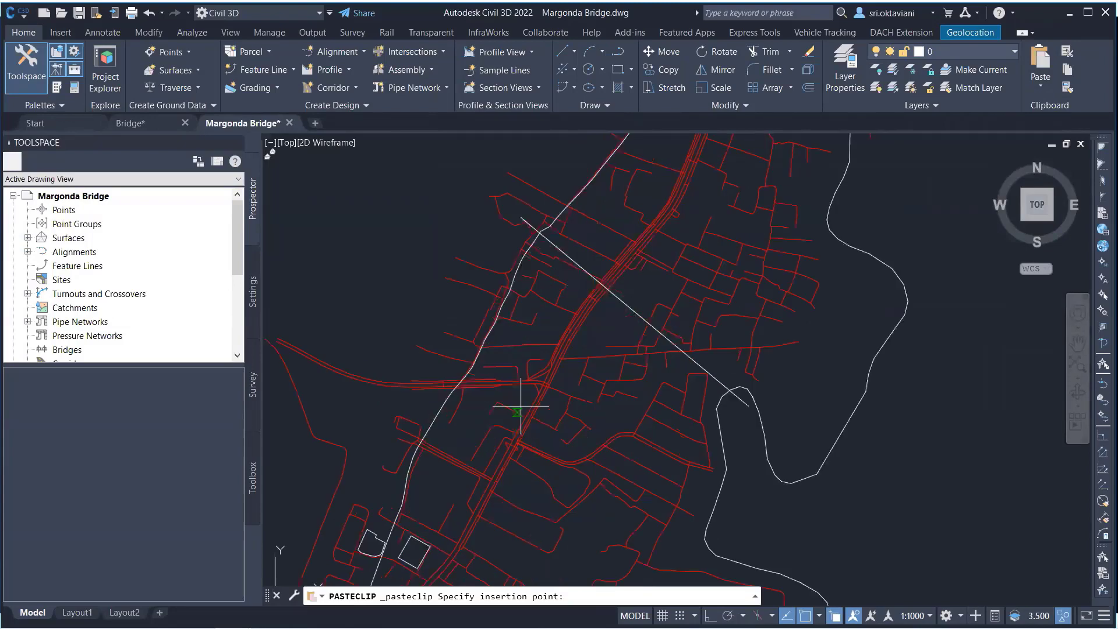
{"action": "scroll", "coordinate": [520, 406], "scroll_direction": "down", "scroll_amount": 4}
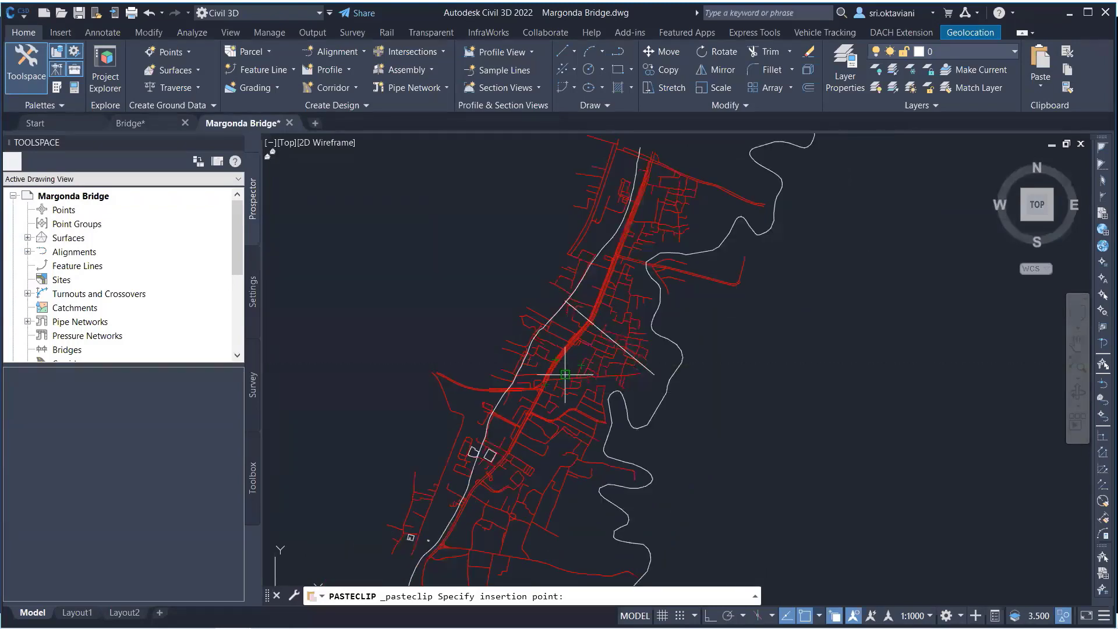
{"action": "scroll", "coordinate": [565, 374], "scroll_direction": "up", "scroll_amount": 2}
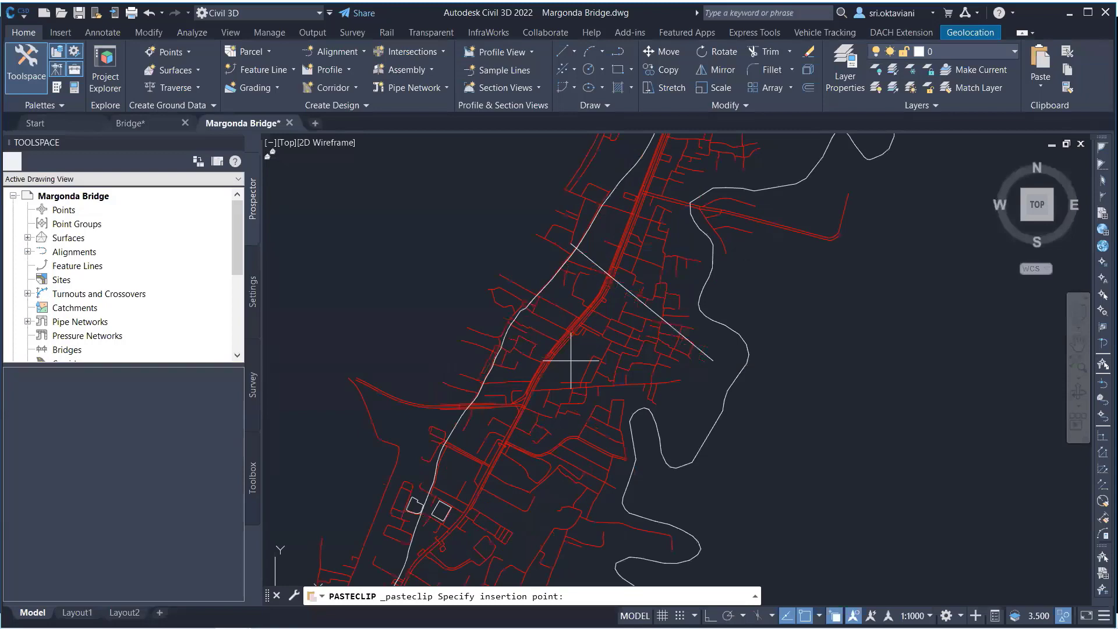
{"action": "scroll", "coordinate": [571, 361], "scroll_direction": "up", "scroll_amount": 2}
{"action": "scroll", "coordinate": [571, 360], "scroll_direction": "down", "scroll_amount": 2}
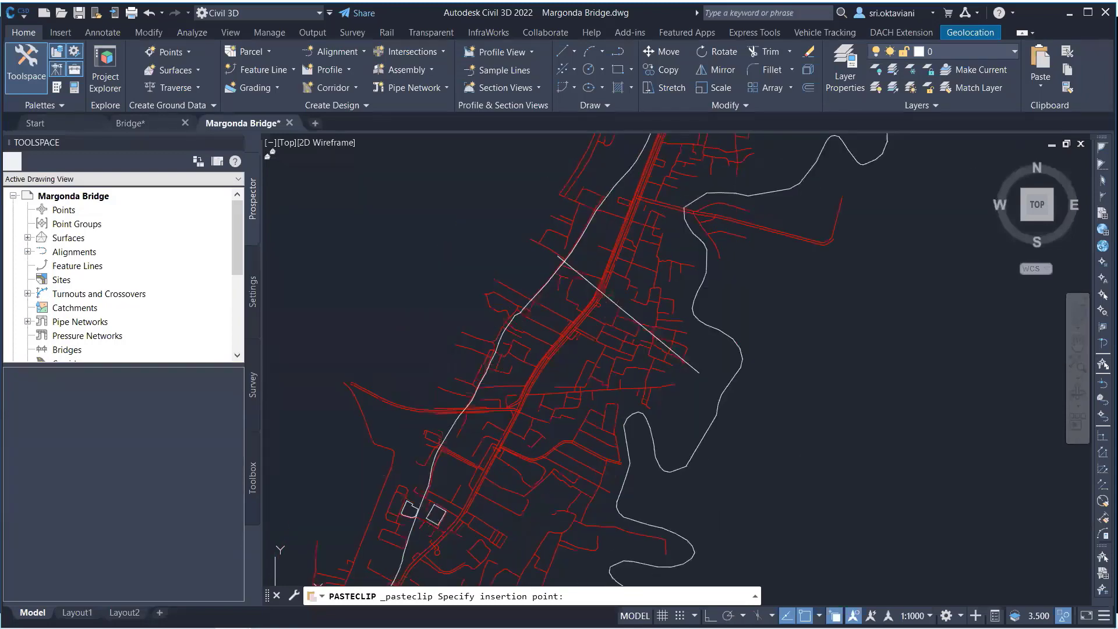
{"action": "scroll", "coordinate": [542, 377], "scroll_direction": "down", "scroll_amount": 2}
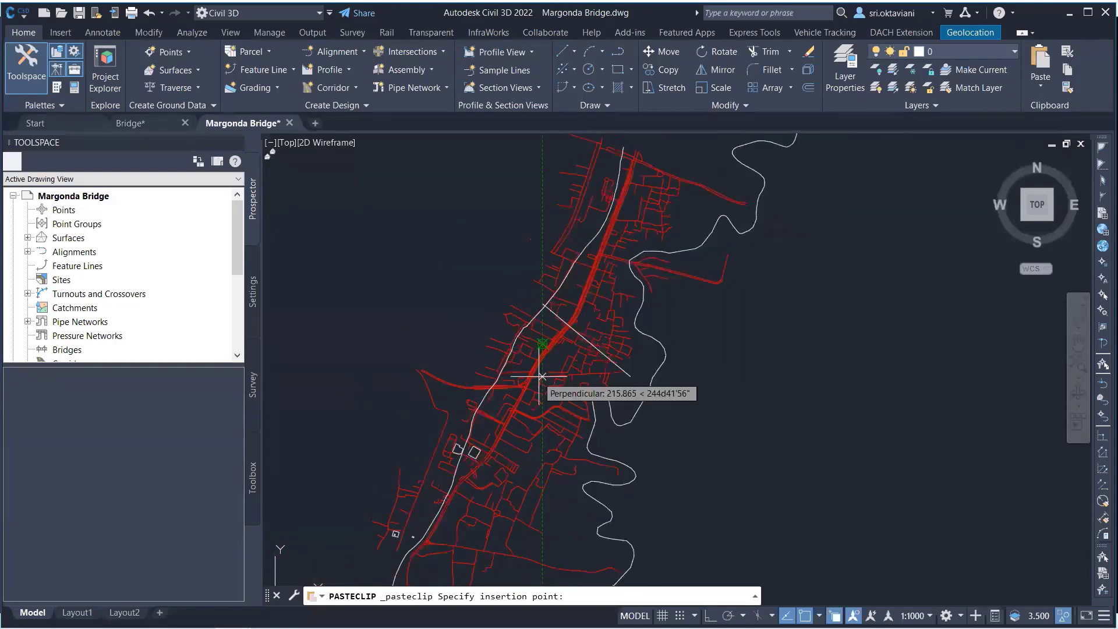
{"action": "scroll", "coordinate": [542, 377], "scroll_direction": "up", "scroll_amount": 5}
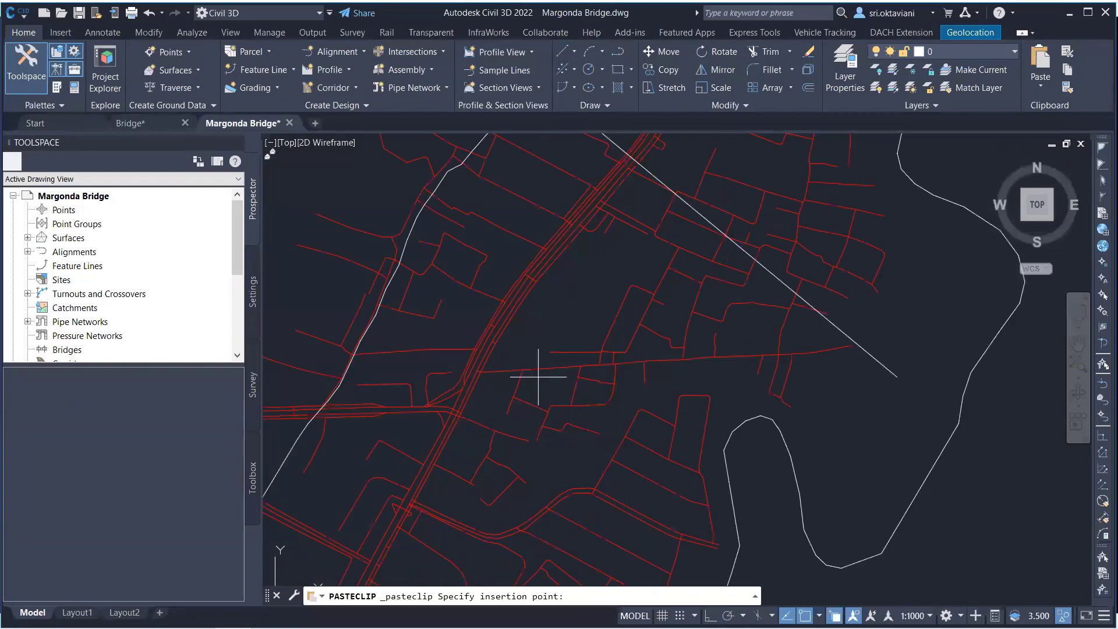
{"action": "scroll", "coordinate": [538, 377], "scroll_direction": "down", "scroll_amount": 4}
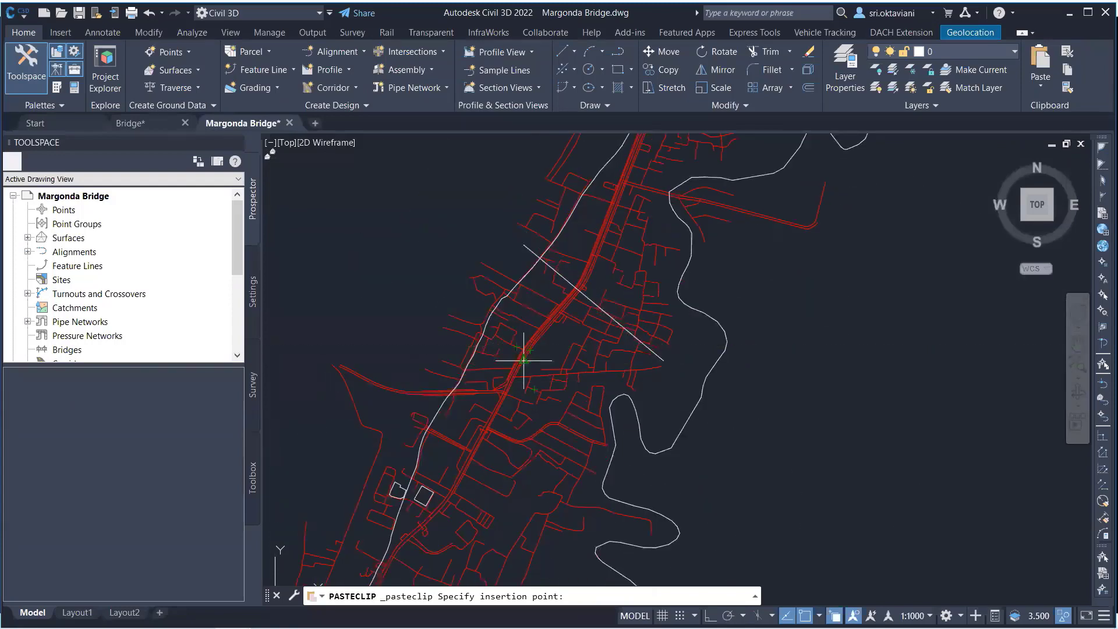
{"action": "scroll", "coordinate": [525, 359], "scroll_direction": "up", "scroll_amount": 2}
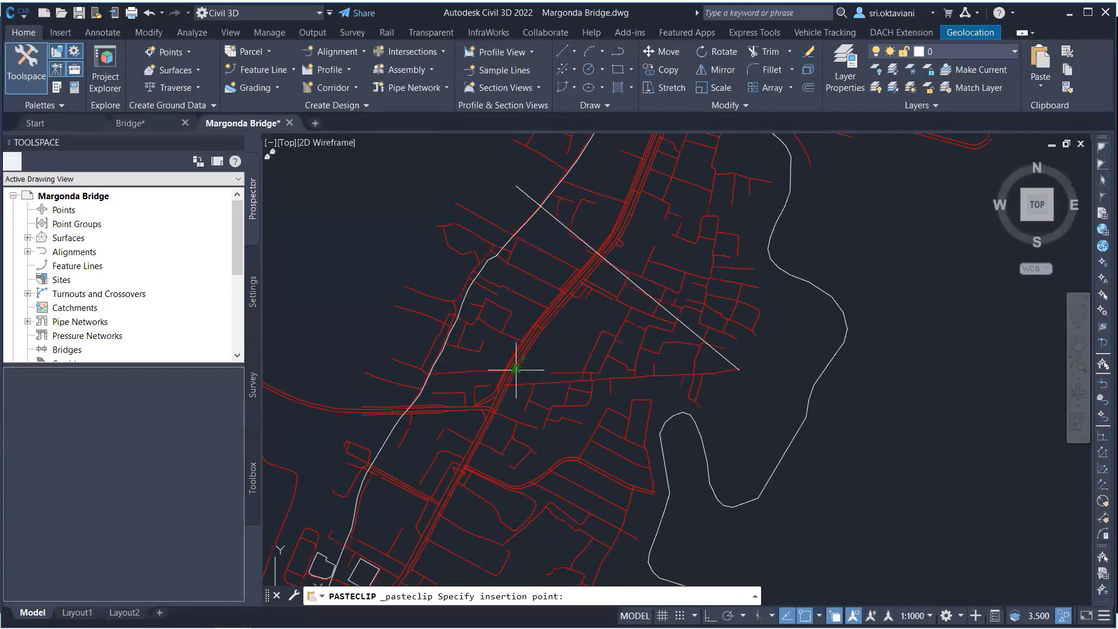
{"action": "scroll", "coordinate": [517, 370], "scroll_direction": "down", "scroll_amount": 2}
{"action": "left_click", "coordinate": [544, 331]}
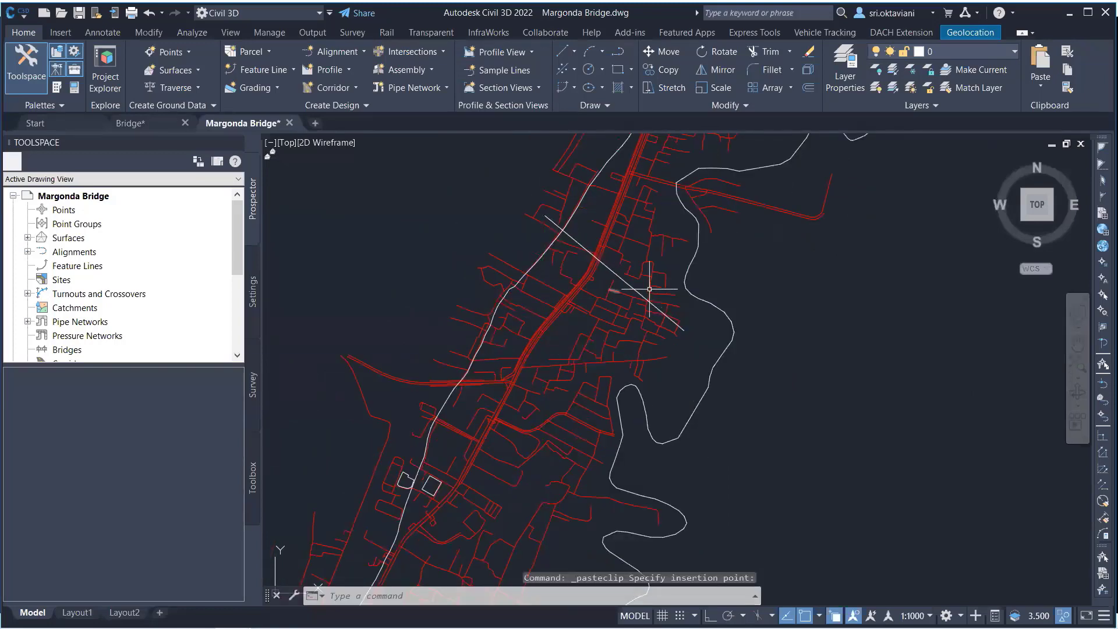
Select the pasted diagonal line to check its position across the roads, and clear the selection.
{"action": "scroll", "coordinate": [600, 244], "scroll_direction": "up", "scroll_amount": 2}
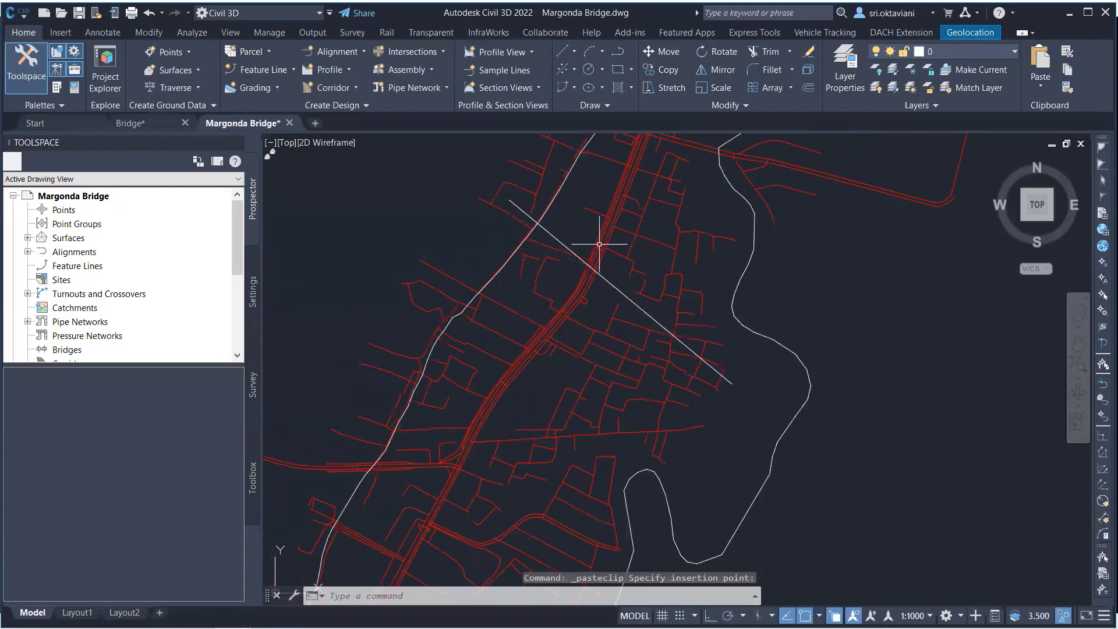
{"action": "scroll", "coordinate": [599, 245], "scroll_direction": "up", "scroll_amount": 2}
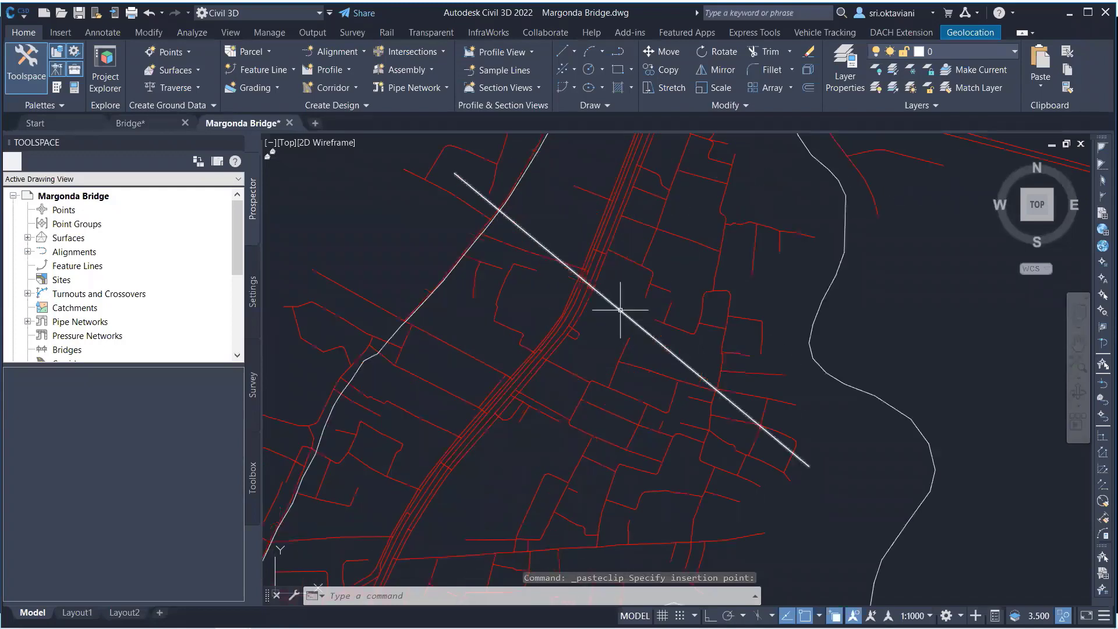
{"action": "left_click", "coordinate": [619, 310]}
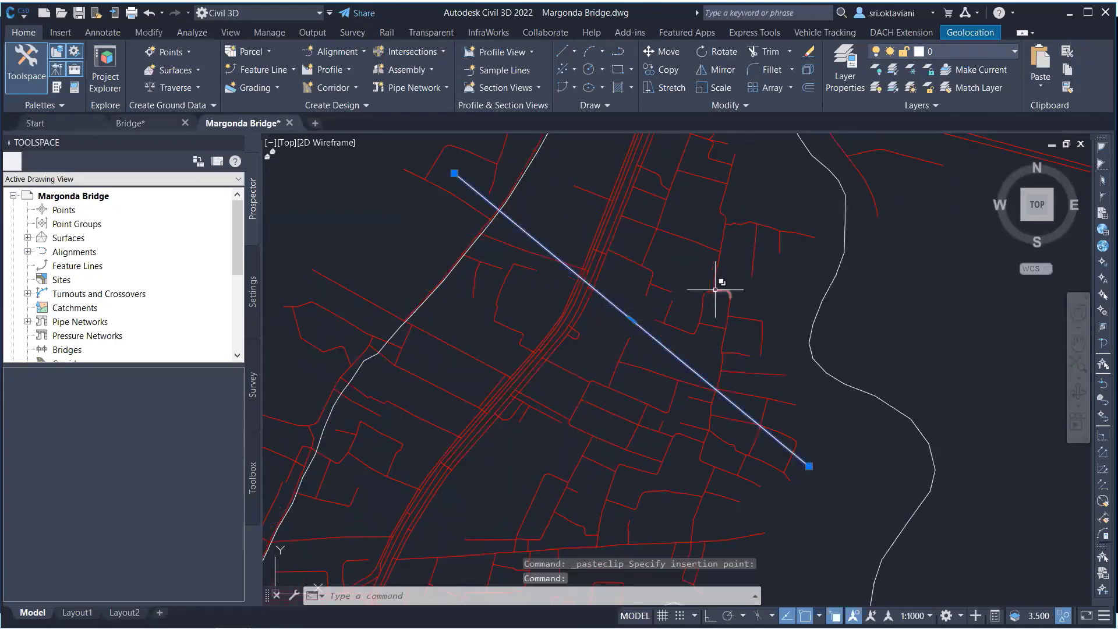
{"action": "scroll", "coordinate": [699, 287], "scroll_direction": "down", "scroll_amount": 6}
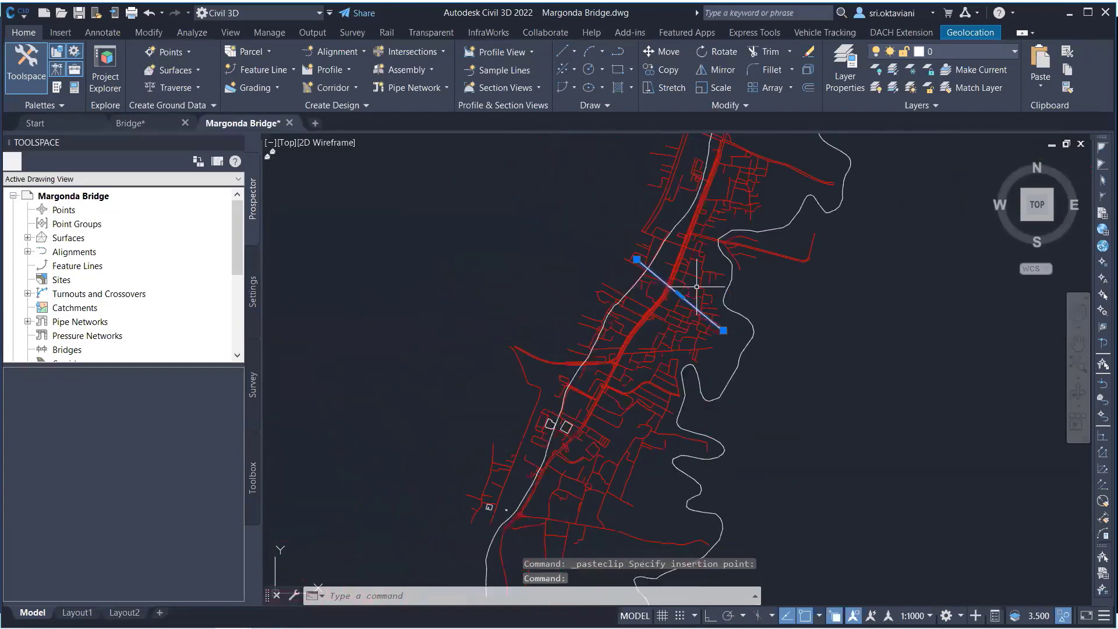
{"action": "key", "text": "Escape"}
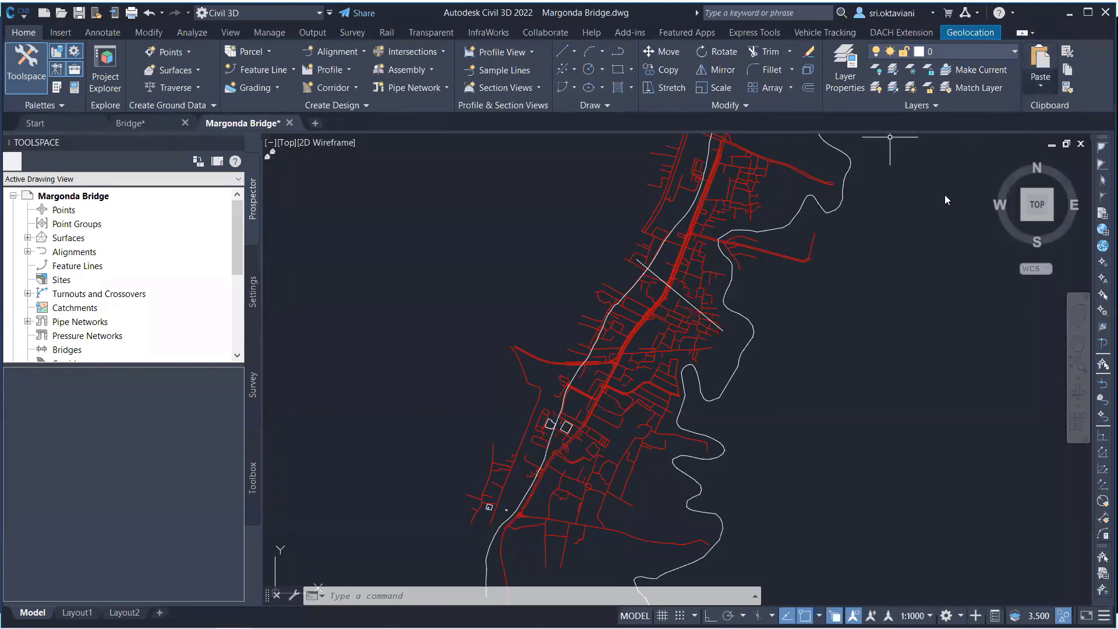
Examine the available paste options, including Paste as Block, Paste as Hyperlink and Paste to Original Coordinates.
{"action": "left_click", "coordinate": [1040, 83]}
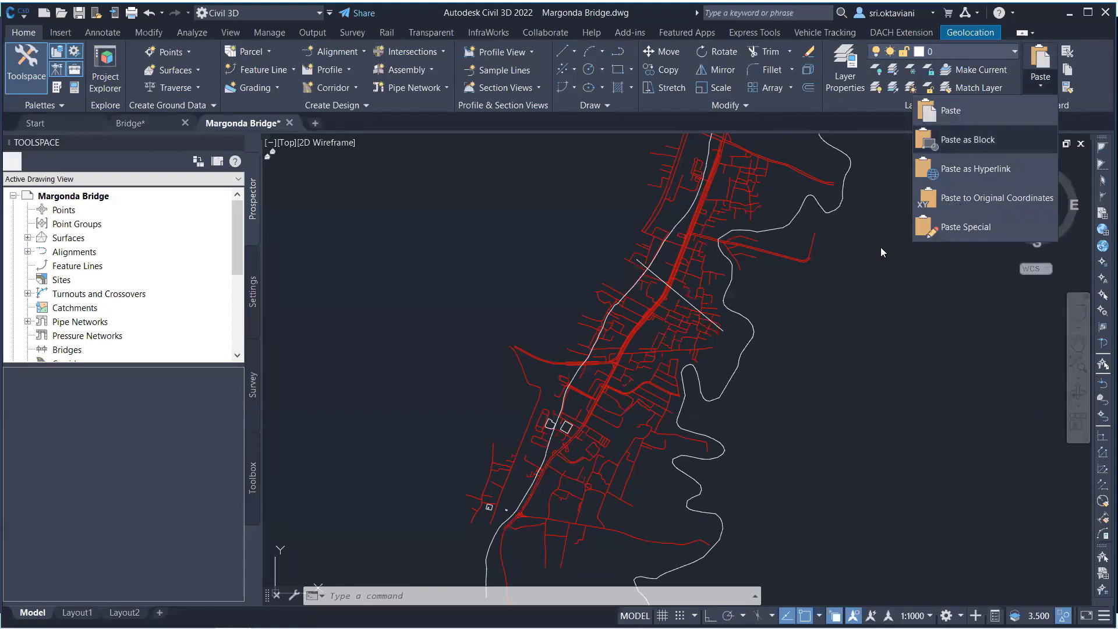
{"action": "key", "text": "Down"}
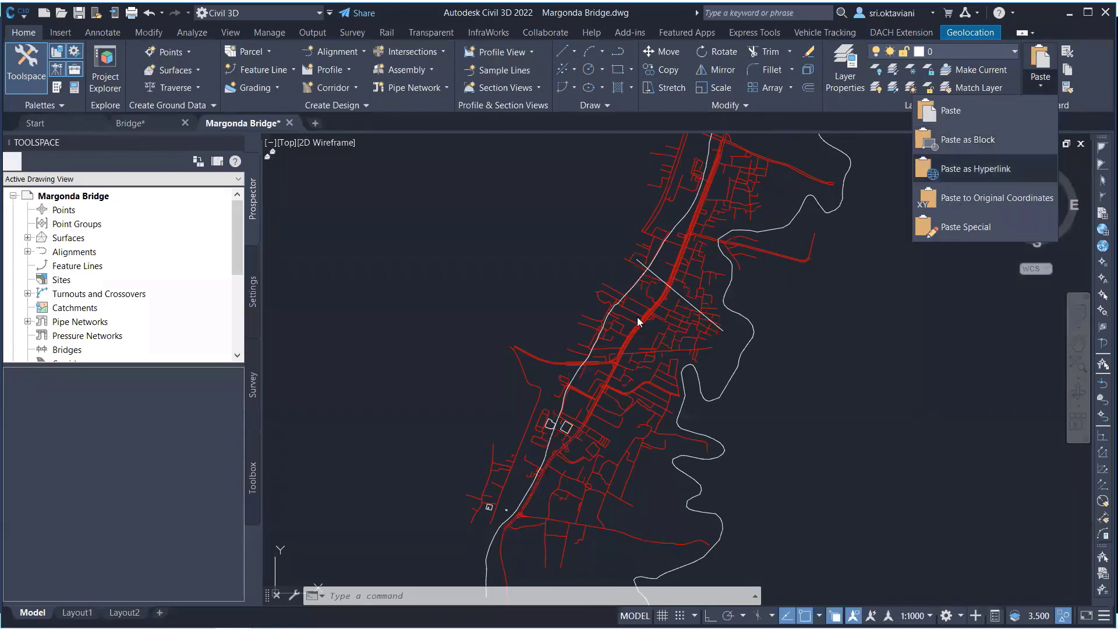
{"action": "key", "text": "Down"}
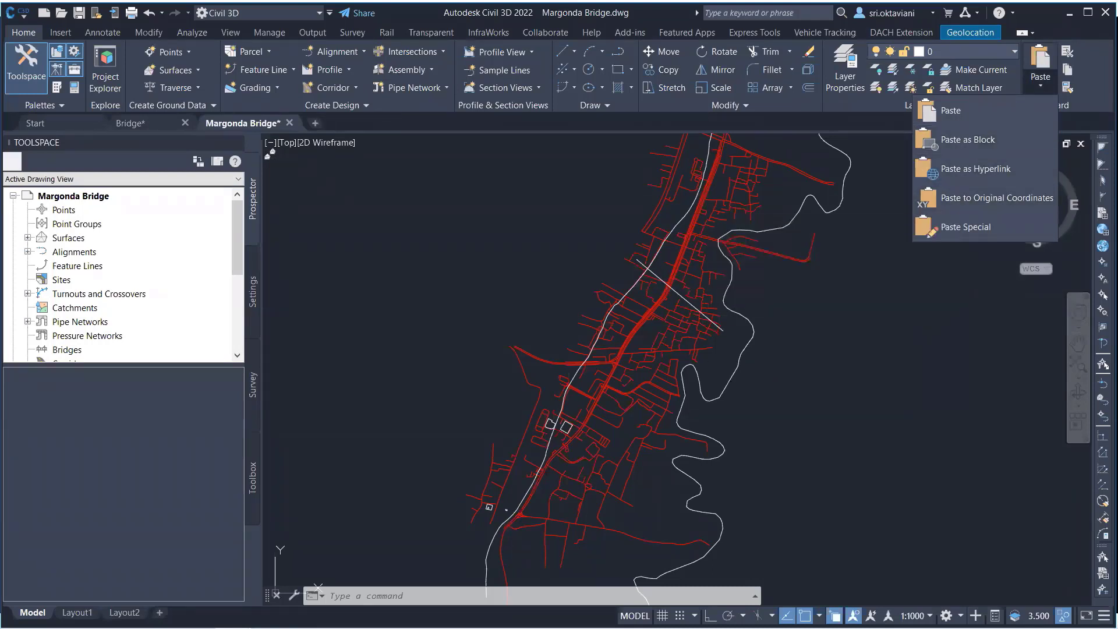
{"action": "key", "text": "Escape"}
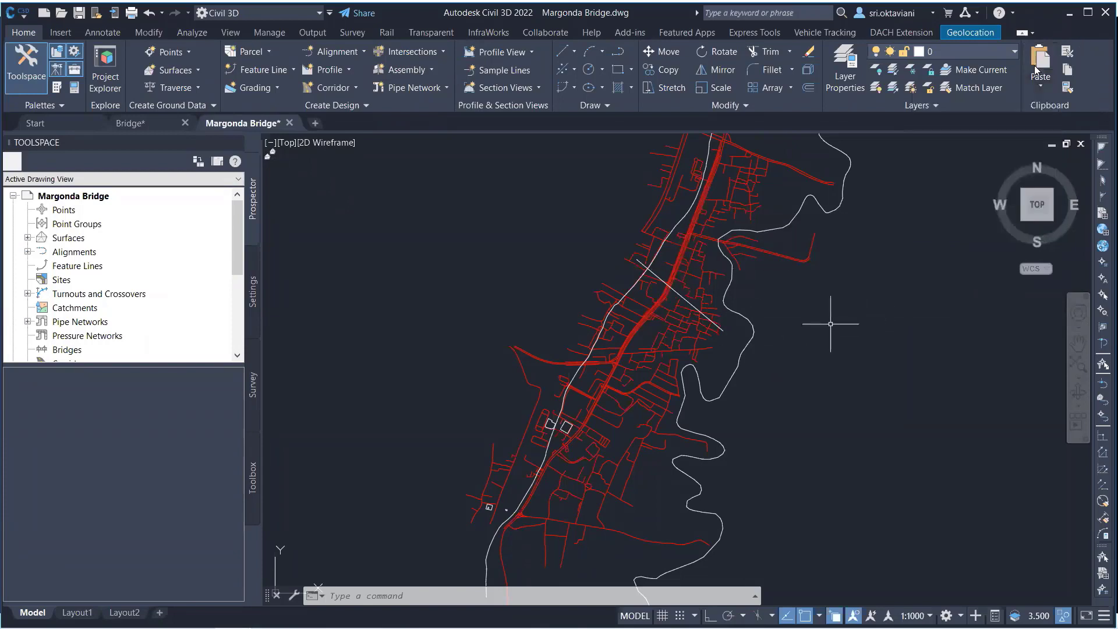
{"action": "scroll", "coordinate": [831, 324], "scroll_direction": "up", "scroll_amount": 3}
{"action": "left_click", "coordinate": [1040, 88]}
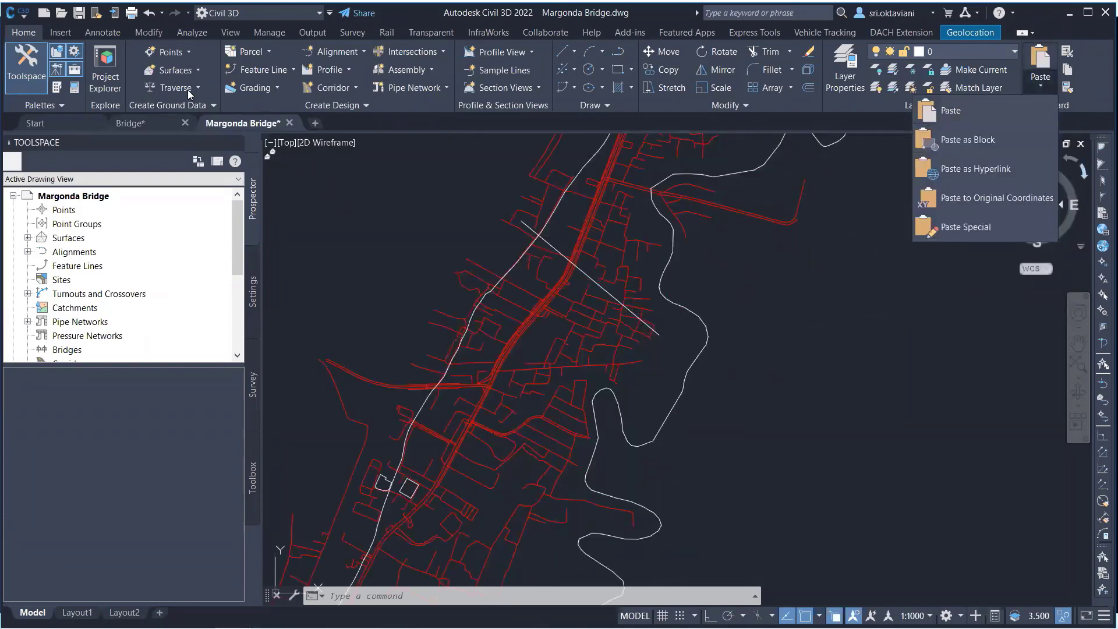
Compare the original line in the Bridge drawing with its pasted copy in the Margonda Bridge drawing.
{"action": "left_click", "coordinate": [144, 118]}
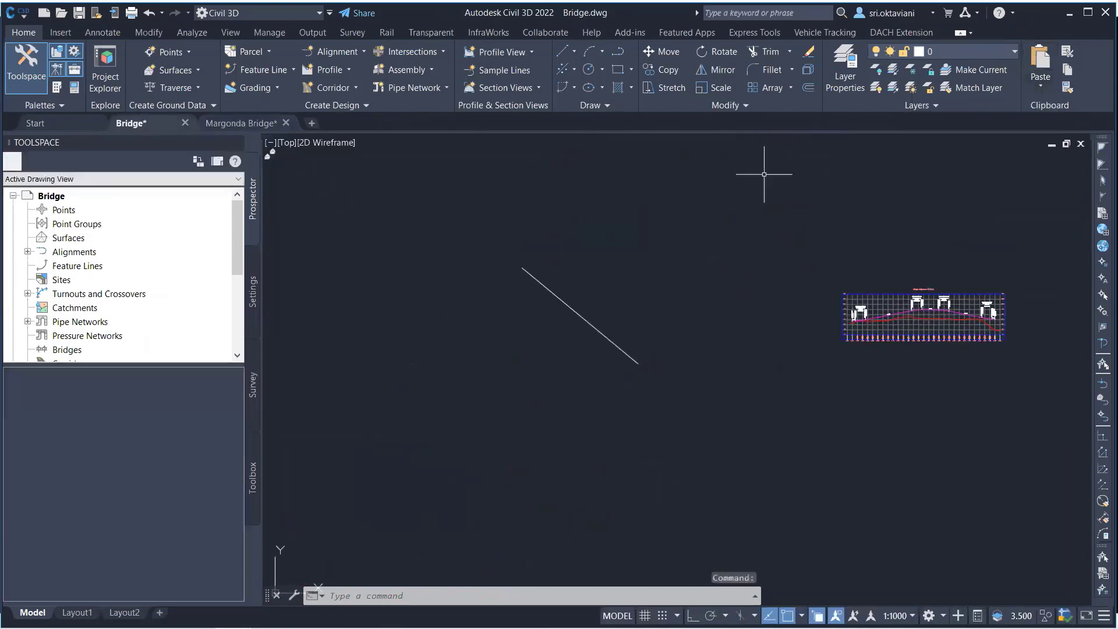
{"action": "left_click", "coordinate": [232, 121]}
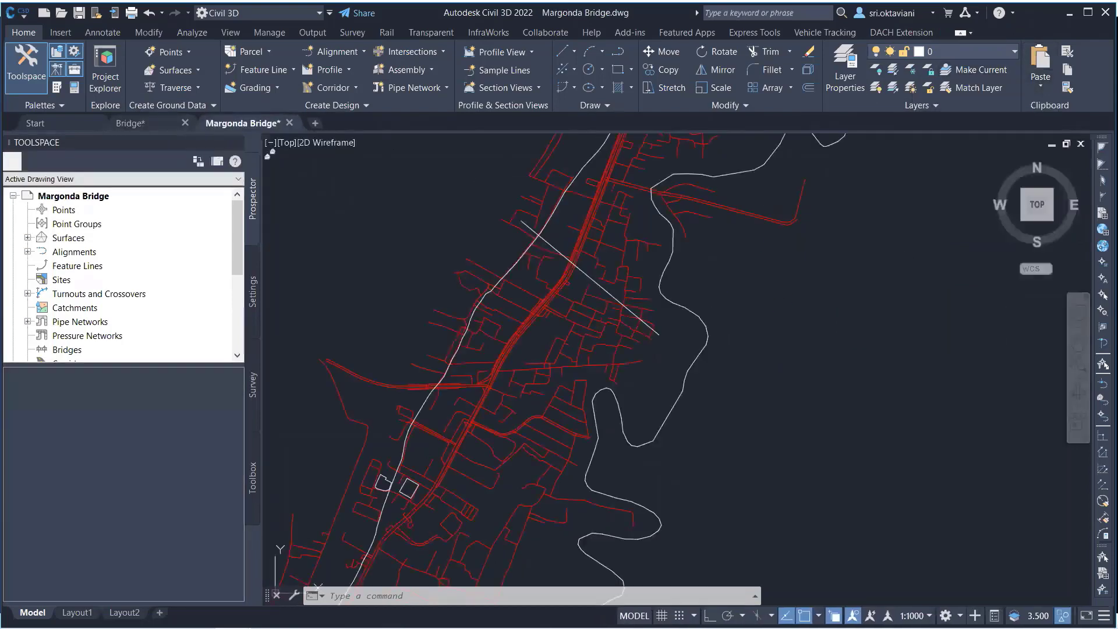
{"action": "scroll", "coordinate": [710, 337], "scroll_direction": "down", "scroll_amount": 2}
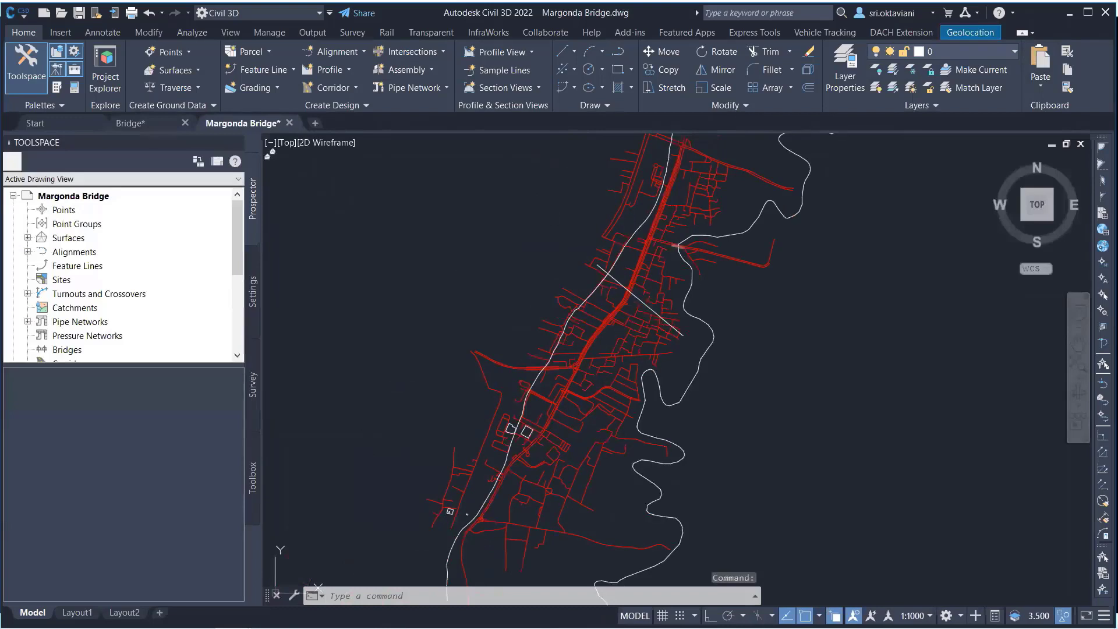
Move the pasted diagonal line slightly northwest from its southeastern endpoint, keeping it across the thick main road.
{"action": "scroll", "coordinate": [677, 246], "scroll_direction": "up", "scroll_amount": 2}
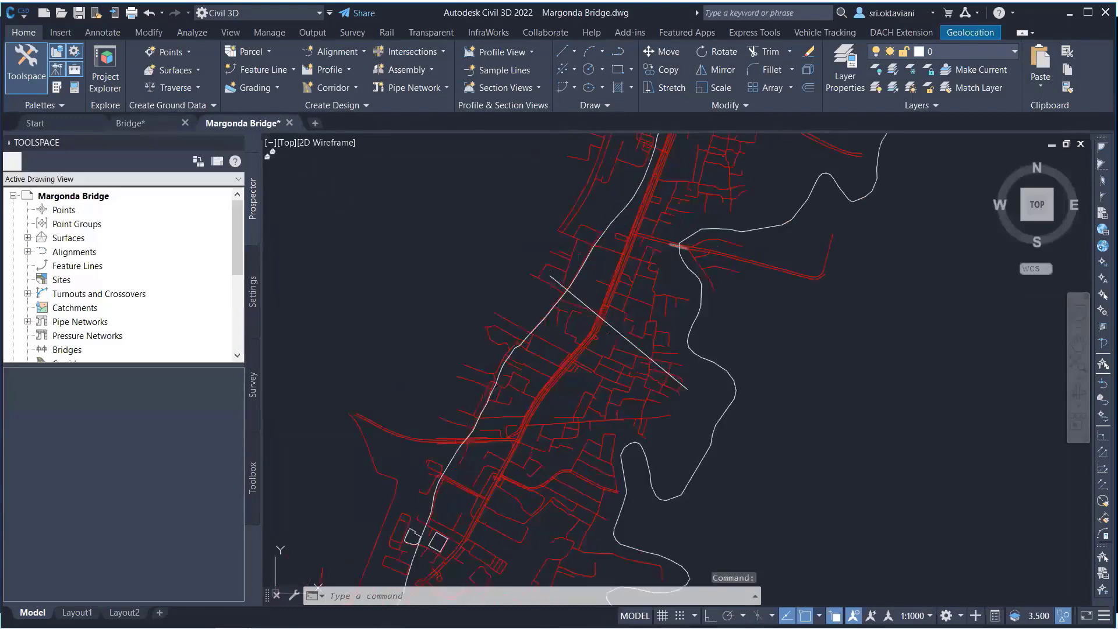
{"action": "scroll", "coordinate": [571, 318], "scroll_direction": "up", "scroll_amount": 2}
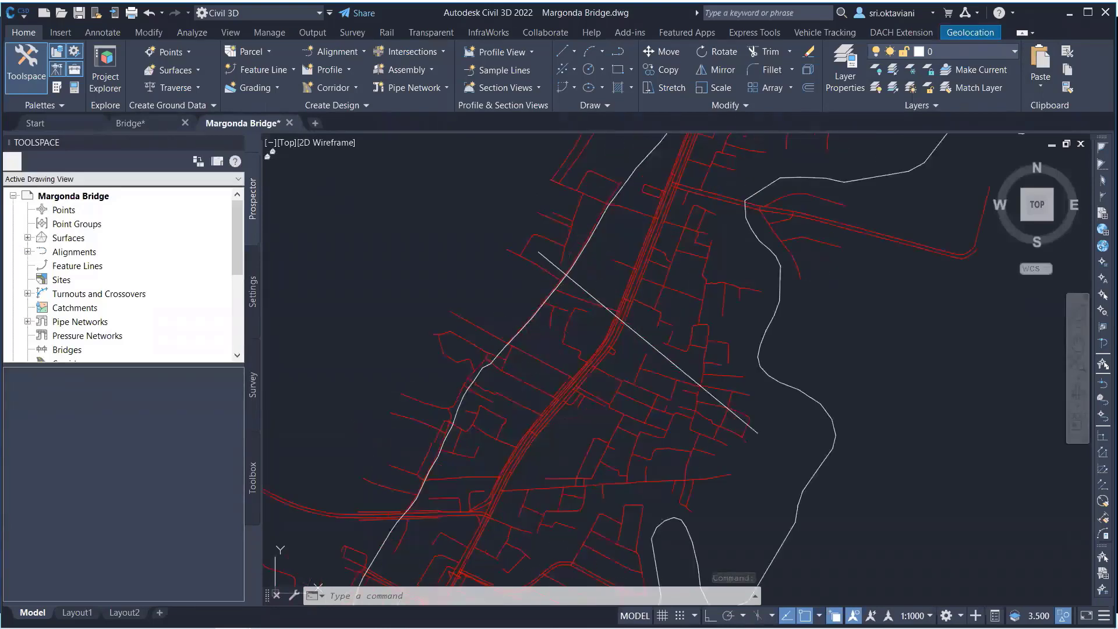
{"action": "scroll", "coordinate": [780, 202], "scroll_direction": "down", "scroll_amount": 6}
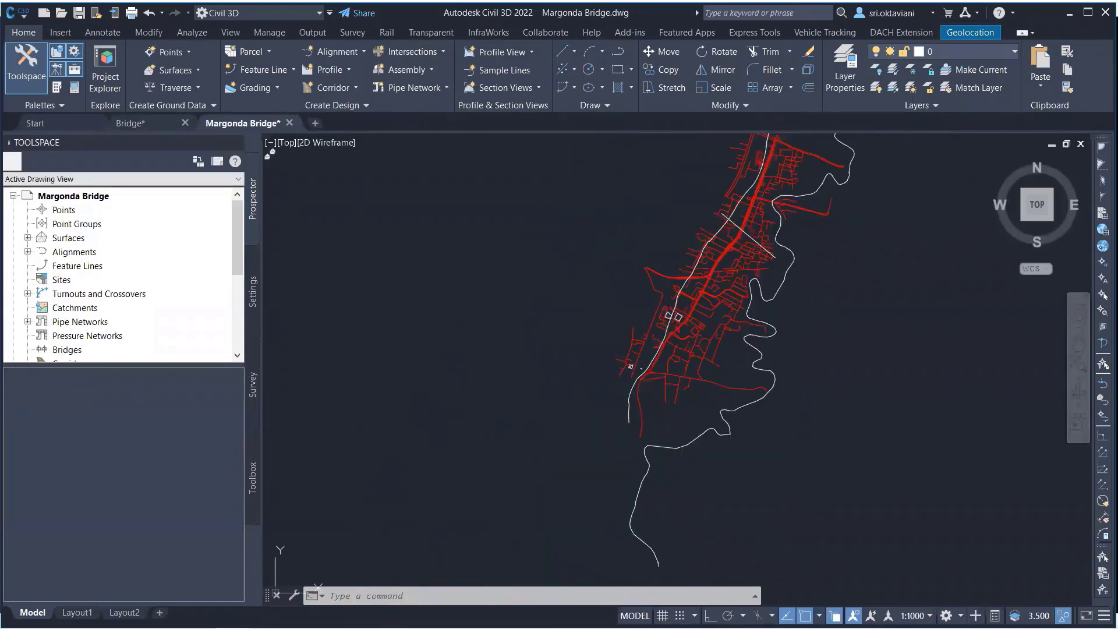
{"action": "scroll", "coordinate": [723, 262], "scroll_direction": "up", "scroll_amount": 2}
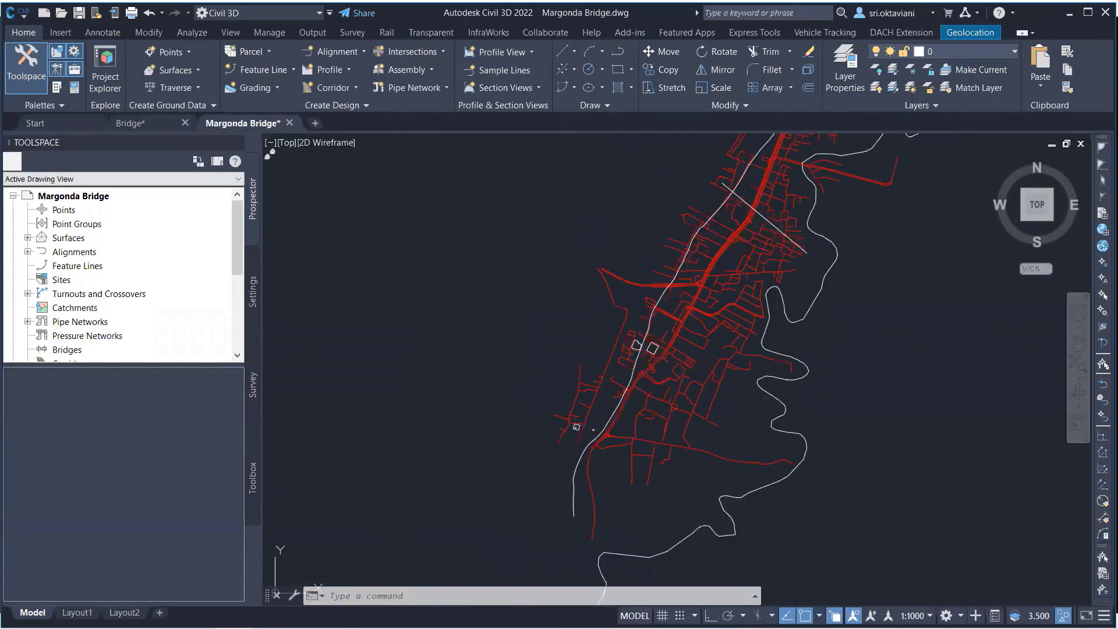
{"action": "scroll", "coordinate": [798, 252], "scroll_direction": "down", "scroll_amount": 4}
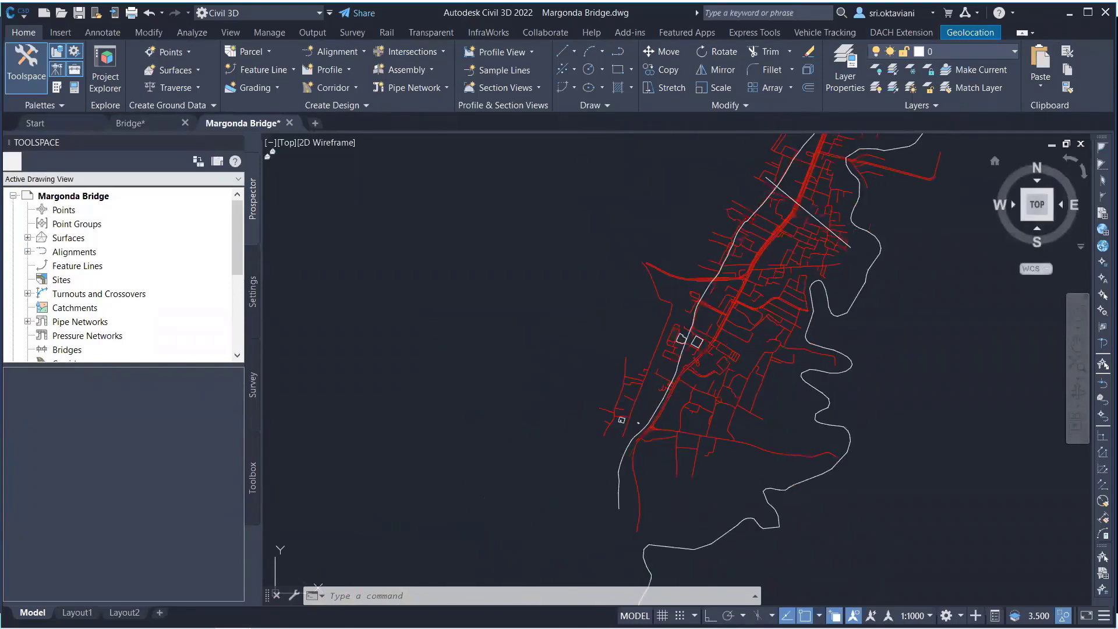
{"action": "scroll", "coordinate": [386, 337], "scroll_direction": "down", "scroll_amount": 2}
{"action": "scroll", "coordinate": [525, 308], "scroll_direction": "up", "scroll_amount": 4}
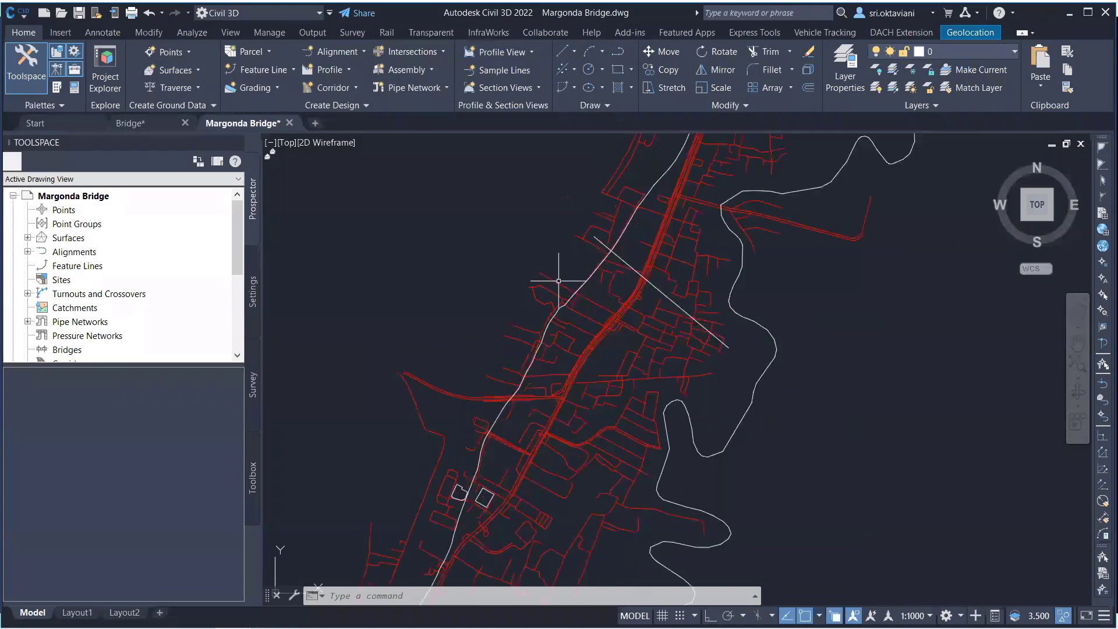
{"action": "left_click", "coordinate": [654, 287]}
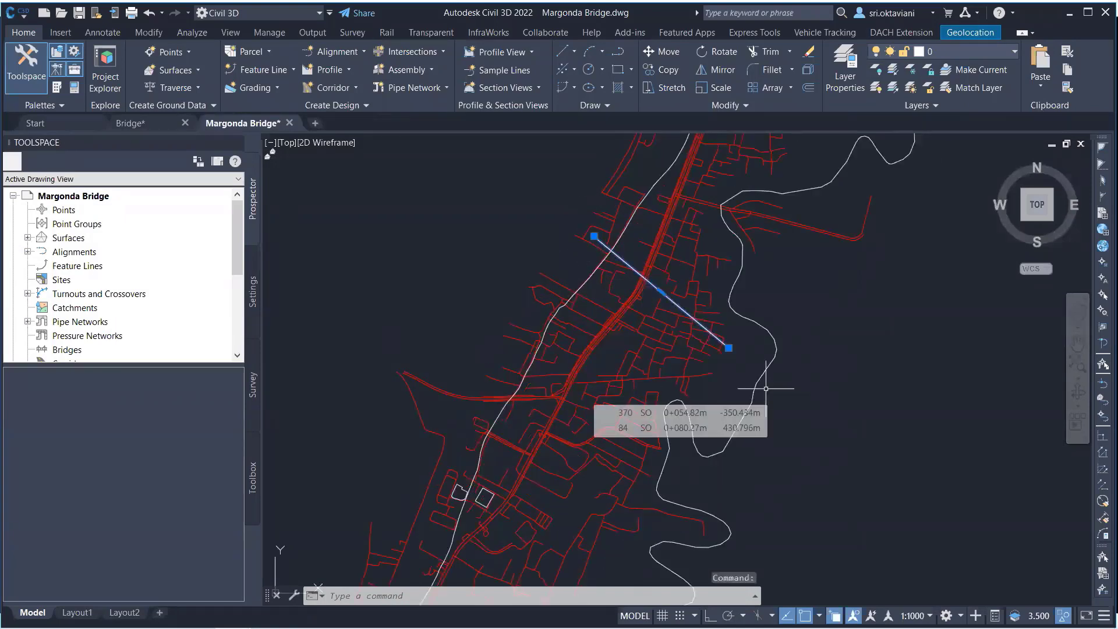
{"action": "left_click", "coordinate": [475, 597]}
{"action": "type", "text": "MOVE"}
{"action": "key", "text": "Return"}
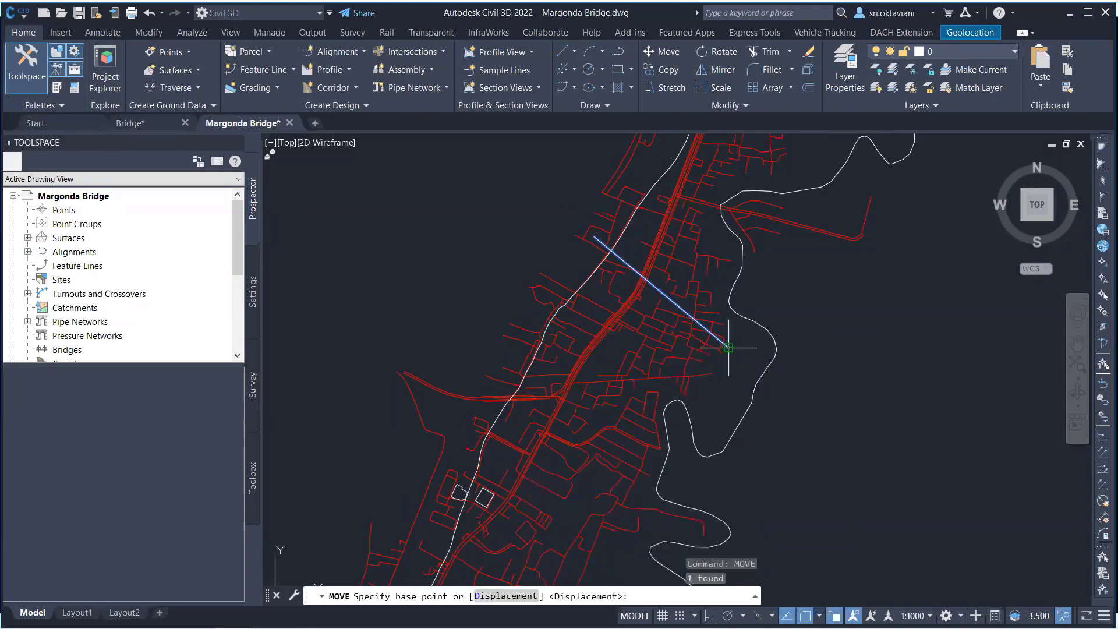
{"action": "left_click", "coordinate": [729, 348]}
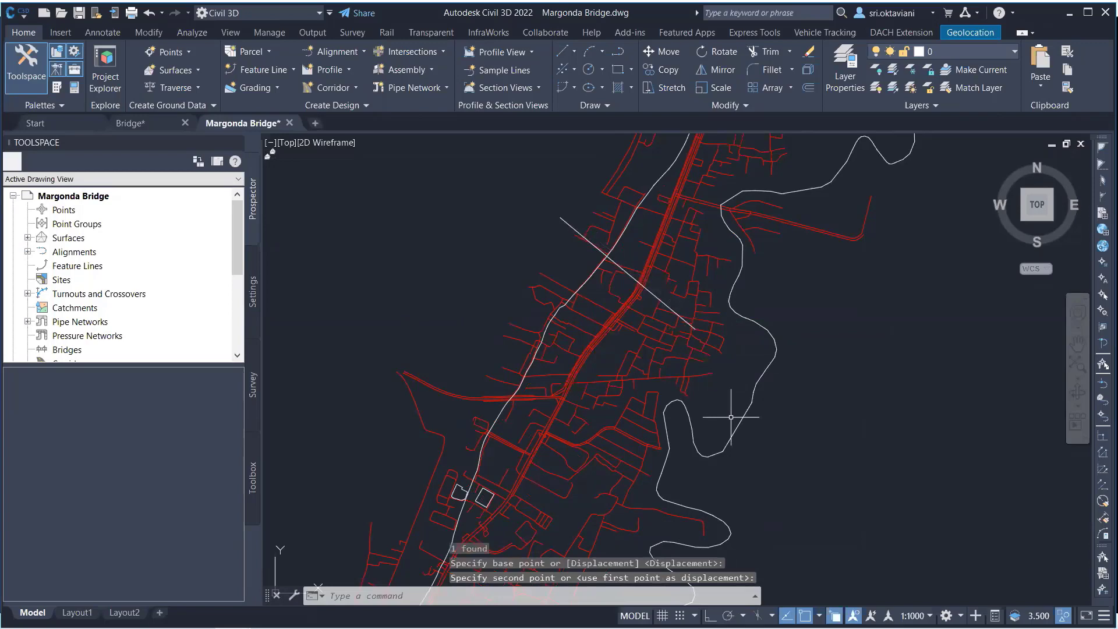
{"action": "key", "text": "Escape"}
{"action": "scroll", "coordinate": [623, 334], "scroll_direction": "down", "scroll_amount": 3}
{"action": "scroll", "coordinate": [621, 323], "scroll_direction": "up", "scroll_amount": 3}
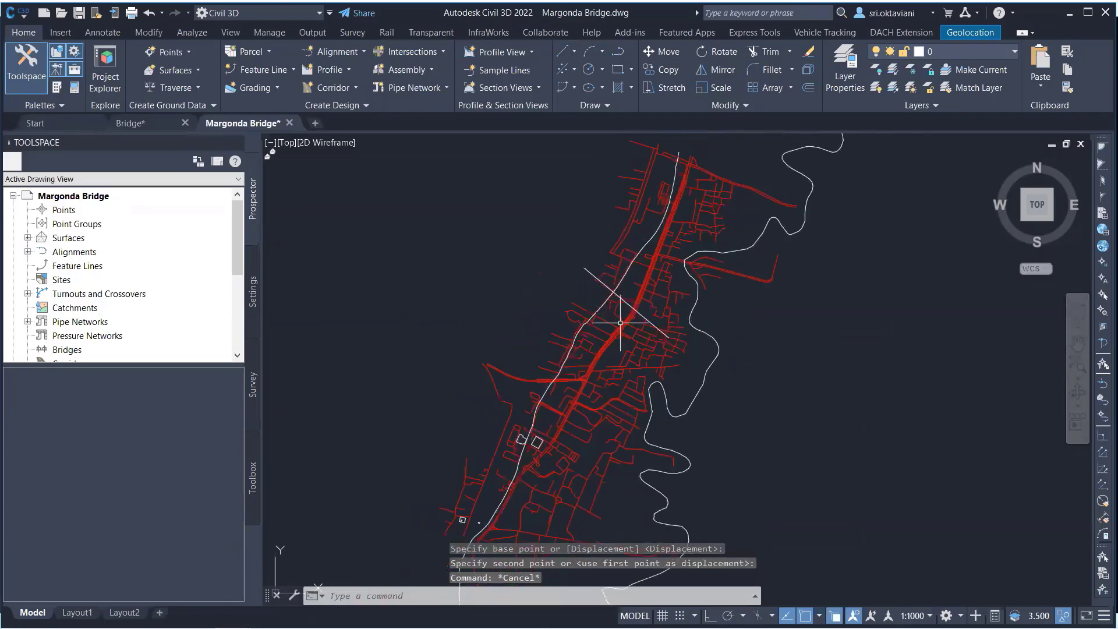
Start creating an alignment from objects using the diagonal line, and reverse the alignment direction.
{"action": "scroll", "coordinate": [621, 322], "scroll_direction": "up", "scroll_amount": 2}
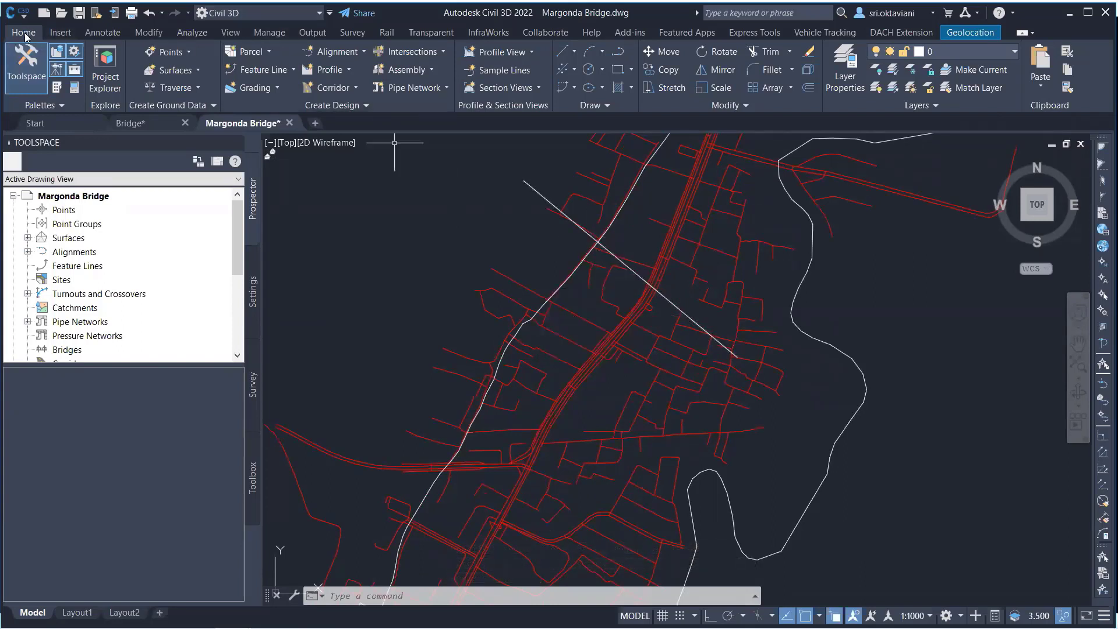
{"action": "left_click", "coordinate": [327, 52]}
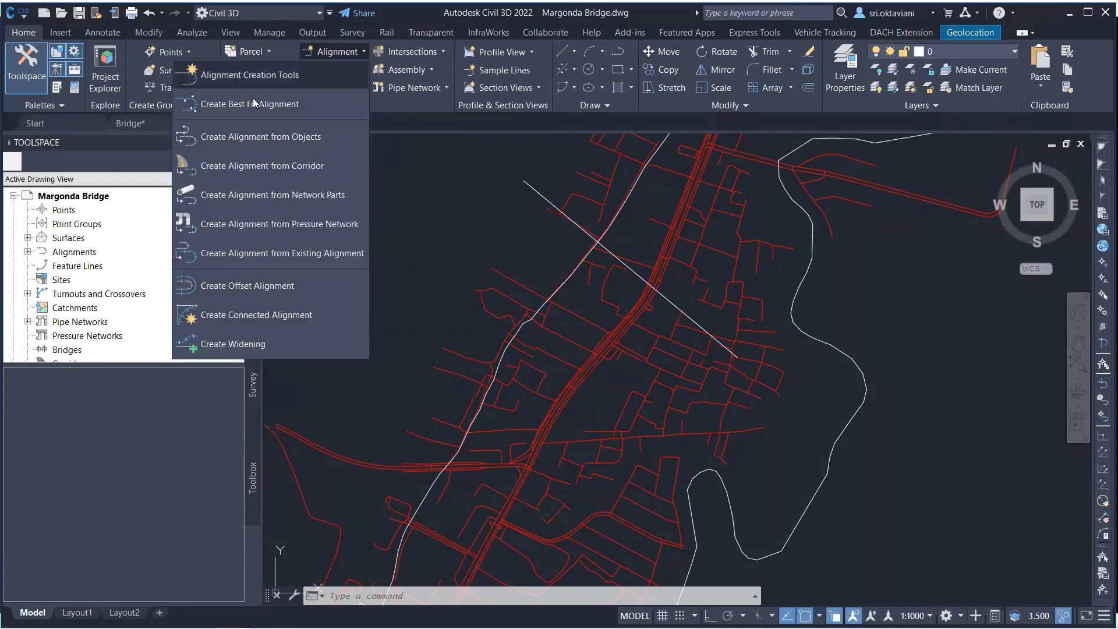
{"action": "left_click", "coordinate": [224, 139]}
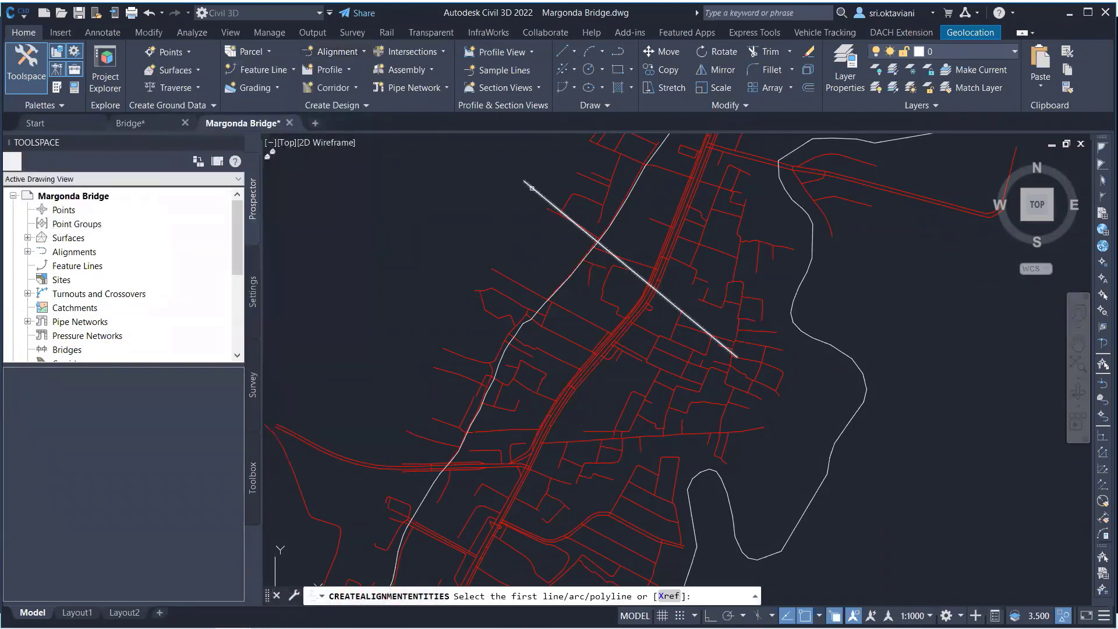
{"action": "left_click", "coordinate": [644, 279]}
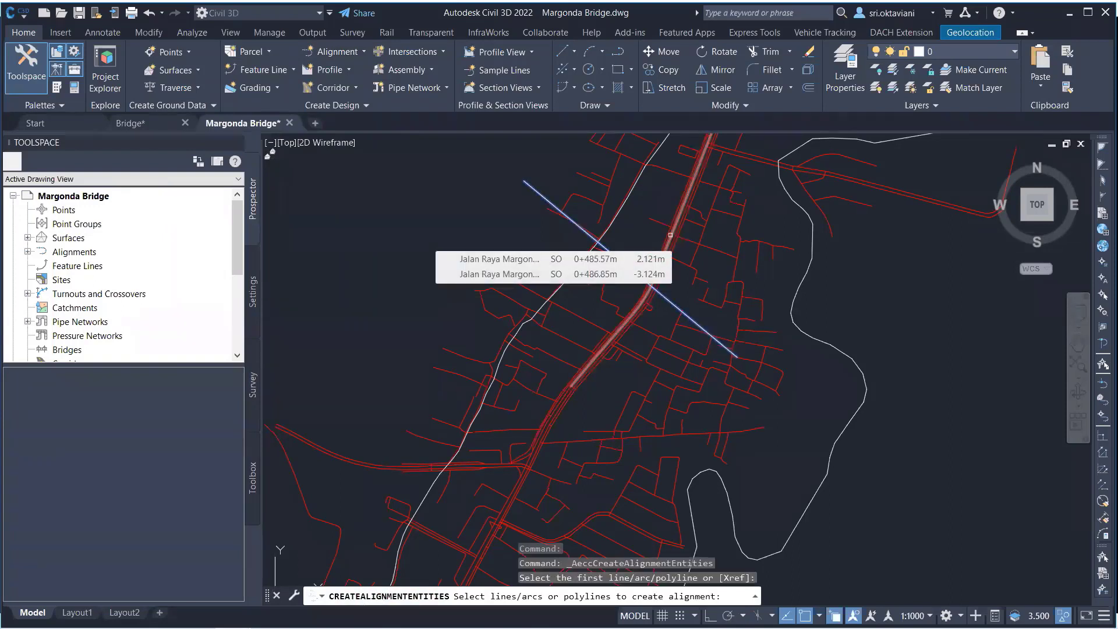
{"action": "left_click", "coordinate": [670, 234]}
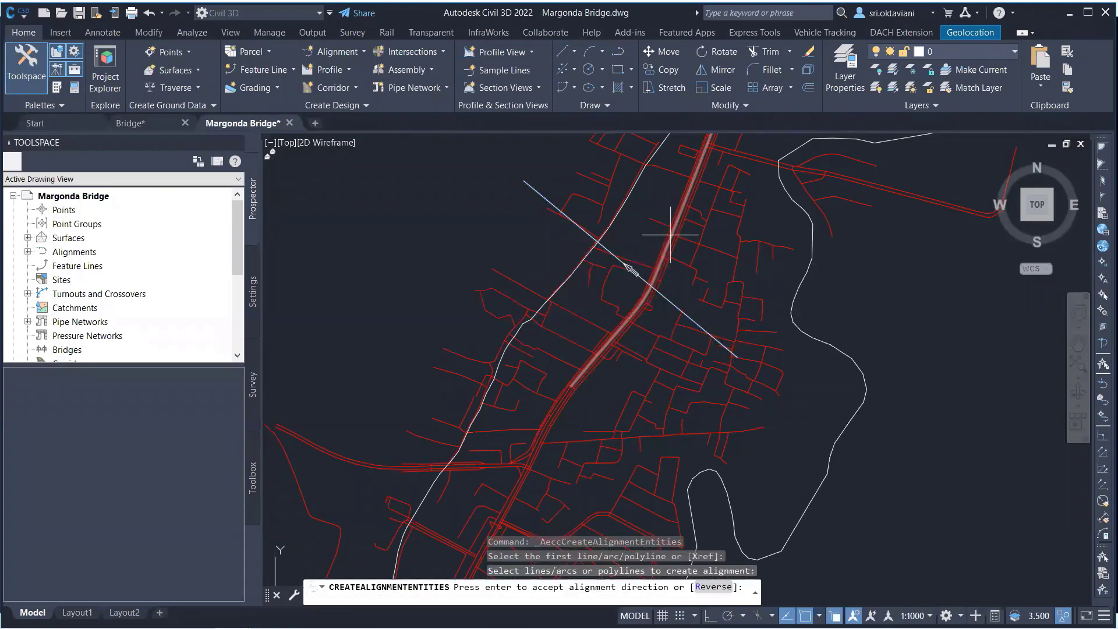
{"action": "scroll", "coordinate": [626, 276], "scroll_direction": "up", "scroll_amount": 2}
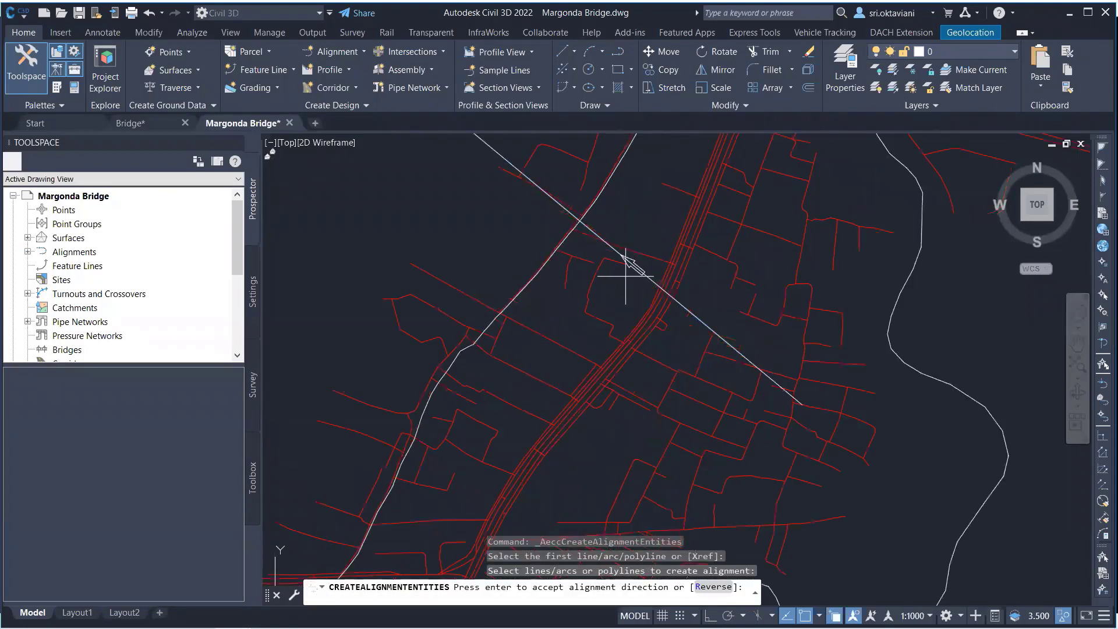
{"action": "scroll", "coordinate": [624, 269], "scroll_direction": "down", "scroll_amount": 2}
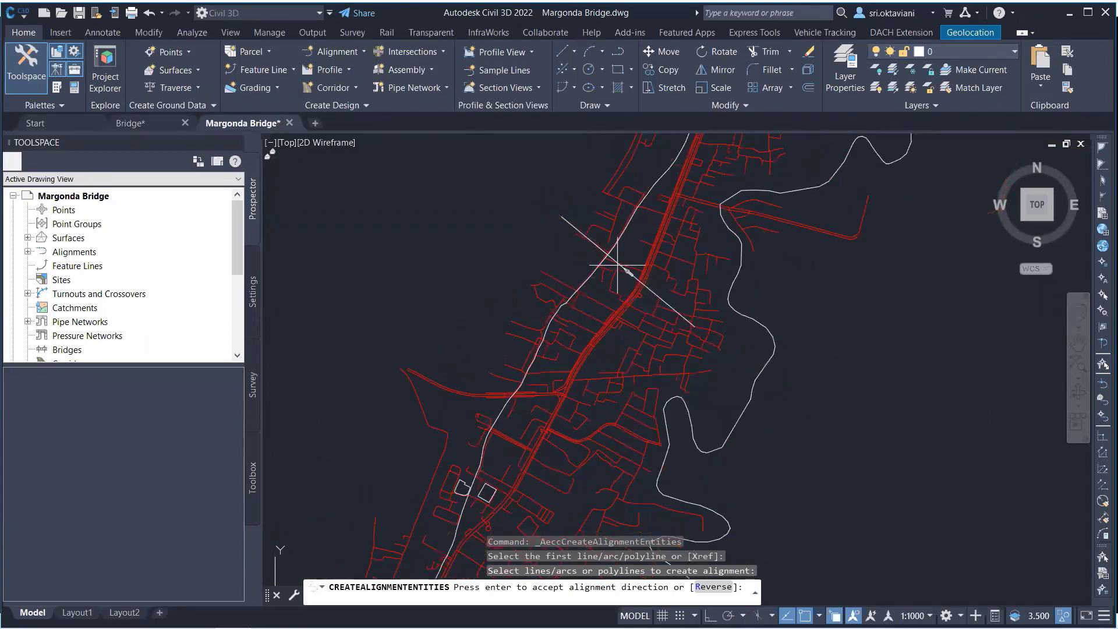
{"action": "scroll", "coordinate": [617, 265], "scroll_direction": "up", "scroll_amount": 2}
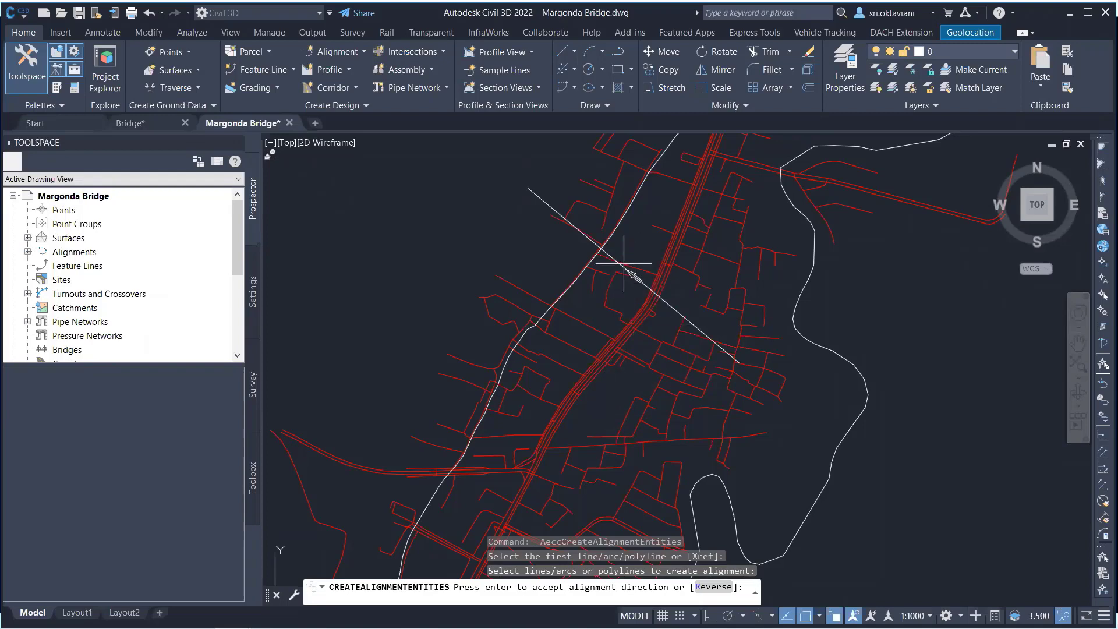
{"action": "left_click", "coordinate": [709, 589]}
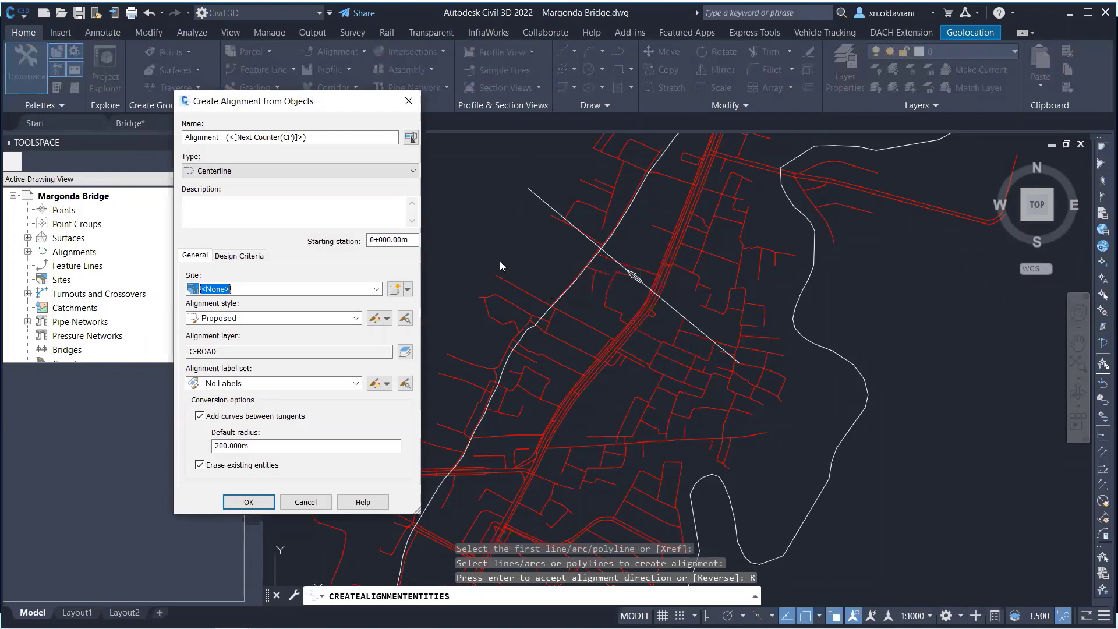
Name the new alignment Margon Bridge and keep its type as Centerline.
{"action": "left_click", "coordinate": [304, 137]}
{"action": "triple_click", "coordinate": [288, 139]}
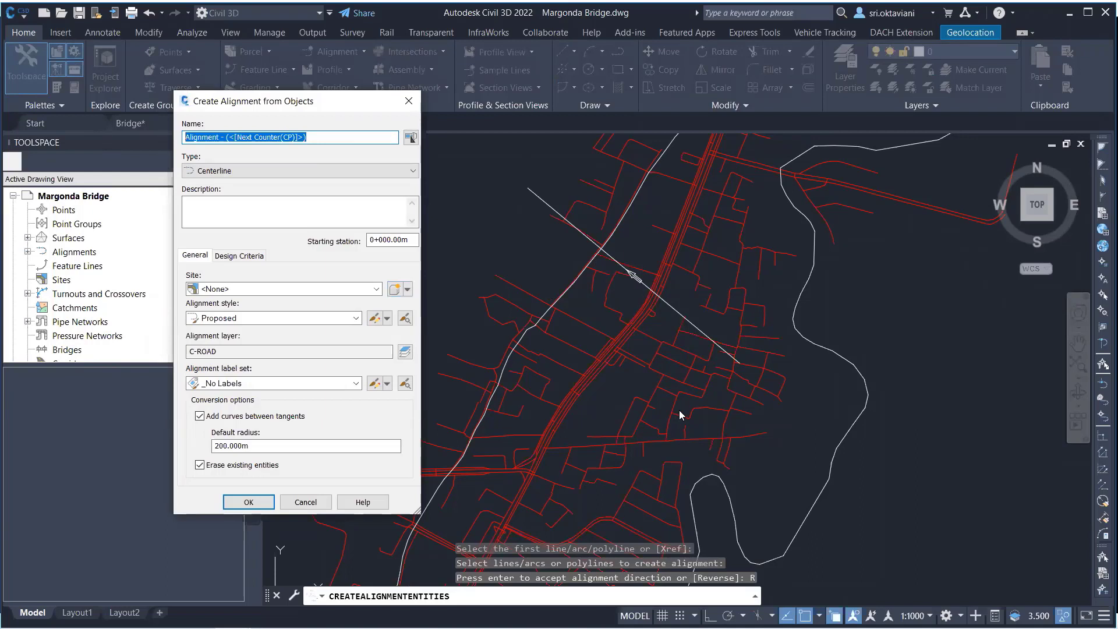
{"action": "type", "text": "Al"}
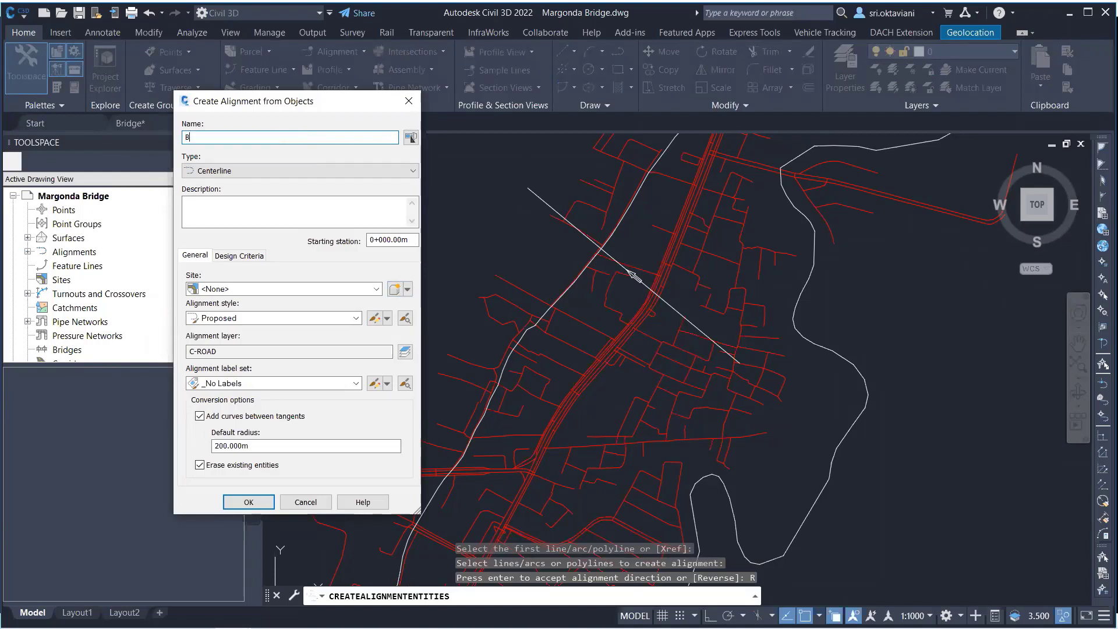
{"action": "key", "text": "BackSpace"}
{"action": "key", "text": "BackSpace"}
{"action": "type", "text": "Margon Bridge"}
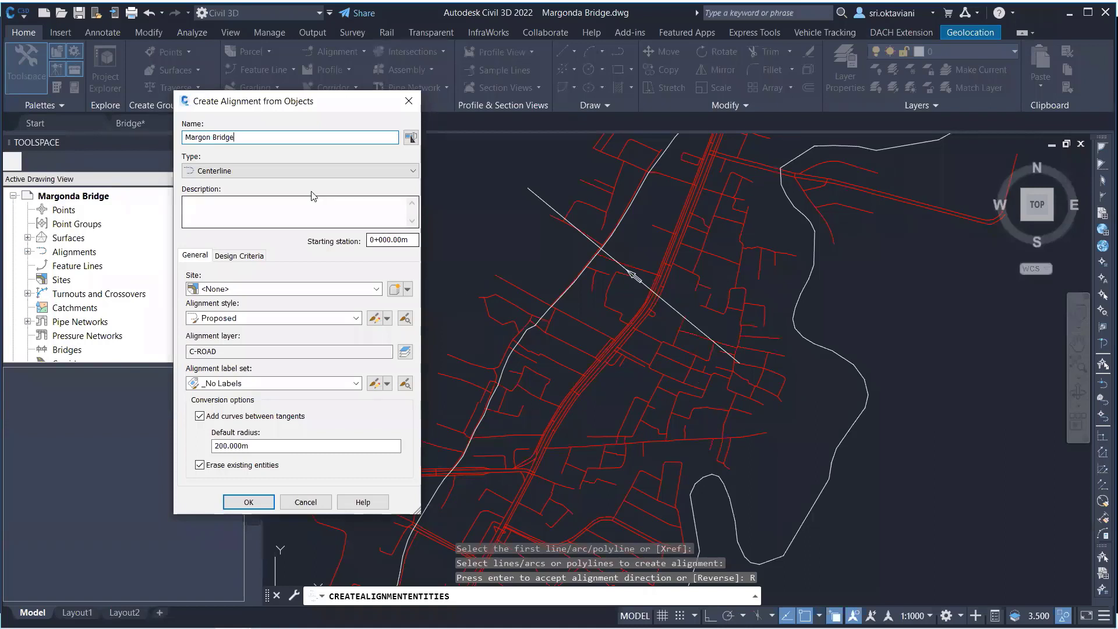
{"action": "left_click", "coordinate": [189, 172]}
{"action": "left_click", "coordinate": [198, 178]}
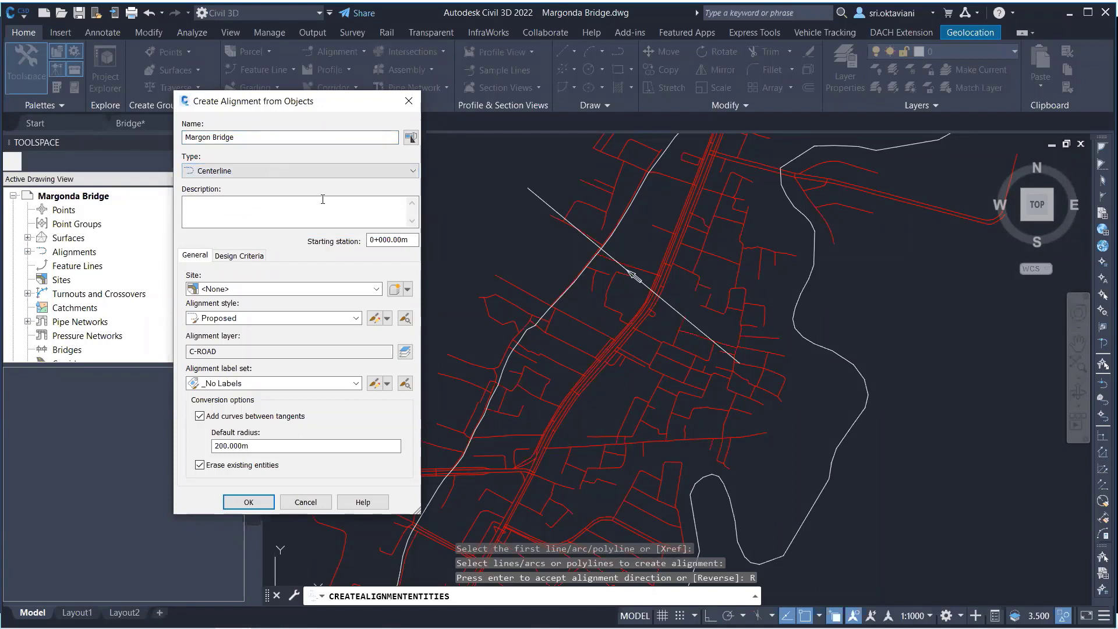
Set the alignment's starting station to 0+761.00m.
{"action": "left_click", "coordinate": [375, 239]}
{"action": "key", "text": "Delete"}
{"action": "key", "text": "Delete"}
{"action": "key", "text": "Delete"}
{"action": "type", "text": "761"}
Choose the Major Minor and Geometry Points label set and create the alignment with the remaining default options.
{"action": "left_click", "coordinate": [208, 382]}
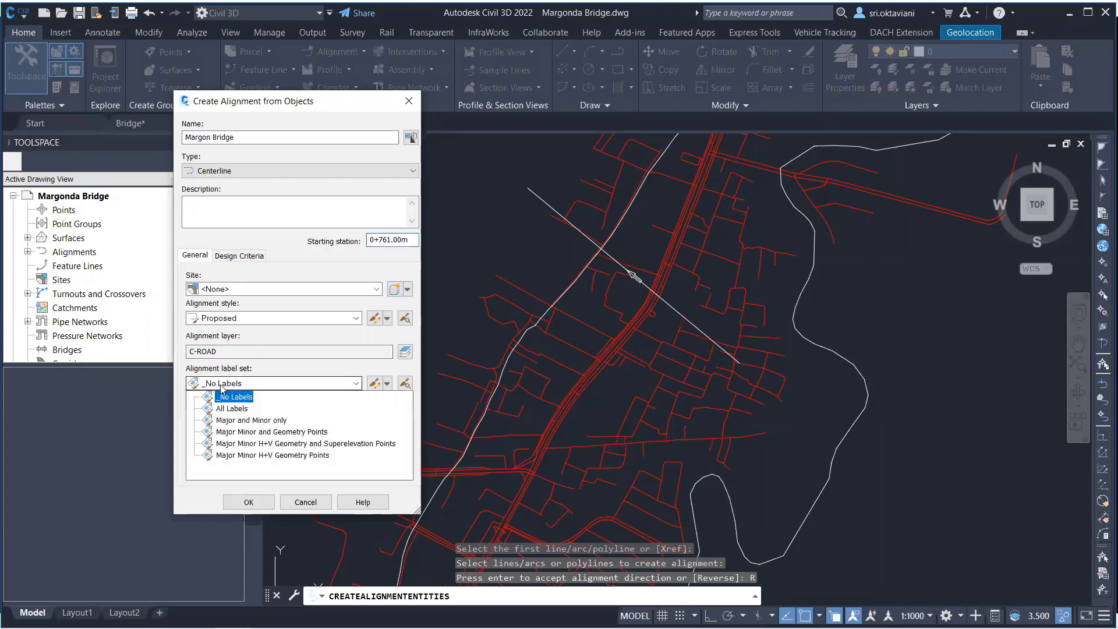
{"action": "left_click", "coordinate": [236, 435]}
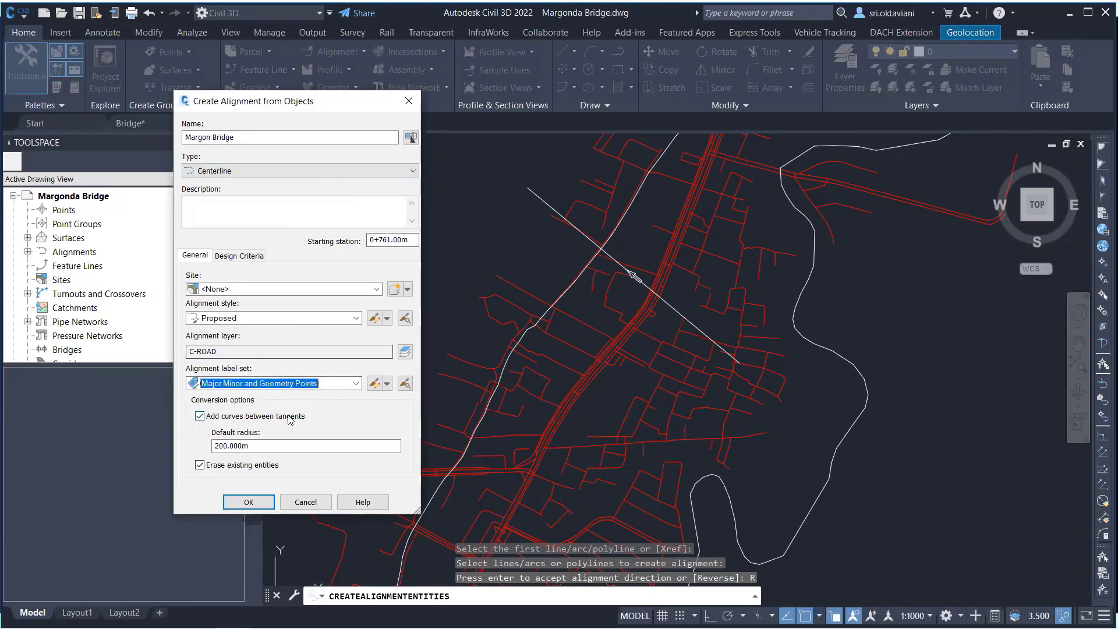
{"action": "left_click", "coordinate": [248, 502]}
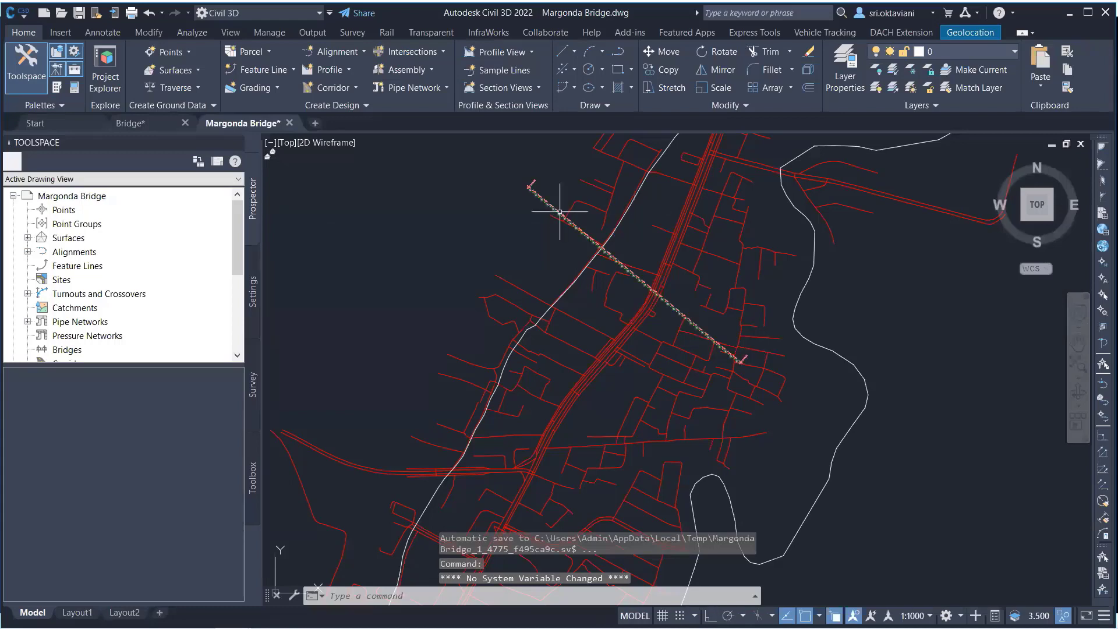
{"action": "scroll", "coordinate": [608, 277], "scroll_direction": "up", "scroll_amount": 2}
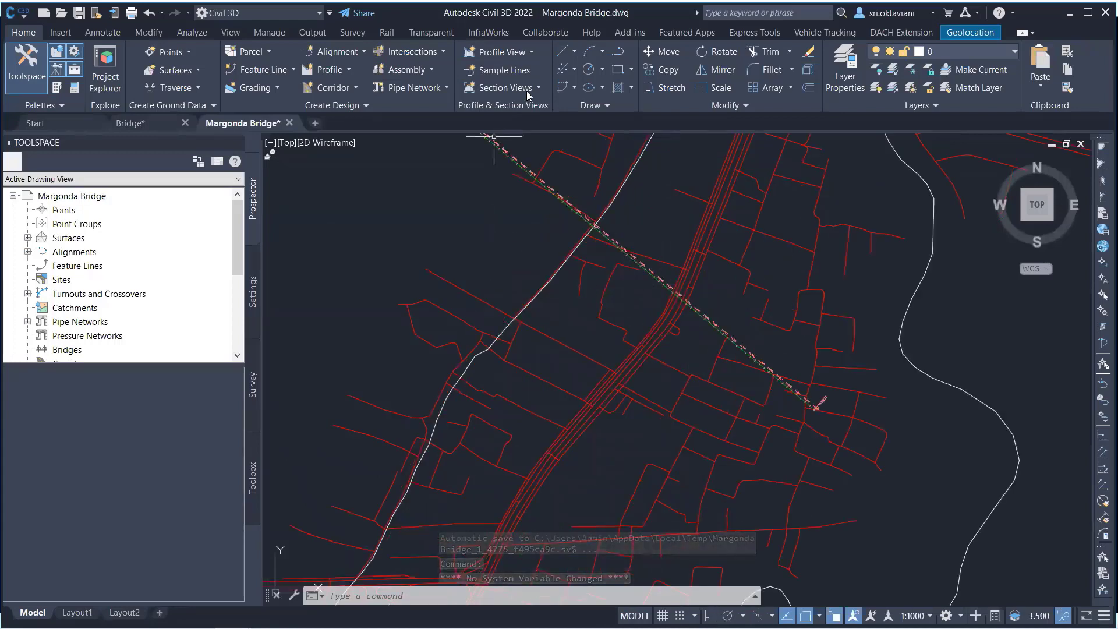
{"action": "left_click", "coordinate": [323, 106]}
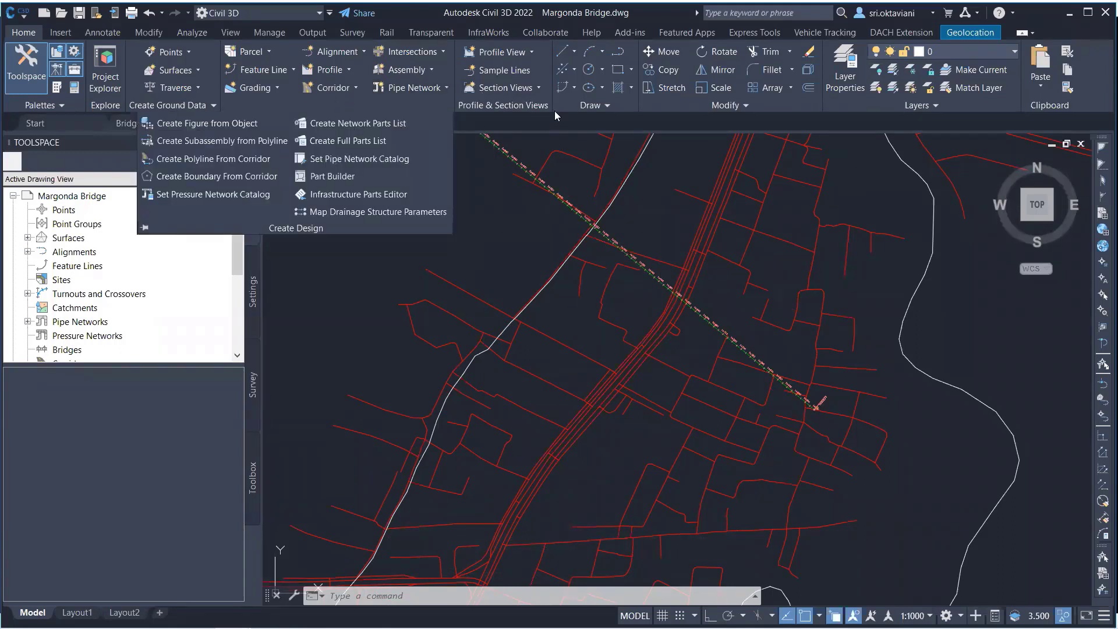
{"action": "left_click", "coordinate": [343, 56]}
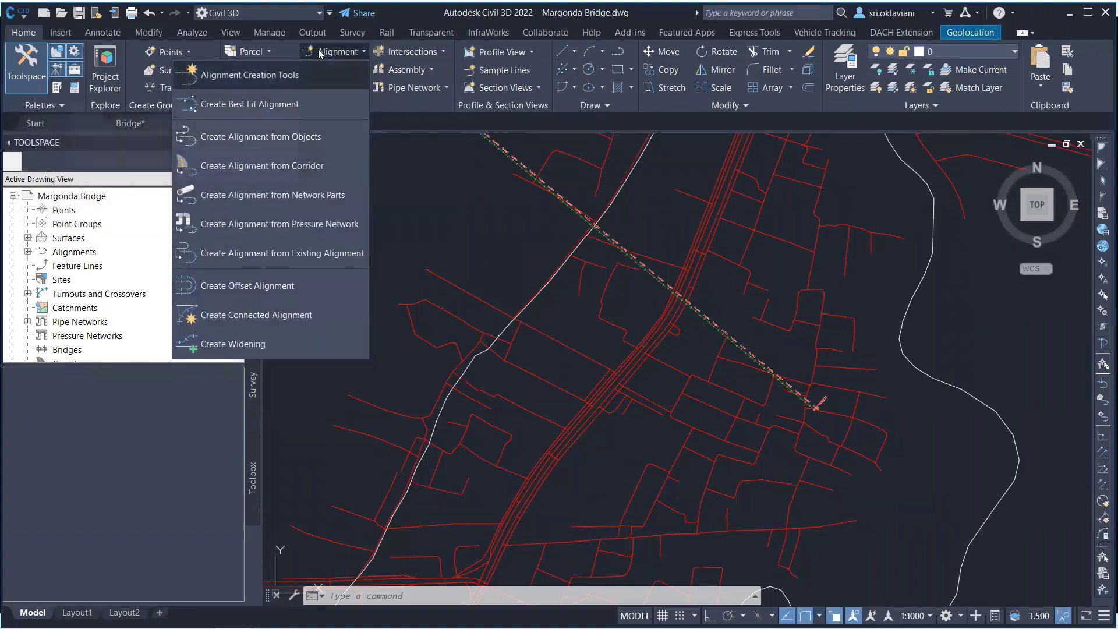
{"action": "left_click", "coordinate": [348, 57]}
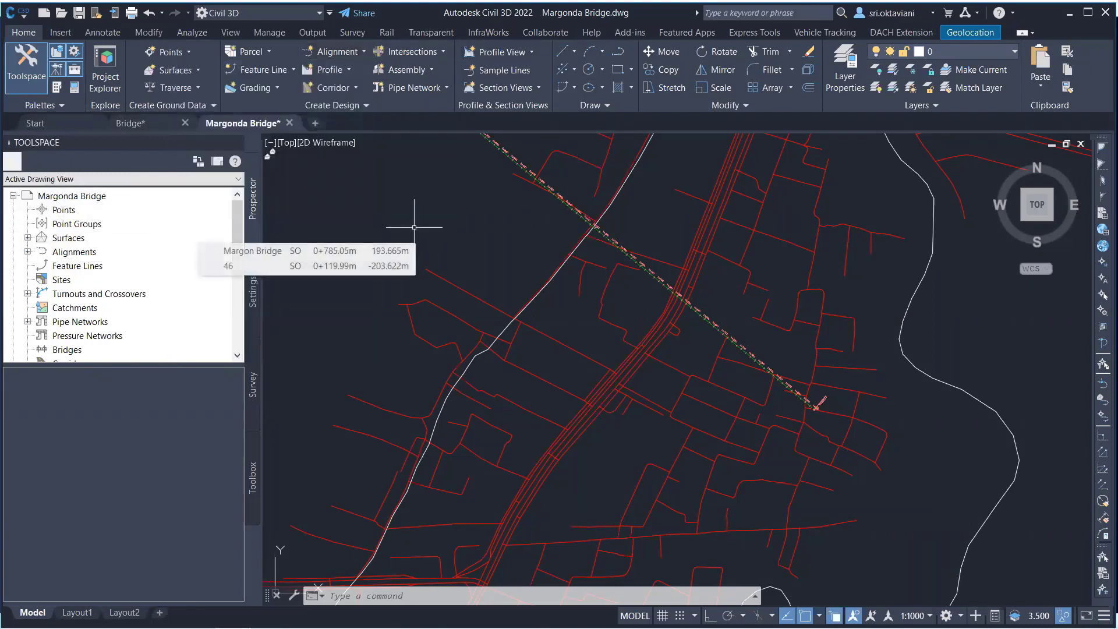
Examine the Margon Bridge alignment's station labels and its crossing with the thick main road.
{"action": "scroll", "coordinate": [529, 247], "scroll_direction": "down", "scroll_amount": 2}
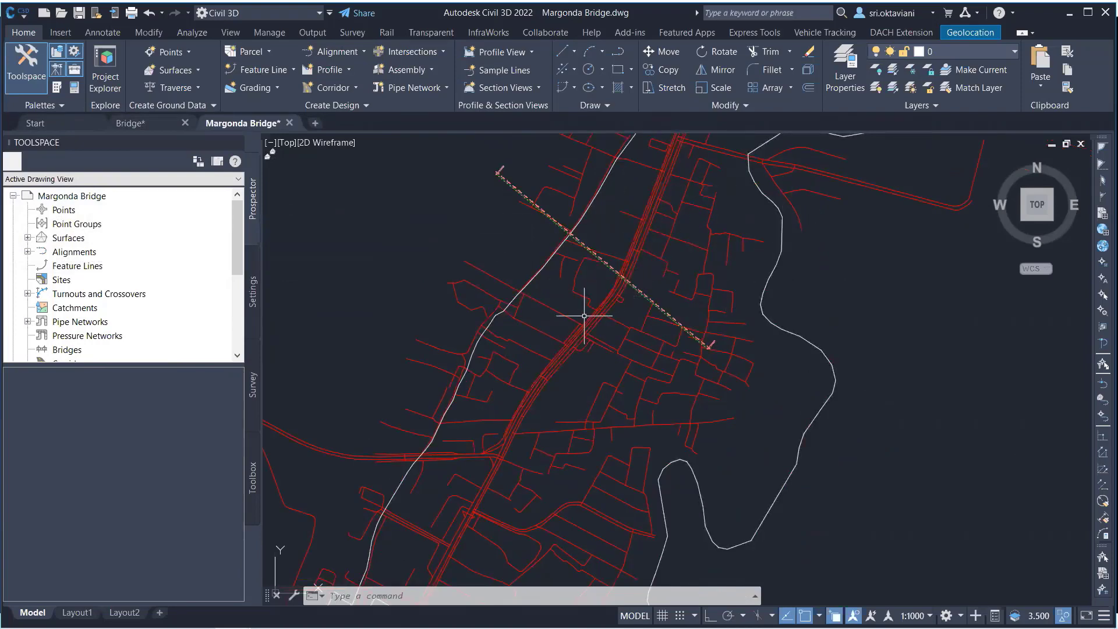
{"action": "scroll", "coordinate": [607, 254], "scroll_direction": "up", "scroll_amount": 2}
{"action": "scroll", "coordinate": [607, 253], "scroll_direction": "up", "scroll_amount": 2}
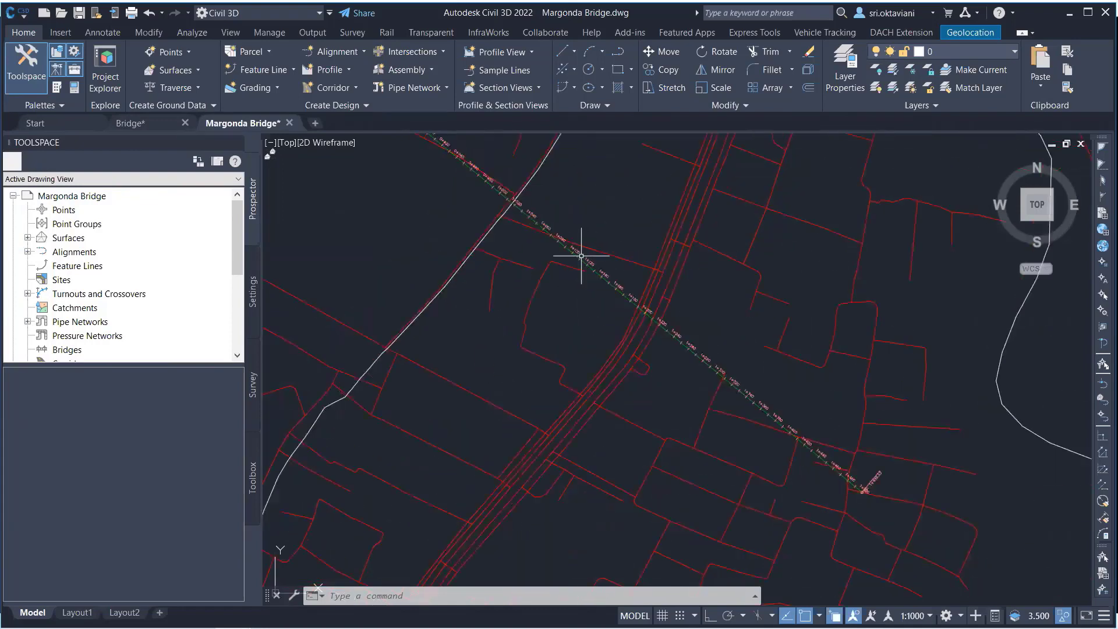
{"action": "scroll", "coordinate": [654, 295], "scroll_direction": "down", "scroll_amount": 4}
{"action": "scroll", "coordinate": [612, 299], "scroll_direction": "up", "scroll_amount": 3}
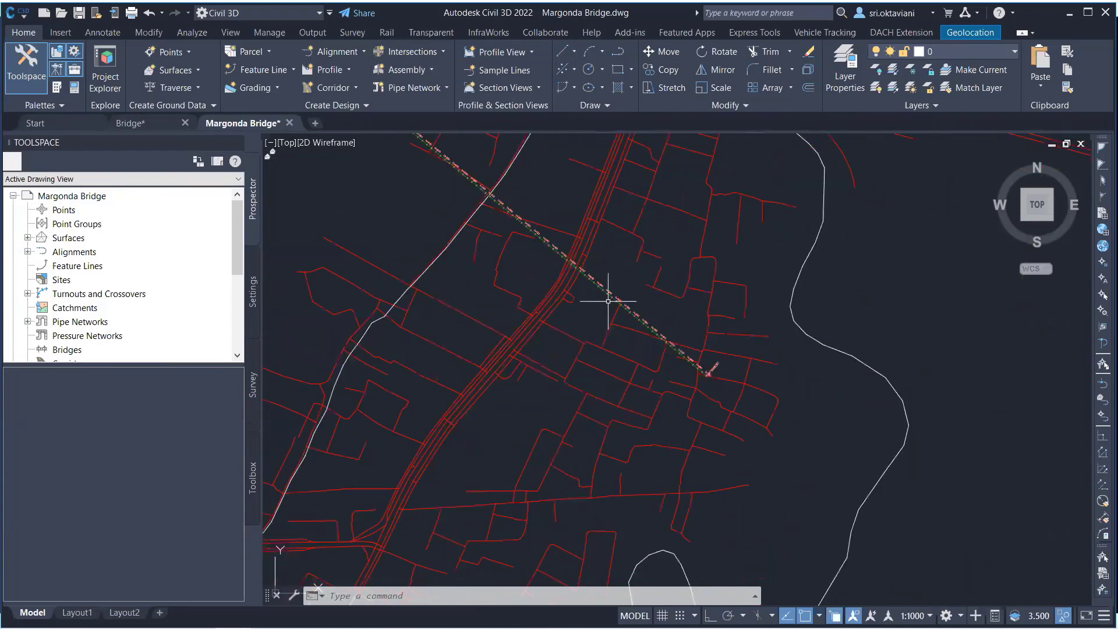
{"action": "scroll", "coordinate": [578, 278], "scroll_direction": "up", "scroll_amount": 1}
{"action": "mouse_move", "coordinate": [578, 279]}
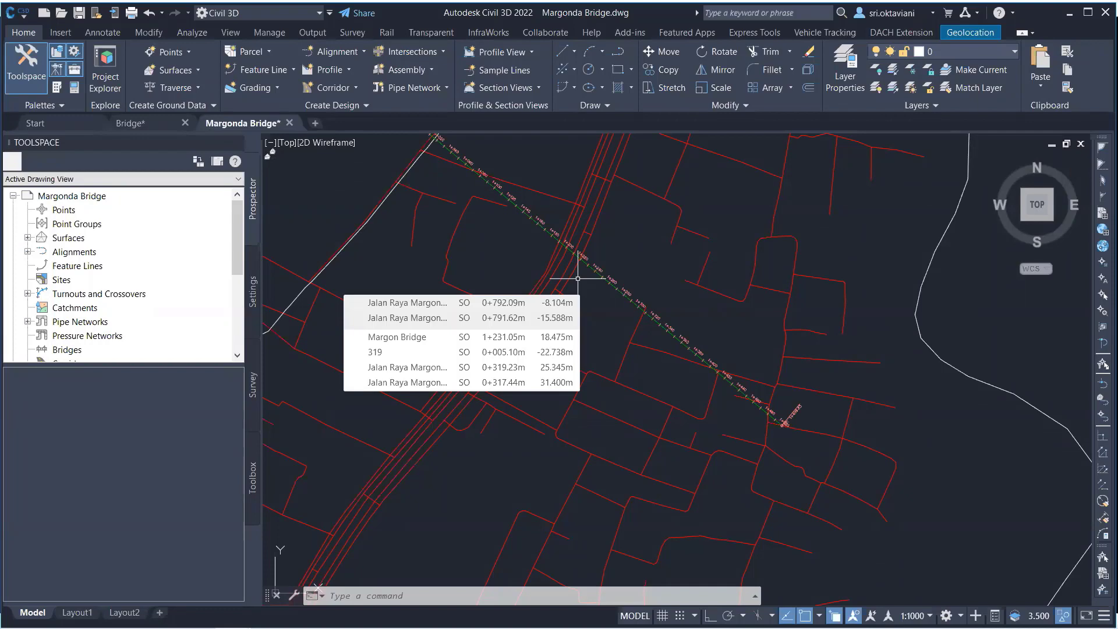
{"action": "scroll", "coordinate": [617, 285], "scroll_direction": "up", "scroll_amount": 5}
{"action": "scroll", "coordinate": [605, 307], "scroll_direction": "down", "scroll_amount": 6}
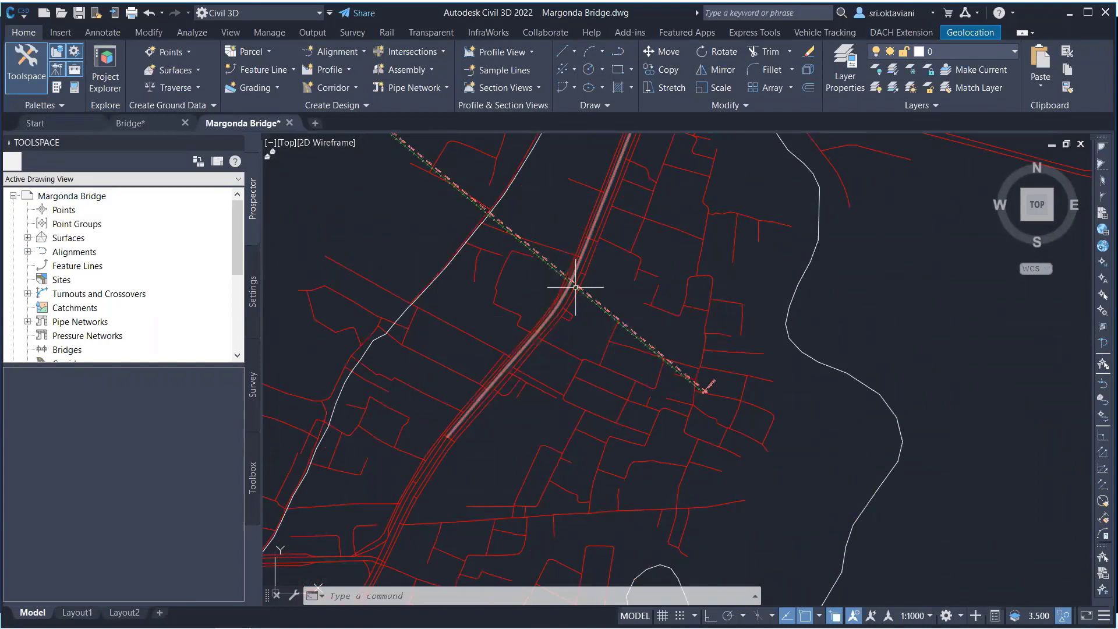
{"action": "scroll", "coordinate": [581, 299], "scroll_direction": "up", "scroll_amount": 4}
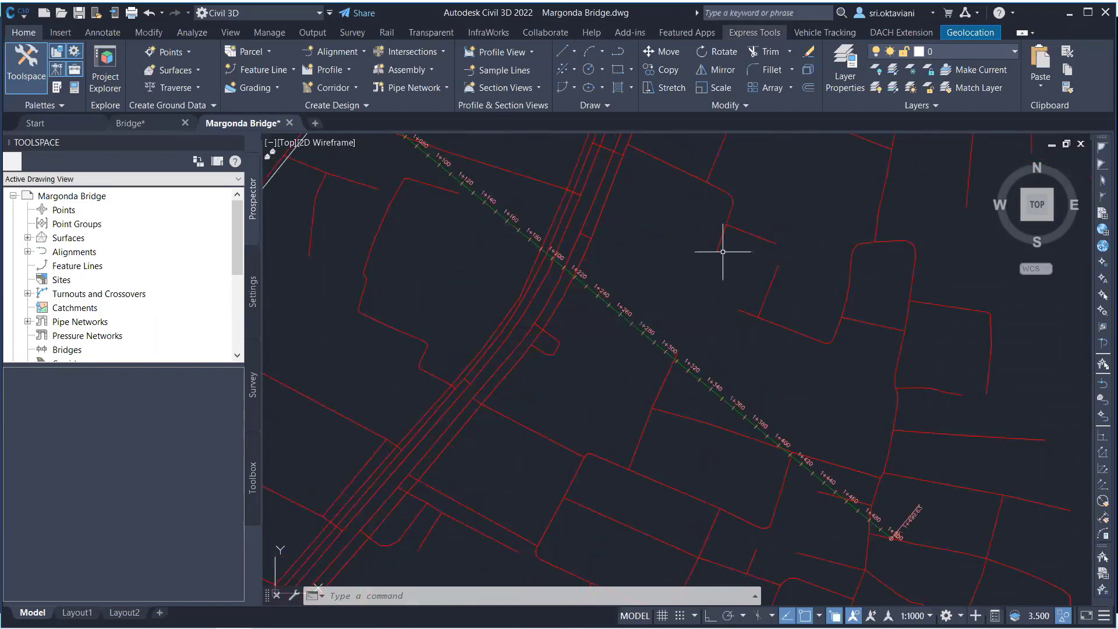
{"action": "scroll", "coordinate": [641, 274], "scroll_direction": "down", "scroll_amount": 4}
{"action": "scroll", "coordinate": [444, 304], "scroll_direction": "up", "scroll_amount": 1}
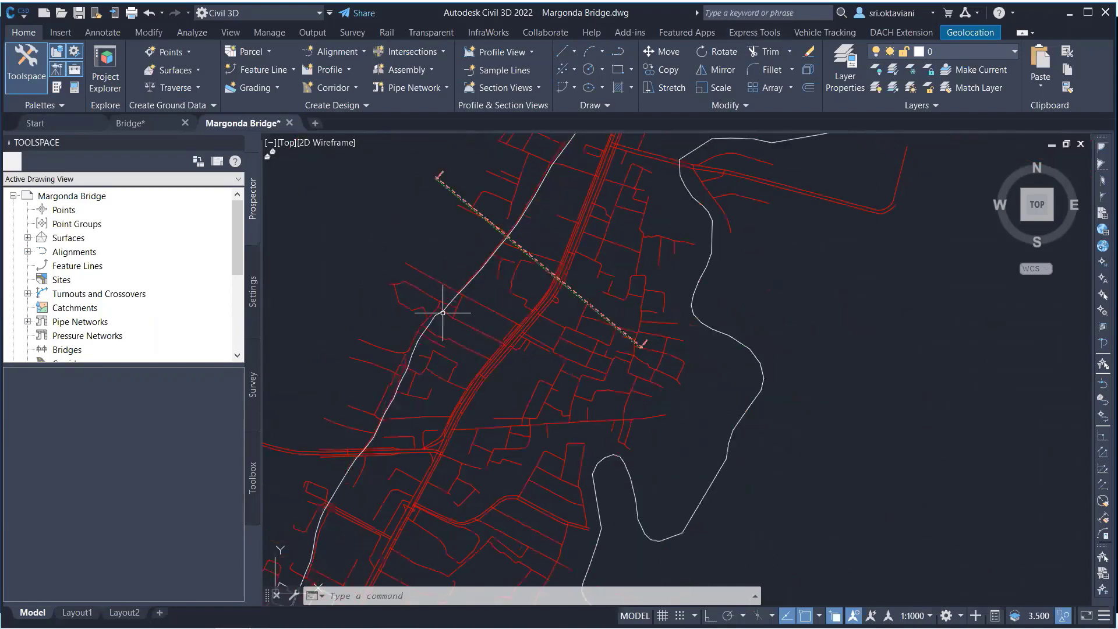
{"action": "scroll", "coordinate": [464, 342], "scroll_direction": "down", "scroll_amount": 2}
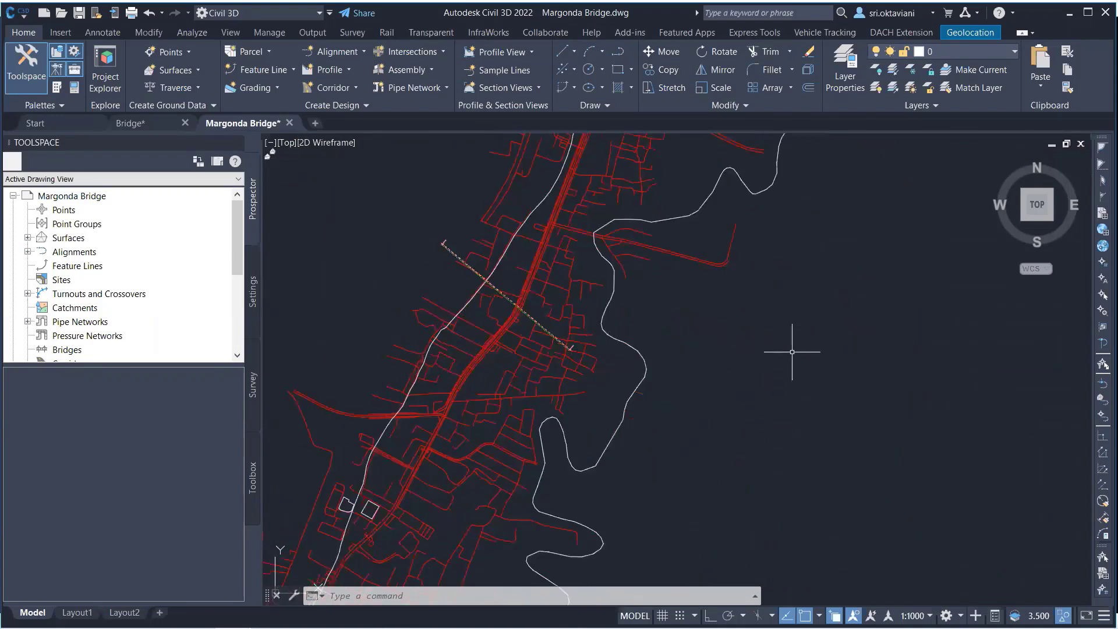
{"action": "middle_click_drag", "start_coordinate": [792, 352], "coordinate": [657, 446]}
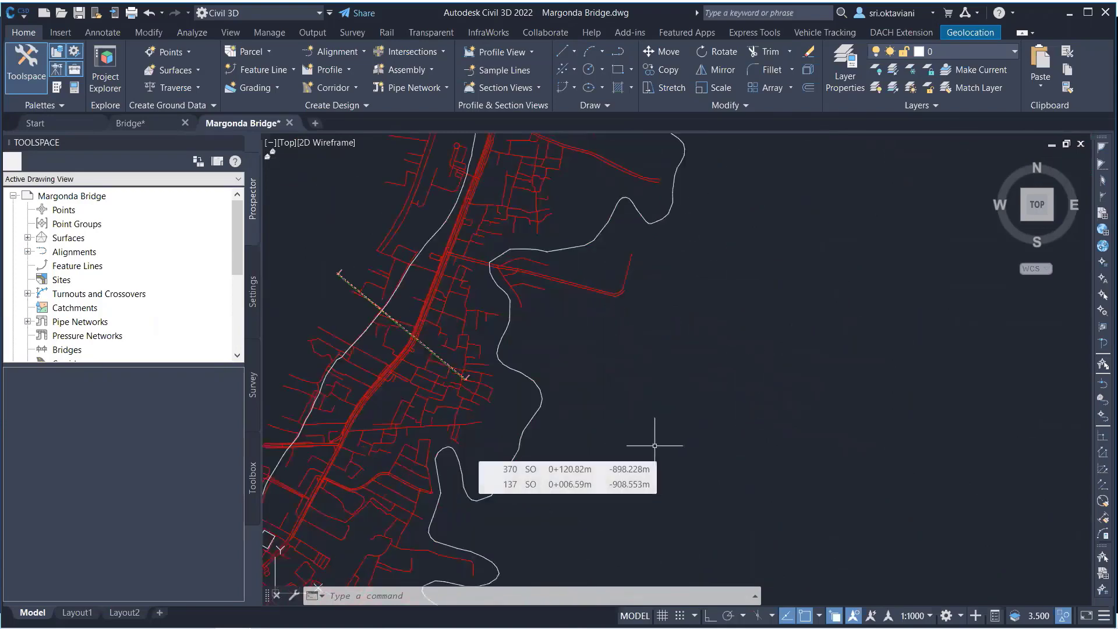
{"action": "scroll", "coordinate": [654, 445], "scroll_direction": "down", "scroll_amount": 2}
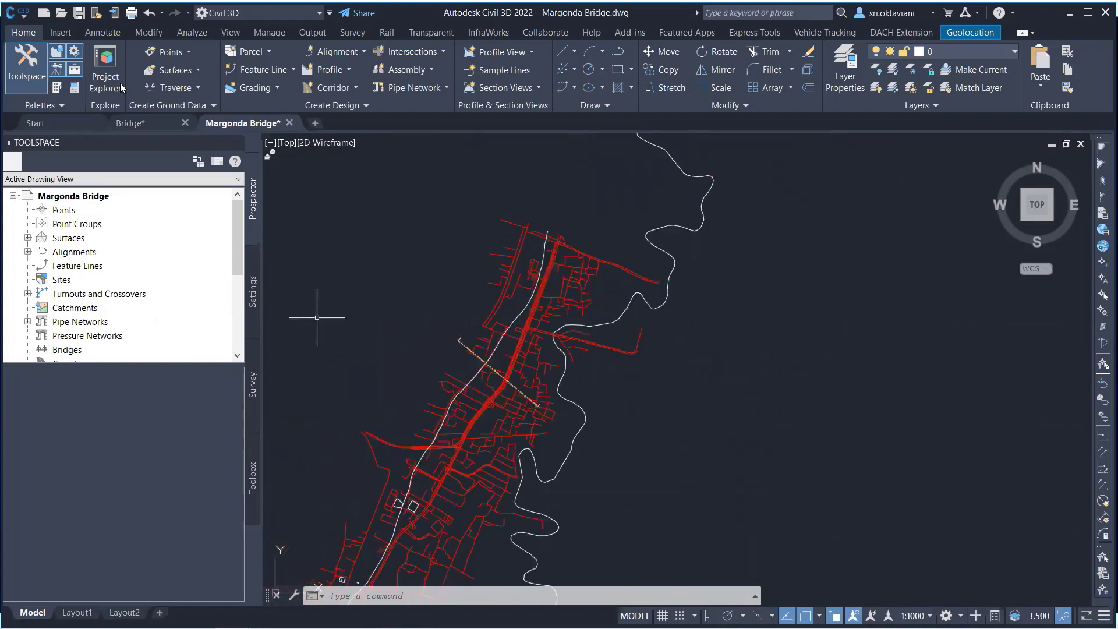
Switch to the Bridge drawing and copy the whole Bridge Alignment profile view with its labels to the clipboard.
{"action": "left_click", "coordinate": [130, 123]}
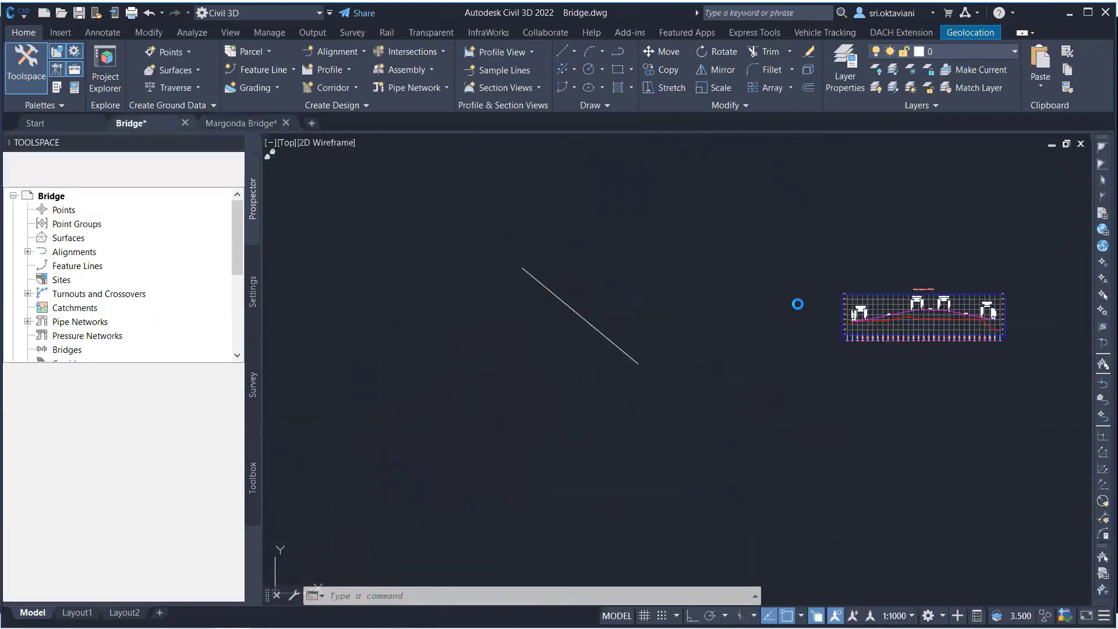
{"action": "mouse_move", "coordinate": [1080, 259]}
{"action": "middle_mouse_down"}
{"action": "mouse_move", "coordinate": [1025, 225]}
{"action": "mouse_move", "coordinate": [941, 246]}
{"action": "middle_mouse_up"}
{"action": "scroll", "coordinate": [734, 298], "scroll_direction": "up", "scroll_amount": 2}
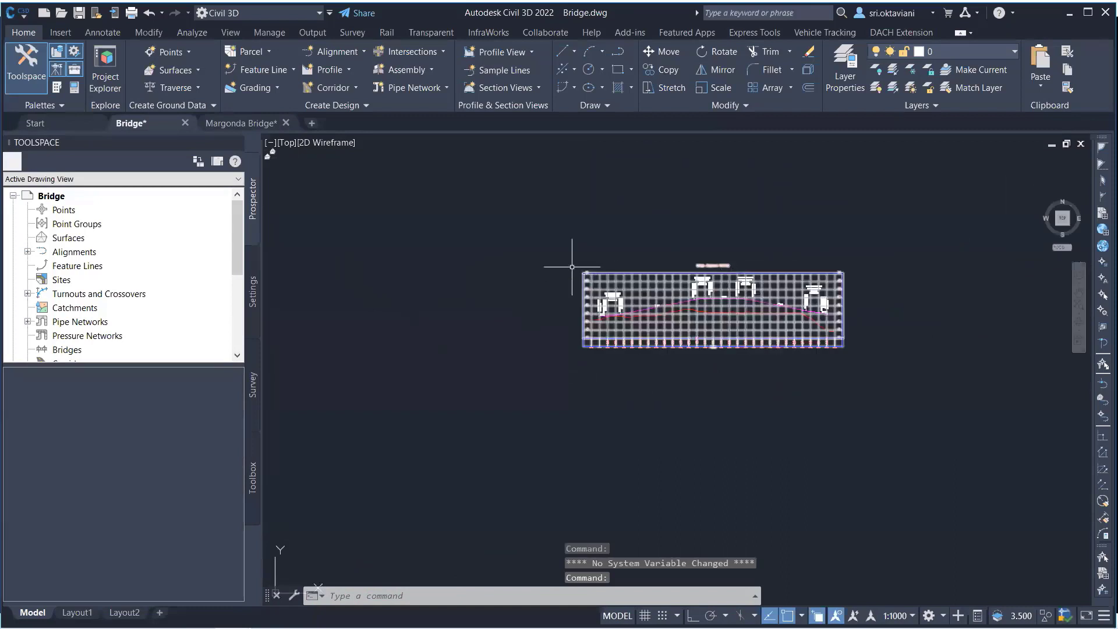
{"action": "left_click", "coordinate": [541, 220]}
{"action": "left_click", "coordinate": [912, 388]}
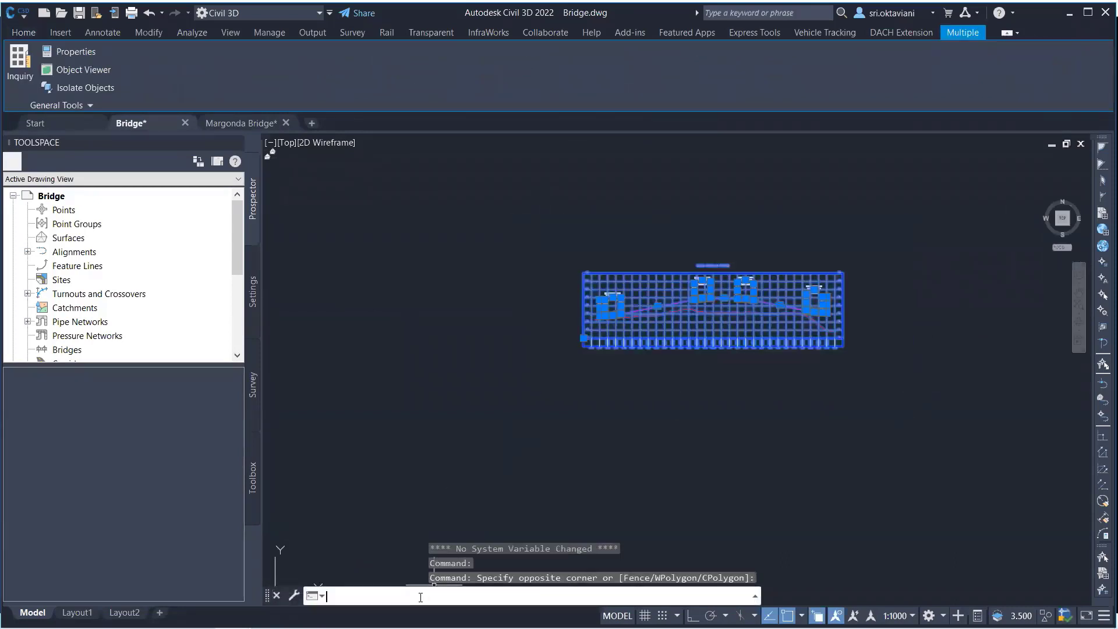
{"action": "type", "text": "co"}
{"action": "key", "text": "Return"}
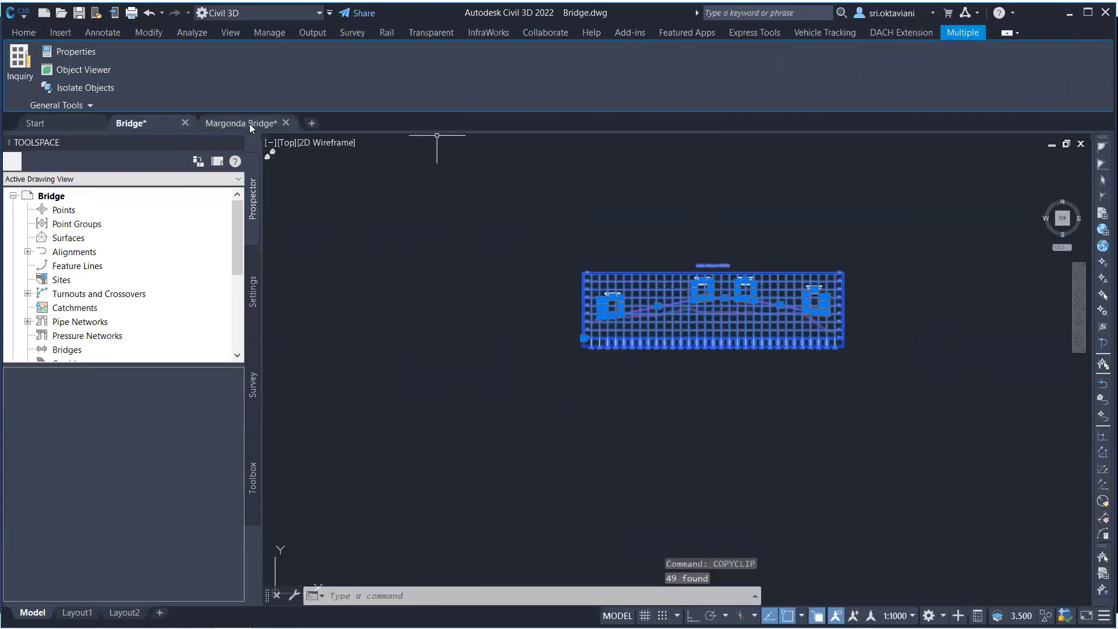
Paste the copied Bridge Alignment profile into the Margonda Bridge drawing, in the empty area east of the road network.
{"action": "left_click", "coordinate": [276, 124]}
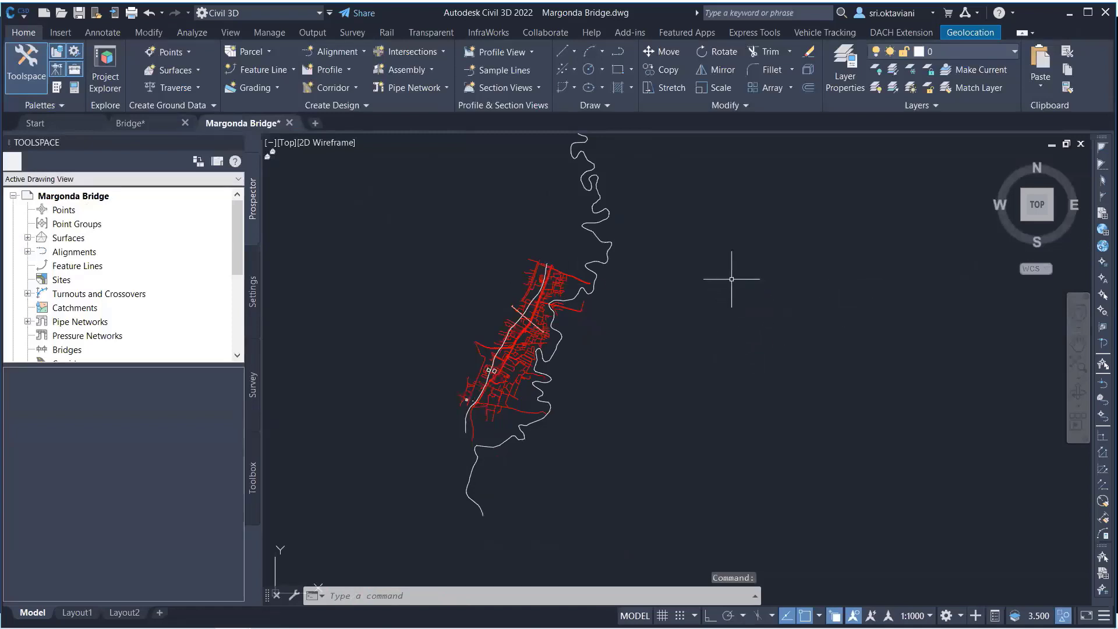
{"action": "left_click", "coordinate": [1040, 82]}
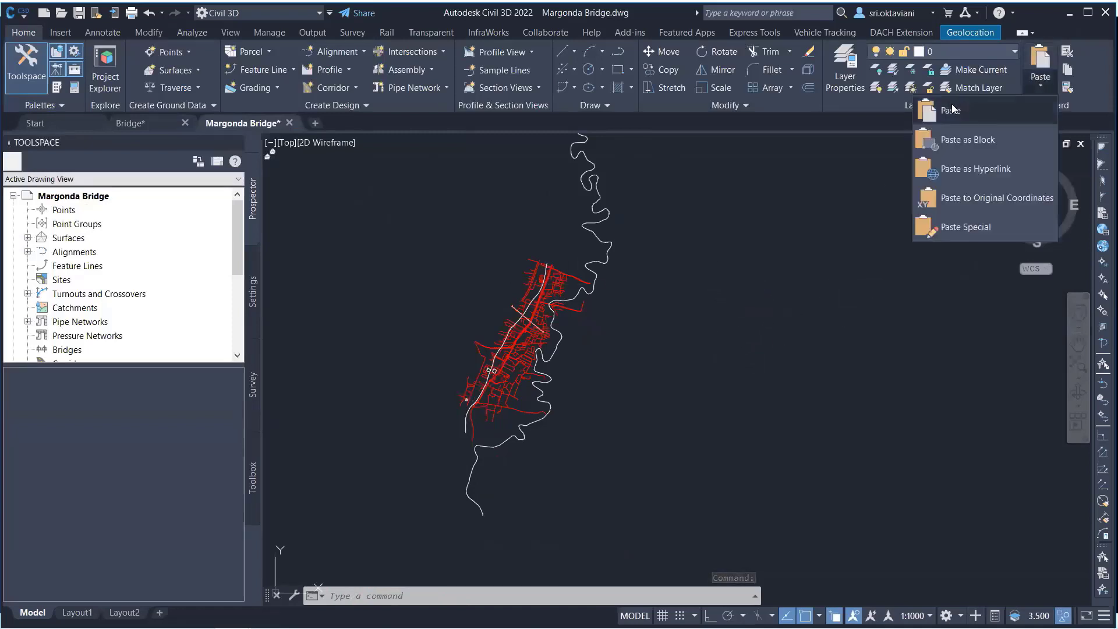
{"action": "left_click", "coordinate": [952, 110]}
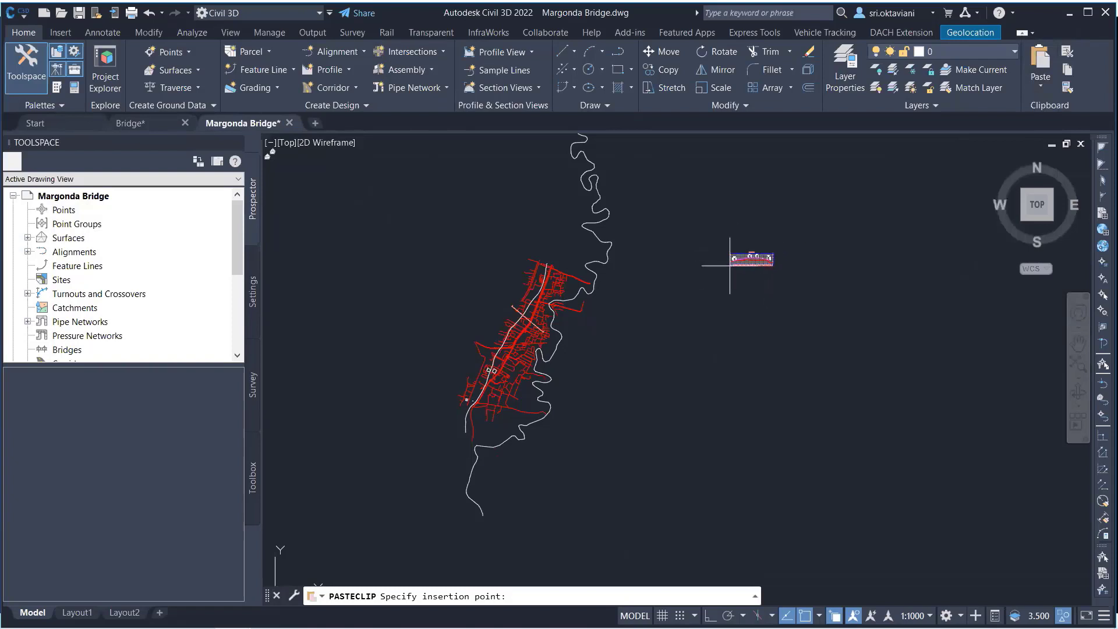
{"action": "scroll", "coordinate": [757, 276], "scroll_direction": "down", "scroll_amount": 1}
{"action": "scroll", "coordinate": [758, 265], "scroll_direction": "up", "scroll_amount": 1}
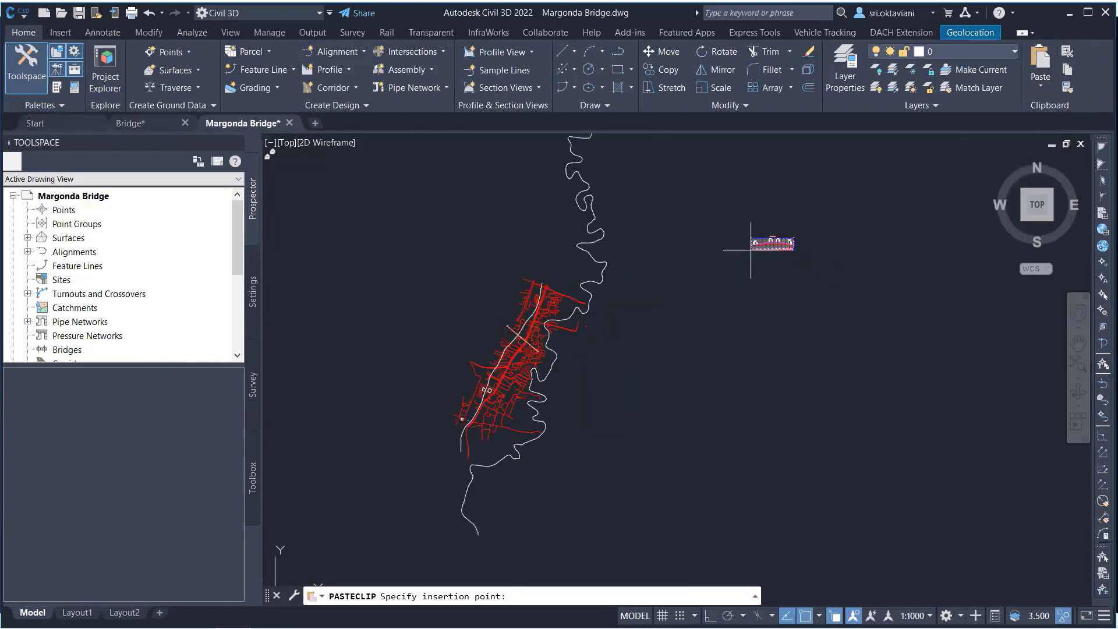
{"action": "left_click", "coordinate": [780, 428]}
{"action": "scroll", "coordinate": [822, 432], "scroll_direction": "up", "scroll_amount": 3}
{"action": "scroll", "coordinate": [795, 425], "scroll_direction": "up", "scroll_amount": 4}
{"action": "scroll", "coordinate": [788, 324], "scroll_direction": "down", "scroll_amount": 8}
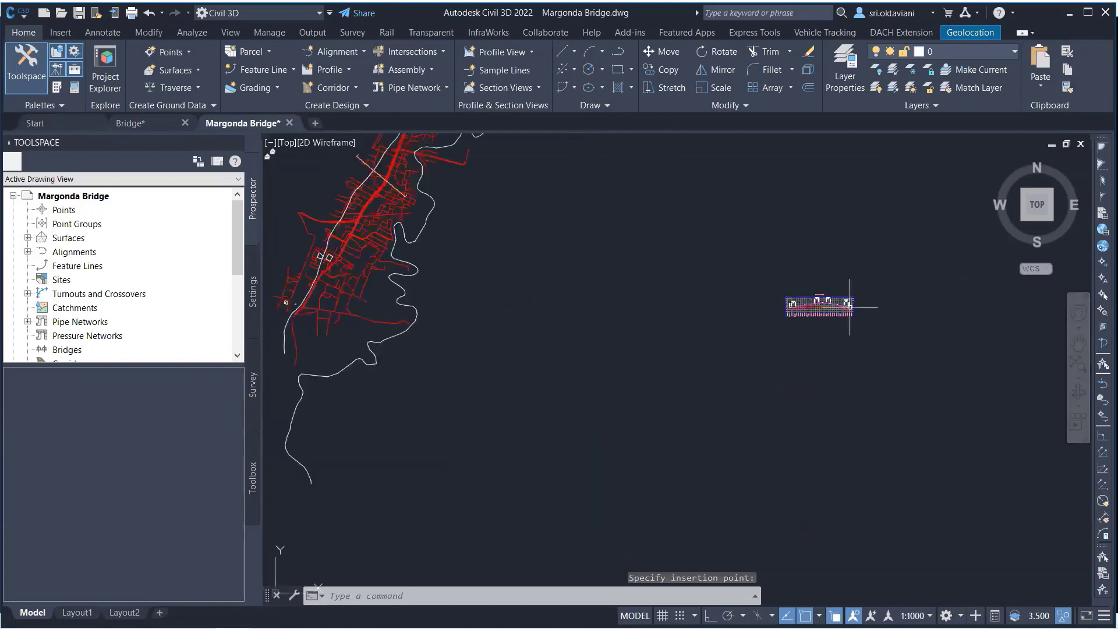
Start a profile view for the Margon Bridge alignment and set its name template to the Parent Alignment field only.
{"action": "scroll", "coordinate": [504, 315], "scroll_direction": "up", "scroll_amount": 6}
{"action": "scroll", "coordinate": [492, 298], "scroll_direction": "up", "scroll_amount": 6}
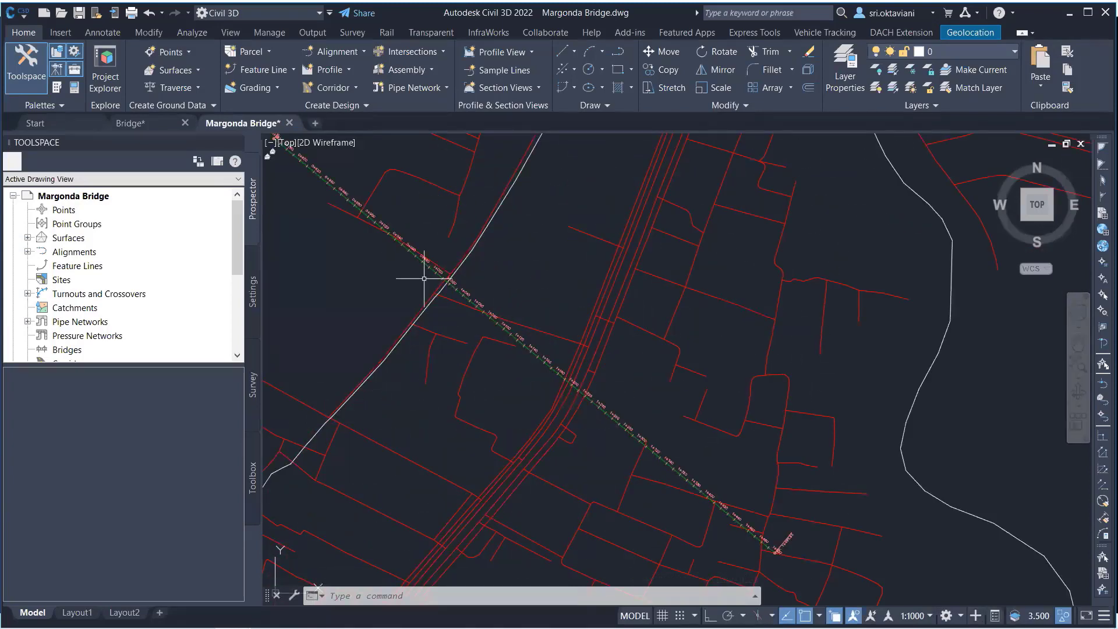
{"action": "scroll", "coordinate": [499, 320], "scroll_direction": "up", "scroll_amount": 5}
{"action": "scroll", "coordinate": [478, 317], "scroll_direction": "down", "scroll_amount": 3}
{"action": "left_click", "coordinate": [476, 314]}
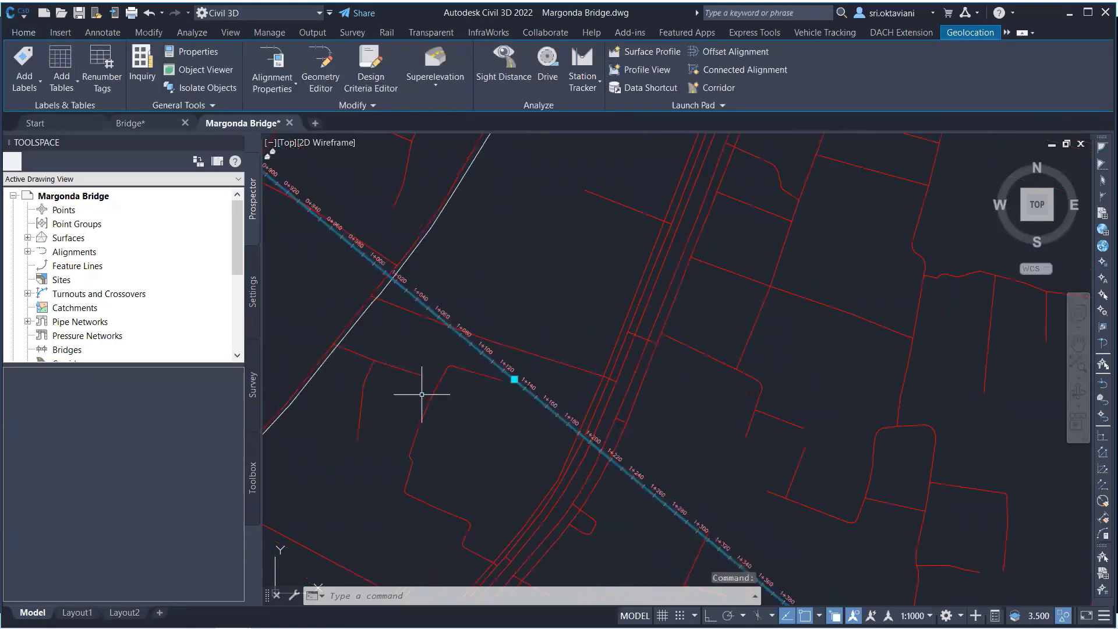
{"action": "scroll", "coordinate": [481, 355], "scroll_direction": "down", "scroll_amount": 3}
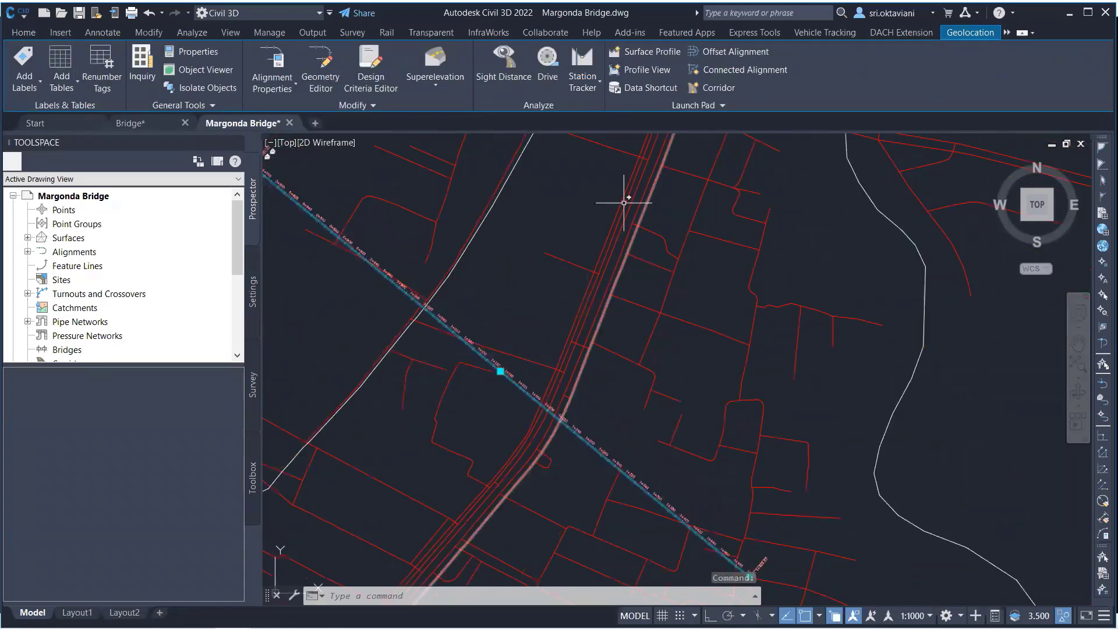
{"action": "left_click", "coordinate": [643, 71]}
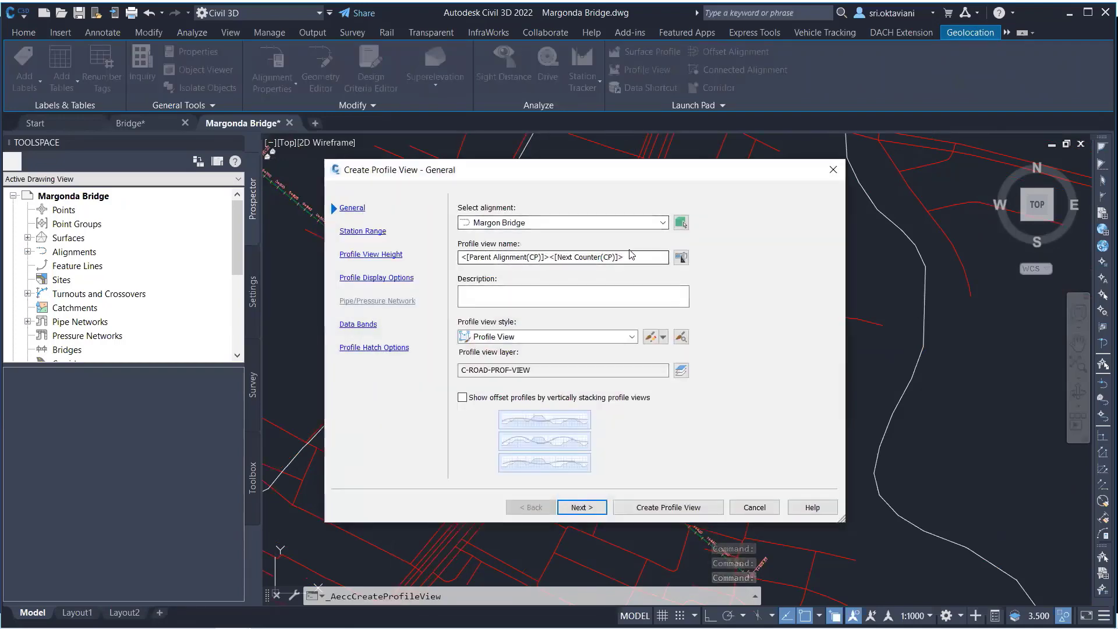
{"action": "left_click", "coordinate": [681, 257]}
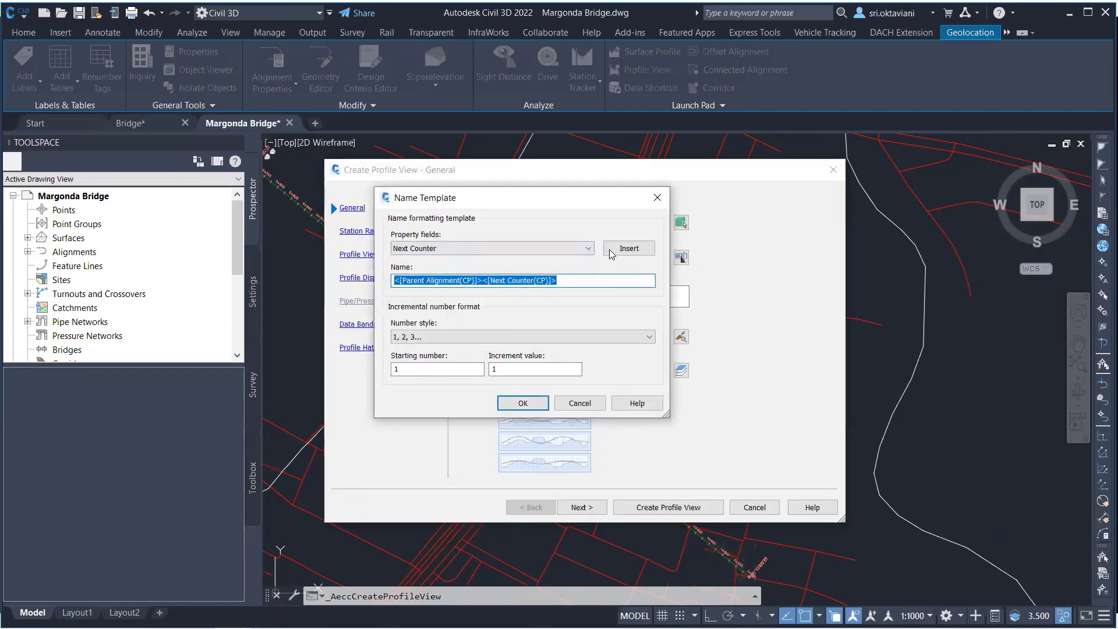
{"action": "left_click", "coordinate": [589, 248]}
{"action": "left_click", "coordinate": [576, 269]}
{"action": "left_click", "coordinate": [610, 251]}
{"action": "left_click", "coordinate": [522, 402]}
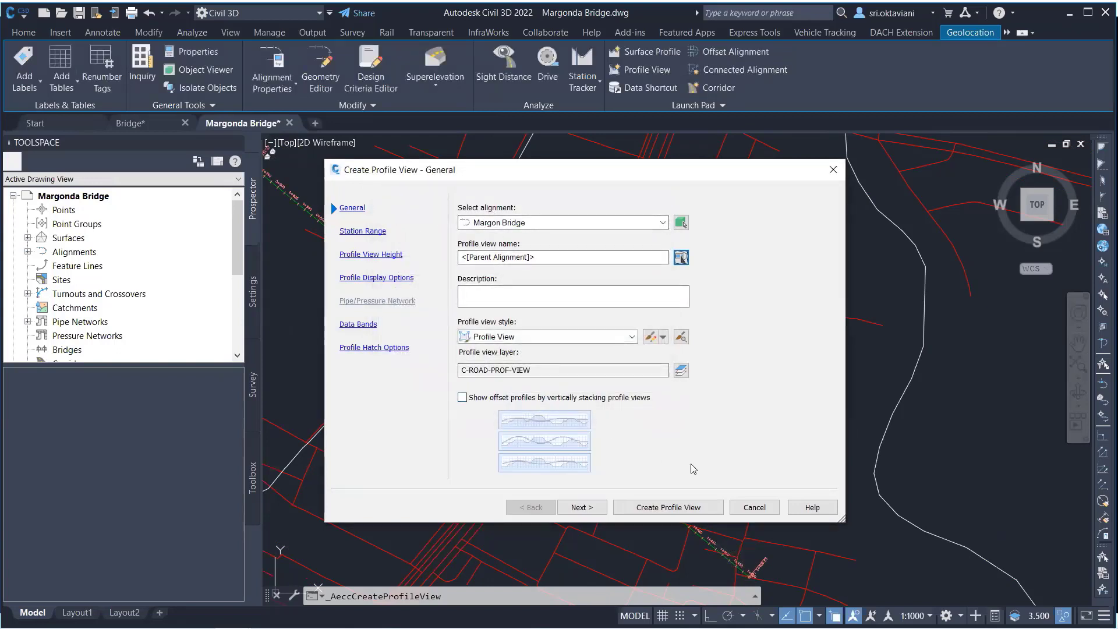
Create the profile view with the remaining default options and place it below and to the east of the pasted profile.
{"action": "left_click", "coordinate": [650, 509]}
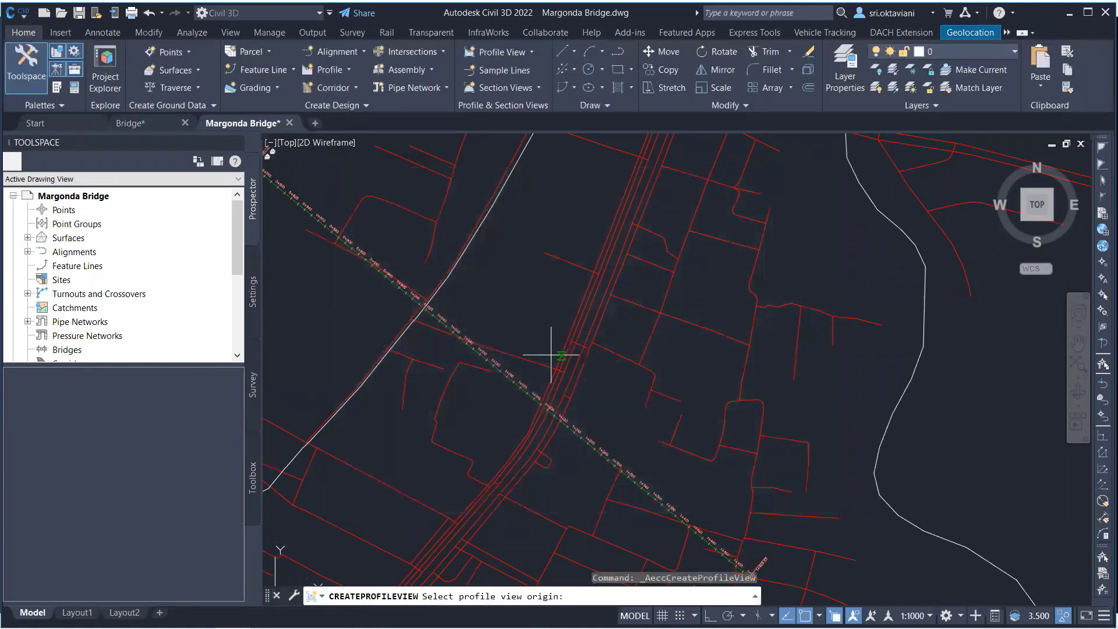
{"action": "scroll", "coordinate": [794, 392], "scroll_direction": "down", "scroll_amount": 6}
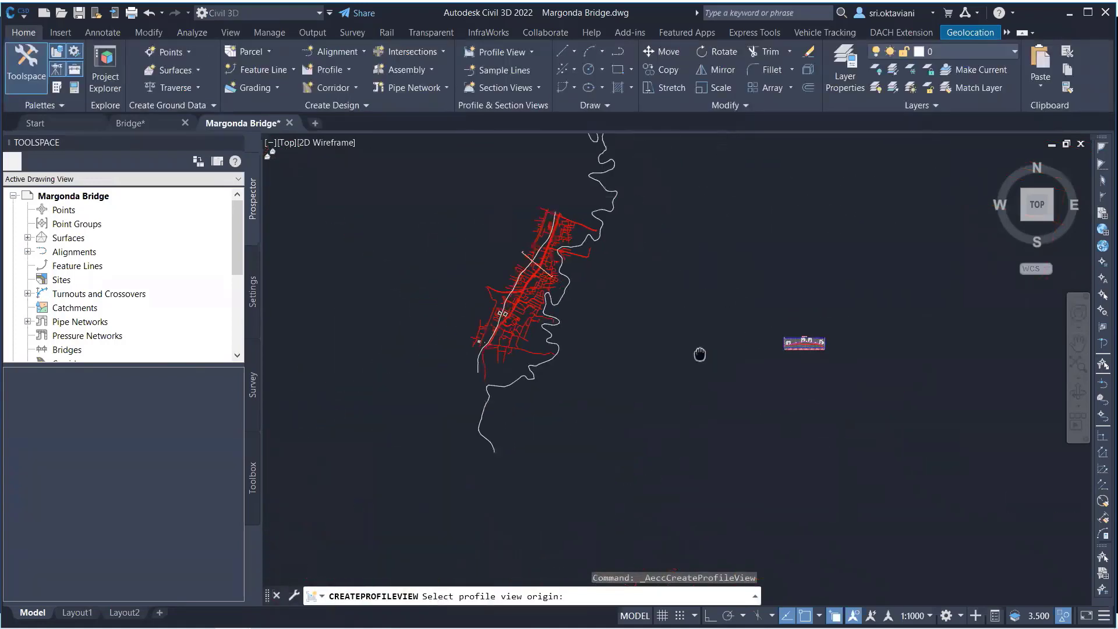
{"action": "left_click", "coordinate": [845, 400]}
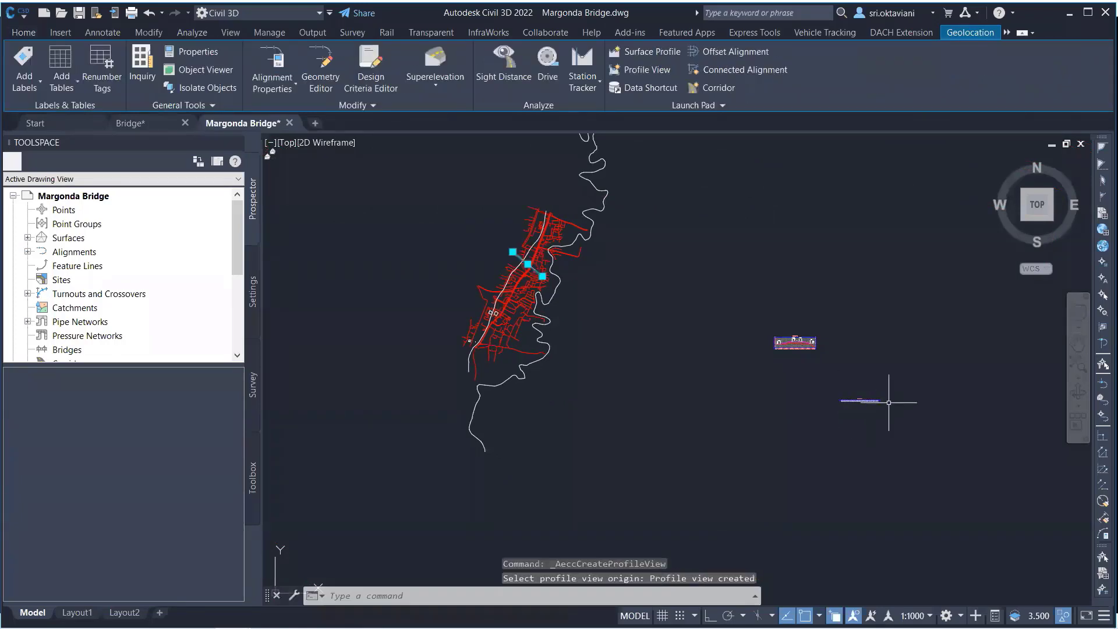
{"action": "scroll", "coordinate": [815, 408], "scroll_direction": "up", "scroll_amount": 5}
{"action": "key", "text": "Escape"}
{"action": "scroll", "coordinate": [789, 314], "scroll_direction": "down", "scroll_amount": 5}
{"action": "scroll", "coordinate": [793, 340], "scroll_direction": "up", "scroll_amount": 5}
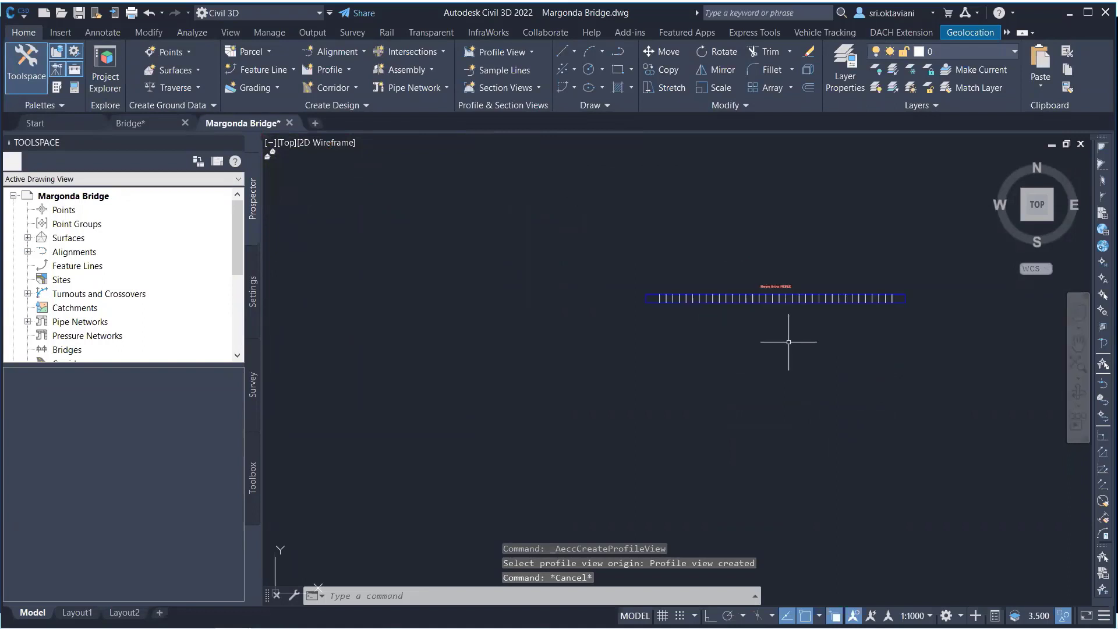
Compare the new Margon Bridge profile view with the pasted Bridge Alignment profile's ground line, design line, PVI labels and elevation grid.
{"action": "scroll", "coordinate": [757, 340], "scroll_direction": "up", "scroll_amount": 4}
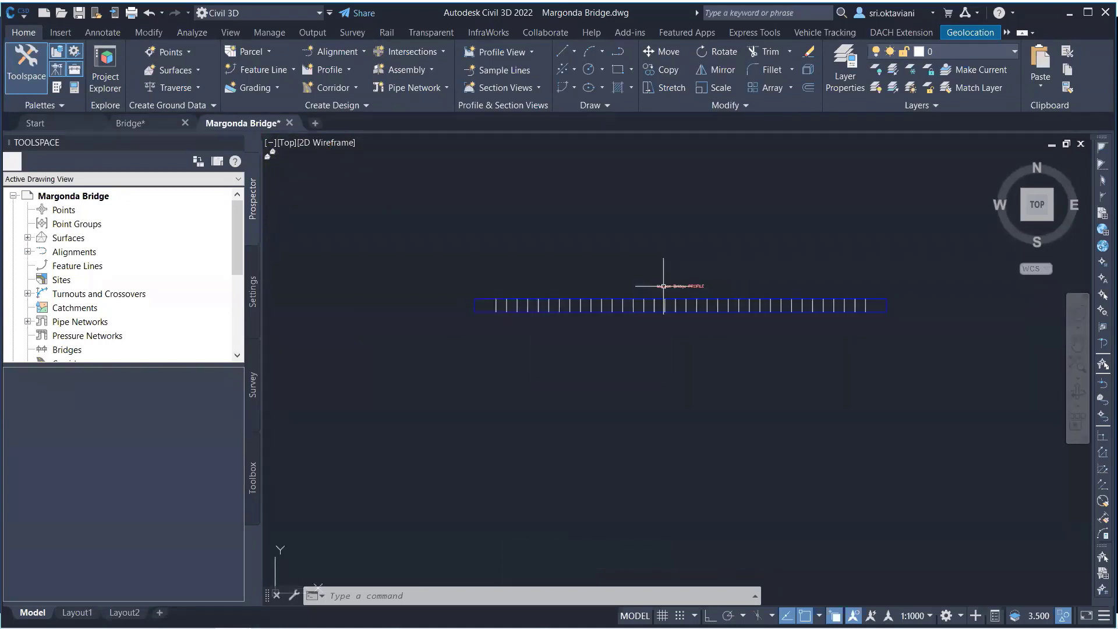
{"action": "mouse_move", "coordinate": [785, 300]}
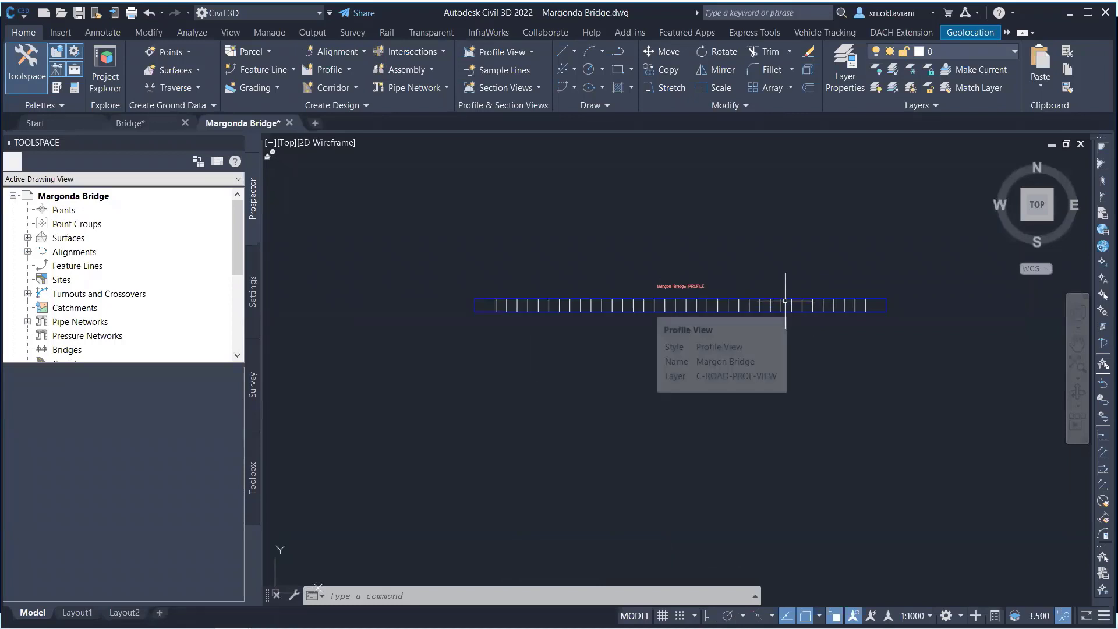
{"action": "scroll", "coordinate": [668, 364], "scroll_direction": "down", "scroll_amount": 5}
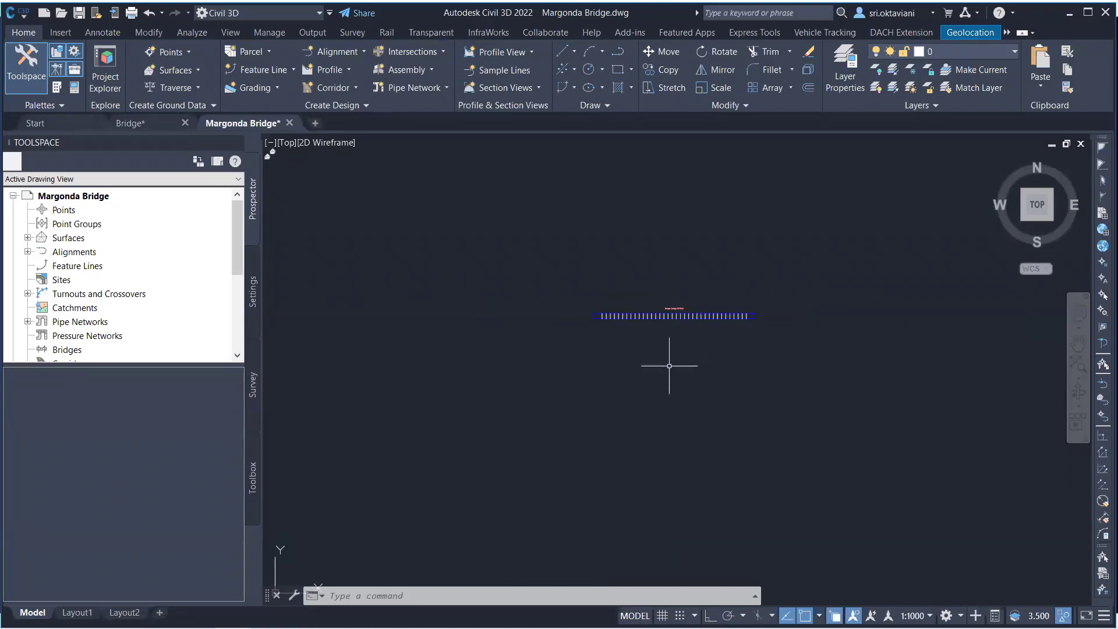
{"action": "scroll", "coordinate": [638, 349], "scroll_direction": "up", "scroll_amount": 5}
{"action": "scroll", "coordinate": [654, 365], "scroll_direction": "down", "scroll_amount": 5}
{"action": "scroll", "coordinate": [659, 361], "scroll_direction": "up", "scroll_amount": 2}
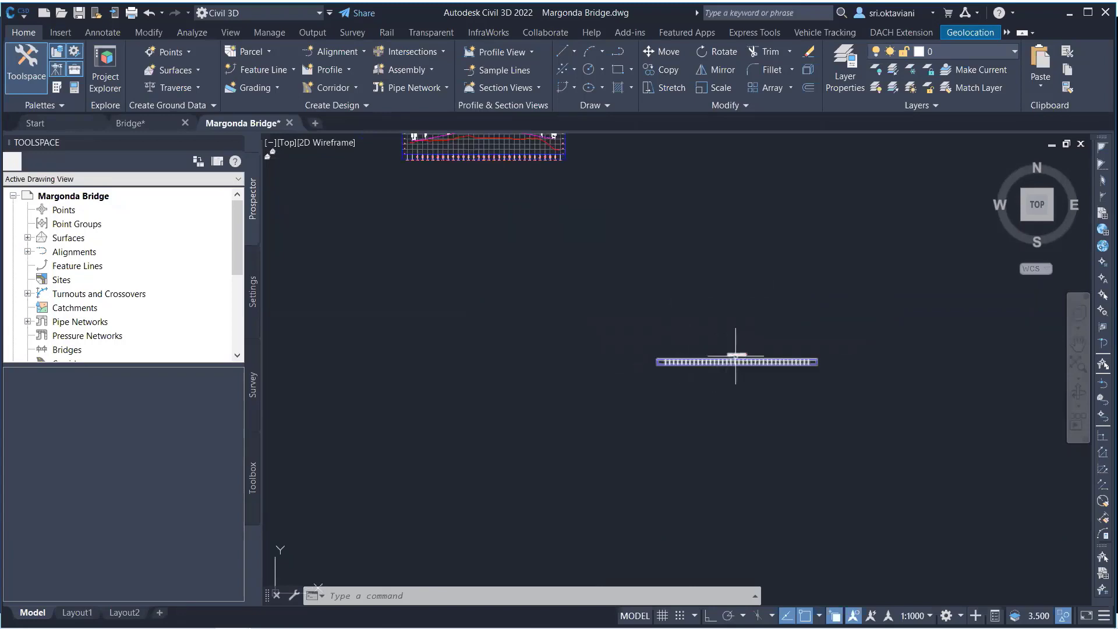
{"action": "scroll", "coordinate": [717, 366], "scroll_direction": "down", "scroll_amount": 4}
{"action": "scroll", "coordinate": [670, 259], "scroll_direction": "up", "scroll_amount": 4}
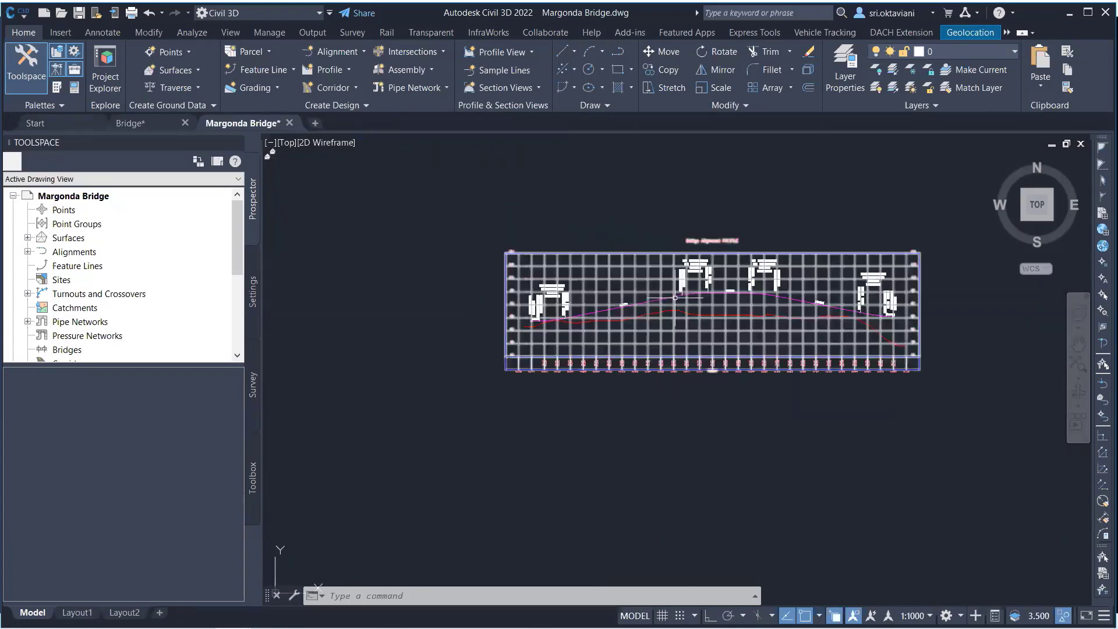
{"action": "scroll", "coordinate": [663, 297], "scroll_direction": "up", "scroll_amount": 2}
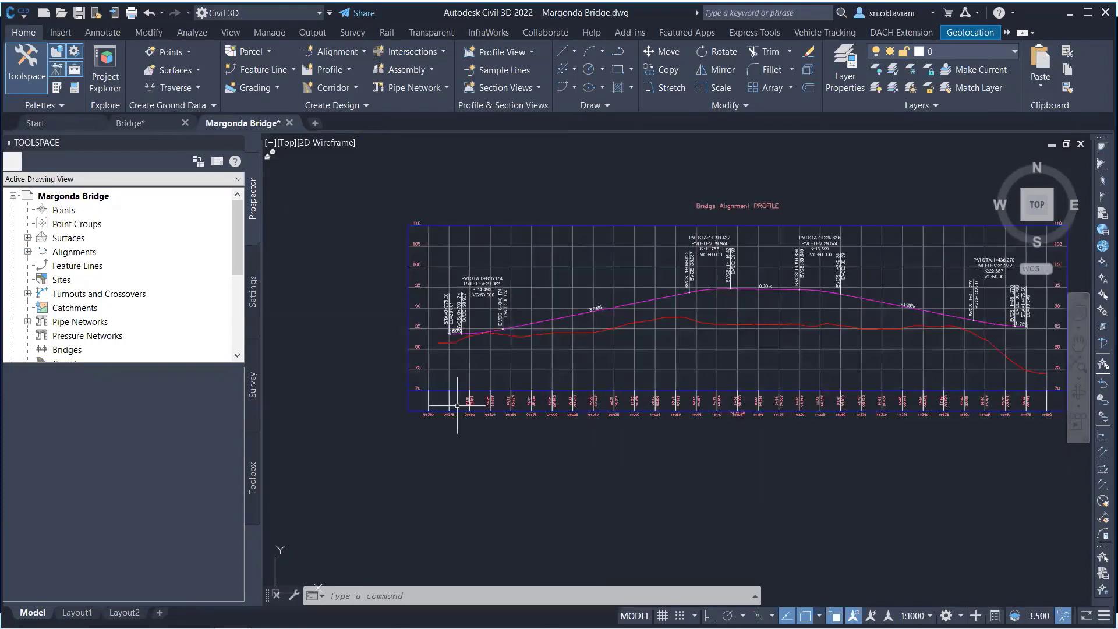
{"action": "scroll", "coordinate": [446, 357], "scroll_direction": "down", "scroll_amount": 2}
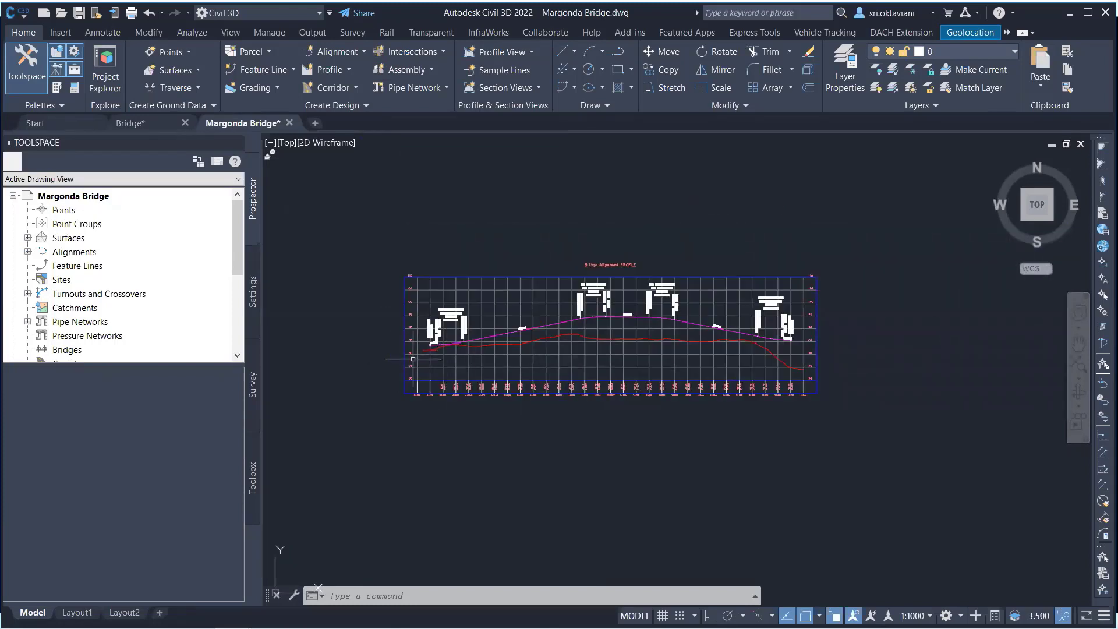
{"action": "scroll", "coordinate": [430, 343], "scroll_direction": "up", "scroll_amount": 2}
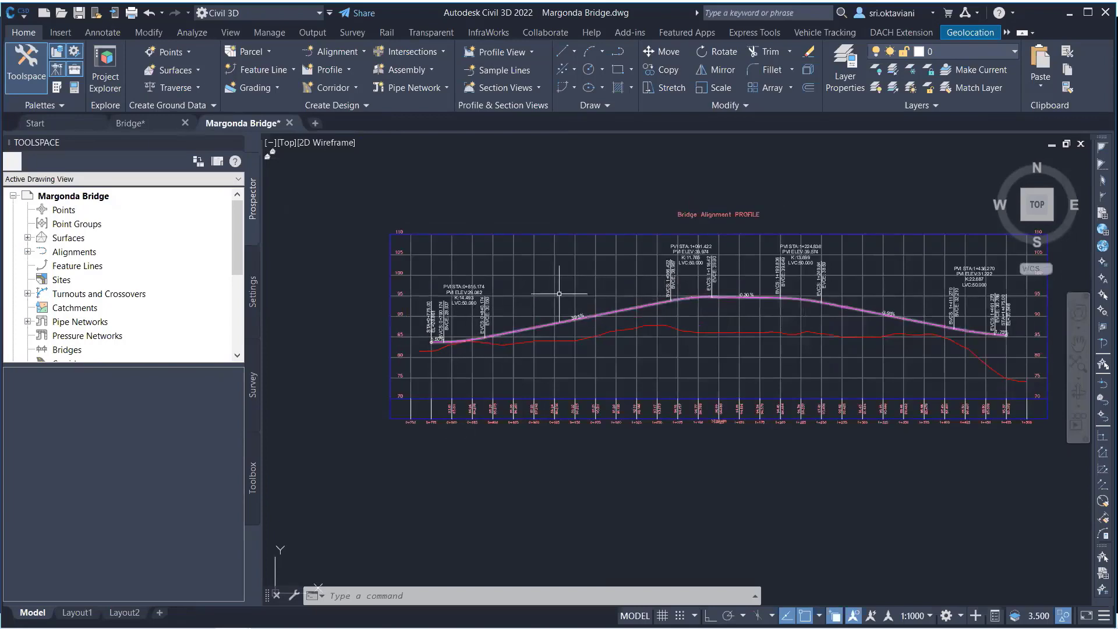
{"action": "scroll", "coordinate": [556, 294], "scroll_direction": "down", "scroll_amount": 2}
{"action": "scroll", "coordinate": [382, 287], "scroll_direction": "down", "scroll_amount": 6}
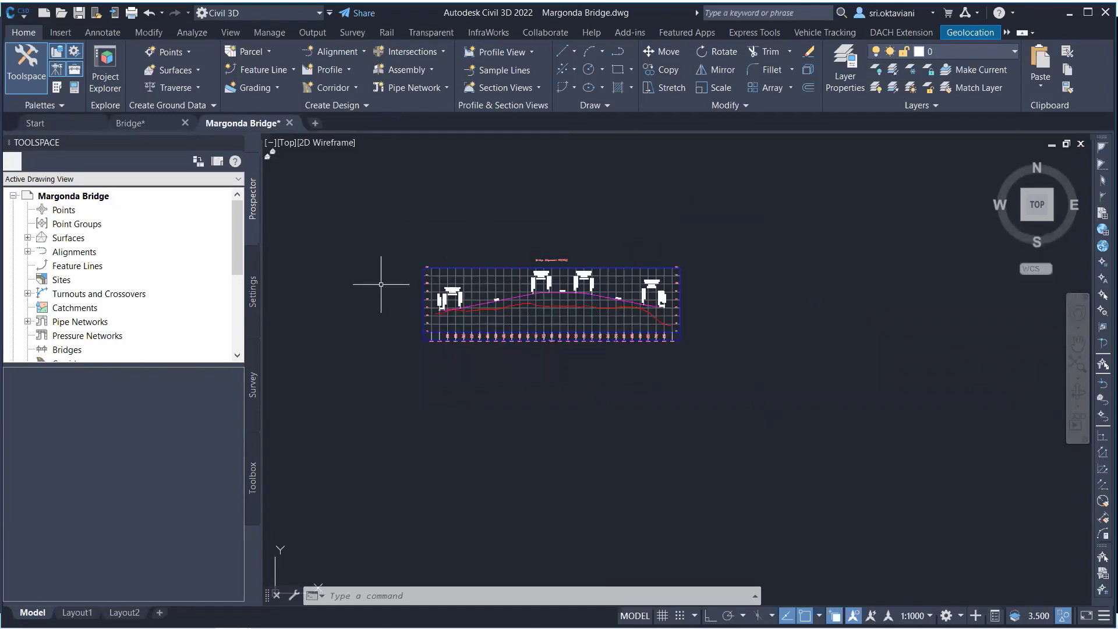
{"action": "middle_click_drag", "start_coordinate": [554, 437], "coordinate": [590, 322]}
{"action": "scroll", "coordinate": [589, 322], "scroll_direction": "up", "scroll_amount": 4}
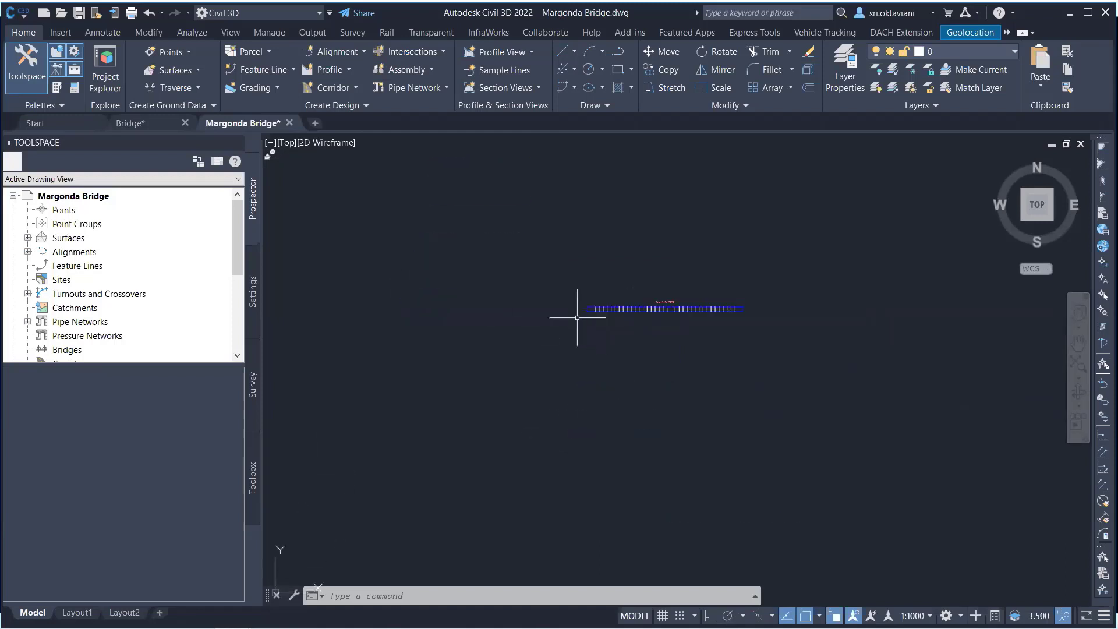
{"action": "middle_click_drag", "start_coordinate": [654, 288], "coordinate": [640, 324]}
{"action": "scroll", "coordinate": [640, 324], "scroll_direction": "down", "scroll_amount": 4}
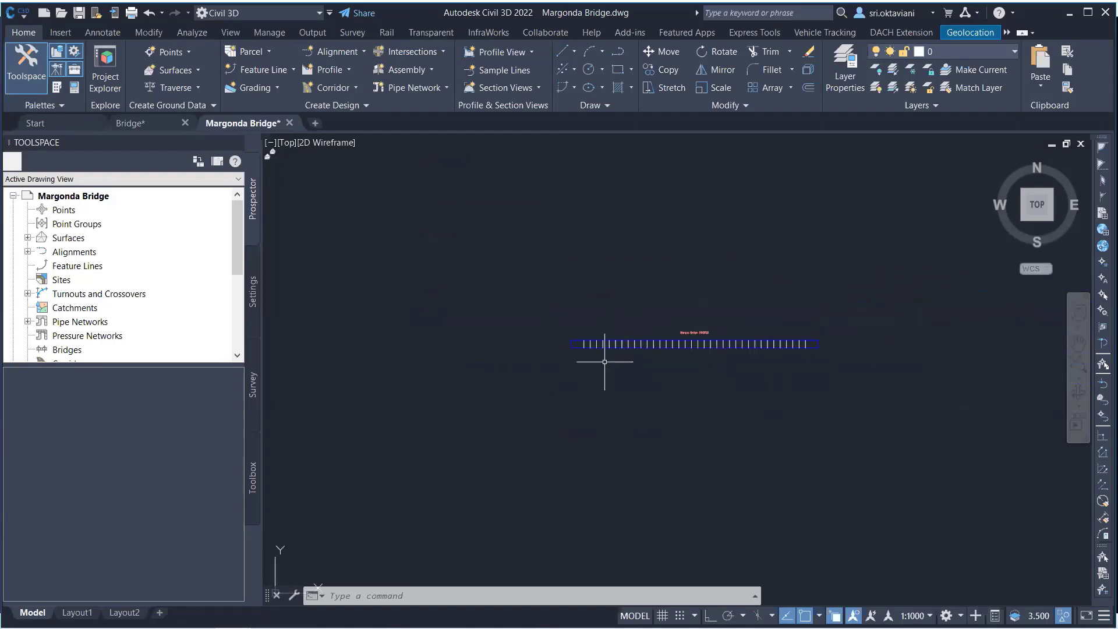
Give the Margon Bridge profile view a user-specified elevation range from 70 m to 110 m in its properties.
{"action": "scroll", "coordinate": [576, 354], "scroll_direction": "up", "scroll_amount": 2}
{"action": "left_click", "coordinate": [577, 336]}
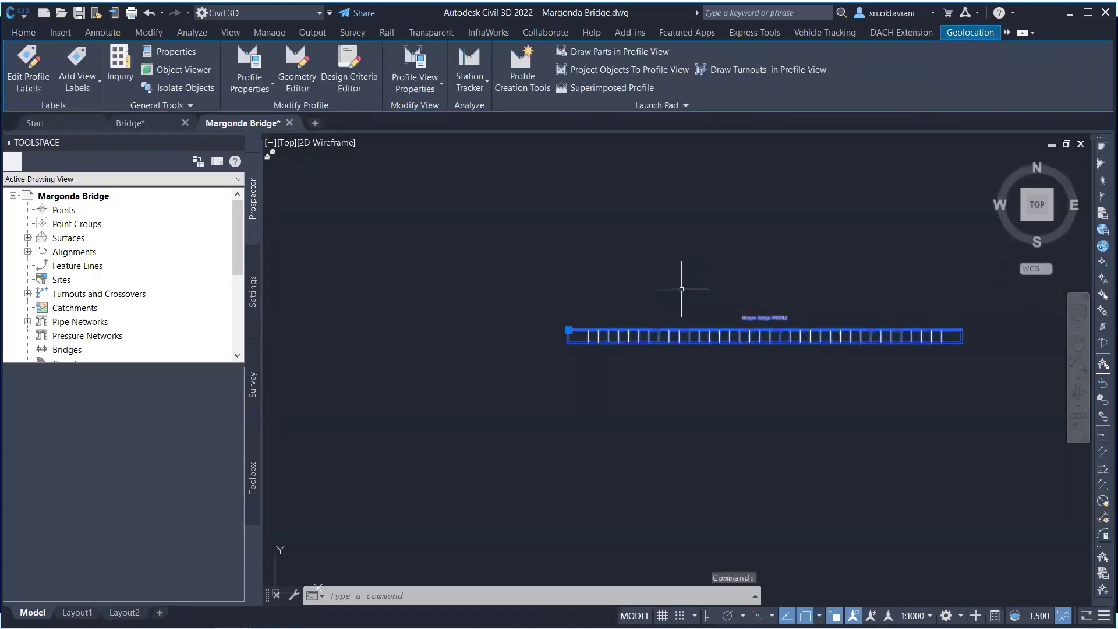
{"action": "right_click", "coordinate": [669, 237]}
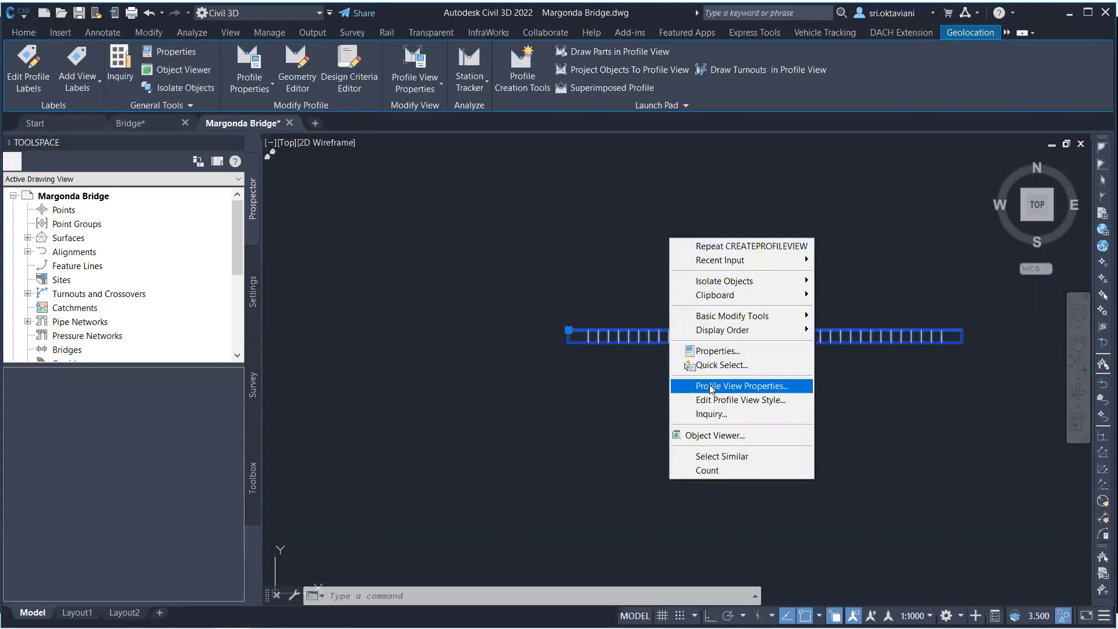
{"action": "left_click", "coordinate": [731, 387]}
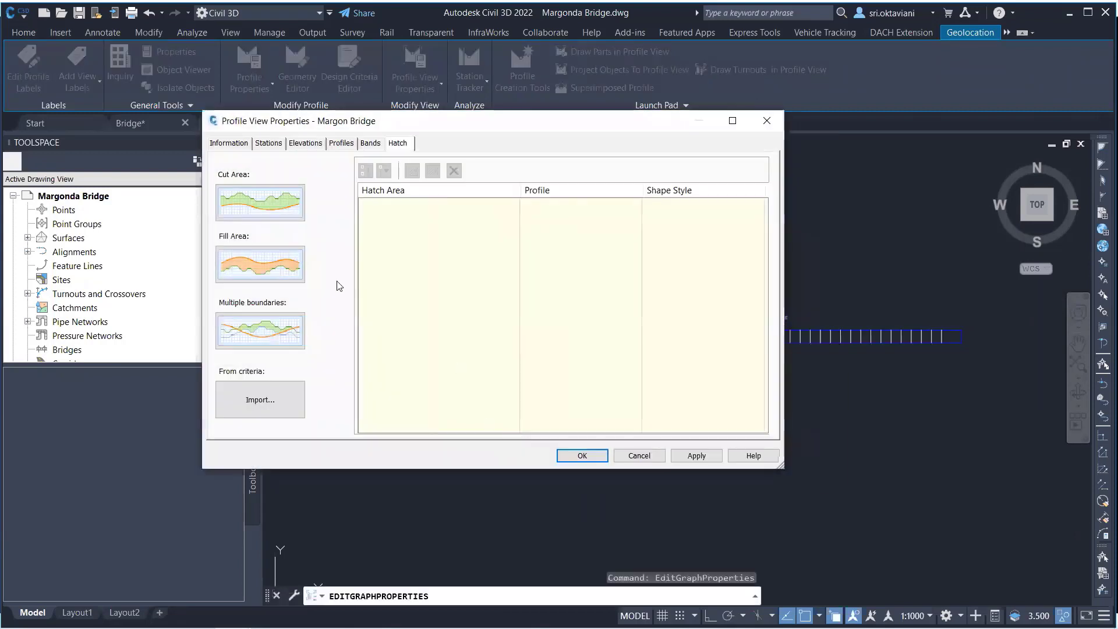
{"action": "left_click", "coordinate": [269, 143]}
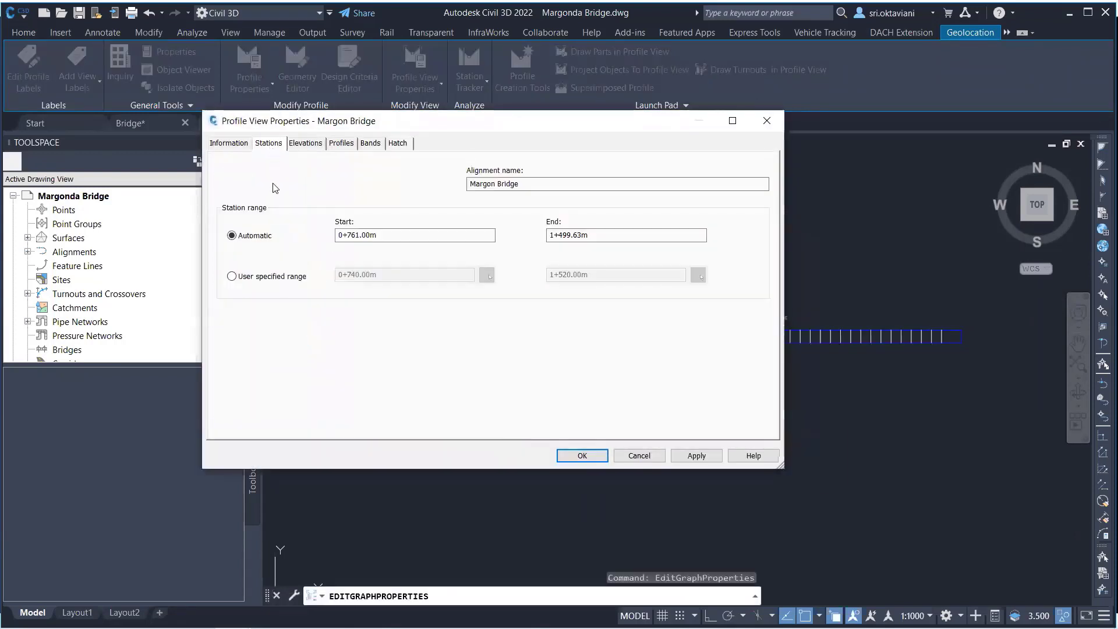
{"action": "left_click", "coordinate": [306, 145]}
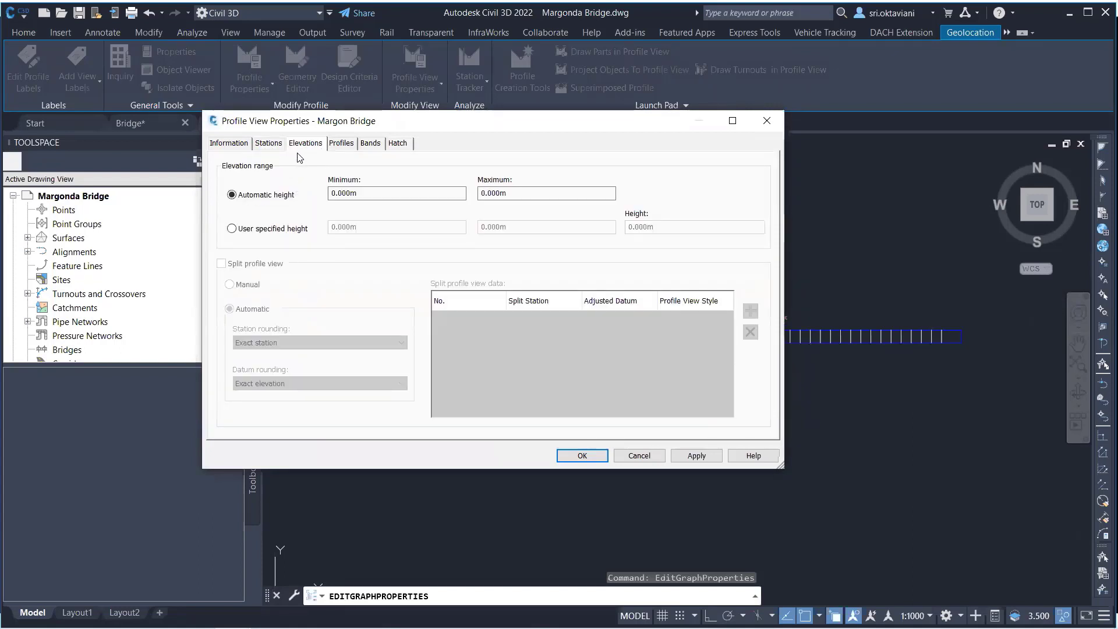
{"action": "left_click", "coordinate": [233, 229]}
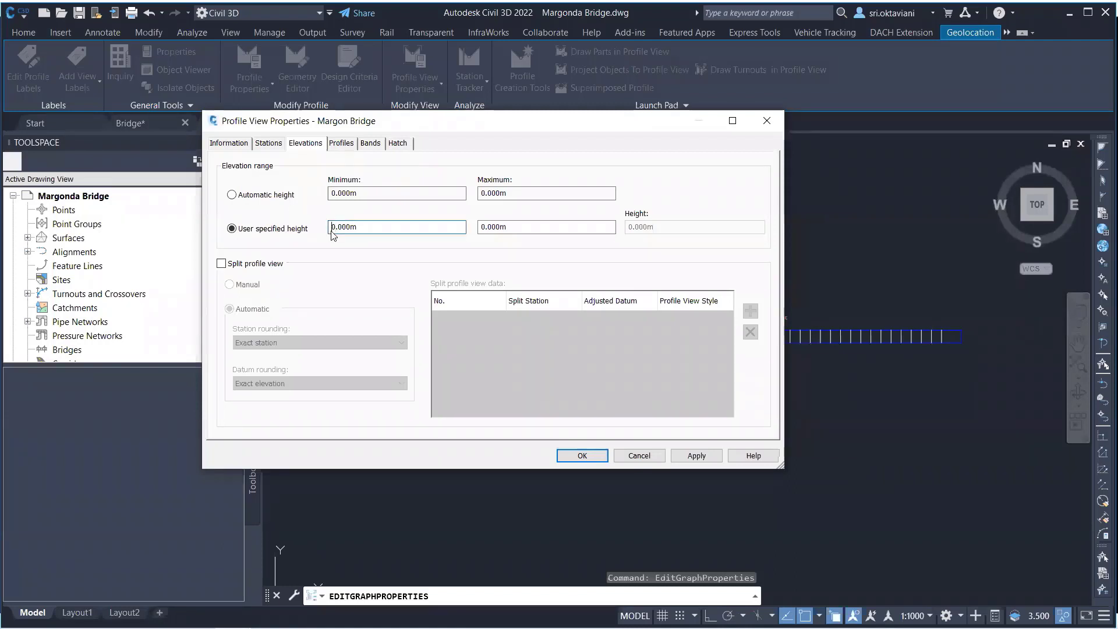
{"action": "type", "text": "7"}
{"action": "left_click", "coordinate": [482, 227]}
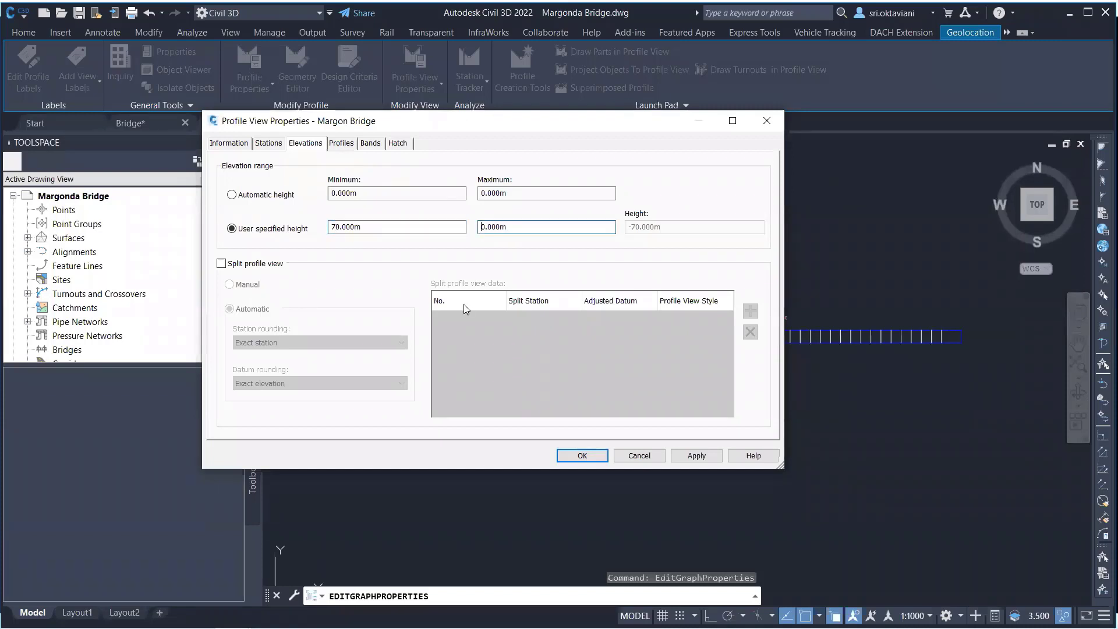
{"action": "type", "text": "11"}
{"action": "left_click", "coordinate": [697, 455]}
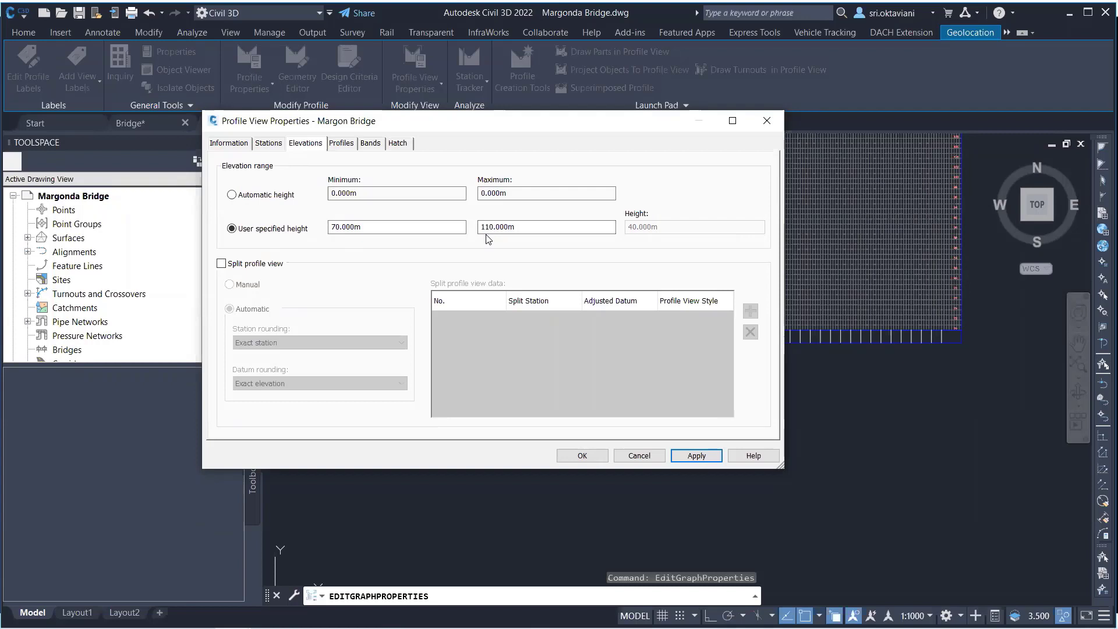
{"action": "left_click", "coordinate": [342, 143]}
{"action": "left_click", "coordinate": [370, 143]}
{"action": "left_click", "coordinate": [398, 144]}
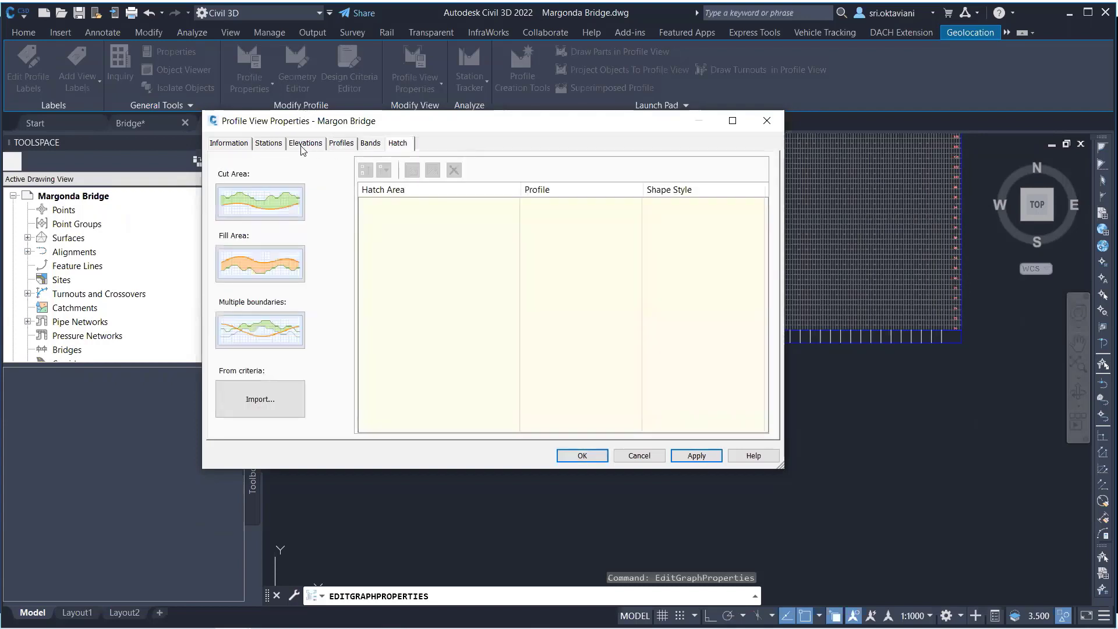
{"action": "left_click", "coordinate": [305, 145]}
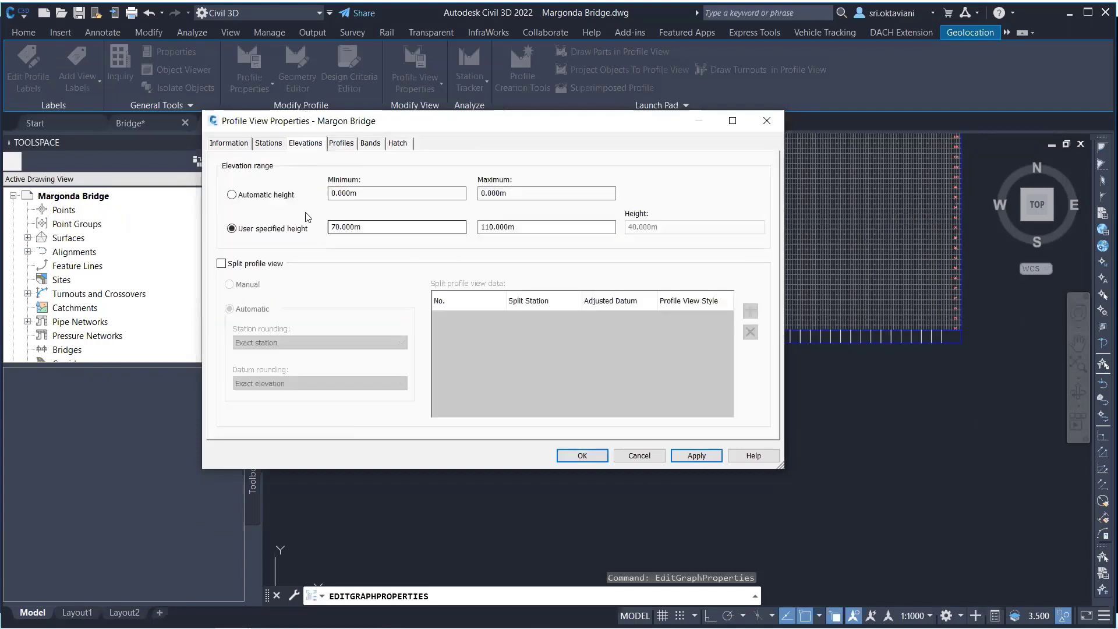
{"action": "left_click", "coordinate": [582, 455]}
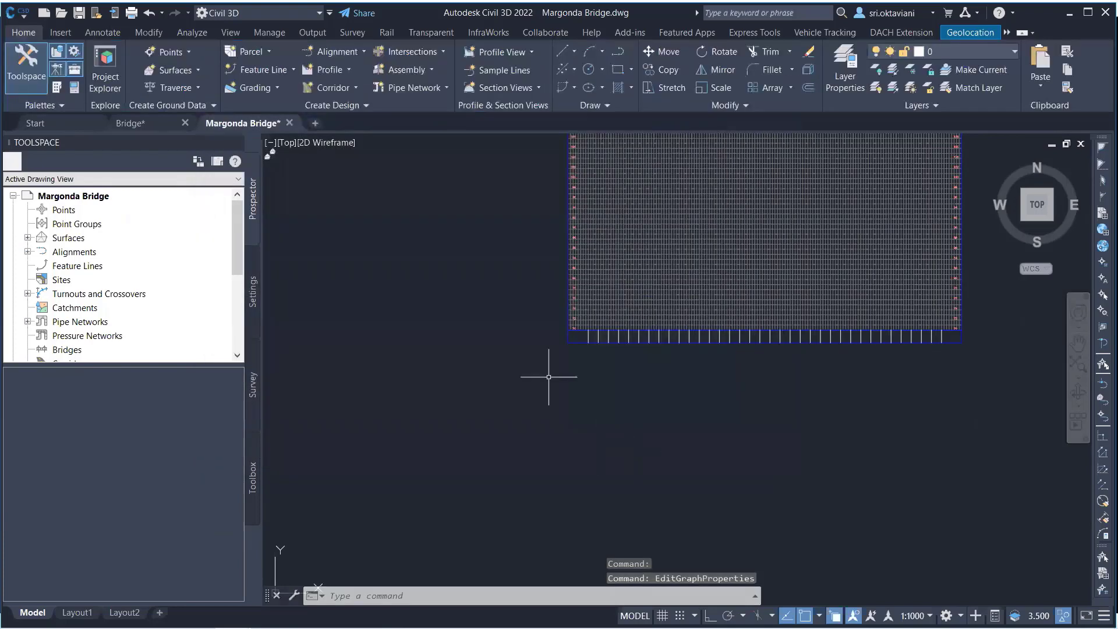
Compare the resized Margon Bridge profile view with the pasted Bridge Alignment profile's height, grid spacing and elevation labels.
{"action": "scroll", "coordinate": [547, 371], "scroll_direction": "down", "scroll_amount": 3}
{"action": "scroll", "coordinate": [687, 257], "scroll_direction": "down", "scroll_amount": 2}
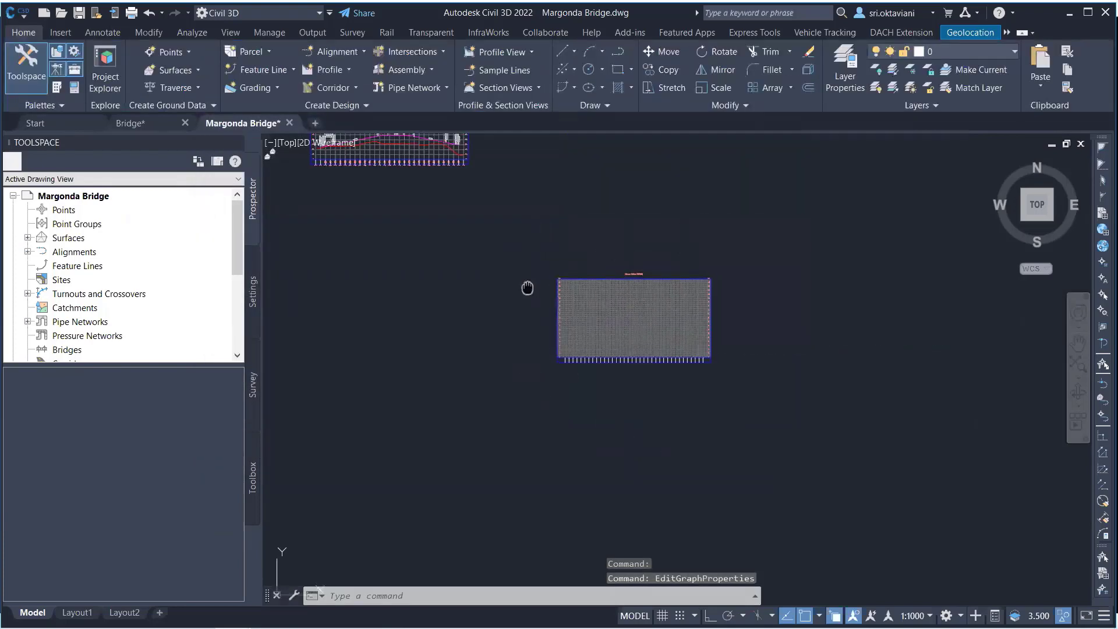
{"action": "middle_click_drag", "start_coordinate": [527, 287], "coordinate": [564, 332]}
{"action": "scroll", "coordinate": [501, 201], "scroll_direction": "up", "scroll_amount": 2}
{"action": "scroll", "coordinate": [588, 271], "scroll_direction": "down", "scroll_amount": 2}
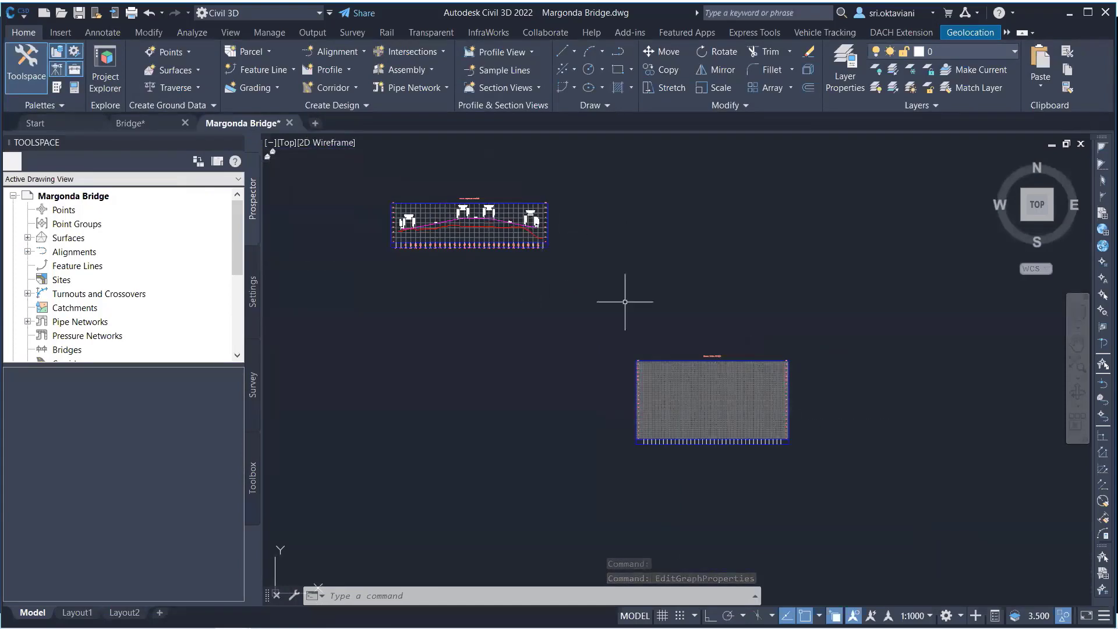
{"action": "scroll", "coordinate": [629, 329], "scroll_direction": "up", "scroll_amount": 5}
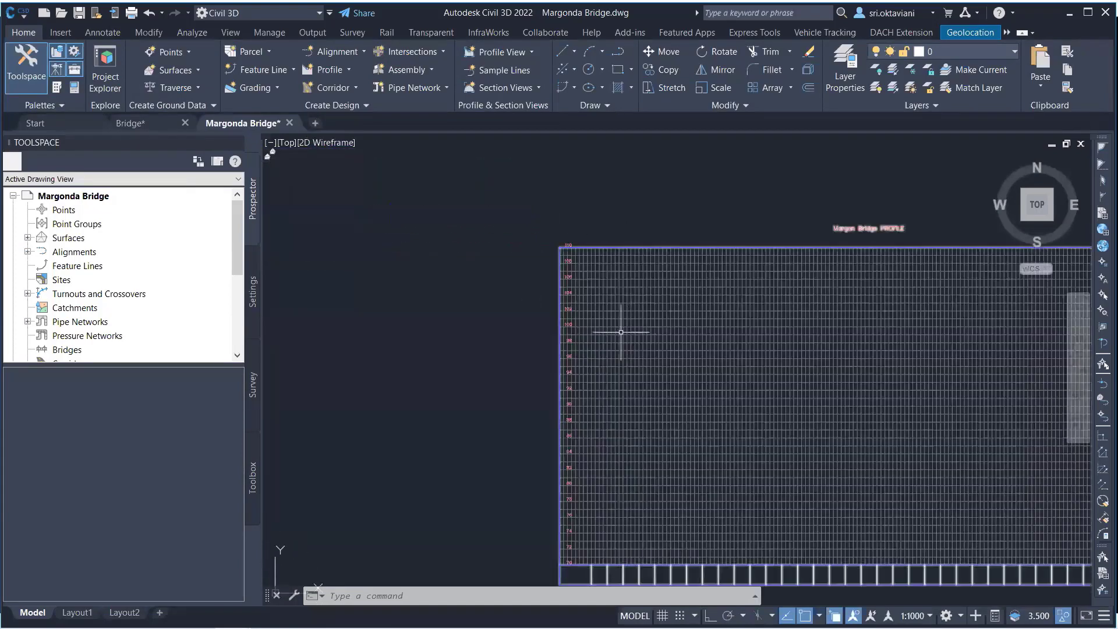
{"action": "scroll", "coordinate": [720, 356], "scroll_direction": "down", "scroll_amount": 3}
{"action": "scroll", "coordinate": [757, 361], "scroll_direction": "down", "scroll_amount": 1}
{"action": "middle_click_drag", "start_coordinate": [543, 196], "coordinate": [579, 291]}
{"action": "scroll", "coordinate": [582, 286], "scroll_direction": "up", "scroll_amount": 5}
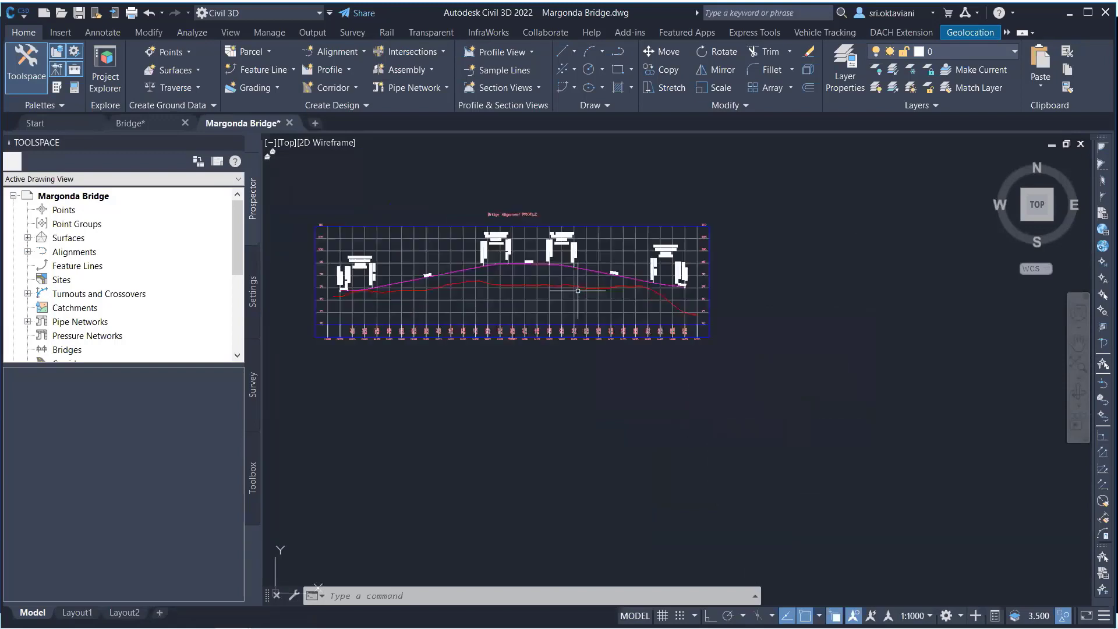
{"action": "scroll", "coordinate": [609, 284], "scroll_direction": "down", "scroll_amount": 4}
{"action": "middle_click_drag", "start_coordinate": [707, 349], "coordinate": [607, 275]}
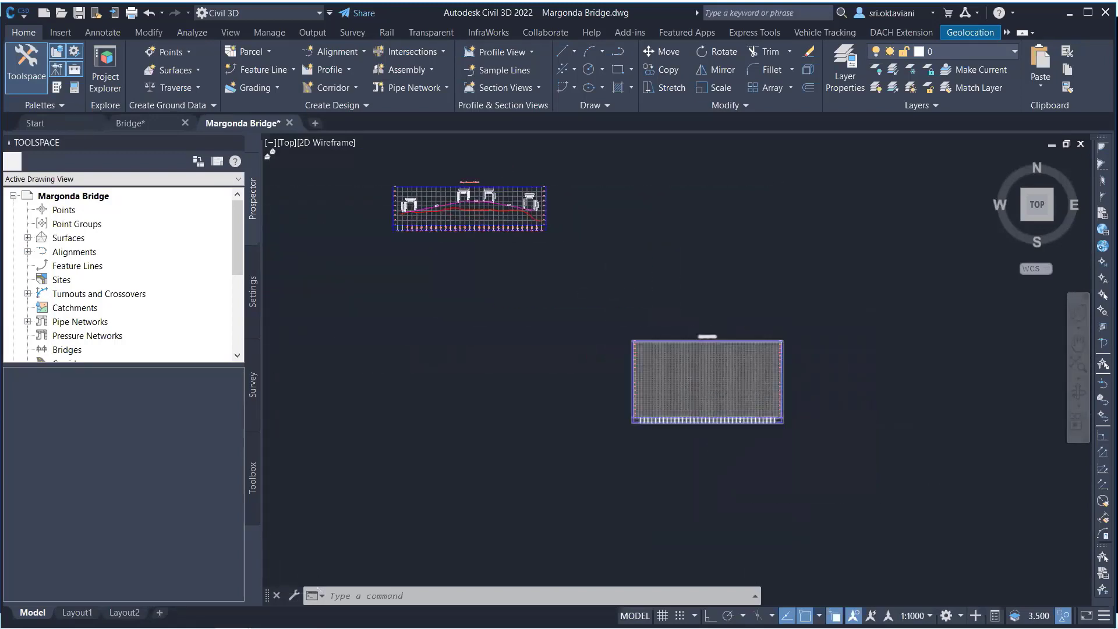
Edit the style of the Margon Bridge profile view and set its vertical scale to 1:200.
{"action": "scroll", "coordinate": [692, 354], "scroll_direction": "up", "scroll_amount": 2}
{"action": "left_click", "coordinate": [692, 354]}
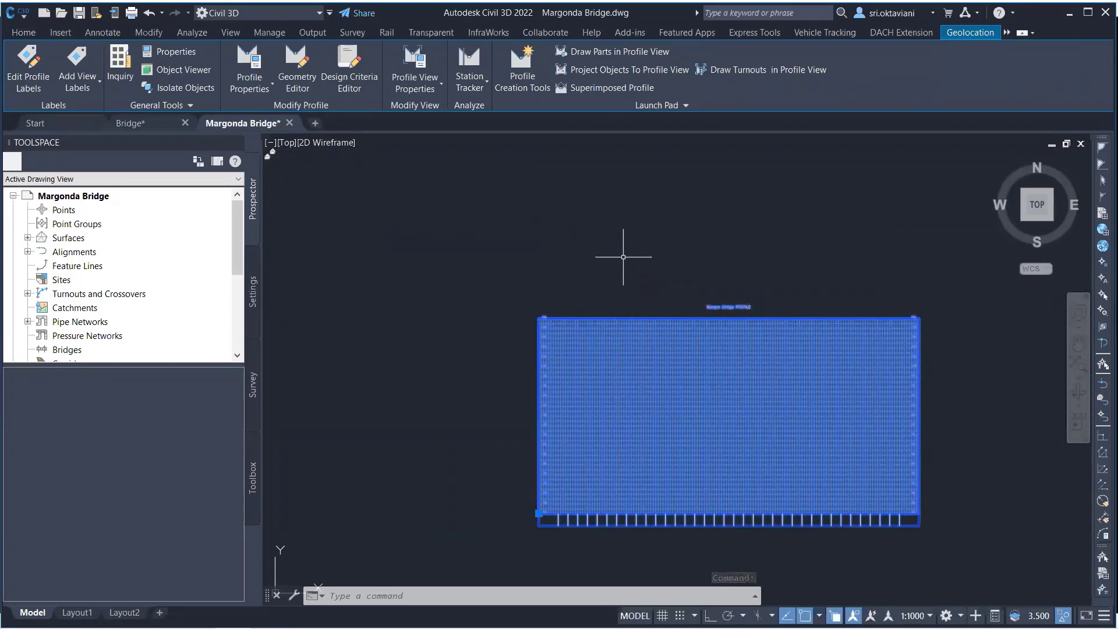
{"action": "right_click", "coordinate": [647, 292]}
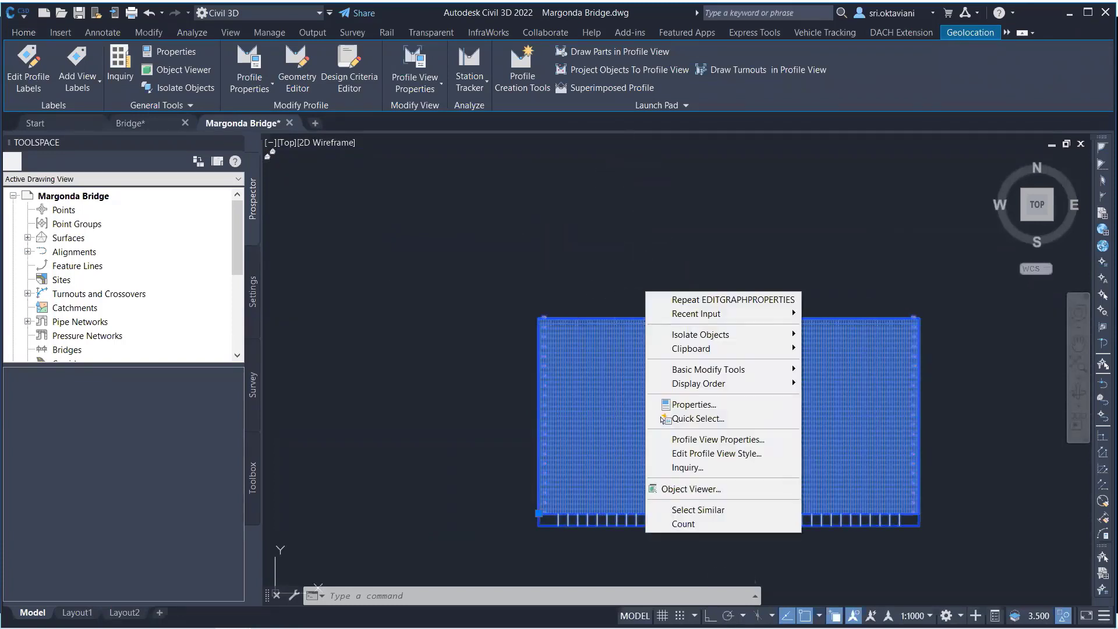
{"action": "left_click", "coordinate": [692, 456]}
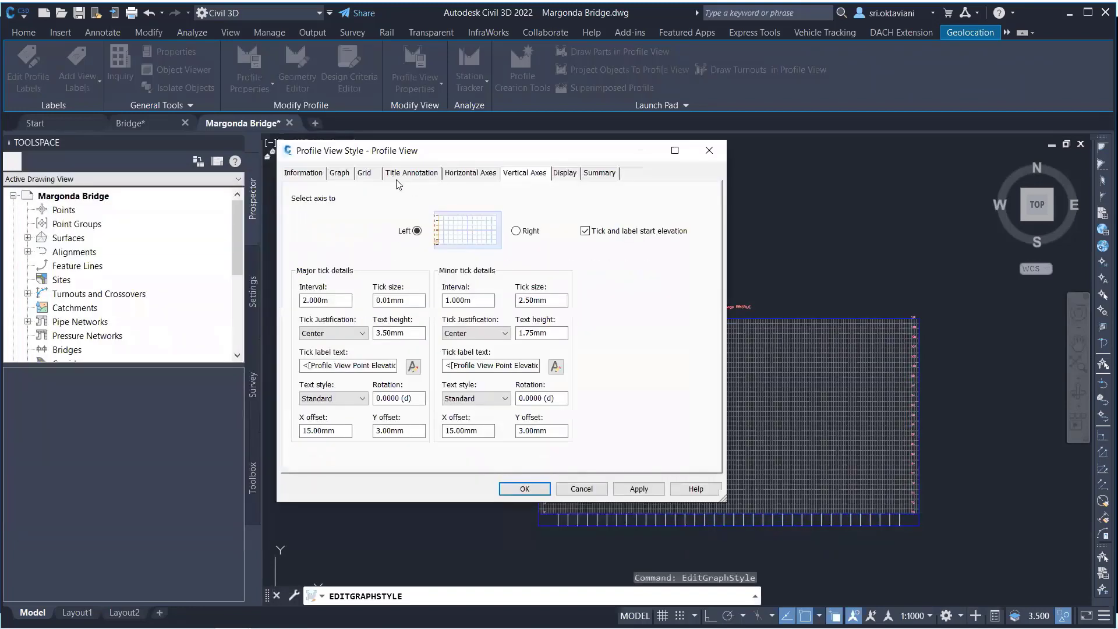
{"action": "left_click", "coordinate": [363, 173]}
{"action": "left_click", "coordinate": [339, 173]}
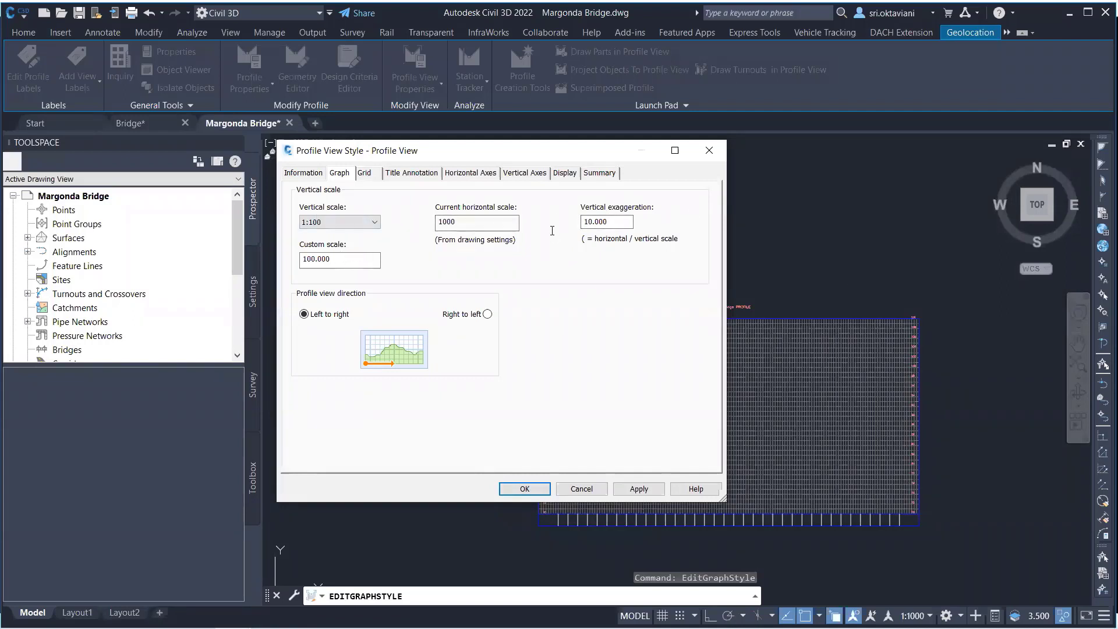
{"action": "left_click", "coordinate": [329, 223]}
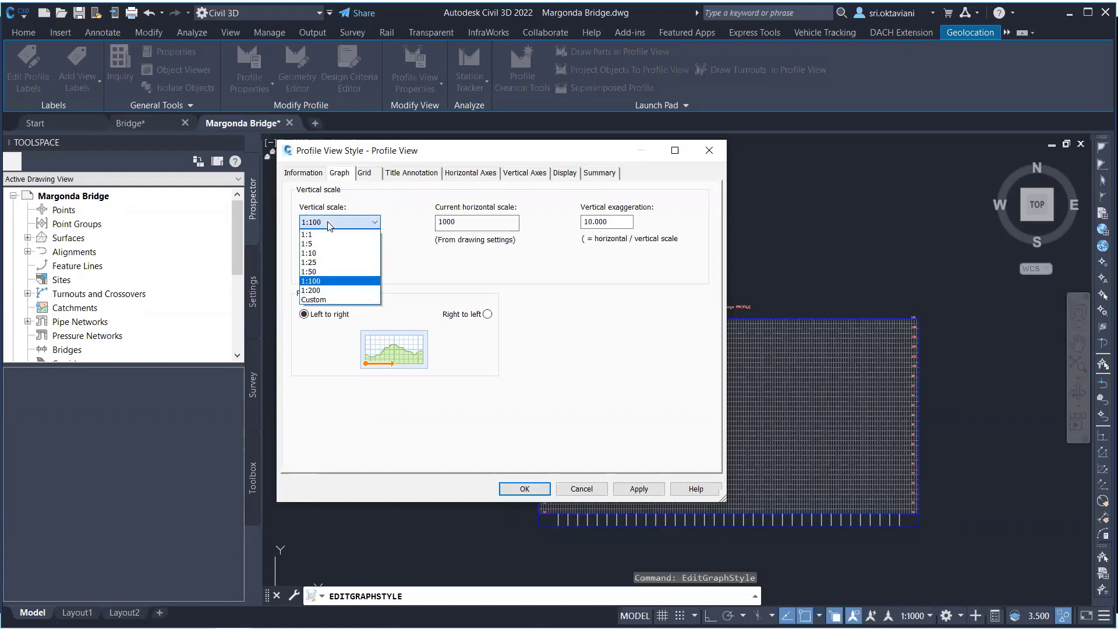
{"action": "left_click", "coordinate": [321, 292]}
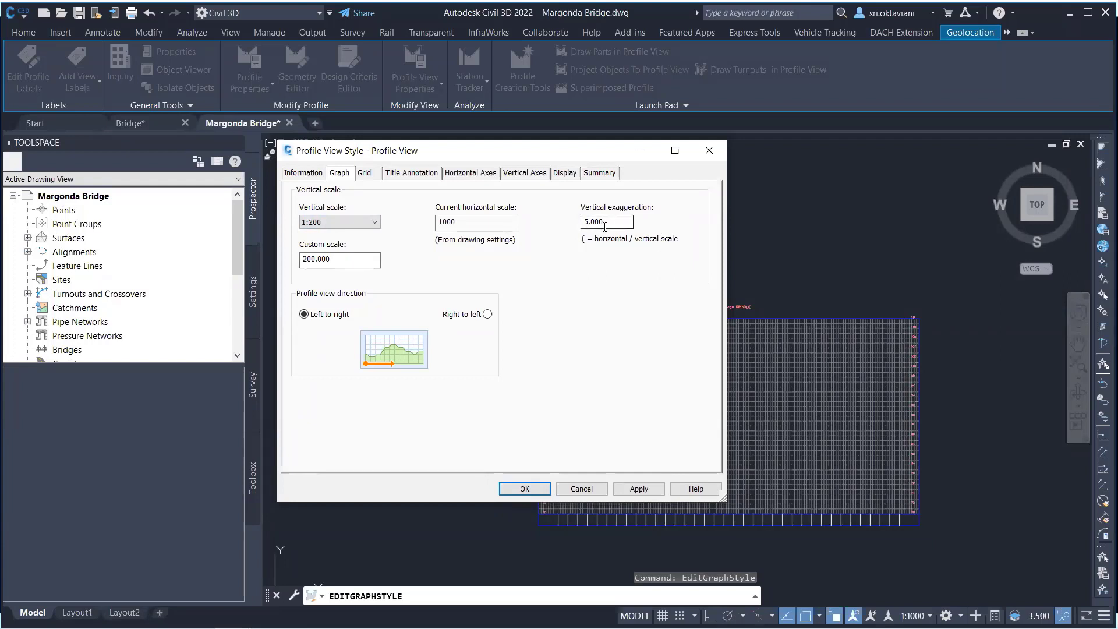
{"action": "left_click", "coordinate": [637, 489]}
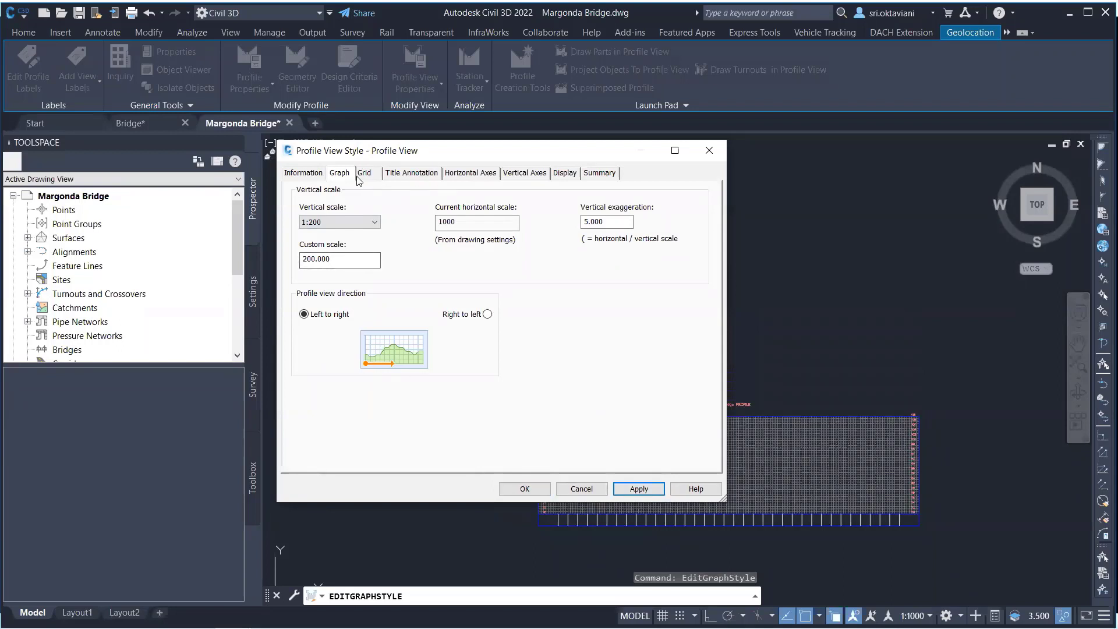
Set the major and minor tick intervals of the style's bottom horizontal axis to 25 m.
{"action": "left_click", "coordinate": [458, 174]}
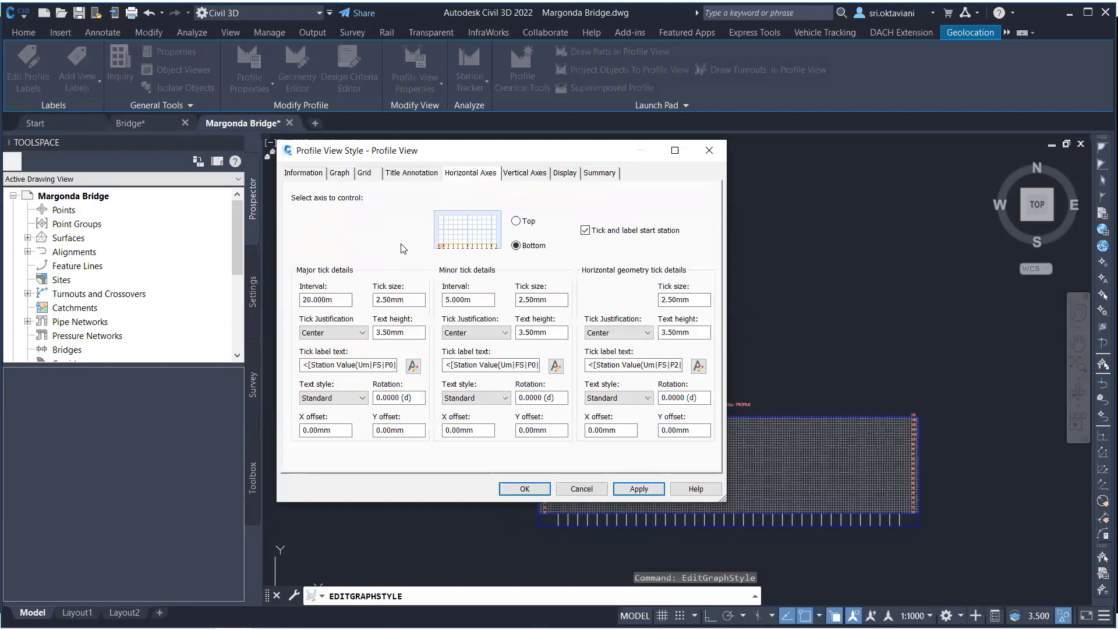
{"action": "left_click", "coordinate": [310, 299]}
{"action": "left_click", "coordinate": [445, 299]}
{"action": "type", "text": "2"}
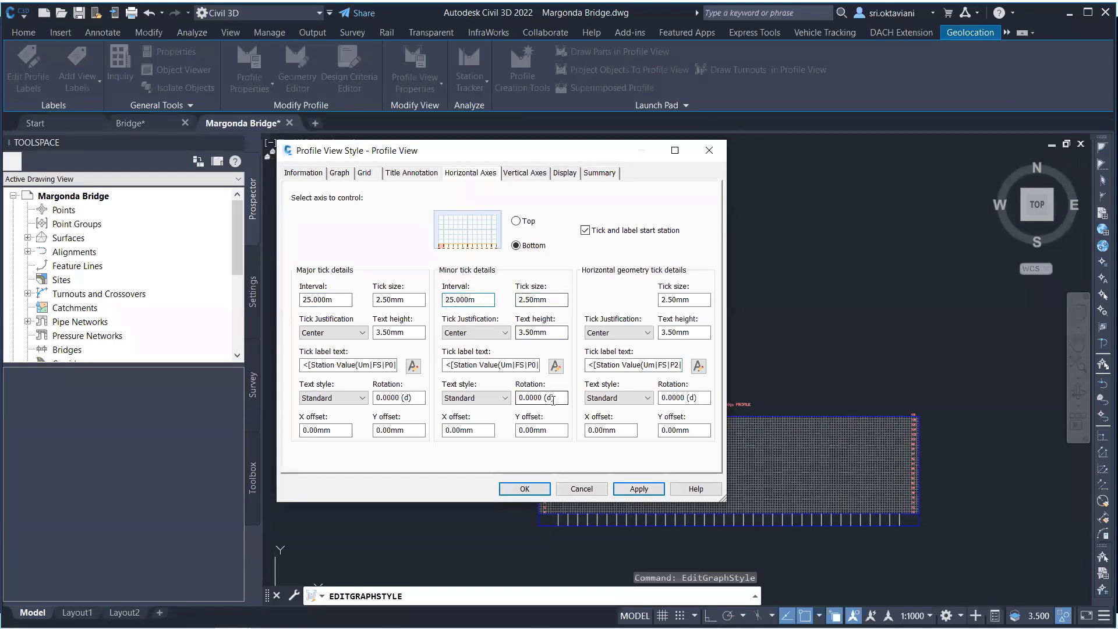
{"action": "left_click", "coordinate": [638, 489]}
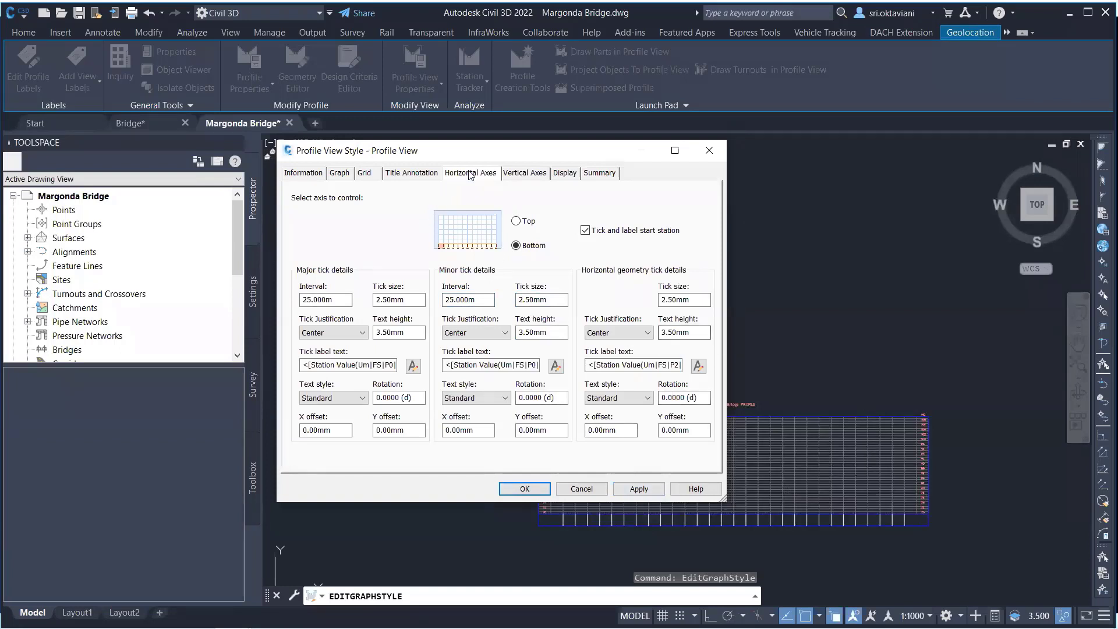
Set the major and minor tick intervals of the top horizontal axis to 25 m as well.
{"action": "left_click", "coordinate": [516, 221]}
{"action": "left_click", "coordinate": [304, 300]}
{"action": "key", "text": "BackSpace"}
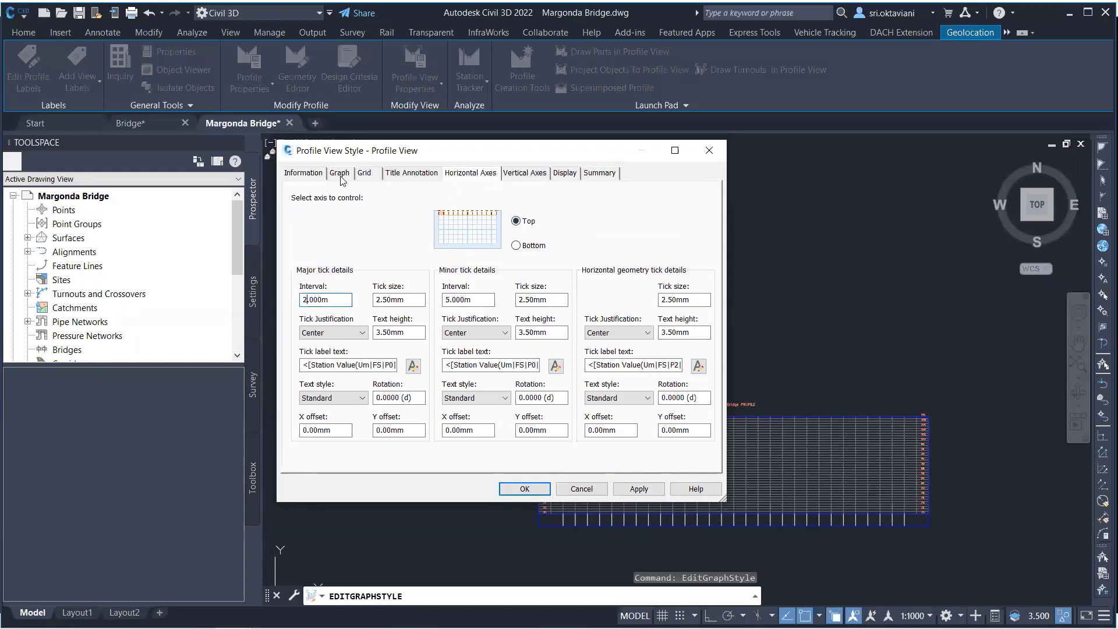
{"action": "left_click", "coordinate": [445, 300]}
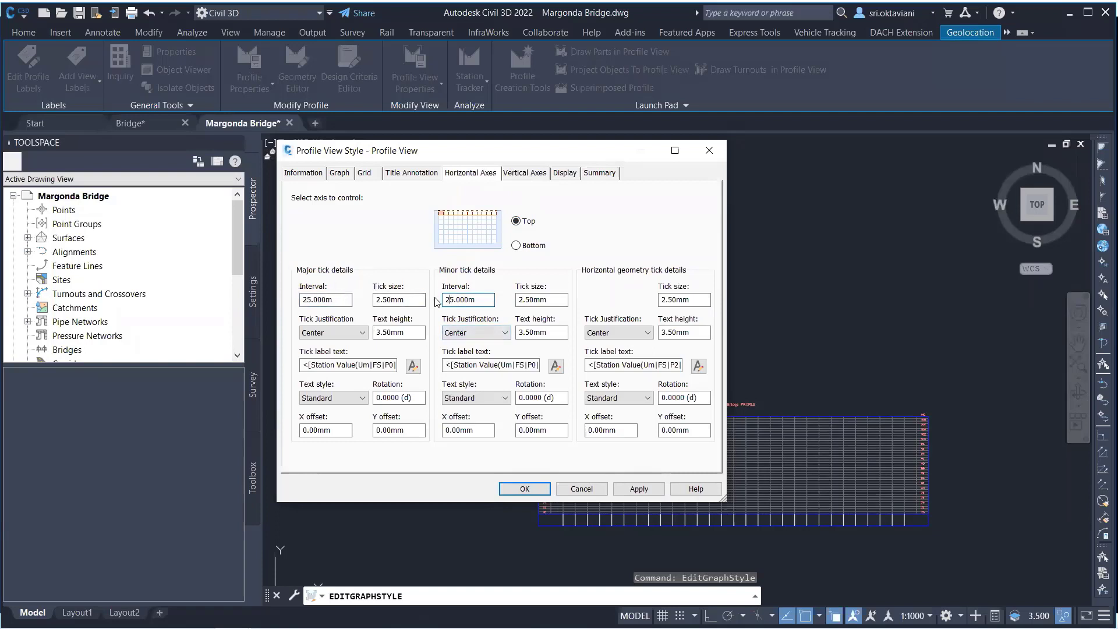
{"action": "left_click", "coordinate": [639, 487]}
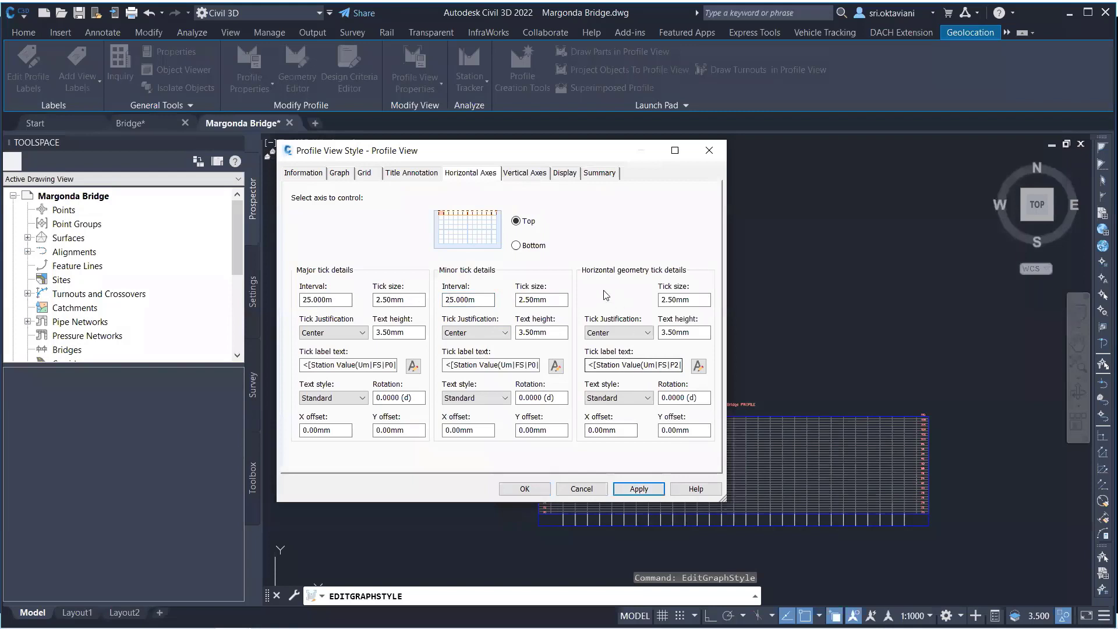
Set the major and minor tick intervals of the left vertical axis to 5 m.
{"action": "left_click", "coordinate": [518, 173]}
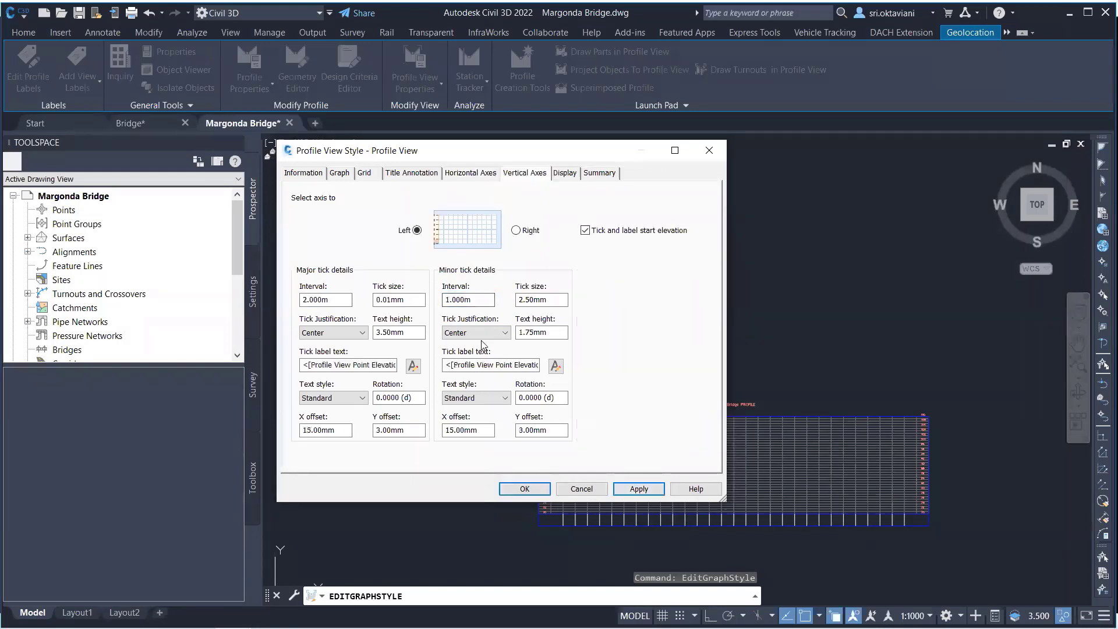
{"action": "left_click", "coordinate": [309, 300]}
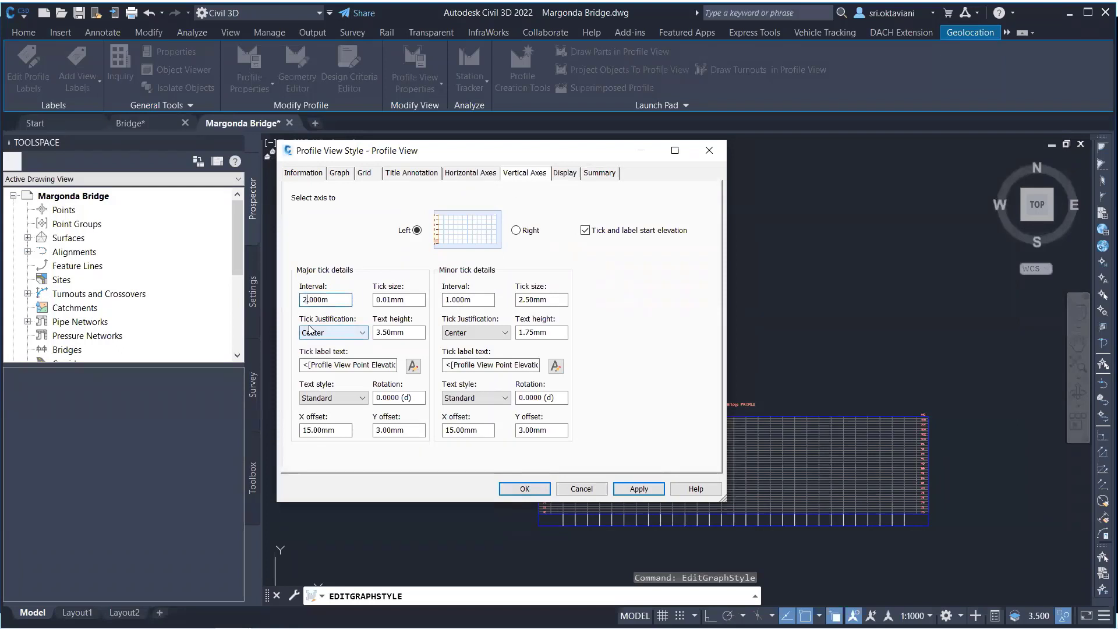
{"action": "type", "text": "5"}
{"action": "left_click", "coordinate": [449, 300]}
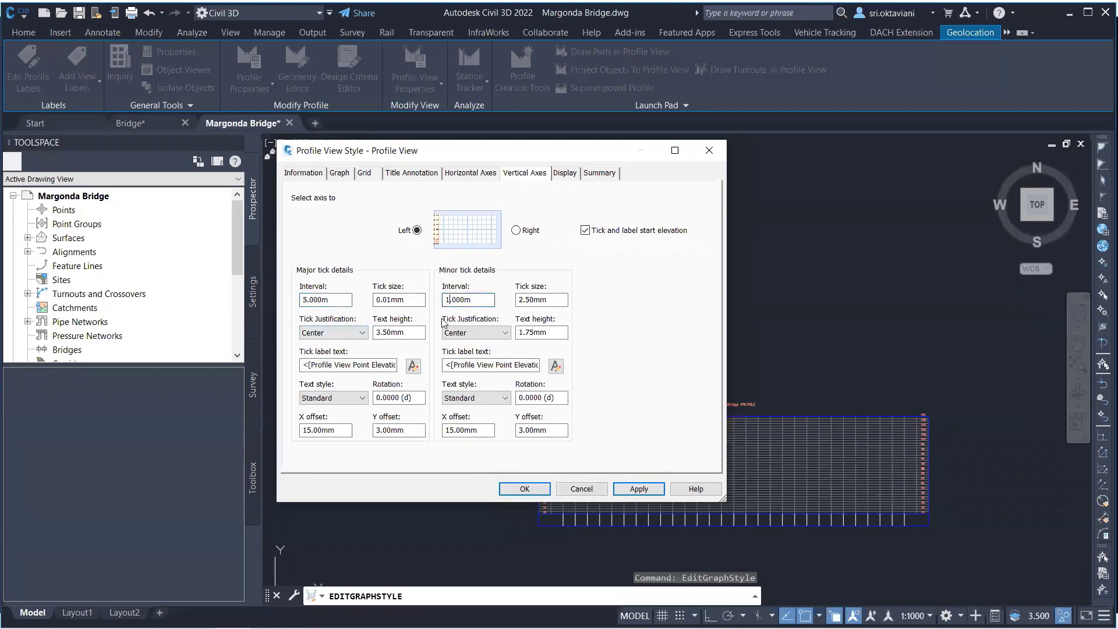
{"action": "type", "text": "5"}
{"action": "left_click", "coordinate": [639, 489]}
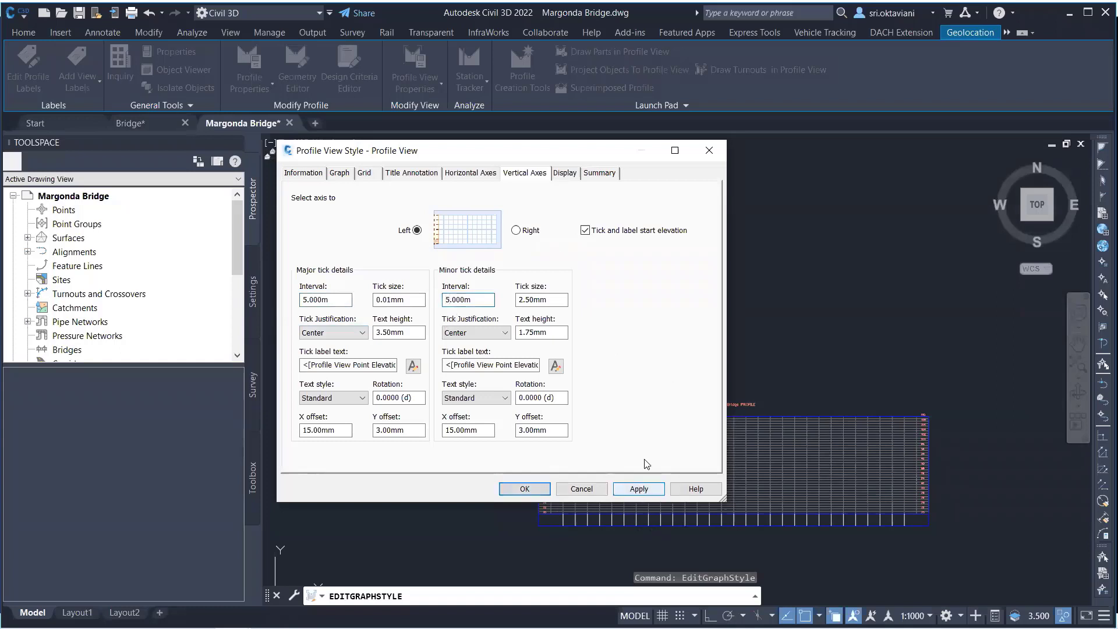
Set the right vertical axis to 5 m for both its major and minor tick intervals.
{"action": "left_click", "coordinate": [515, 230]}
{"action": "left_click", "coordinate": [307, 300]}
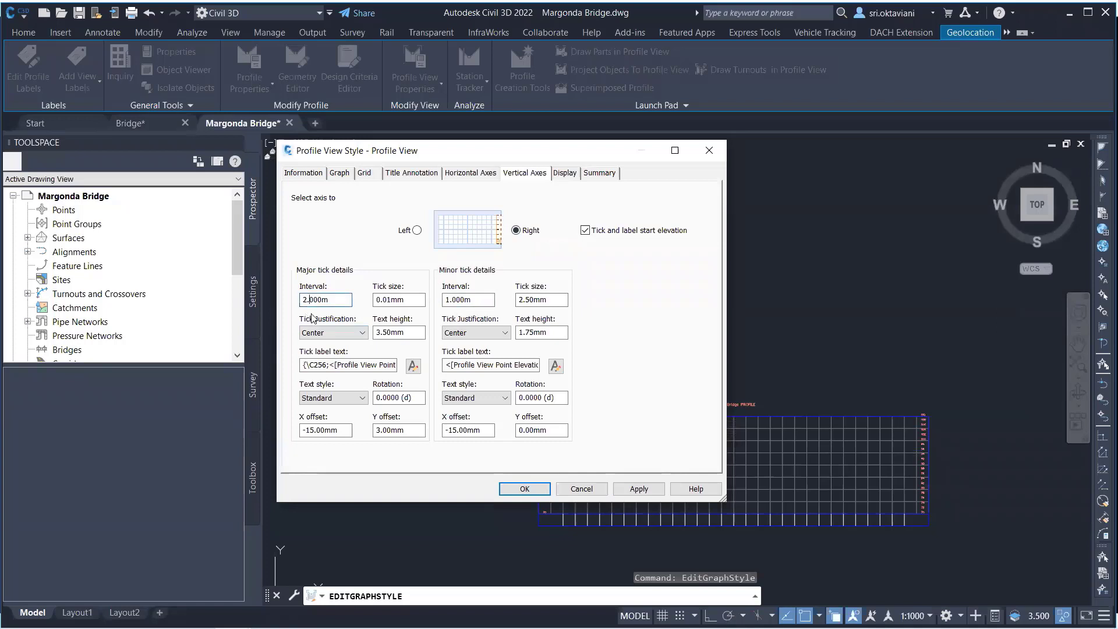
{"action": "type", "text": "5"}
{"action": "left_click", "coordinate": [450, 299]}
{"action": "key", "text": "BackSpace"}
{"action": "type", "text": "5"}
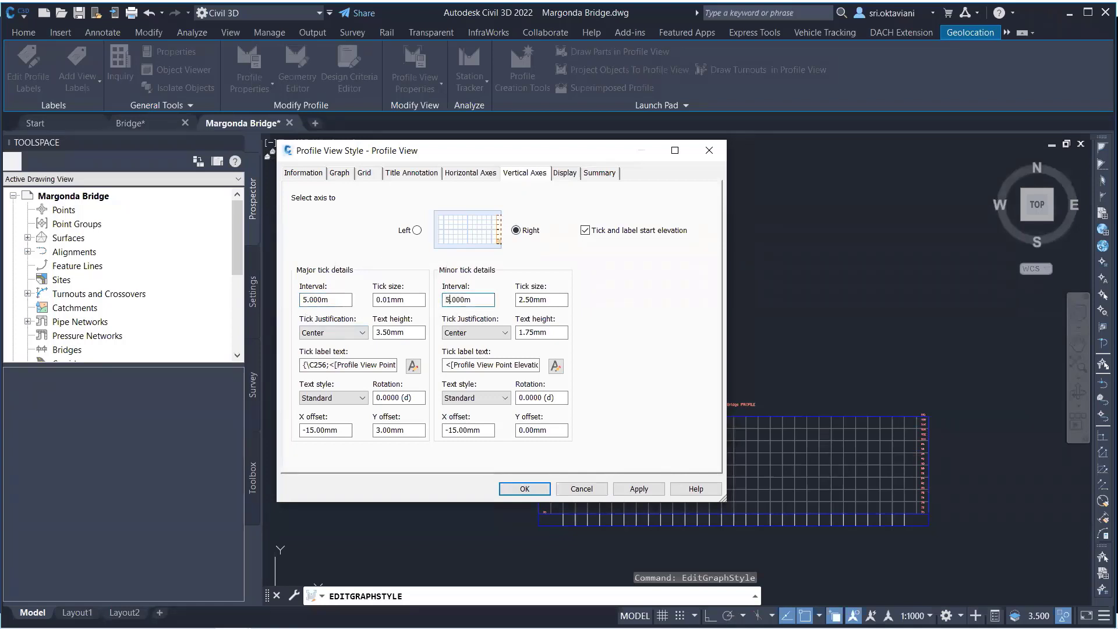
Apply the edited tick settings to the profile view style and close the style editor.
{"action": "left_click", "coordinate": [631, 492]}
{"action": "left_click", "coordinate": [525, 488]}
{"action": "middle_click_drag", "start_coordinate": [735, 404], "coordinate": [718, 323]}
{"action": "scroll", "coordinate": [718, 323], "scroll_direction": "up", "scroll_amount": 3}
{"action": "scroll", "coordinate": [644, 312], "scroll_direction": "down", "scroll_amount": 3}
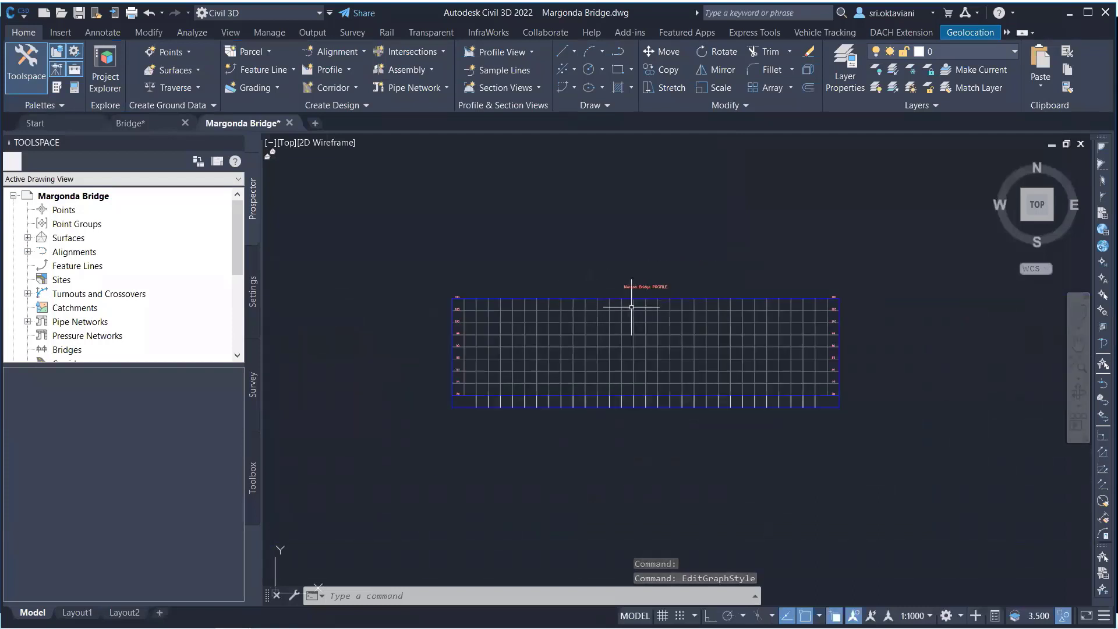
Move the Margon Bridge profile view by its upper-left grid corner onto the matching corner of the copied Bridge Alignment profile.
{"action": "left_click", "coordinate": [533, 298]}
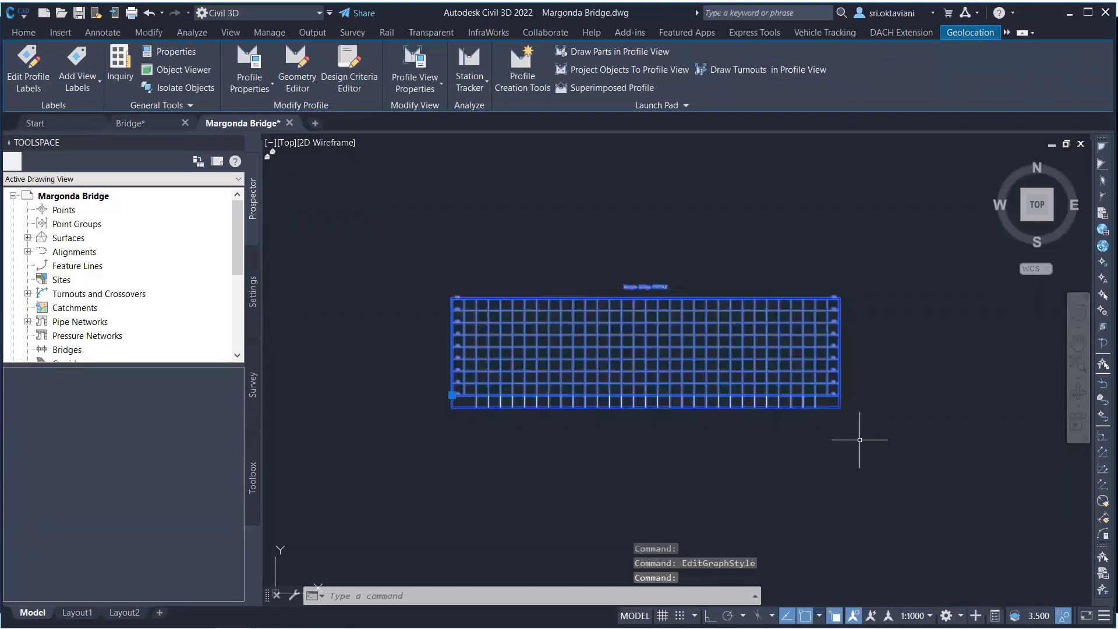
{"action": "type", "text": "mo"}
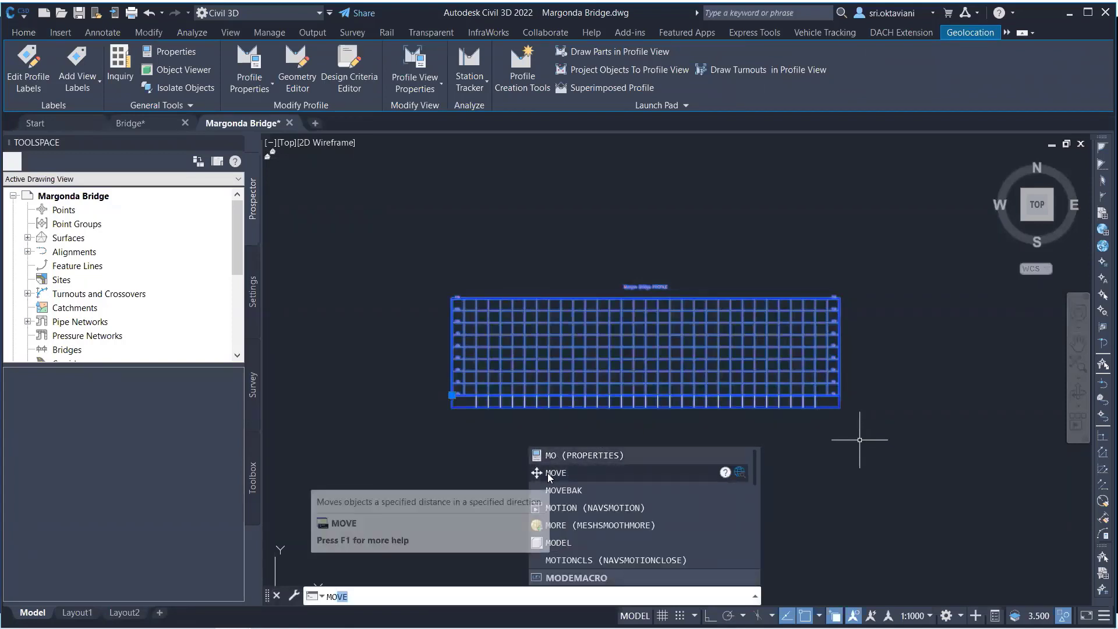
{"action": "left_click", "coordinate": [550, 474]}
{"action": "scroll", "coordinate": [868, 396], "scroll_direction": "up", "scroll_amount": 2}
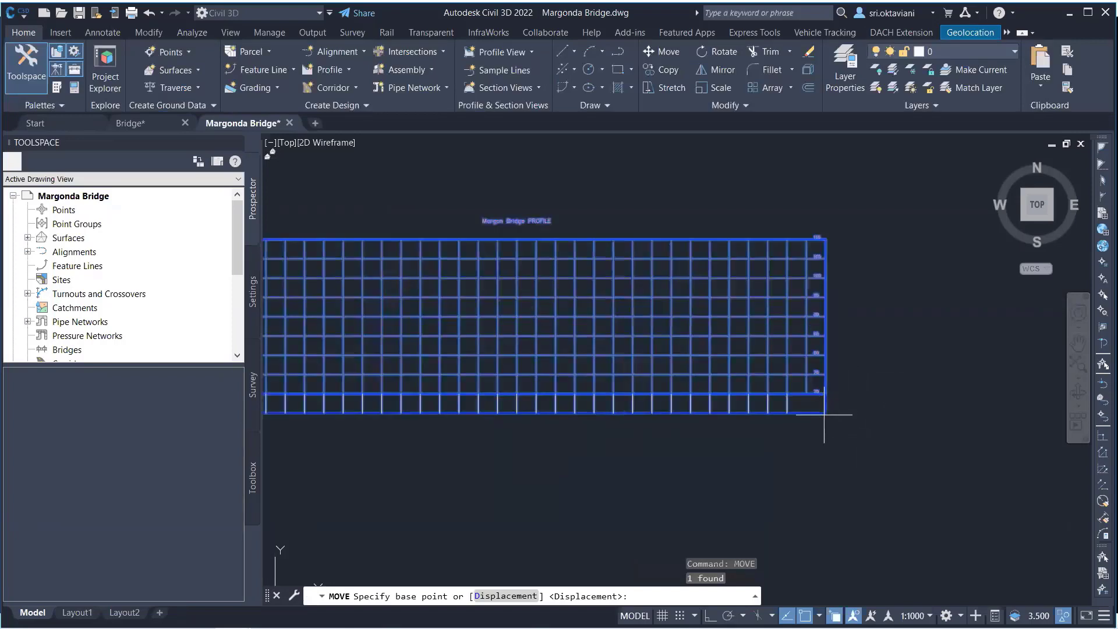
{"action": "scroll", "coordinate": [836, 344], "scroll_direction": "down", "scroll_amount": 4}
{"action": "scroll", "coordinate": [592, 274], "scroll_direction": "up", "scroll_amount": 6}
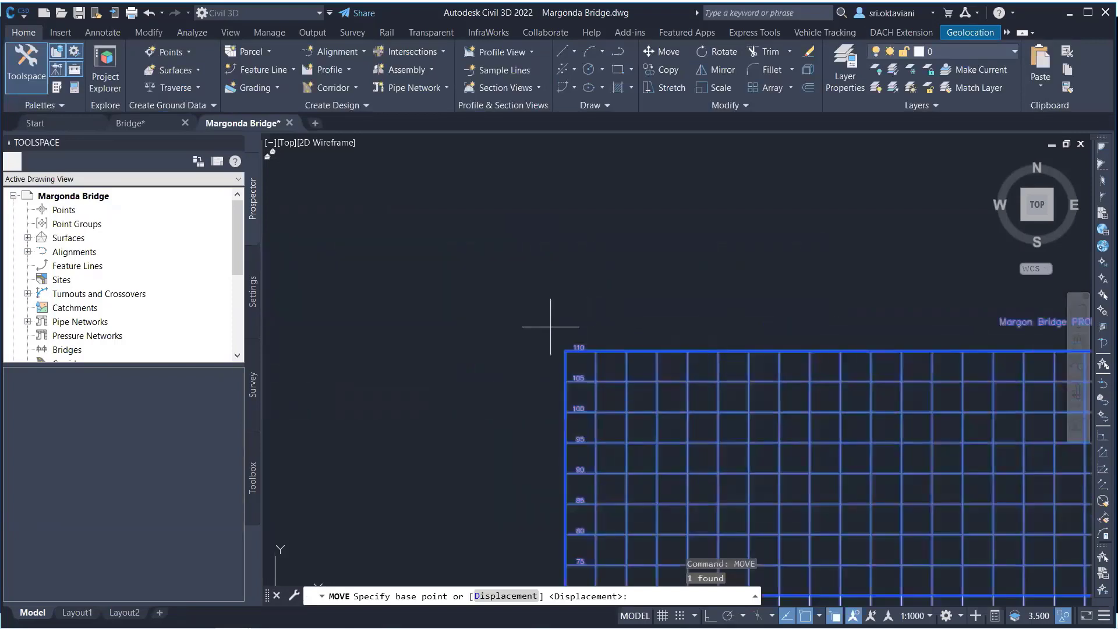
{"action": "left_click", "coordinate": [568, 350]}
{"action": "scroll", "coordinate": [564, 346], "scroll_direction": "down", "scroll_amount": 6}
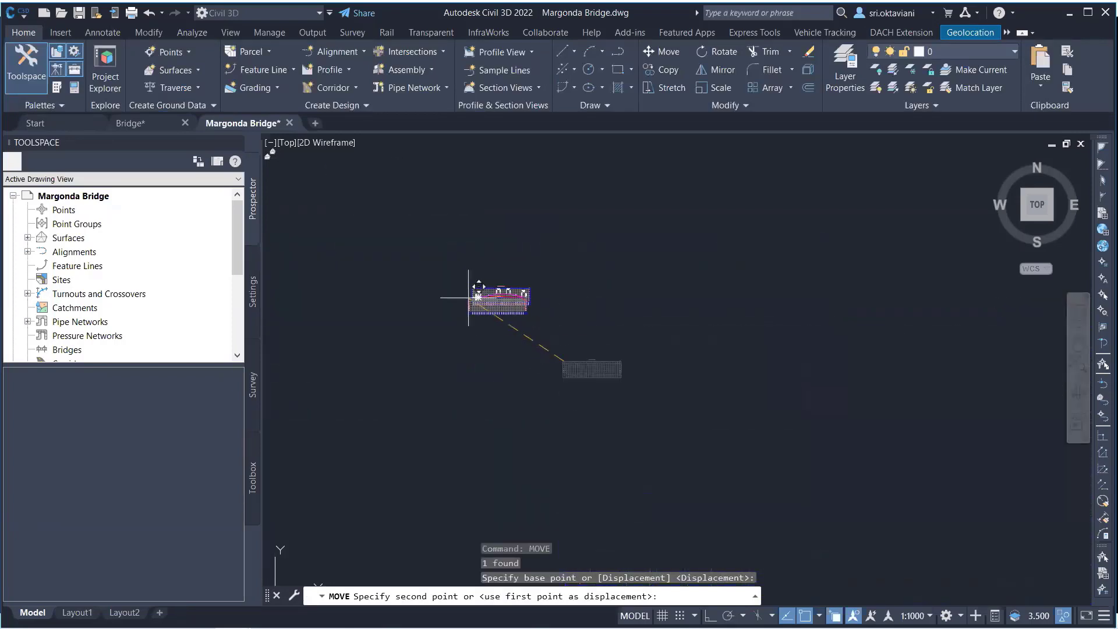
{"action": "scroll", "coordinate": [469, 298], "scroll_direction": "up", "scroll_amount": 8}
{"action": "scroll", "coordinate": [517, 311], "scroll_direction": "down", "scroll_amount": 3}
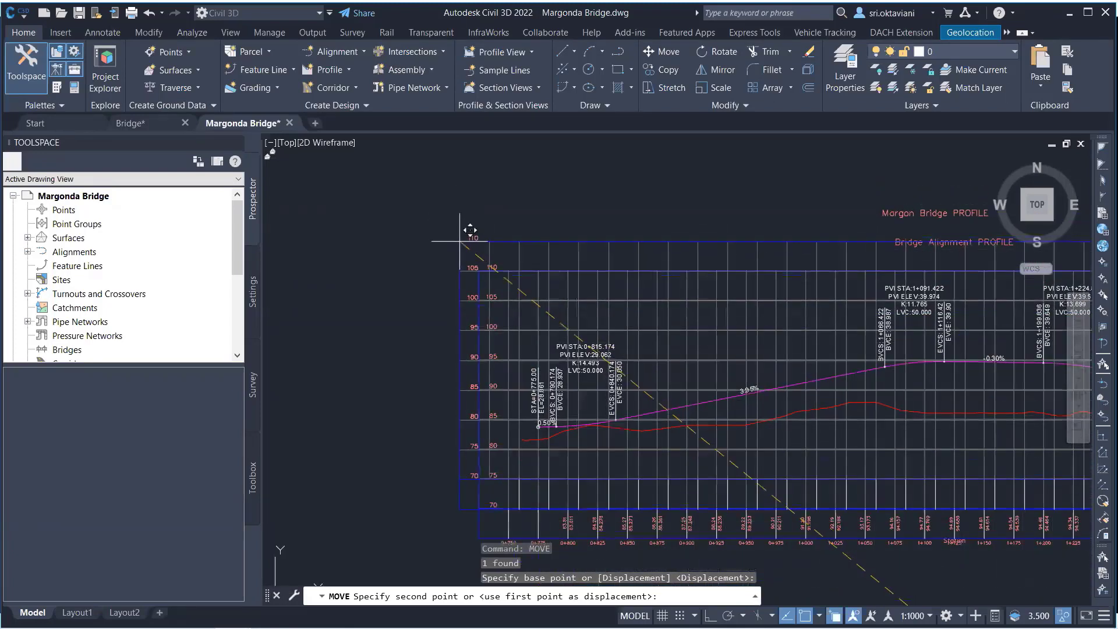
{"action": "left_click", "coordinate": [479, 269]}
{"action": "scroll", "coordinate": [630, 247], "scroll_direction": "down", "scroll_amount": 2}
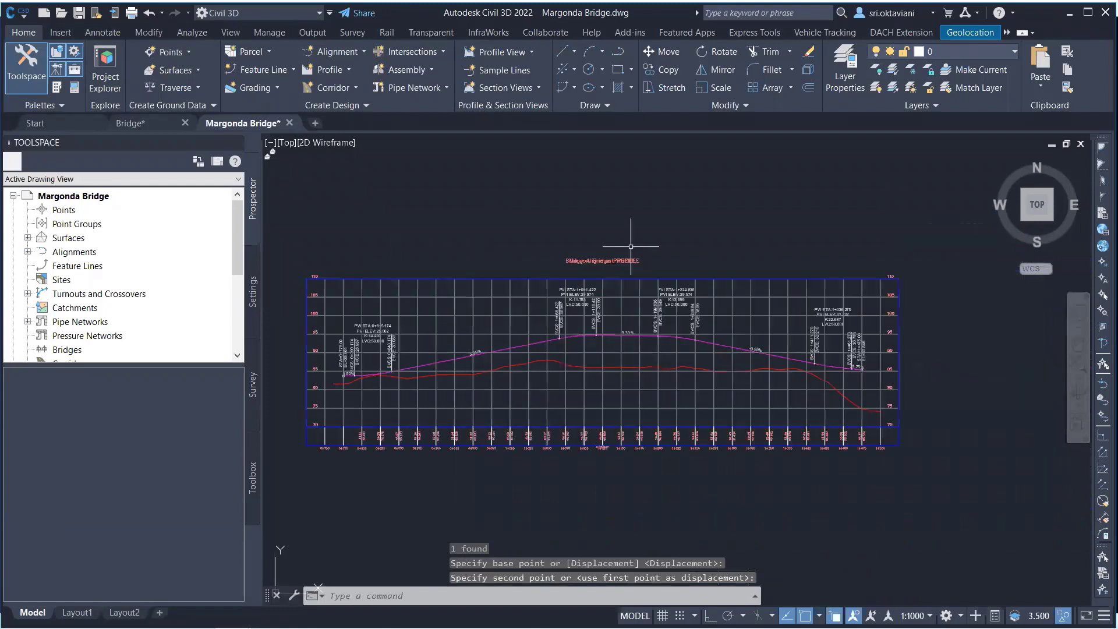
Examine how the grids, elevations and stations of the overlaid profile views line up.
{"action": "scroll", "coordinate": [631, 247], "scroll_direction": "up", "scroll_amount": 1}
{"action": "scroll", "coordinate": [661, 285], "scroll_direction": "down", "scroll_amount": 1}
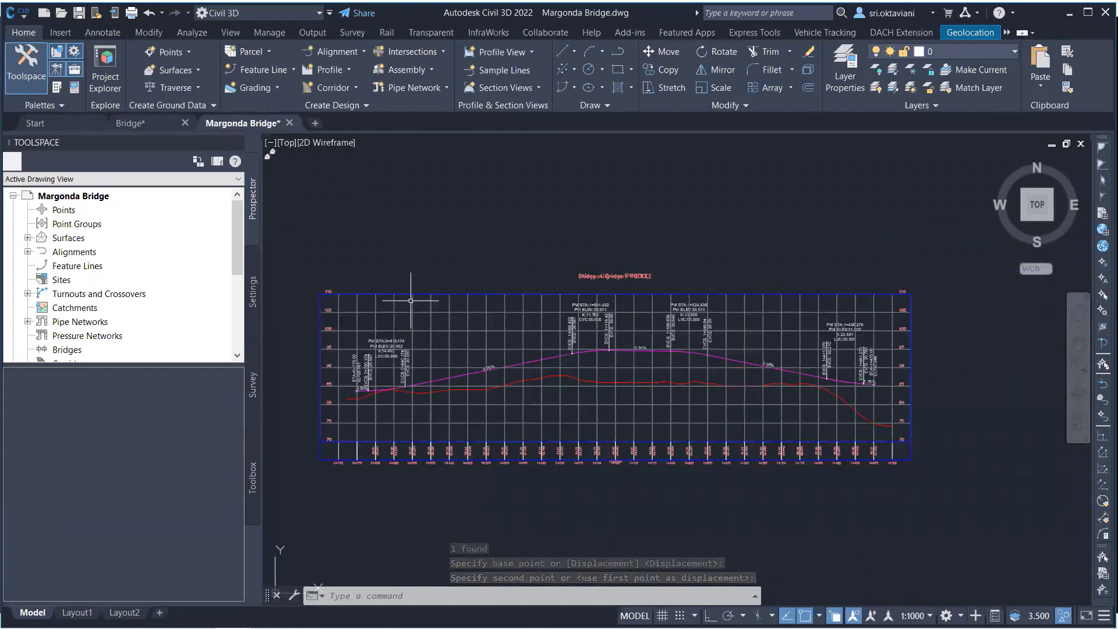
{"action": "middle_click_drag", "start_coordinate": [446, 326], "coordinate": [594, 282]}
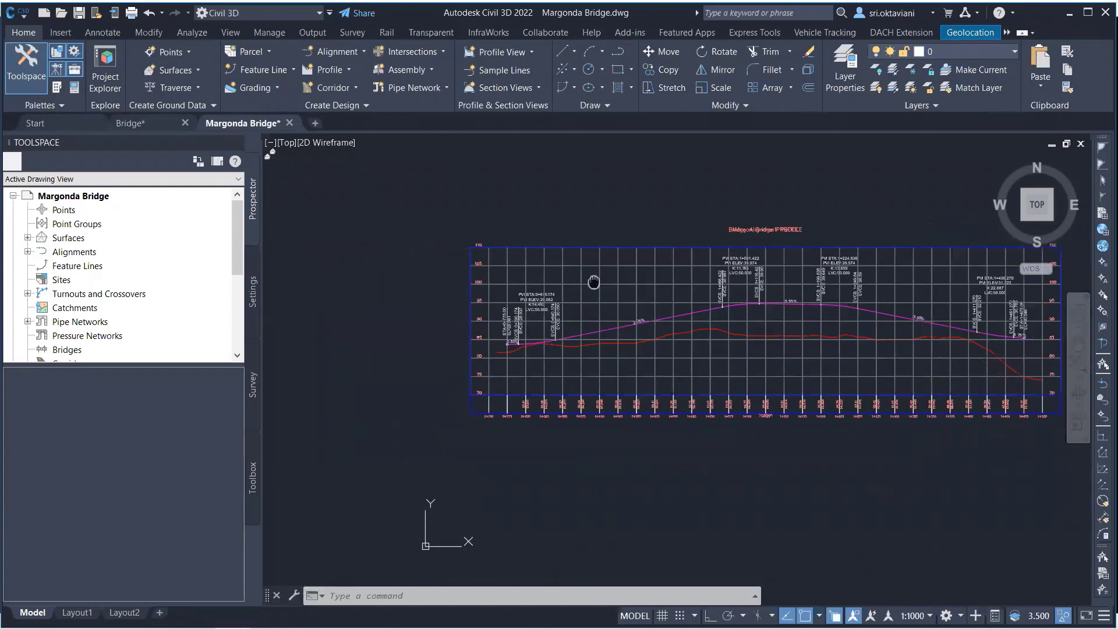
{"action": "scroll", "coordinate": [470, 257], "scroll_direction": "up", "scroll_amount": 3}
{"action": "scroll", "coordinate": [464, 274], "scroll_direction": "down", "scroll_amount": 1}
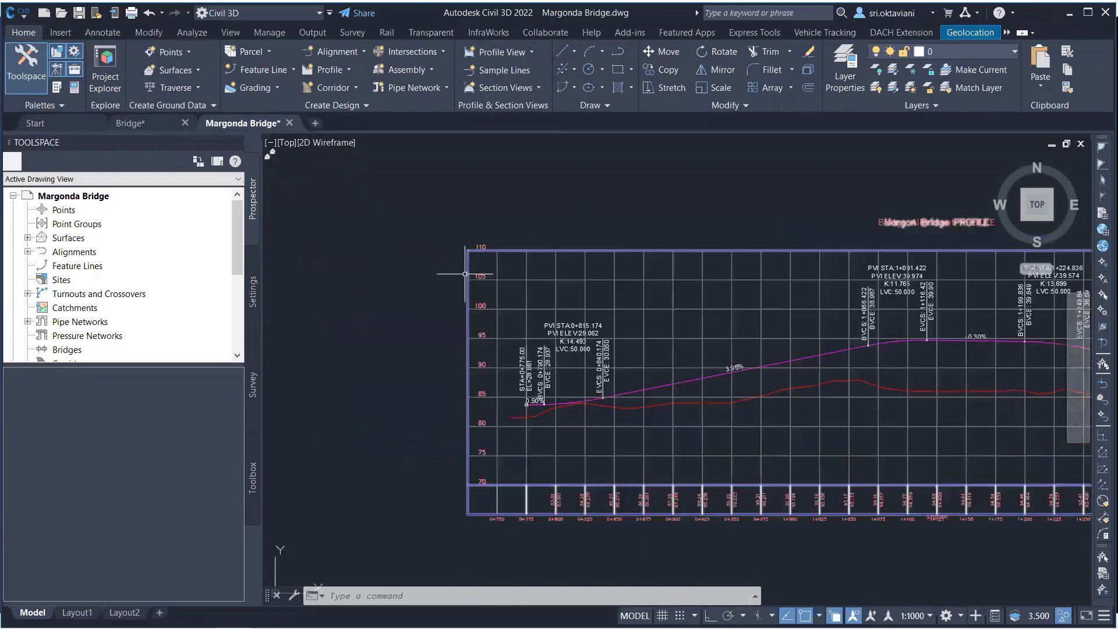
{"action": "scroll", "coordinate": [465, 274], "scroll_direction": "down", "scroll_amount": 2}
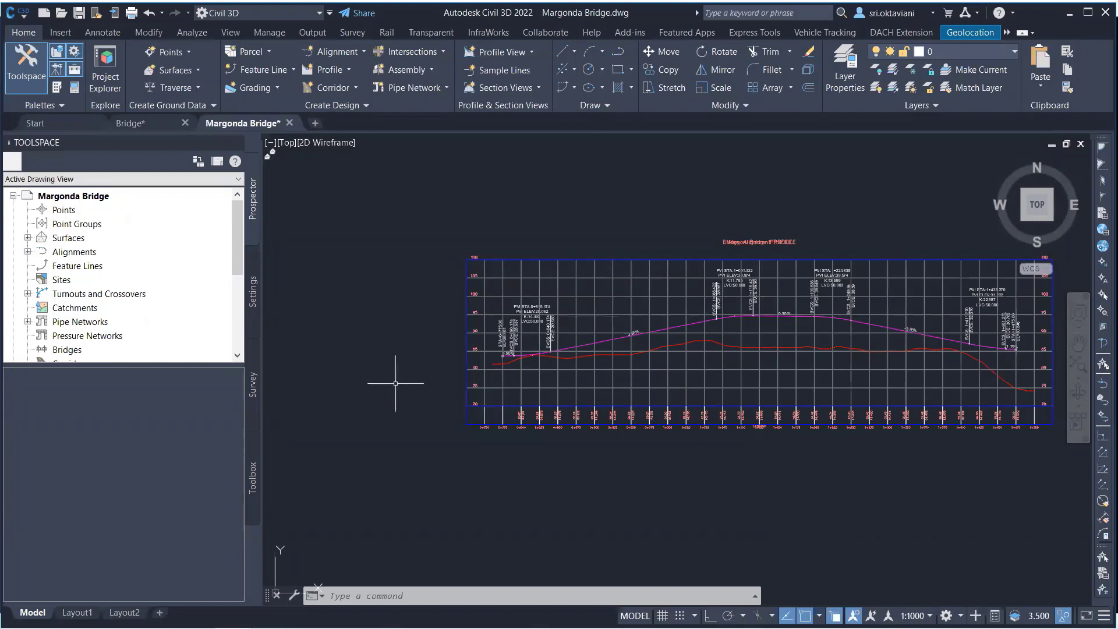
{"action": "scroll", "coordinate": [719, 308], "scroll_direction": "down", "scroll_amount": 2}
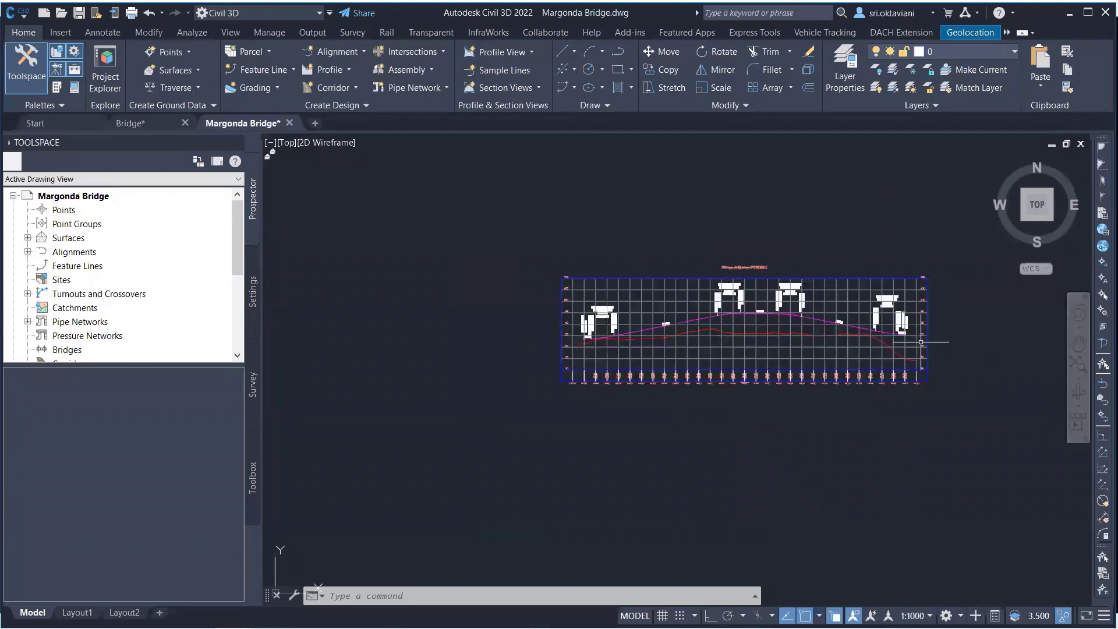
{"action": "scroll", "coordinate": [922, 339], "scroll_direction": "down", "scroll_amount": 2}
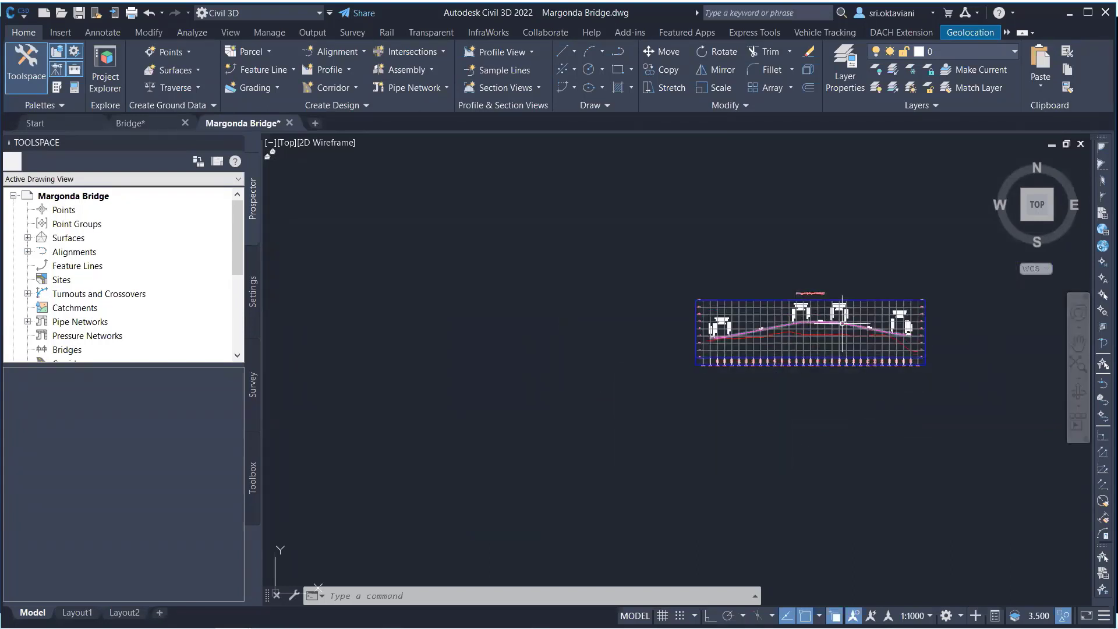
{"action": "scroll", "coordinate": [844, 379], "scroll_direction": "down", "scroll_amount": 1}
{"action": "scroll", "coordinate": [819, 331], "scroll_direction": "up", "scroll_amount": 3}
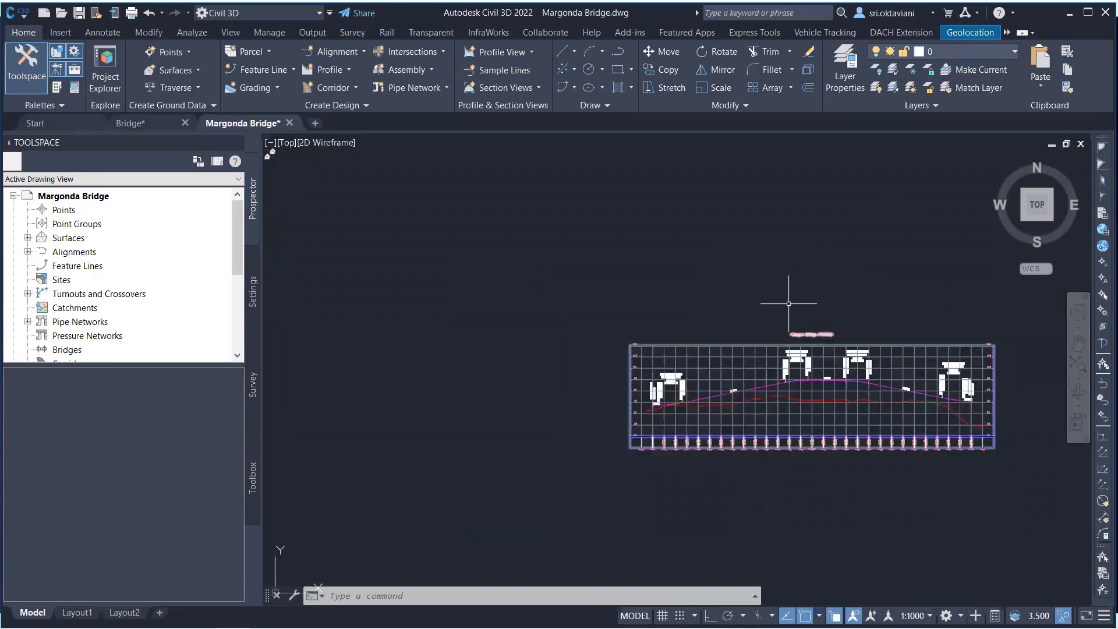
Create a new layout profile in the Margon Bridge profile view, named by the Alignment Name property, with Design Profile style and Complete Label Set.
{"action": "left_click", "coordinate": [784, 346]}
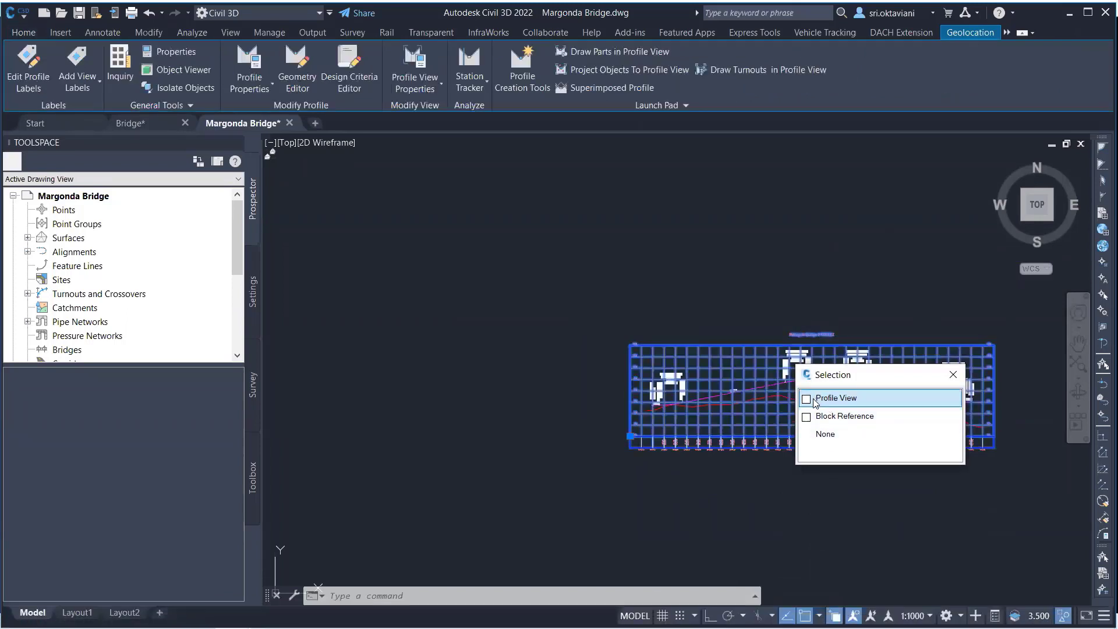
{"action": "key", "text": "Escape"}
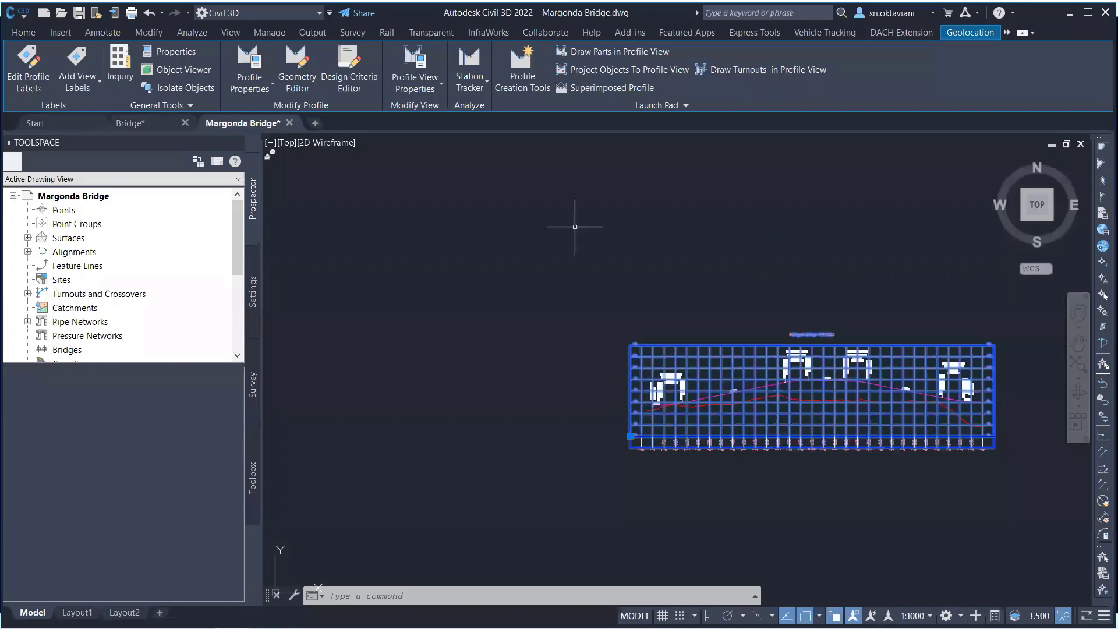
{"action": "left_click", "coordinate": [519, 69]}
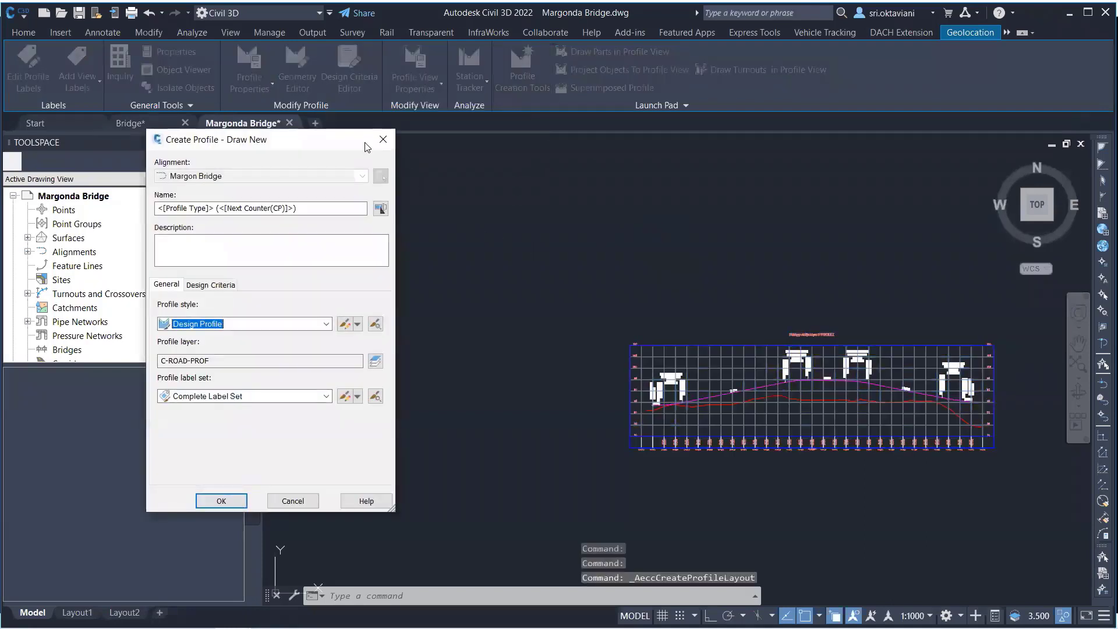
{"action": "left_click_drag", "start_coordinate": [358, 148], "coordinate": [553, 150]}
{"action": "left_click", "coordinate": [577, 210]}
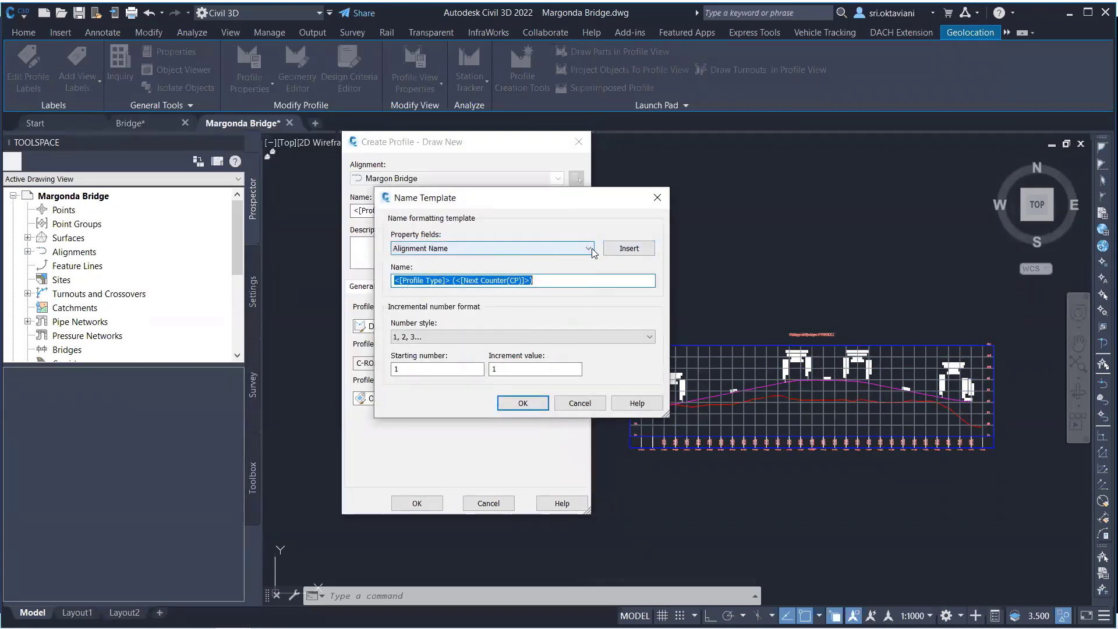
{"action": "left_click", "coordinate": [629, 249]}
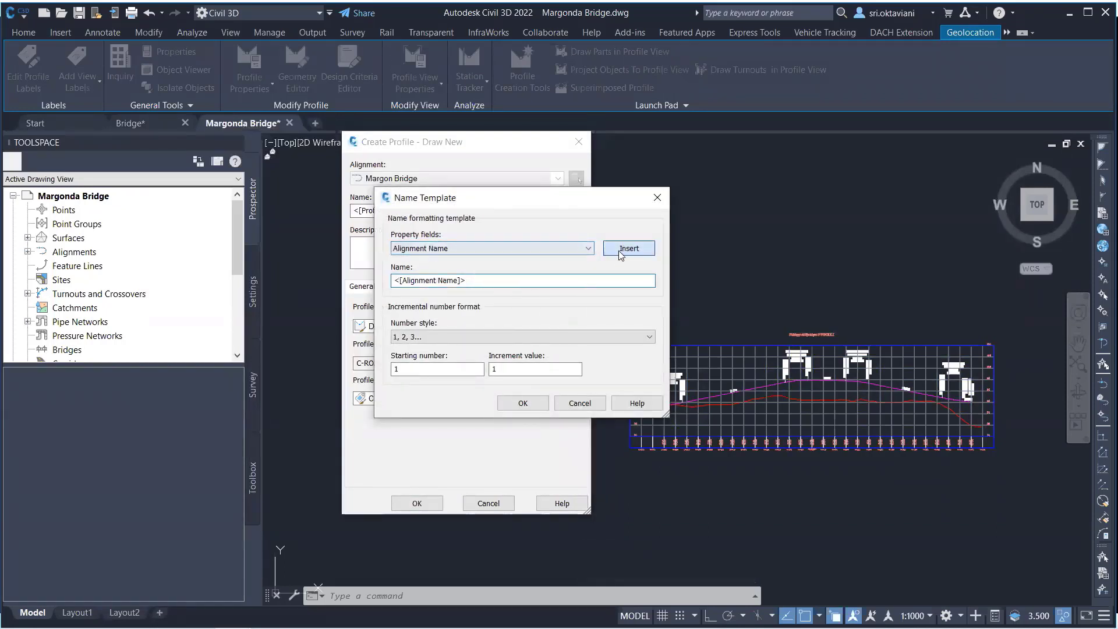
{"action": "left_click", "coordinate": [520, 404]}
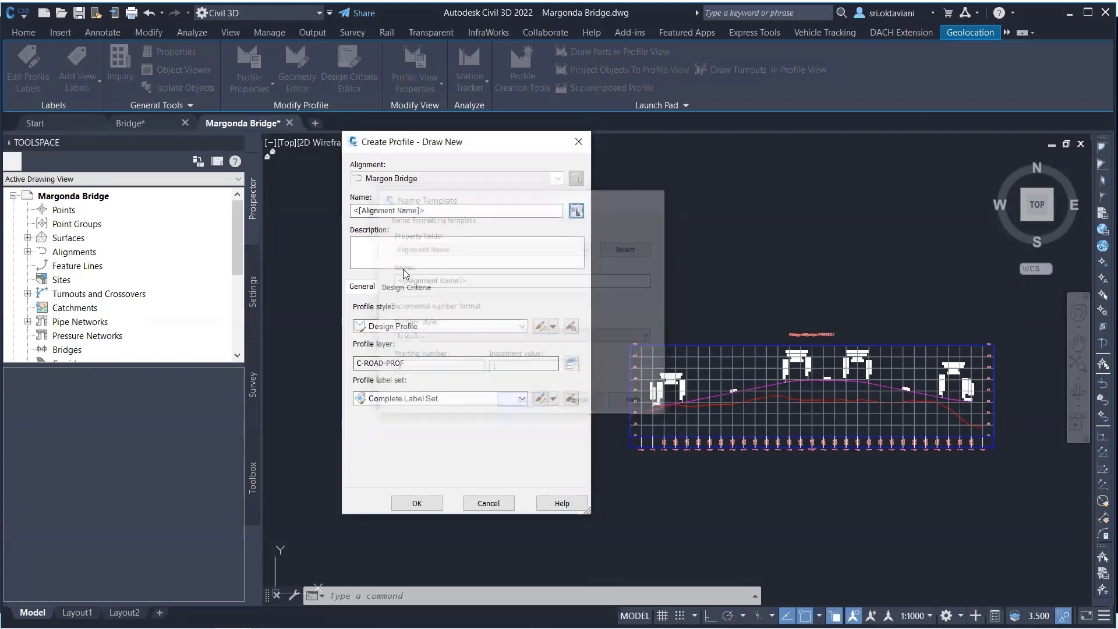
{"action": "left_click", "coordinate": [416, 503]}
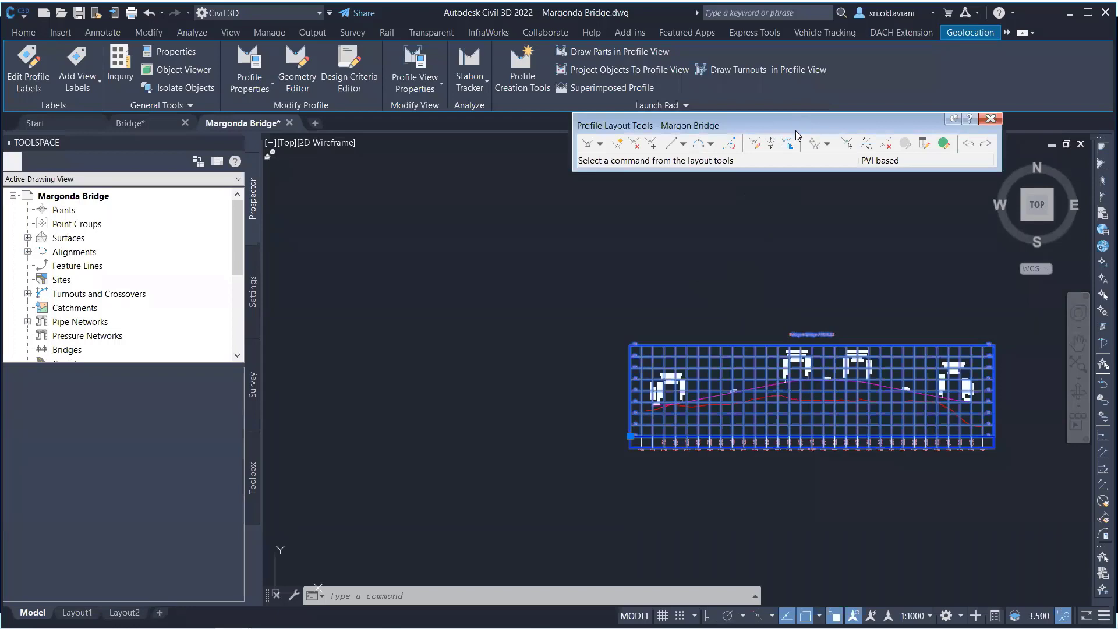
Move the Profile Layout Tools clear of the profile grid and deselect the profile view.
{"action": "left_click_drag", "start_coordinate": [796, 135], "coordinate": [771, 221]}
{"action": "scroll", "coordinate": [724, 312], "scroll_direction": "up", "scroll_amount": 1}
{"action": "scroll", "coordinate": [512, 300], "scroll_direction": "down", "scroll_amount": 1}
{"action": "mouse_move", "coordinate": [512, 299]}
{"action": "middle_mouse_down"}
{"action": "mouse_move", "coordinate": [497, 290]}
{"action": "mouse_move", "coordinate": [433, 304]}
{"action": "middle_mouse_up"}
{"action": "scroll", "coordinate": [524, 314], "scroll_direction": "up", "scroll_amount": 2}
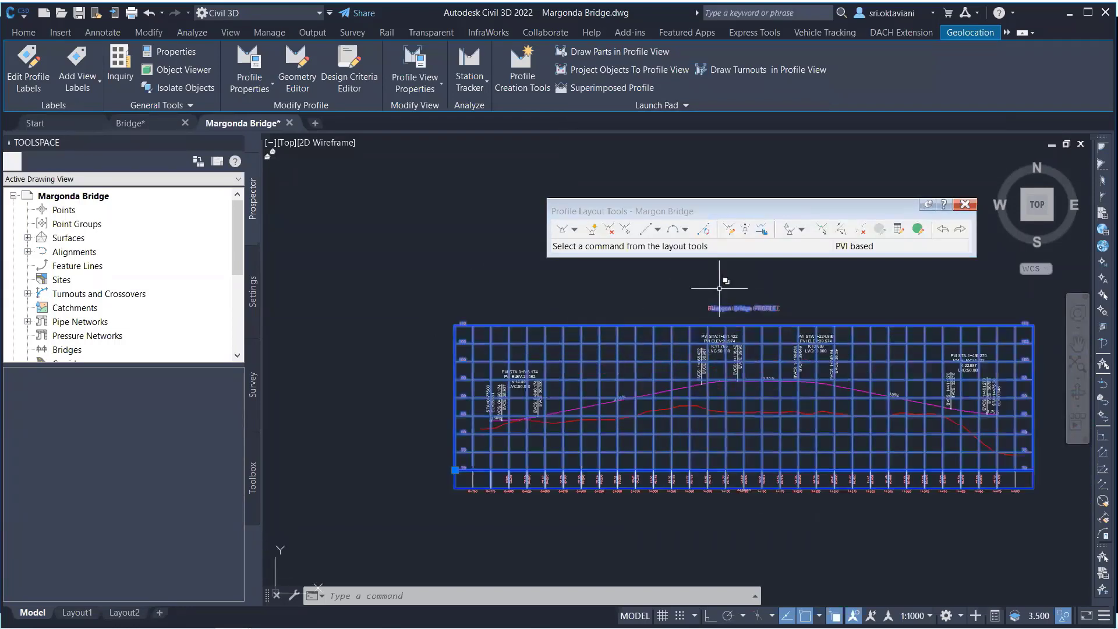
{"action": "left_click", "coordinate": [575, 228]}
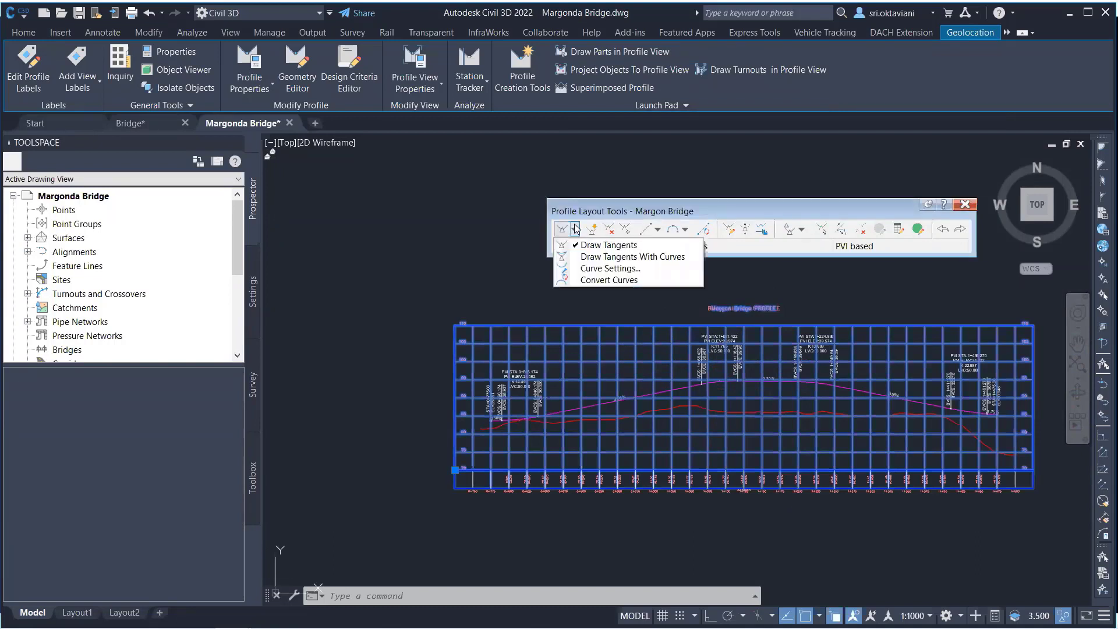
{"action": "key", "text": "Escape"}
{"action": "key", "text": "Escape"}
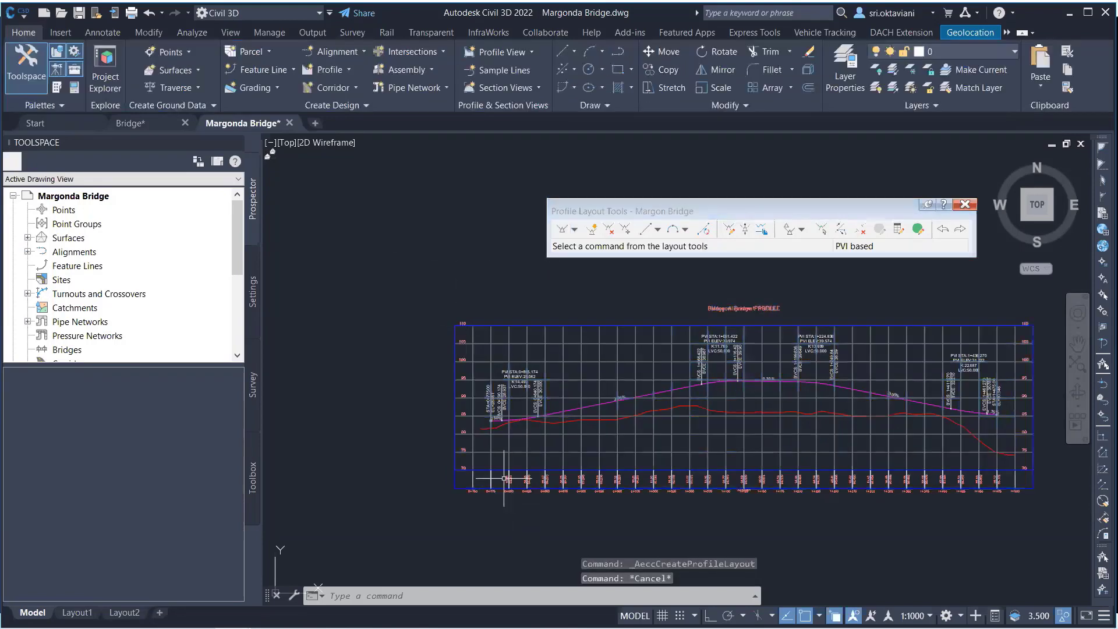
Examine the station labels and the copied design line near the start of the profile.
{"action": "scroll", "coordinate": [498, 452], "scroll_direction": "up", "scroll_amount": 4}
{"action": "scroll", "coordinate": [498, 452], "scroll_direction": "down", "scroll_amount": 4}
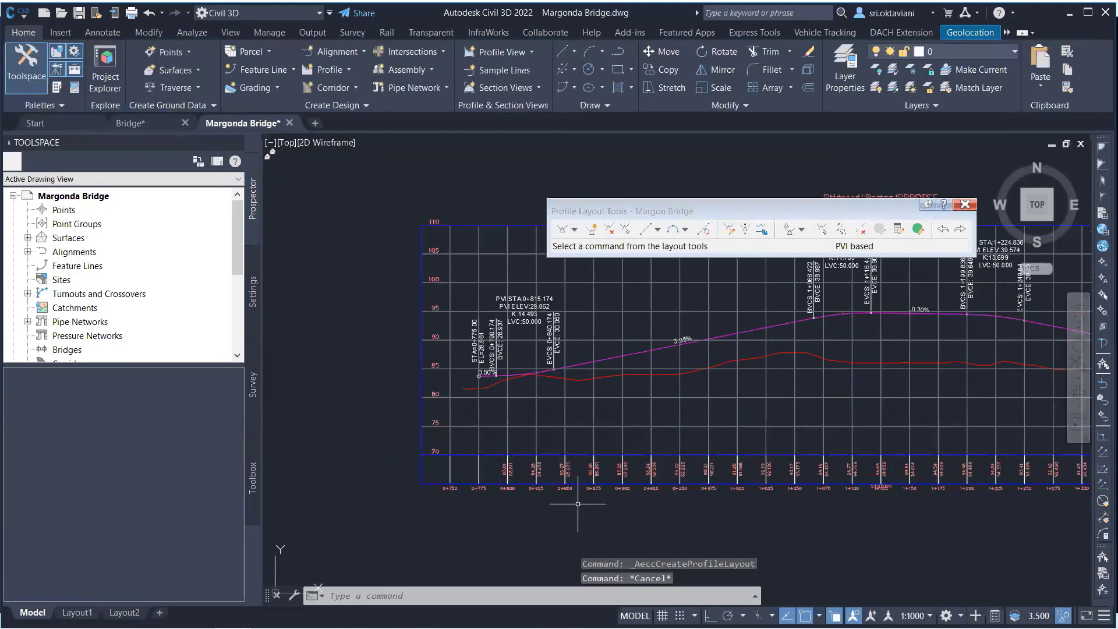
{"action": "middle_click_drag", "start_coordinate": [559, 485], "coordinate": [615, 494]}
{"action": "scroll", "coordinate": [495, 481], "scroll_direction": "up", "scroll_amount": 5}
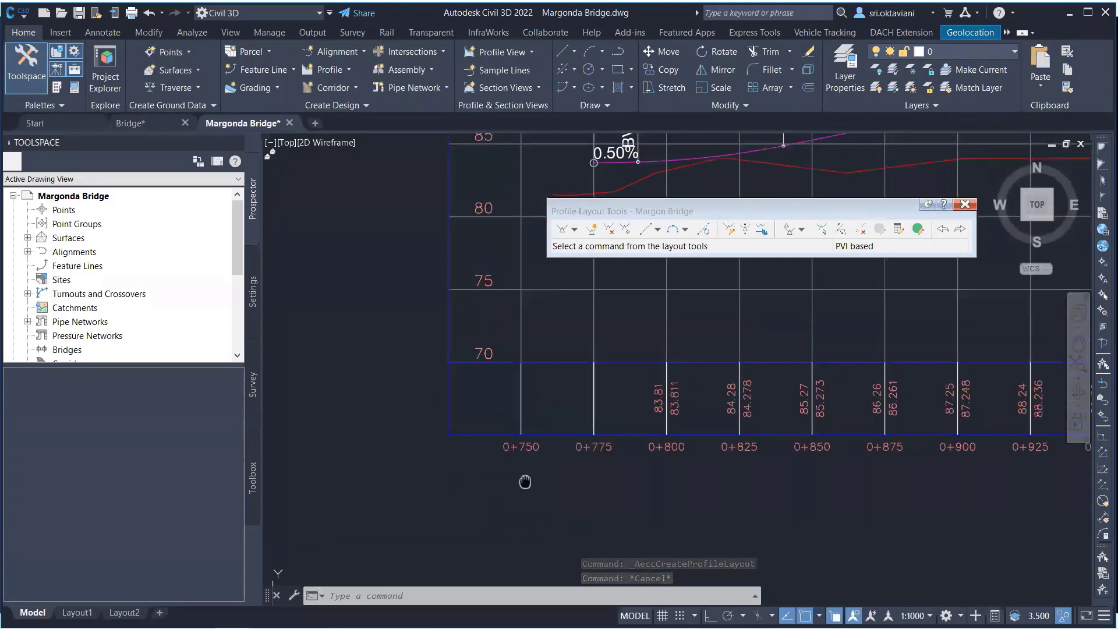
{"action": "scroll", "coordinate": [512, 438], "scroll_direction": "up", "scroll_amount": 3}
{"action": "scroll", "coordinate": [513, 444], "scroll_direction": "down", "scroll_amount": 3}
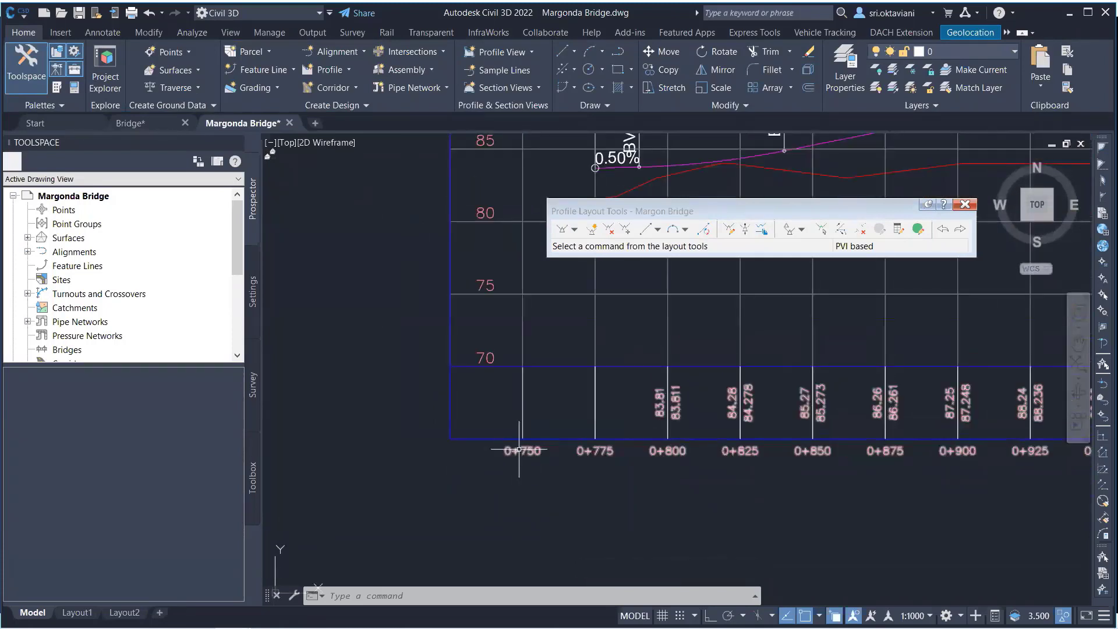
{"action": "scroll", "coordinate": [512, 451], "scroll_direction": "down", "scroll_amount": 5}
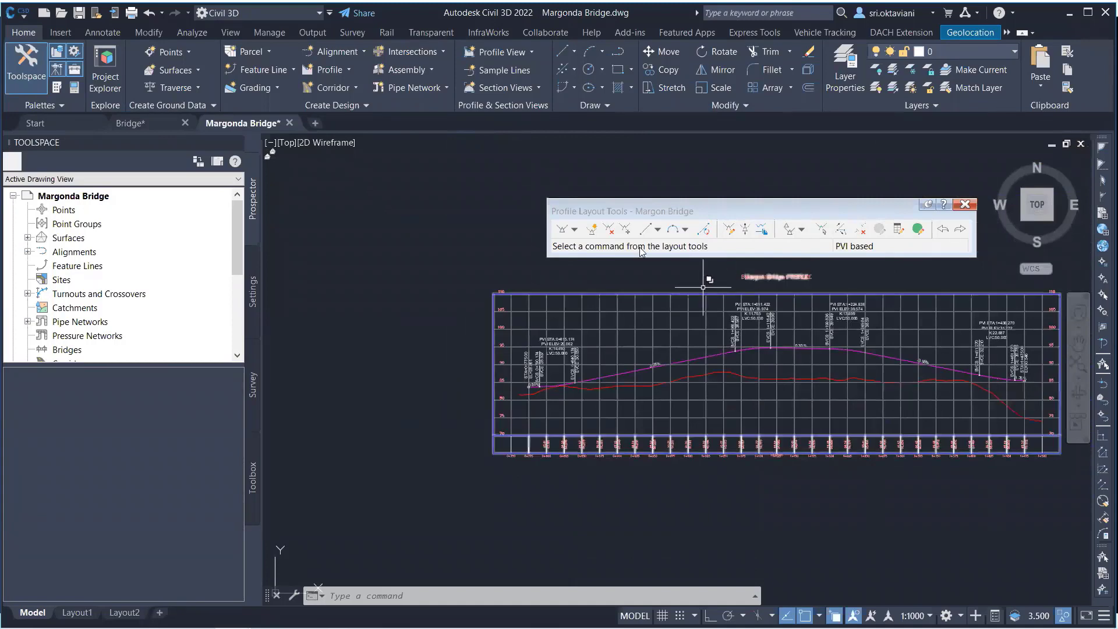
Draw one tangent with Draw Tangents from the copied magenta design line's start point at station 0+775 to its end point.
{"action": "left_click", "coordinate": [575, 230]}
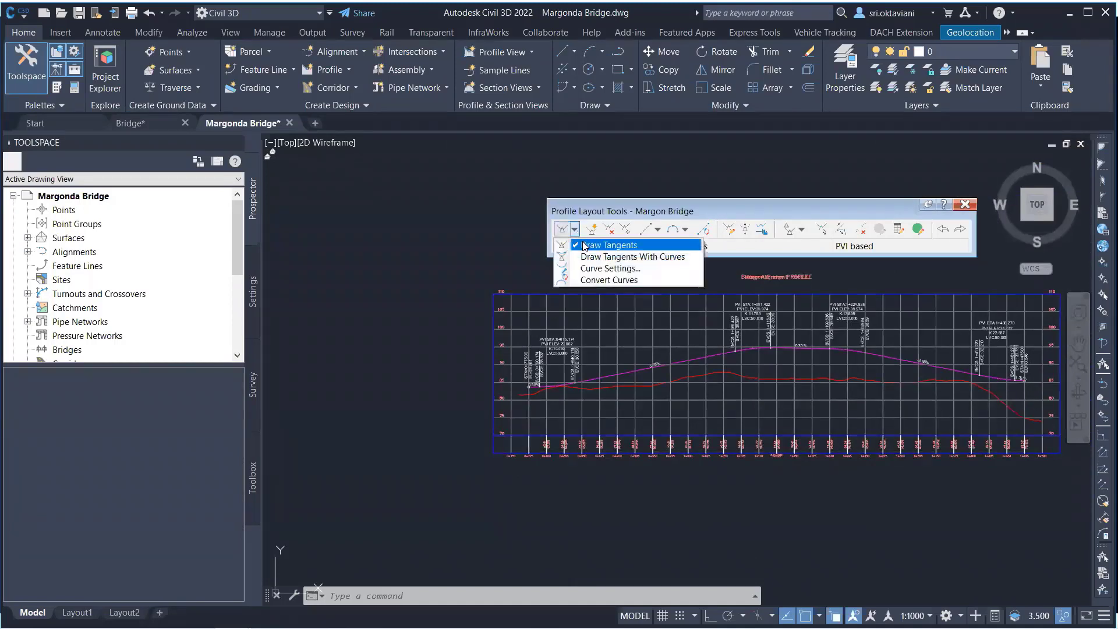
{"action": "left_click", "coordinate": [577, 245]}
{"action": "scroll", "coordinate": [531, 387], "scroll_direction": "up", "scroll_amount": 10}
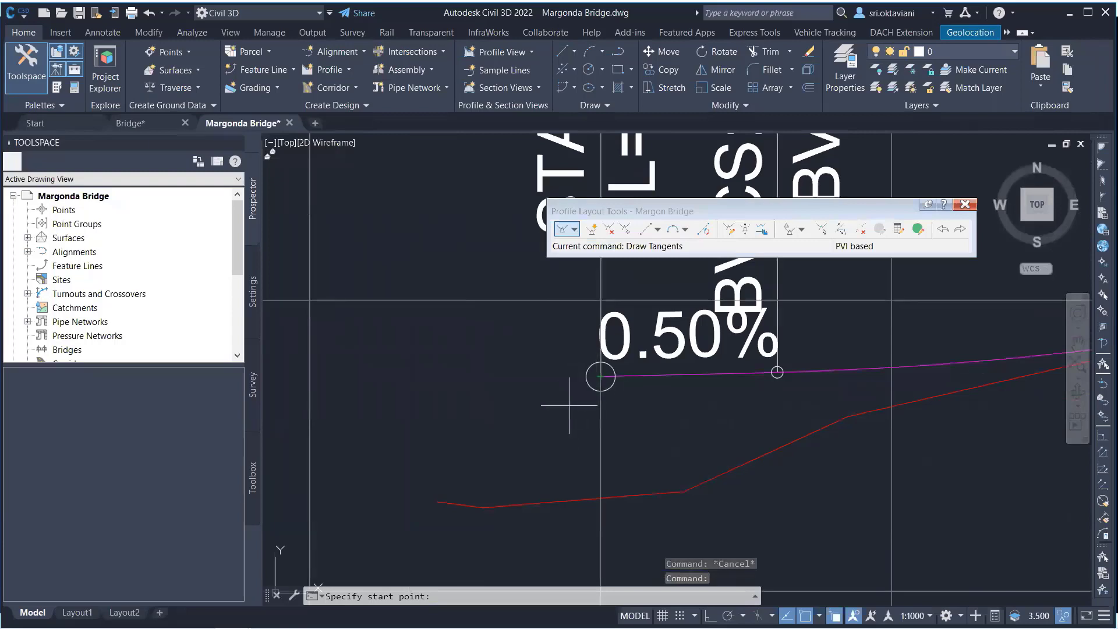
{"action": "left_click", "coordinate": [601, 376]}
{"action": "scroll", "coordinate": [555, 426], "scroll_direction": "down", "scroll_amount": 10}
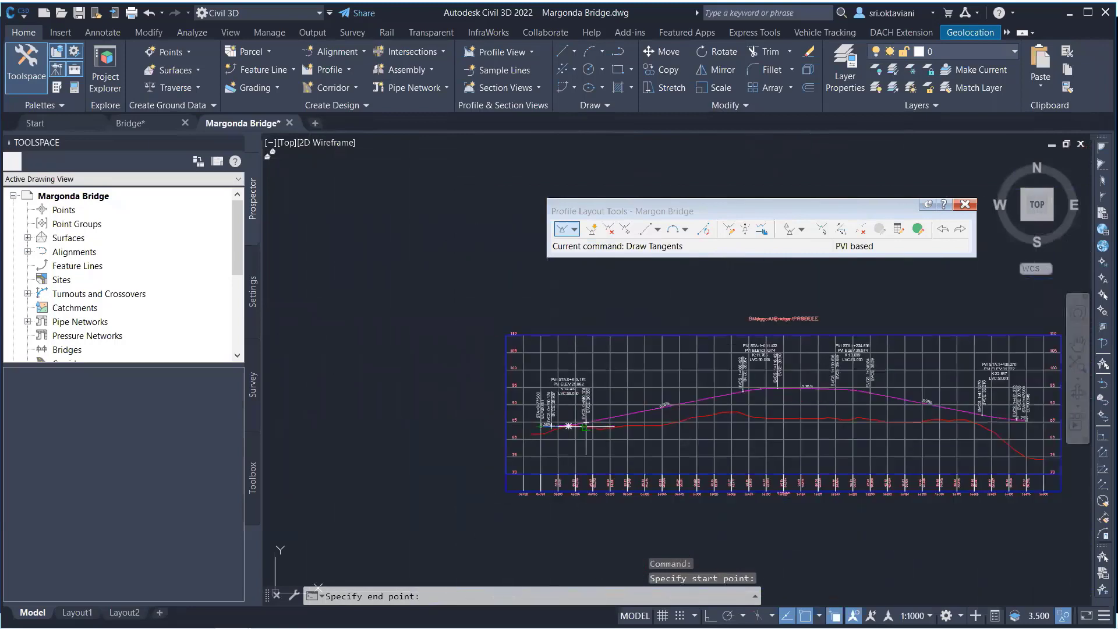
{"action": "scroll", "coordinate": [793, 380], "scroll_direction": "up", "scroll_amount": 10}
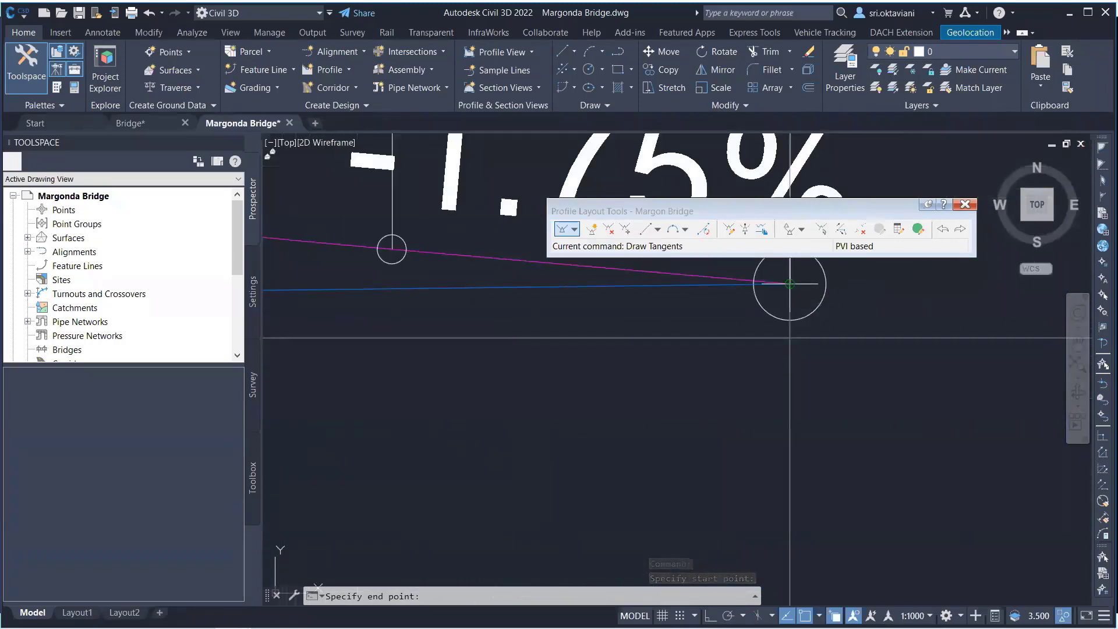
{"action": "left_click", "coordinate": [789, 283]}
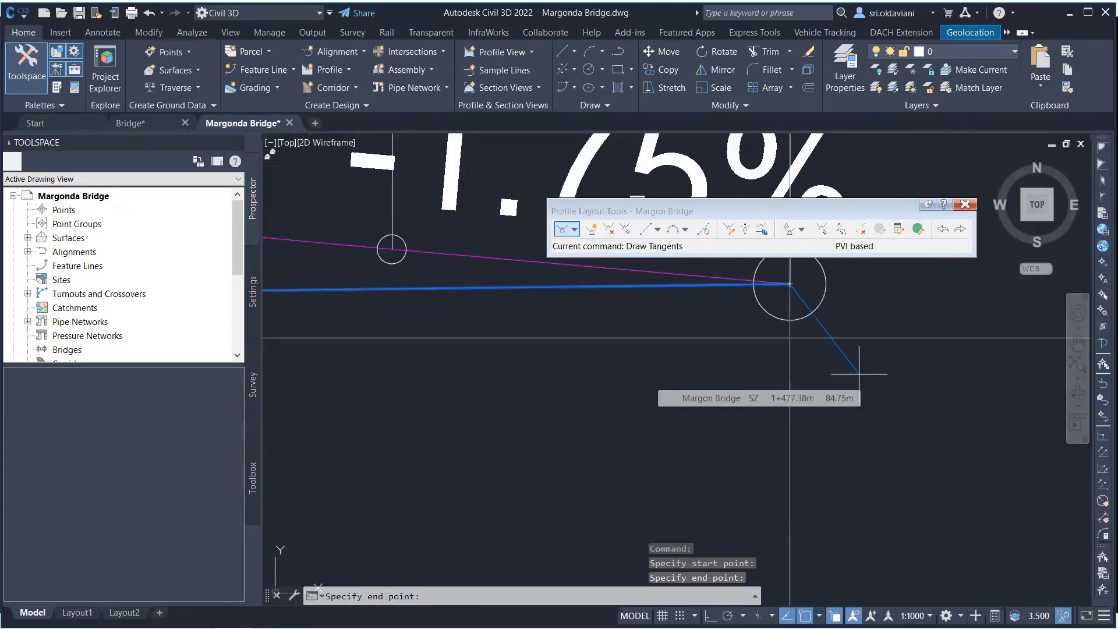
{"action": "key", "text": "Escape"}
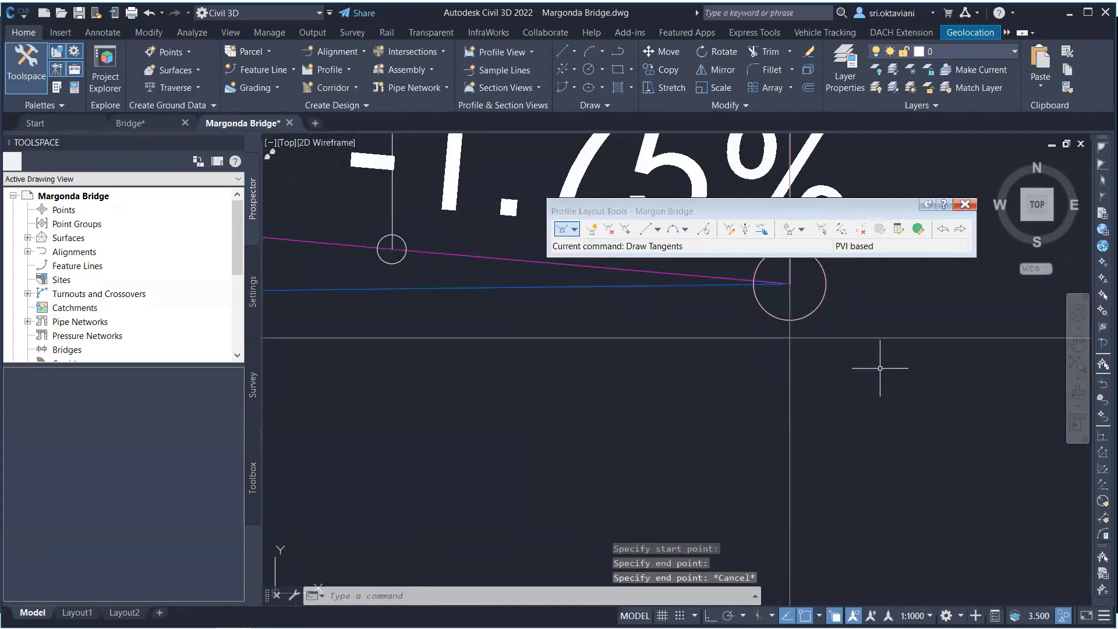
Examine the copied design line's curve and PVI labels along the profile from station 0+775 to 1+475.
{"action": "scroll", "coordinate": [908, 408], "scroll_direction": "down", "scroll_amount": 10}
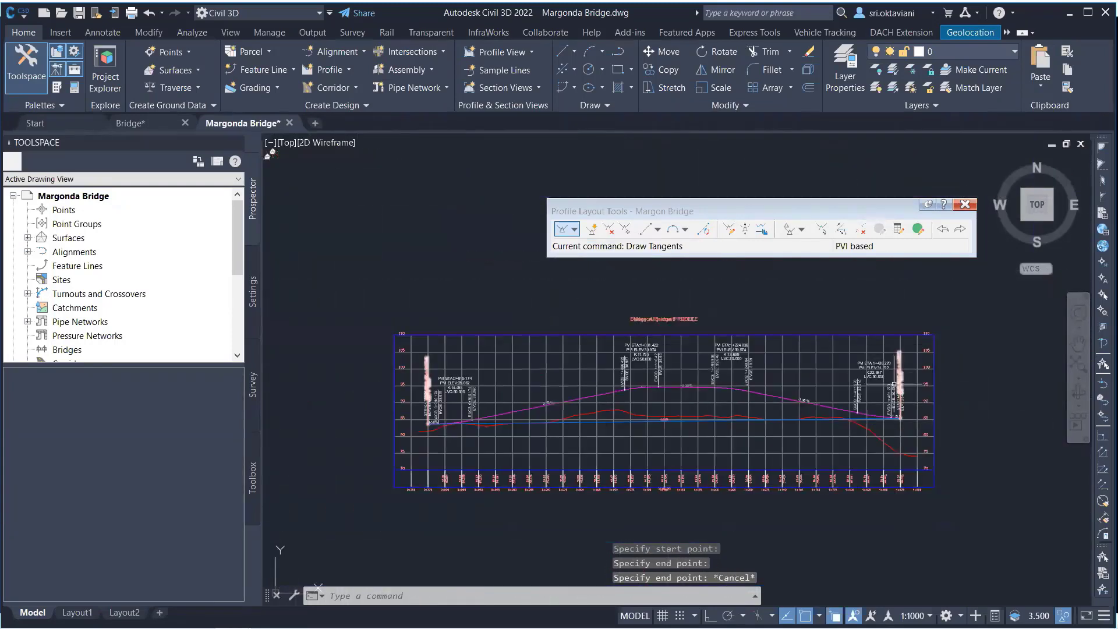
{"action": "scroll", "coordinate": [901, 425], "scroll_direction": "up", "scroll_amount": 6}
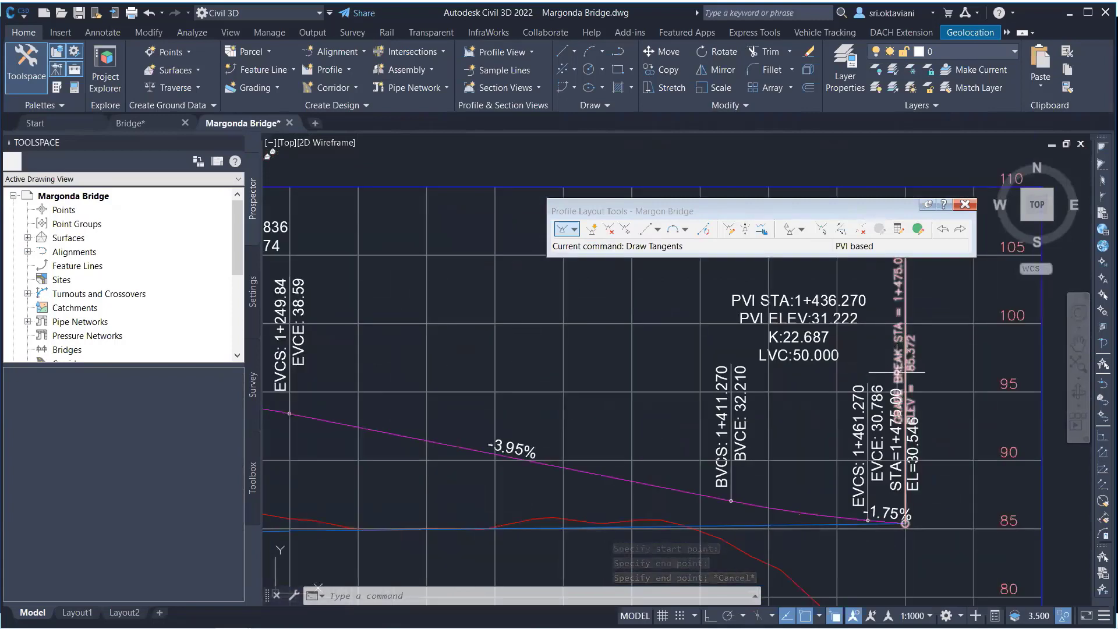
{"action": "scroll", "coordinate": [815, 361], "scroll_direction": "down", "scroll_amount": 6}
{"action": "middle_click_drag", "start_coordinate": [743, 385], "coordinate": [810, 363]}
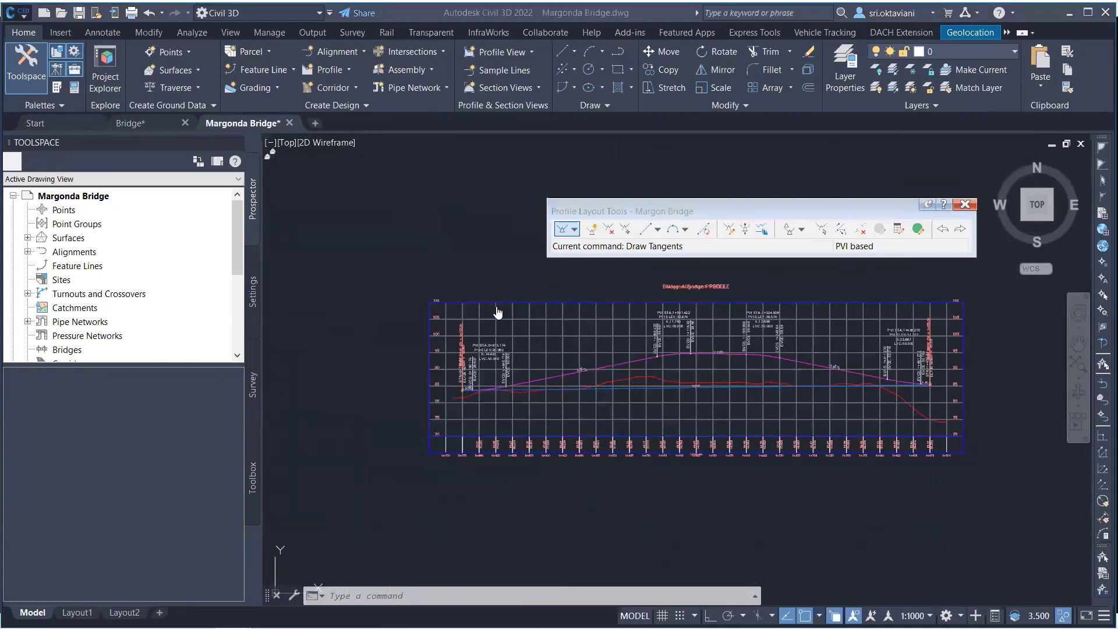
{"action": "middle_click_drag", "start_coordinate": [755, 369], "coordinate": [667, 375]}
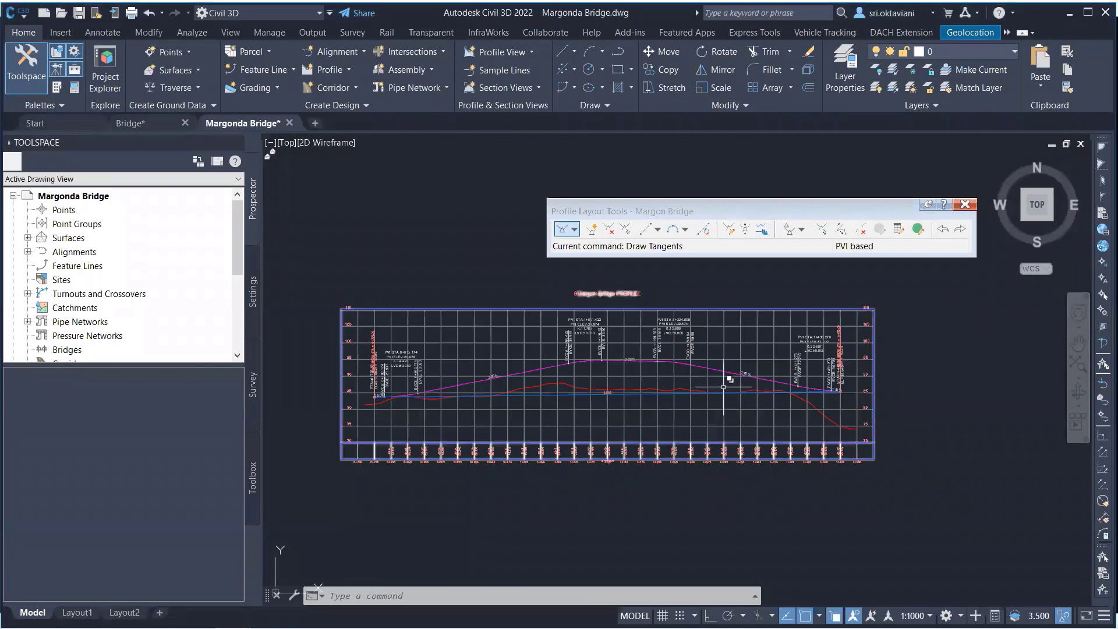
{"action": "scroll", "coordinate": [845, 375], "scroll_direction": "down", "scroll_amount": 3}
{"action": "scroll", "coordinate": [626, 390], "scroll_direction": "up", "scroll_amount": 7}
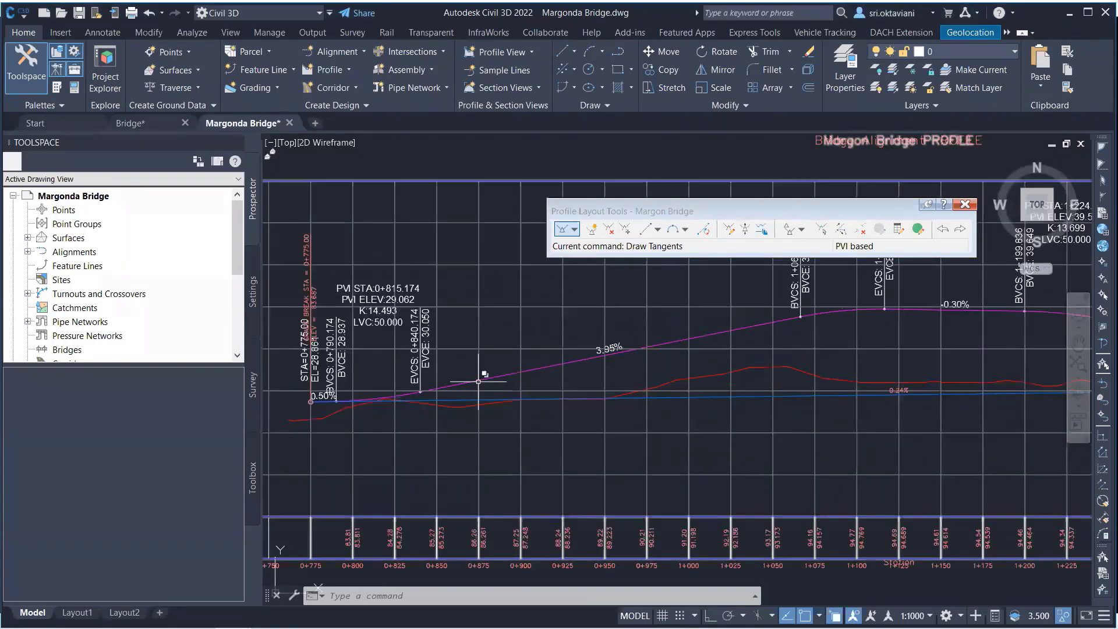
{"action": "scroll", "coordinate": [629, 395], "scroll_direction": "down", "scroll_amount": 2}
{"action": "middle_click_drag", "start_coordinate": [854, 416], "coordinate": [717, 401]}
{"action": "scroll", "coordinate": [999, 368], "scroll_direction": "up", "scroll_amount": 2}
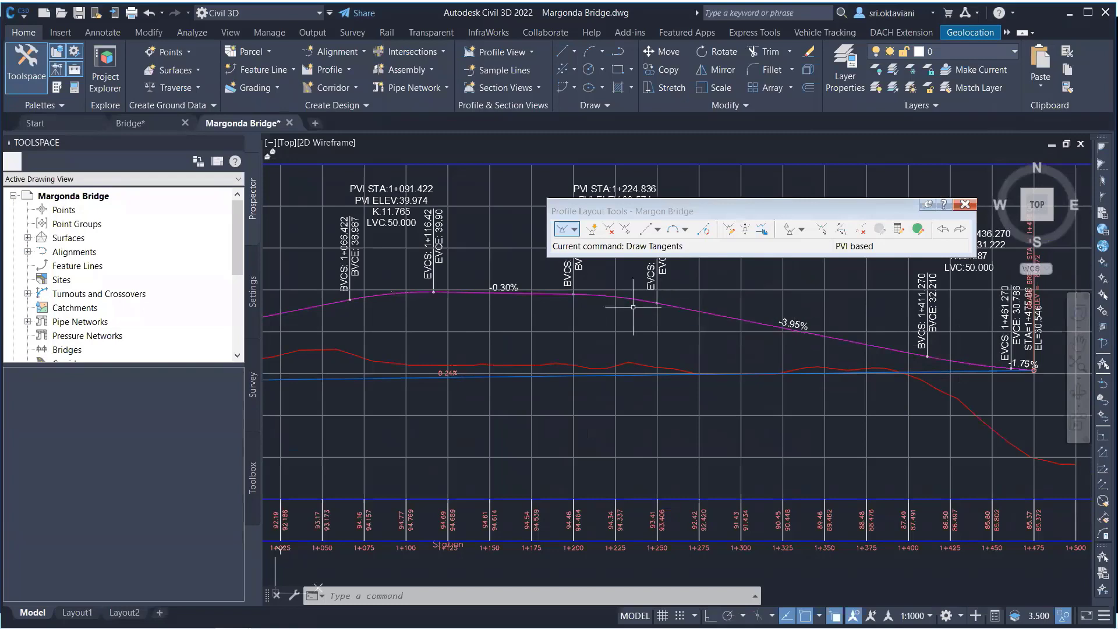
{"action": "scroll", "coordinate": [673, 313], "scroll_direction": "down", "scroll_amount": 2}
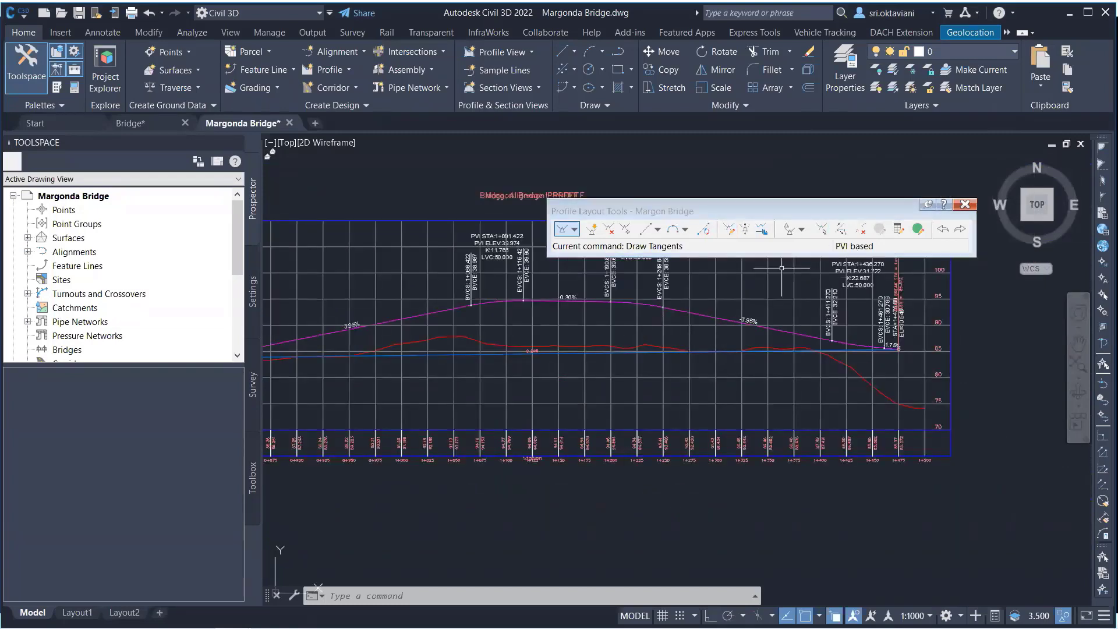
Insert a PVI on the copied magenta design line at the last curve's EVCS point, station 1+461.29, elevation 85.611 m.
{"action": "left_click", "coordinate": [593, 229]}
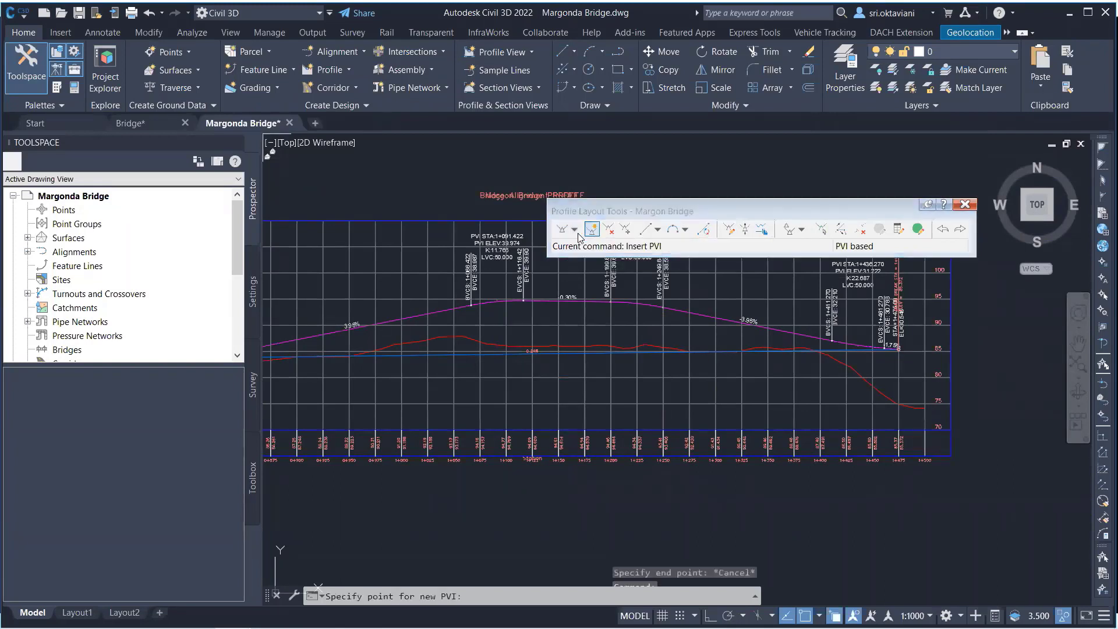
{"action": "scroll", "coordinate": [889, 348], "scroll_direction": "up", "scroll_amount": 2}
{"action": "scroll", "coordinate": [889, 348], "scroll_direction": "up", "scroll_amount": 2}
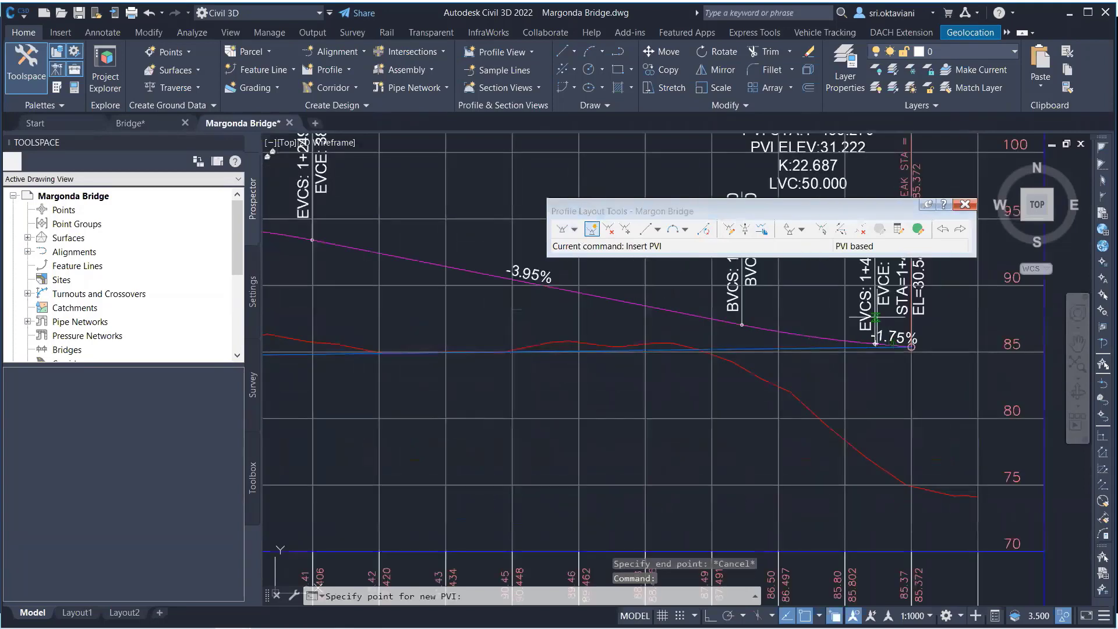
{"action": "scroll", "coordinate": [791, 371], "scroll_direction": "up", "scroll_amount": 2}
{"action": "scroll", "coordinate": [652, 311], "scroll_direction": "down", "scroll_amount": 1}
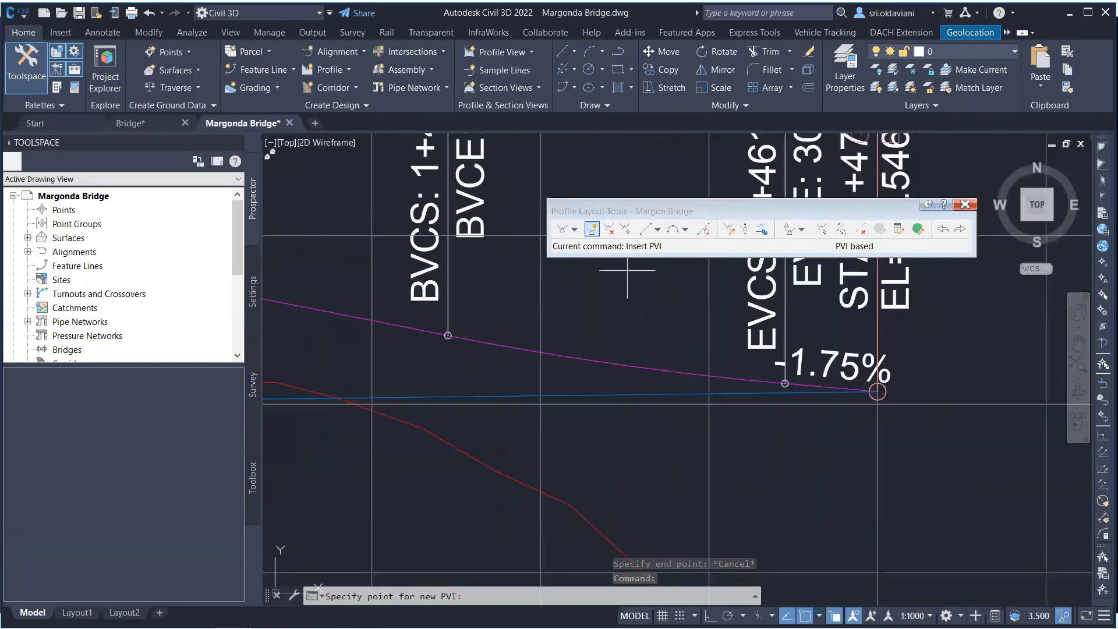
{"action": "scroll", "coordinate": [818, 392], "scroll_direction": "up", "scroll_amount": 4}
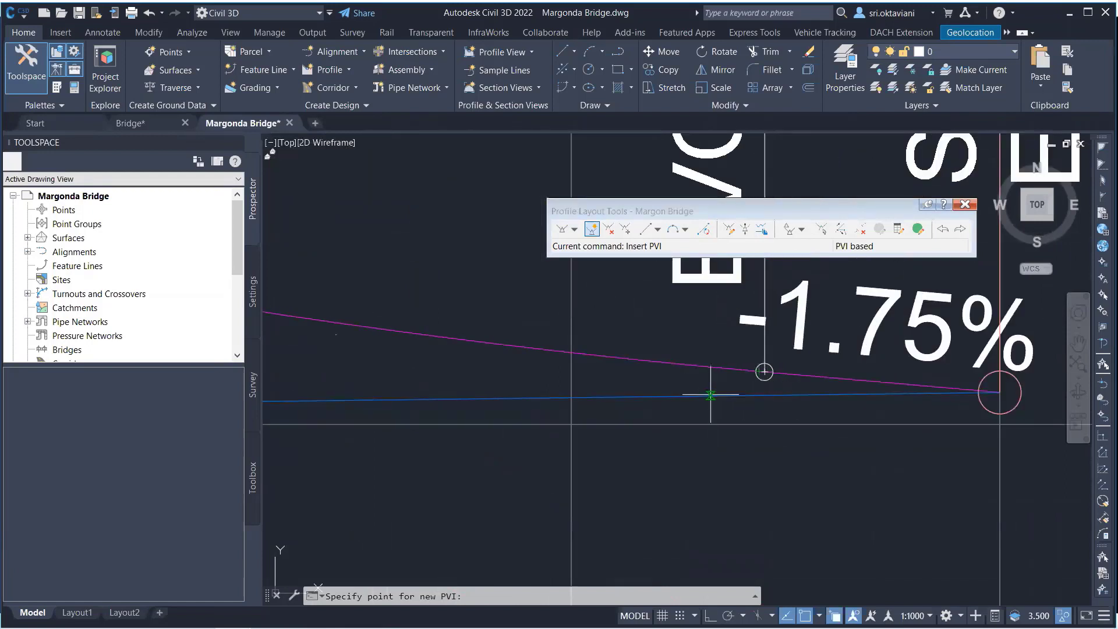
{"action": "left_click", "coordinate": [765, 371]}
Insert PVIs at the last curve's PVI marker, station 1+436.25, elevation 86.046 m, and at its BVCS point.
{"action": "scroll", "coordinate": [774, 402], "scroll_direction": "down", "scroll_amount": 3}
{"action": "scroll", "coordinate": [674, 397], "scroll_direction": "up", "scroll_amount": 5}
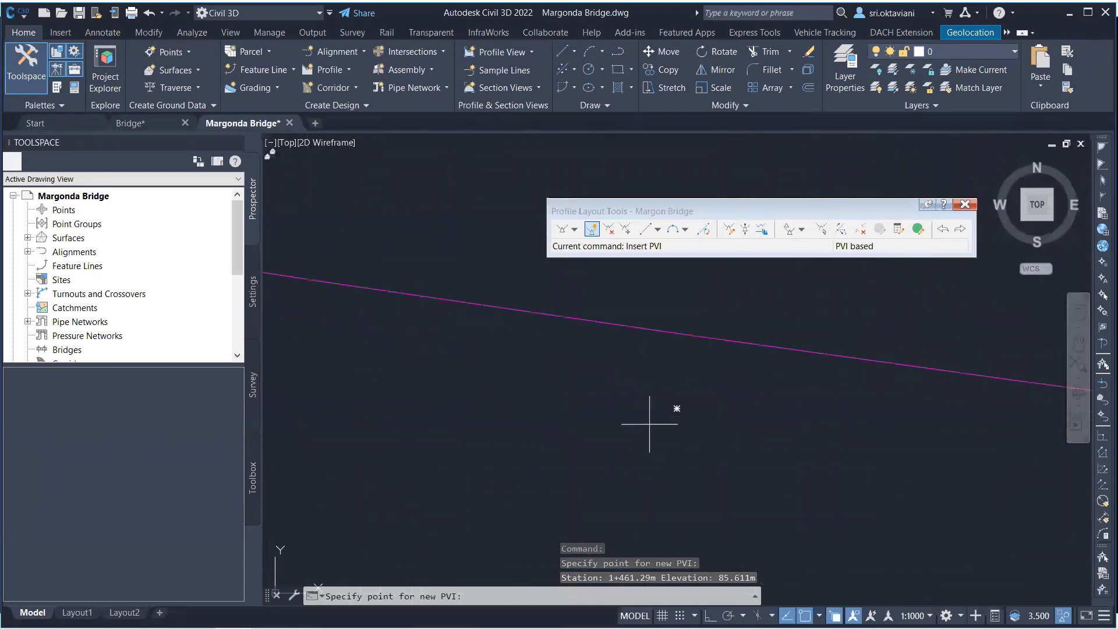
{"action": "scroll", "coordinate": [649, 399], "scroll_direction": "down", "scroll_amount": 1}
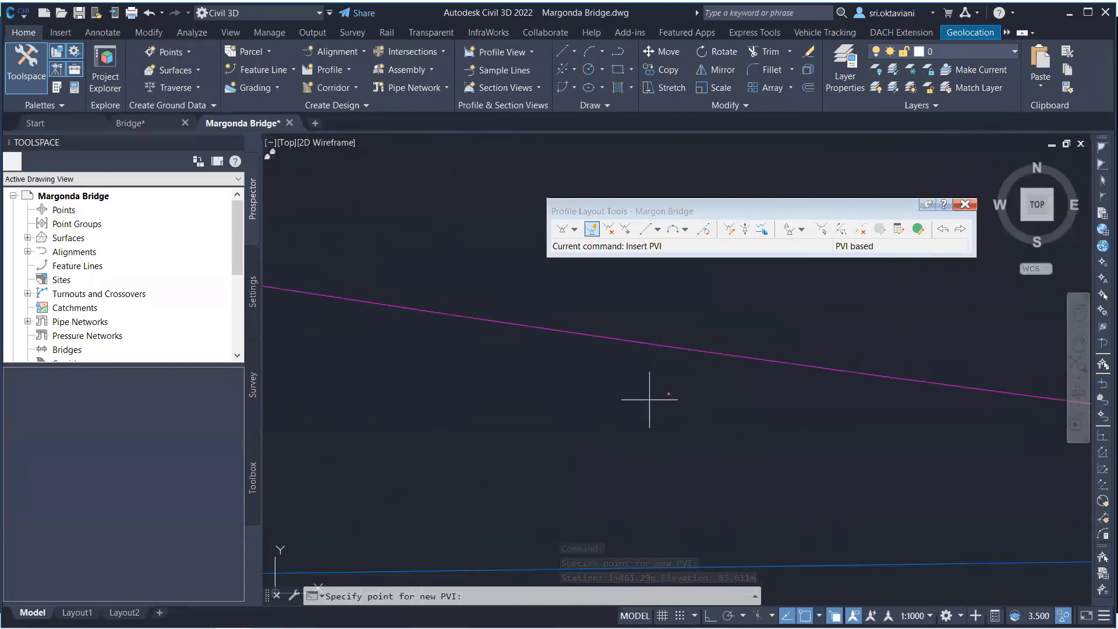
{"action": "left_click", "coordinate": [668, 394]}
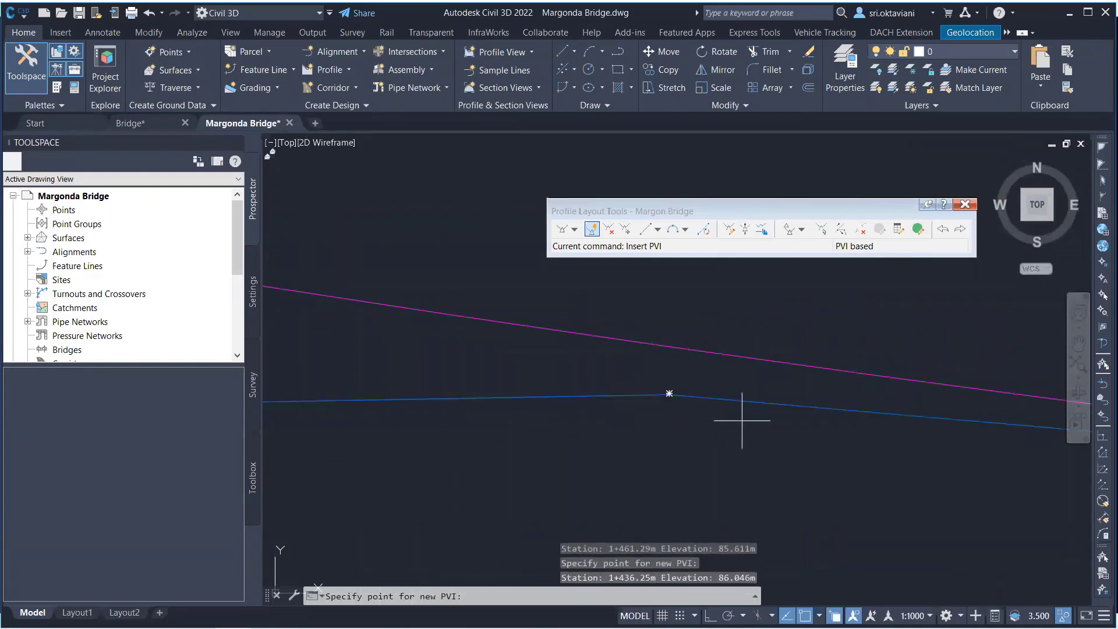
{"action": "left_click", "coordinate": [471, 363]}
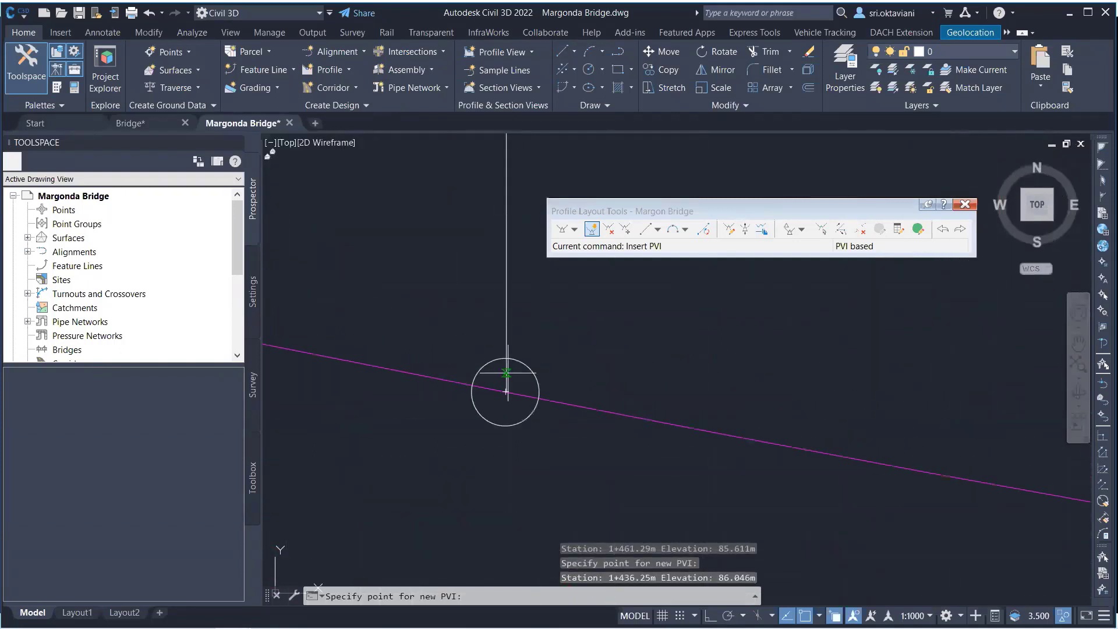
Insert PVIs on the Margon Bridge profile at stations 1+411.29 and 1+249.84, snapping to the vertical curve end points.
{"action": "scroll", "coordinate": [754, 368], "scroll_direction": "down", "scroll_amount": 4}
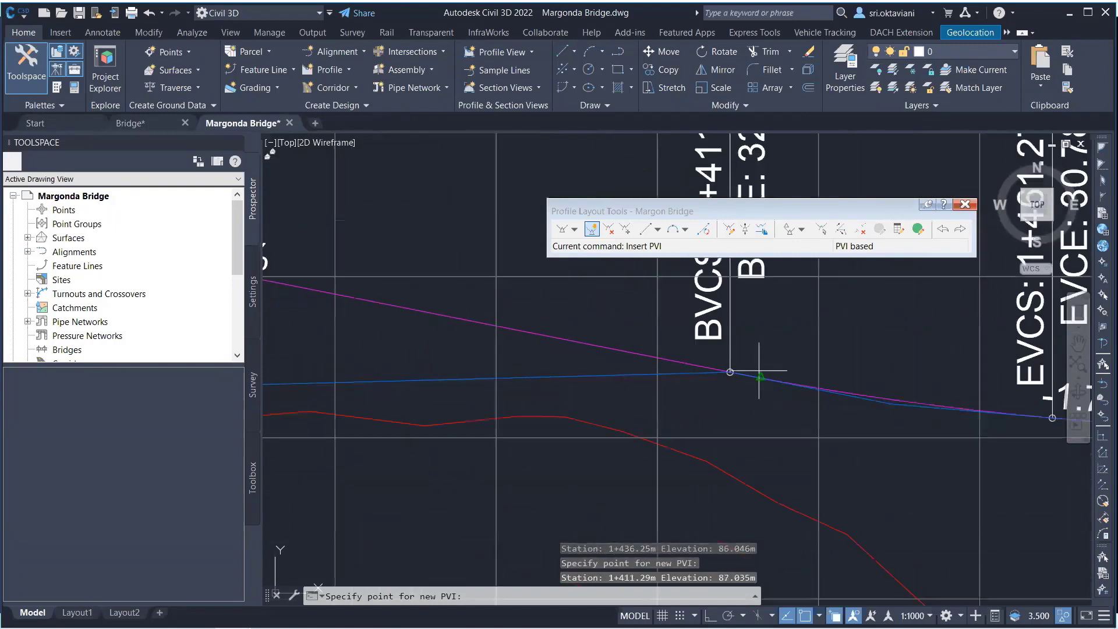
{"action": "middle_click_drag", "start_coordinate": [544, 357], "coordinate": [809, 388]}
{"action": "scroll", "coordinate": [664, 338], "scroll_direction": "up", "scroll_amount": 5}
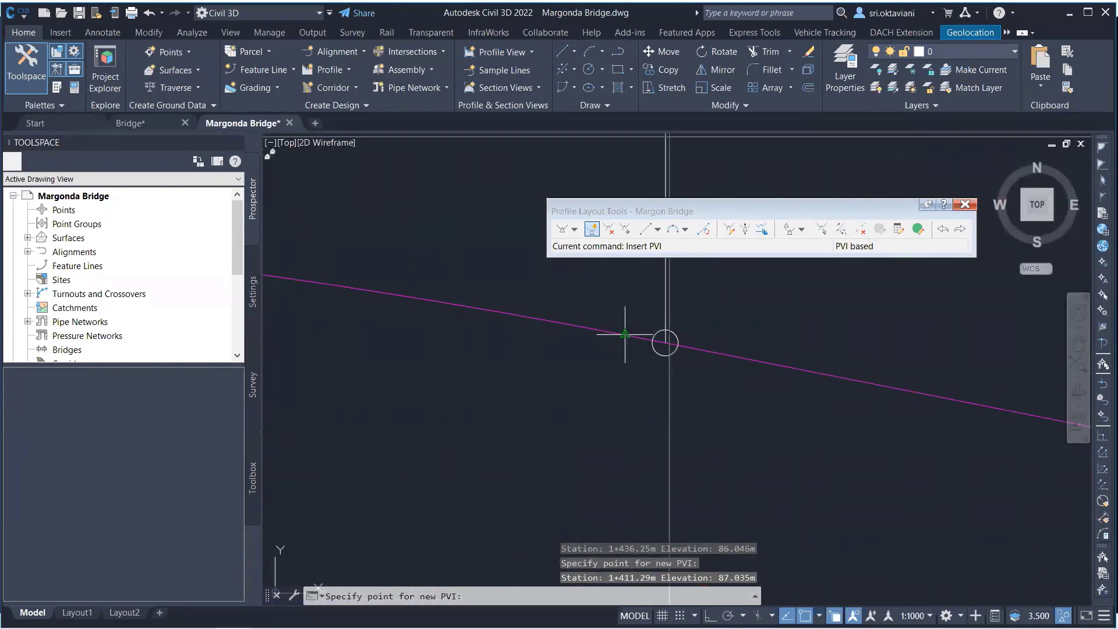
{"action": "left_click", "coordinate": [663, 336]}
{"action": "scroll", "coordinate": [680, 362], "scroll_direction": "down", "scroll_amount": 3}
{"action": "scroll", "coordinate": [690, 367], "scroll_direction": "down", "scroll_amount": 3}
{"action": "scroll", "coordinate": [723, 358], "scroll_direction": "up", "scroll_amount": 6}
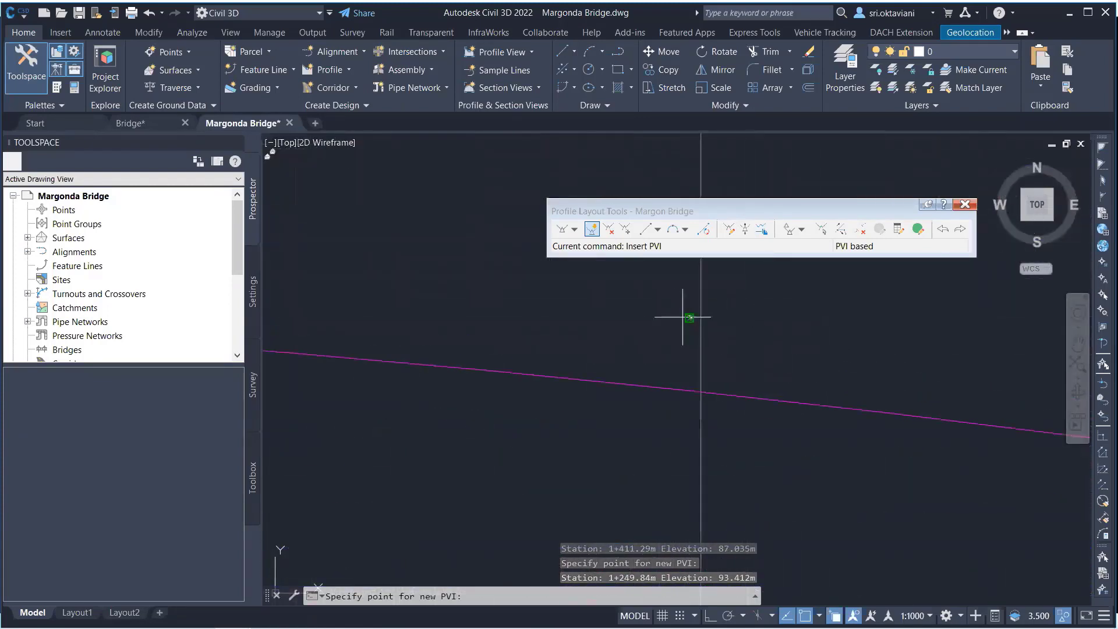
Insert PVIs at stations 1+224.82 and 1+199.84, along and at the start of the second crest curve.
{"action": "left_click", "coordinate": [765, 345]}
{"action": "scroll", "coordinate": [600, 337], "scroll_direction": "up", "scroll_amount": 4}
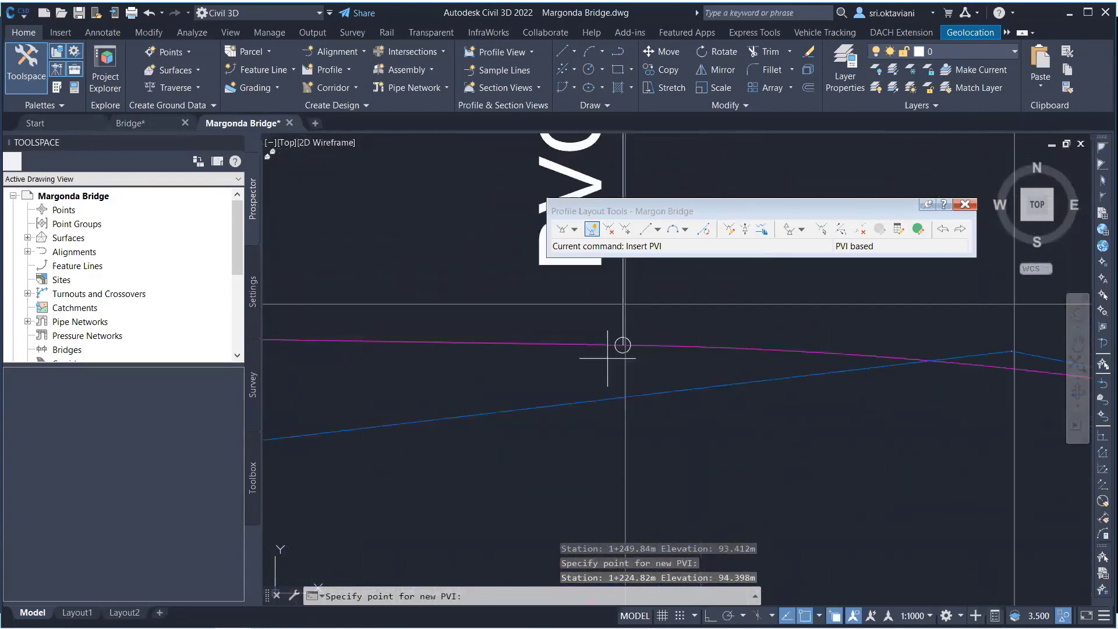
{"action": "left_click", "coordinate": [664, 302]}
{"action": "scroll", "coordinate": [778, 369], "scroll_direction": "down", "scroll_amount": 4}
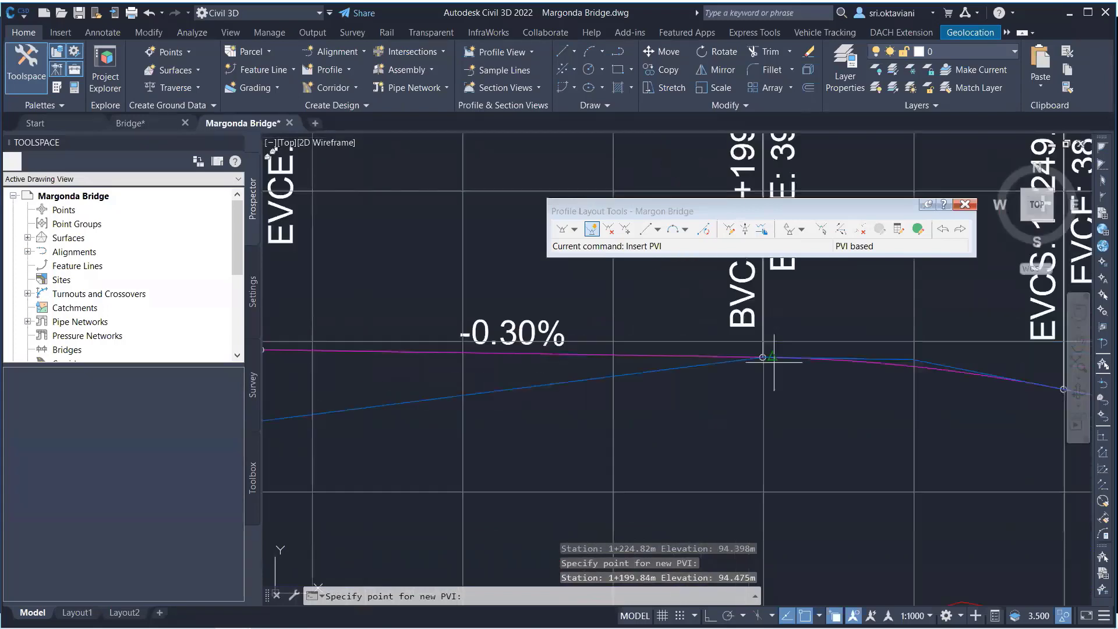
Insert PVIs at both ends of the first crest curve, stations 1+116.42 and 1+066.44, and at station 0+840.20.
{"action": "scroll", "coordinate": [721, 382], "scroll_direction": "up", "scroll_amount": 5}
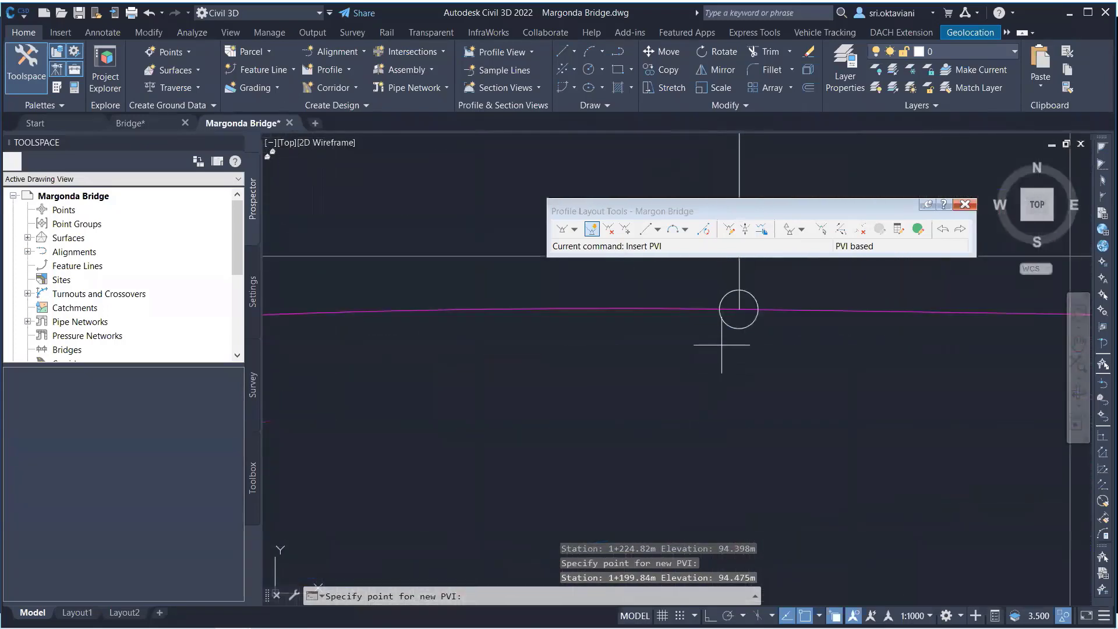
{"action": "scroll", "coordinate": [745, 357], "scroll_direction": "down", "scroll_amount": 5}
{"action": "scroll", "coordinate": [659, 358], "scroll_direction": "up", "scroll_amount": 7}
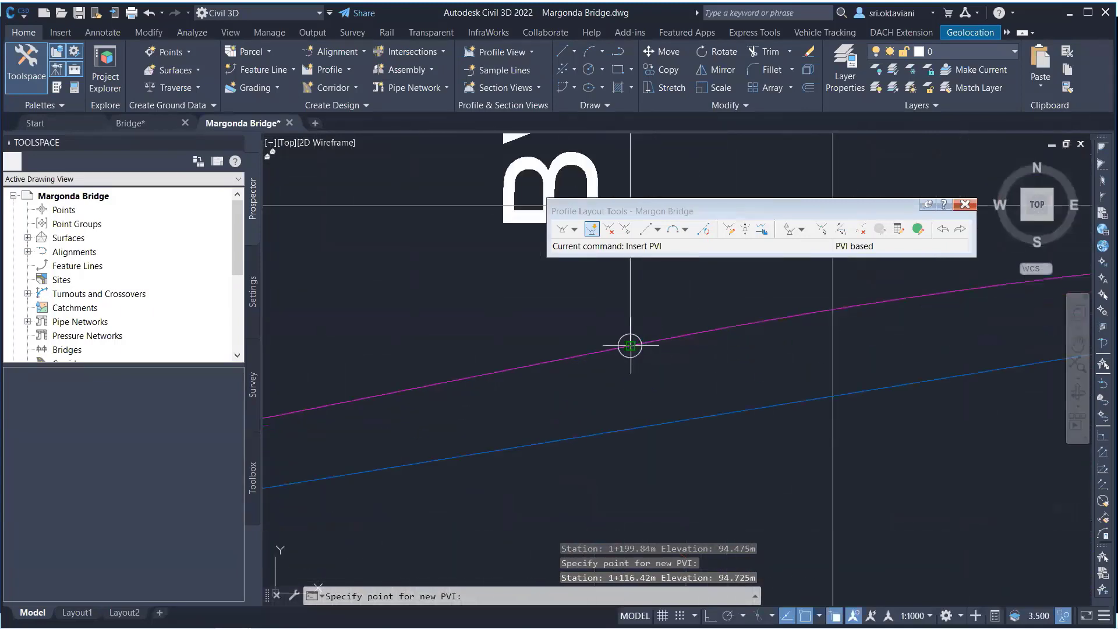
{"action": "left_click", "coordinate": [630, 346]}
{"action": "scroll", "coordinate": [670, 349], "scroll_direction": "down", "scroll_amount": 6}
{"action": "scroll", "coordinate": [587, 379], "scroll_direction": "up", "scroll_amount": 7}
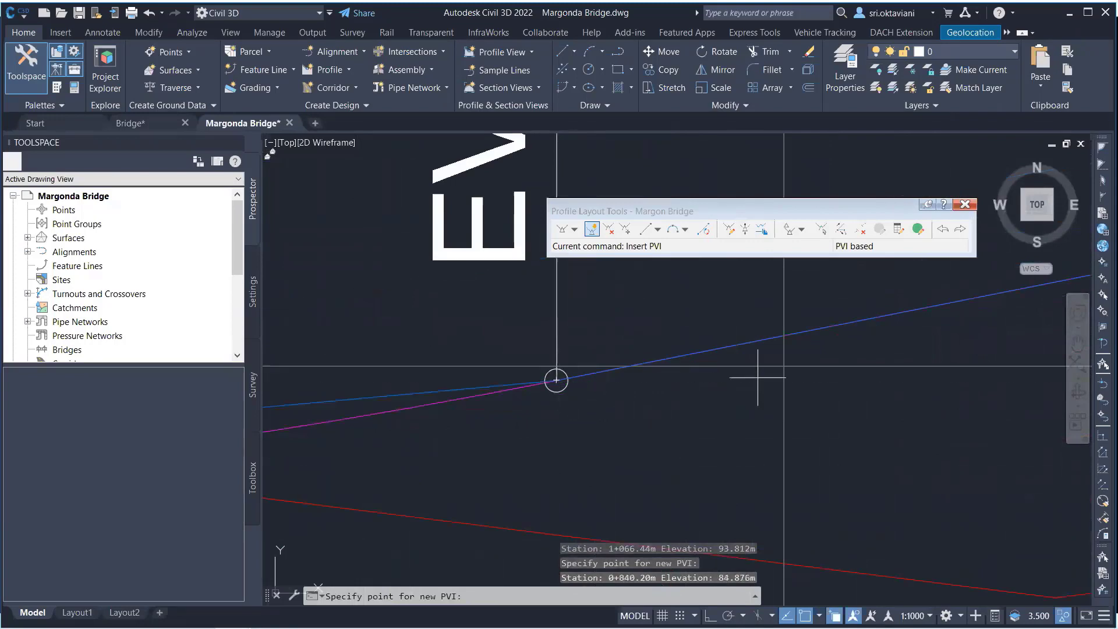
Insert PVIs at stations 0+815.17 and 0+790.19 on the first sag curve and end the PVI insertion.
{"action": "scroll", "coordinate": [687, 412], "scroll_direction": "down", "scroll_amount": 6}
{"action": "middle_click_drag", "start_coordinate": [687, 418], "coordinate": [698, 425]}
{"action": "scroll", "coordinate": [687, 387], "scroll_direction": "up", "scroll_amount": 6}
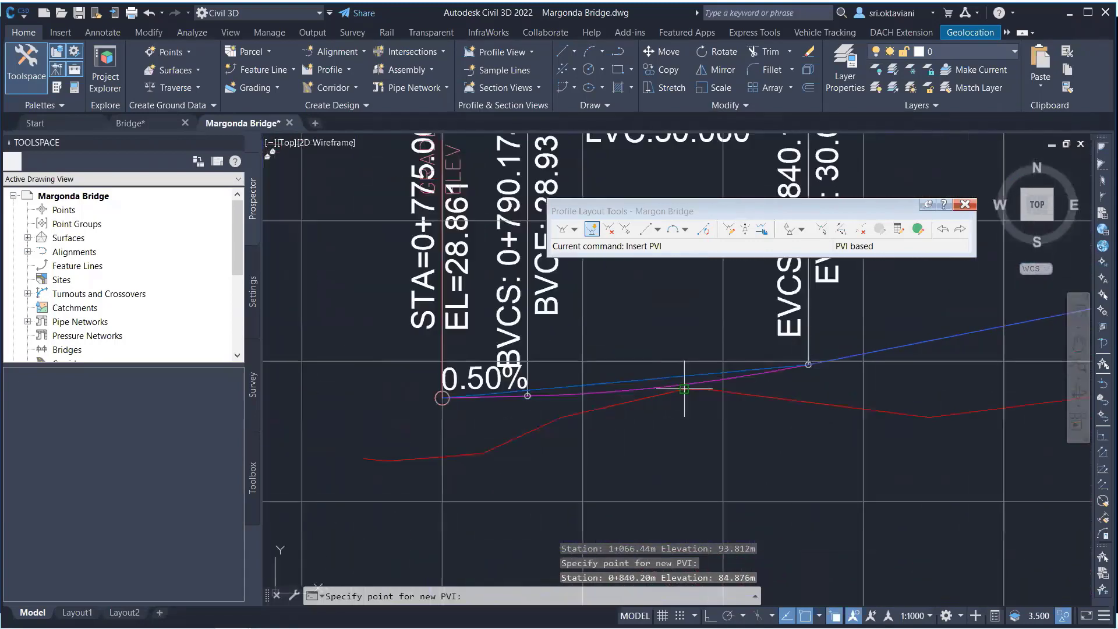
{"action": "left_click", "coordinate": [527, 408]}
{"action": "scroll", "coordinate": [804, 364], "scroll_direction": "down", "scroll_amount": 5}
{"action": "scroll", "coordinate": [804, 364], "scroll_direction": "down", "scroll_amount": 2}
{"action": "scroll", "coordinate": [781, 402], "scroll_direction": "up", "scroll_amount": 8}
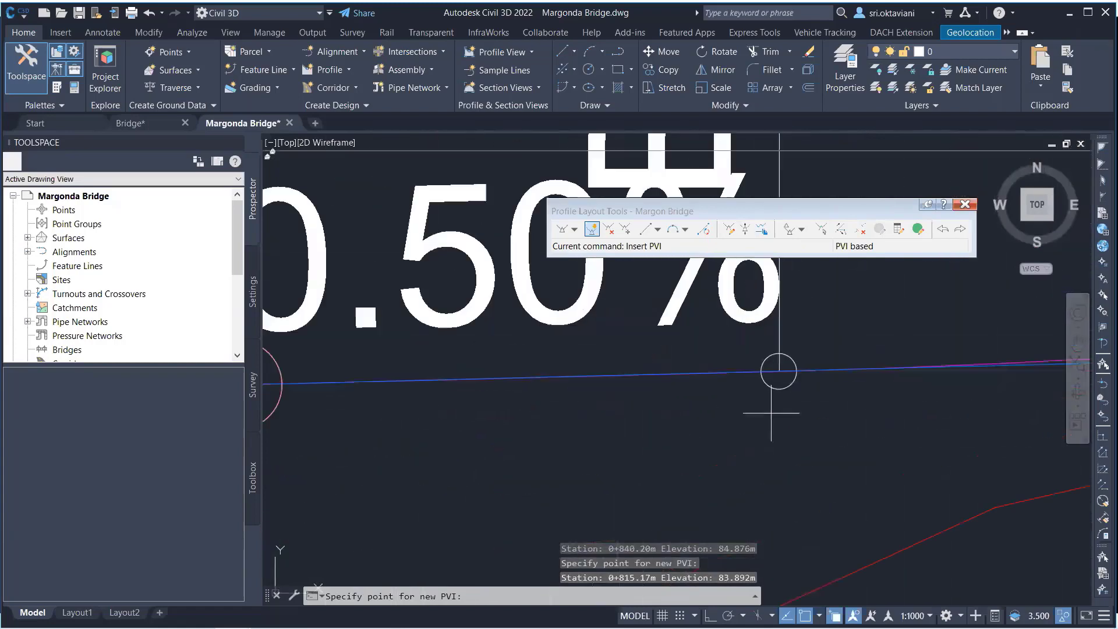
{"action": "left_click", "coordinate": [753, 336]}
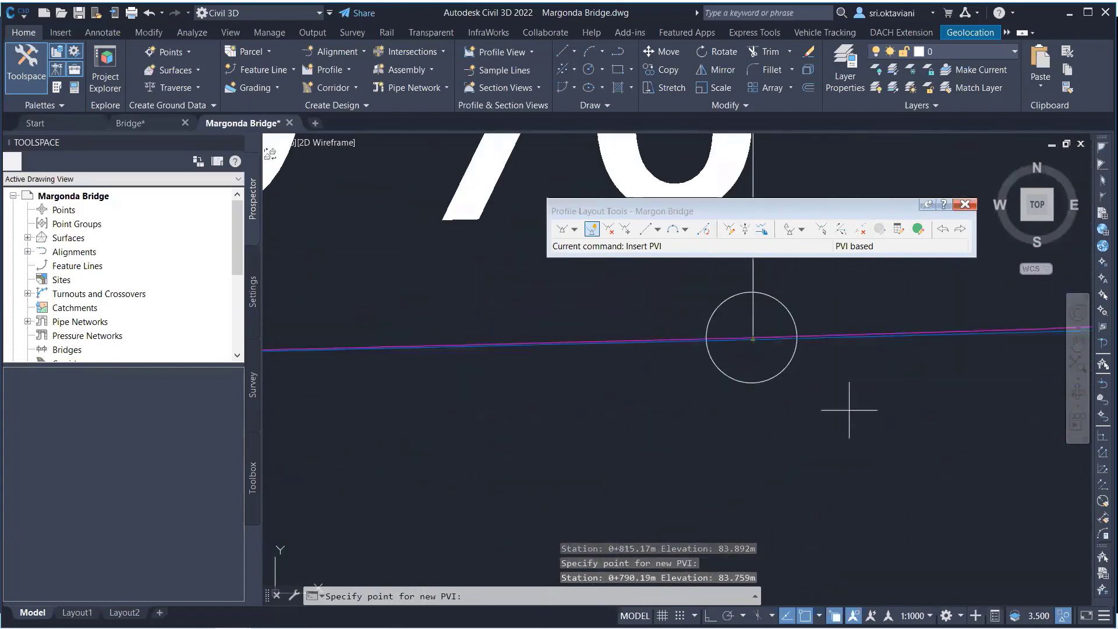
{"action": "scroll", "coordinate": [746, 416], "scroll_direction": "down", "scroll_amount": 3}
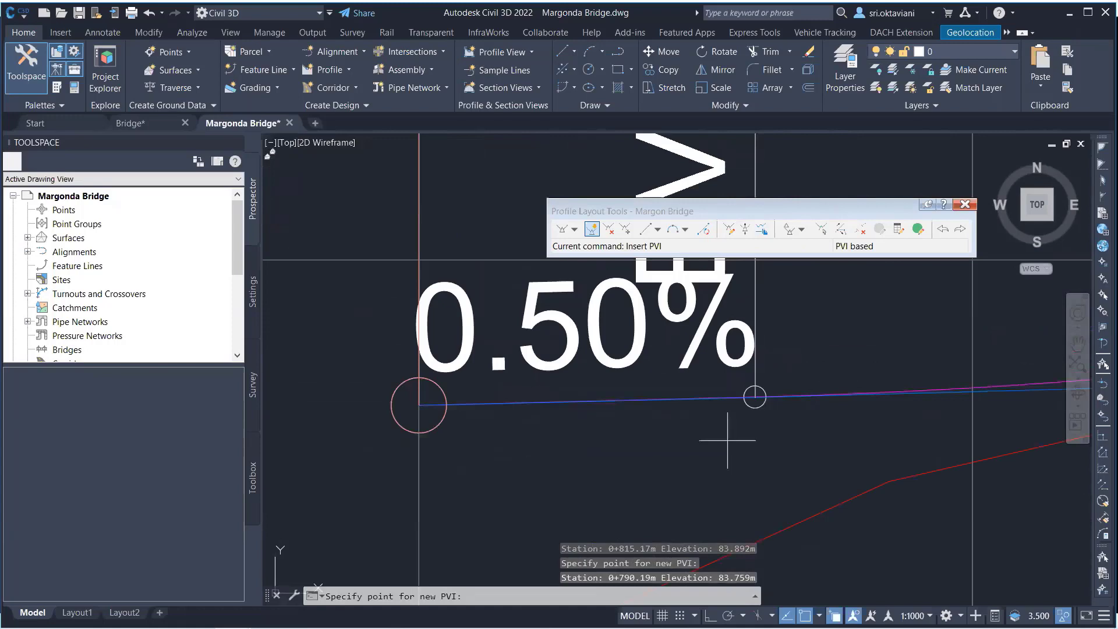
{"action": "key", "text": "Escape"}
{"action": "key", "text": "Escape"}
{"action": "key", "text": "Escape"}
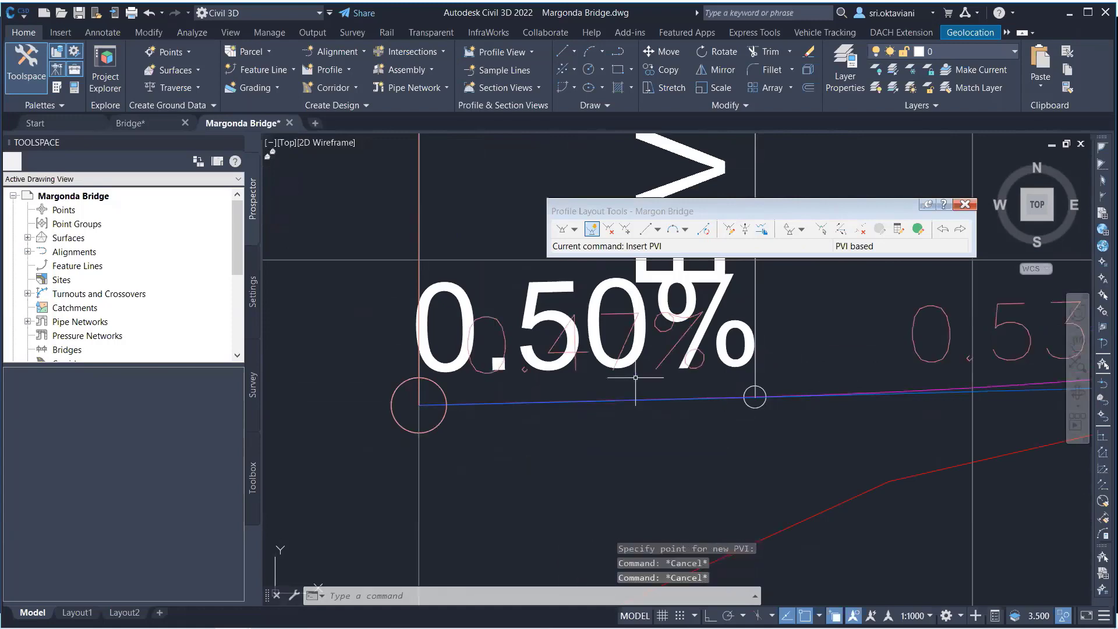
Examine the grades, vertical curve labels and grade break labels along the edited Margon Bridge profile.
{"action": "scroll", "coordinate": [635, 378], "scroll_direction": "down", "scroll_amount": 10}
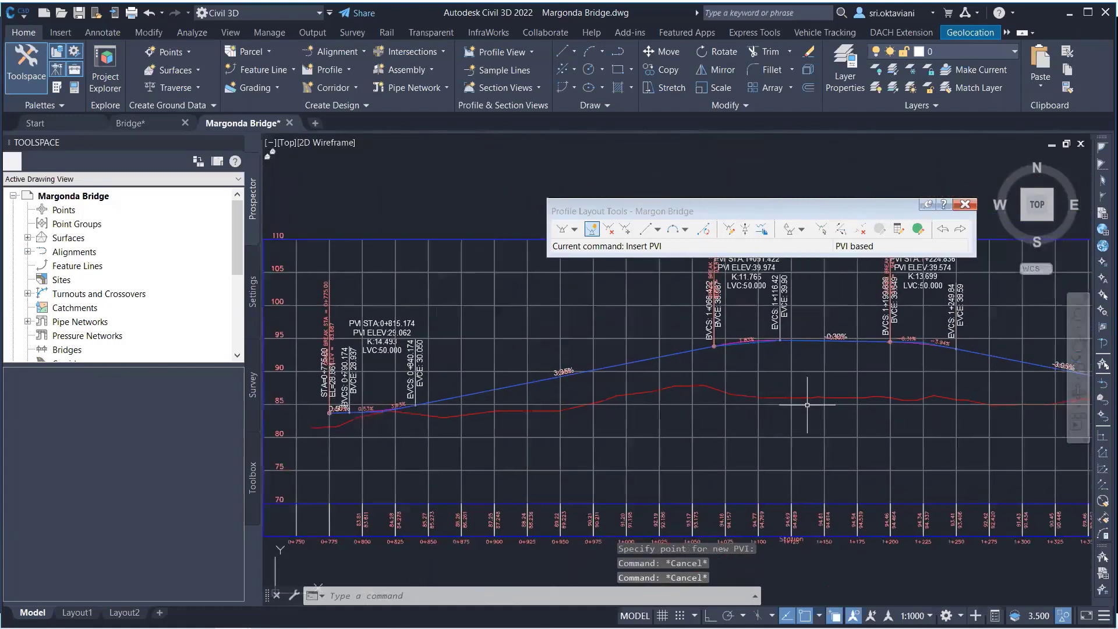
{"action": "scroll", "coordinate": [718, 419], "scroll_direction": "up", "scroll_amount": 4}
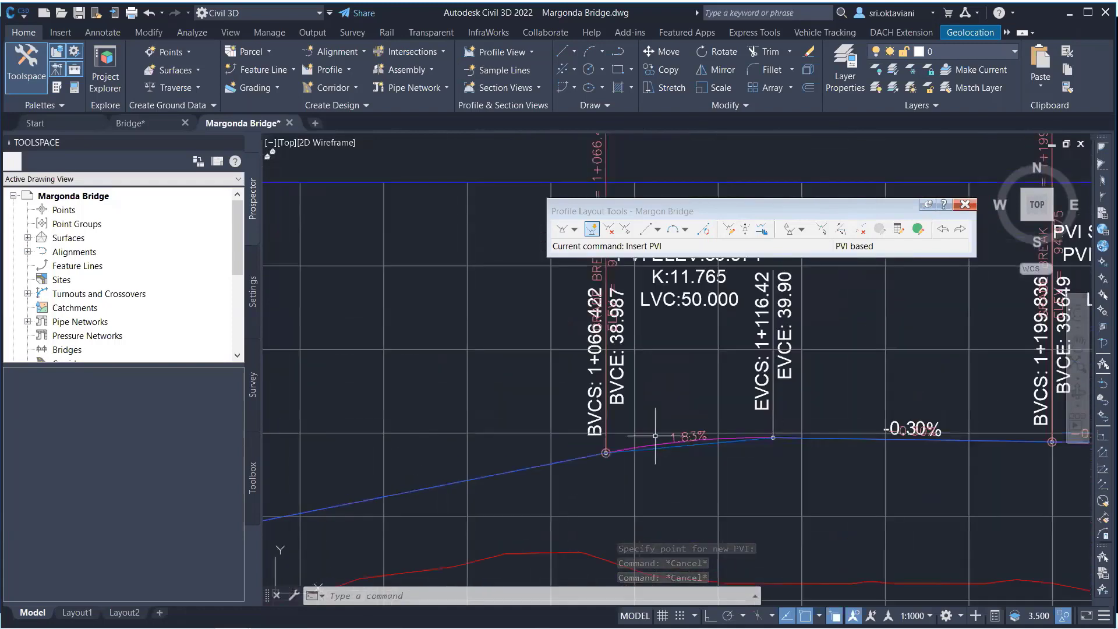
{"action": "scroll", "coordinate": [683, 436], "scroll_direction": "down", "scroll_amount": 2}
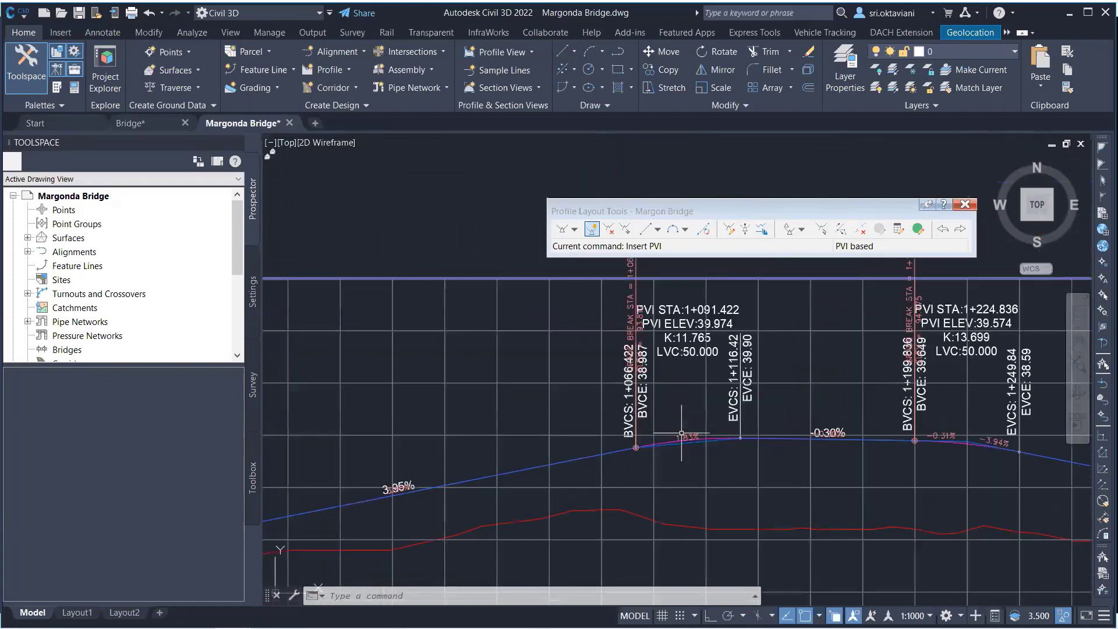
{"action": "scroll", "coordinate": [611, 330], "scroll_direction": "up", "scroll_amount": 2}
{"action": "middle_click_drag", "start_coordinate": [612, 331], "coordinate": [683, 442]}
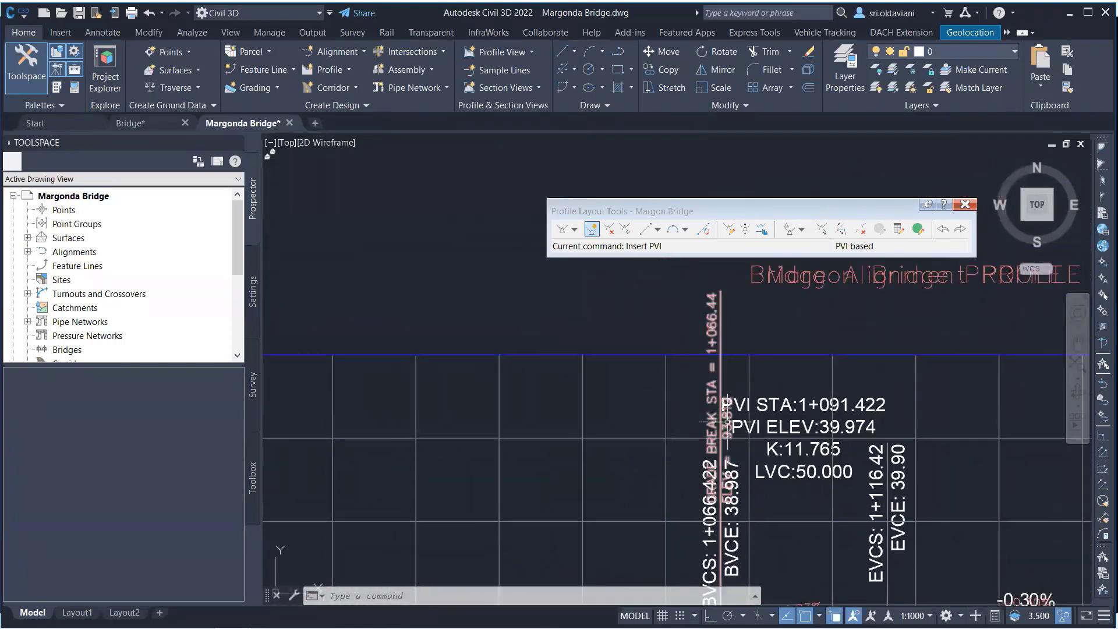
{"action": "scroll", "coordinate": [603, 350], "scroll_direction": "down", "scroll_amount": 3}
{"action": "middle_click_drag", "start_coordinate": [669, 453], "coordinate": [677, 386]}
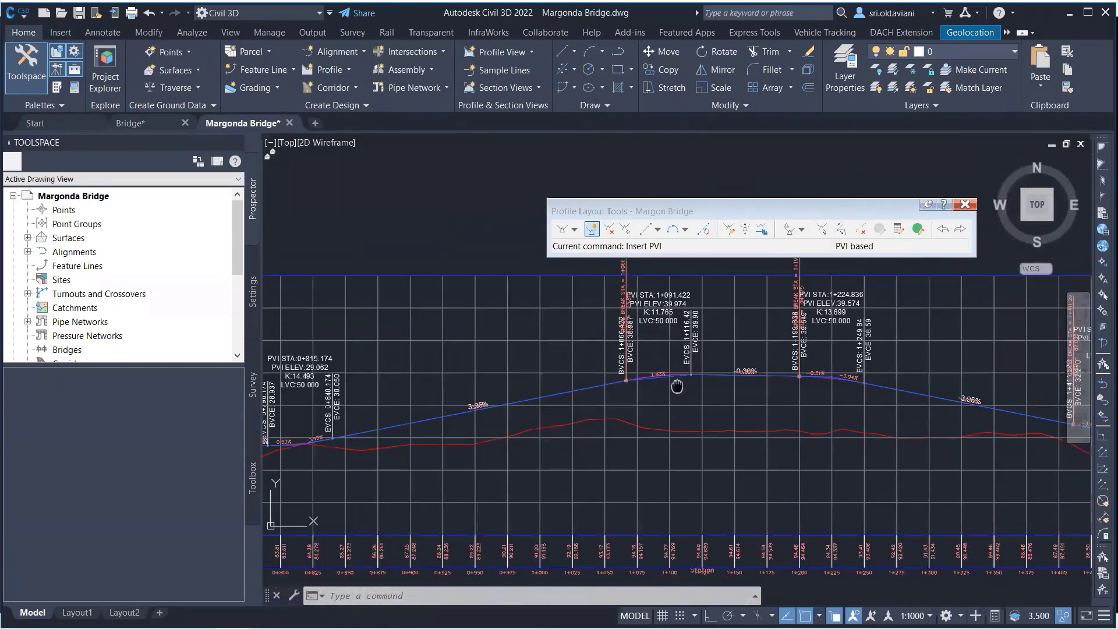
{"action": "scroll", "coordinate": [645, 386], "scroll_direction": "down", "scroll_amount": 2}
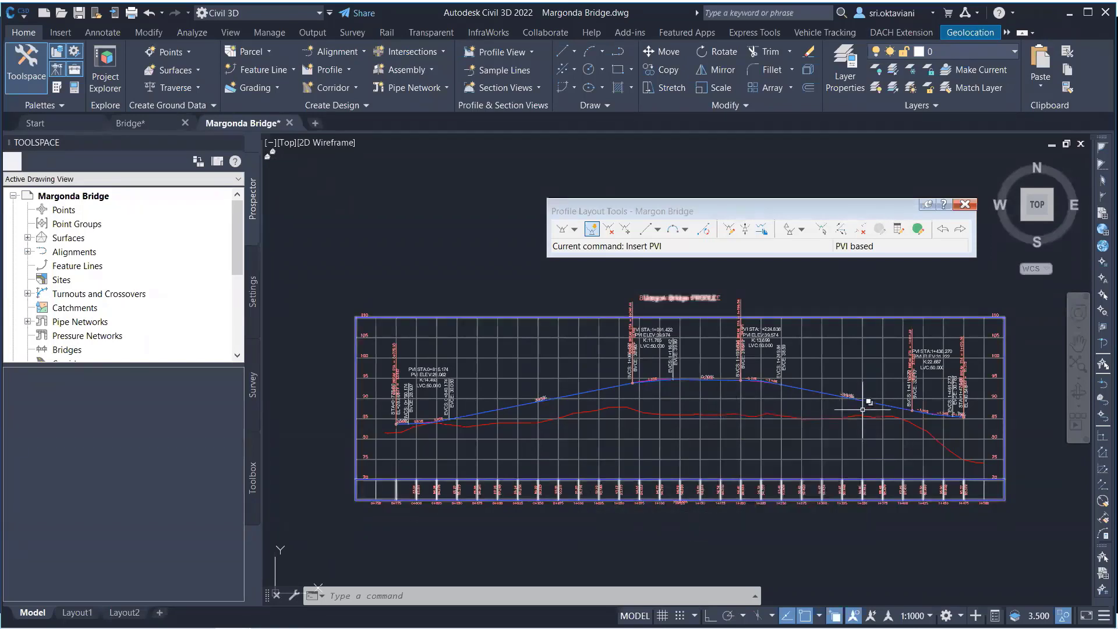
Close the profile layout tools and sample the AIW_Existing_Ground surface along the Margon Bridge alignment as a dynamic surface profile.
{"action": "left_click", "coordinate": [965, 205]}
{"action": "scroll", "coordinate": [782, 343], "scroll_direction": "down", "scroll_amount": 10}
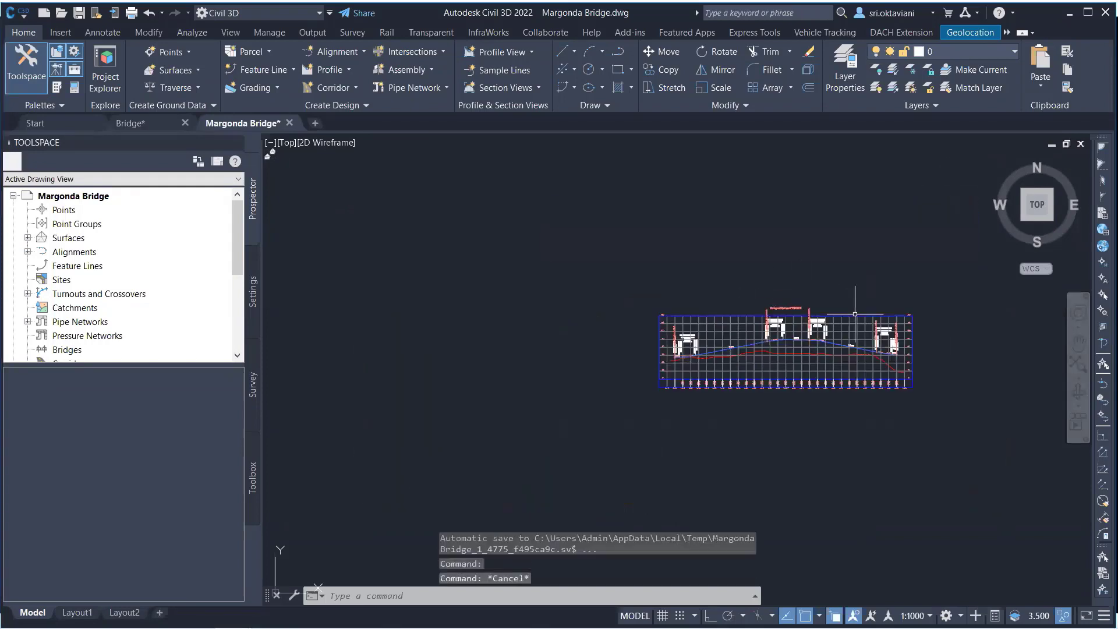
{"action": "scroll", "coordinate": [519, 265], "scroll_direction": "up", "scroll_amount": 8}
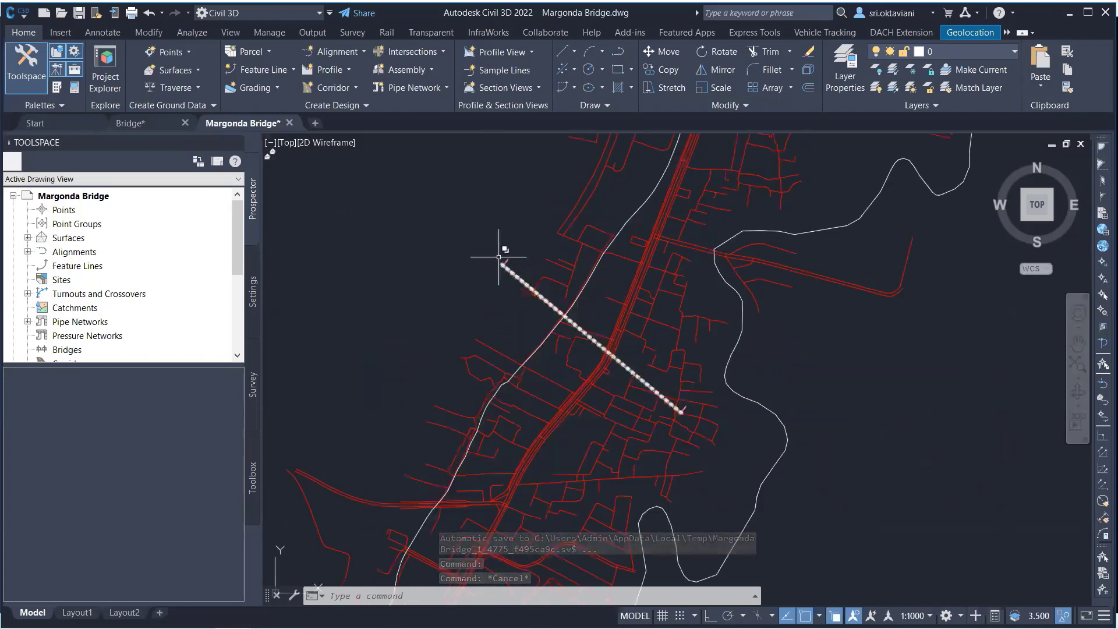
{"action": "scroll", "coordinate": [437, 311], "scroll_direction": "down", "scroll_amount": 10}
{"action": "scroll", "coordinate": [595, 377], "scroll_direction": "up", "scroll_amount": 8}
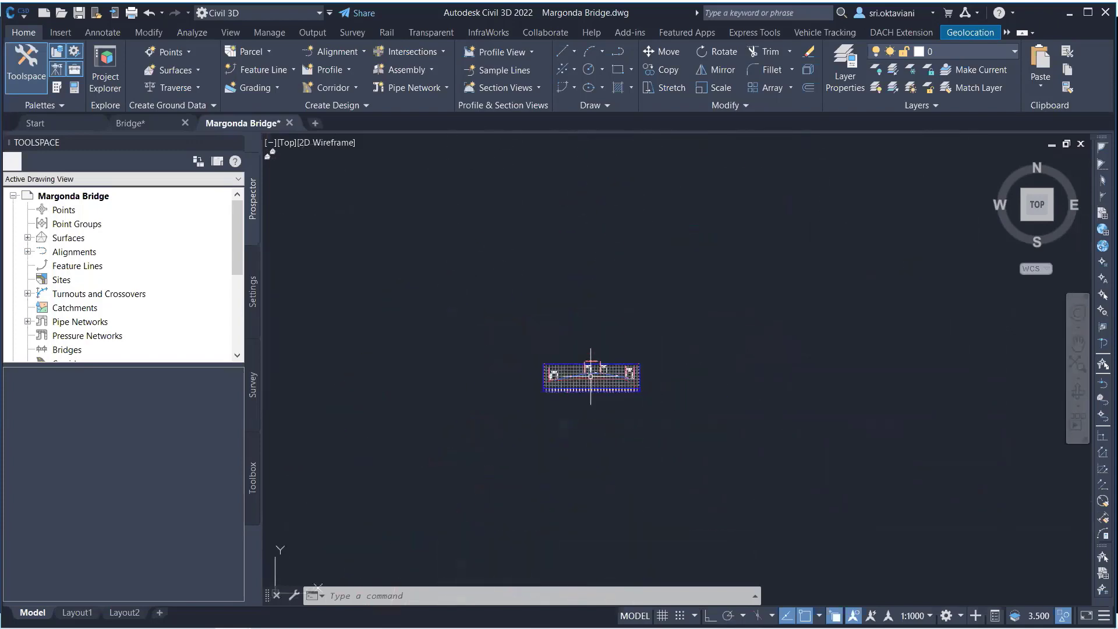
{"action": "scroll", "coordinate": [819, 374], "scroll_direction": "down", "scroll_amount": 4}
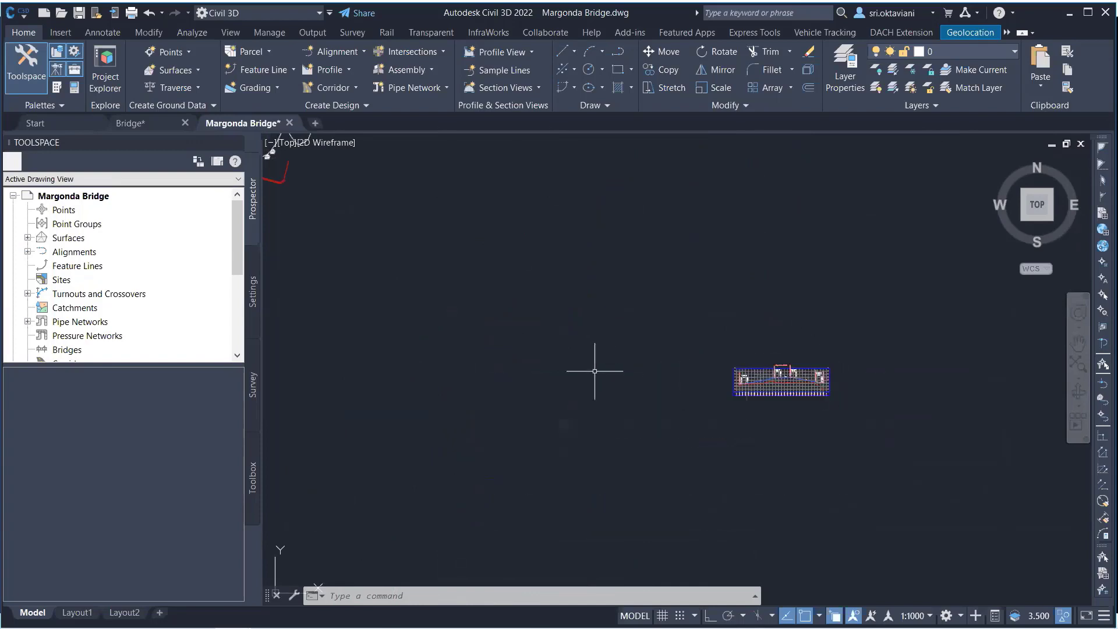
{"action": "scroll", "coordinate": [594, 369], "scroll_direction": "down", "scroll_amount": 5}
{"action": "middle_click_drag", "start_coordinate": [392, 295], "coordinate": [407, 300]}
{"action": "scroll", "coordinate": [394, 260], "scroll_direction": "up", "scroll_amount": 10}
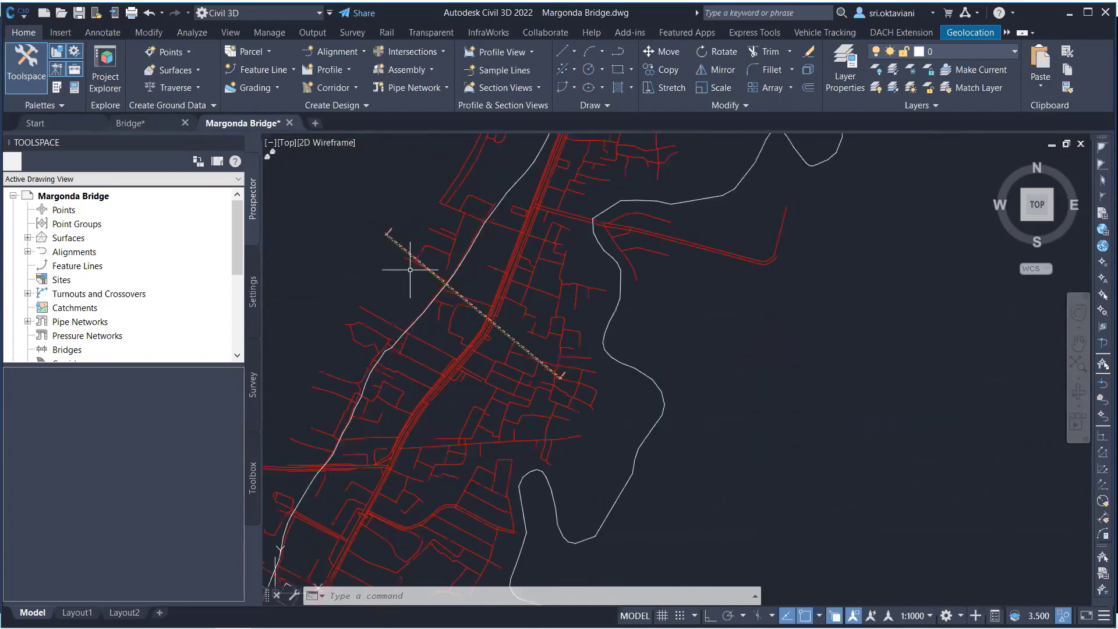
{"action": "left_click", "coordinate": [486, 318]}
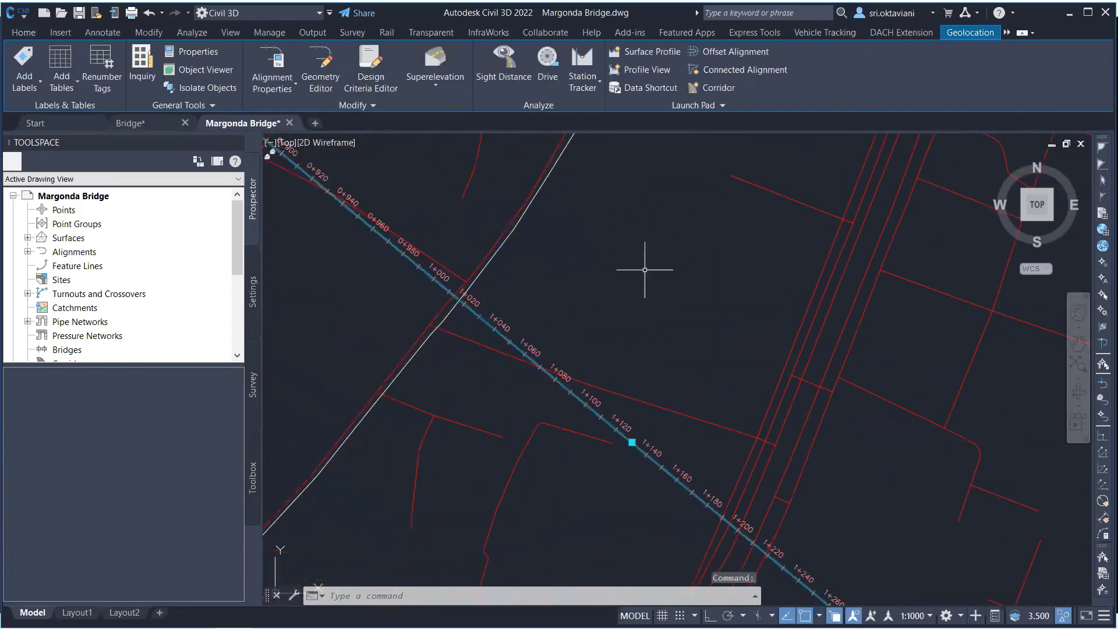
{"action": "mouse_move", "coordinate": [645, 270]}
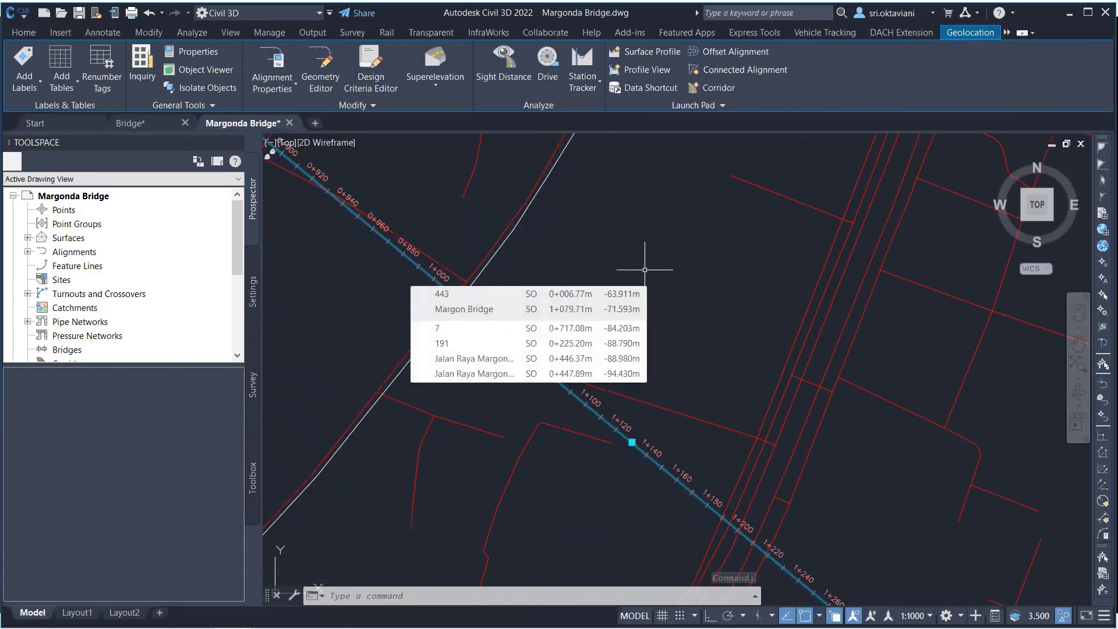
{"action": "left_click", "coordinate": [639, 51]}
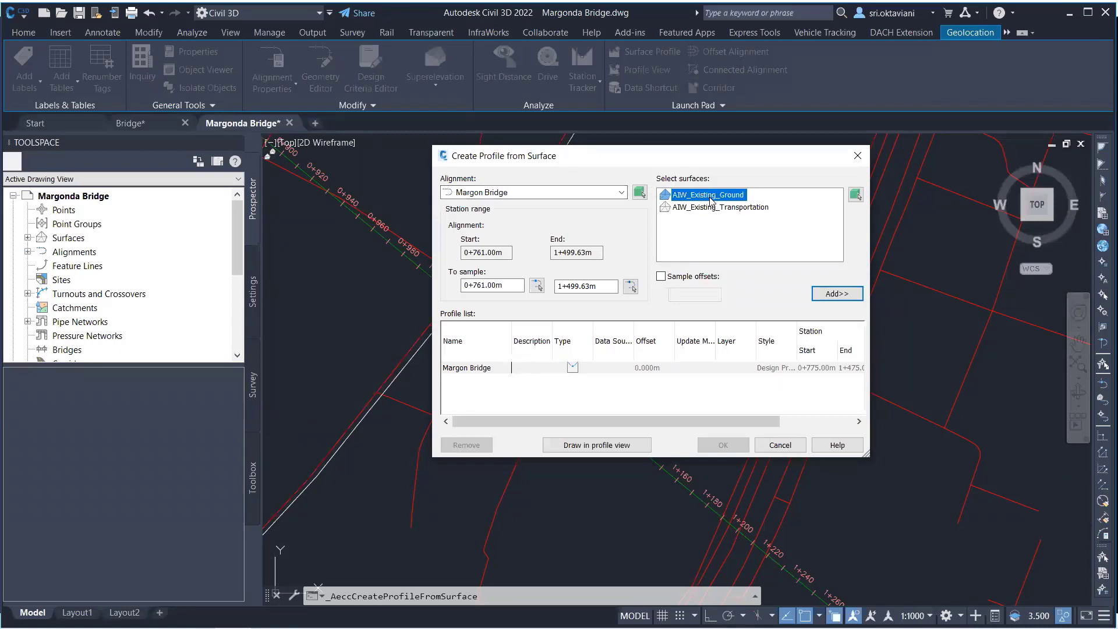
{"action": "left_click", "coordinate": [833, 295]}
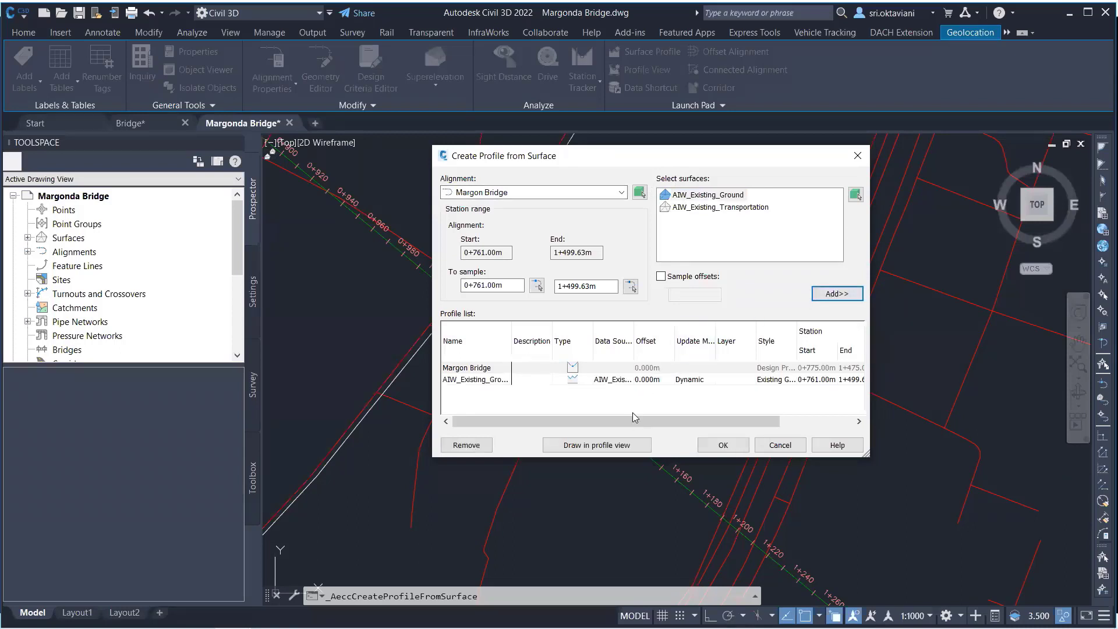
{"action": "left_click", "coordinate": [603, 446]}
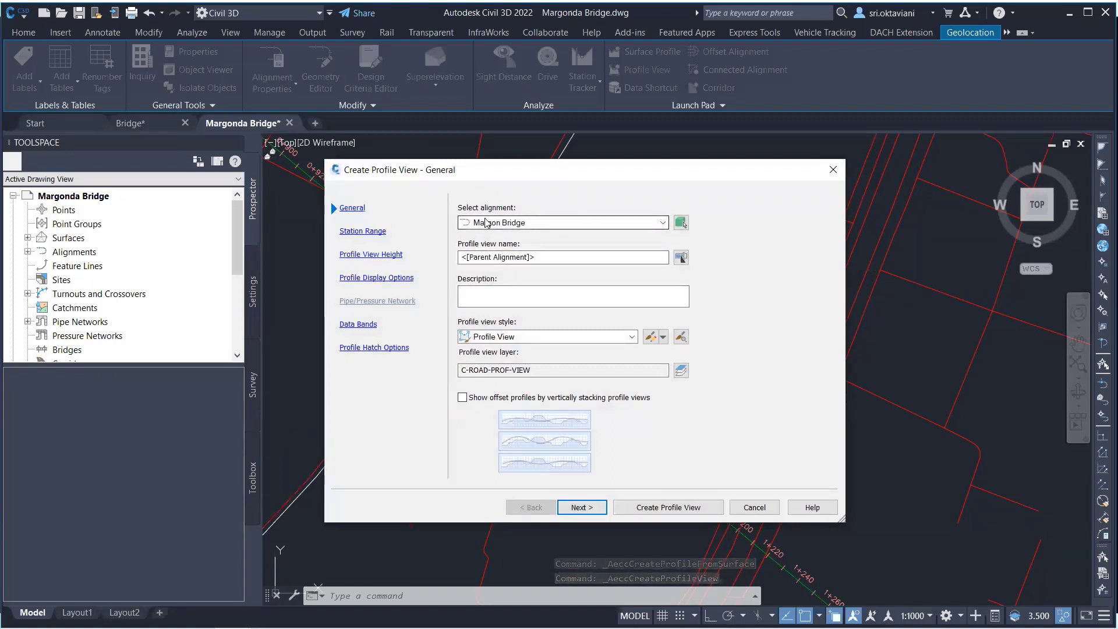
{"action": "left_click", "coordinate": [652, 508]}
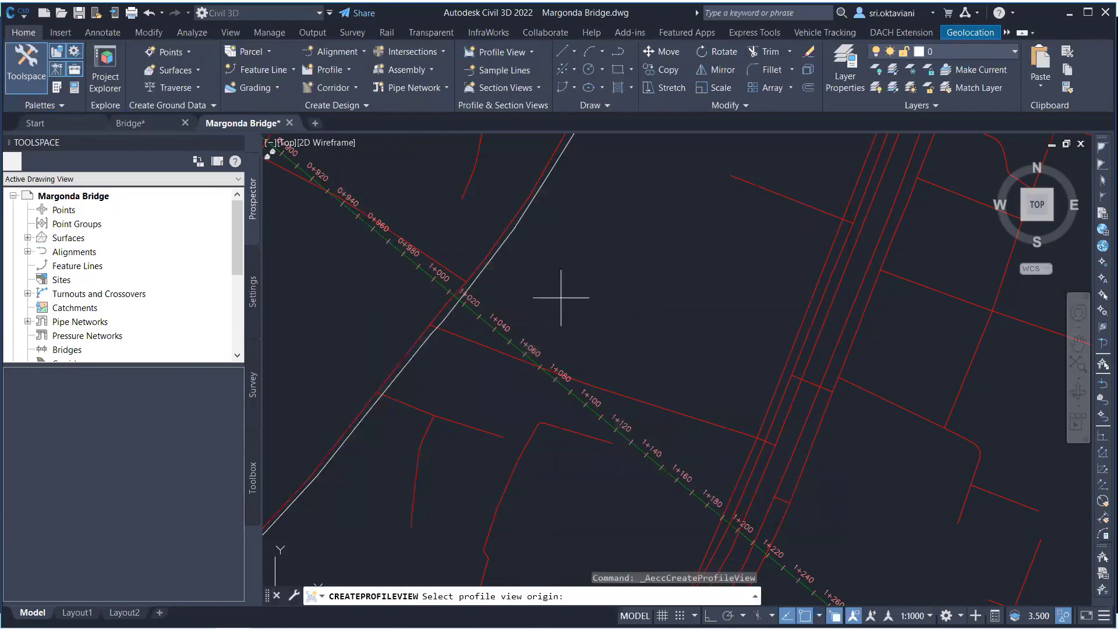
{"action": "scroll", "coordinate": [501, 299], "scroll_direction": "down", "scroll_amount": 10}
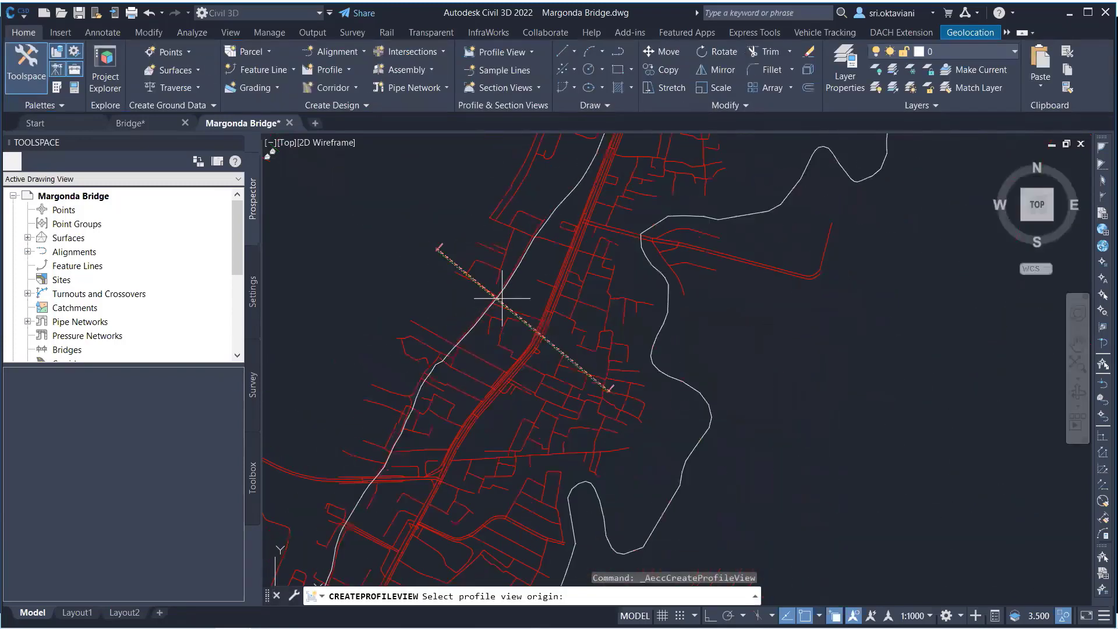
{"action": "scroll", "coordinate": [501, 299], "scroll_direction": "down", "scroll_amount": 3}
{"action": "scroll", "coordinate": [705, 371], "scroll_direction": "up", "scroll_amount": 6}
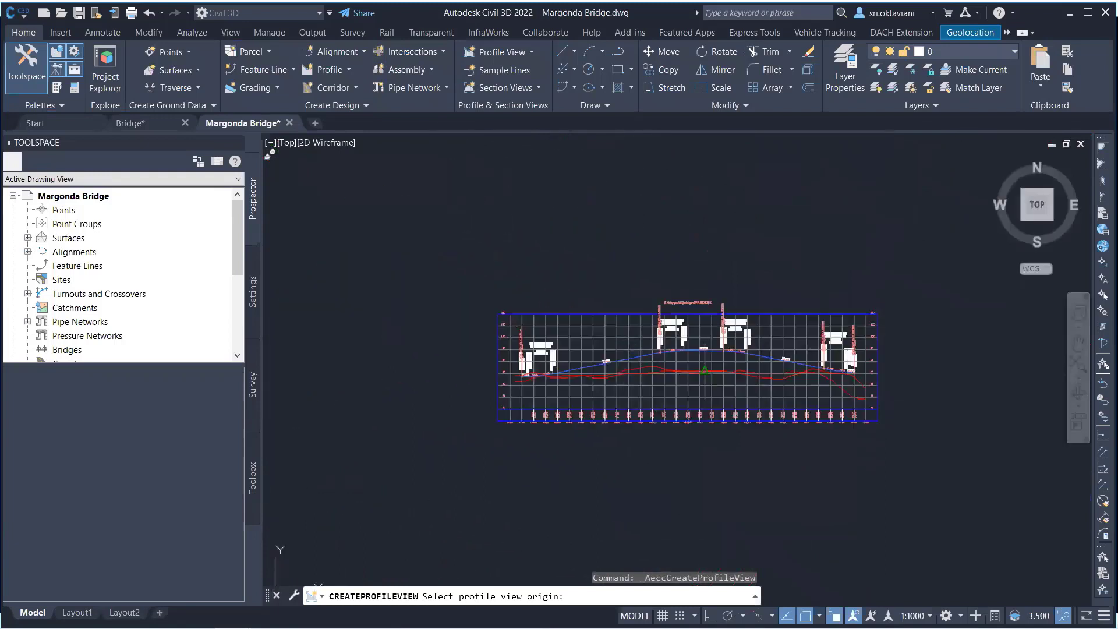
{"action": "key", "text": "Escape"}
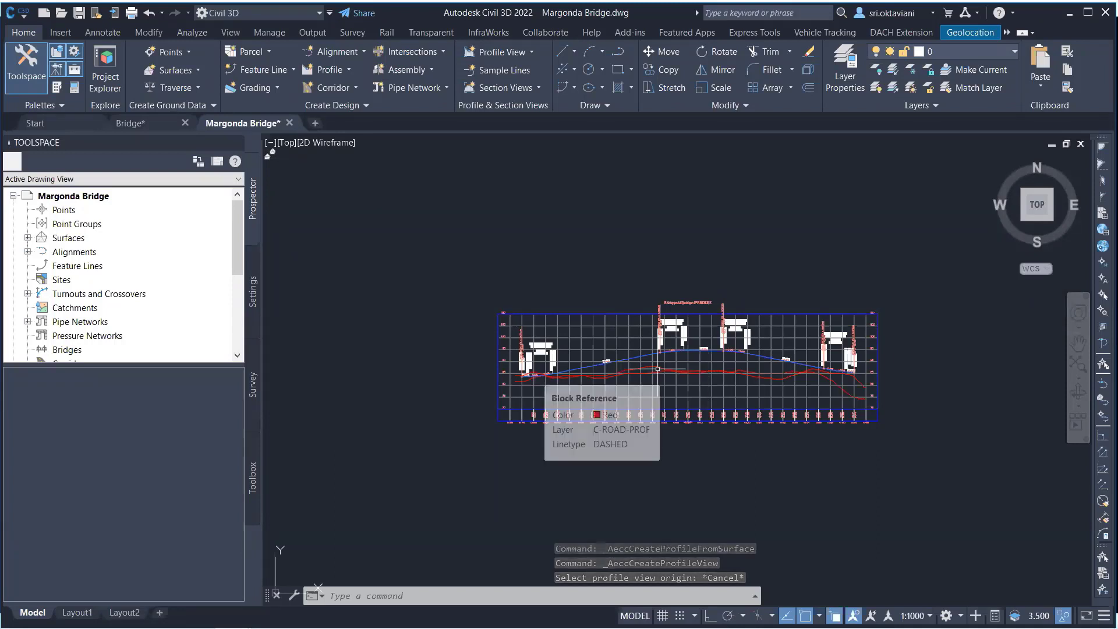
Compare the sampled existing ground line with the design profile in the existing Margon Bridge profile view.
{"action": "scroll", "coordinate": [799, 375], "scroll_direction": "up", "scroll_amount": 2}
{"action": "scroll", "coordinate": [801, 376], "scroll_direction": "up", "scroll_amount": 2}
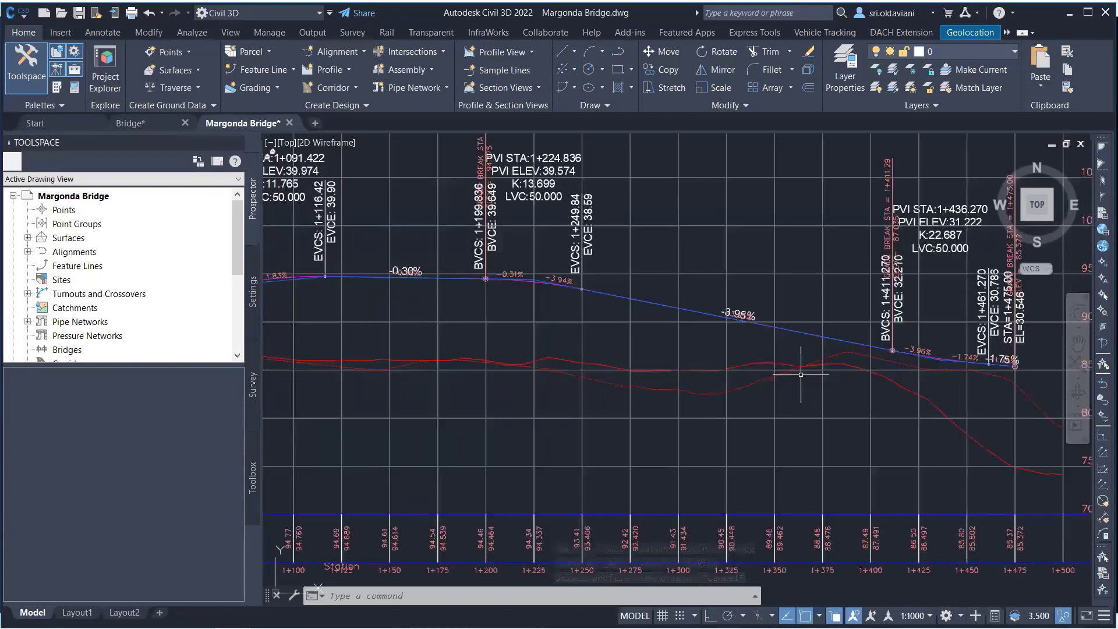
{"action": "scroll", "coordinate": [837, 344], "scroll_direction": "down", "scroll_amount": 2}
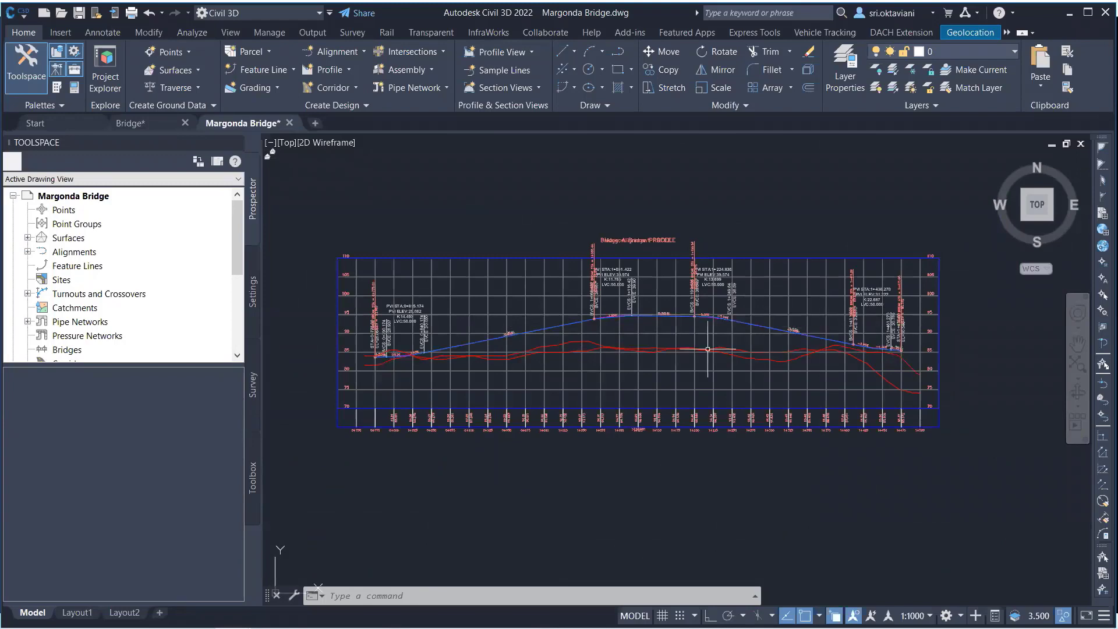
Identify the AIW_Existing_Ground surface profile among the two ground lines below the design profile.
{"action": "scroll", "coordinate": [666, 332], "scroll_direction": "up", "scroll_amount": 8}
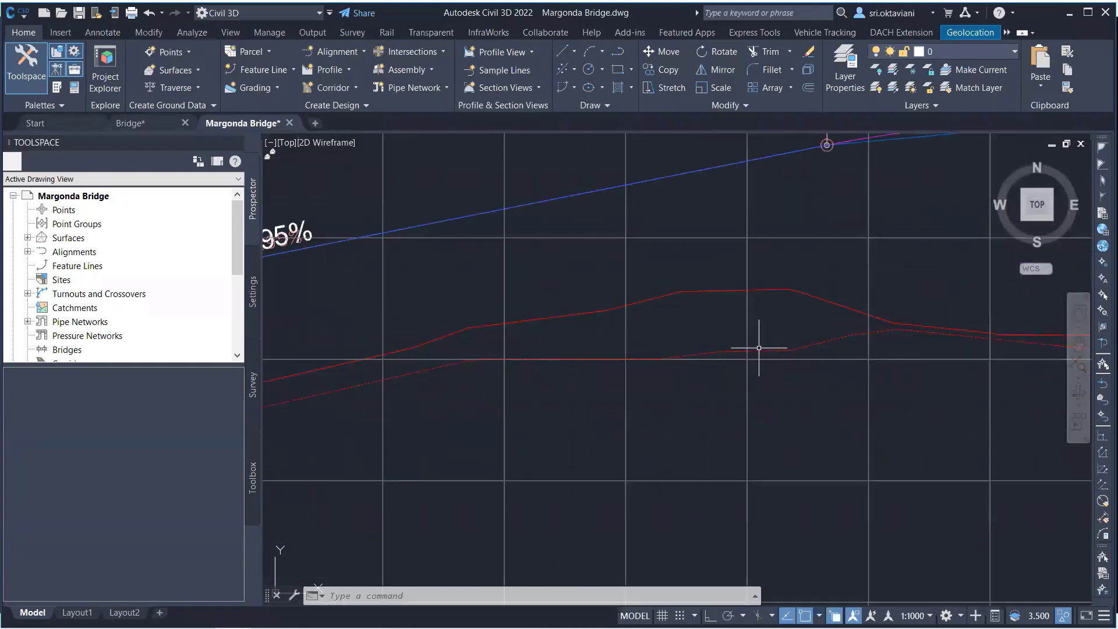
{"action": "scroll", "coordinate": [716, 316], "scroll_direction": "down", "scroll_amount": 2}
{"action": "mouse_move", "coordinate": [768, 334]}
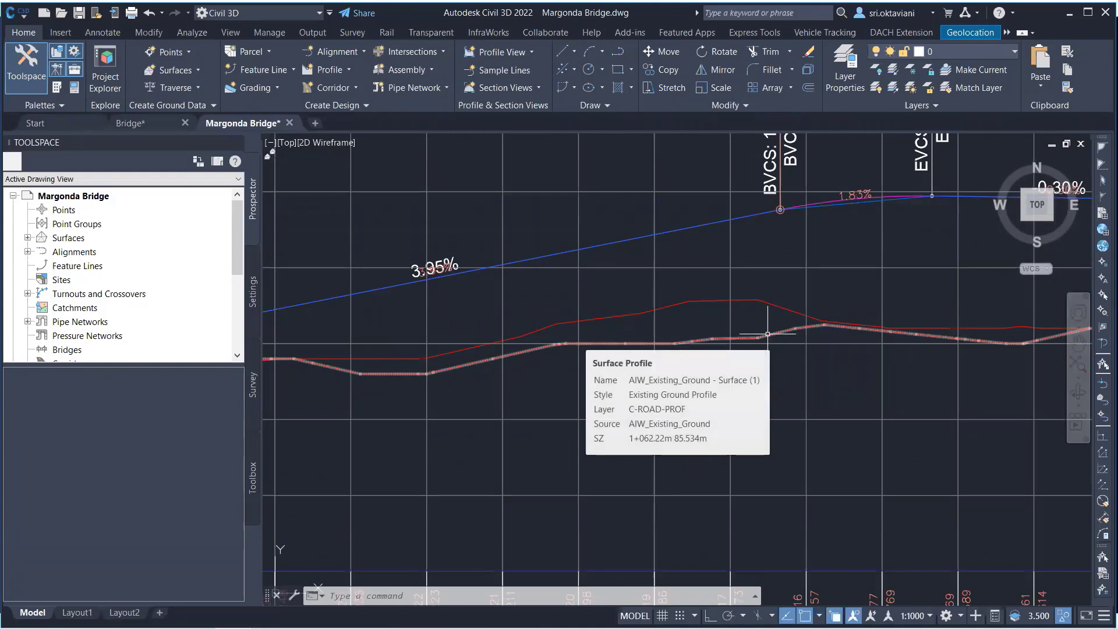
{"action": "left_click", "coordinate": [767, 334]}
{"action": "scroll", "coordinate": [763, 324], "scroll_direction": "up", "scroll_amount": 5}
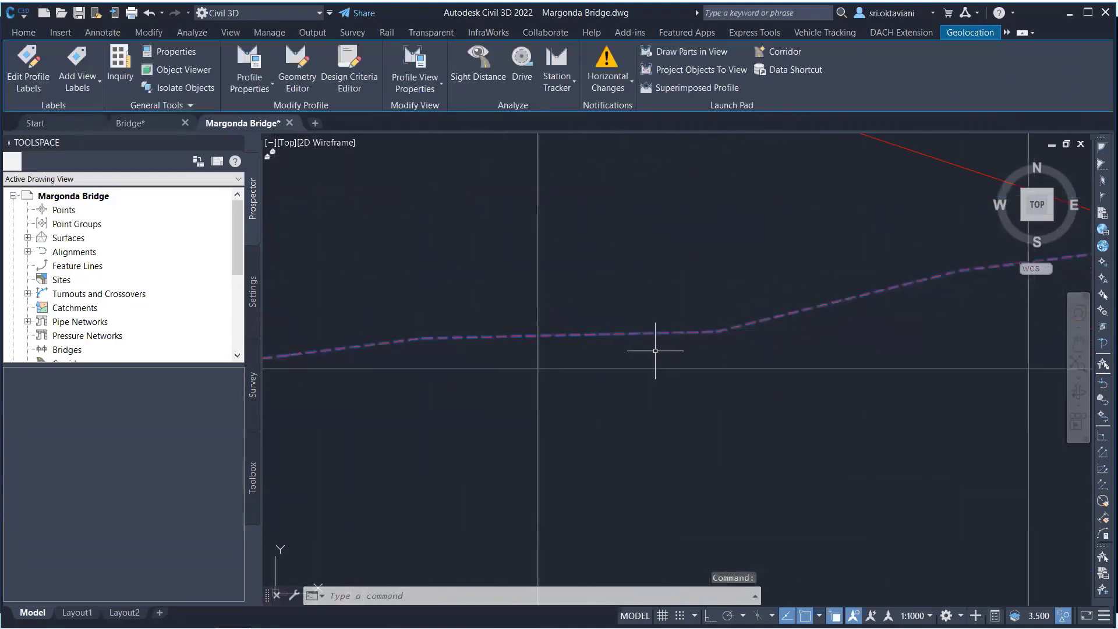
{"action": "scroll", "coordinate": [655, 350], "scroll_direction": "down", "scroll_amount": 5}
{"action": "scroll", "coordinate": [617, 350], "scroll_direction": "down", "scroll_amount": 2}
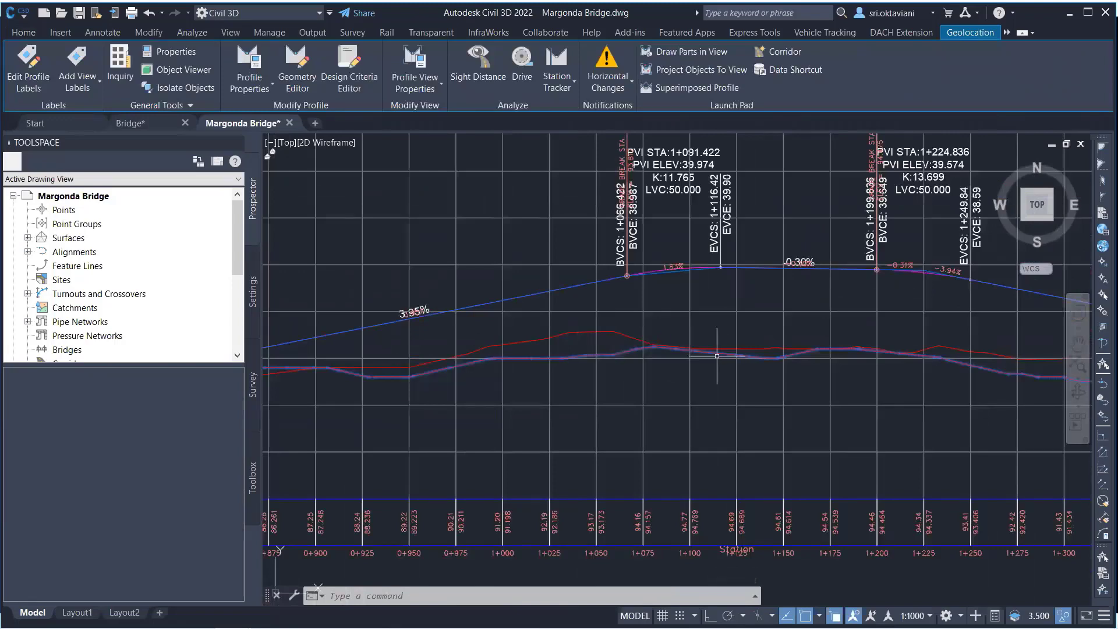
{"action": "key", "text": "Escape"}
Examine the course of both ground lines against the design grade line along the full length of the profile view.
{"action": "scroll", "coordinate": [745, 315], "scroll_direction": "down", "scroll_amount": 3}
{"action": "scroll", "coordinate": [745, 315], "scroll_direction": "up", "scroll_amount": 2}
{"action": "scroll", "coordinate": [680, 335], "scroll_direction": "up", "scroll_amount": 4}
{"action": "scroll", "coordinate": [681, 334], "scroll_direction": "down", "scroll_amount": 8}
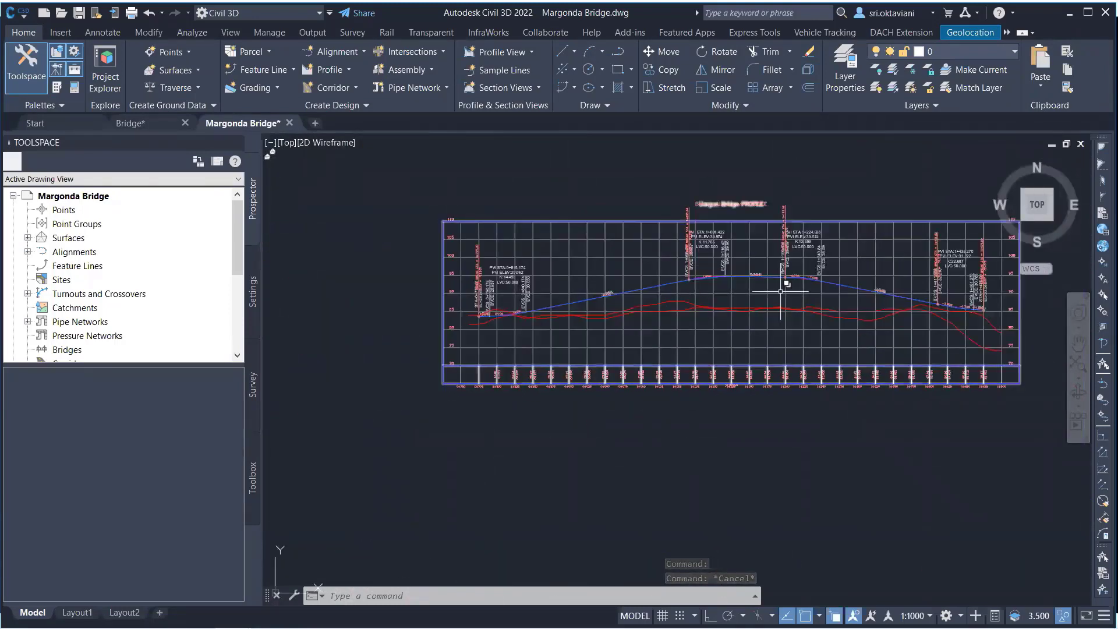
{"action": "scroll", "coordinate": [781, 291], "scroll_direction": "up", "scroll_amount": 2}
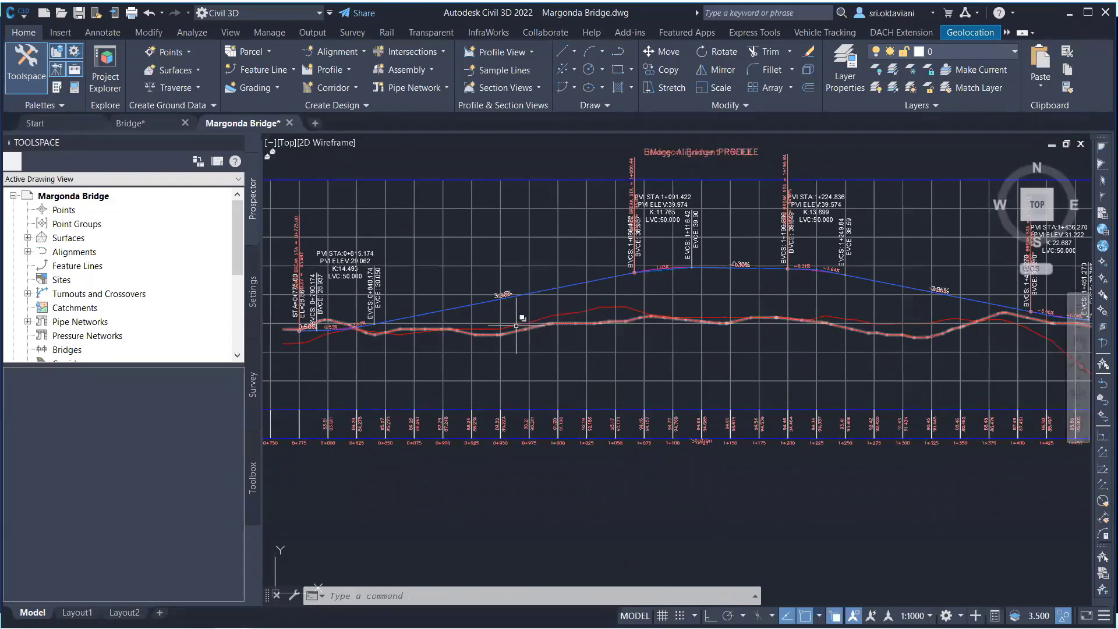
{"action": "scroll", "coordinate": [576, 300], "scroll_direction": "up", "scroll_amount": 2}
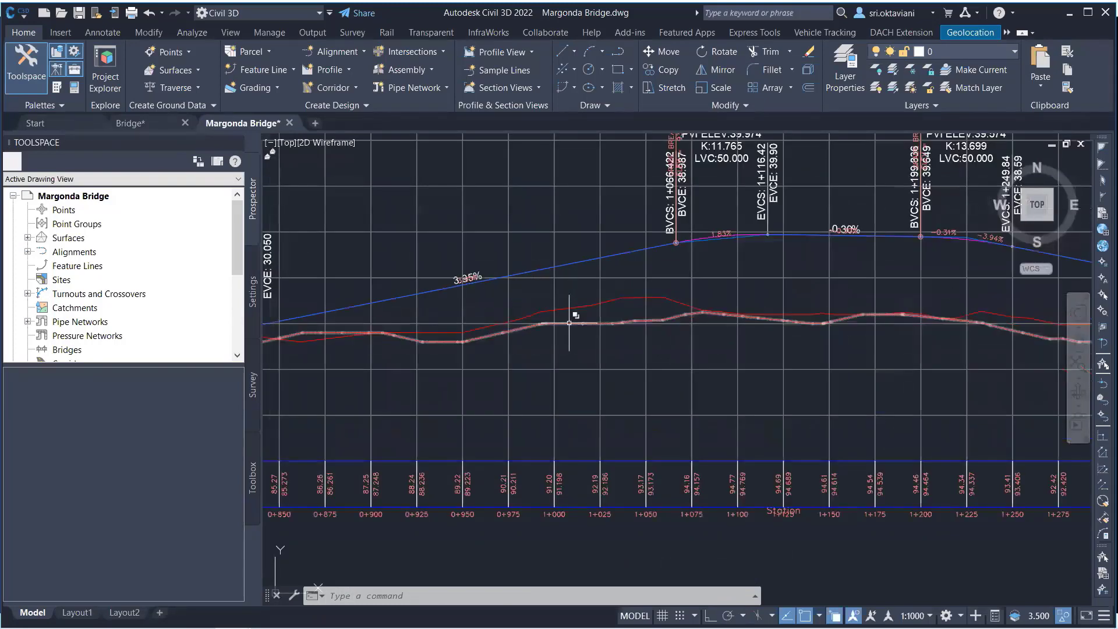
{"action": "scroll", "coordinate": [582, 301], "scroll_direction": "down", "scroll_amount": 2}
{"action": "middle_click_drag", "start_coordinate": [729, 300], "coordinate": [517, 300]}
{"action": "scroll", "coordinate": [841, 308], "scroll_direction": "up", "scroll_amount": 2}
{"action": "scroll", "coordinate": [842, 309], "scroll_direction": "up", "scroll_amount": 1}
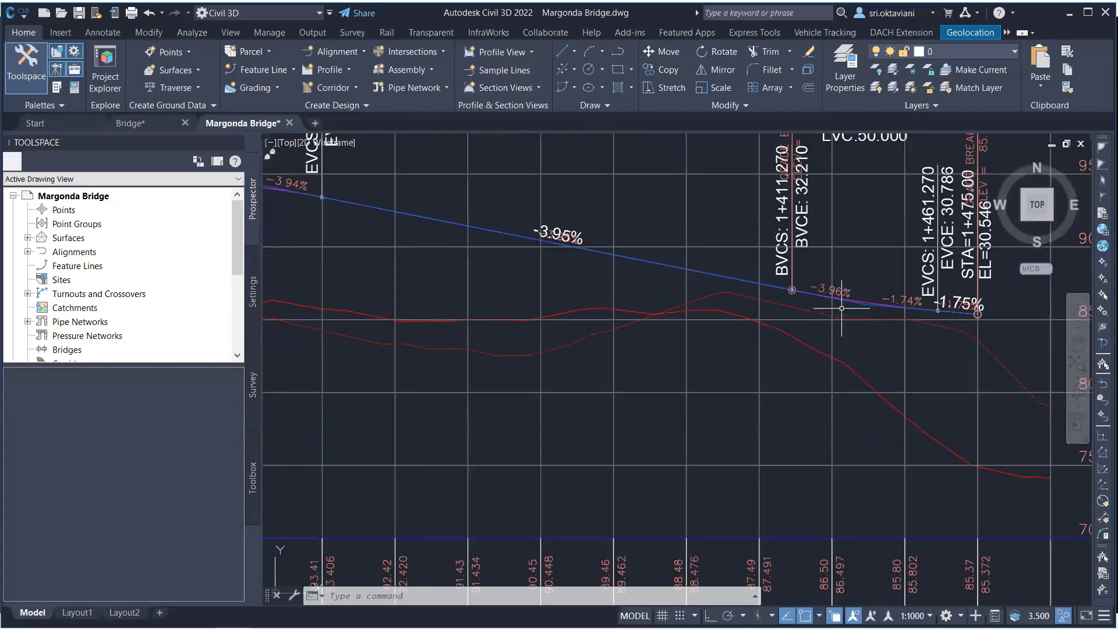
{"action": "middle_click", "coordinate": [532, 299]}
{"action": "middle_click", "coordinate": [532, 298]}
{"action": "key", "text": "Escape"}
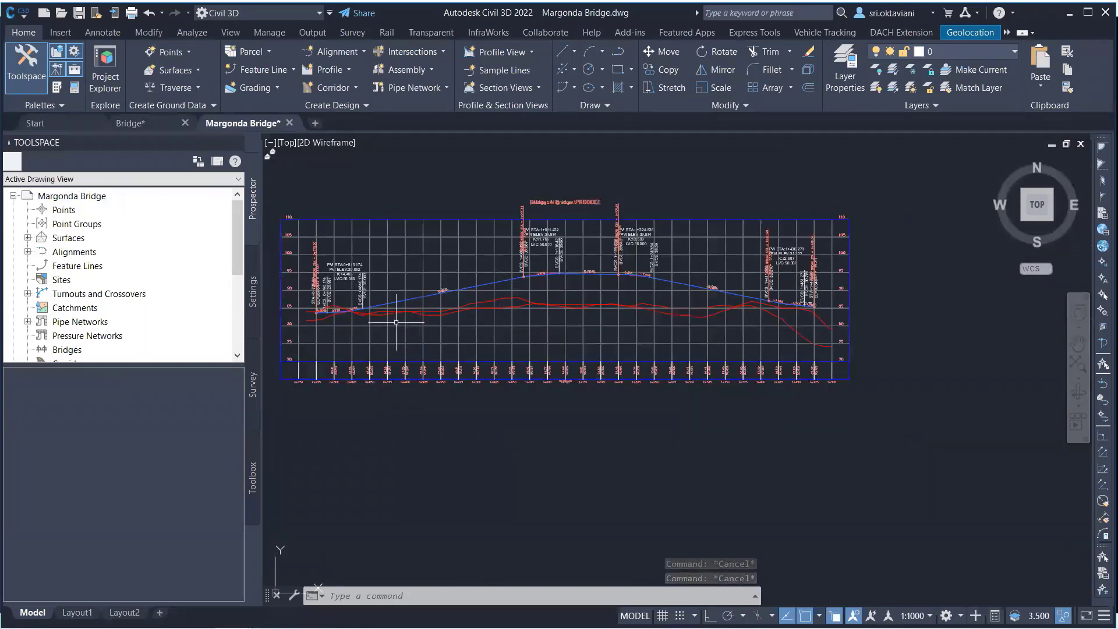
{"action": "scroll", "coordinate": [686, 301], "scroll_direction": "up", "scroll_amount": 2}
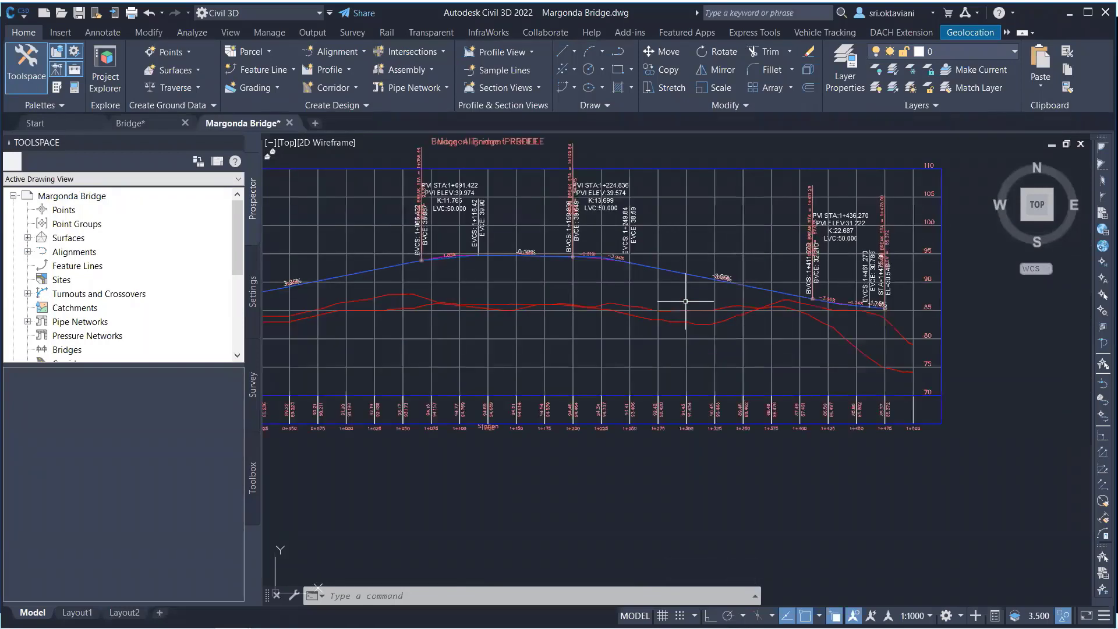
{"action": "scroll", "coordinate": [789, 303], "scroll_direction": "down", "scroll_amount": 2}
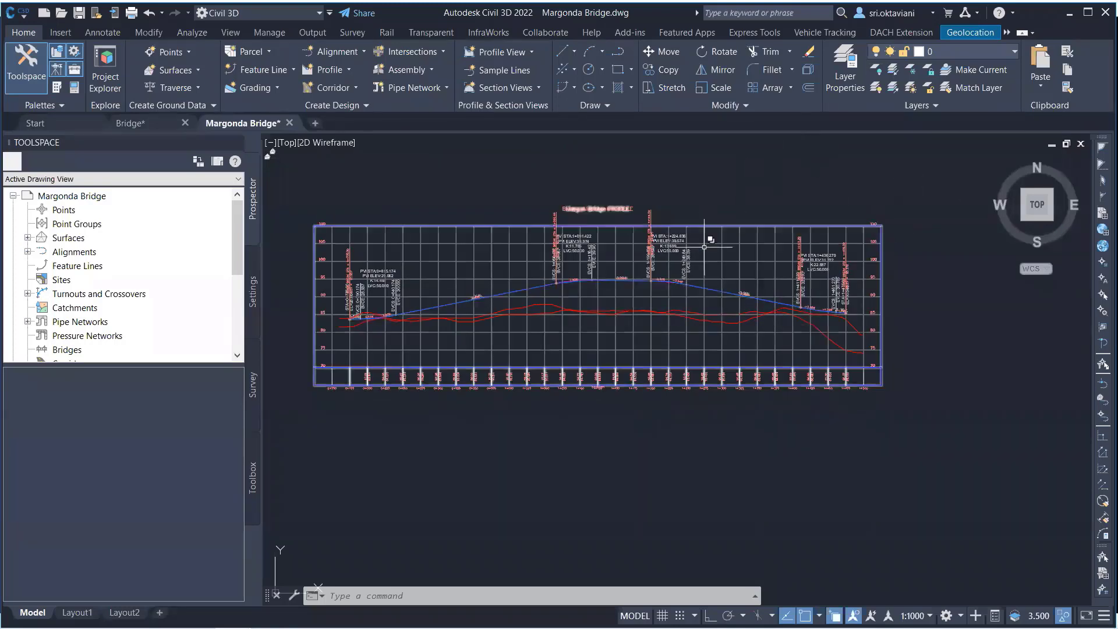
Examine the grades, curve start and end points, and PVI label of the sag curve near station 1+436.27.
{"action": "scroll", "coordinate": [842, 321], "scroll_direction": "up", "scroll_amount": 9}
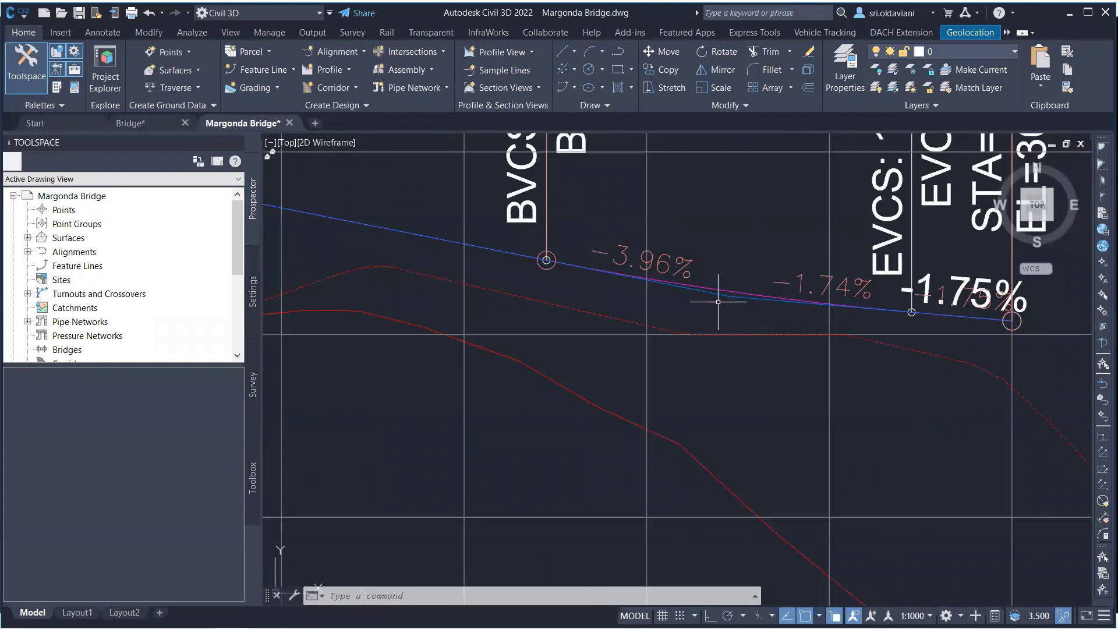
{"action": "scroll", "coordinate": [727, 293], "scroll_direction": "up", "scroll_amount": 3}
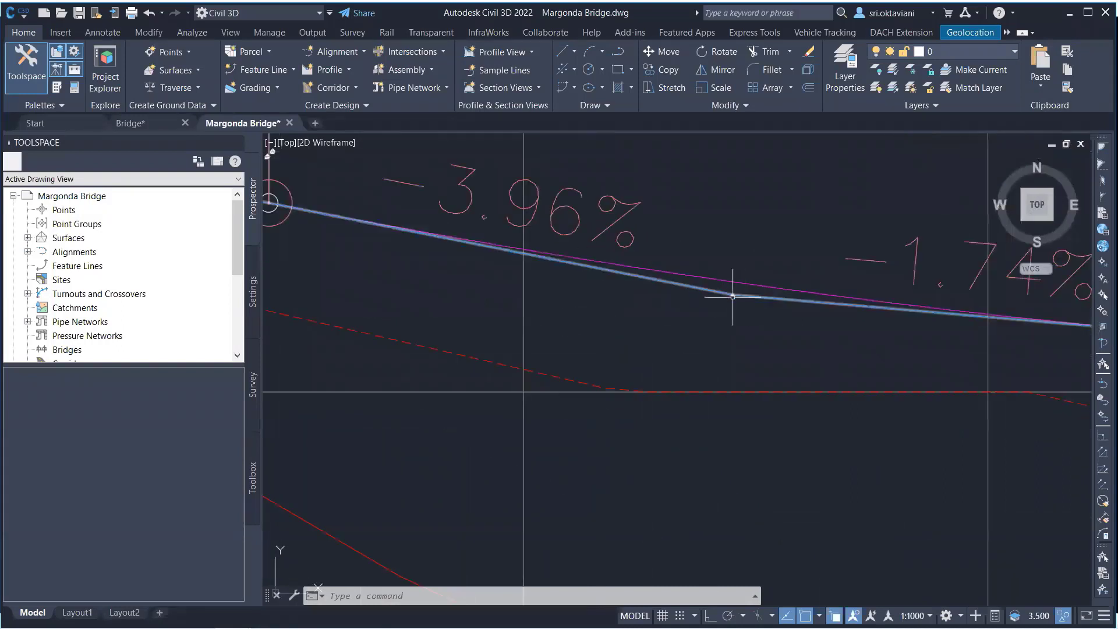
{"action": "scroll", "coordinate": [763, 304], "scroll_direction": "down", "scroll_amount": 2}
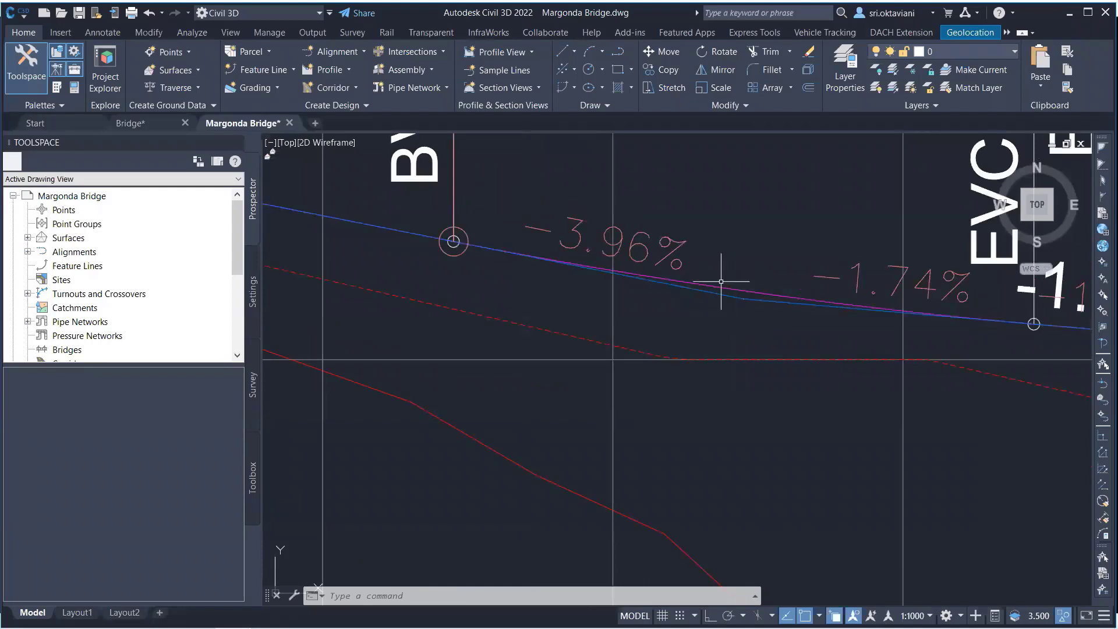
{"action": "scroll", "coordinate": [809, 283], "scroll_direction": "down", "scroll_amount": 5}
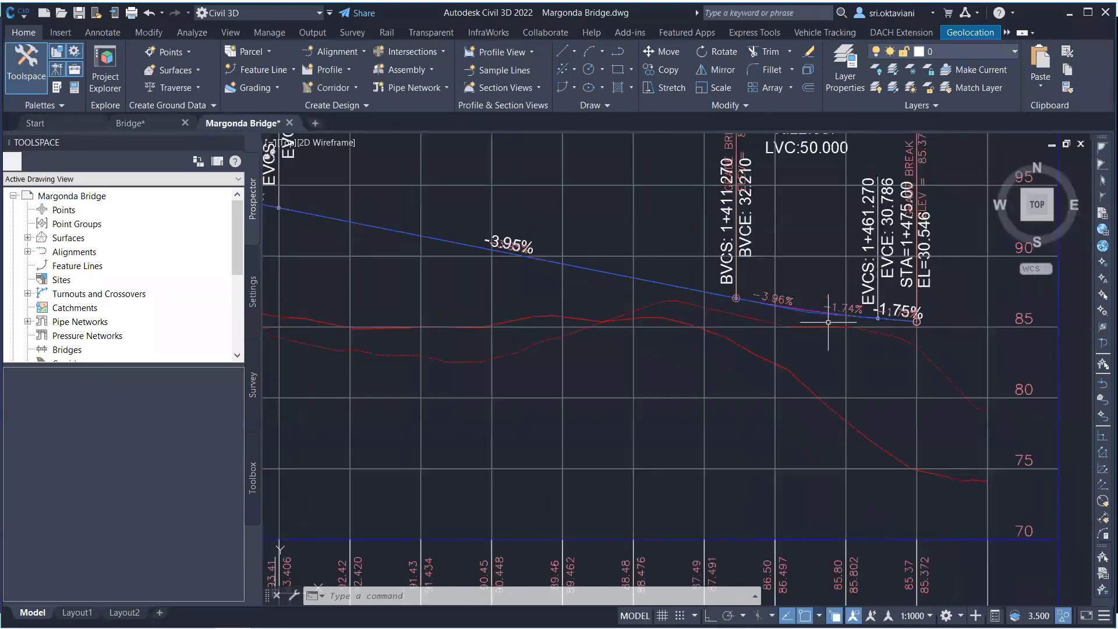
{"action": "scroll", "coordinate": [861, 233], "scroll_direction": "down", "scroll_amount": 5}
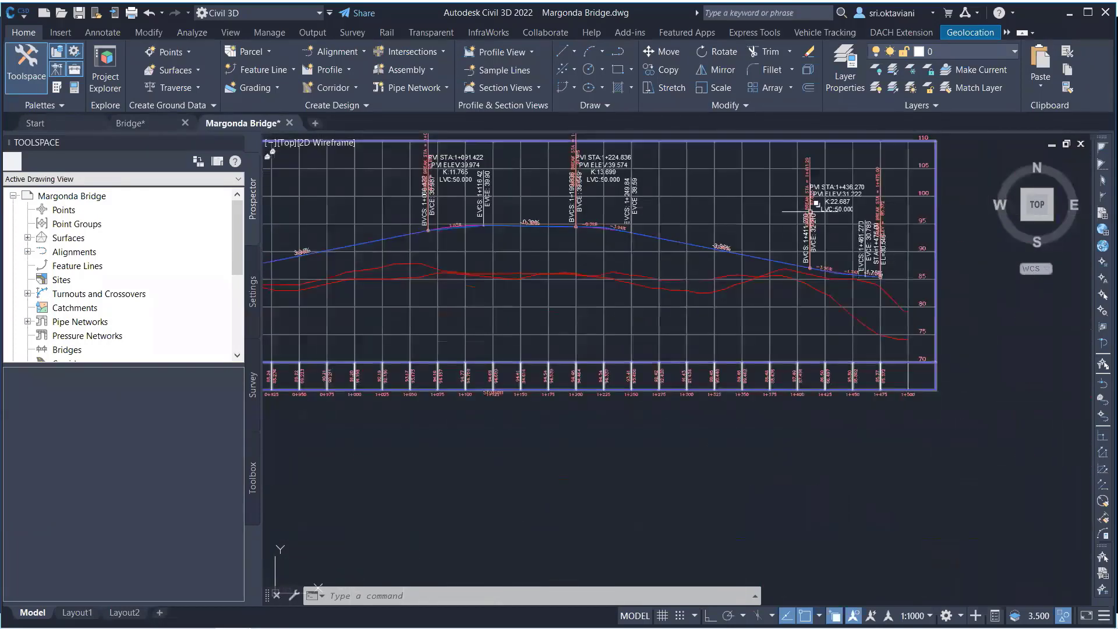
{"action": "scroll", "coordinate": [830, 184], "scroll_direction": "up", "scroll_amount": 7}
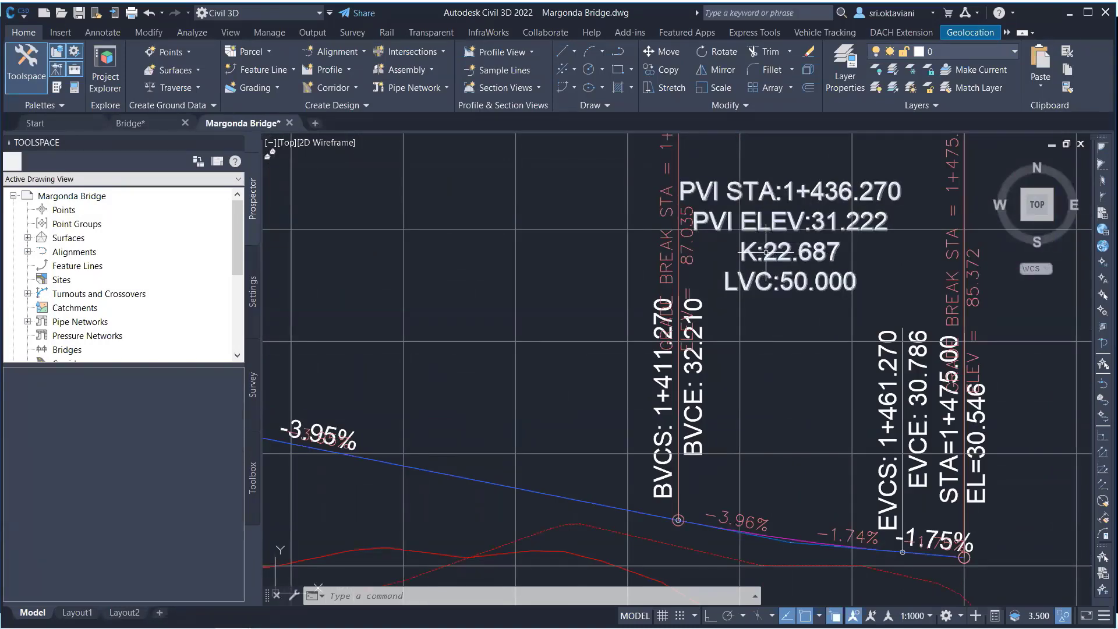
{"action": "scroll", "coordinate": [774, 251], "scroll_direction": "down", "scroll_amount": 1}
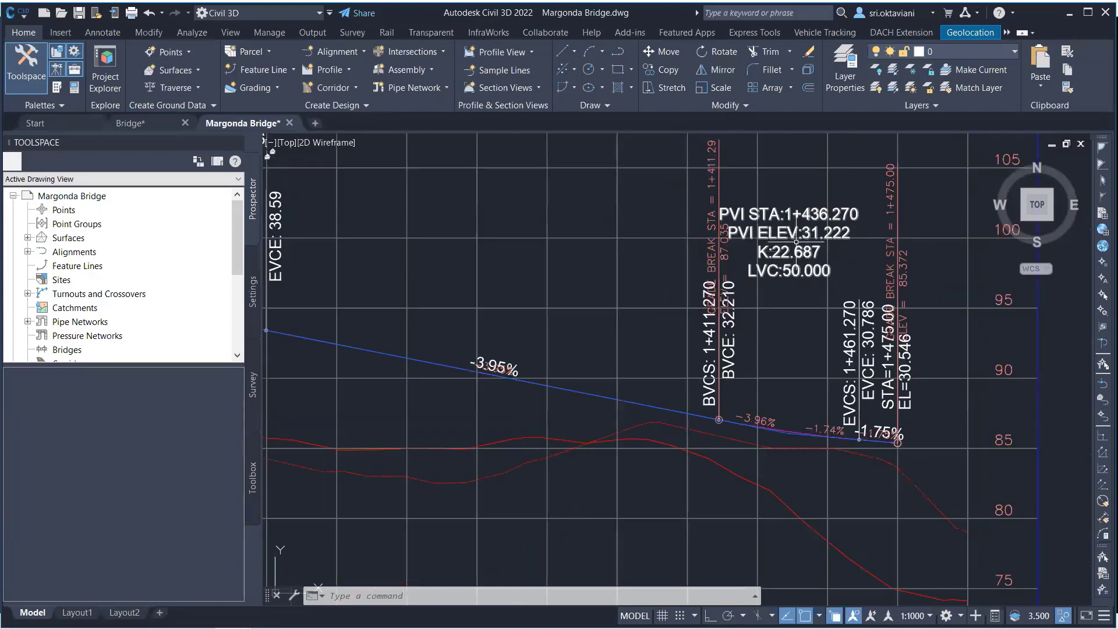
{"action": "scroll", "coordinate": [777, 249], "scroll_direction": "up", "scroll_amount": 3}
{"action": "scroll", "coordinate": [777, 249], "scroll_direction": "down", "scroll_amount": 4}
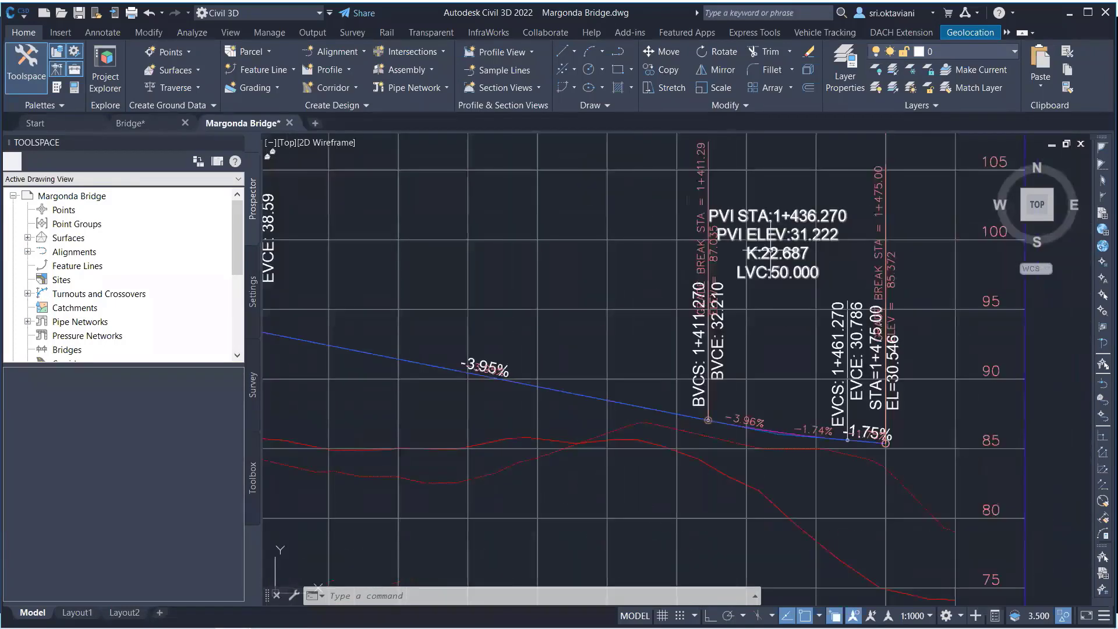
Open the Margon Bridge profile in the geometry editor and choose the PVI-based Free Vertical Parabola as the curve type.
{"action": "left_click", "coordinate": [565, 390]}
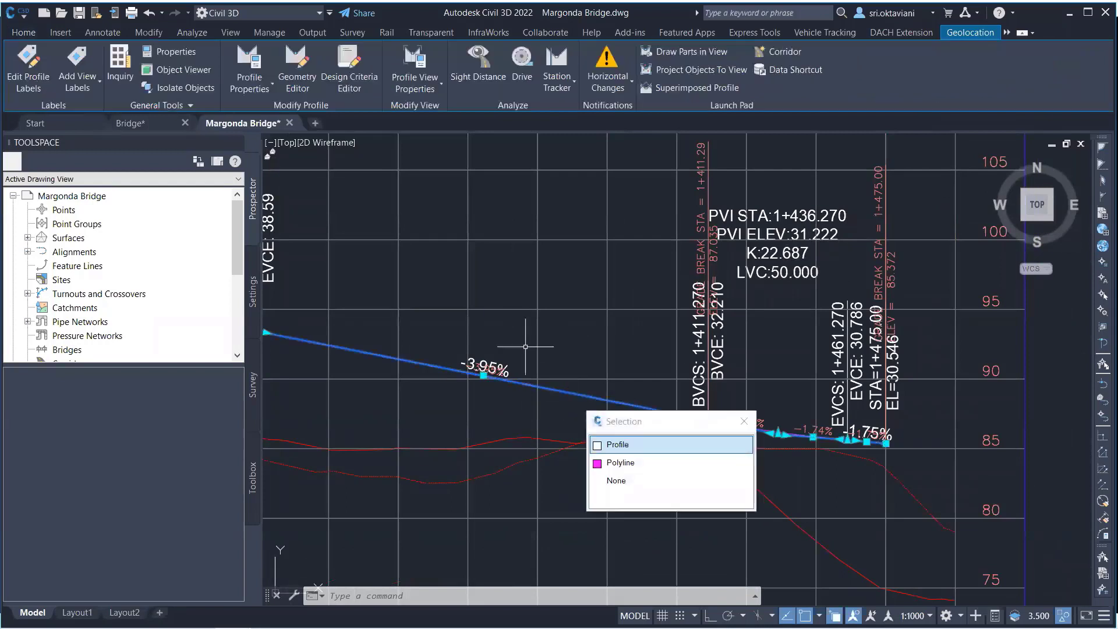
{"action": "left_click", "coordinate": [609, 443]}
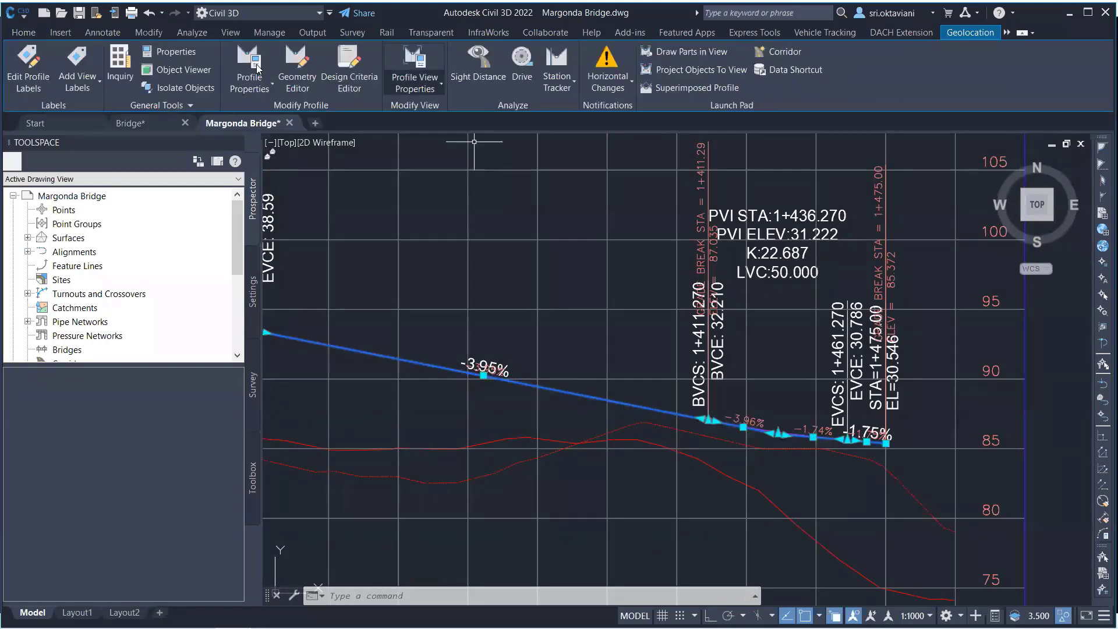
{"action": "left_click", "coordinate": [298, 64]}
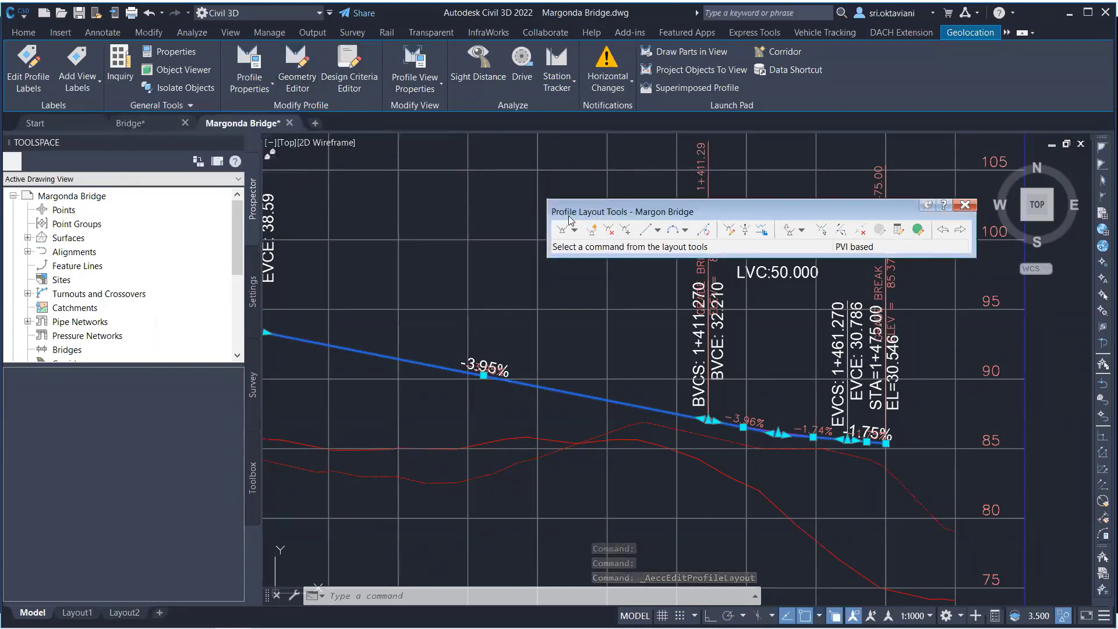
{"action": "left_click", "coordinate": [686, 231]}
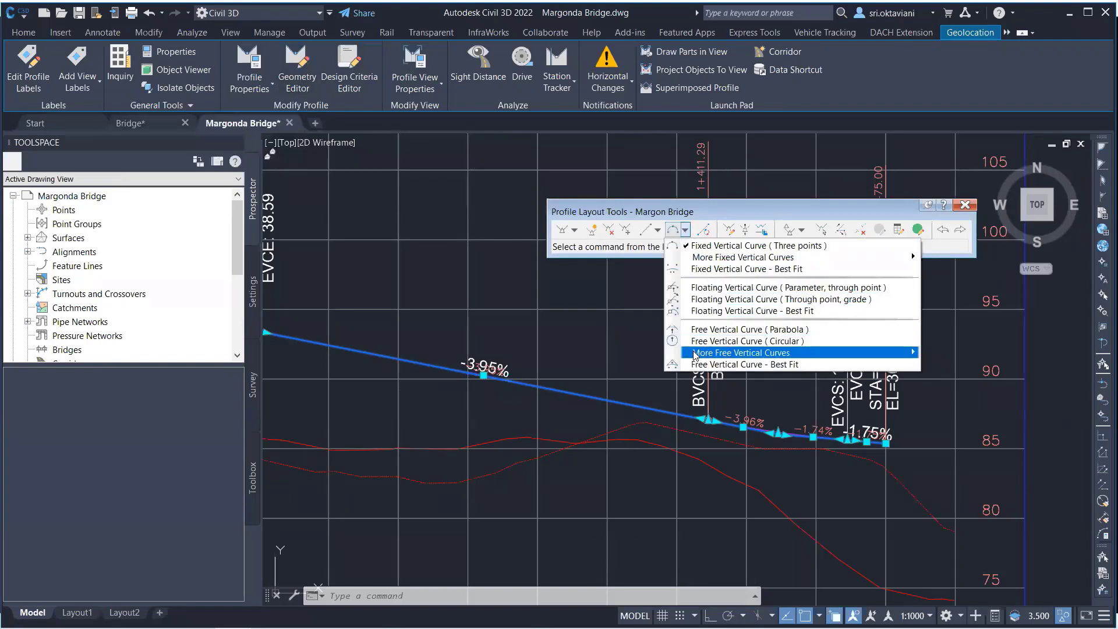
{"action": "mouse_move", "coordinate": [695, 355]}
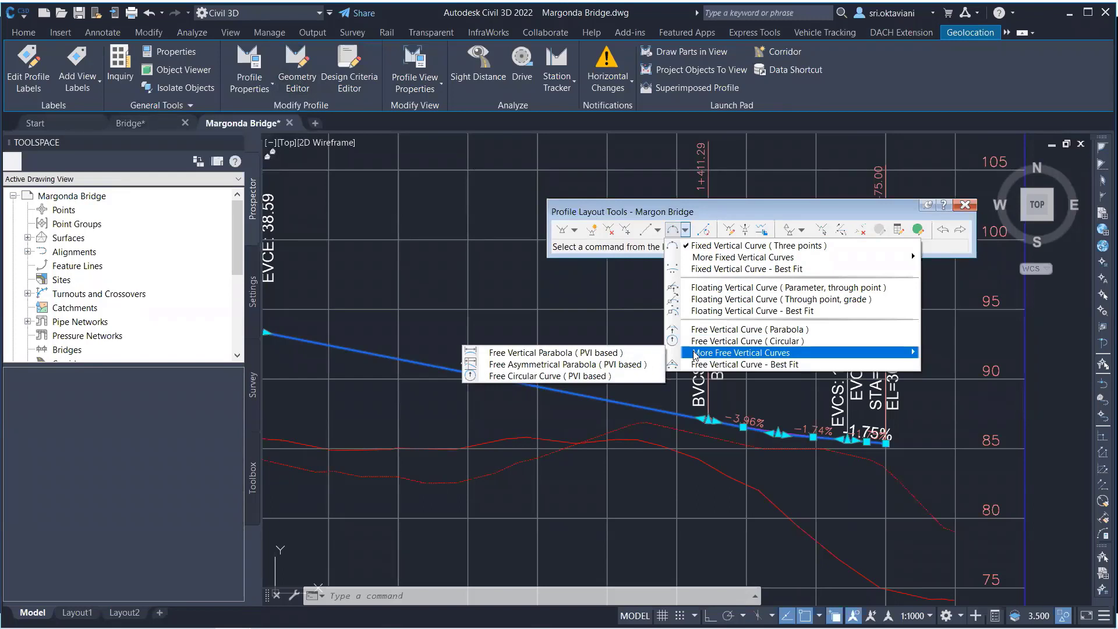
{"action": "left_click", "coordinate": [527, 354]}
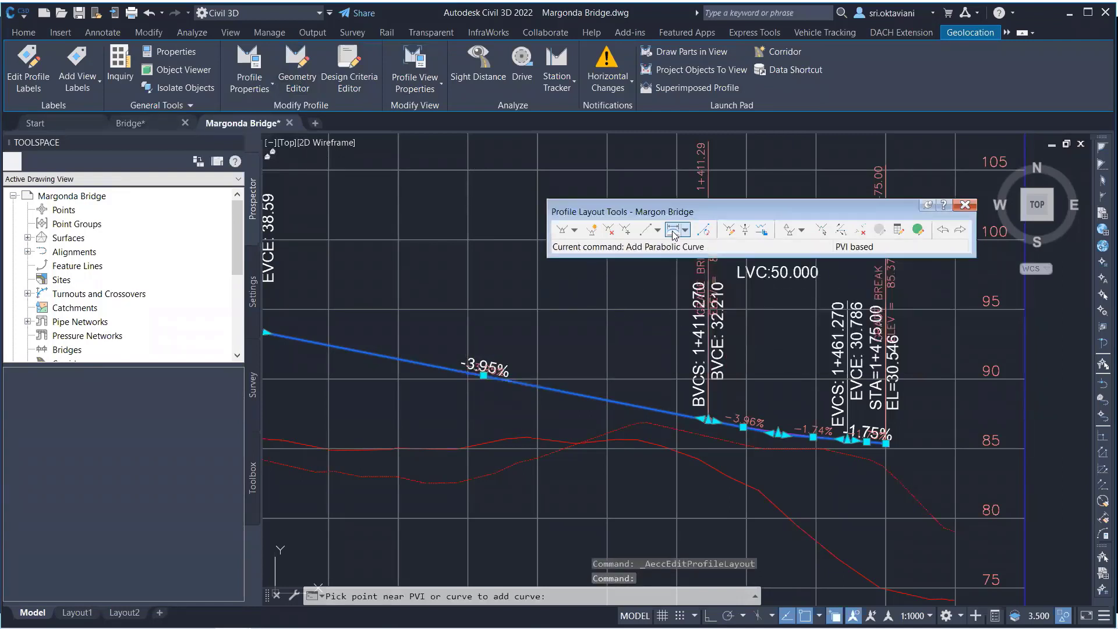
{"action": "key", "text": "Escape"}
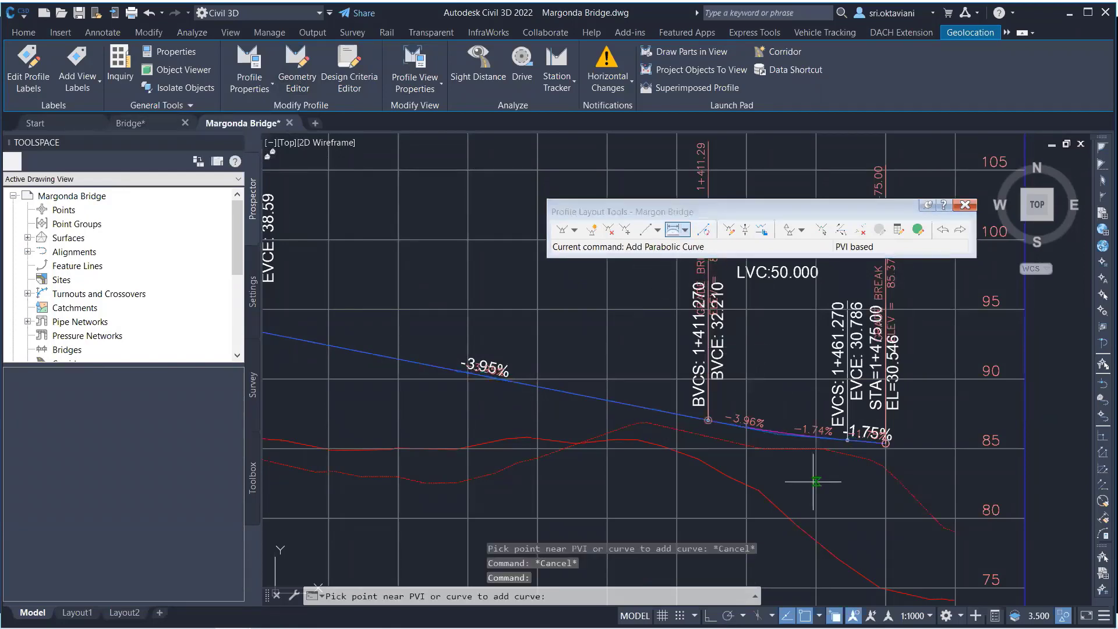
Add a parabolic vertical curve with a length of 22.687 m at the sag PVI near station 1+436.27 and end the command.
{"action": "scroll", "coordinate": [732, 429], "scroll_direction": "up", "scroll_amount": 5}
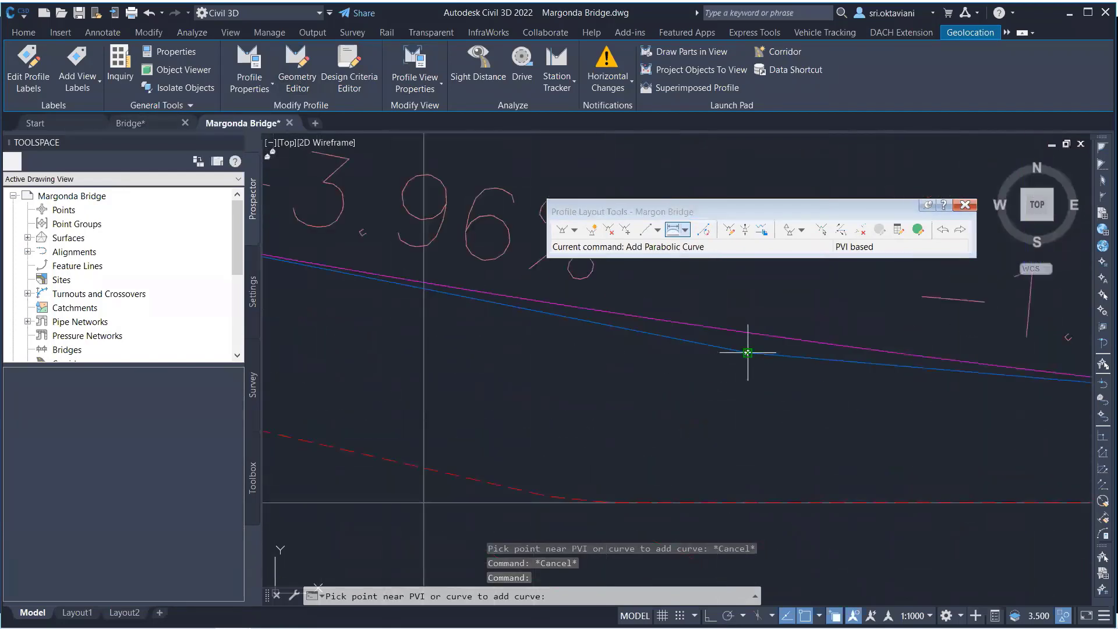
{"action": "scroll", "coordinate": [719, 437], "scroll_direction": "down", "scroll_amount": 2}
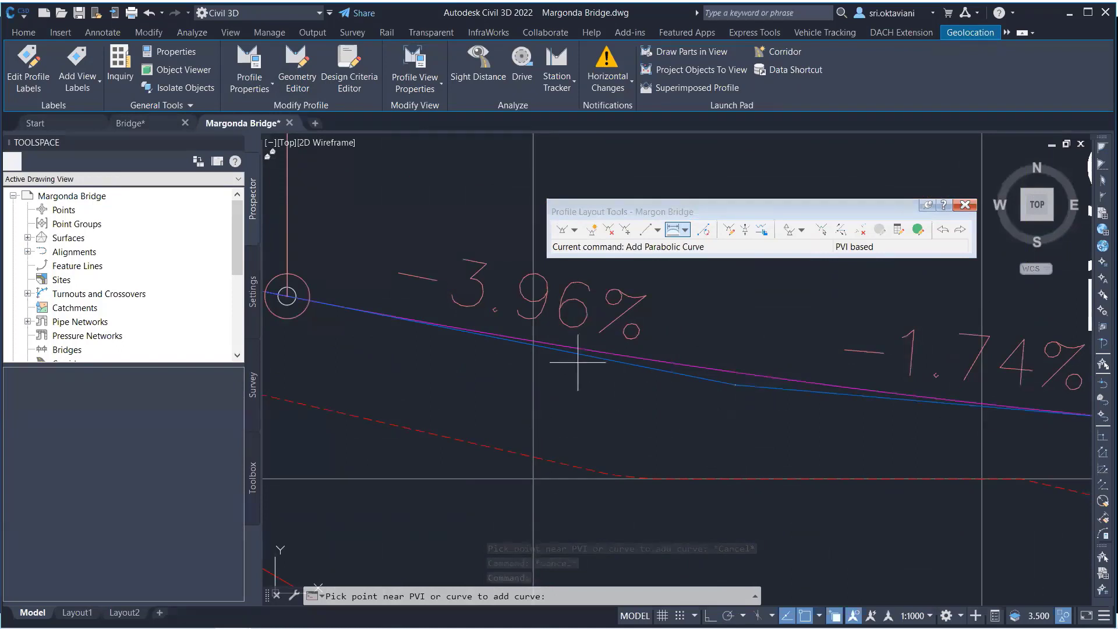
{"action": "scroll", "coordinate": [734, 384], "scroll_direction": "up", "scroll_amount": 4}
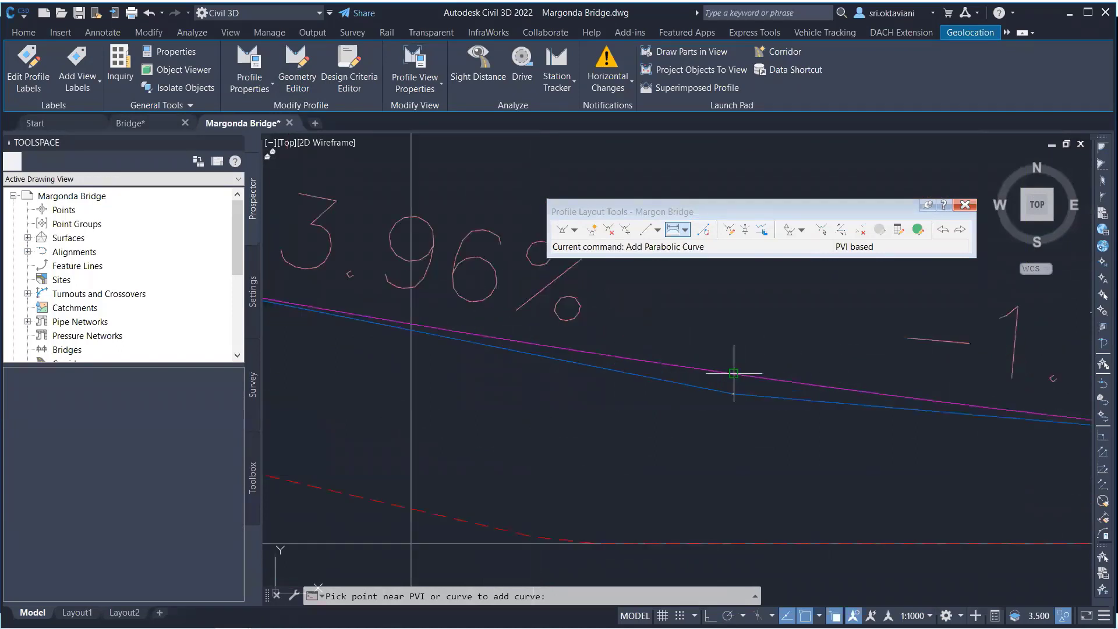
{"action": "scroll", "coordinate": [722, 431], "scroll_direction": "up", "scroll_amount": 2}
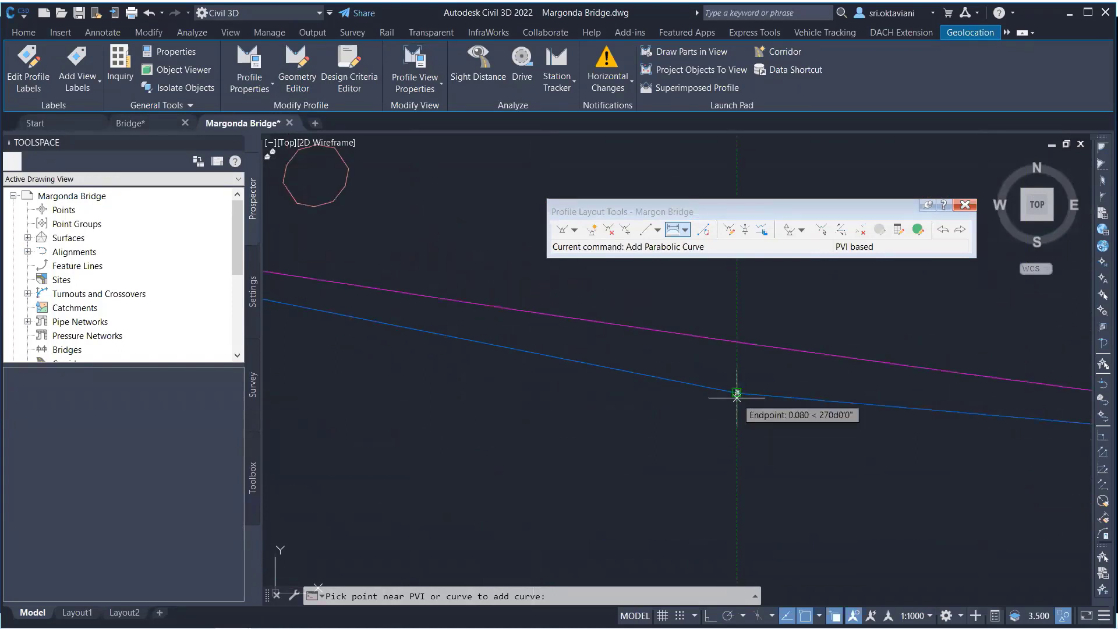
{"action": "scroll", "coordinate": [722, 419], "scroll_direction": "up", "scroll_amount": 3}
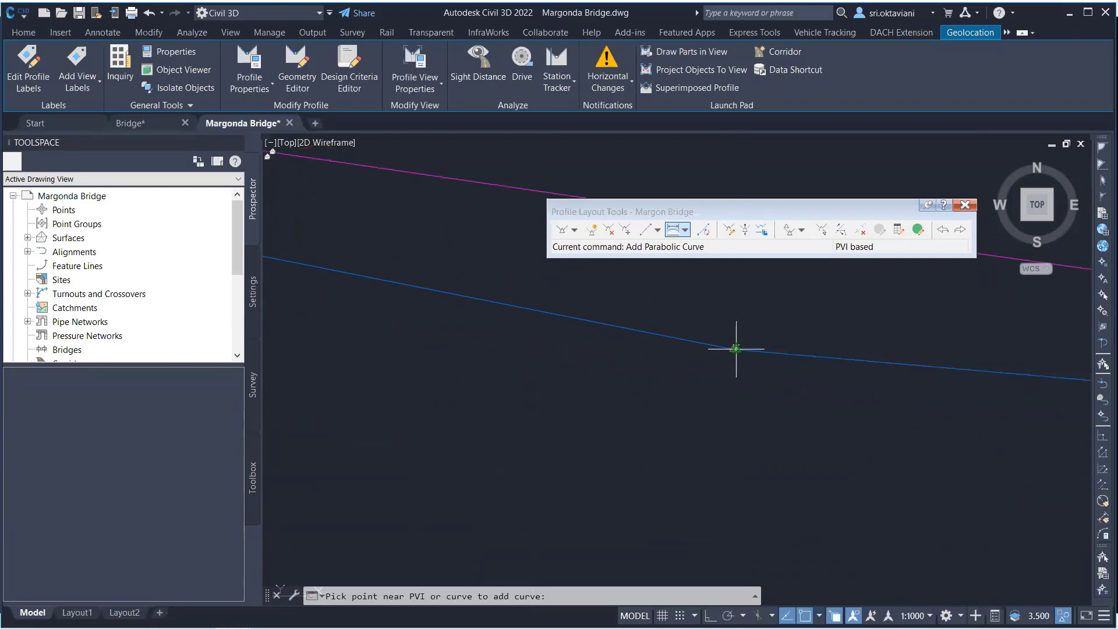
{"action": "left_click", "coordinate": [736, 349]}
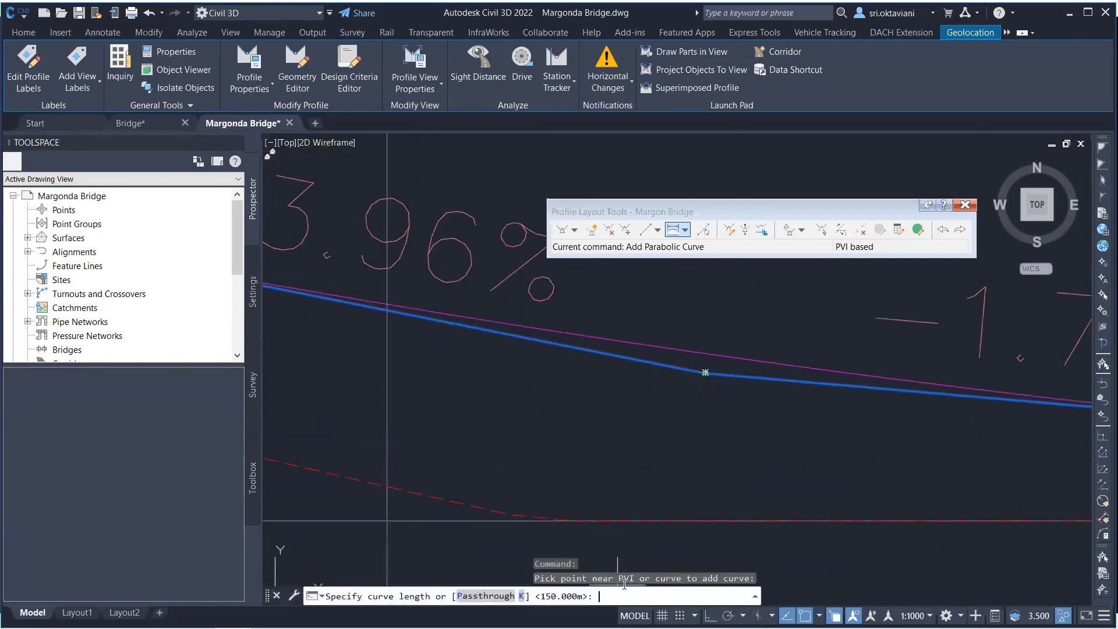
{"action": "scroll", "coordinate": [668, 474], "scroll_direction": "down", "scroll_amount": 3}
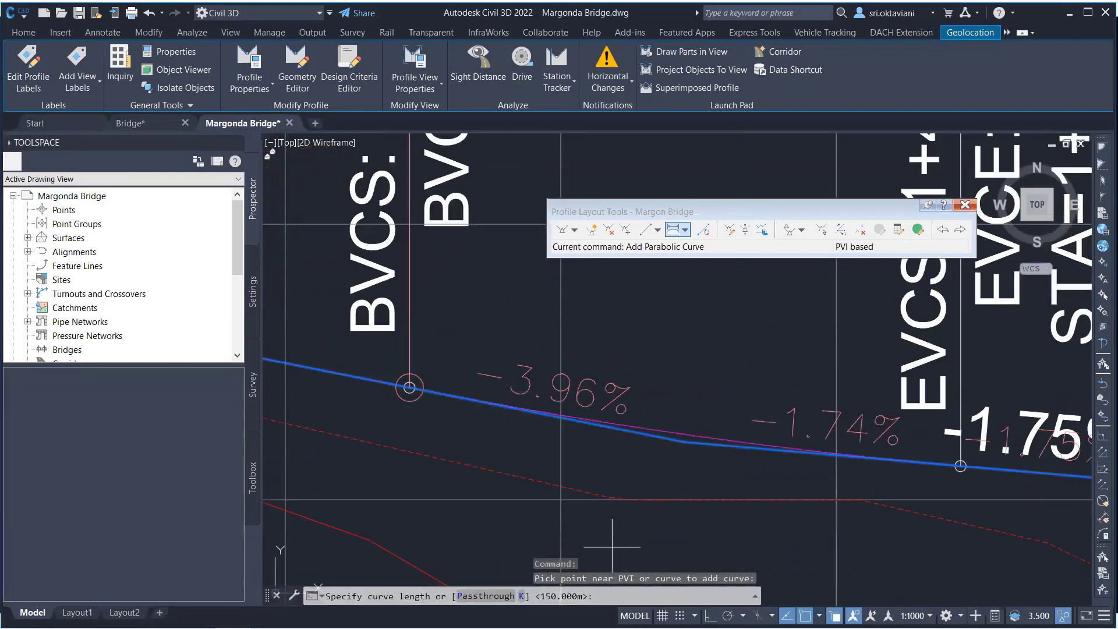
{"action": "scroll", "coordinate": [650, 392], "scroll_direction": "down", "scroll_amount": 4}
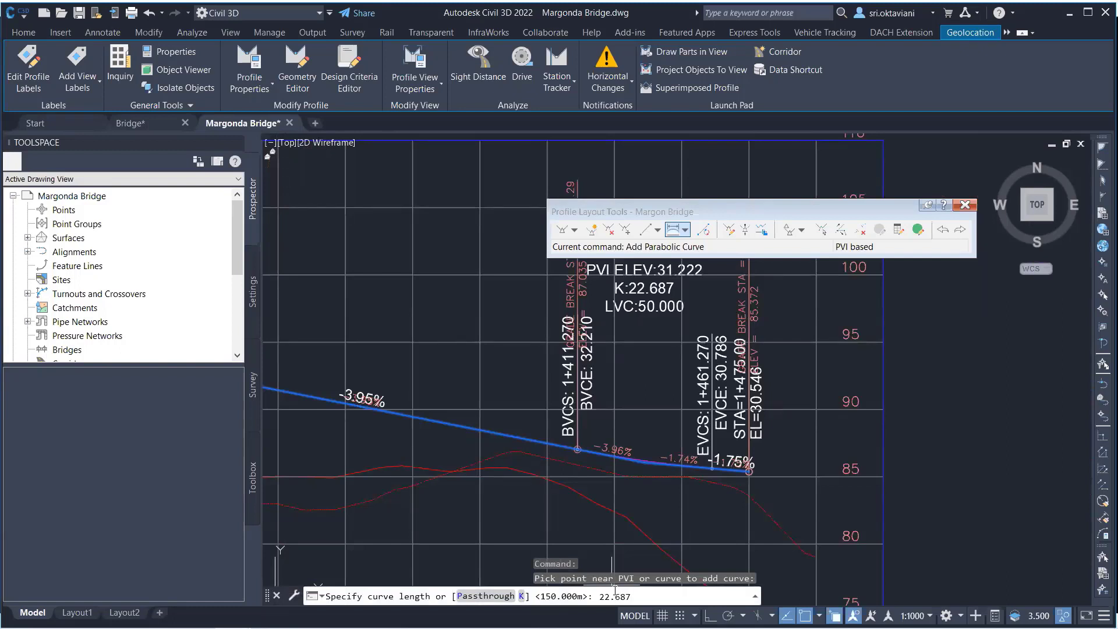
{"action": "key", "text": "Return"}
{"action": "key", "text": "Escape"}
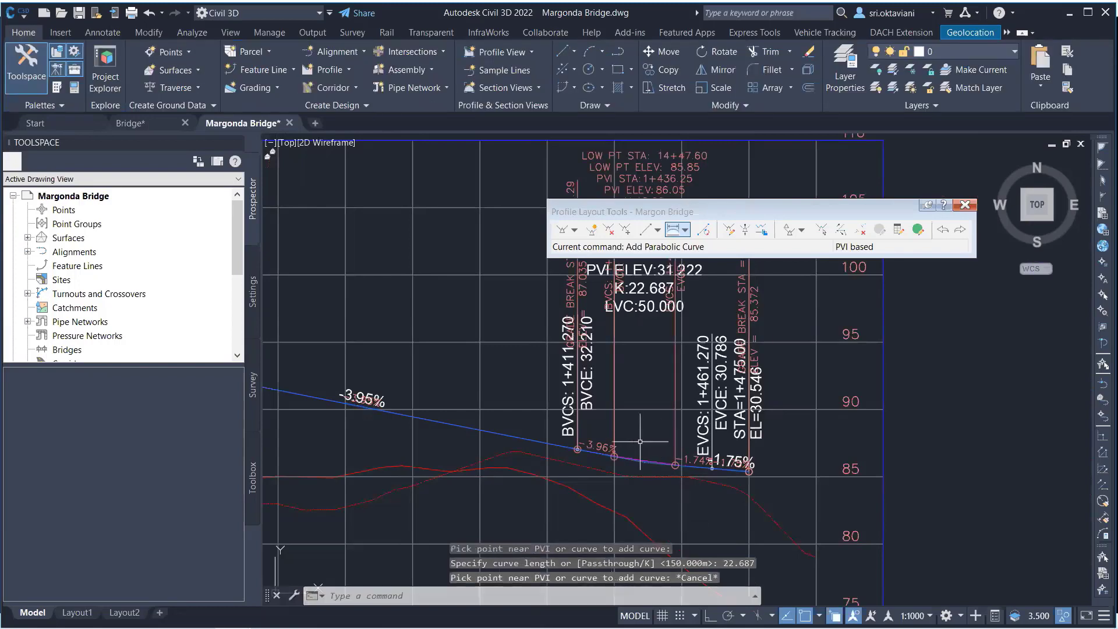
Examine the new sag curve near station 1+436.27 against its tangents and the magenta reference curve, selecting and releasing the design profile.
{"action": "scroll", "coordinate": [656, 476], "scroll_direction": "up", "scroll_amount": 5}
{"action": "middle_click_drag", "start_coordinate": [657, 476], "coordinate": [740, 333]}
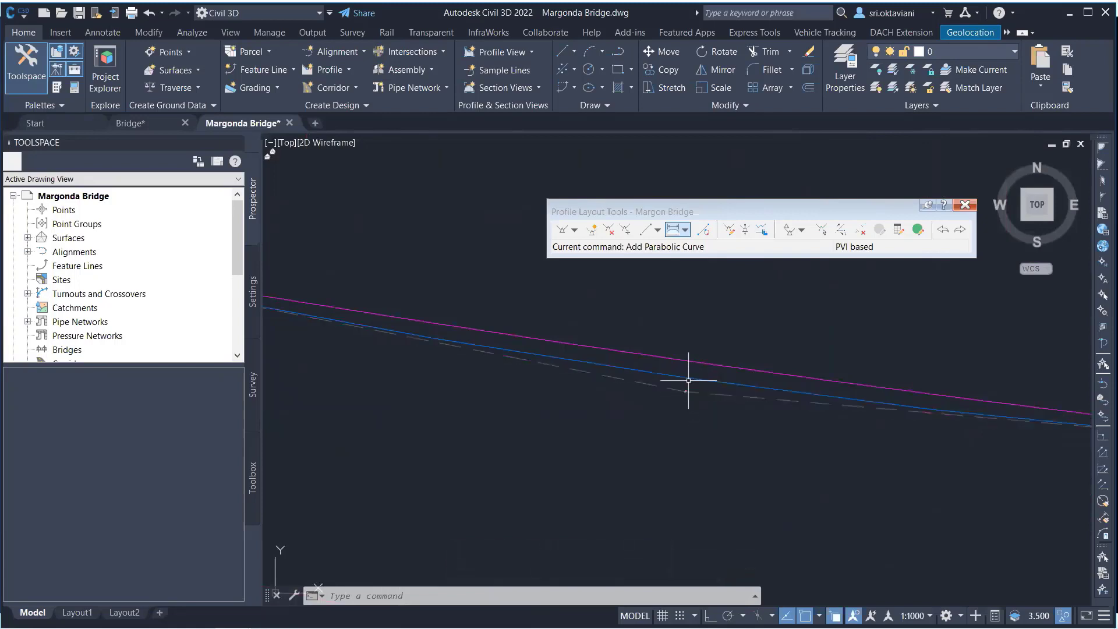
{"action": "left_click", "coordinate": [687, 378]}
{"action": "scroll", "coordinate": [656, 400], "scroll_direction": "up", "scroll_amount": 6}
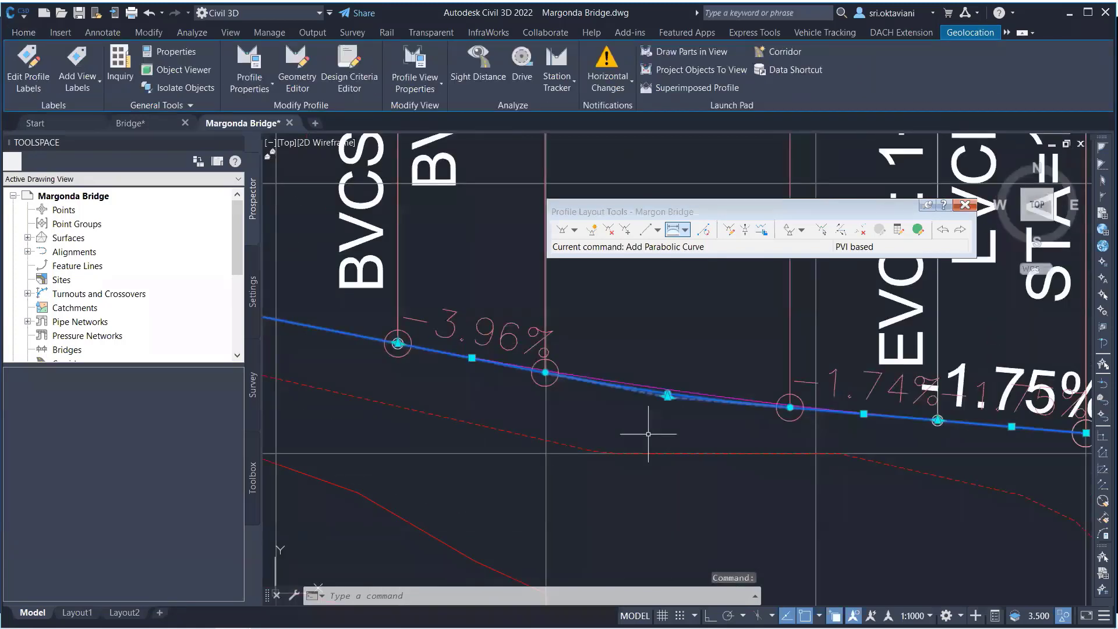
{"action": "scroll", "coordinate": [651, 444], "scroll_direction": "down", "scroll_amount": 3}
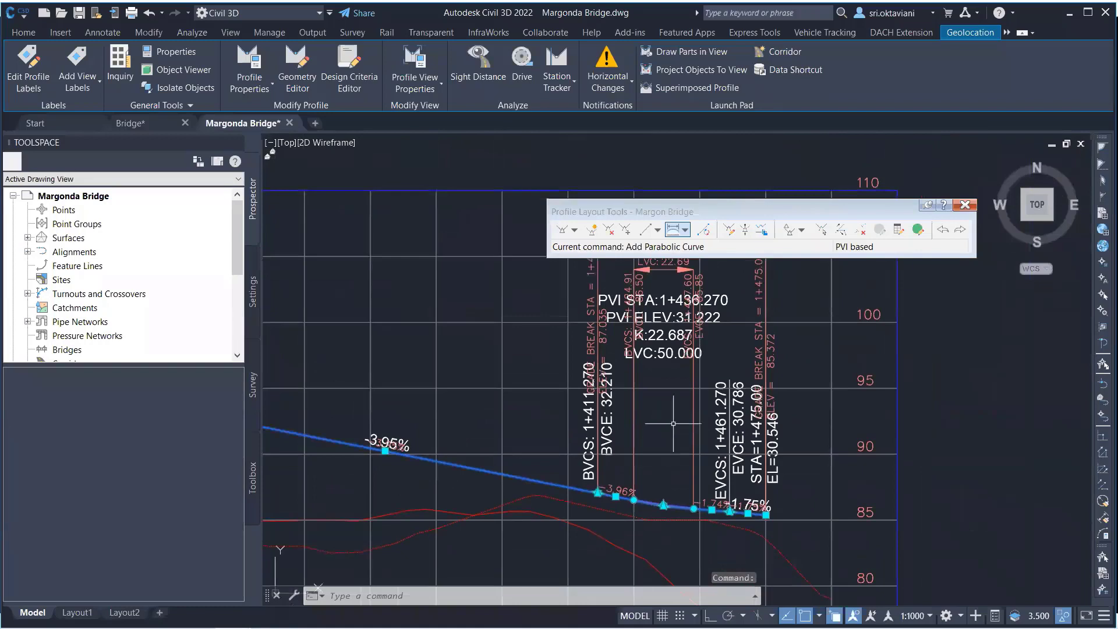
{"action": "key", "text": "Escape"}
{"action": "key", "text": "Escape"}
Add a parabolic vertical curve with a length of 13.699 m at the crest PVI near station 1+224.836 and end the command.
{"action": "scroll", "coordinate": [682, 435], "scroll_direction": "down", "scroll_amount": 5}
{"action": "scroll", "coordinate": [717, 365], "scroll_direction": "up", "scroll_amount": 5}
{"action": "scroll", "coordinate": [716, 366], "scroll_direction": "up", "scroll_amount": 4}
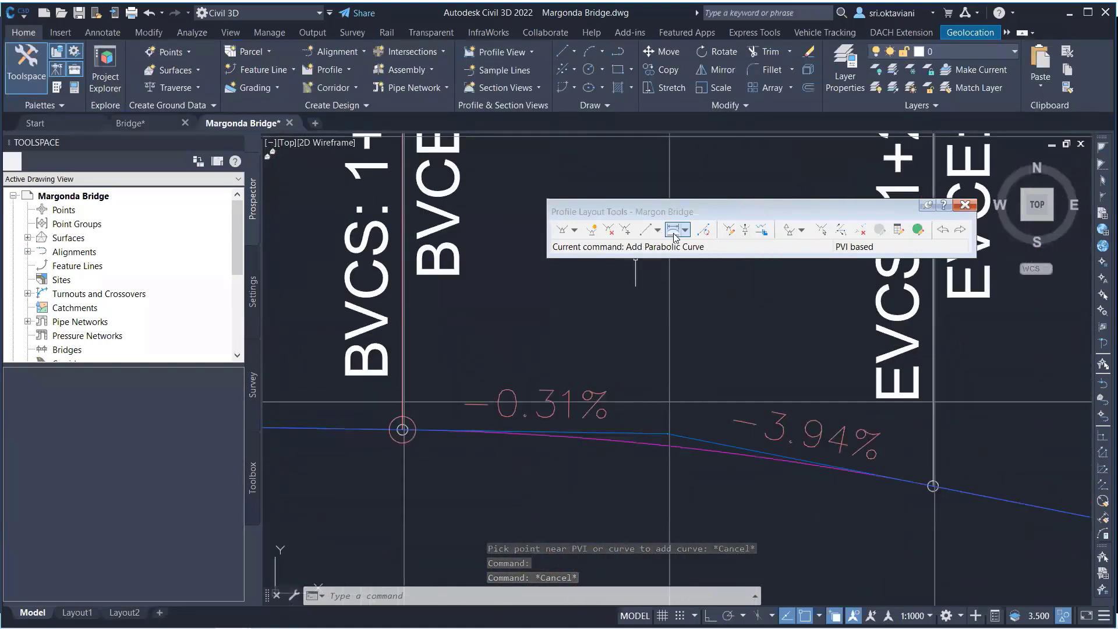
{"action": "key", "text": "Return"}
{"action": "scroll", "coordinate": [679, 449], "scroll_direction": "up", "scroll_amount": 3}
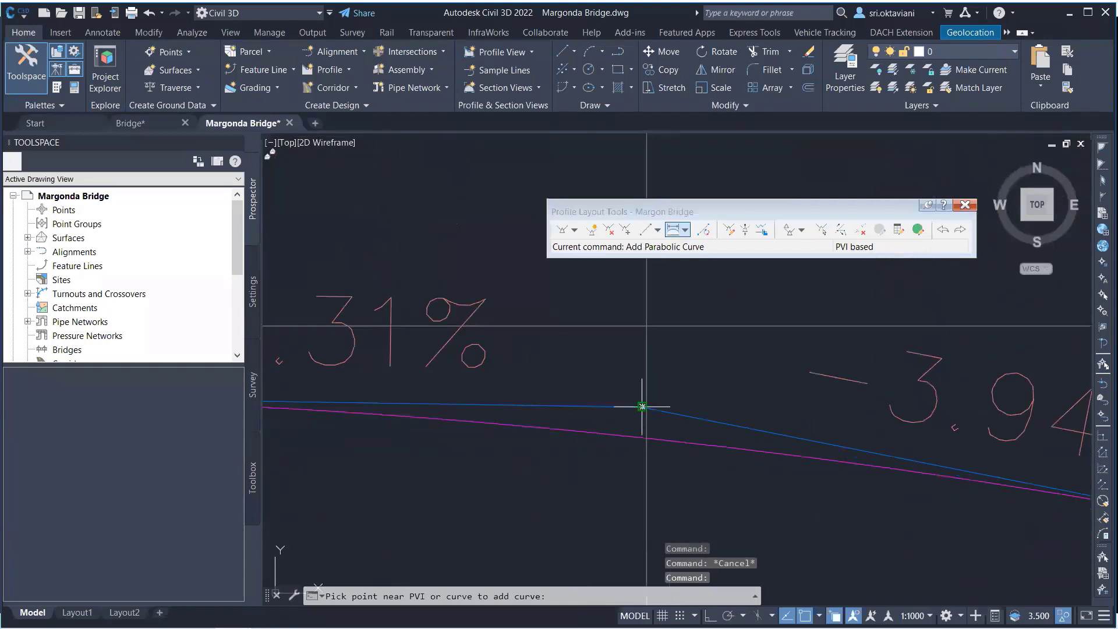
{"action": "left_click", "coordinate": [646, 326]}
{"action": "scroll", "coordinate": [597, 443], "scroll_direction": "down", "scroll_amount": 5}
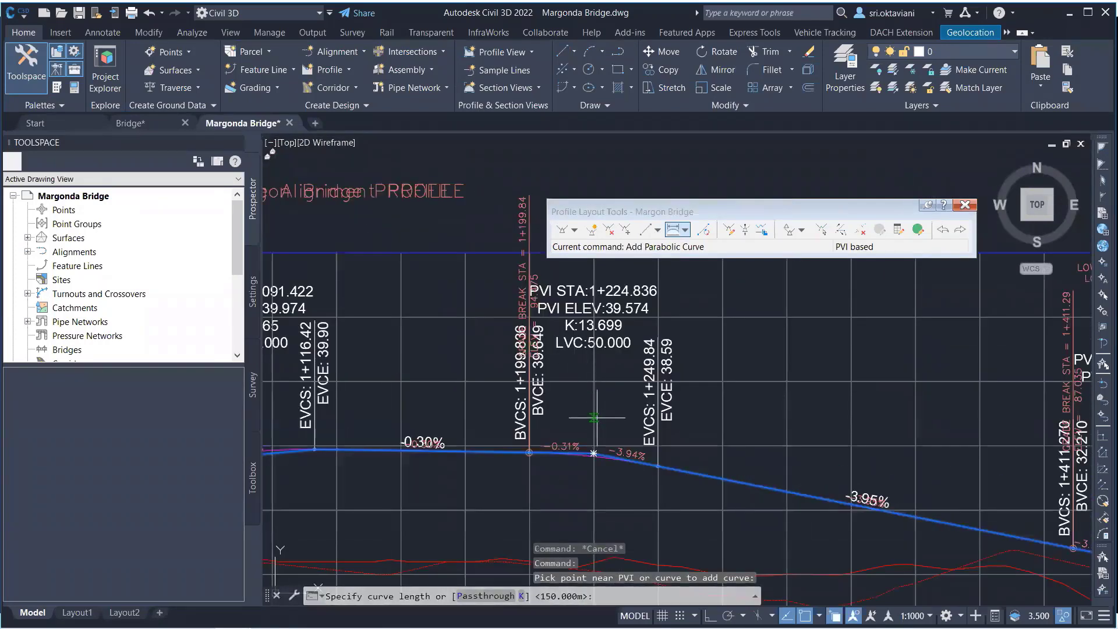
{"action": "type", "text": "13."}
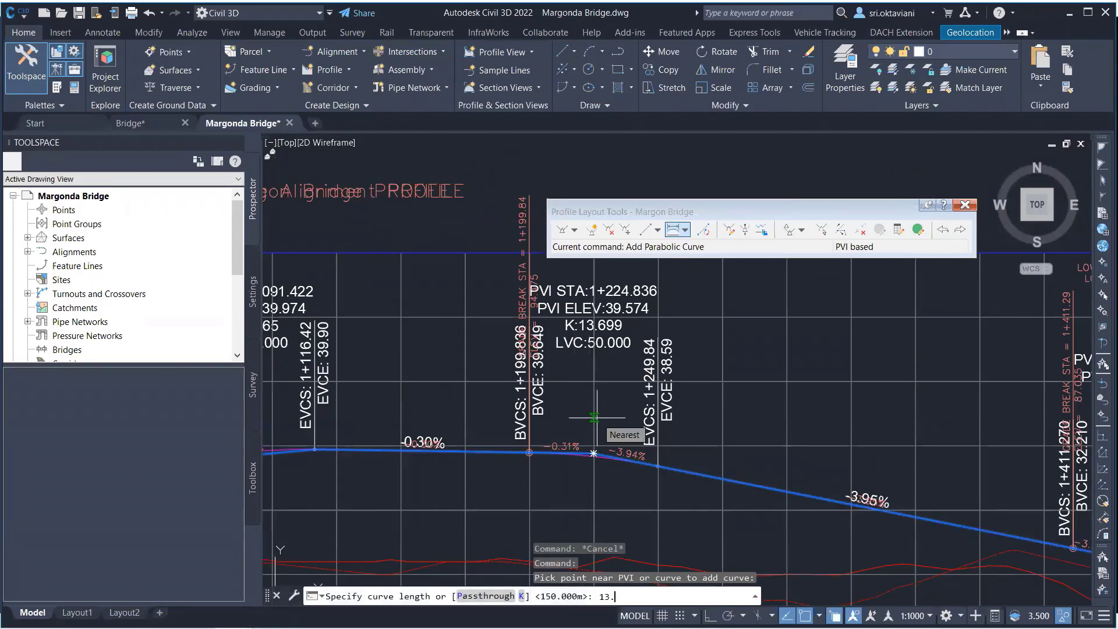
{"action": "type", "text": "699"}
{"action": "key", "text": "Return"}
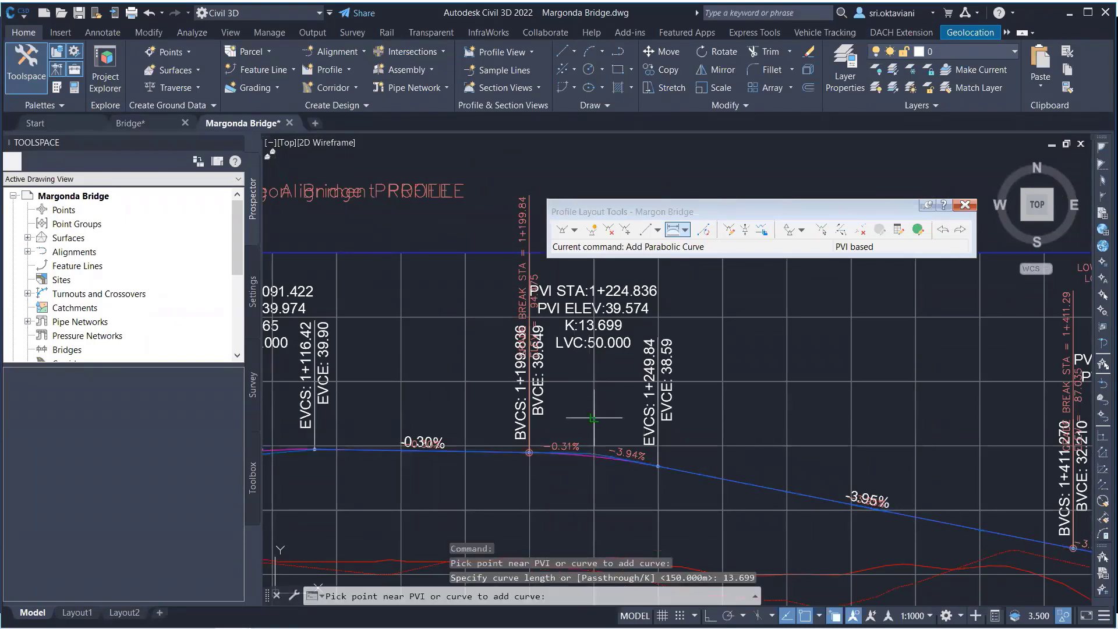
{"action": "key", "text": "Escape"}
{"action": "scroll", "coordinate": [593, 418], "scroll_direction": "up", "scroll_amount": 8}
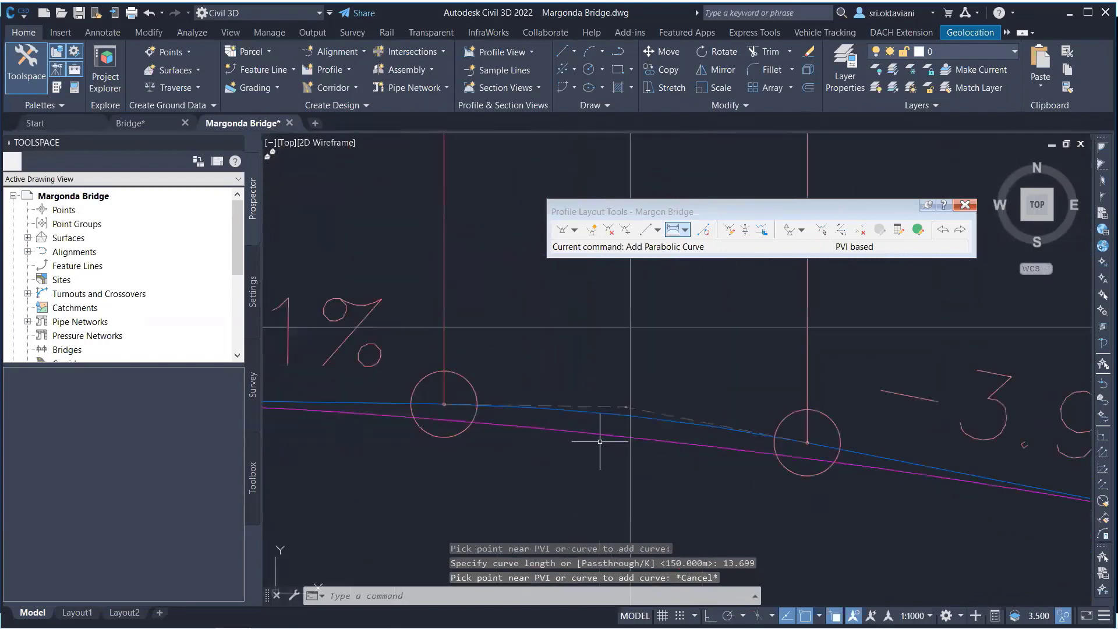
{"action": "scroll", "coordinate": [603, 437], "scroll_direction": "down", "scroll_amount": 5}
{"action": "middle_click_drag", "start_coordinate": [562, 463], "coordinate": [699, 484]}
{"action": "key", "text": "Return"}
{"action": "scroll", "coordinate": [662, 456], "scroll_direction": "up", "scroll_amount": 6}
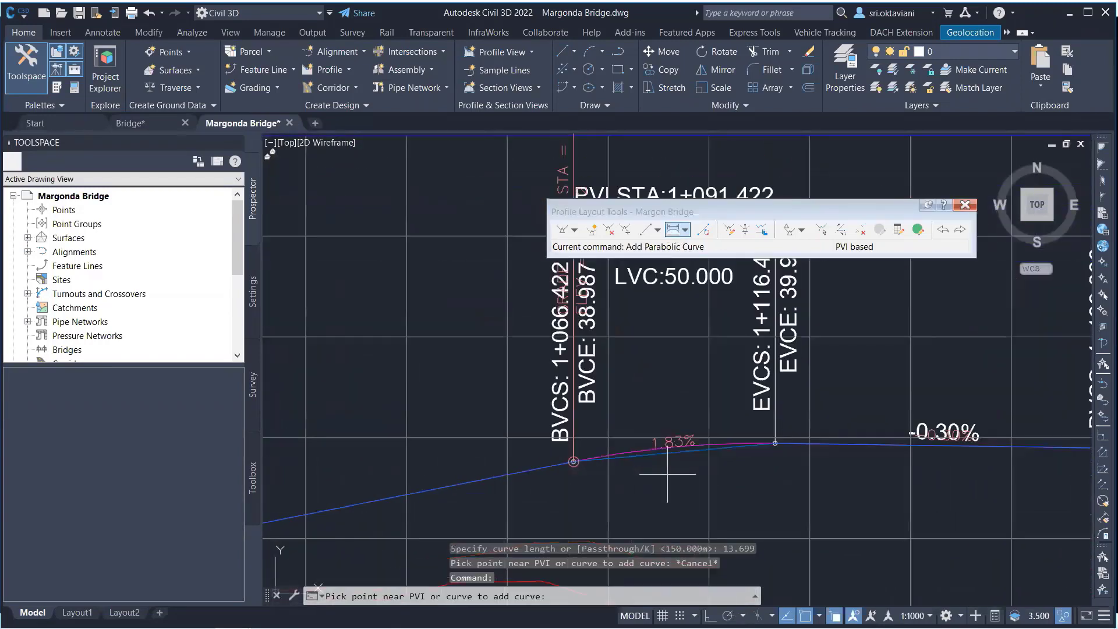
{"action": "scroll", "coordinate": [619, 375], "scroll_direction": "down", "scroll_amount": 4}
{"action": "scroll", "coordinate": [649, 373], "scroll_direction": "up", "scroll_amount": 4}
{"action": "scroll", "coordinate": [604, 457], "scroll_direction": "down", "scroll_amount": 6}
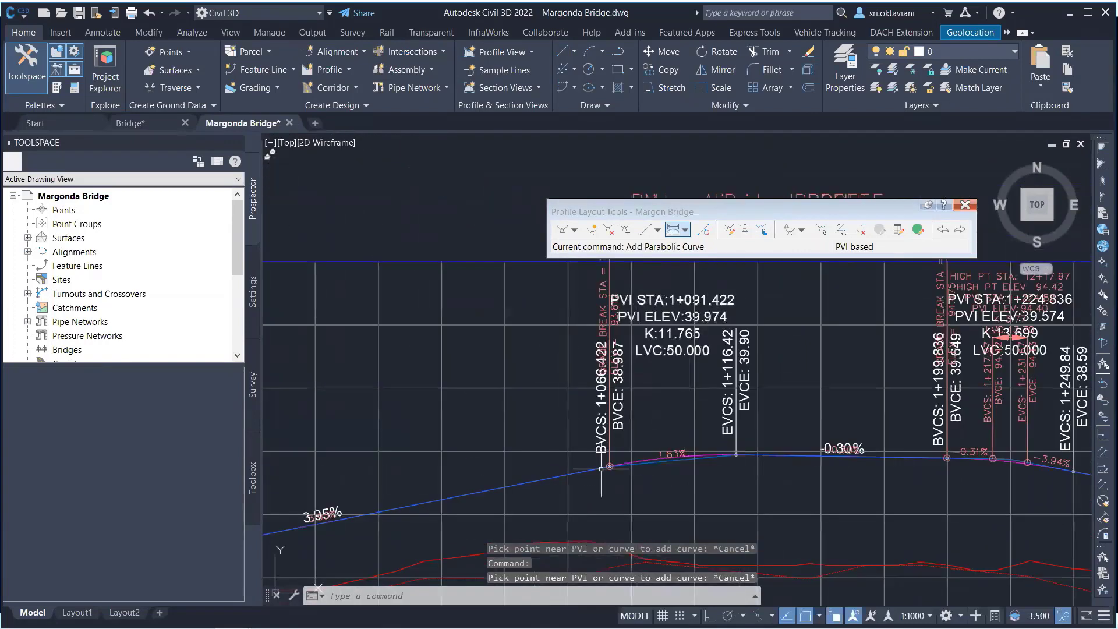
Insert a PVI in the design profile at station 1+091.44, elevation 94.798 m, above the crest curve.
{"action": "scroll", "coordinate": [684, 465], "scroll_direction": "up", "scroll_amount": 6}
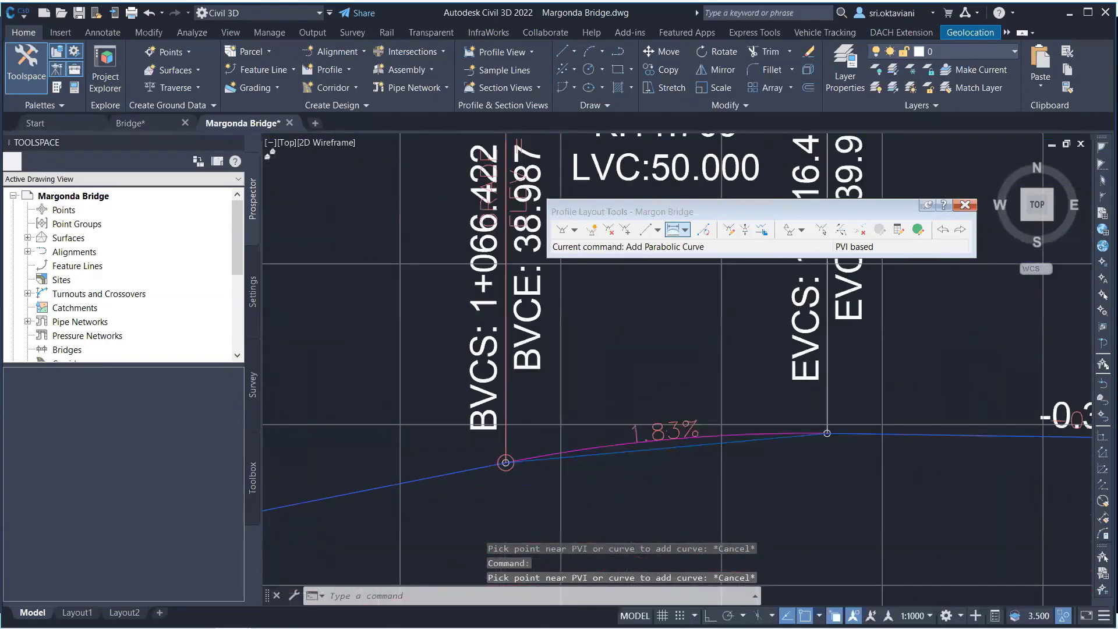
{"action": "left_click", "coordinate": [591, 232]}
{"action": "scroll", "coordinate": [670, 446], "scroll_direction": "up", "scroll_amount": 4}
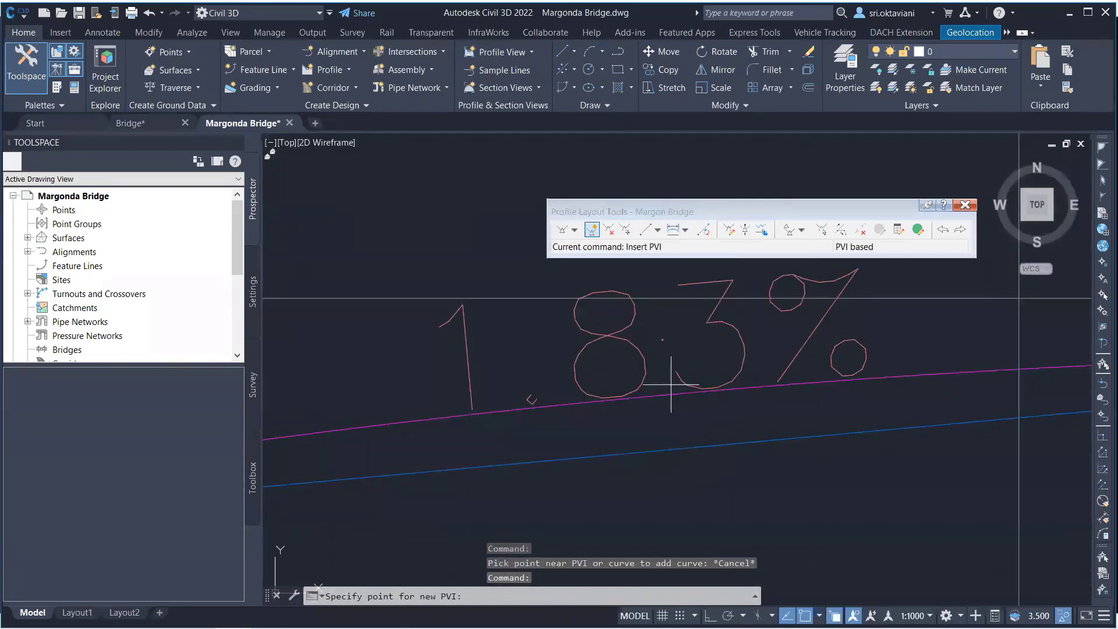
{"action": "left_click", "coordinate": [663, 340]}
{"action": "key", "text": "Escape"}
{"action": "scroll", "coordinate": [654, 512], "scroll_direction": "down", "scroll_amount": 5}
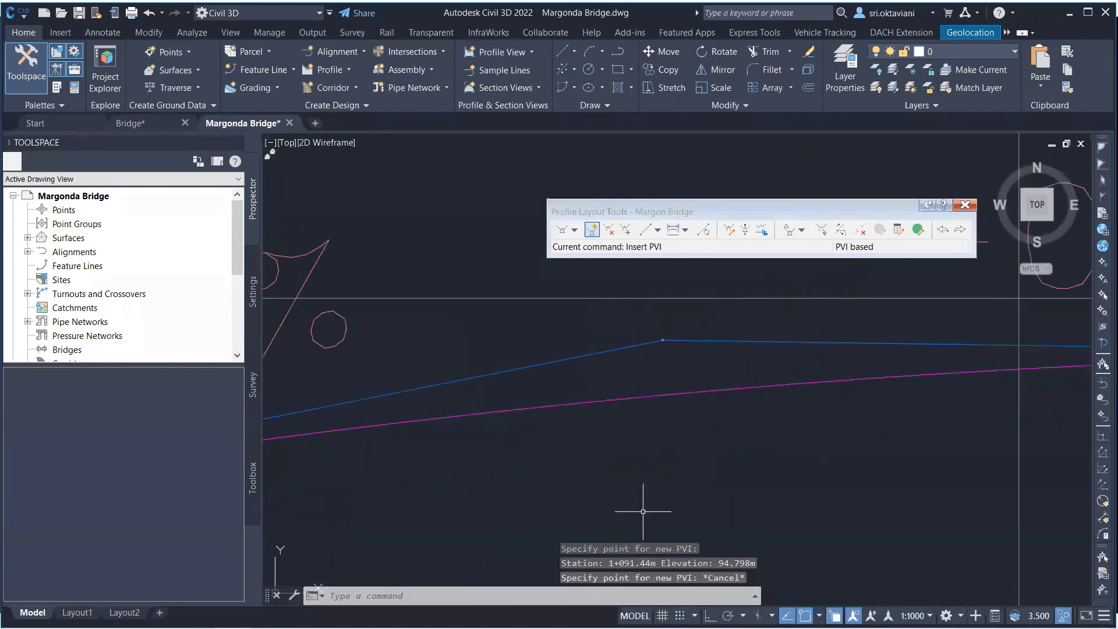
Add a parabolic vertical curve with a length of 11.765 m at the inserted PVI near station 1+091.44 and end the command.
{"action": "left_click", "coordinate": [670, 231]}
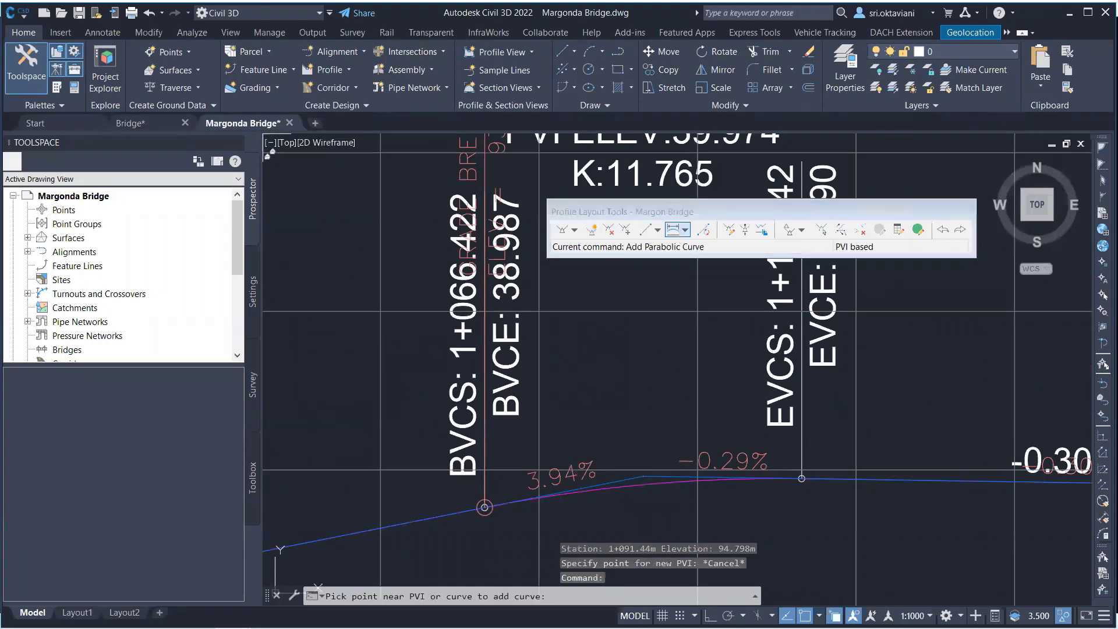
{"action": "scroll", "coordinate": [653, 493], "scroll_direction": "up", "scroll_amount": 4}
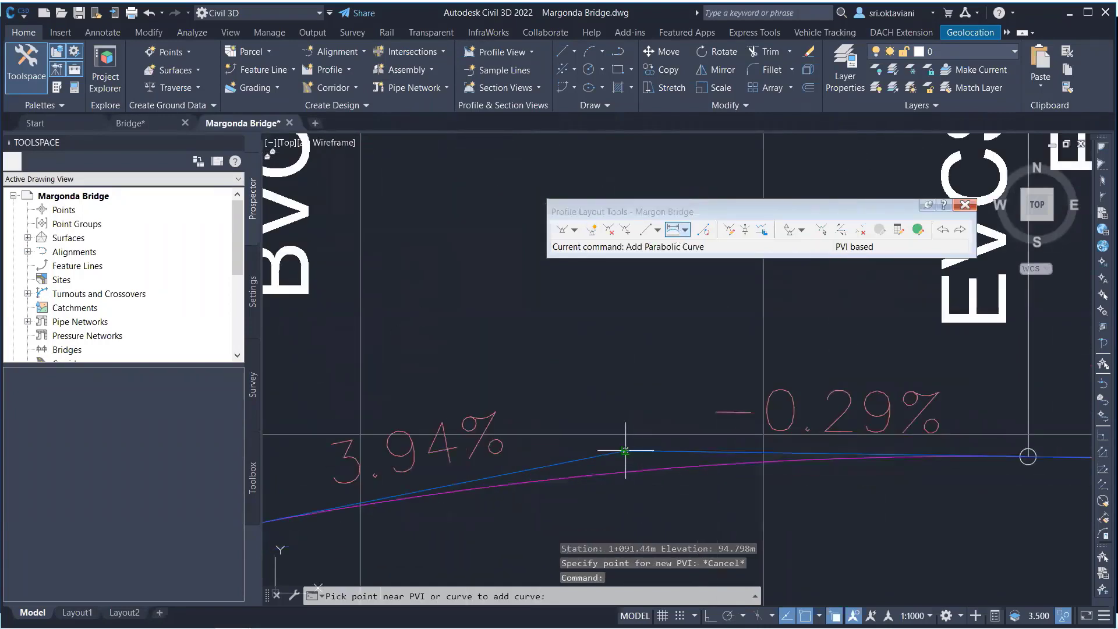
{"action": "left_click", "coordinate": [628, 453]}
{"action": "scroll", "coordinate": [611, 506], "scroll_direction": "down", "scroll_amount": 4}
{"action": "scroll", "coordinate": [612, 467], "scroll_direction": "down", "scroll_amount": 4}
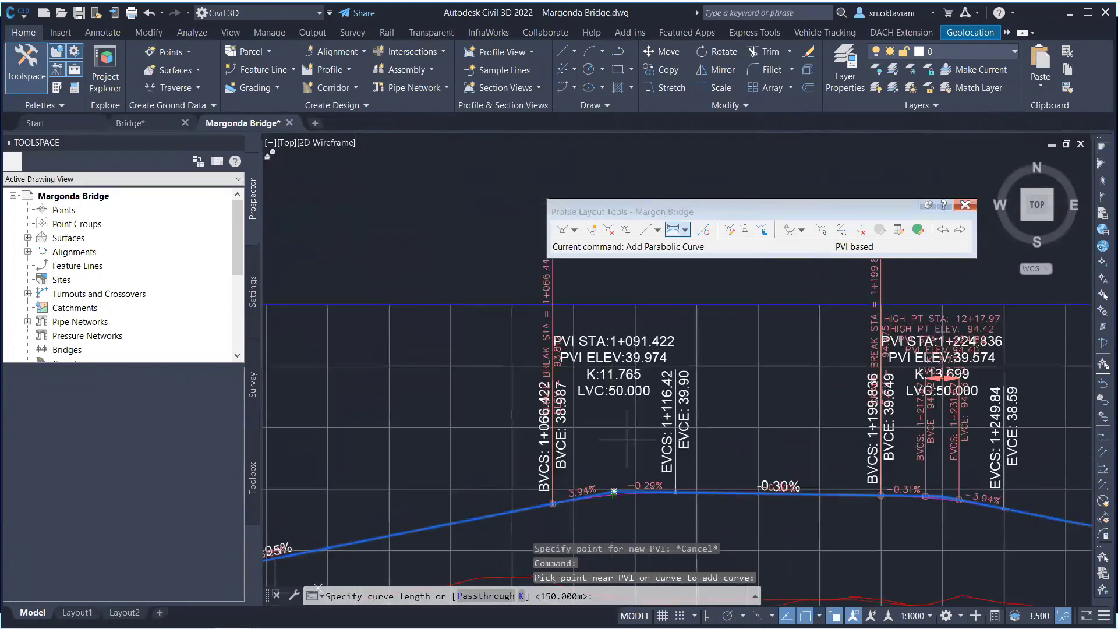
{"action": "type", "text": "11.765"}
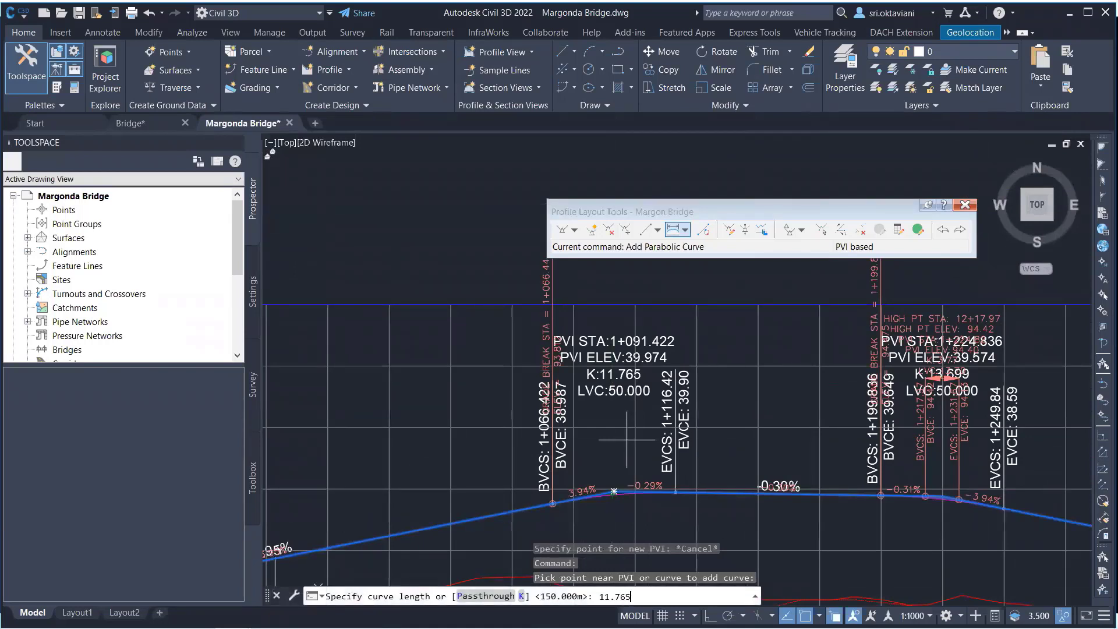
{"action": "key", "text": "Return"}
{"action": "key", "text": "Escape"}
Add a parabolic vertical curve with a length of 14.493 m at the sag PVI near station 0+815.174 and end the command.
{"action": "scroll", "coordinate": [627, 439], "scroll_direction": "down", "scroll_amount": 6}
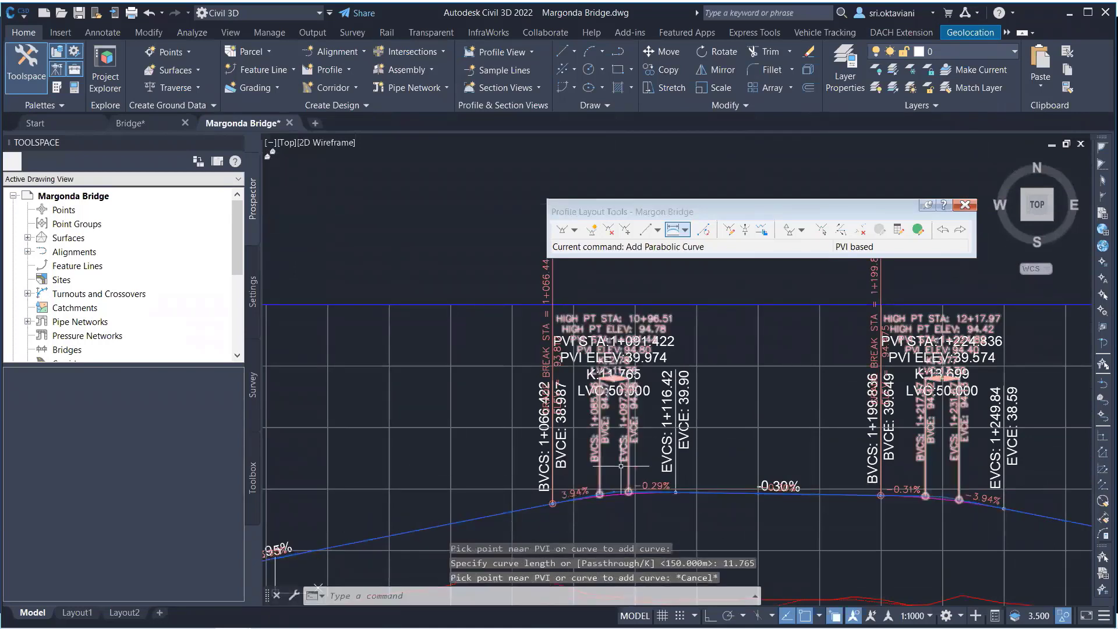
{"action": "scroll", "coordinate": [627, 434], "scroll_direction": "up", "scroll_amount": 8}
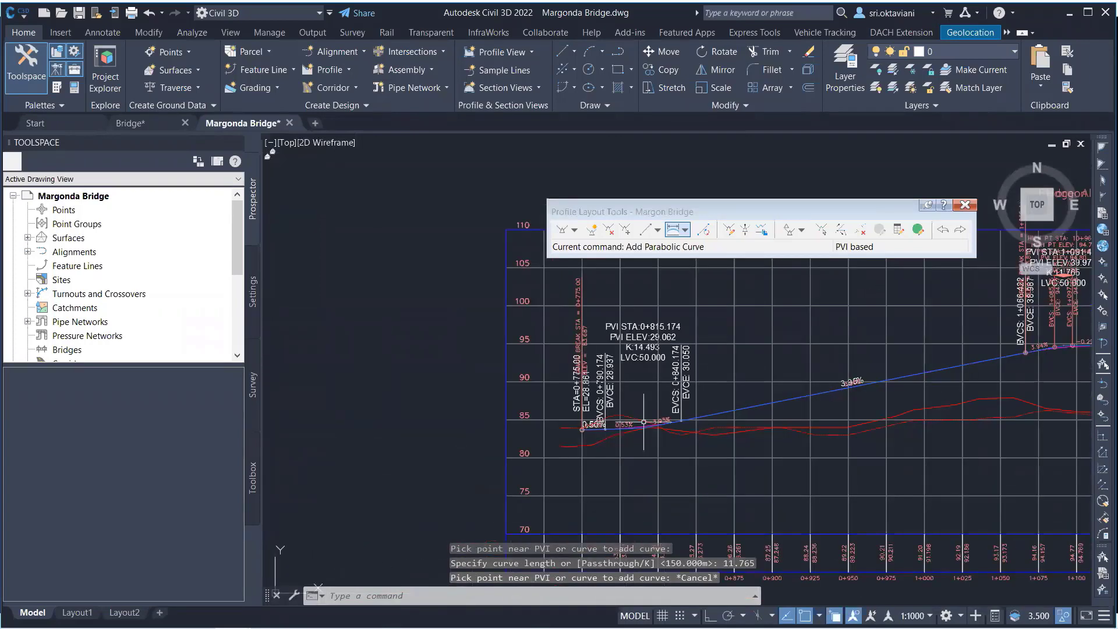
{"action": "left_click", "coordinate": [676, 229]}
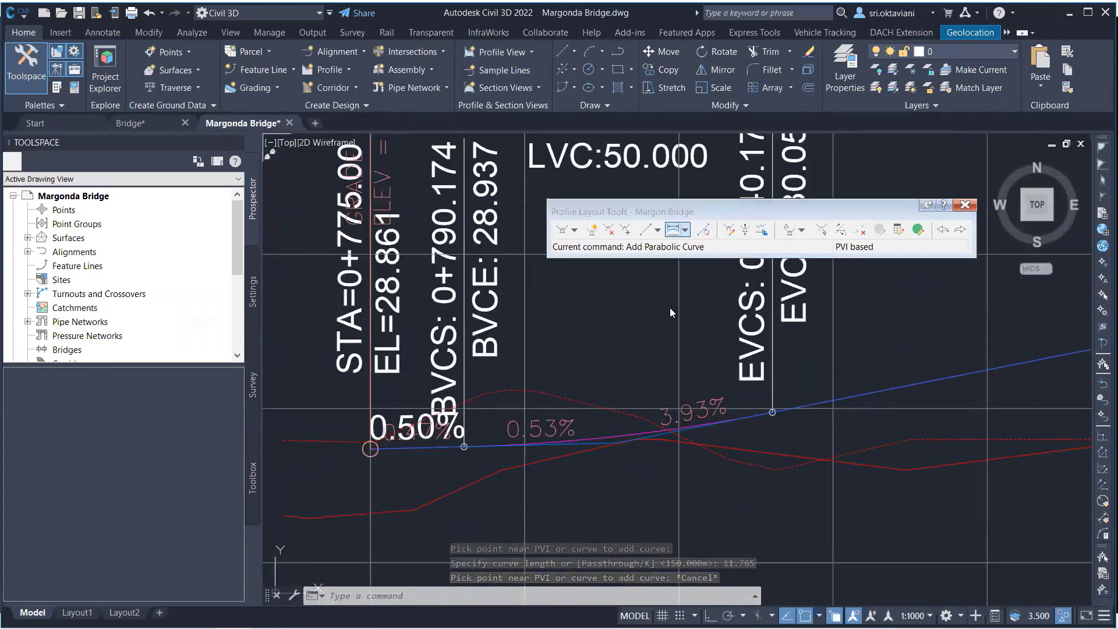
{"action": "scroll", "coordinate": [614, 463], "scroll_direction": "up", "scroll_amount": 4}
{"action": "scroll", "coordinate": [613, 434], "scroll_direction": "up", "scroll_amount": 3}
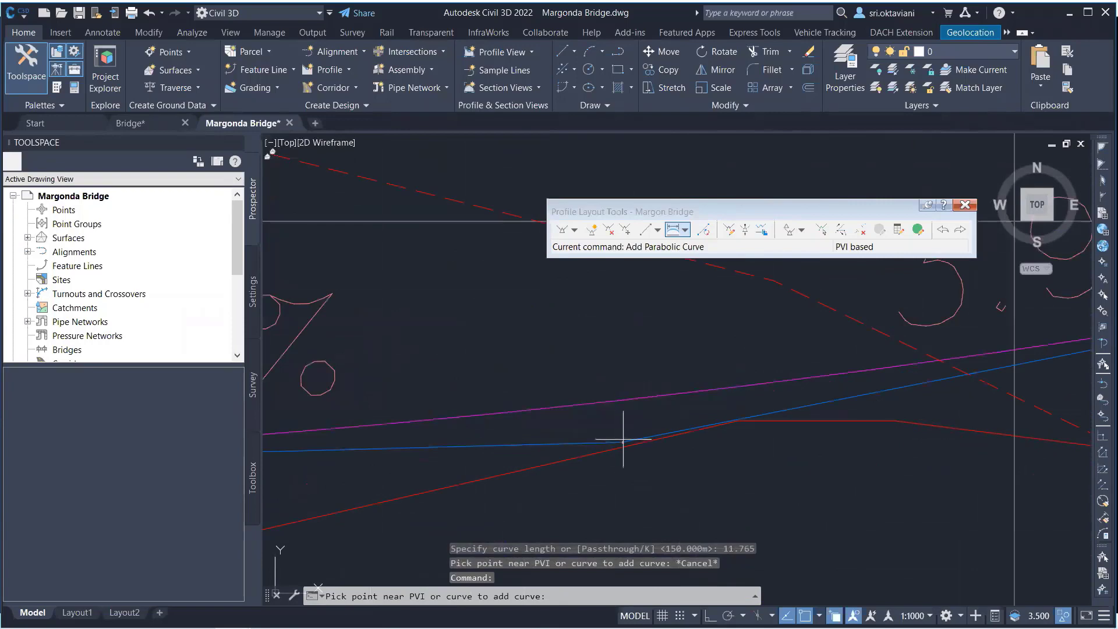
{"action": "left_click", "coordinate": [623, 442]}
{"action": "scroll", "coordinate": [620, 455], "scroll_direction": "down", "scroll_amount": 5}
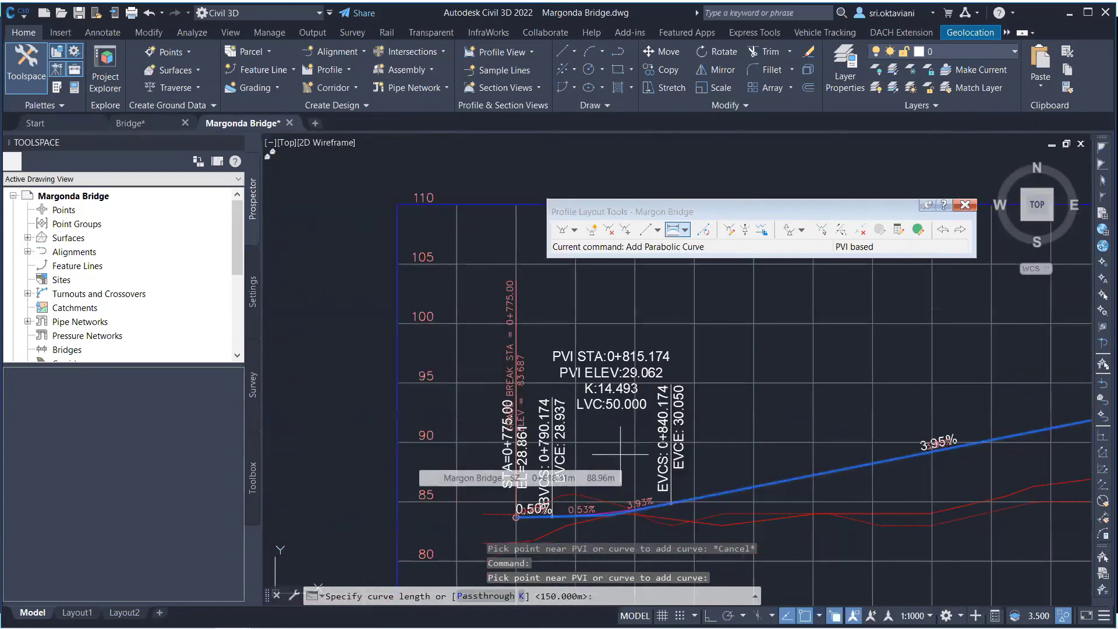
{"action": "type", "text": "14.493"}
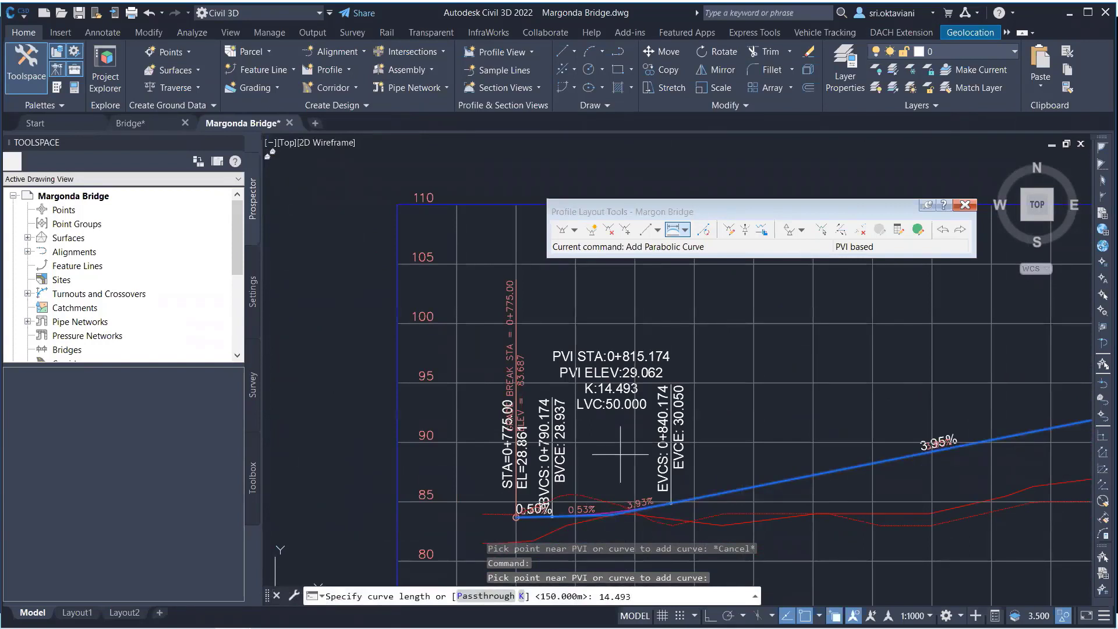
{"action": "key", "text": "Return"}
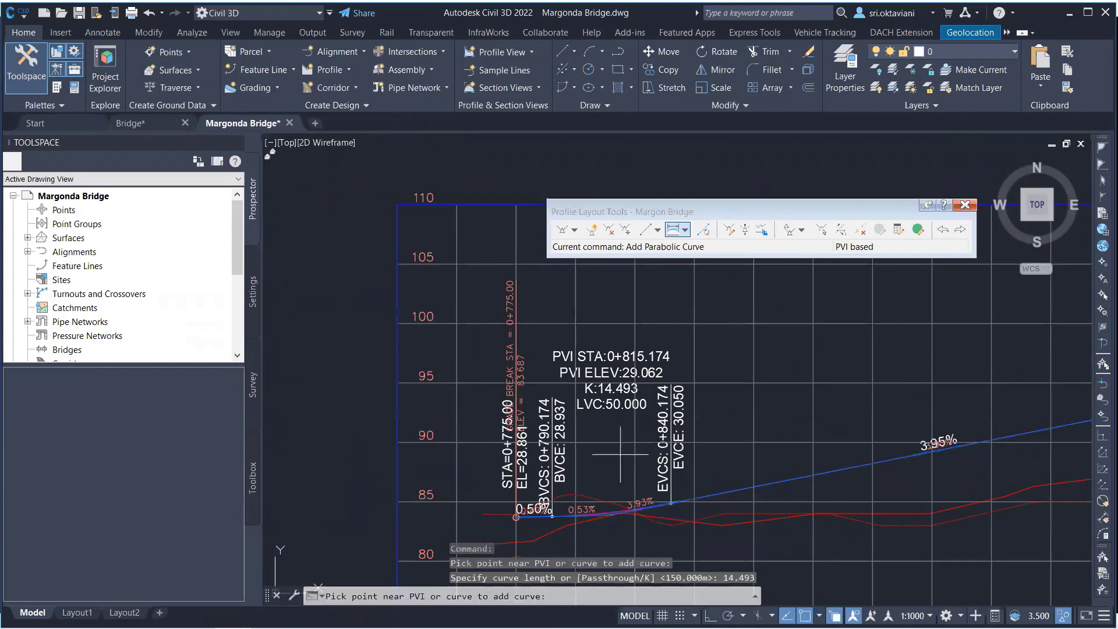
{"action": "key", "text": "Escape"}
Check the curve near station 0+815.174 and the whole design profile, and close the profile layout tools.
{"action": "scroll", "coordinate": [612, 510], "scroll_direction": "up", "scroll_amount": 4}
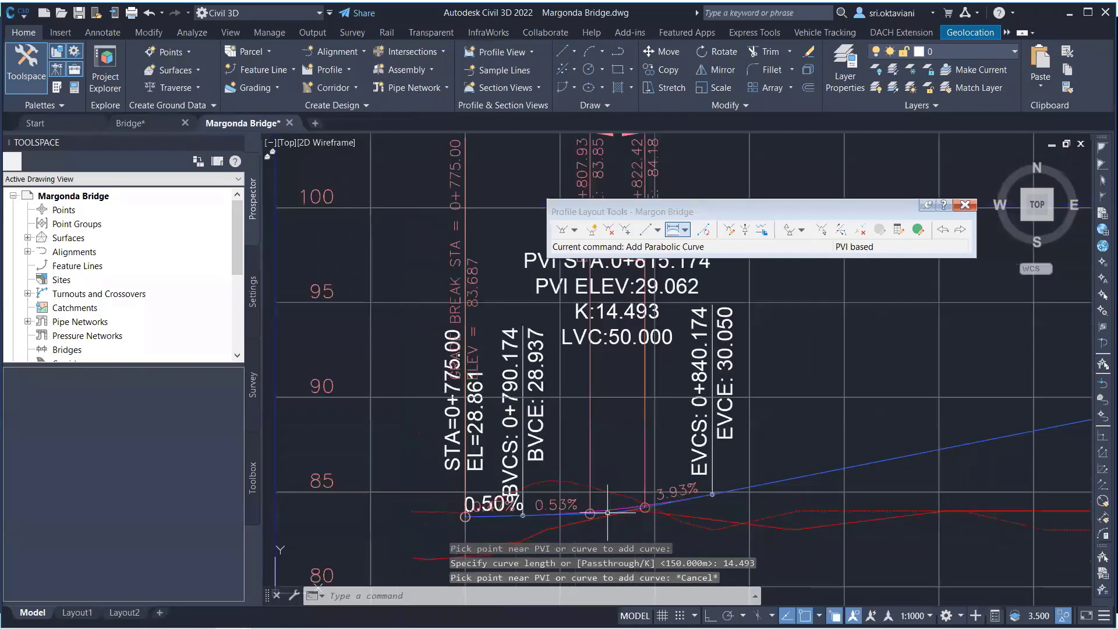
{"action": "scroll", "coordinate": [613, 510], "scroll_direction": "up", "scroll_amount": 4}
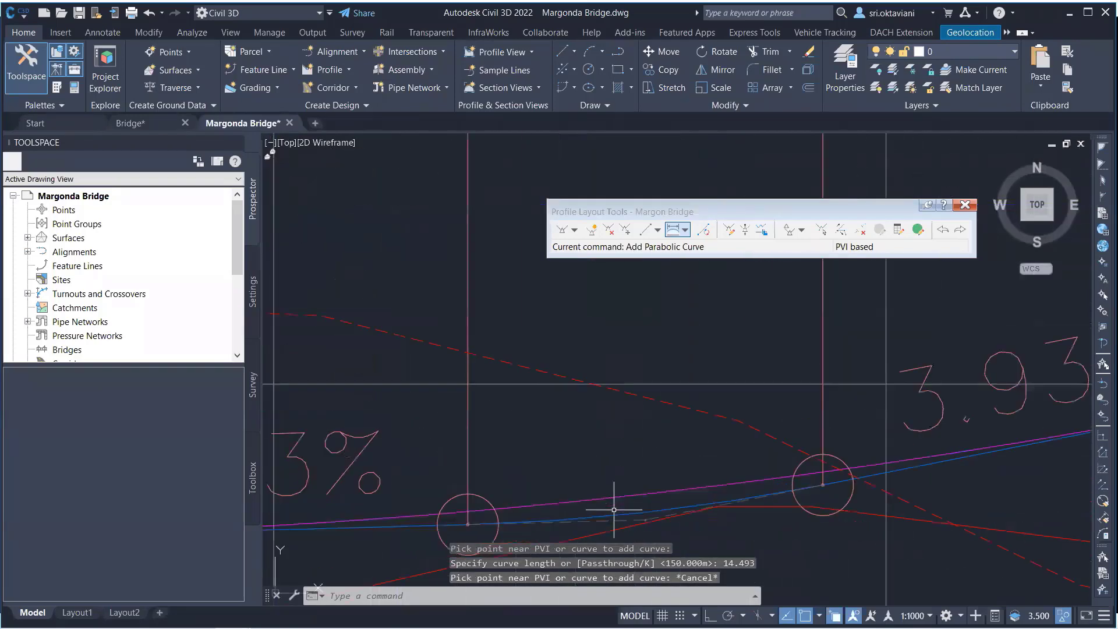
{"action": "scroll", "coordinate": [584, 489], "scroll_direction": "down", "scroll_amount": 5}
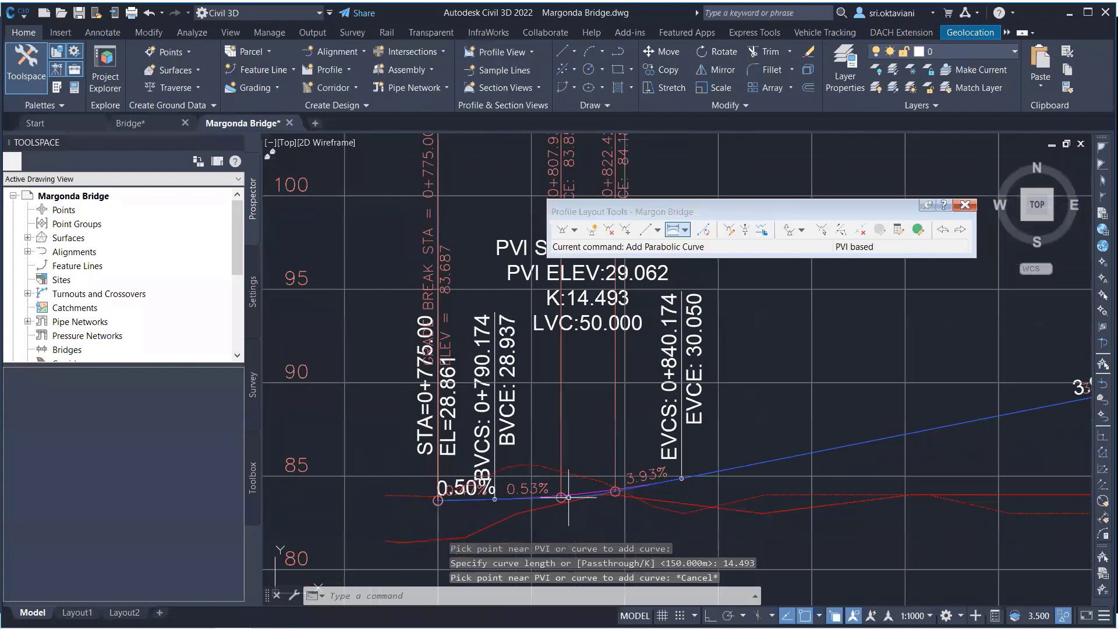
{"action": "scroll", "coordinate": [573, 495], "scroll_direction": "down", "scroll_amount": 6}
{"action": "middle_click_drag", "start_coordinate": [870, 431], "coordinate": [667, 395]}
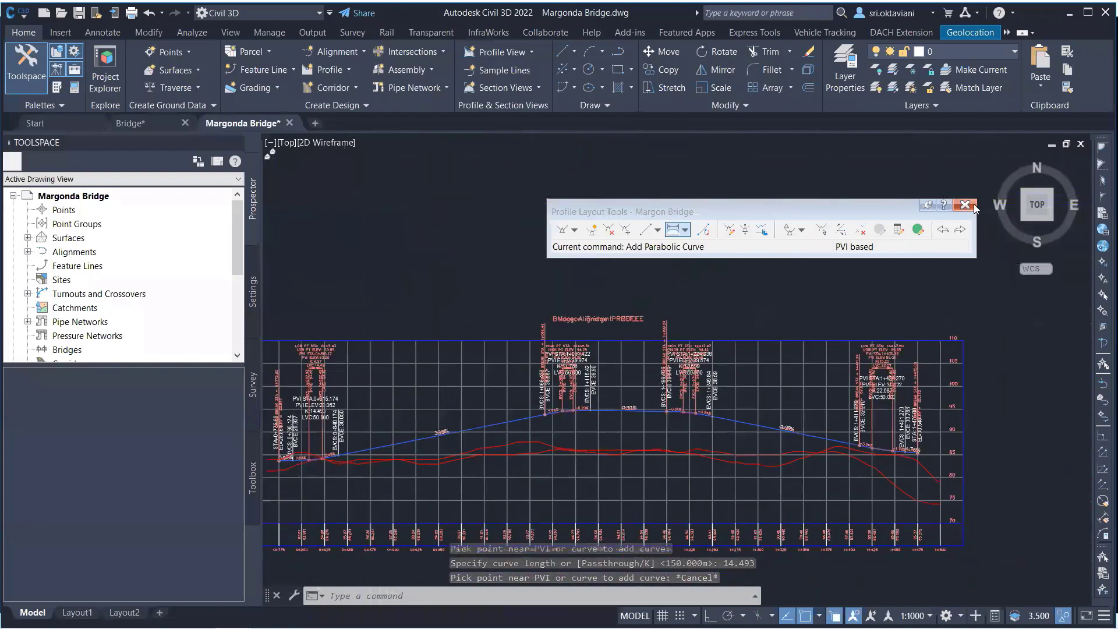
{"action": "scroll", "coordinate": [1025, 466], "scroll_direction": "up", "scroll_amount": 2}
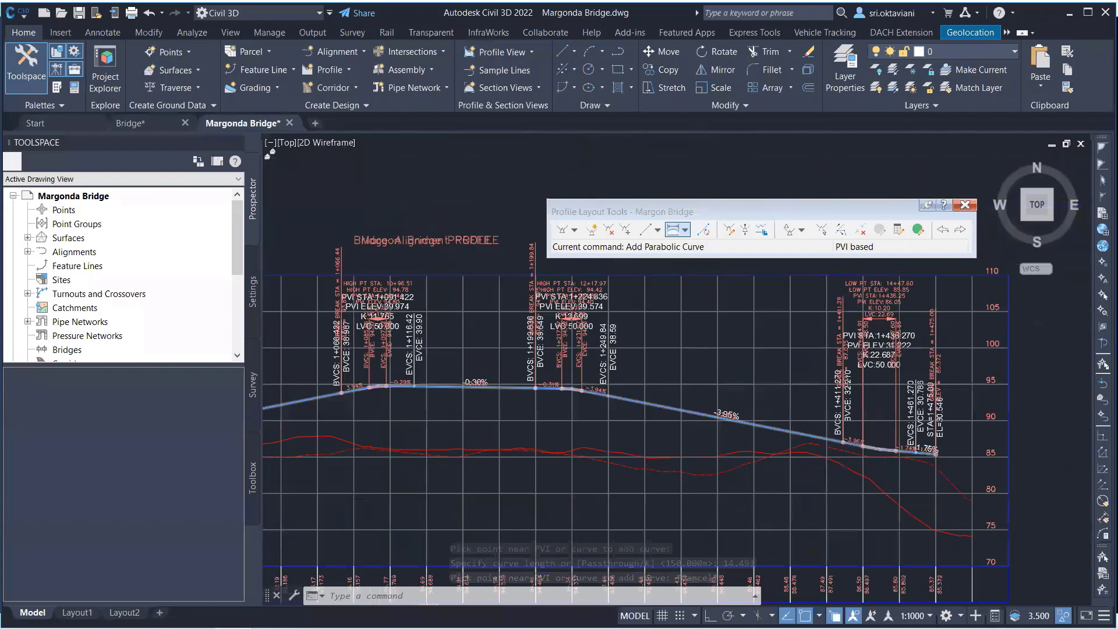
{"action": "key", "text": "Escape"}
{"action": "key", "text": "Escape"}
Examine the road network and alignments in the site plan and the finished profile view placed beside it.
{"action": "scroll", "coordinate": [669, 337], "scroll_direction": "down", "scroll_amount": 6}
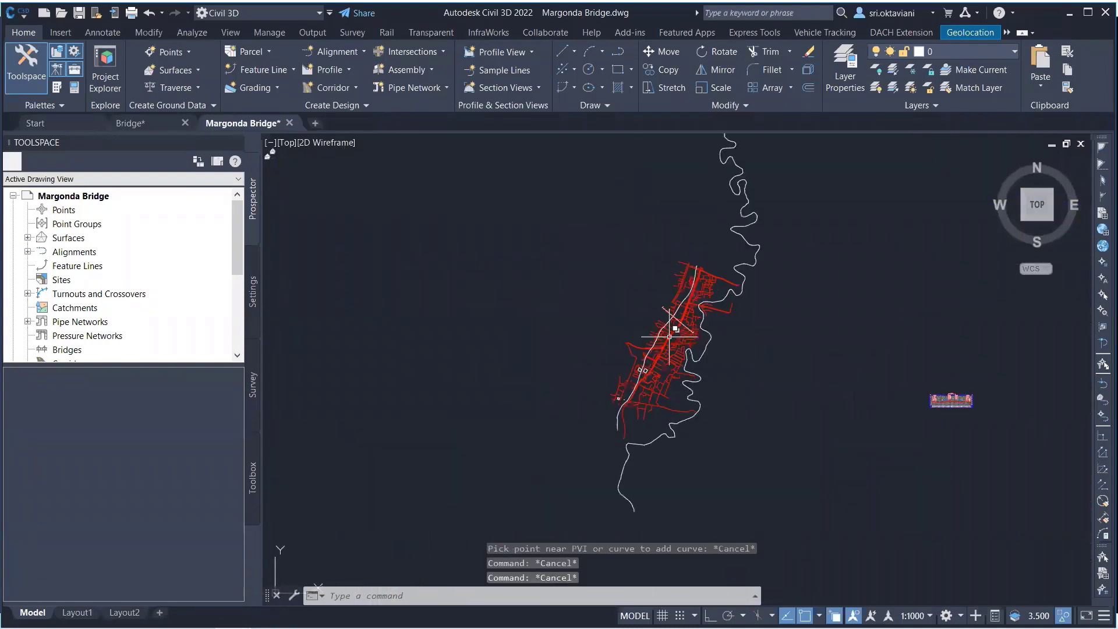
{"action": "scroll", "coordinate": [670, 337], "scroll_direction": "up", "scroll_amount": 3}
{"action": "scroll", "coordinate": [670, 337], "scroll_direction": "up", "scroll_amount": 2}
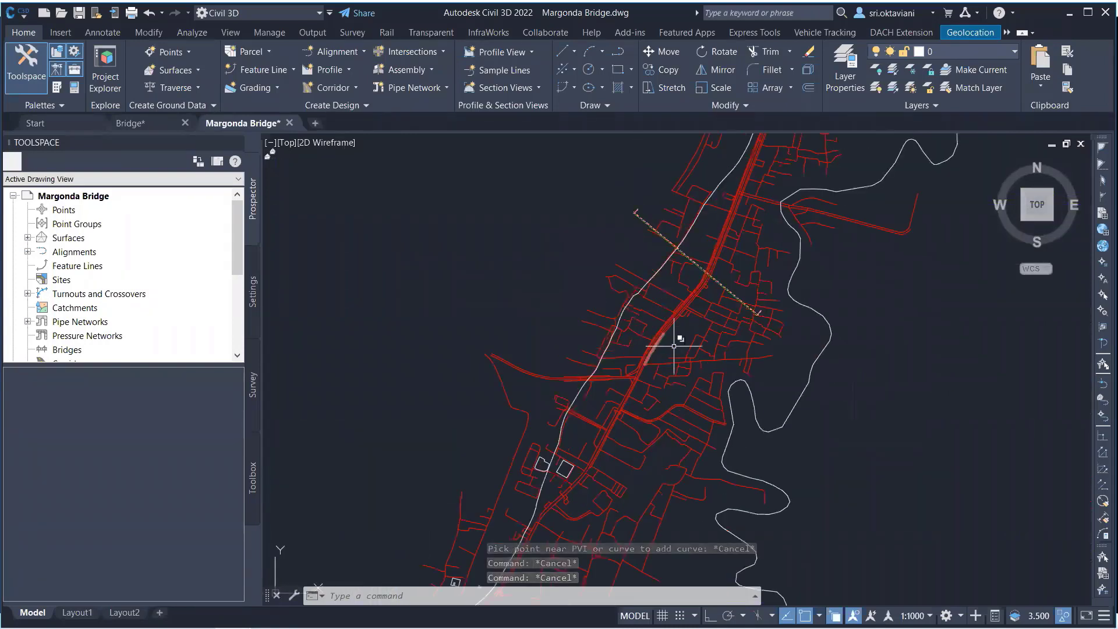
{"action": "scroll", "coordinate": [674, 346], "scroll_direction": "down", "scroll_amount": 5}
{"action": "middle_click_drag", "start_coordinate": [753, 378], "coordinate": [666, 392]}
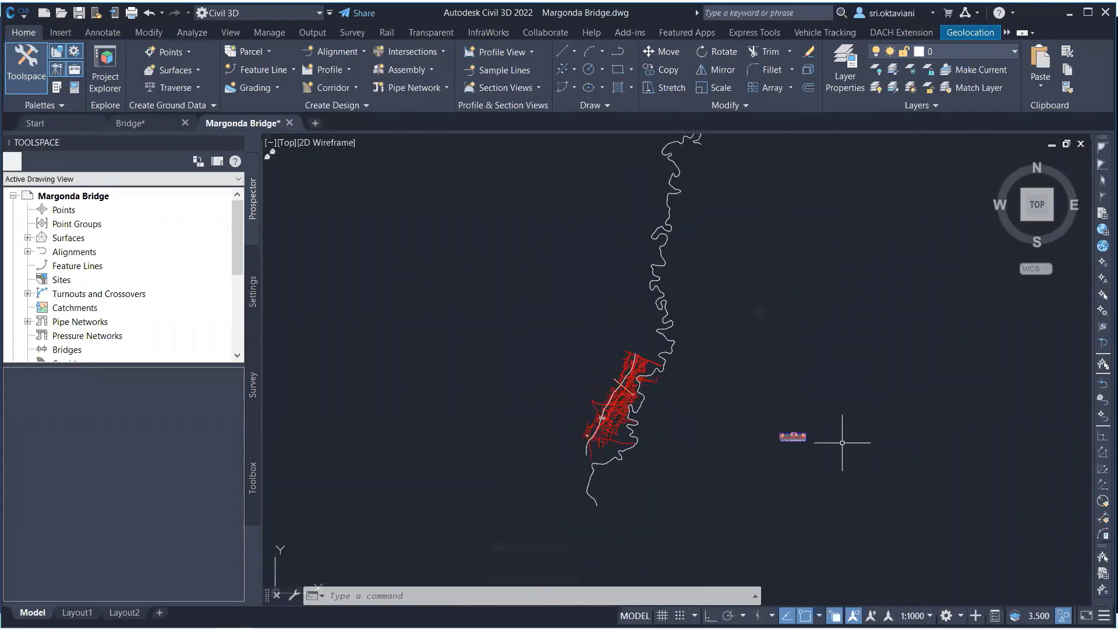
{"action": "scroll", "coordinate": [803, 438], "scroll_direction": "up", "scroll_amount": 10}
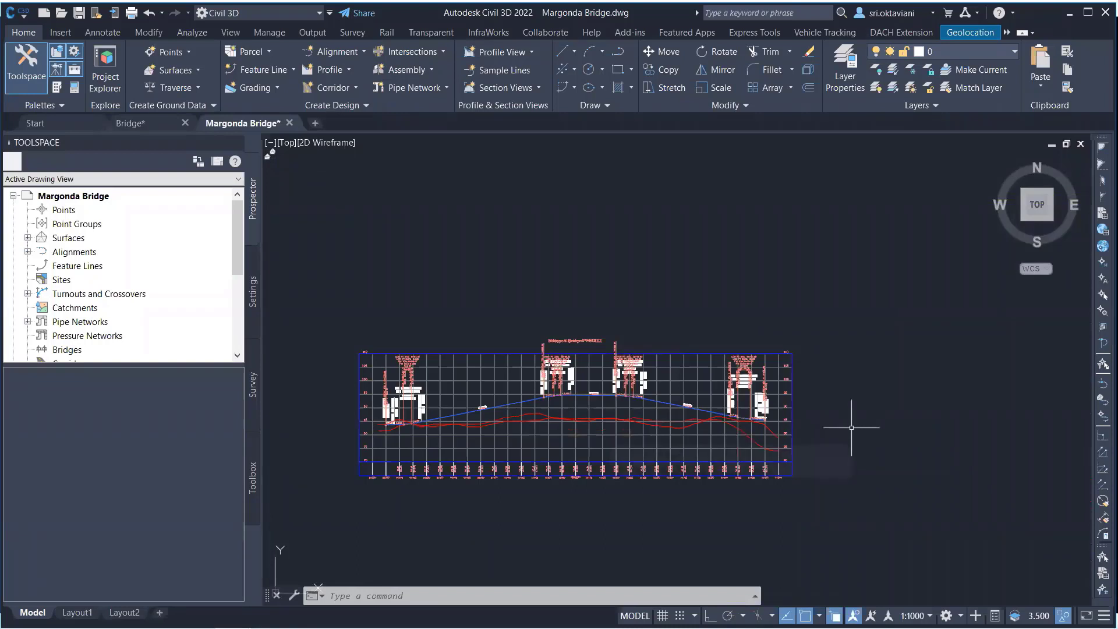
{"action": "scroll", "coordinate": [902, 278], "scroll_direction": "down", "scroll_amount": 4}
{"action": "scroll", "coordinate": [914, 378], "scroll_direction": "down", "scroll_amount": 5}
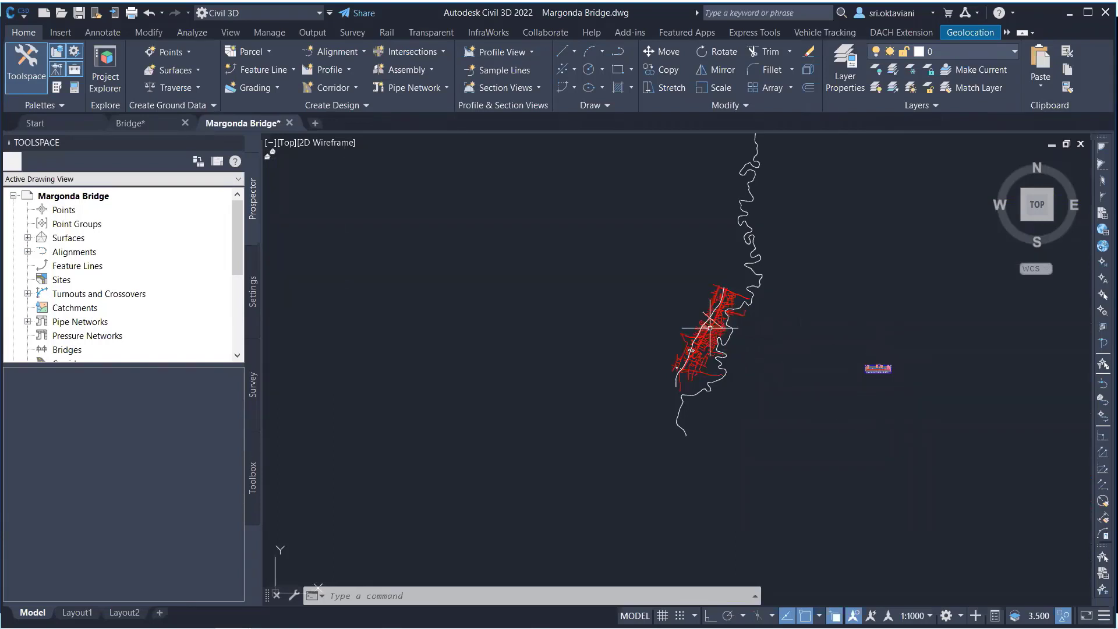
Examine the bridge alignment where it crosses the road network in the site plan.
{"action": "mouse_move", "coordinate": [713, 327]}
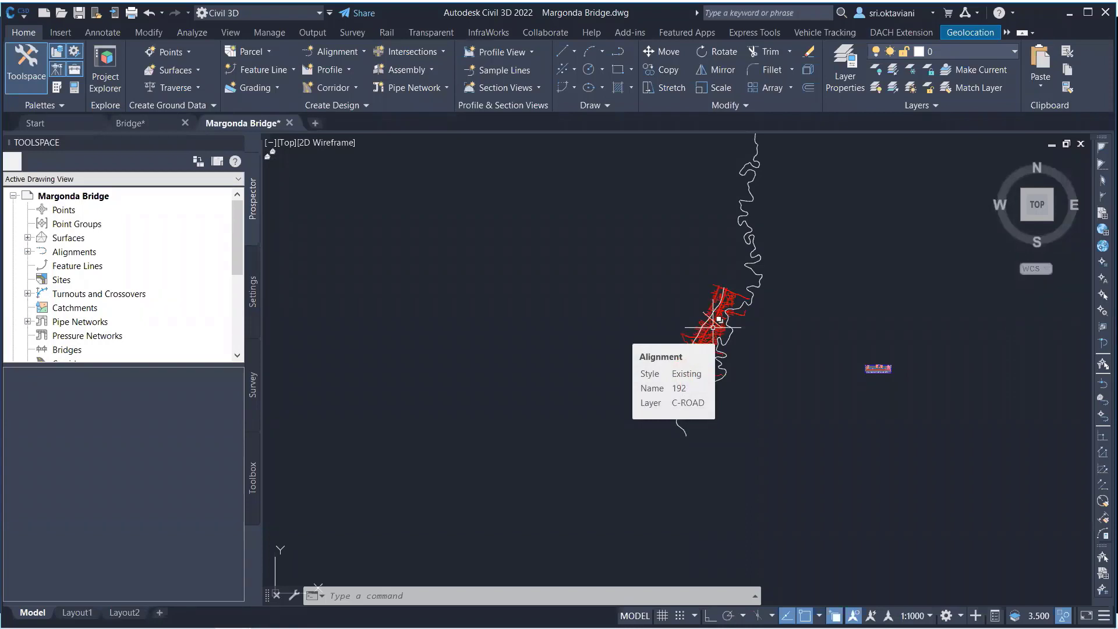
{"action": "scroll", "coordinate": [713, 327], "scroll_direction": "up", "scroll_amount": 1}
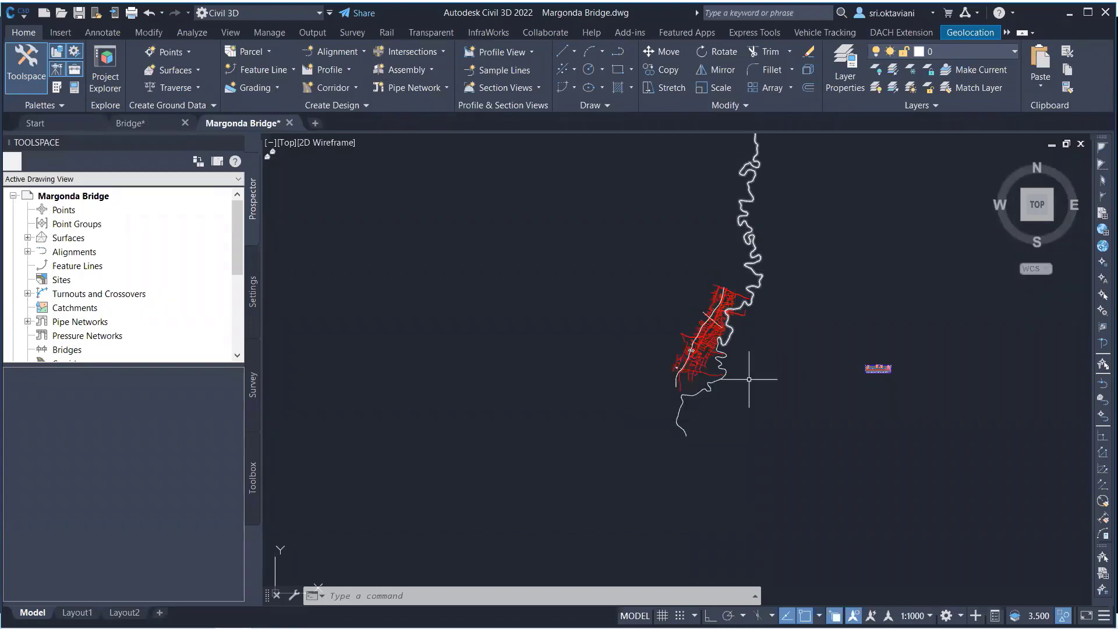
{"action": "scroll", "coordinate": [740, 322], "scroll_direction": "up", "scroll_amount": 1}
{"action": "scroll", "coordinate": [741, 322], "scroll_direction": "up", "scroll_amount": 3}
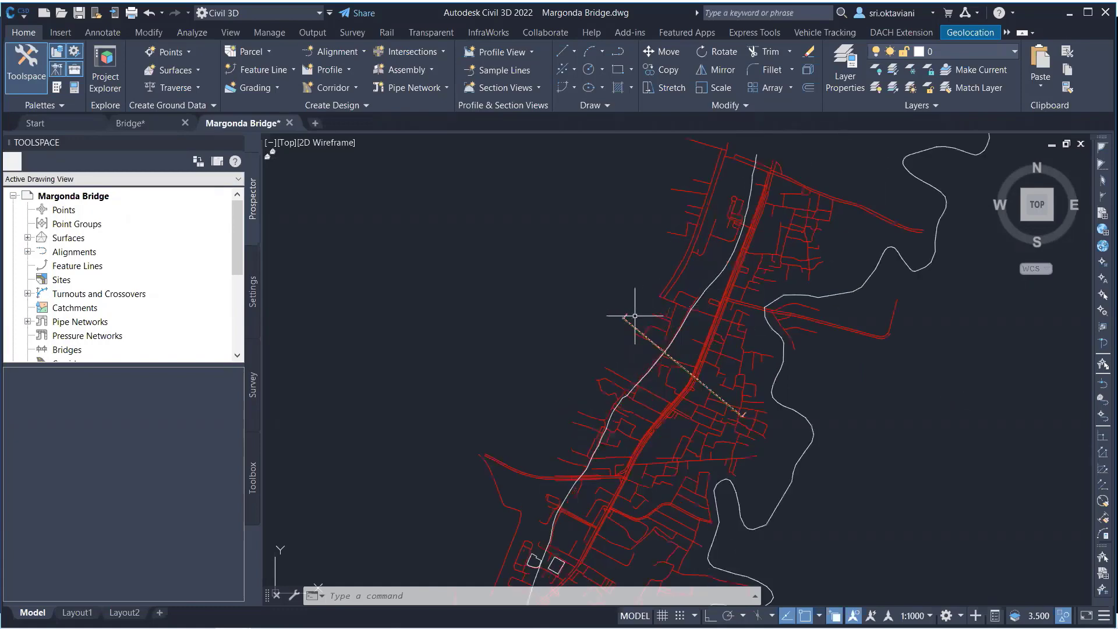
{"action": "scroll", "coordinate": [635, 317], "scroll_direction": "down", "scroll_amount": 2}
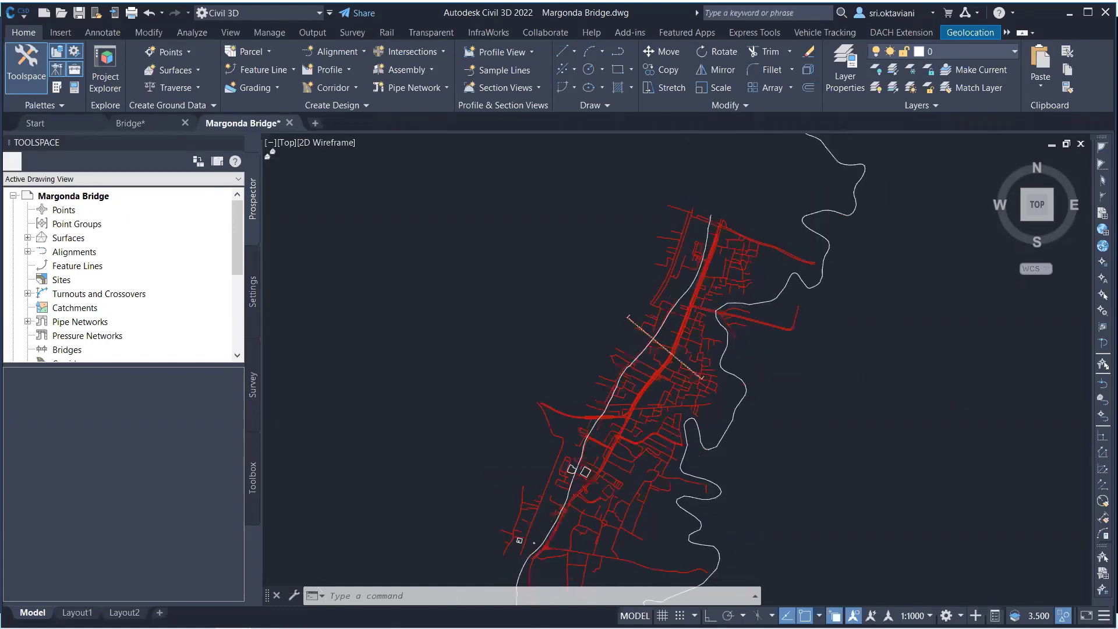
{"action": "scroll", "coordinate": [632, 317], "scroll_direction": "down", "scroll_amount": 4}
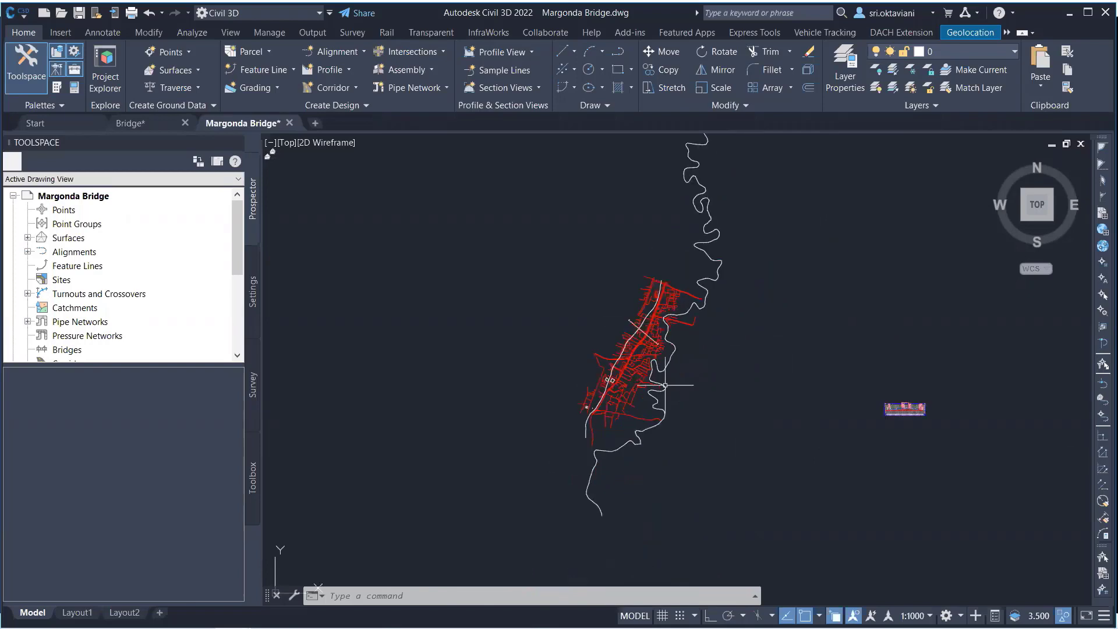
{"action": "scroll", "coordinate": [644, 313], "scroll_direction": "up", "scroll_amount": 4}
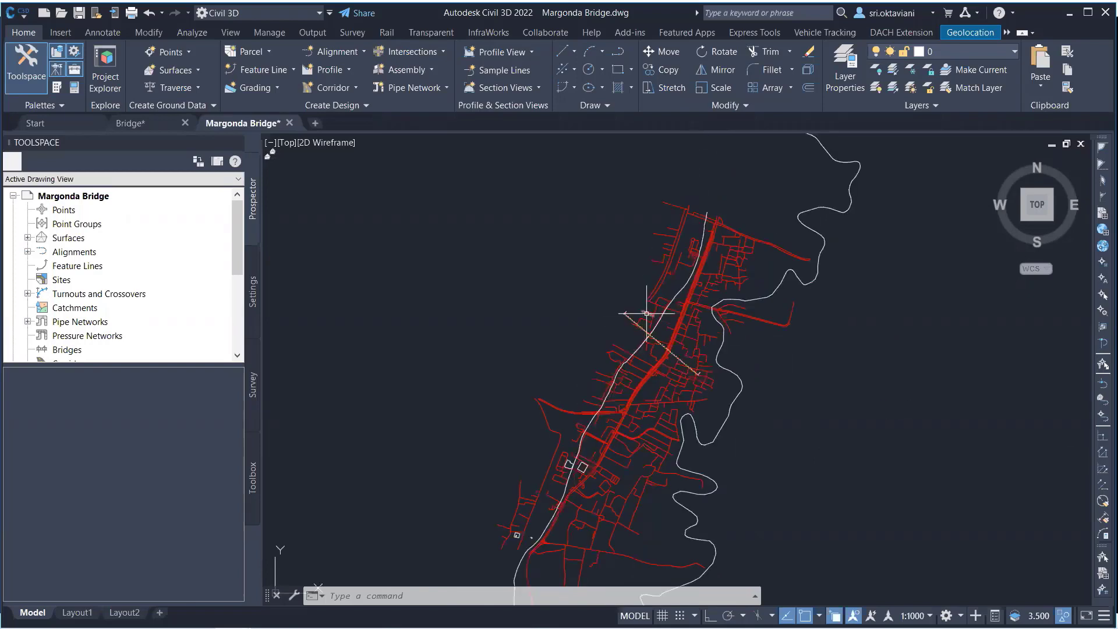
{"action": "scroll", "coordinate": [646, 313], "scroll_direction": "up", "scroll_amount": 2}
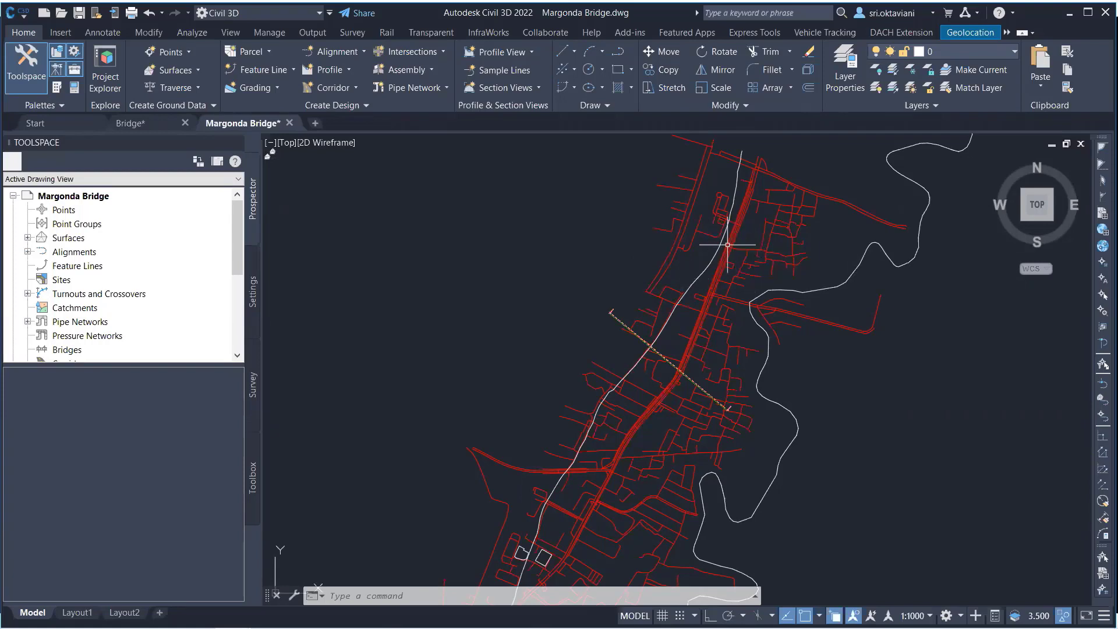
{"action": "scroll", "coordinate": [725, 262], "scroll_direction": "down", "scroll_amount": 2}
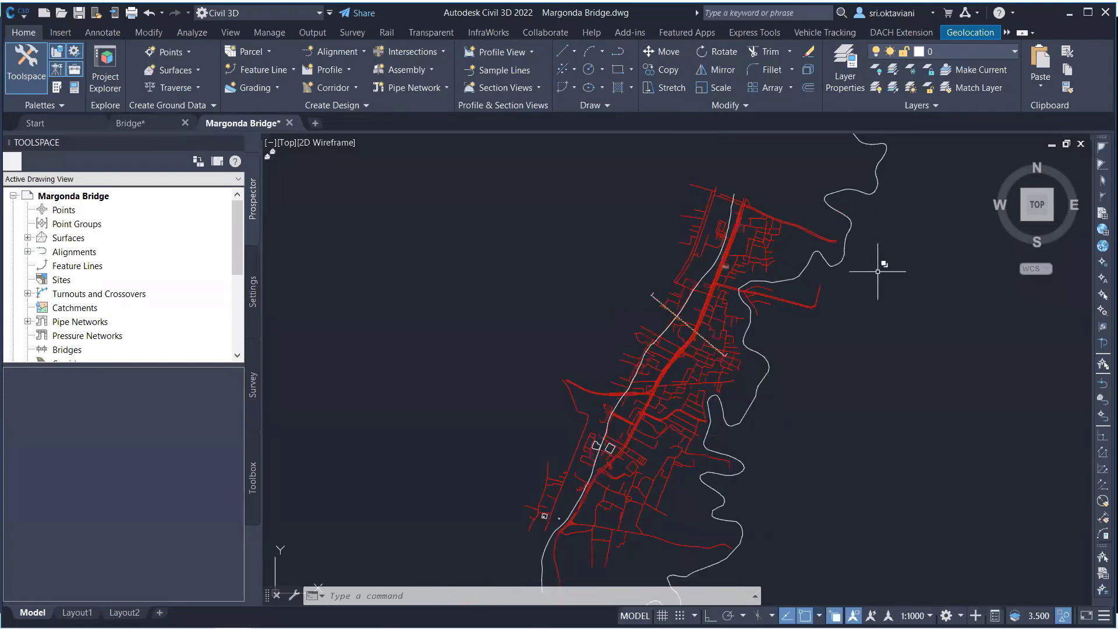
{"action": "scroll", "coordinate": [696, 302], "scroll_direction": "up", "scroll_amount": 2}
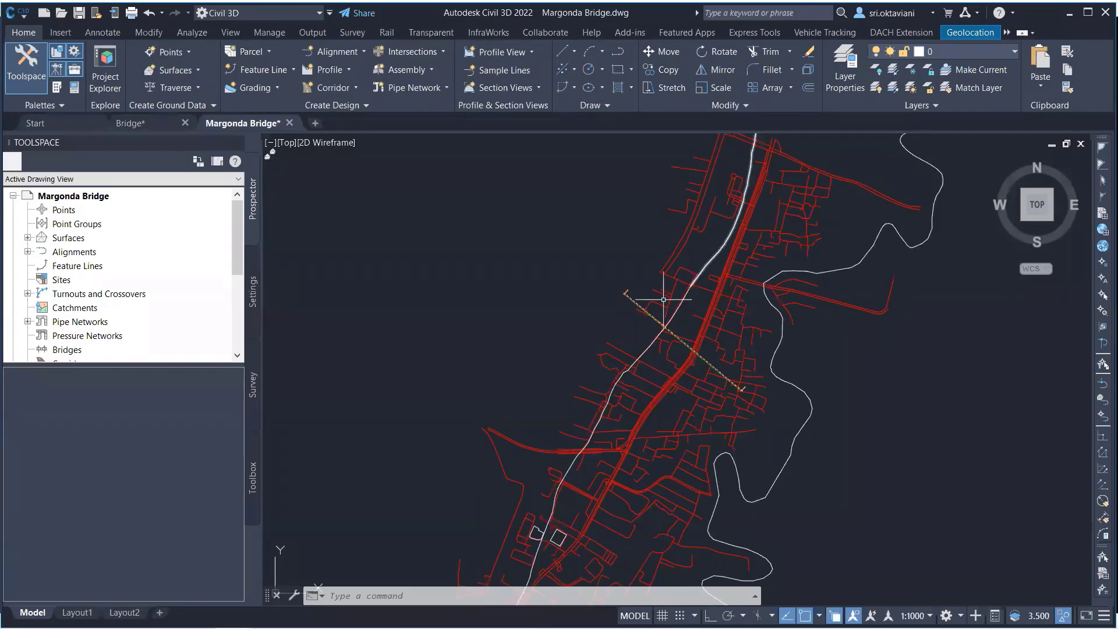
{"action": "scroll", "coordinate": [663, 311], "scroll_direction": "up", "scroll_amount": 2}
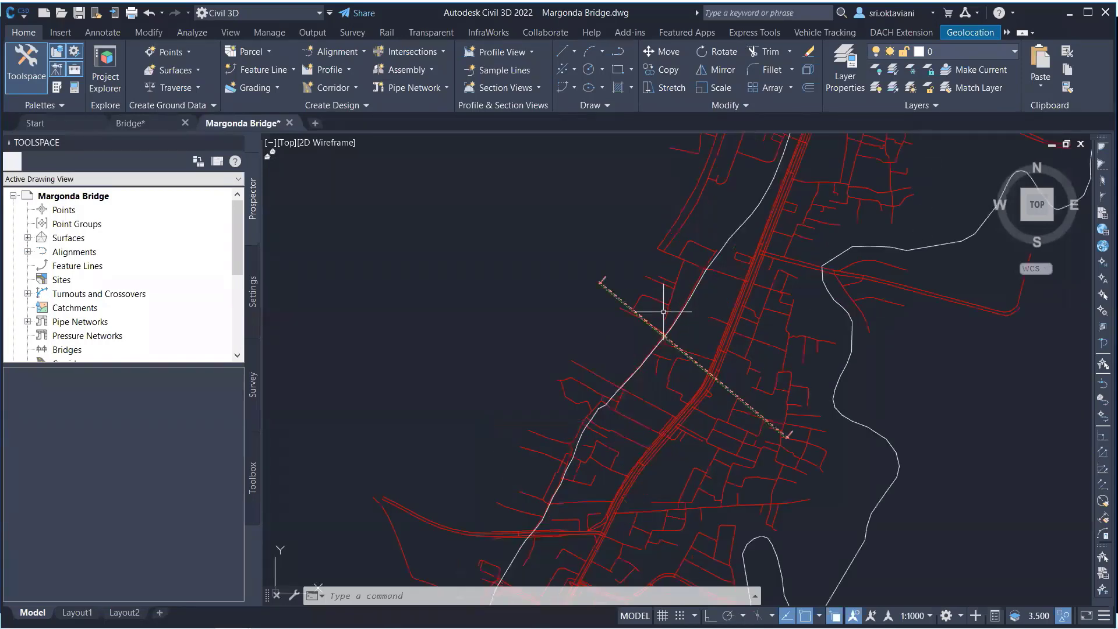
{"action": "scroll", "coordinate": [663, 311], "scroll_direction": "up", "scroll_amount": 2}
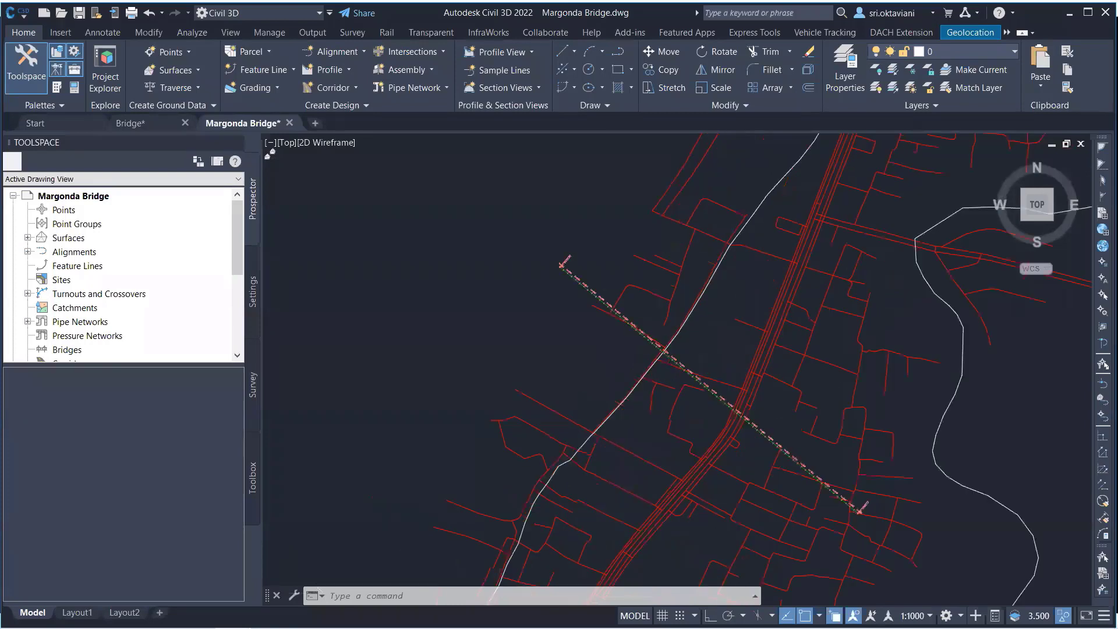
{"action": "scroll", "coordinate": [661, 313], "scroll_direction": "up", "scroll_amount": 2}
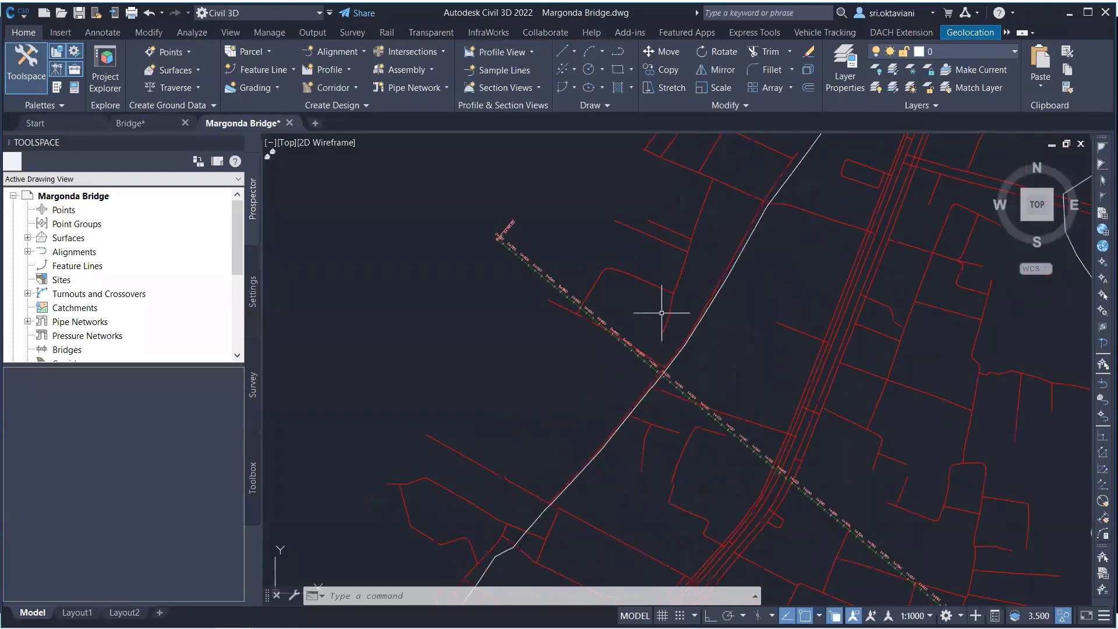
{"action": "scroll", "coordinate": [599, 332], "scroll_direction": "down", "scroll_amount": 2}
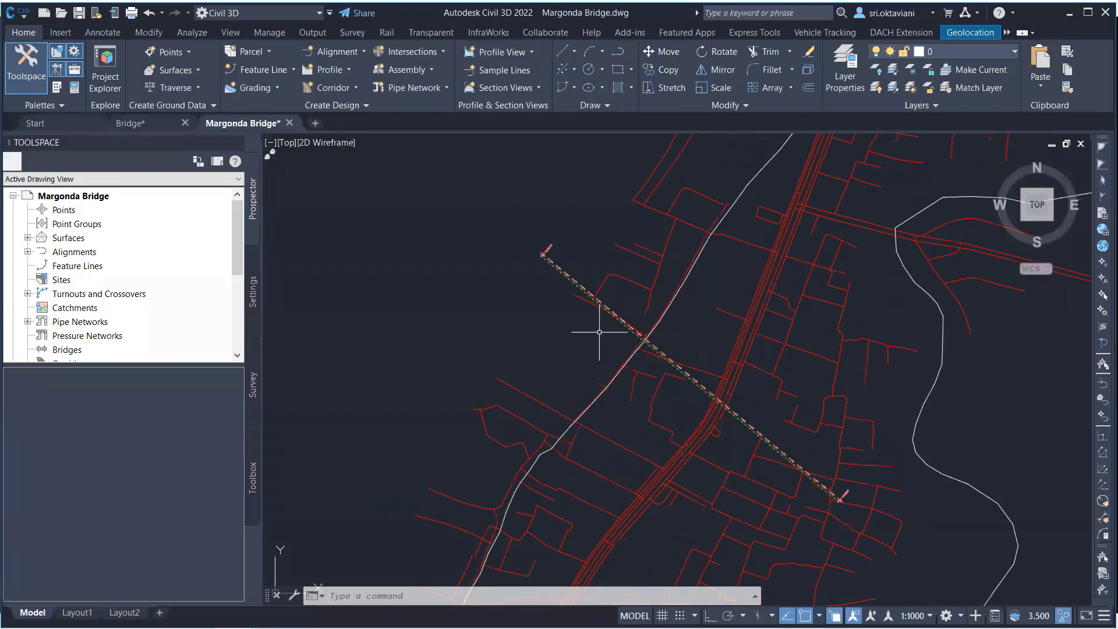
Select the bridge alignment lines crossing the road network and hide the selected objects.
{"action": "left_click", "coordinate": [581, 286]}
{"action": "scroll", "coordinate": [579, 287], "scroll_direction": "up", "scroll_amount": 2}
{"action": "left_click", "coordinate": [547, 239]}
{"action": "scroll", "coordinate": [525, 229], "scroll_direction": "up", "scroll_amount": 1}
{"action": "scroll", "coordinate": [536, 257], "scroll_direction": "up", "scroll_amount": 2}
{"action": "scroll", "coordinate": [459, 284], "scroll_direction": "down", "scroll_amount": 2}
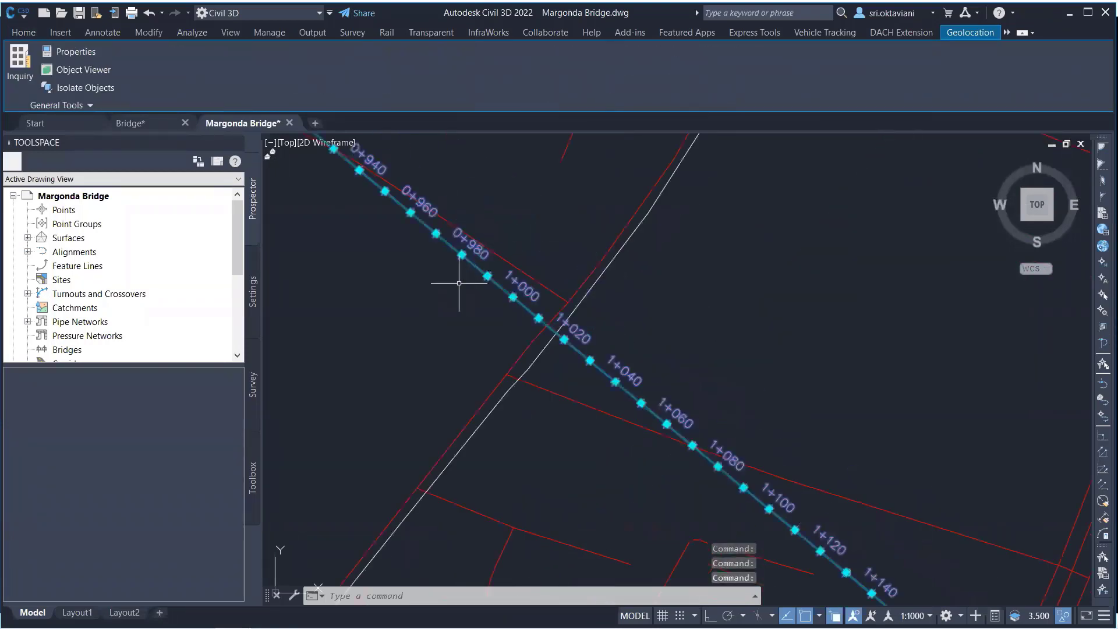
{"action": "scroll", "coordinate": [459, 284], "scroll_direction": "down", "scroll_amount": 2}
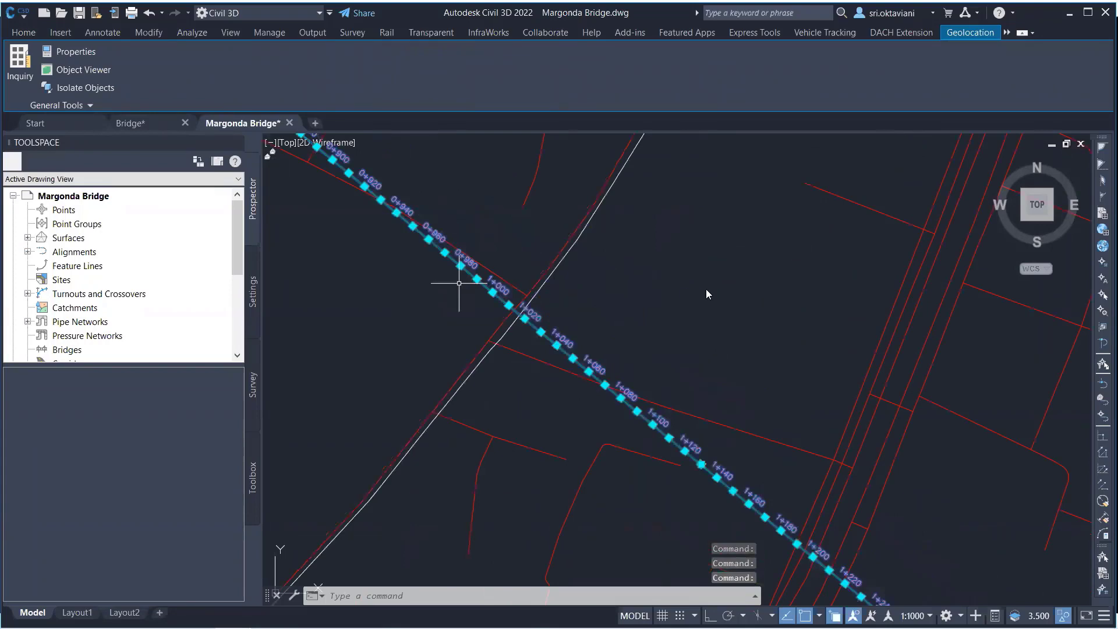
{"action": "scroll", "coordinate": [708, 314], "scroll_direction": "down", "scroll_amount": 3}
{"action": "right_click", "coordinate": [752, 275]}
{"action": "mouse_move", "coordinate": [588, 290]}
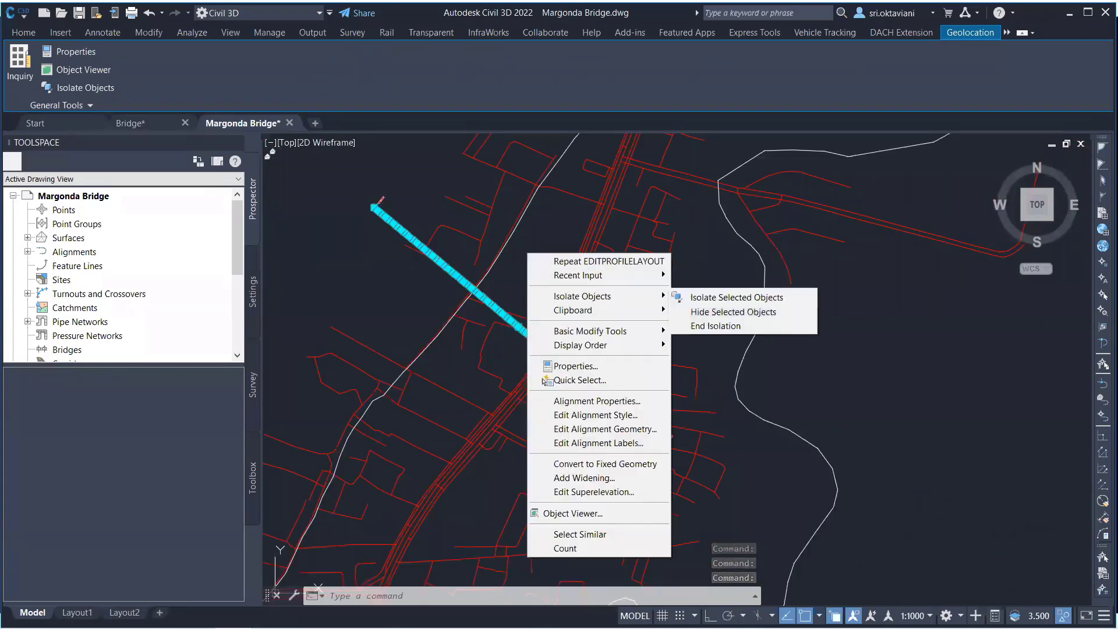
{"action": "left_click", "coordinate": [708, 311]}
{"action": "scroll", "coordinate": [688, 327], "scroll_direction": "down", "scroll_amount": 4}
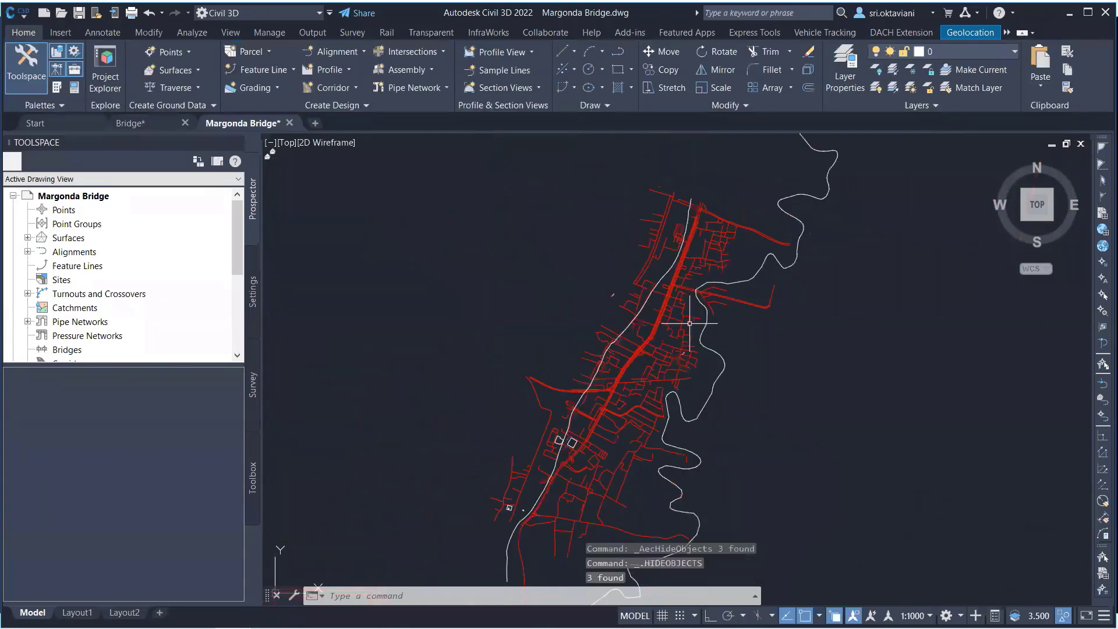
Erase the road network alignments and the long river and road lines from the site plan, keeping the profile view.
{"action": "scroll", "coordinate": [689, 323], "scroll_direction": "down", "scroll_amount": 3}
{"action": "left_click", "coordinate": [596, 435]}
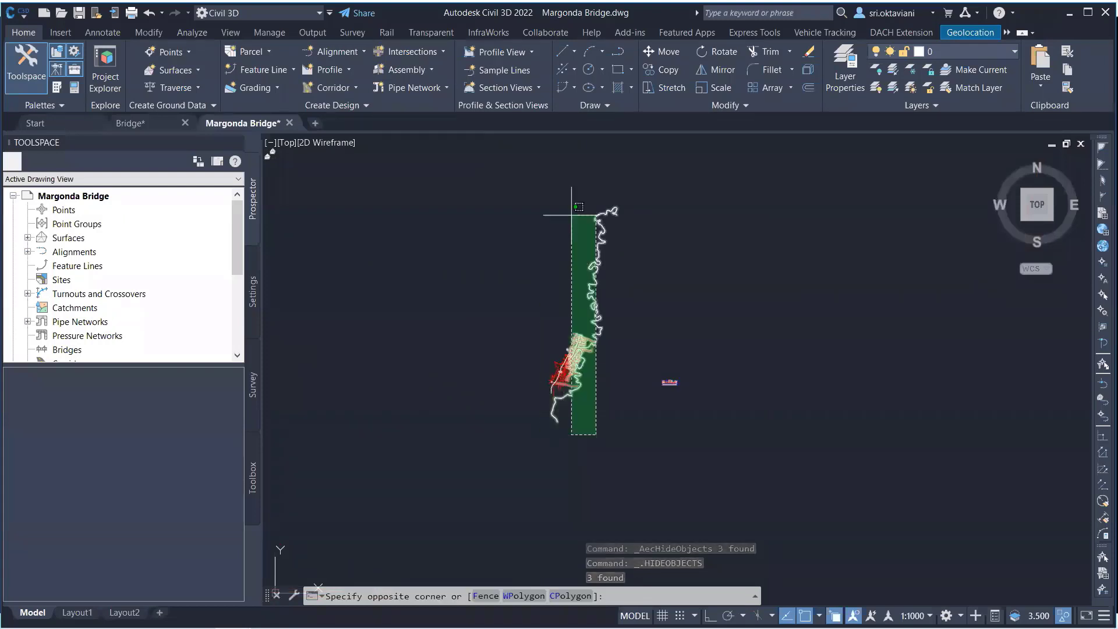
{"action": "left_click", "coordinate": [528, 197]}
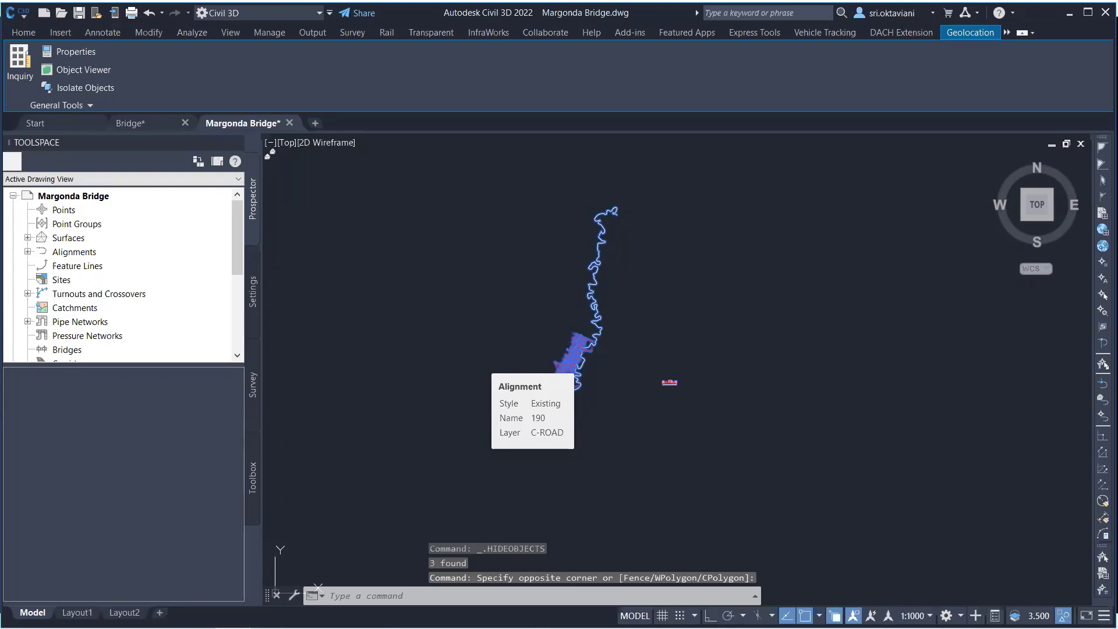
{"action": "key", "text": "Delete"}
End the object isolation so all hidden objects are shown again.
{"action": "scroll", "coordinate": [530, 291], "scroll_direction": "down", "scroll_amount": 3}
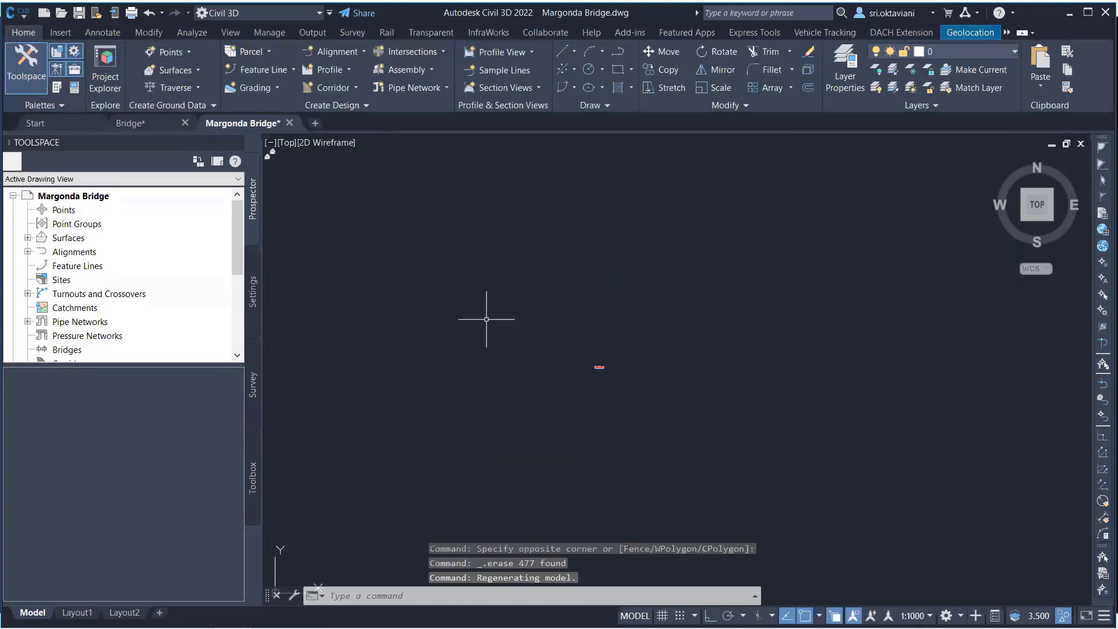
{"action": "right_click", "coordinate": [522, 318]}
{"action": "mouse_move", "coordinate": [583, 359]}
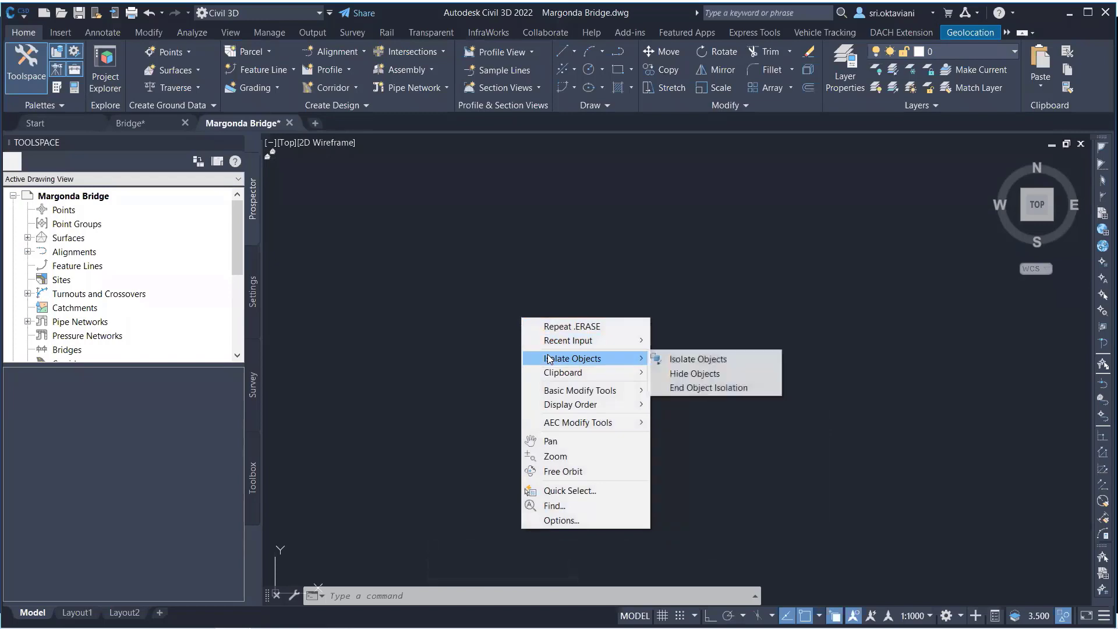
{"action": "left_click", "coordinate": [674, 388]}
Check the bridge alignment against the contoured existing ground surface and save the drawing.
{"action": "scroll", "coordinate": [538, 348], "scroll_direction": "up", "scroll_amount": 8}
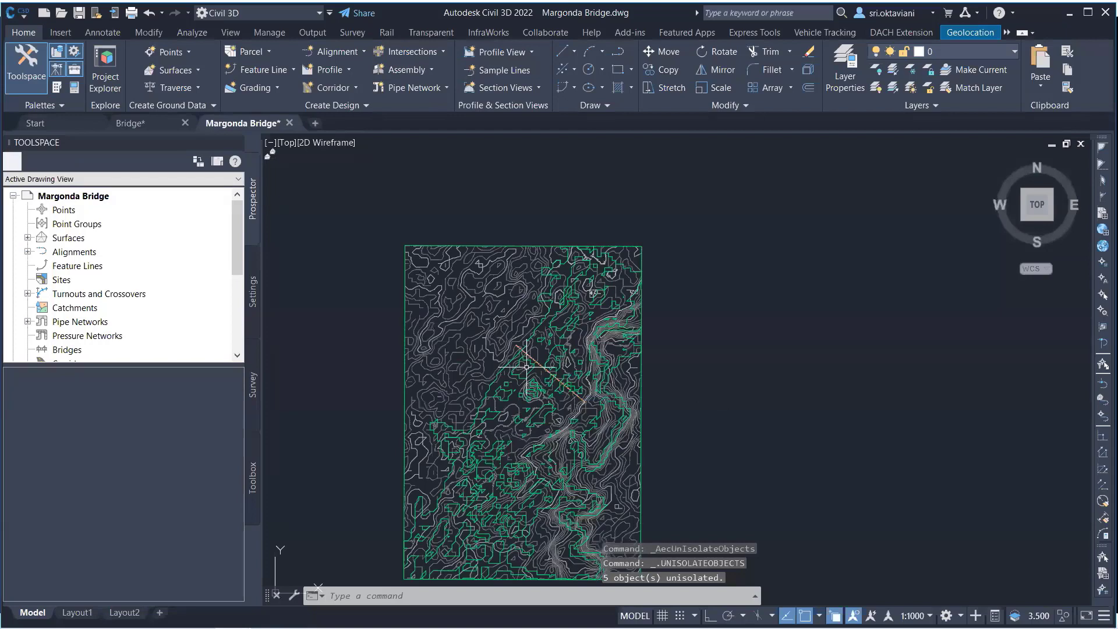
{"action": "scroll", "coordinate": [527, 367], "scroll_direction": "up", "scroll_amount": 2}
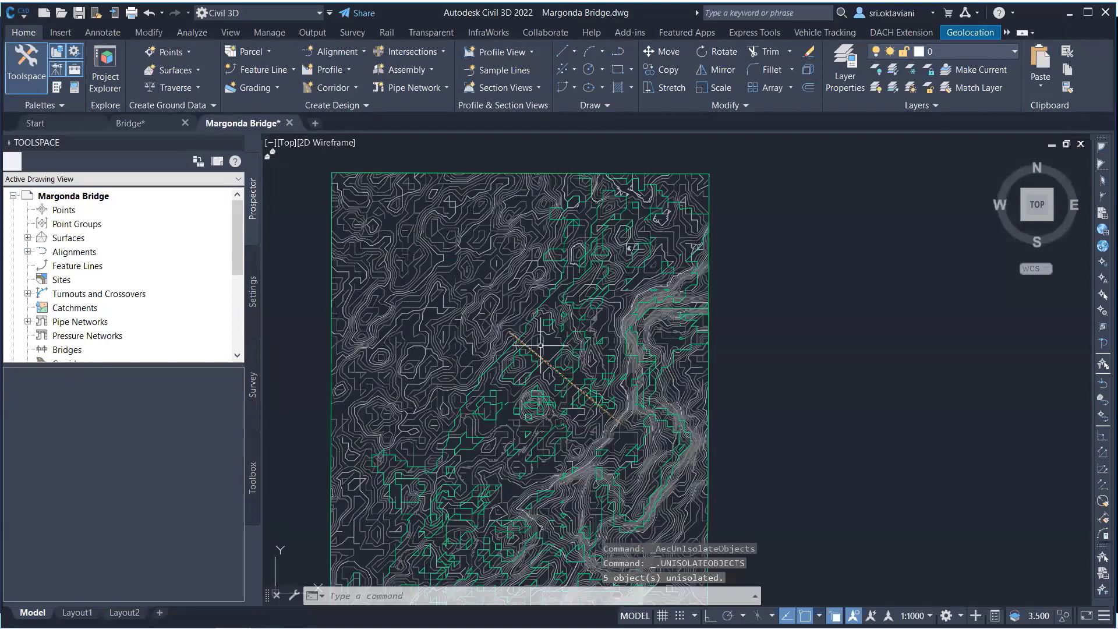
{"action": "scroll", "coordinate": [561, 320], "scroll_direction": "down", "scroll_amount": 2}
{"action": "mouse_move", "coordinate": [561, 320]}
{"action": "middle_mouse_down"}
{"action": "mouse_move", "coordinate": [601, 299]}
{"action": "mouse_move", "coordinate": [627, 242]}
{"action": "middle_mouse_up"}
{"action": "scroll", "coordinate": [628, 242], "scroll_direction": "up", "scroll_amount": 2}
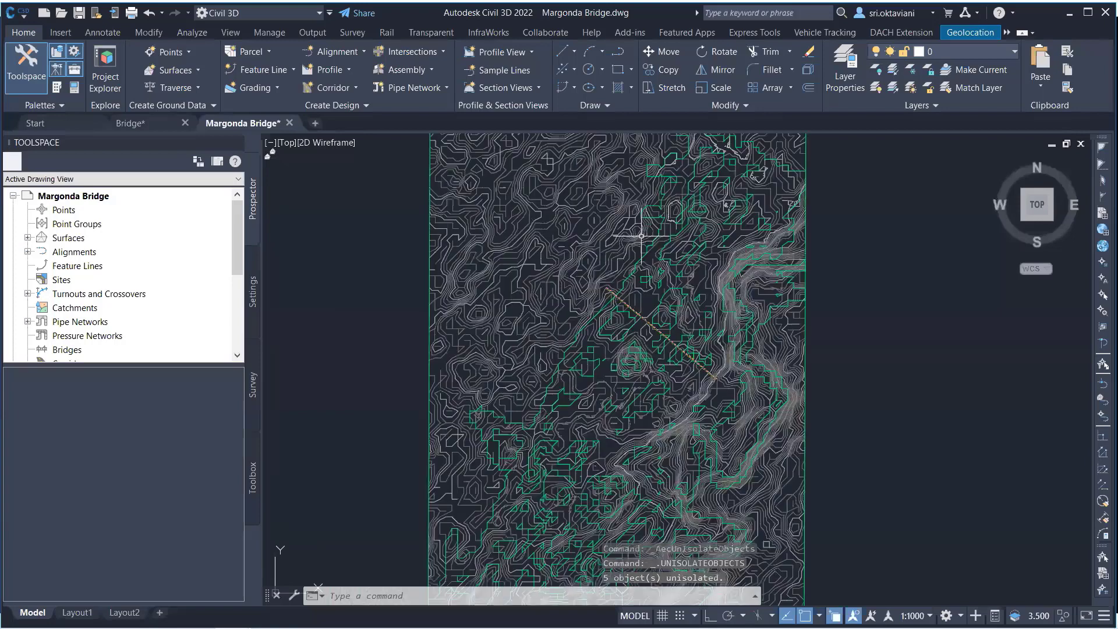
{"action": "scroll", "coordinate": [642, 235], "scroll_direction": "up", "scroll_amount": 2}
{"action": "scroll", "coordinate": [642, 236], "scroll_direction": "up", "scroll_amount": 2}
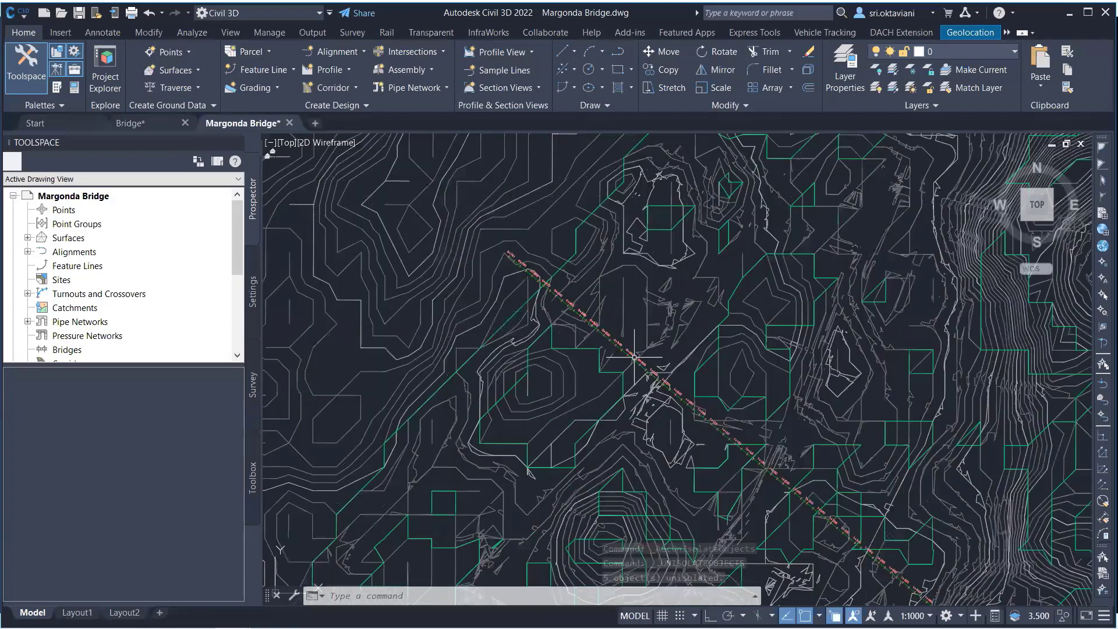
{"action": "scroll", "coordinate": [417, 320], "scroll_direction": "down", "scroll_amount": 8}
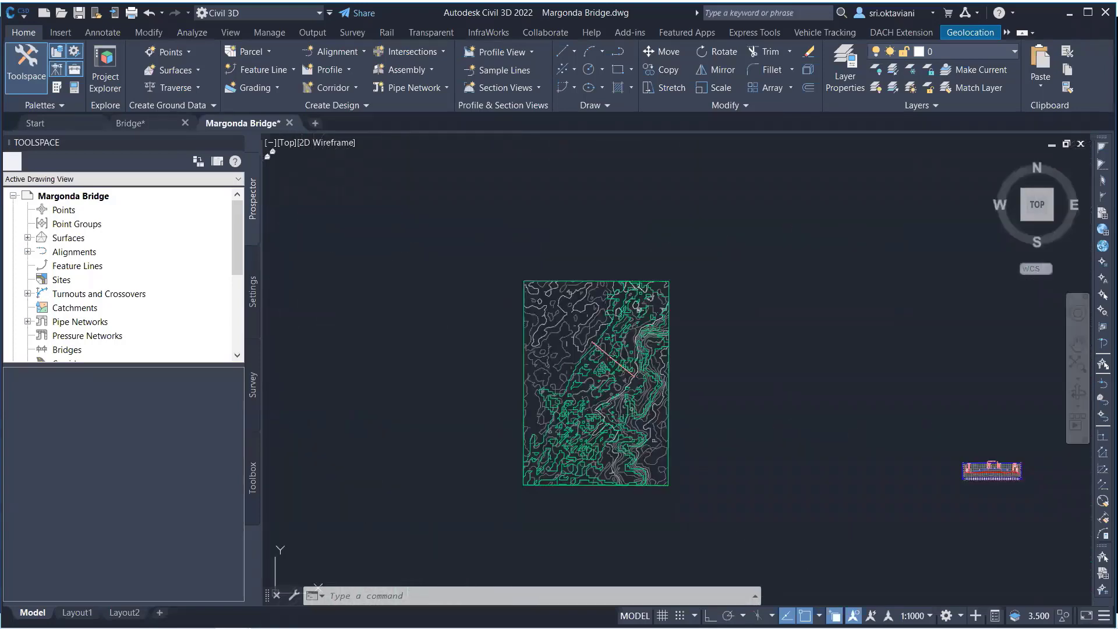
{"action": "key", "text": "ctrl+s"}
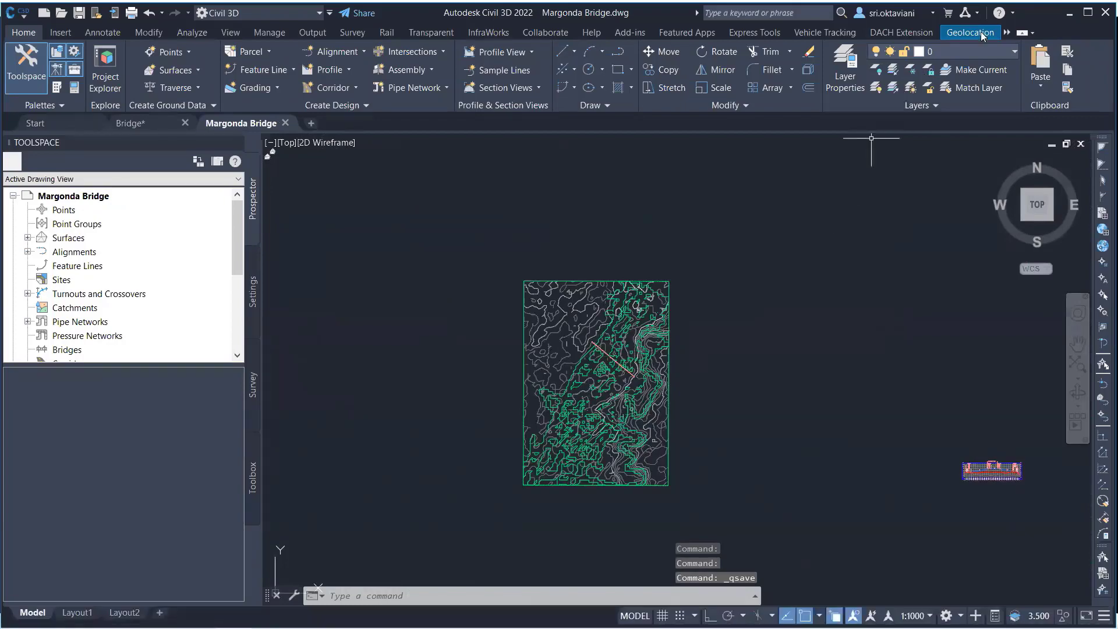
Switch to InfraWorks and open the recent Margonda Bridge model.
{"action": "left_click", "coordinate": [1061, 17]}
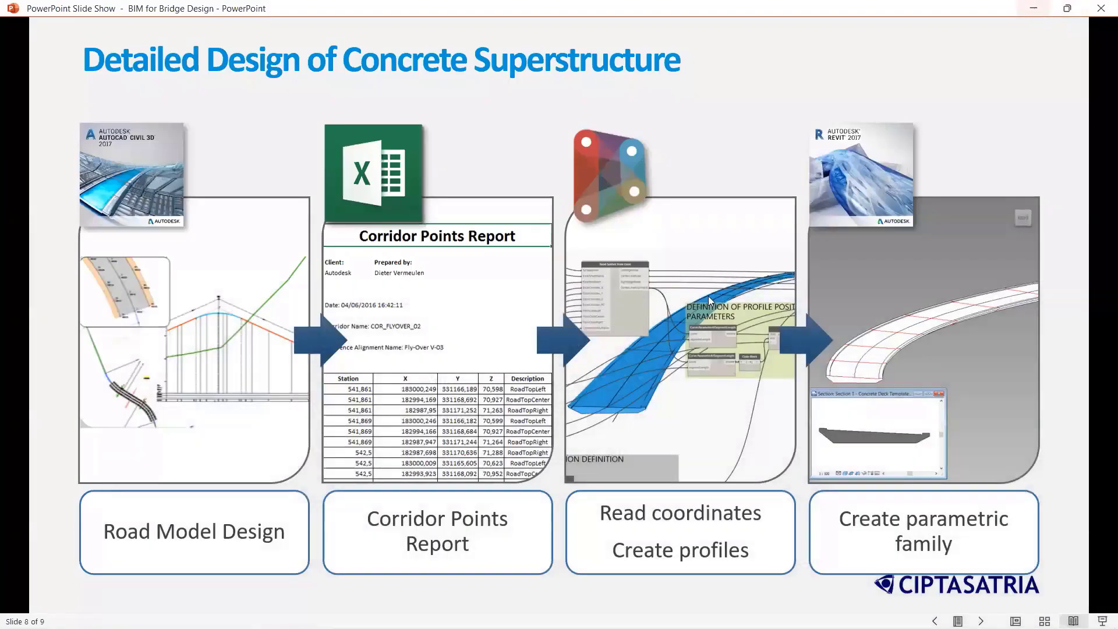
{"action": "key", "text": "super+d"}
{"action": "double_click", "coordinate": [32, 553]}
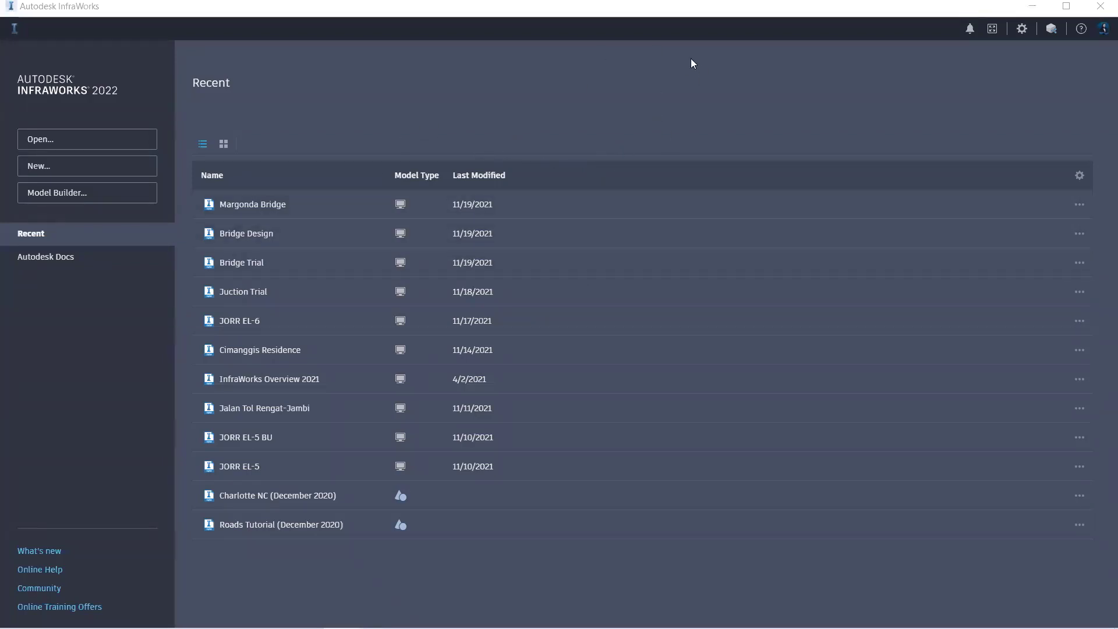
{"action": "left_click", "coordinate": [241, 209]}
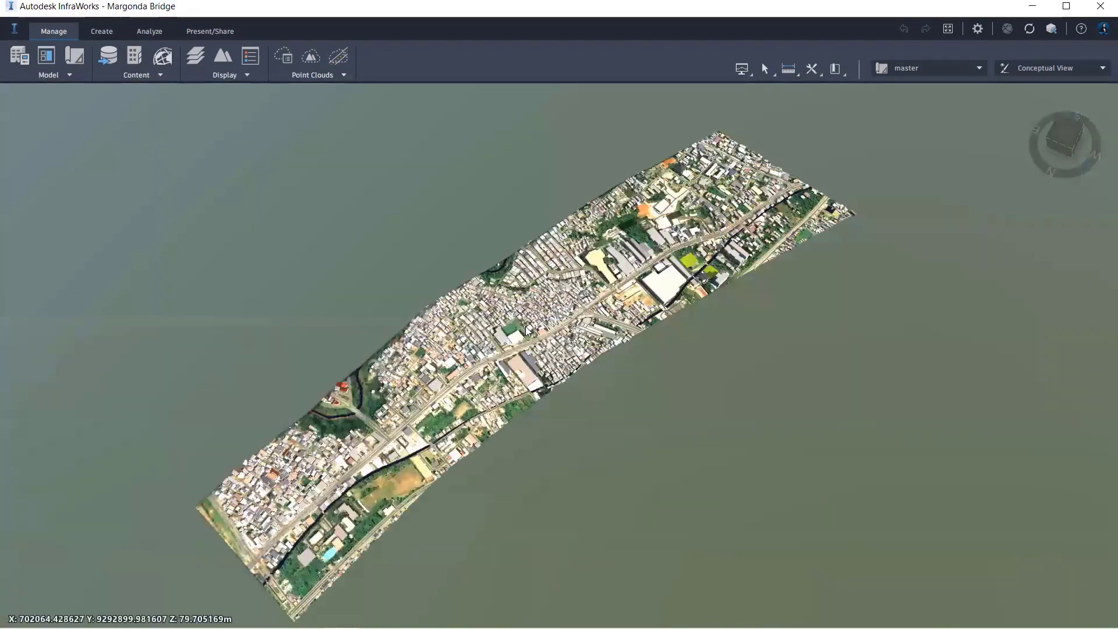
Examine the Margonda Bridge site model, looking at the main road, the side road junction and surrounding buildings.
{"action": "scroll", "coordinate": [606, 250], "scroll_direction": "up", "scroll_amount": 4}
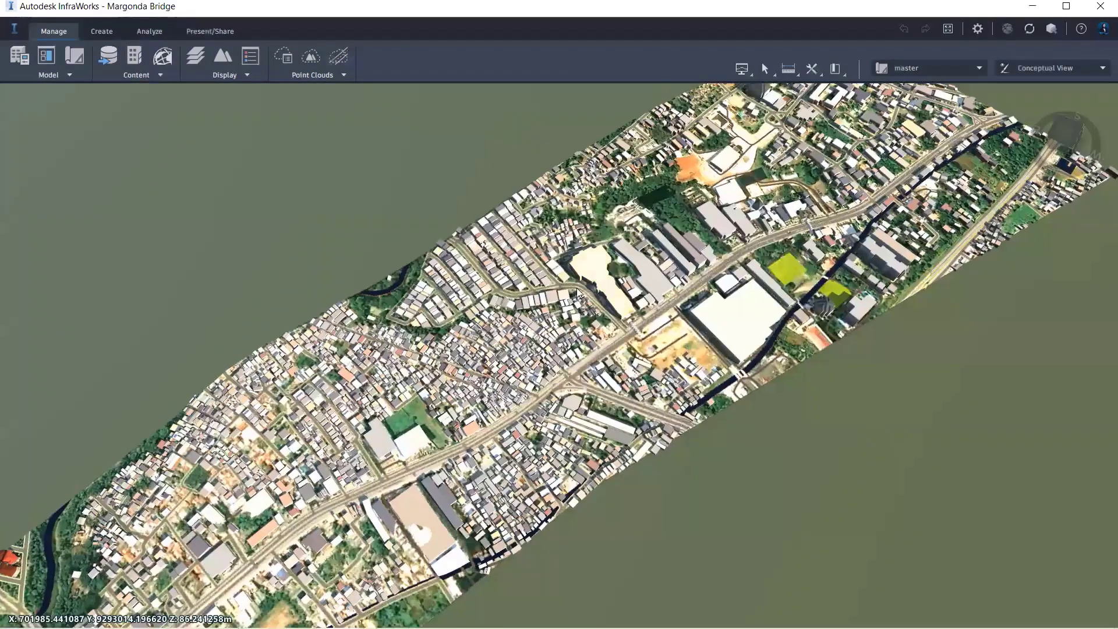
{"action": "scroll", "coordinate": [575, 277], "scroll_direction": "up", "scroll_amount": 1}
{"action": "scroll", "coordinate": [619, 281], "scroll_direction": "up", "scroll_amount": 1}
{"action": "scroll", "coordinate": [619, 281], "scroll_direction": "down", "scroll_amount": 2}
{"action": "scroll", "coordinate": [643, 216], "scroll_direction": "down", "scroll_amount": 1}
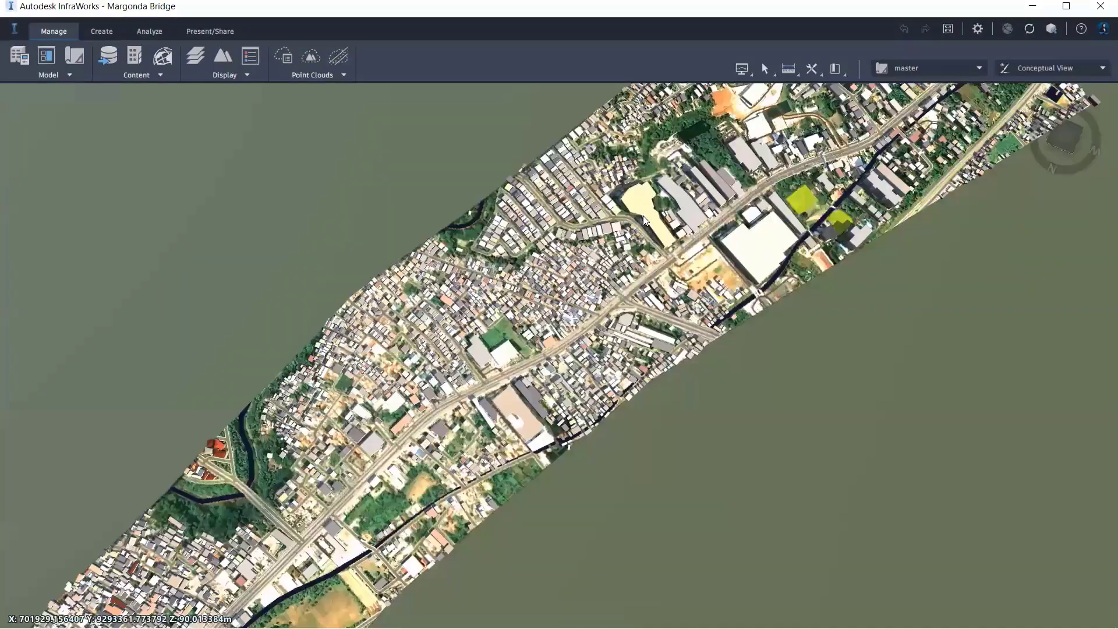
{"action": "scroll", "coordinate": [482, 237], "scroll_direction": "up", "scroll_amount": 3}
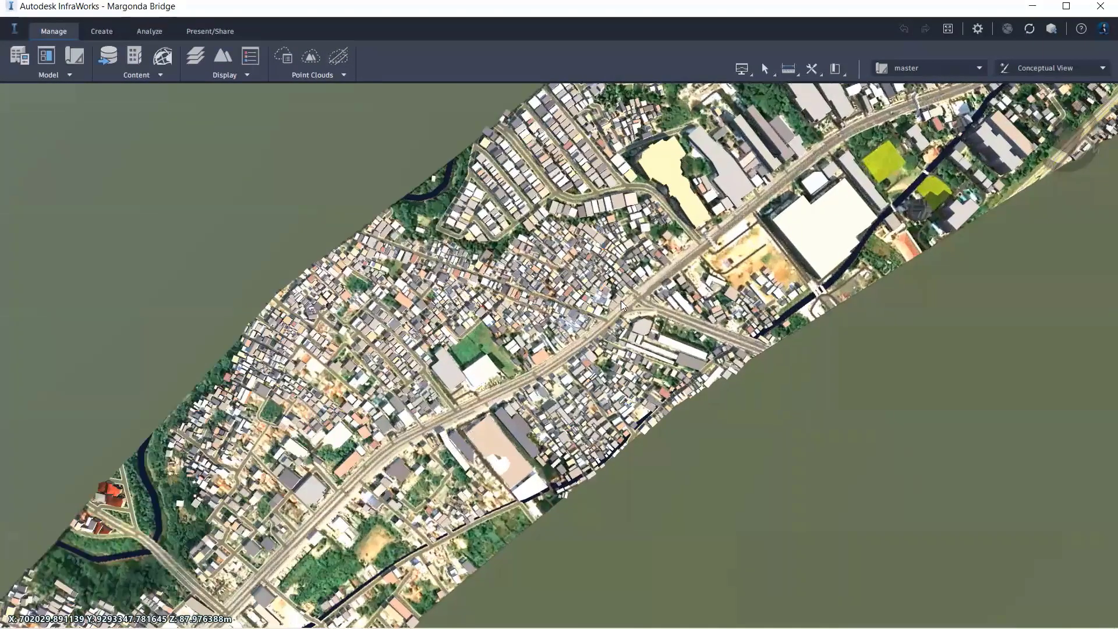
{"action": "scroll", "coordinate": [553, 182], "scroll_direction": "up", "scroll_amount": 1}
{"action": "scroll", "coordinate": [366, 147], "scroll_direction": "up", "scroll_amount": 1}
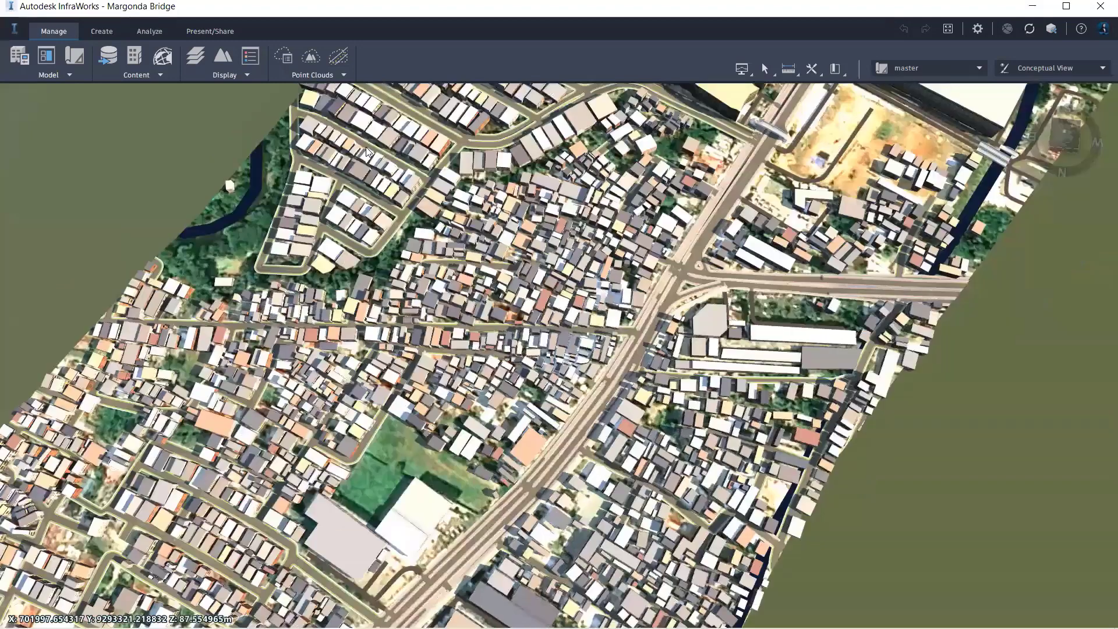
{"action": "scroll", "coordinate": [537, 189], "scroll_direction": "up", "scroll_amount": 2}
{"action": "scroll", "coordinate": [445, 198], "scroll_direction": "down", "scroll_amount": 1}
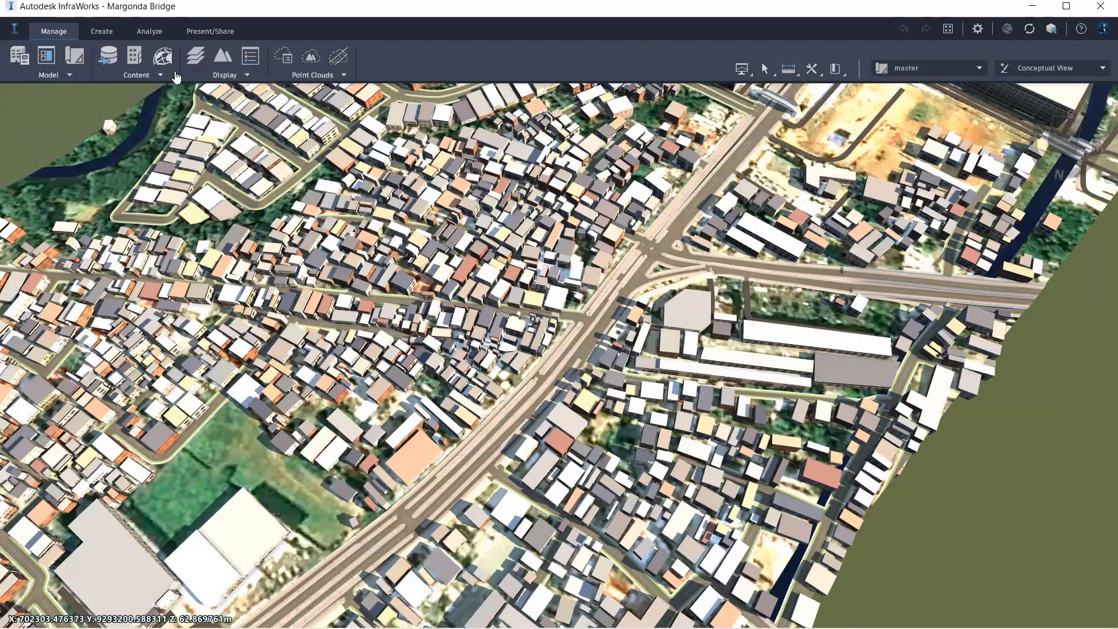
Review the surface layers and turn off the visibility of the buildings in the model.
{"action": "left_click", "coordinate": [195, 57]}
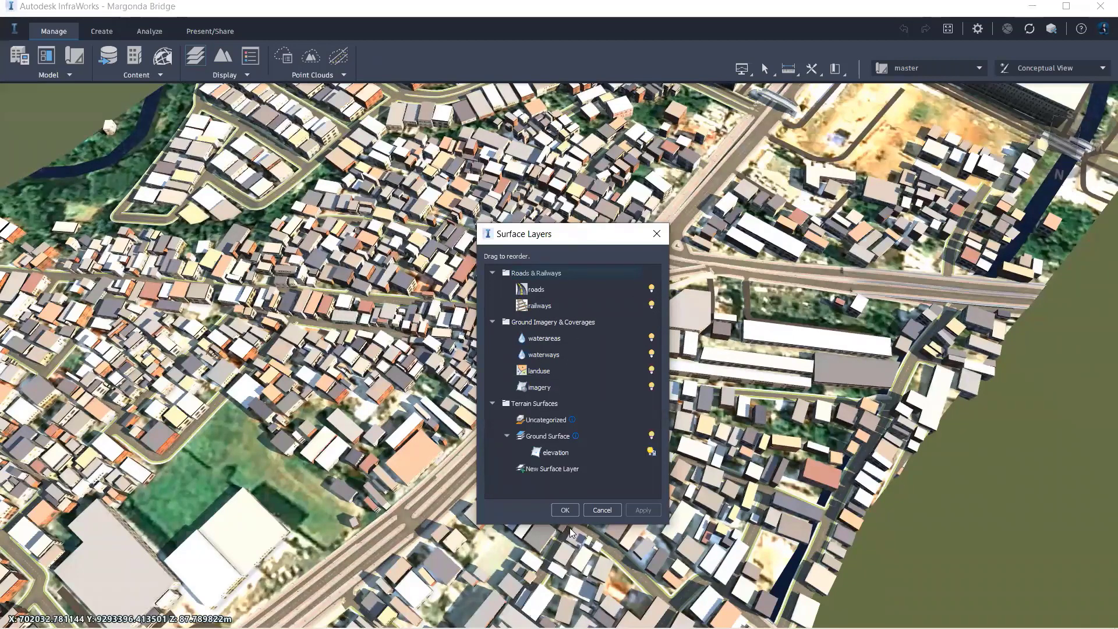
{"action": "left_click", "coordinate": [565, 510]}
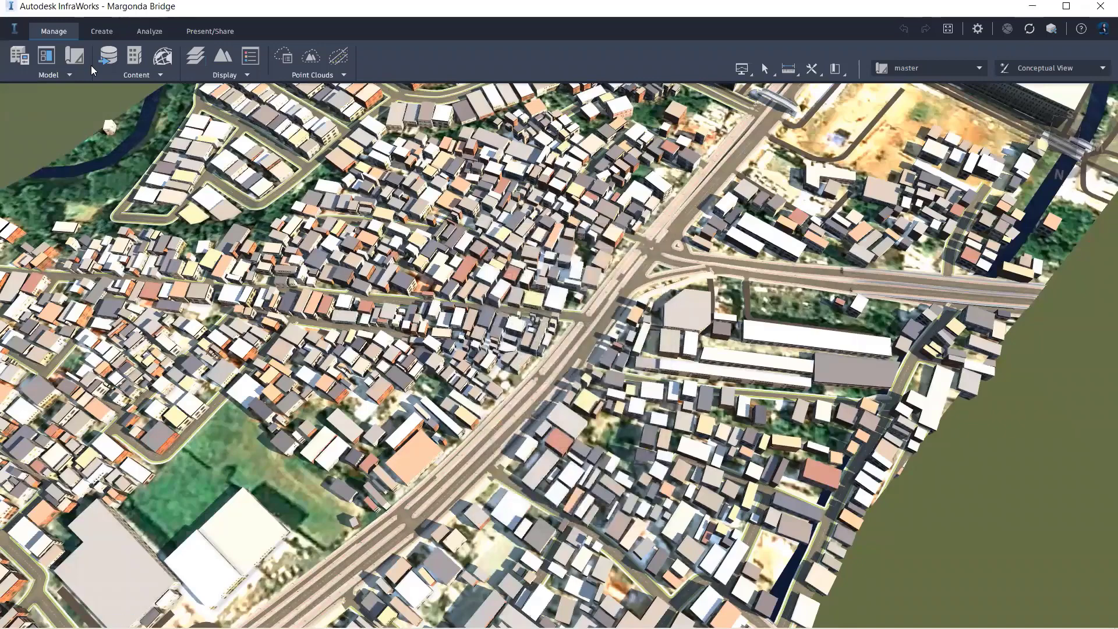
{"action": "left_click", "coordinate": [46, 56]}
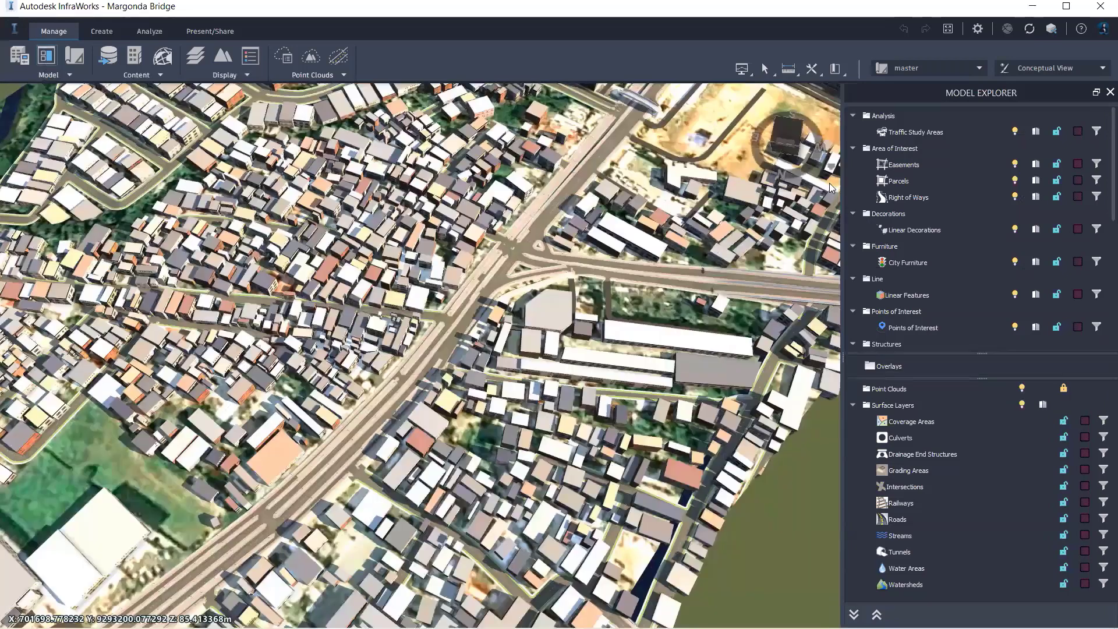
{"action": "scroll", "coordinate": [897, 152], "scroll_direction": "down", "scroll_amount": 3}
{"action": "scroll", "coordinate": [898, 153], "scroll_direction": "up", "scroll_amount": 3}
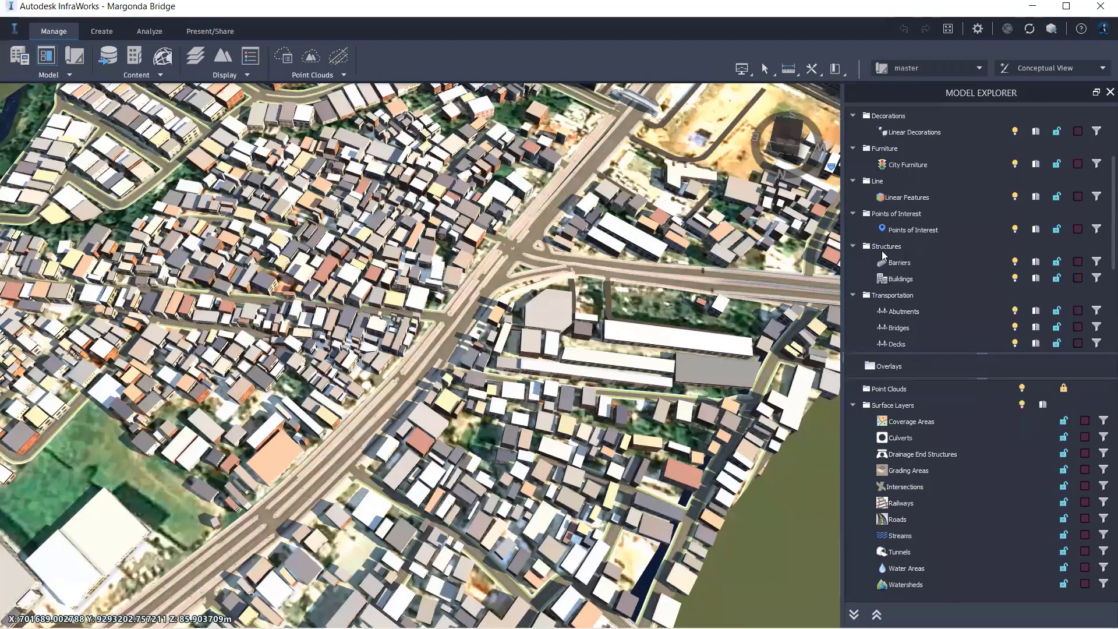
{"action": "left_click", "coordinate": [1015, 277]}
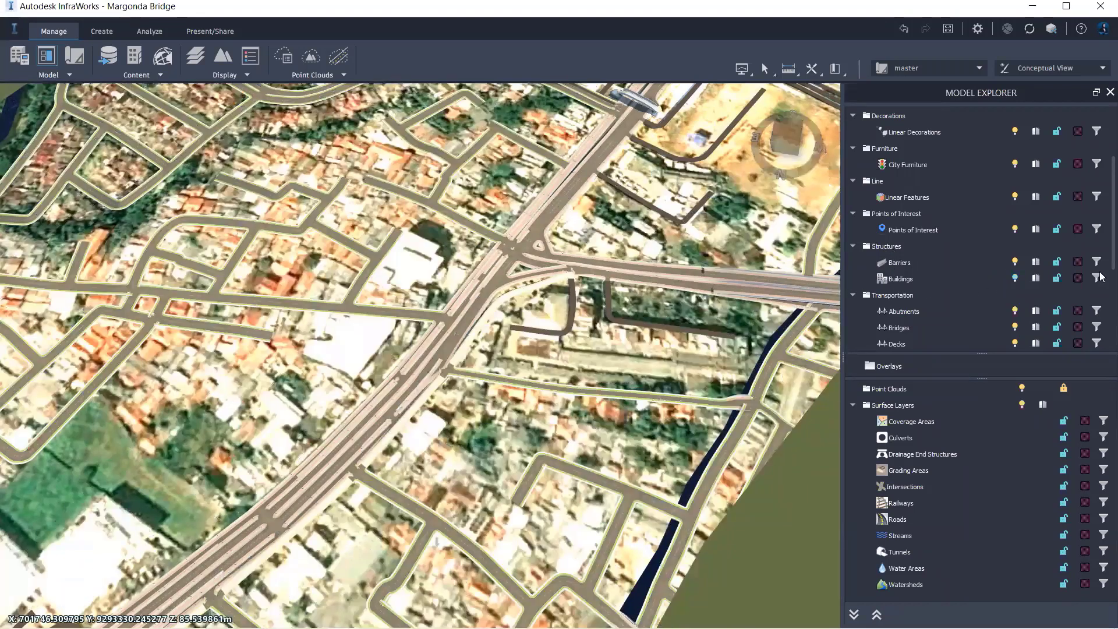
Examine the site without buildings, looking over the main road, the side road junction, the local streets and the river.
{"action": "middle_click_drag", "start_coordinate": [583, 356], "coordinate": [594, 332]}
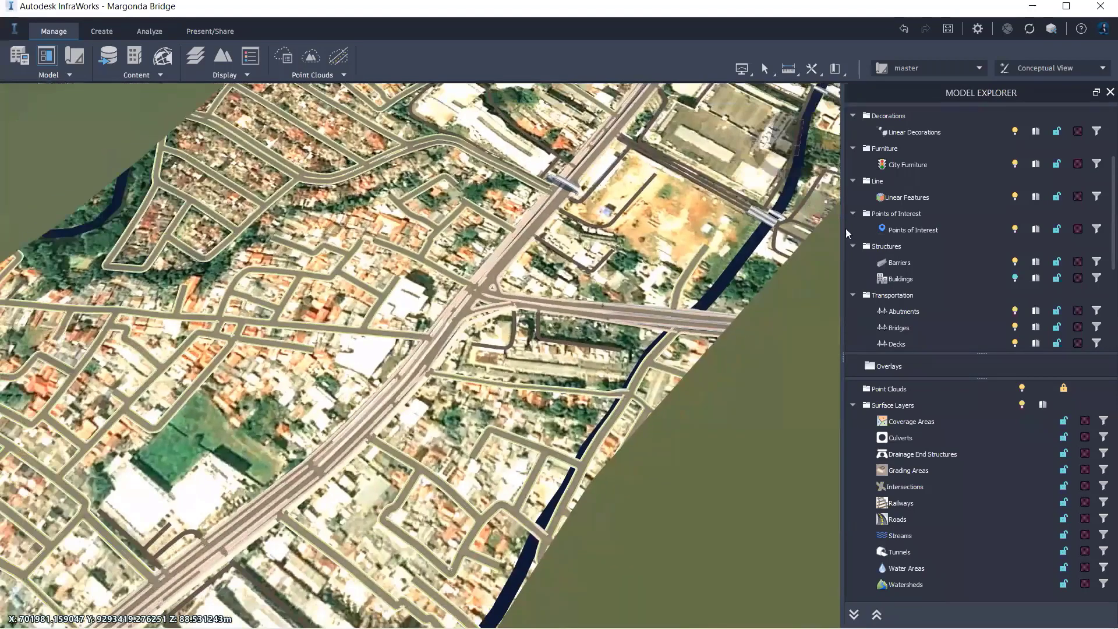
{"action": "scroll", "coordinate": [583, 291], "scroll_direction": "up", "scroll_amount": 2}
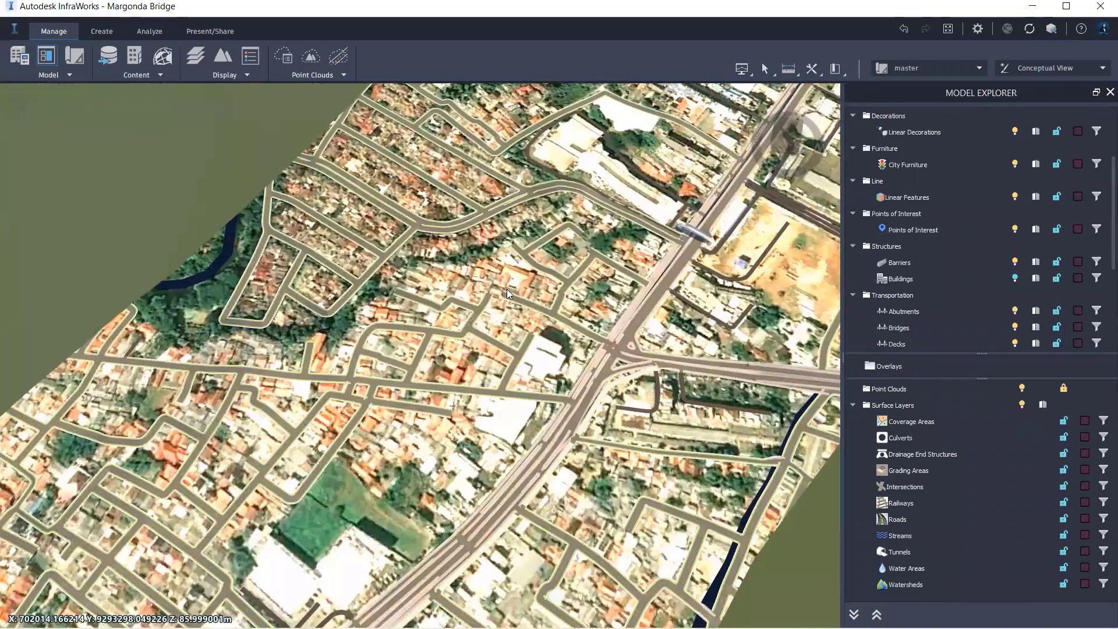
{"action": "scroll", "coordinate": [476, 298], "scroll_direction": "up", "scroll_amount": 3}
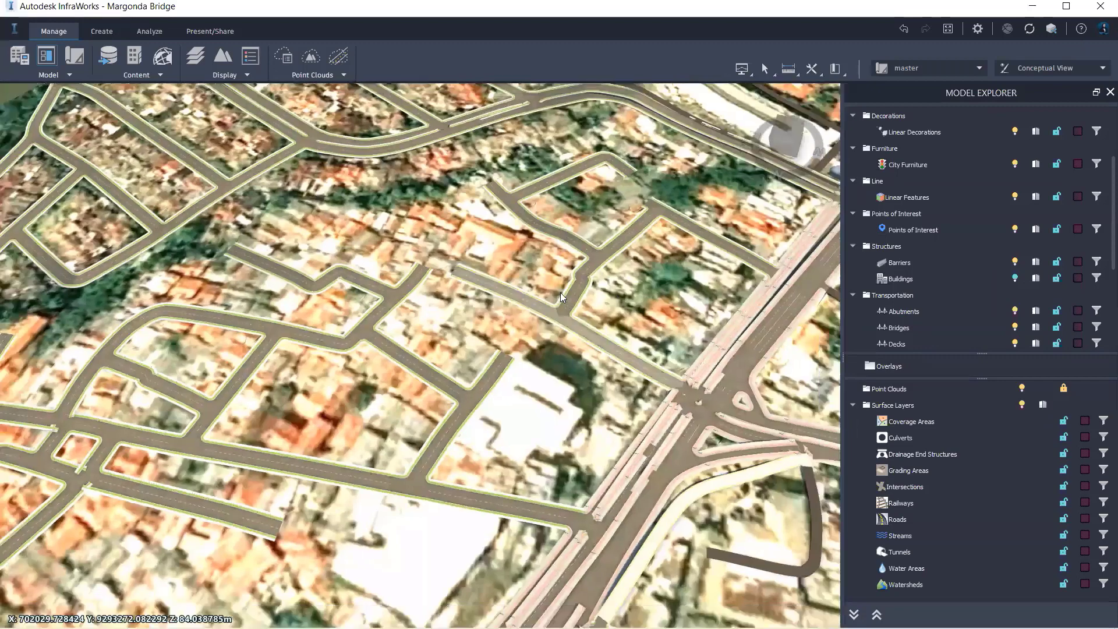
{"action": "middle_click_drag", "start_coordinate": [560, 292], "coordinate": [634, 289]}
{"action": "scroll", "coordinate": [576, 374], "scroll_direction": "down", "scroll_amount": 2}
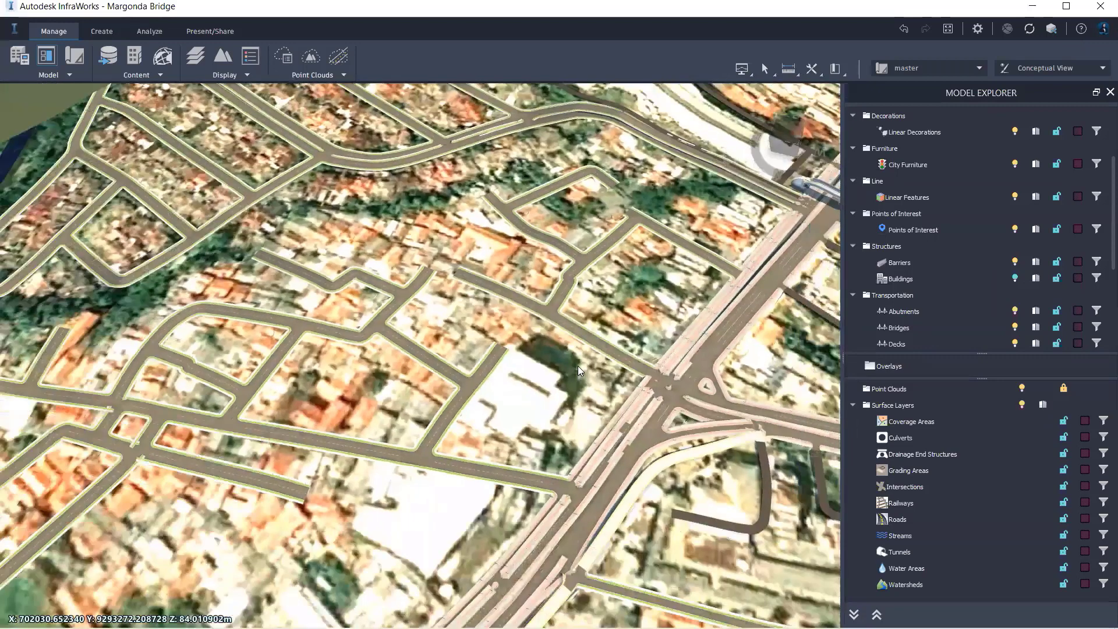
{"action": "scroll", "coordinate": [479, 250], "scroll_direction": "down", "scroll_amount": 3}
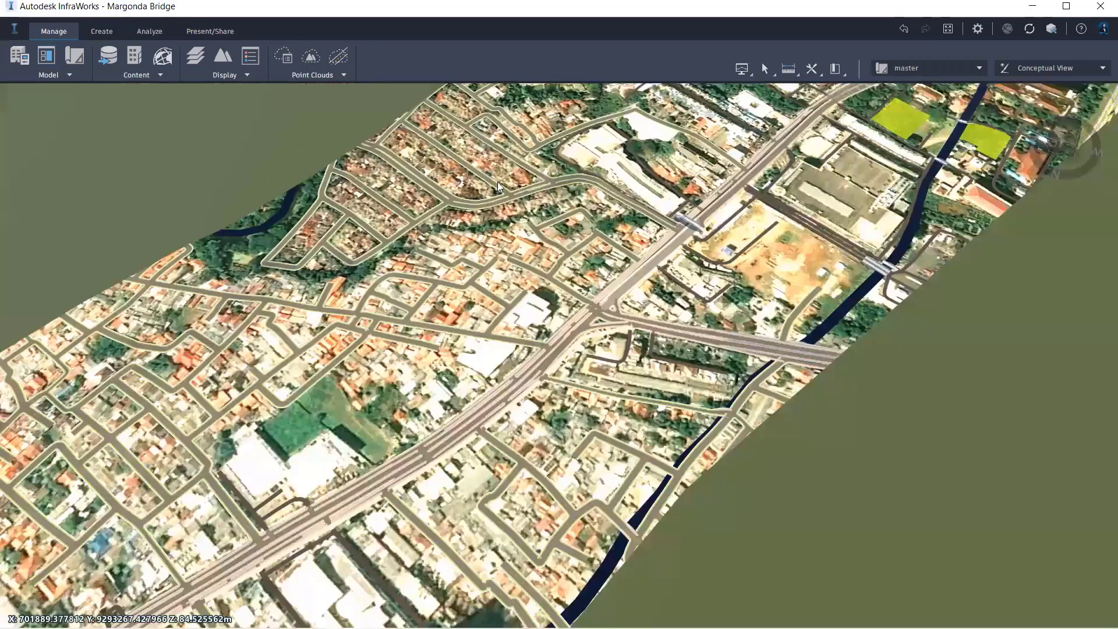
{"action": "scroll", "coordinate": [451, 344], "scroll_direction": "down", "scroll_amount": 3}
{"action": "scroll", "coordinate": [472, 288], "scroll_direction": "up", "scroll_amount": 2}
{"action": "middle_click_drag", "start_coordinate": [488, 305], "coordinate": [590, 260]}
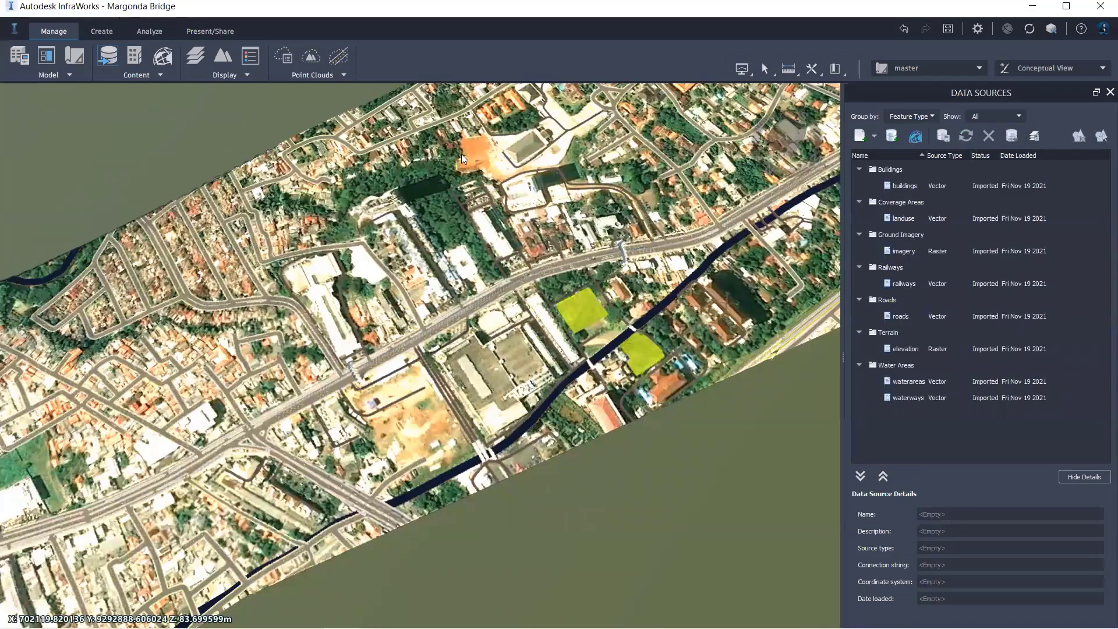
Add the Margonda Bridge drawing from the BIM for Bridge Design folder as an Autodesk Civil 3D DWG data source.
{"action": "left_click", "coordinate": [874, 136]}
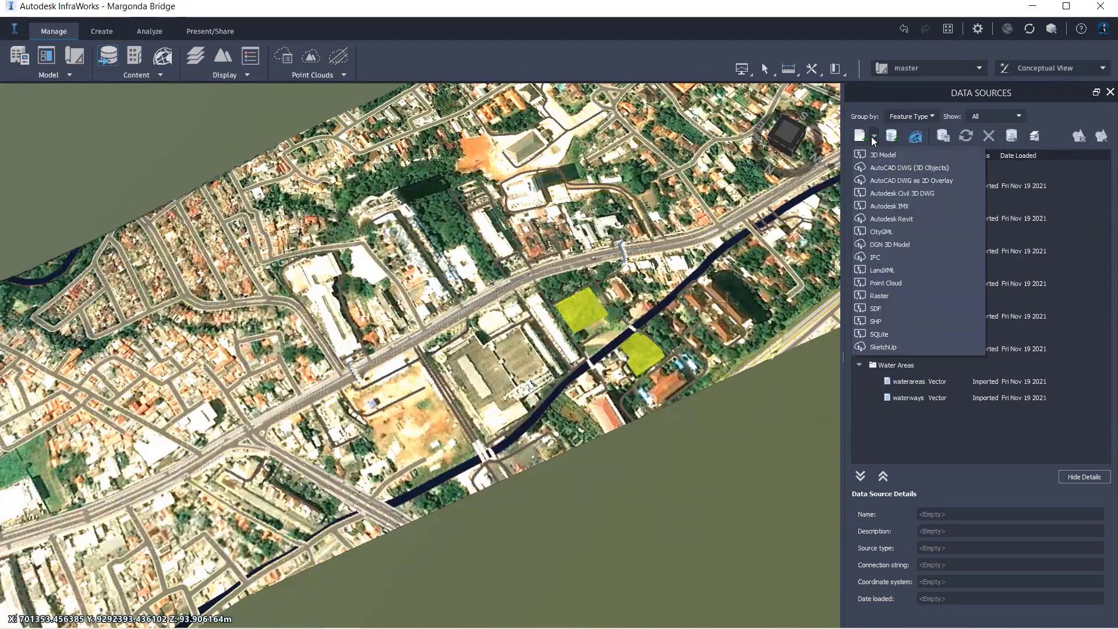
{"action": "left_click", "coordinate": [873, 193]}
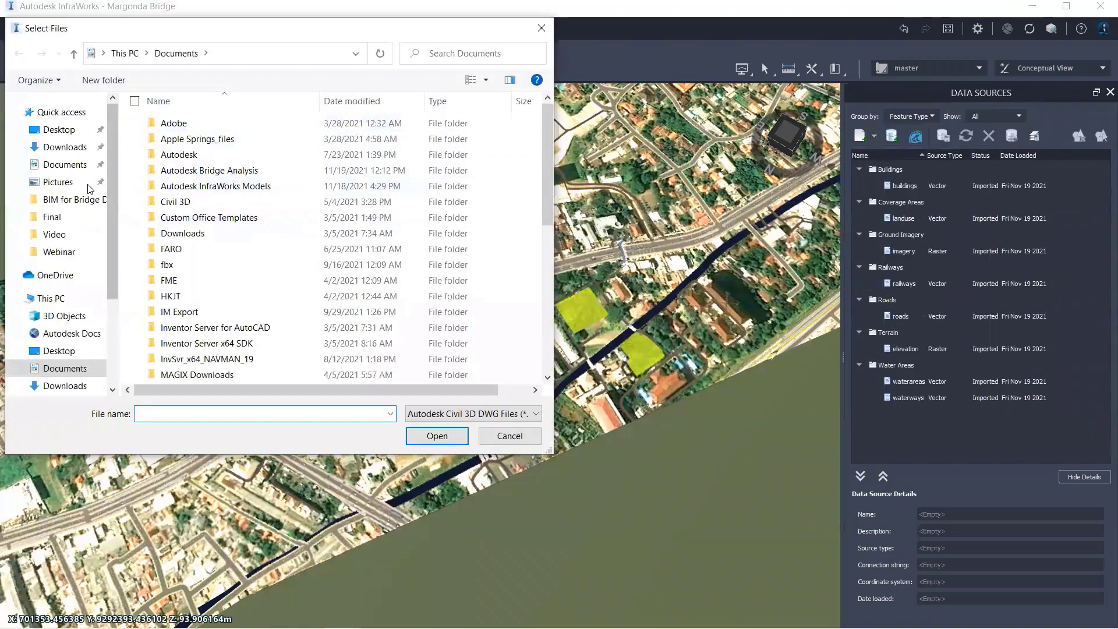
{"action": "left_click", "coordinate": [58, 252]}
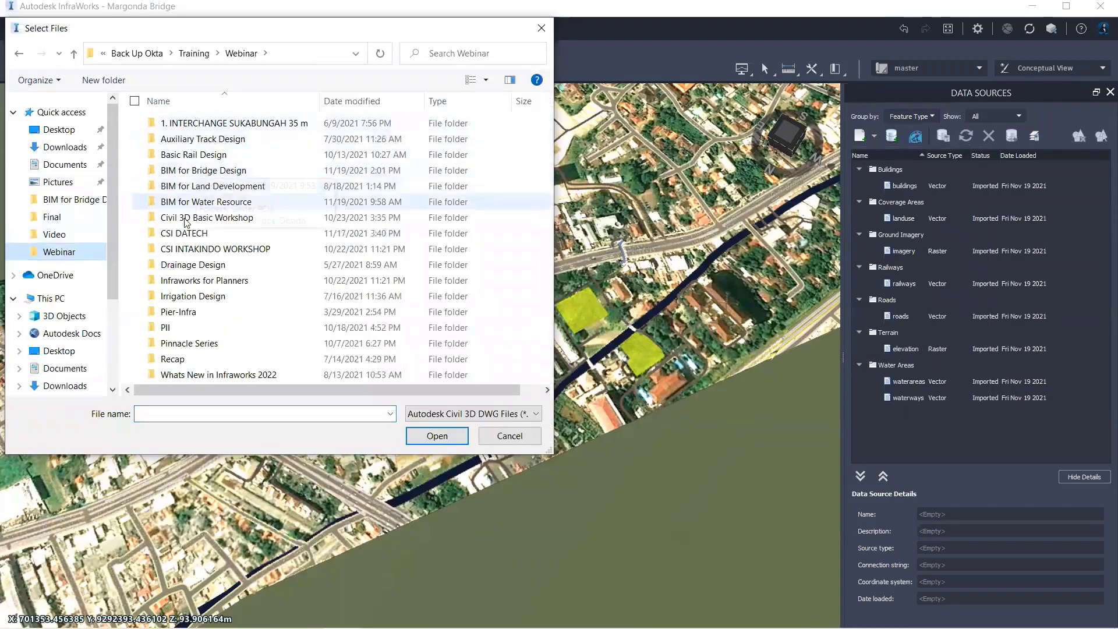
{"action": "double_click", "coordinate": [188, 170]}
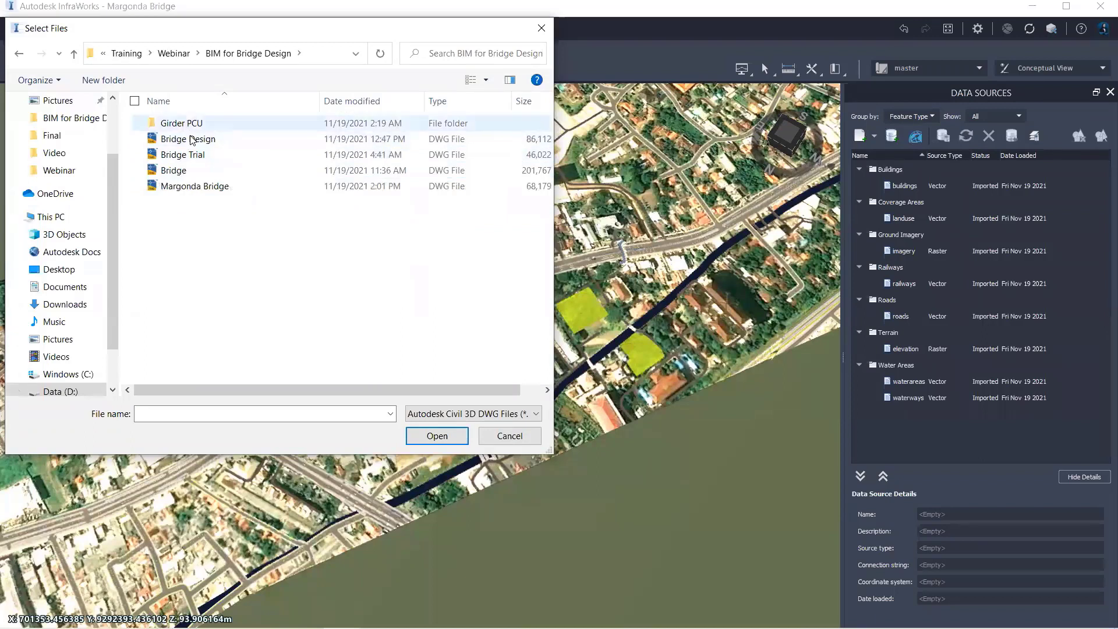
{"action": "left_click", "coordinate": [187, 192]}
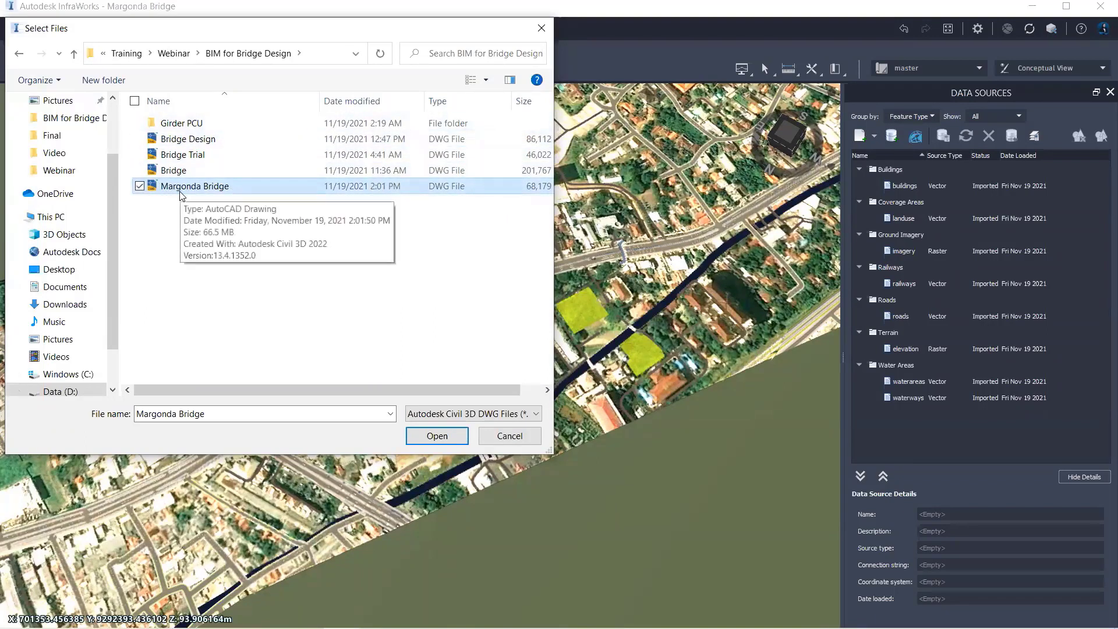
{"action": "left_click", "coordinate": [436, 436]}
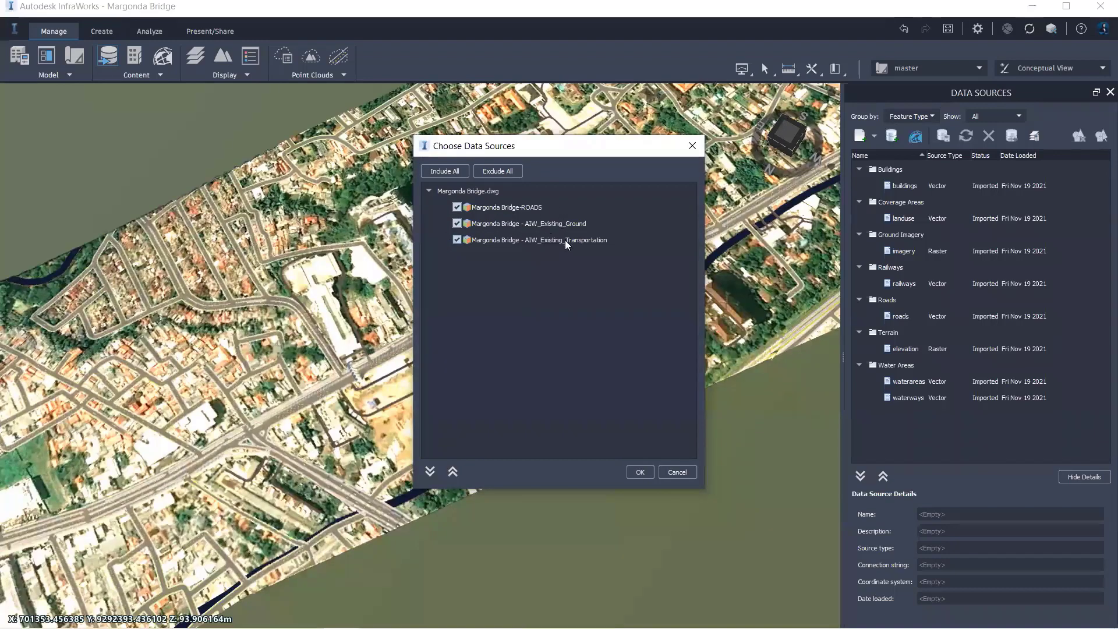
Exclude the AIW_Existing_Ground and AIW_Existing_Transportation sources and accept only Margonda Bridge-ROADS for import.
{"action": "left_click", "coordinate": [457, 223]}
{"action": "left_click", "coordinate": [457, 240]}
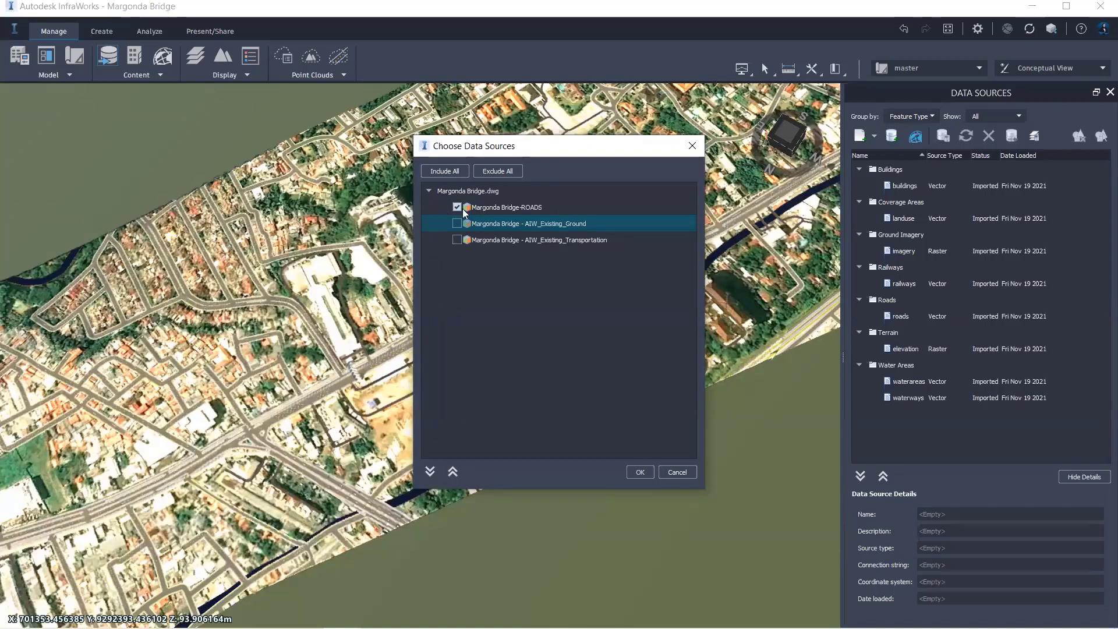
{"action": "left_click", "coordinate": [640, 472]}
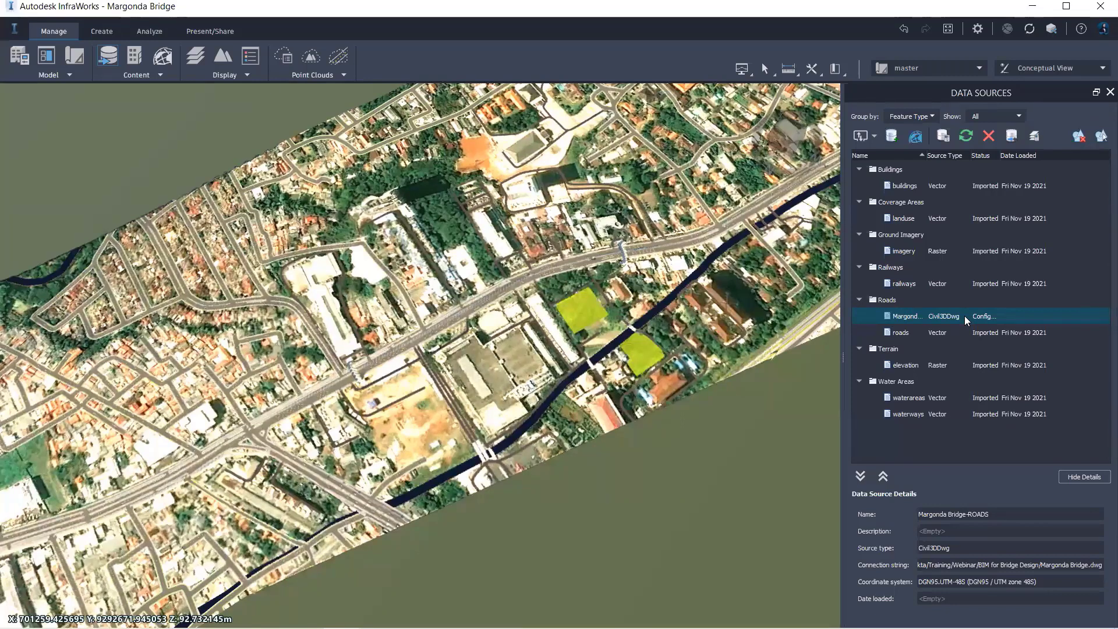
Configure the Margonda Bridge-ROADS data source with its default settings and refresh it into the model.
{"action": "right_click", "coordinate": [904, 316]}
{"action": "left_click", "coordinate": [781, 259]}
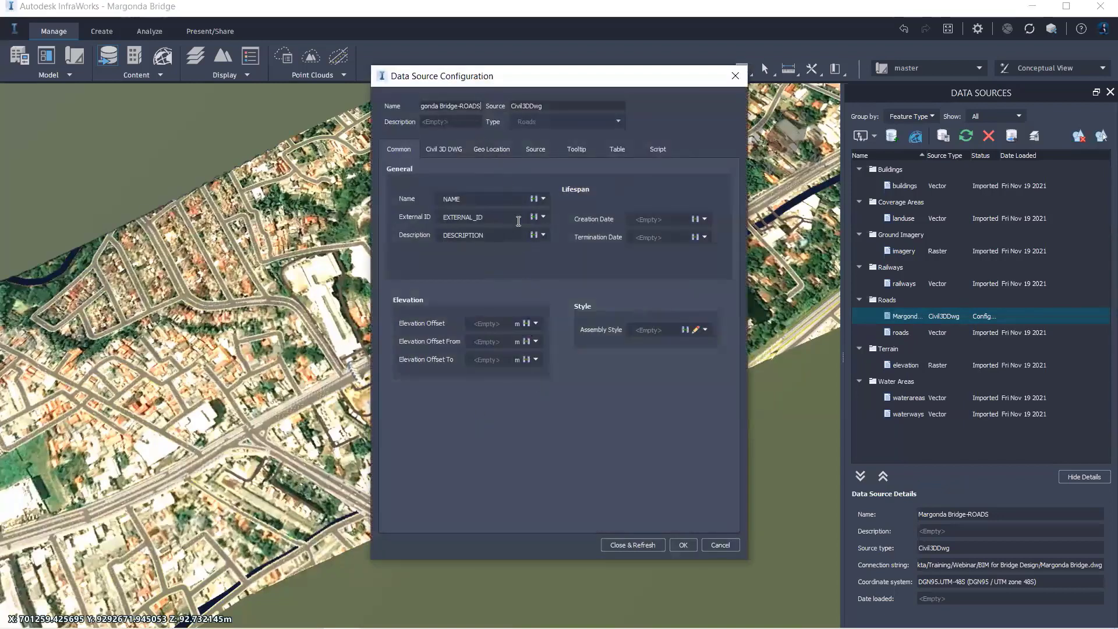
{"action": "left_click", "coordinate": [627, 545]}
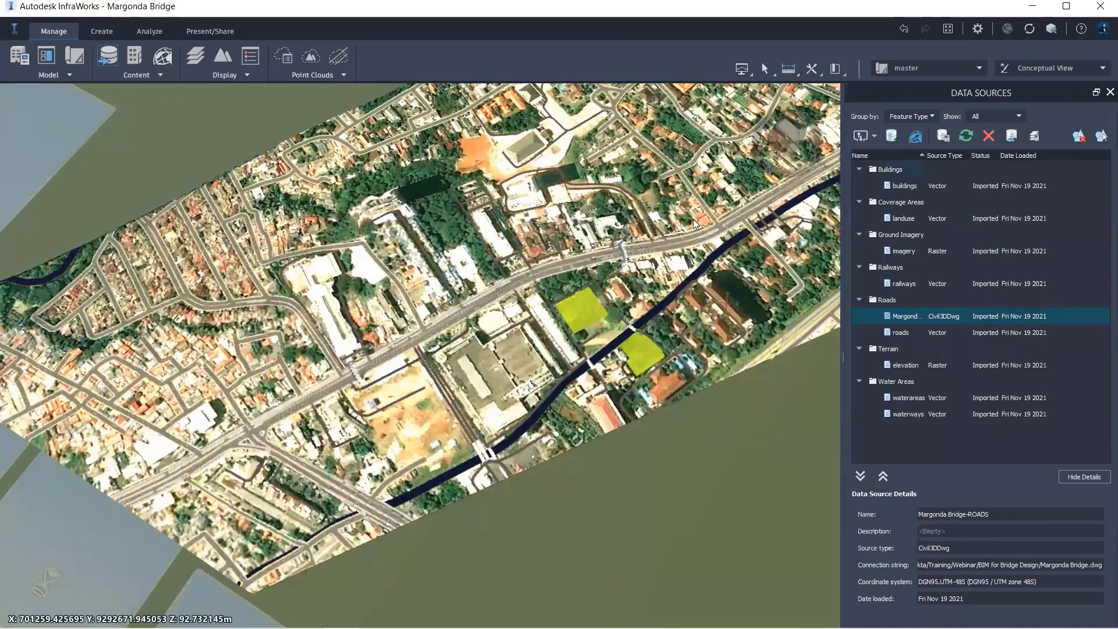
Select the imported Margon Bridge road where it crosses over the main road.
{"action": "middle_click_drag", "start_coordinate": [657, 255], "coordinate": [506, 296]}
{"action": "scroll", "coordinate": [503, 301], "scroll_direction": "up", "scroll_amount": 5}
{"action": "scroll", "coordinate": [500, 357], "scroll_direction": "up", "scroll_amount": 10}
{"action": "middle_click_drag", "start_coordinate": [500, 358], "coordinate": [641, 250]}
{"action": "left_click", "coordinate": [374, 260]}
{"action": "middle_click_drag", "start_coordinate": [374, 260], "coordinate": [524, 175]}
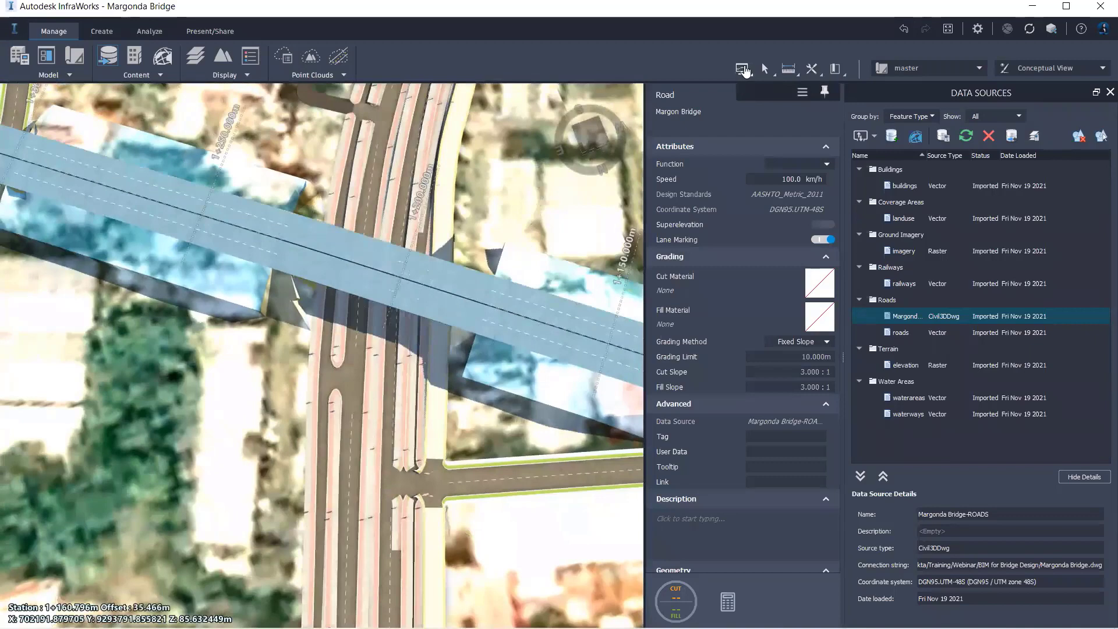
Show the profile view of the Margon Bridge road with a vertical exaggeration of 5:1.
{"action": "left_click", "coordinate": [746, 70]}
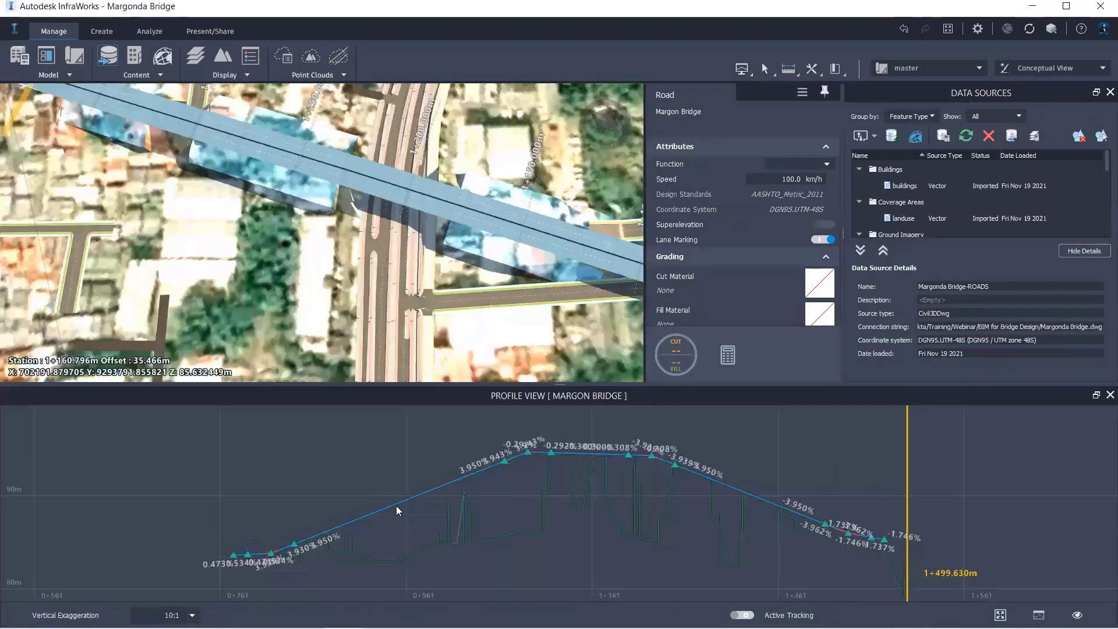
{"action": "left_click", "coordinate": [172, 615]}
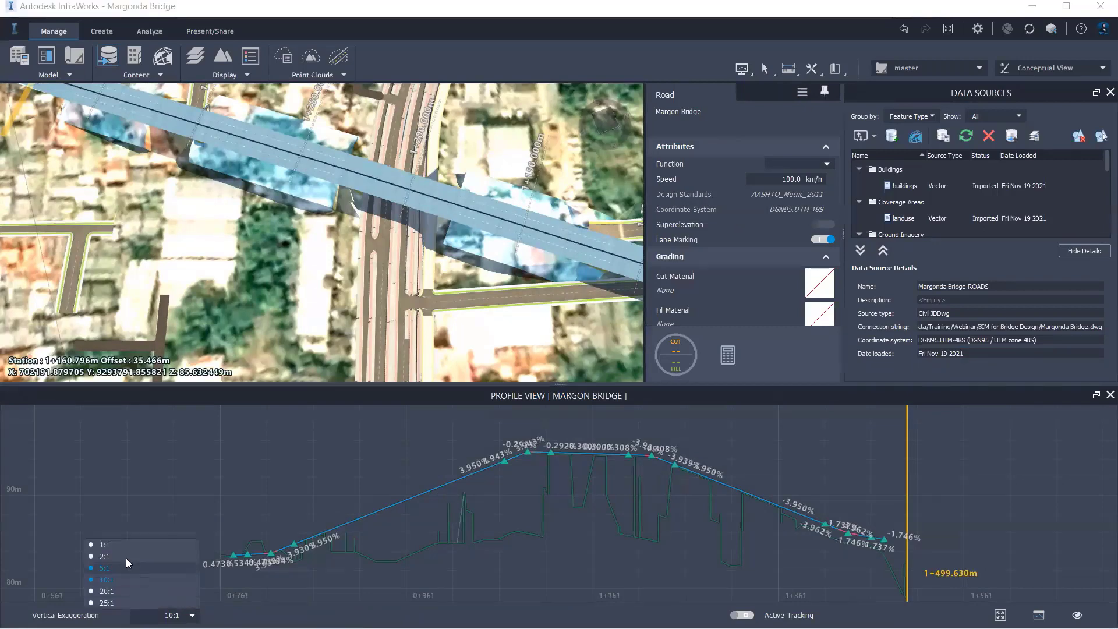
{"action": "left_click", "coordinate": [119, 568]}
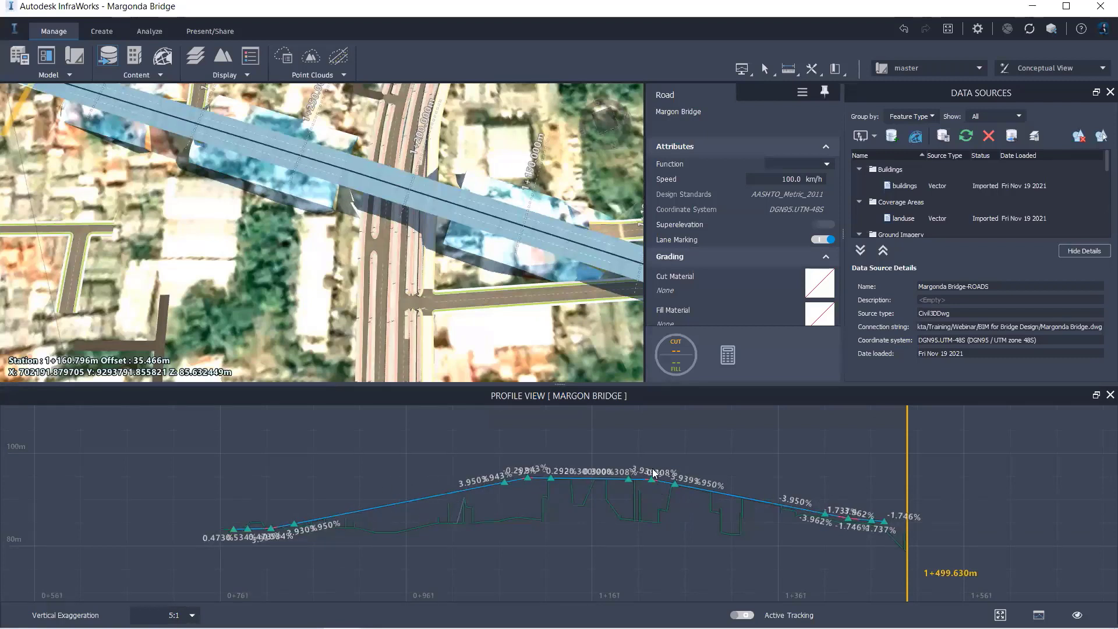
Inspect the grades and vertical curves along the bridge profile, and close the profile view and the data sources list.
{"action": "scroll", "coordinate": [574, 488], "scroll_direction": "up", "scroll_amount": 2}
{"action": "scroll", "coordinate": [570, 490], "scroll_direction": "down", "scroll_amount": 4}
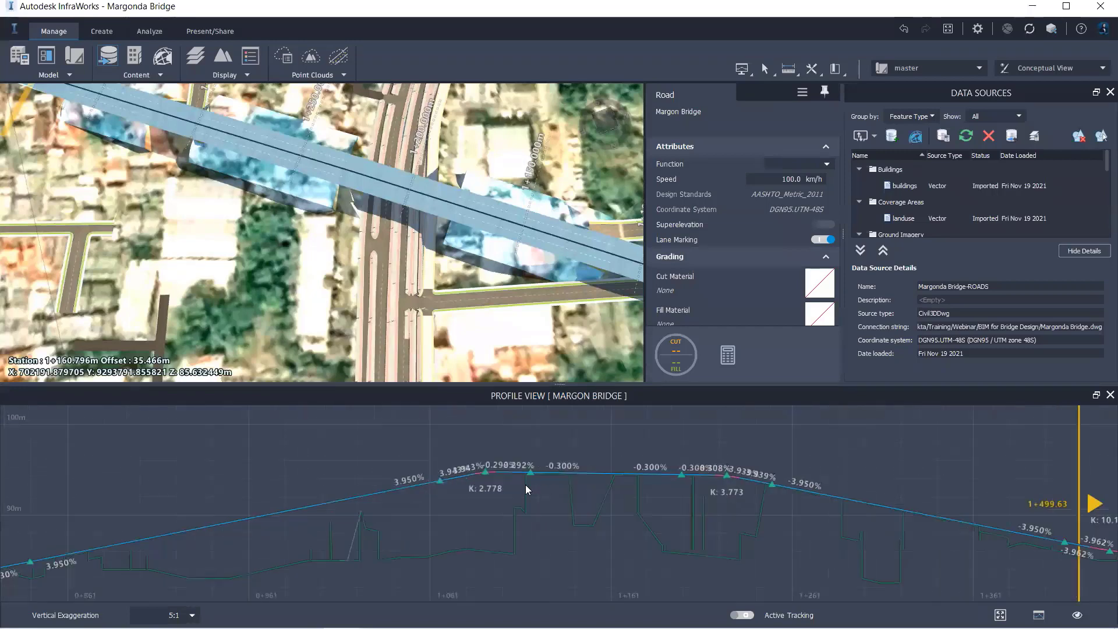
{"action": "scroll", "coordinate": [466, 492], "scroll_direction": "up", "scroll_amount": 2}
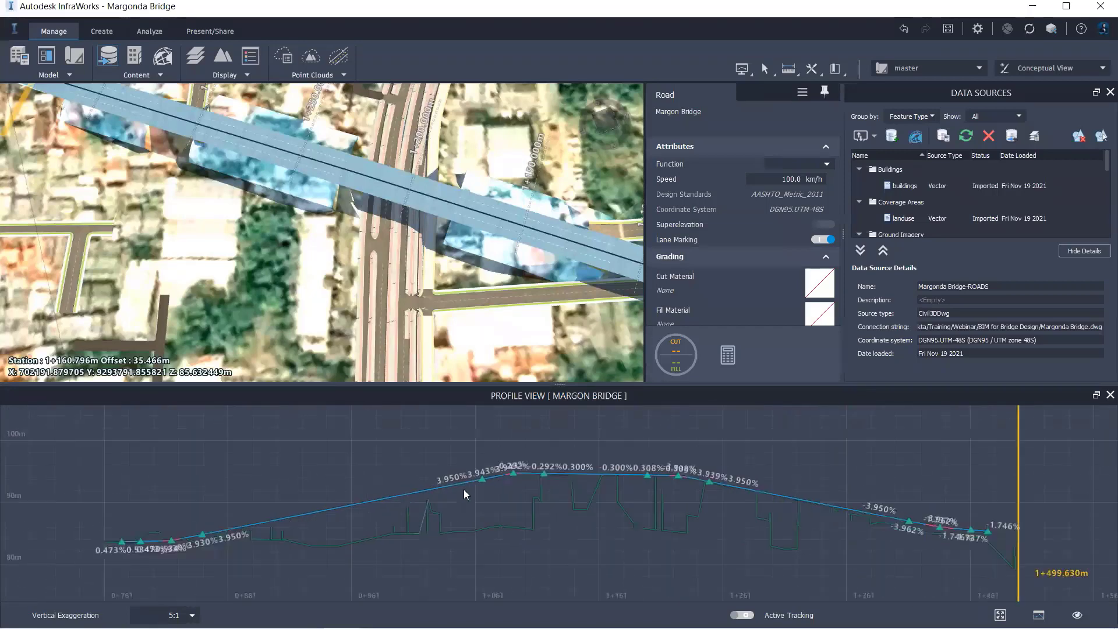
{"action": "scroll", "coordinate": [466, 492], "scroll_direction": "down", "scroll_amount": 2}
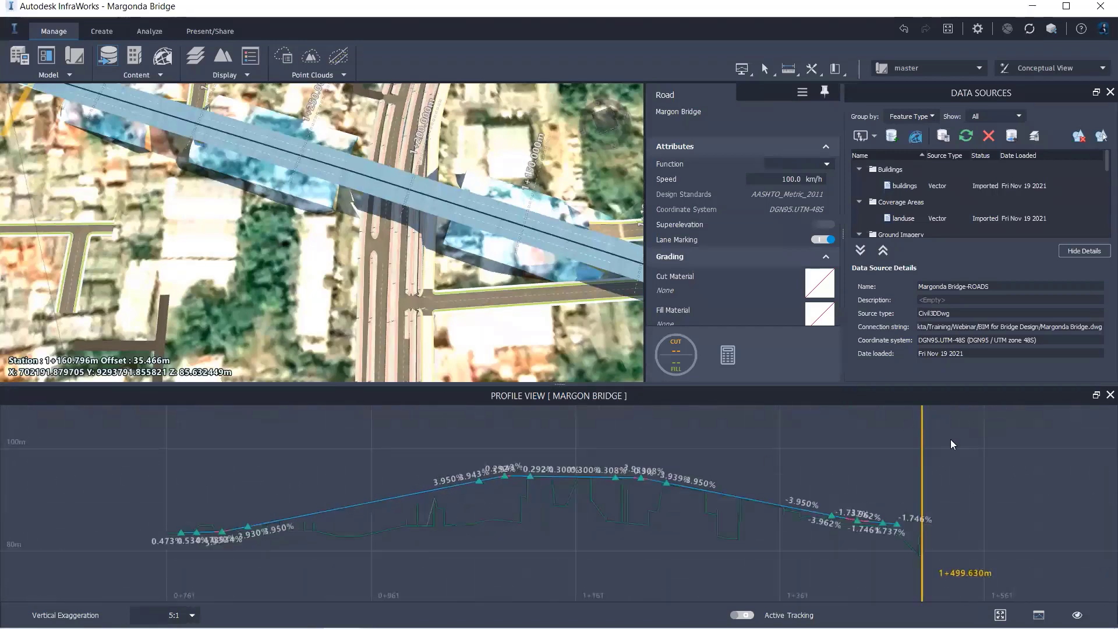
{"action": "left_click", "coordinate": [1100, 397]}
{"action": "left_click", "coordinate": [1102, 94]}
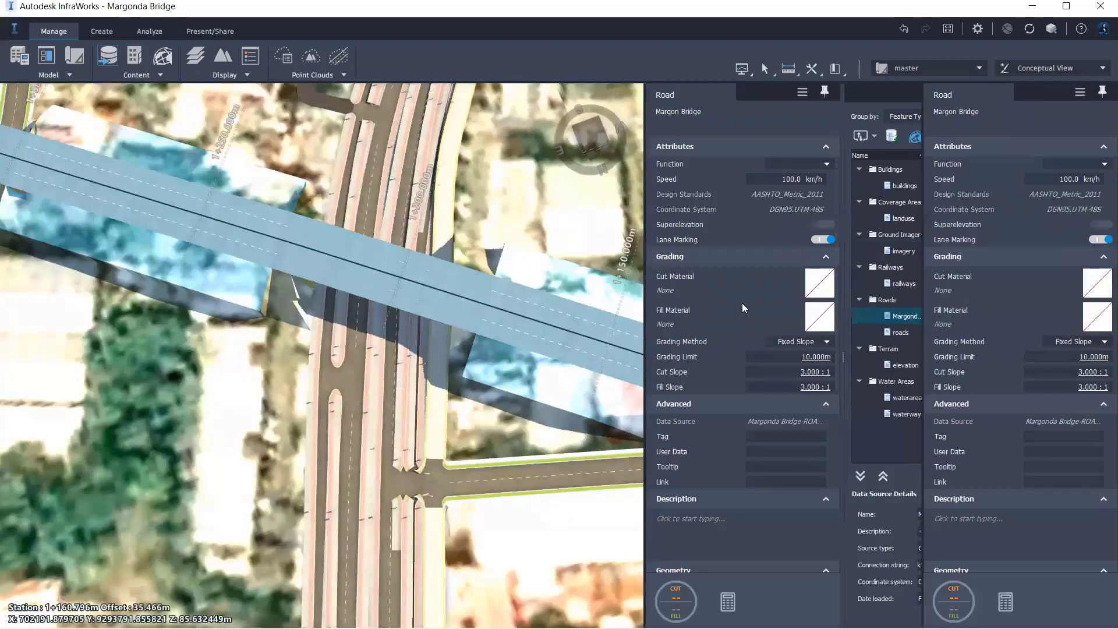
Examine the imported bridge road from above where it crosses the main road, and clear its selection.
{"action": "scroll", "coordinate": [667, 303], "scroll_direction": "down", "scroll_amount": 2}
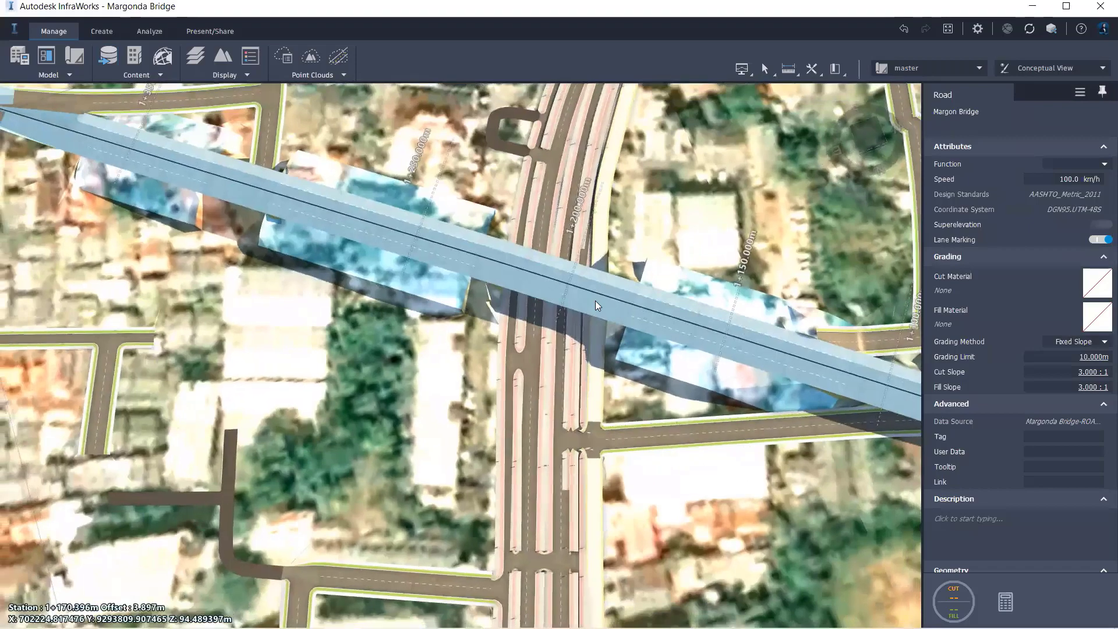
{"action": "scroll", "coordinate": [586, 263], "scroll_direction": "down", "scroll_amount": 2}
{"action": "scroll", "coordinate": [562, 269], "scroll_direction": "up", "scroll_amount": 3}
{"action": "scroll", "coordinate": [565, 269], "scroll_direction": "up", "scroll_amount": 5}
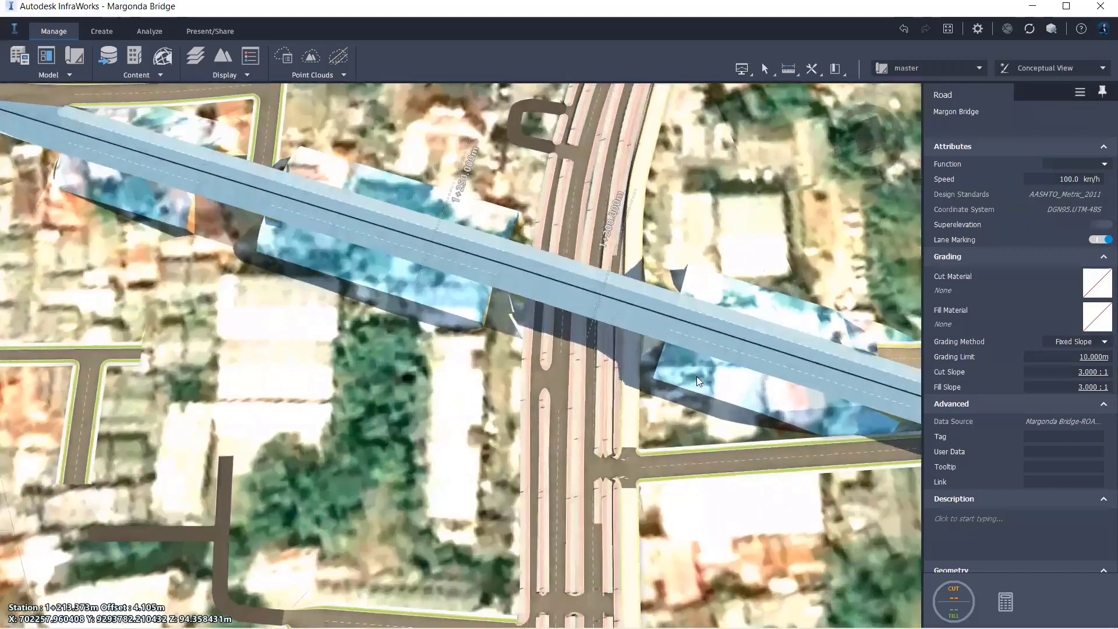
{"action": "middle_click_drag", "start_coordinate": [750, 191], "coordinate": [595, 213]}
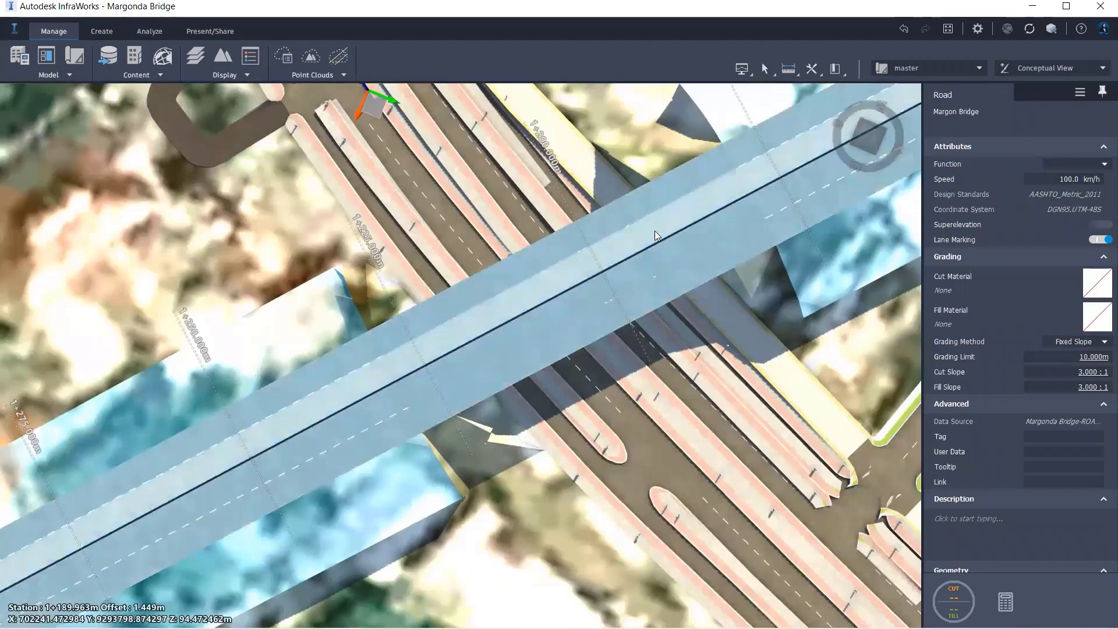
{"action": "mouse_move", "coordinate": [653, 231]}
{"action": "middle_mouse_down"}
{"action": "mouse_move", "coordinate": [655, 219]}
{"action": "mouse_move", "coordinate": [765, 277]}
{"action": "mouse_move", "coordinate": [729, 315]}
{"action": "mouse_move", "coordinate": [725, 220]}
{"action": "mouse_move", "coordinate": [651, 249]}
{"action": "middle_mouse_up"}
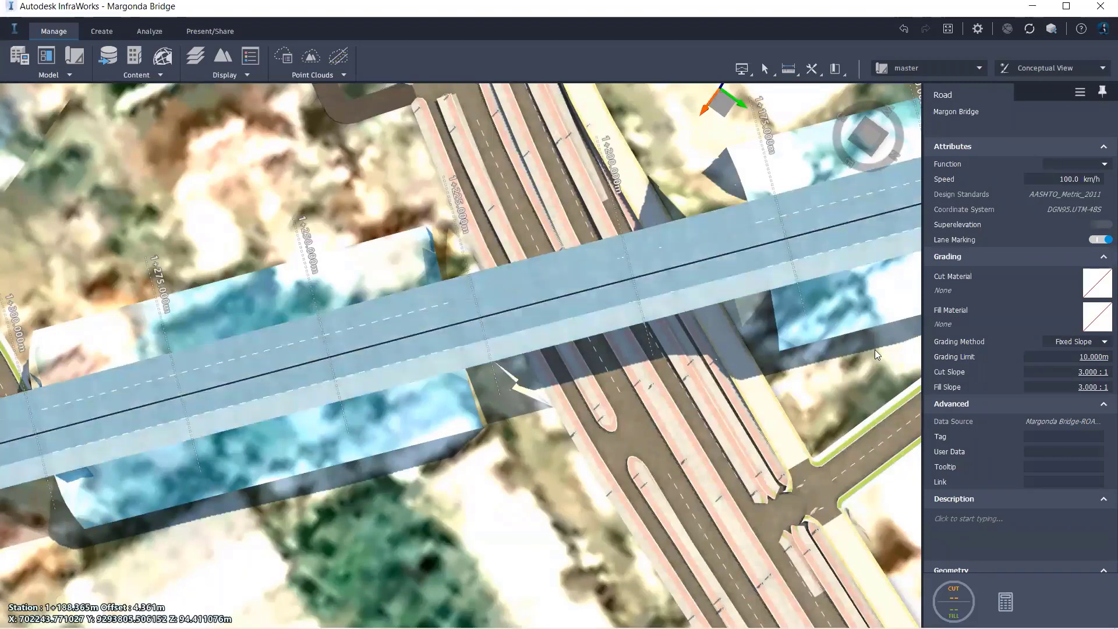
{"action": "middle_click_drag", "start_coordinate": [801, 340], "coordinate": [608, 249]}
{"action": "scroll", "coordinate": [662, 296], "scroll_direction": "up", "scroll_amount": 5}
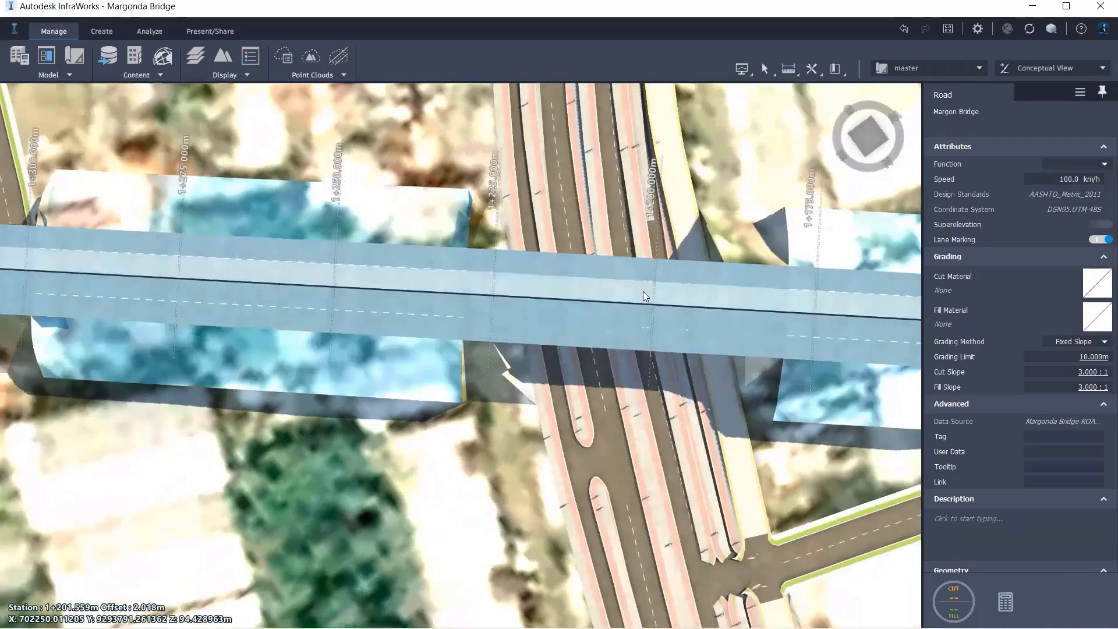
{"action": "key", "text": "Escape"}
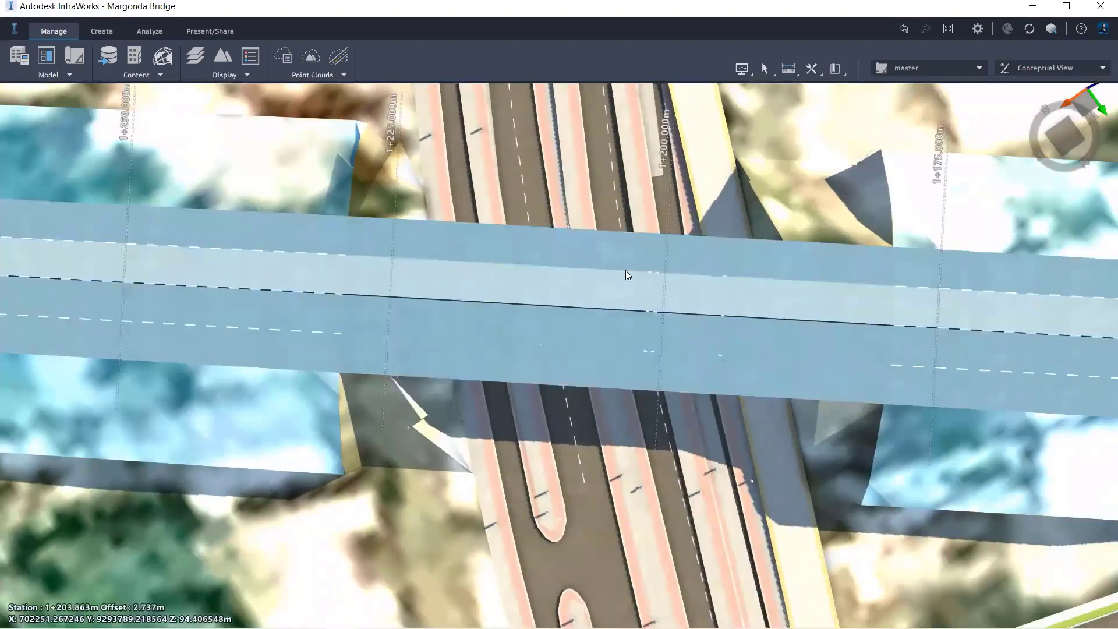
Split one outer lane of the Margon Bridge road at station 1+179.126, at the edge of the main road crossing.
{"action": "left_click", "coordinate": [626, 275]}
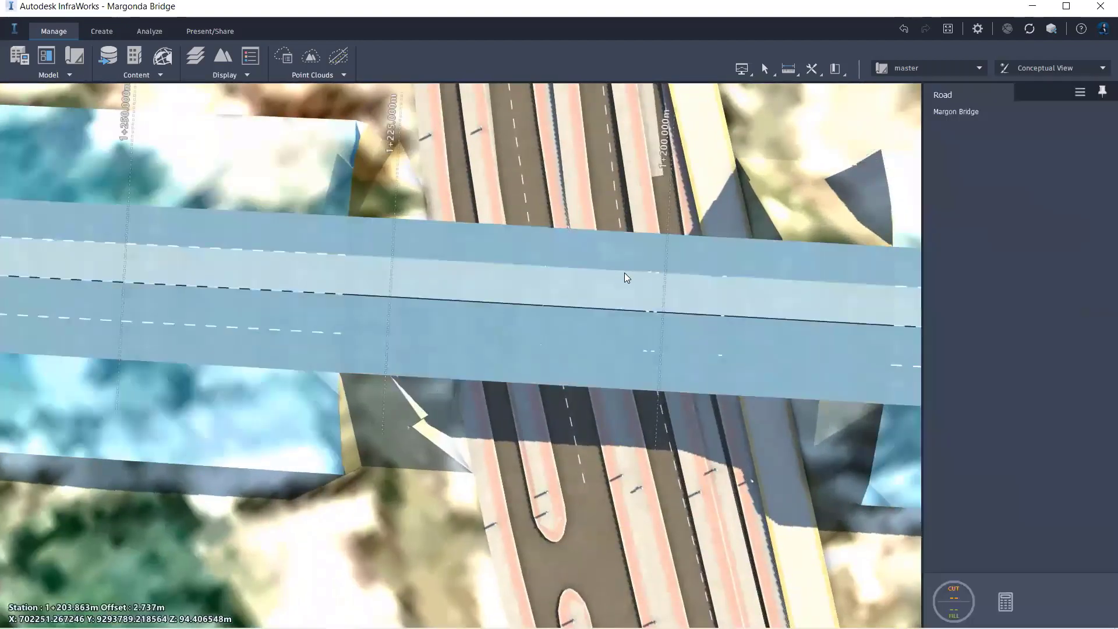
{"action": "left_click", "coordinate": [653, 251]}
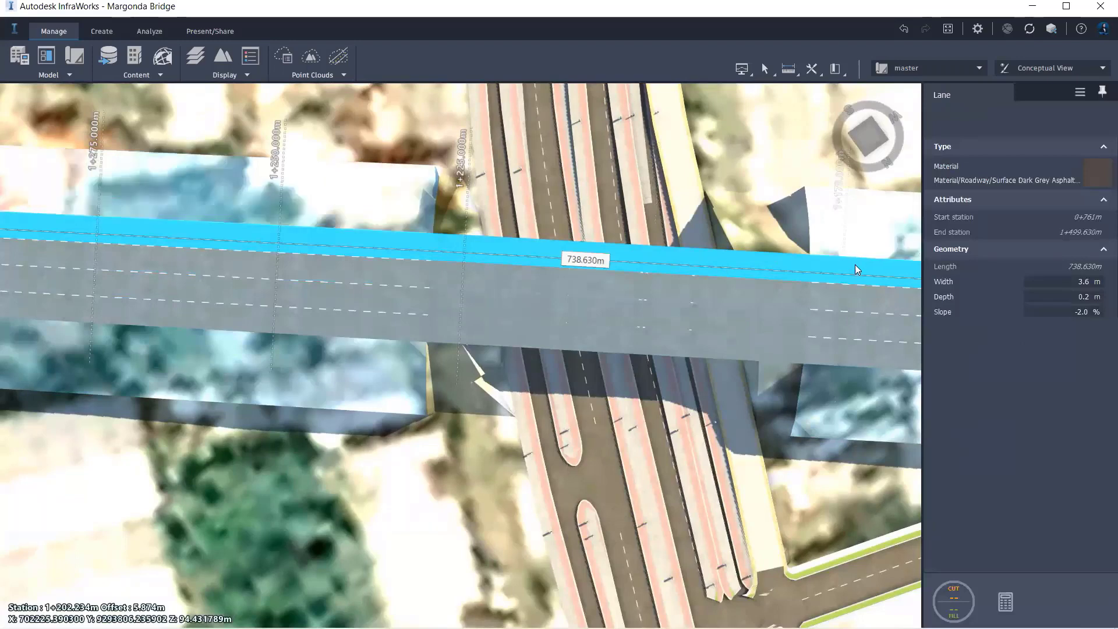
{"action": "right_click", "coordinate": [779, 264]}
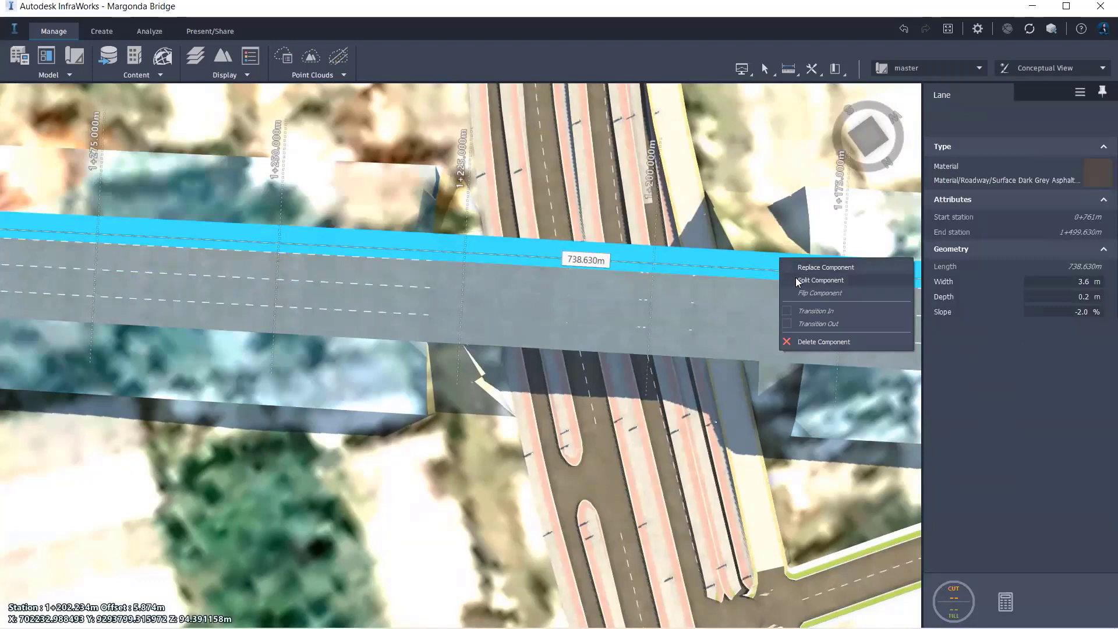
{"action": "left_click", "coordinate": [798, 281]}
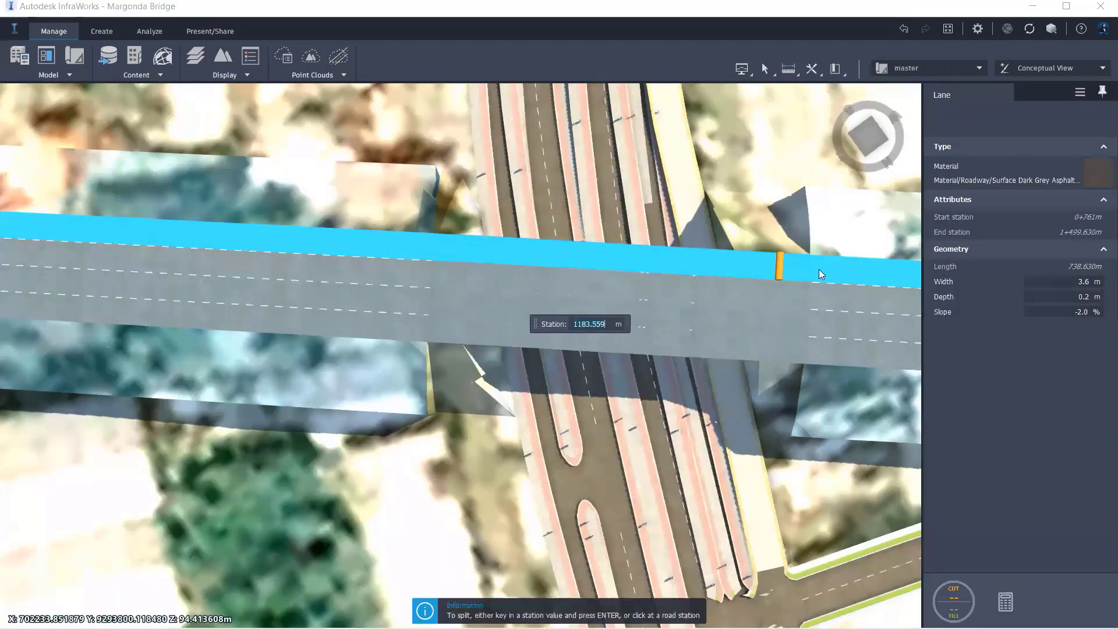
{"action": "scroll", "coordinate": [812, 270], "scroll_direction": "up", "scroll_amount": 3}
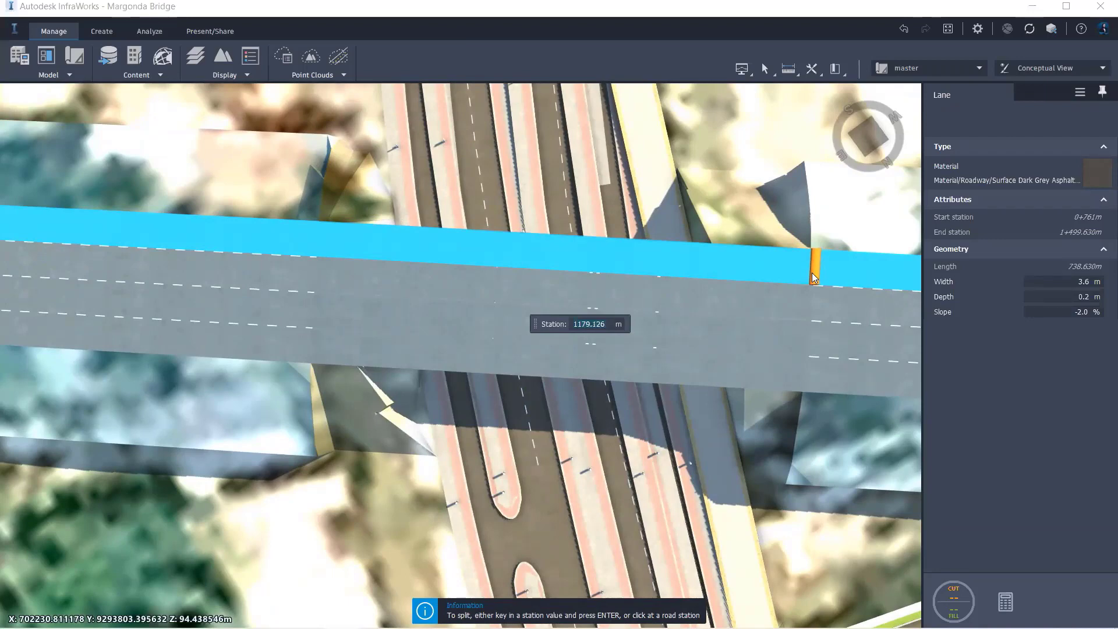
{"action": "left_click", "coordinate": [814, 278]}
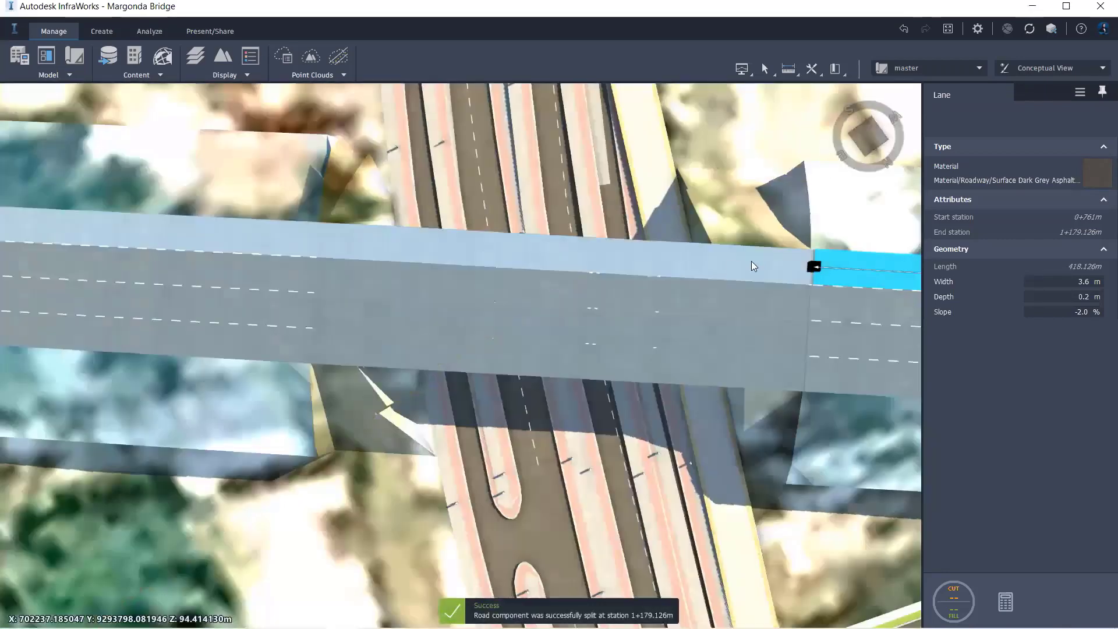
Split the same outer lane again at station 1+231.541 and delete its middle piece over the main road.
{"action": "left_click", "coordinate": [841, 264]}
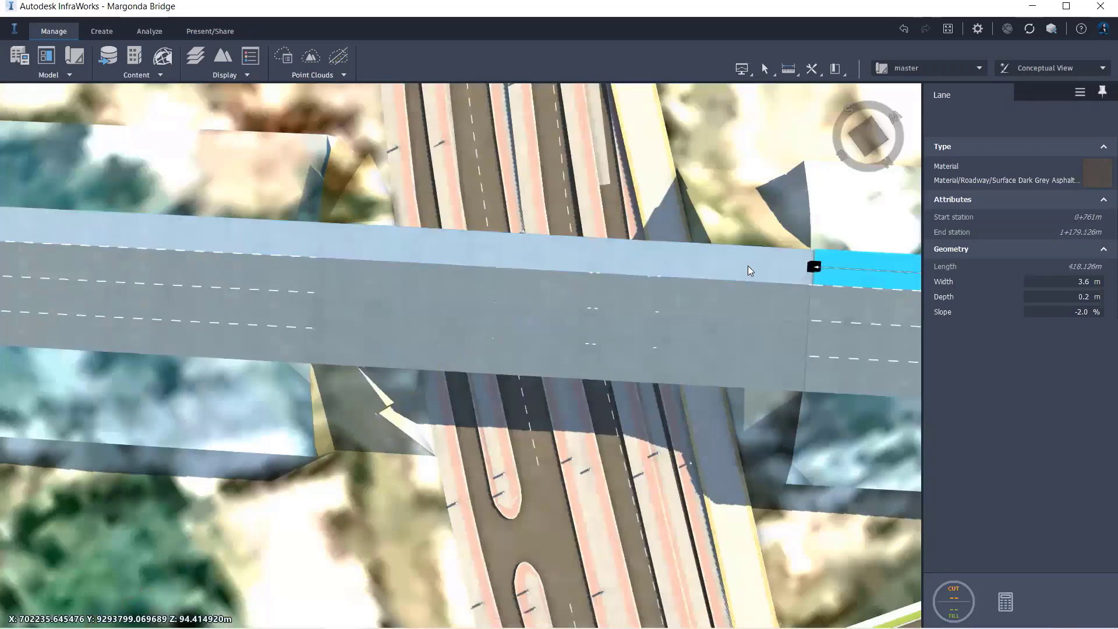
{"action": "left_click", "coordinate": [794, 257]}
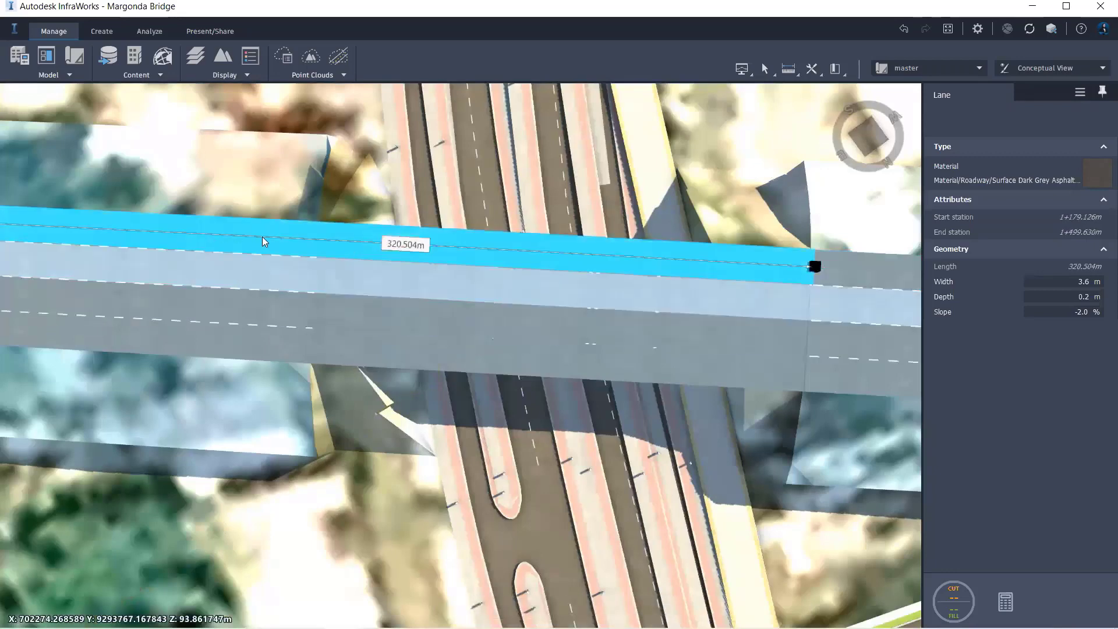
{"action": "right_click", "coordinate": [284, 237]}
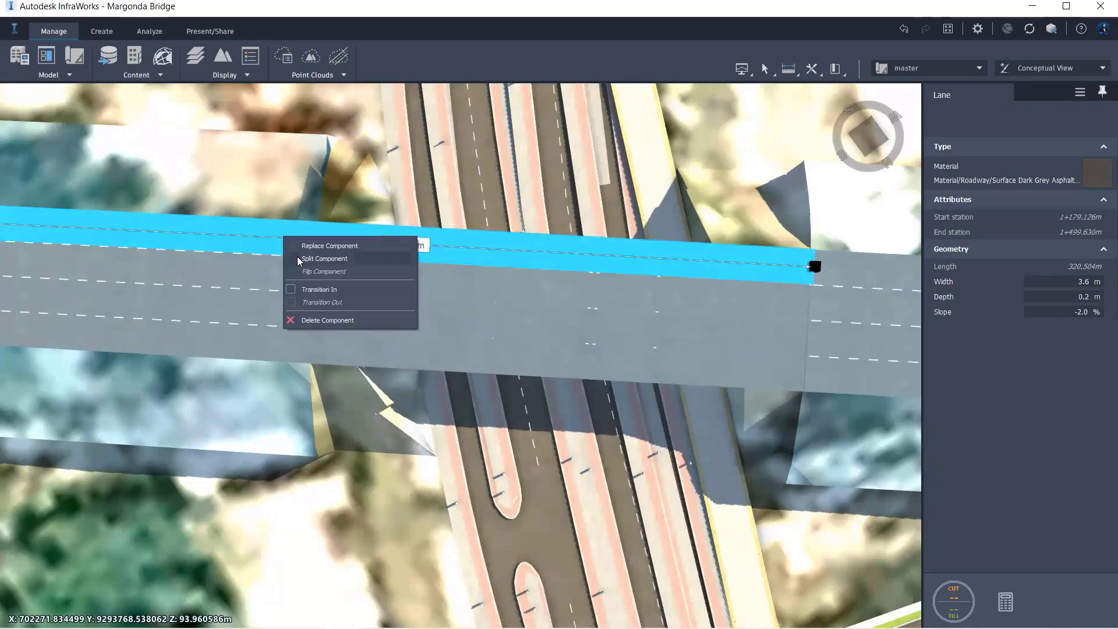
{"action": "left_click", "coordinate": [297, 257]}
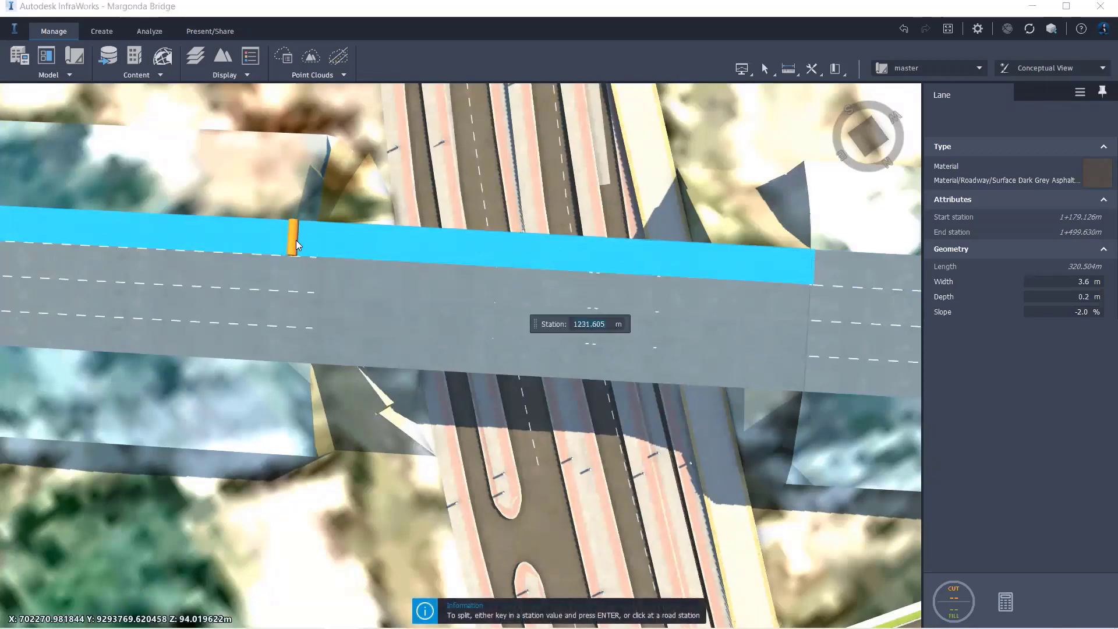
{"action": "left_click", "coordinate": [296, 239]}
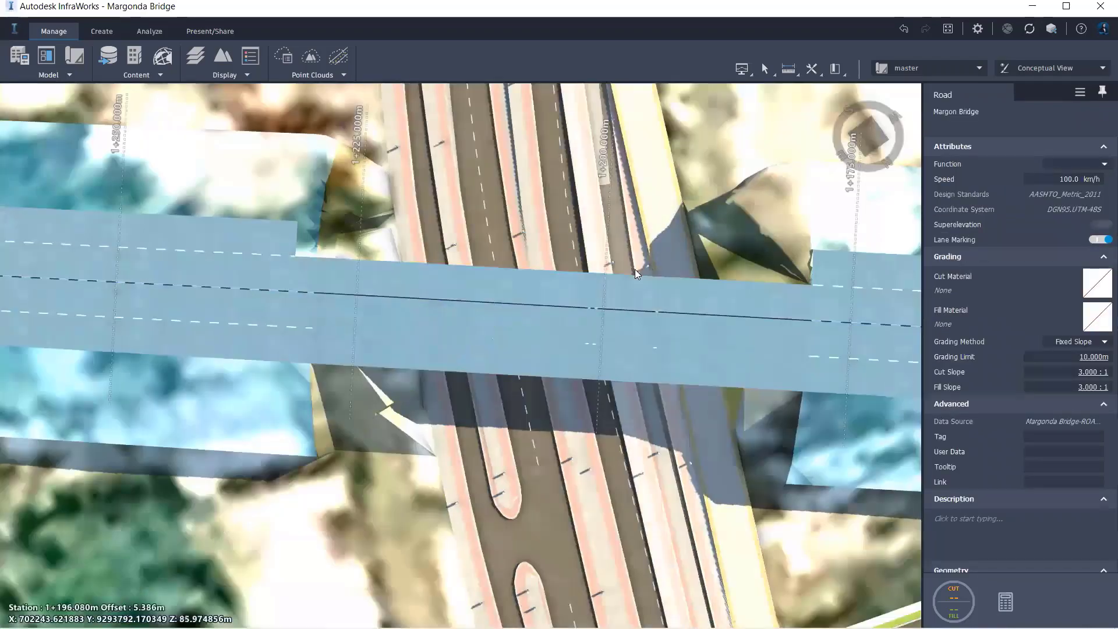
Split the outer lane on the opposite side of the bridge road at station 1+179.126.
{"action": "scroll", "coordinate": [492, 210], "scroll_direction": "down", "scroll_amount": 2}
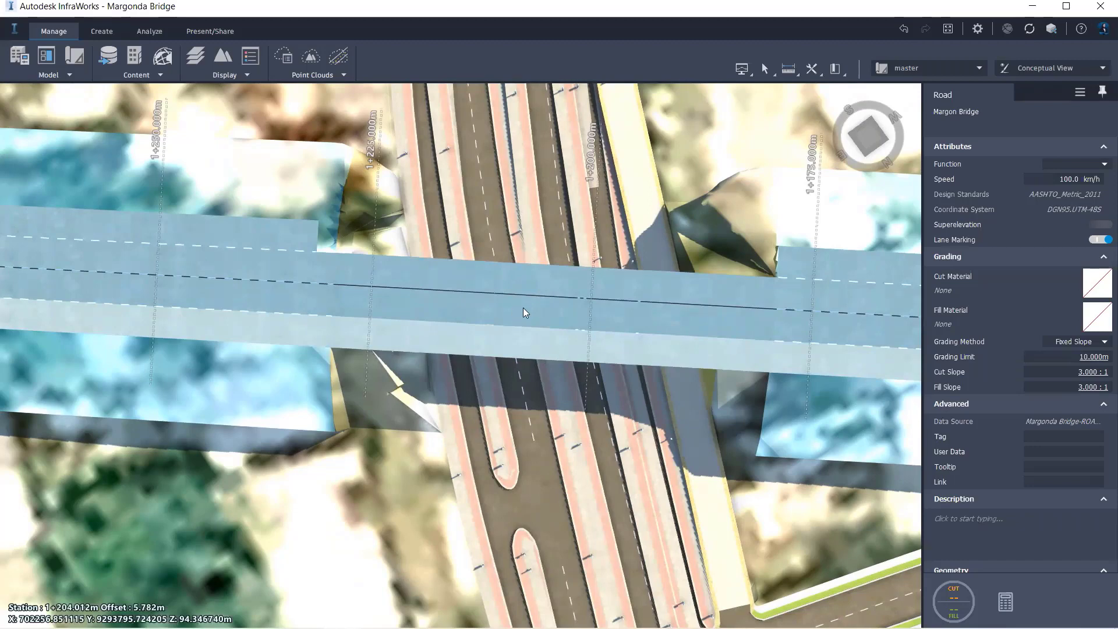
{"action": "left_click", "coordinate": [753, 347]}
{"action": "right_click", "coordinate": [752, 354]}
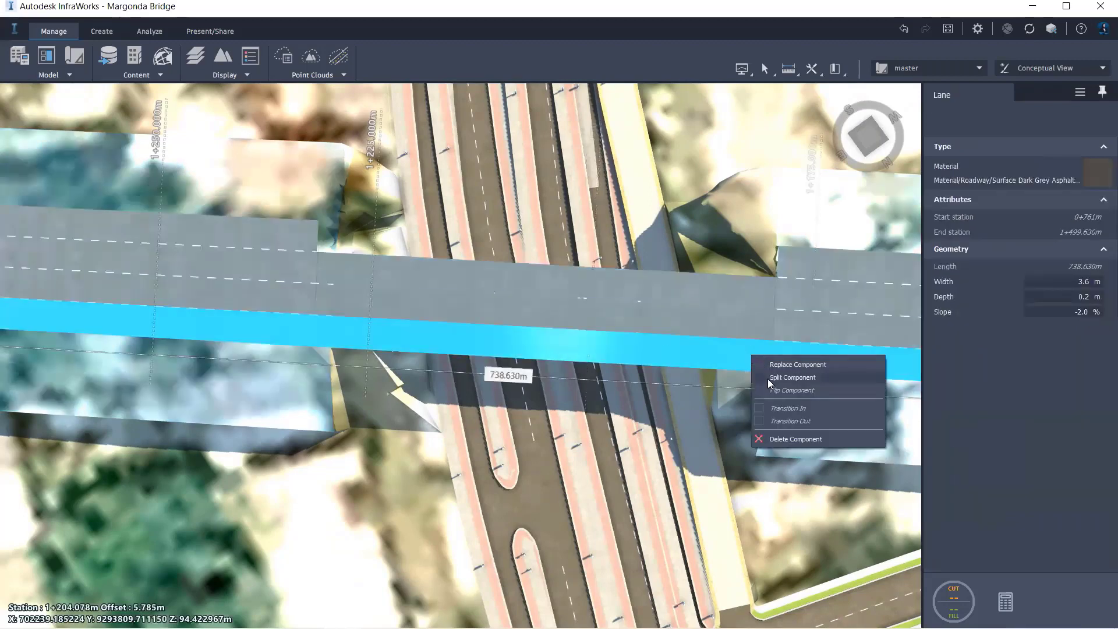
{"action": "left_click", "coordinate": [767, 378]}
{"action": "left_click", "coordinate": [770, 363]}
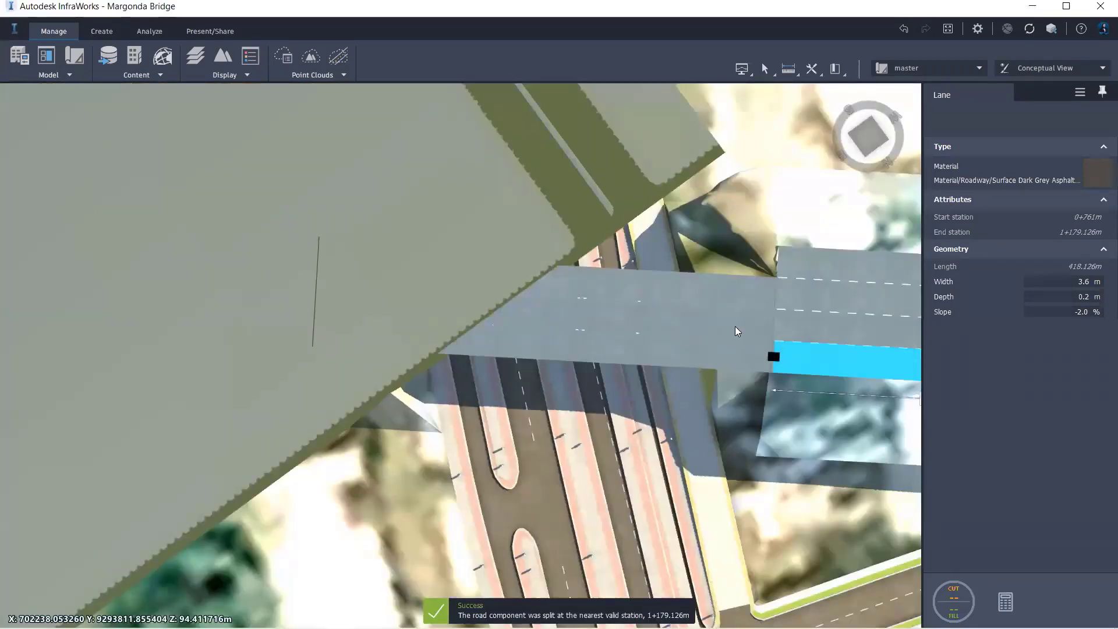
Split the opposite outer lane at station 1+231.541 as well and delete its piece across the main road.
{"action": "left_click", "coordinate": [324, 338]}
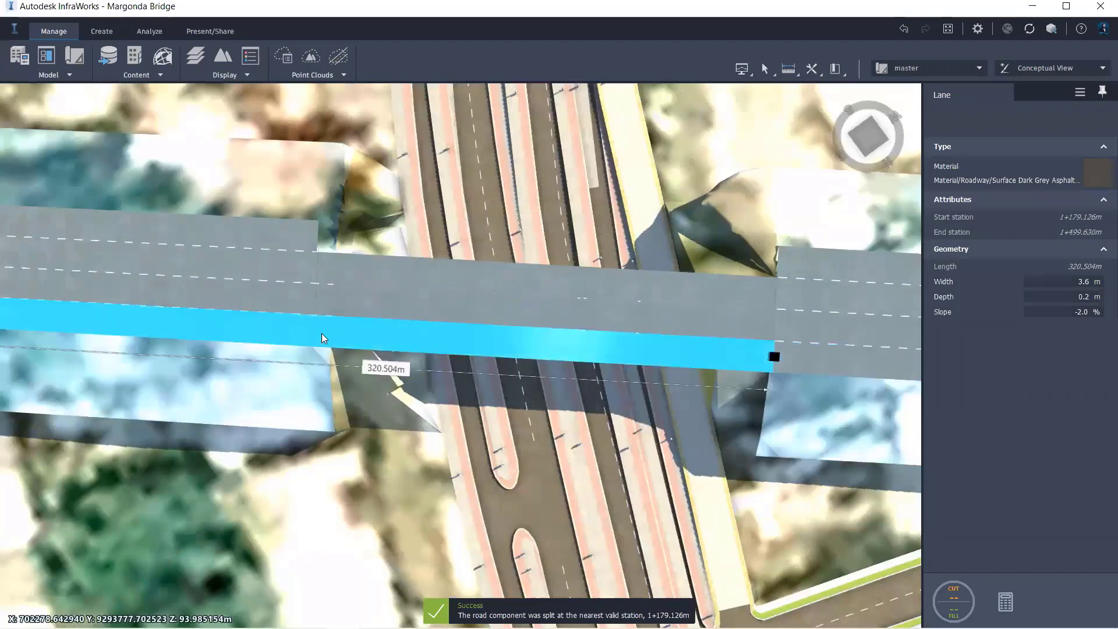
{"action": "right_click", "coordinate": [324, 338]}
{"action": "left_click", "coordinate": [346, 354]}
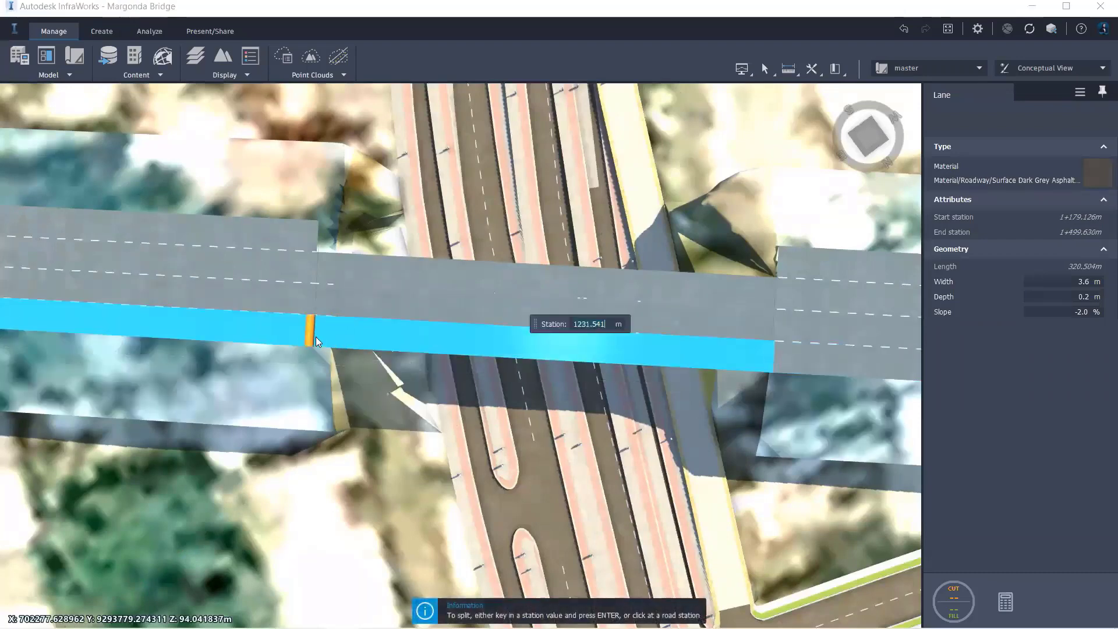
{"action": "left_click", "coordinate": [316, 336]}
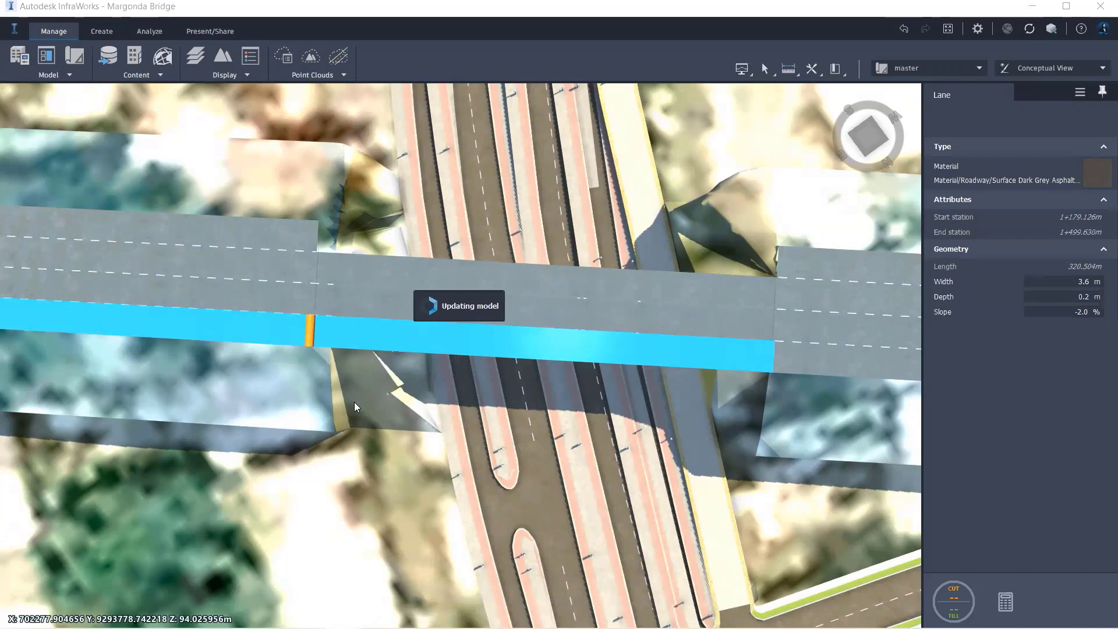
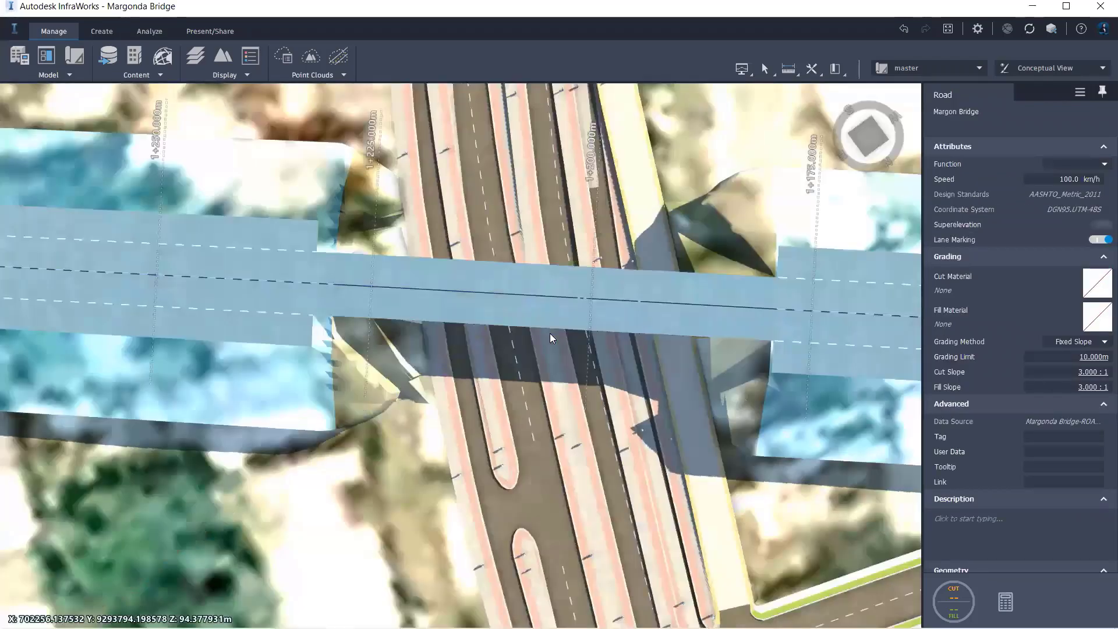
Enable Transition Out on both outer lane pieces that end at station 1+179.126.
{"action": "scroll", "coordinate": [462, 303], "scroll_direction": "down", "scroll_amount": 2}
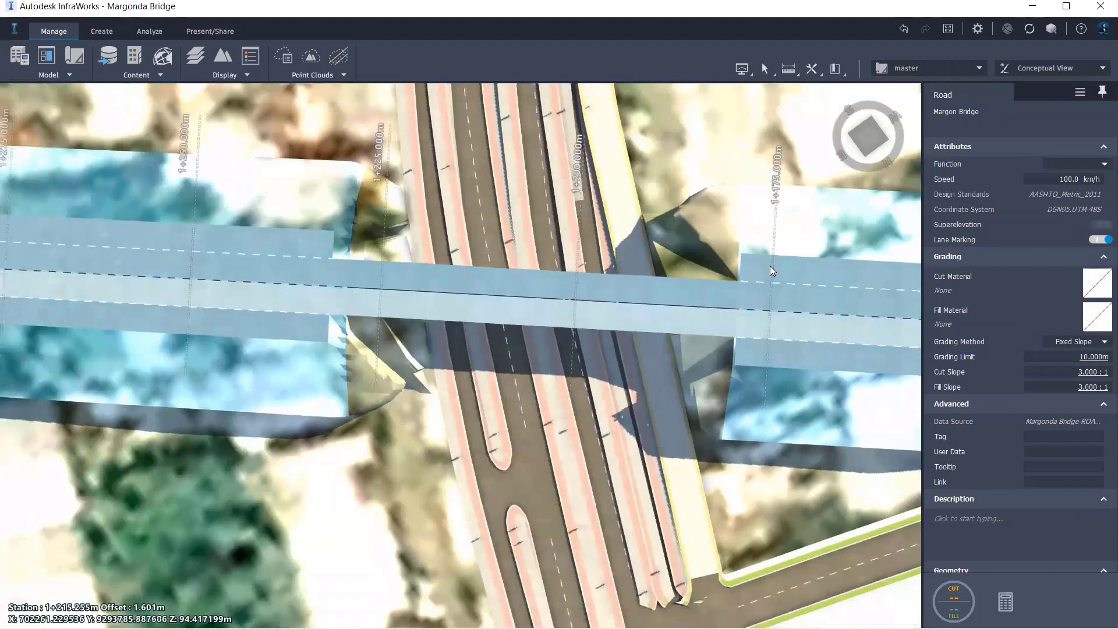
{"action": "left_click", "coordinate": [741, 263]}
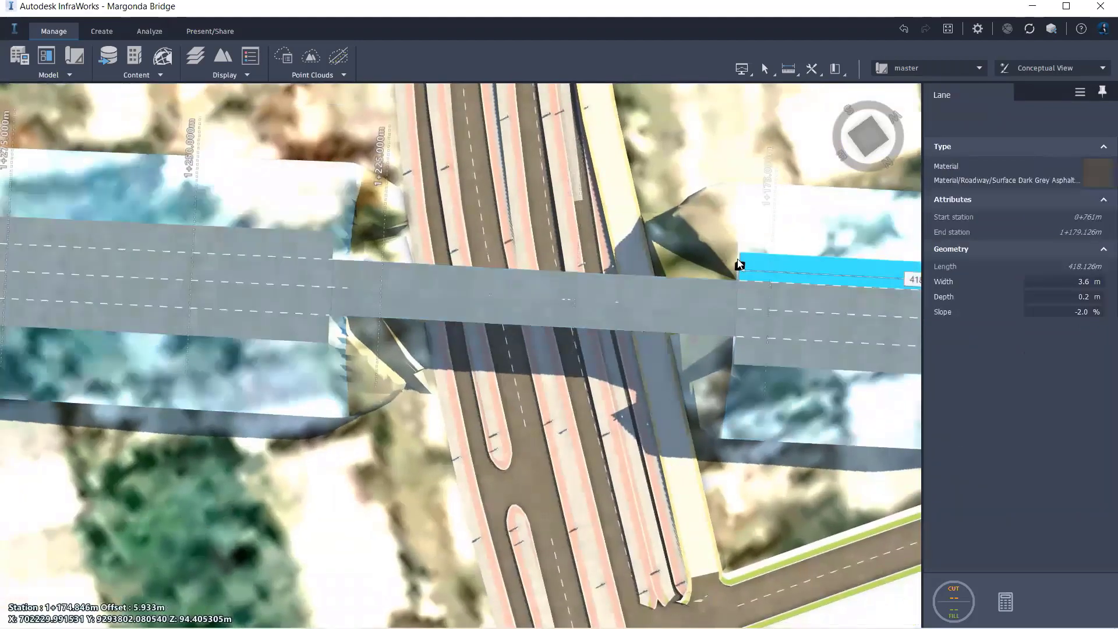
{"action": "scroll", "coordinate": [740, 267], "scroll_direction": "up", "scroll_amount": 1}
{"action": "scroll", "coordinate": [739, 268], "scroll_direction": "up", "scroll_amount": 1}
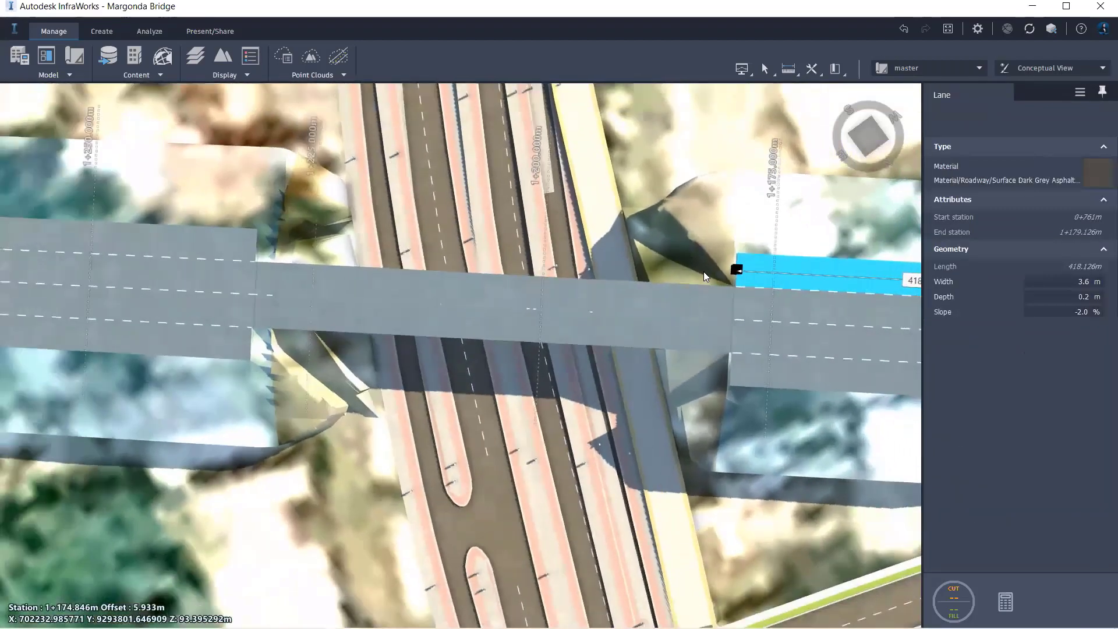
{"action": "scroll", "coordinate": [735, 269], "scroll_direction": "down", "scroll_amount": 1}
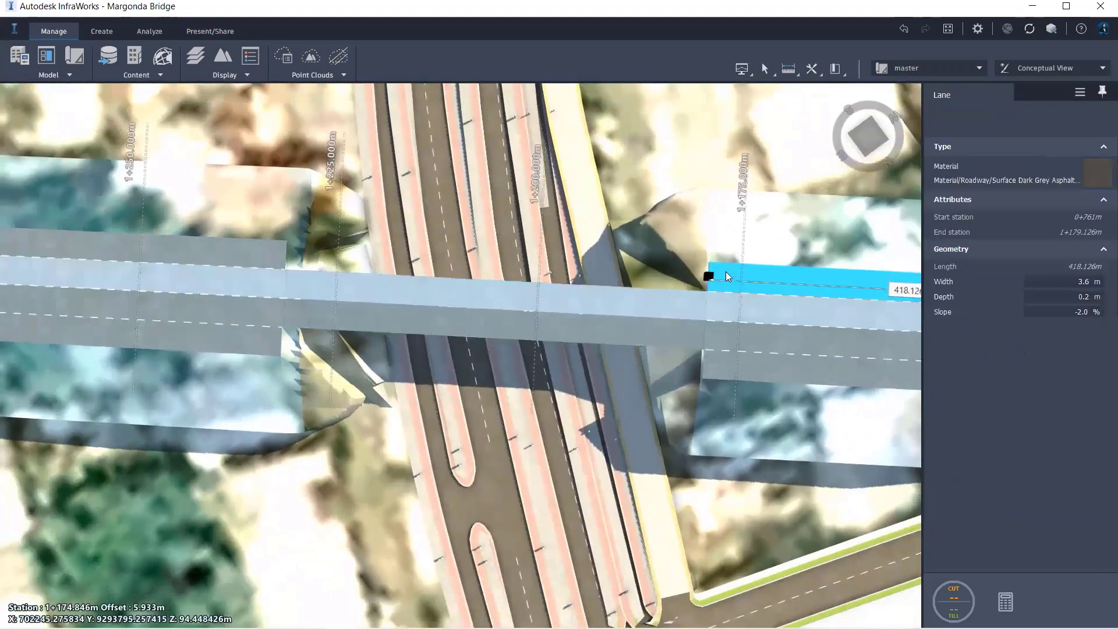
{"action": "right_click", "coordinate": [731, 281]}
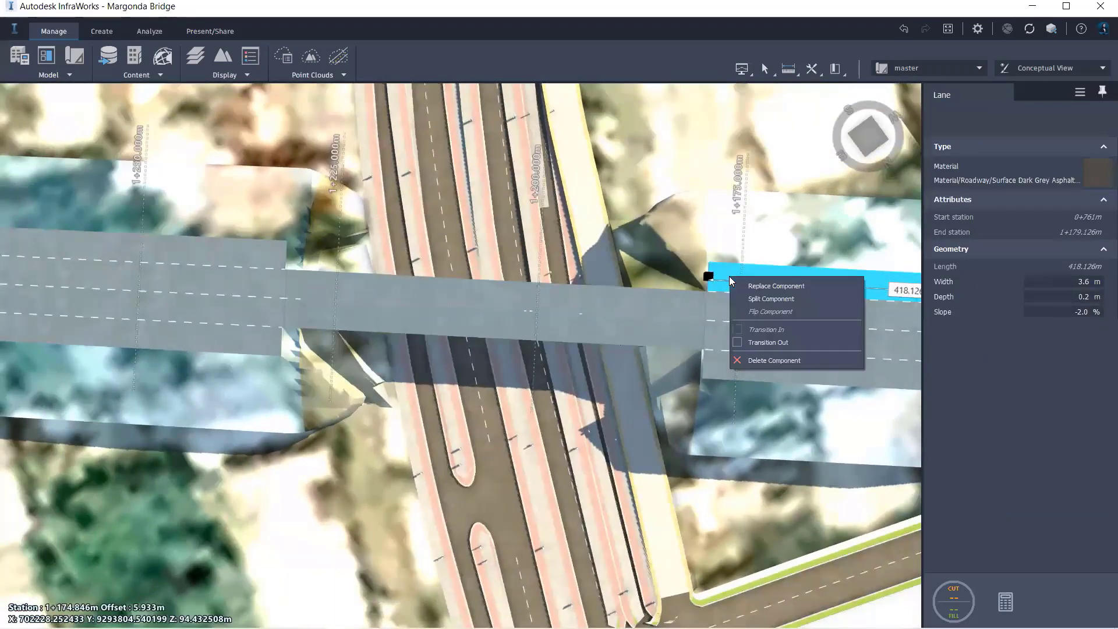
{"action": "left_click", "coordinate": [739, 343]}
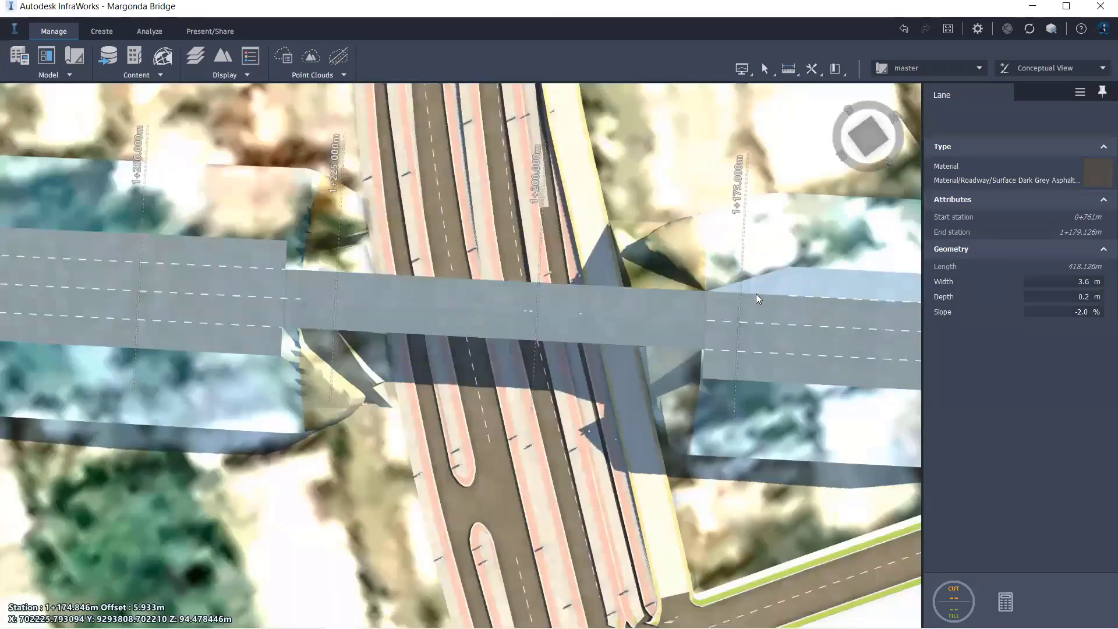
{"action": "left_click", "coordinate": [727, 370]}
{"action": "right_click", "coordinate": [724, 356]}
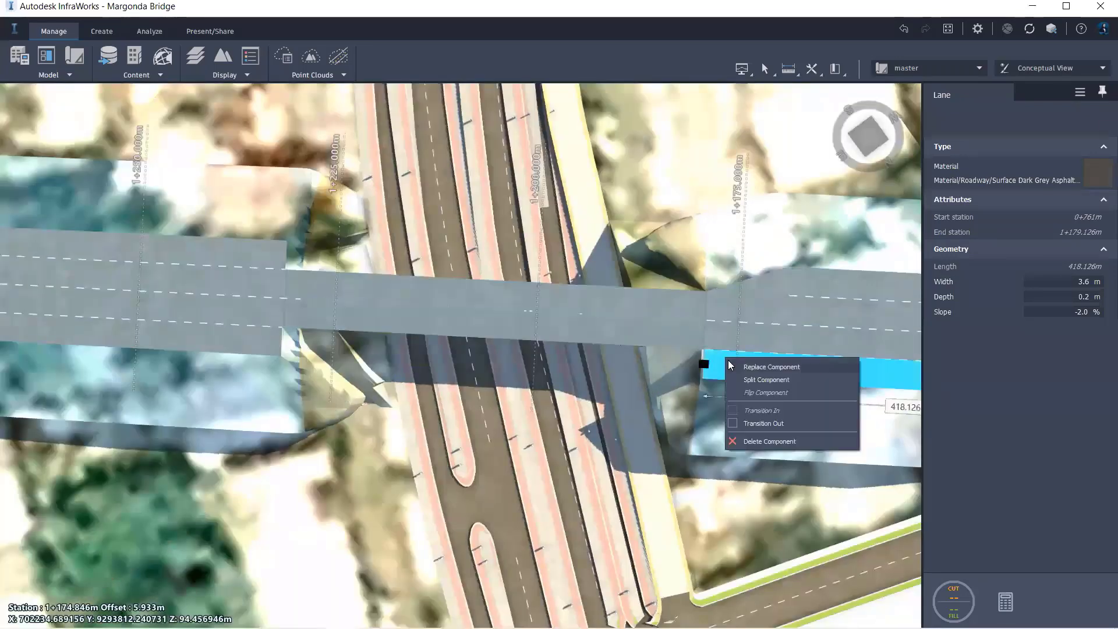
{"action": "left_click", "coordinate": [748, 421]}
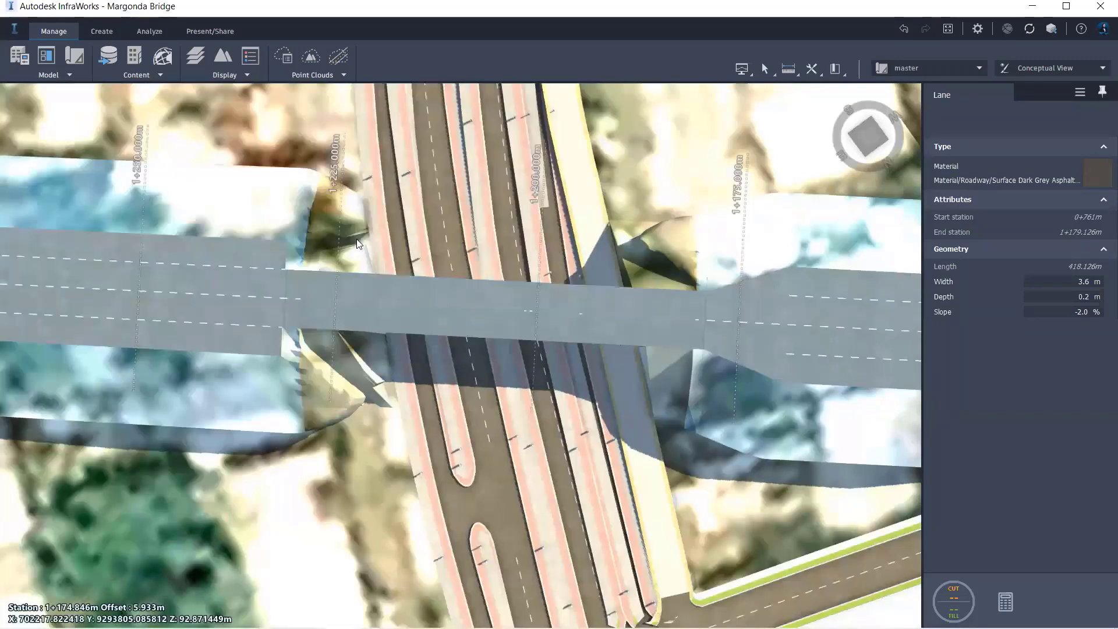
Enable Transition In on both outer lane pieces that start at station 1+231.541, and clear the selection.
{"action": "left_click", "coordinate": [207, 250]}
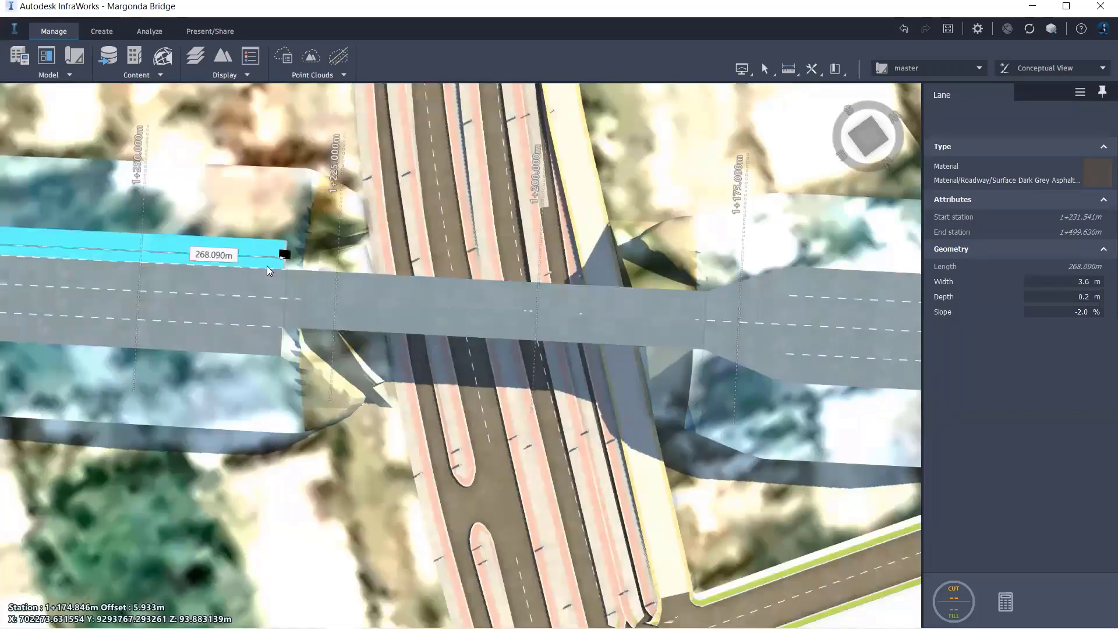
{"action": "right_click", "coordinate": [263, 249]}
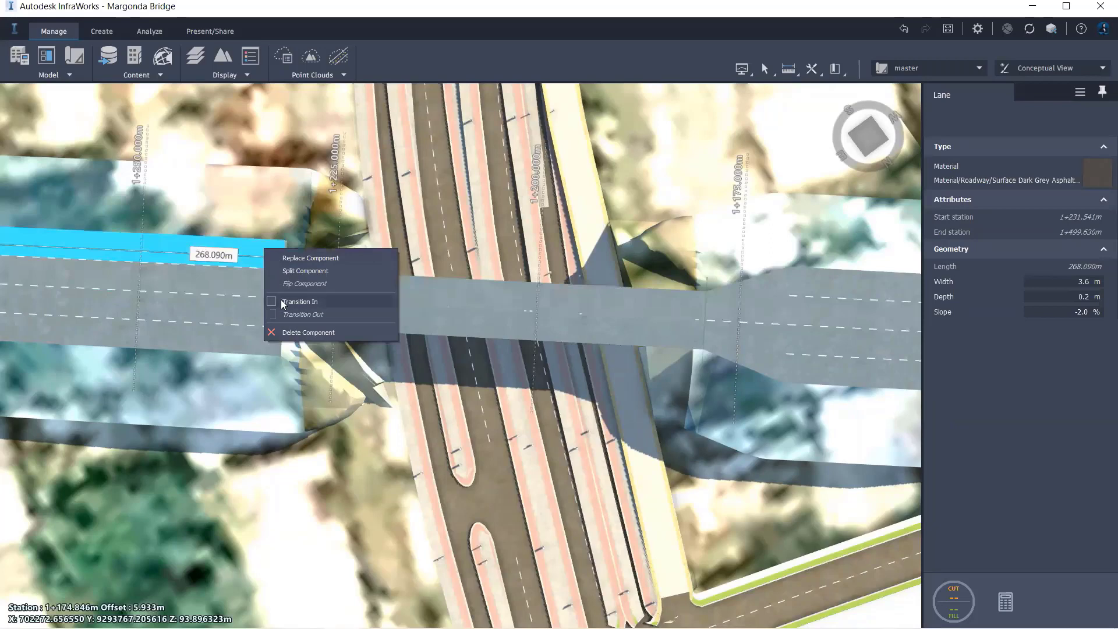
{"action": "left_click", "coordinate": [282, 301]}
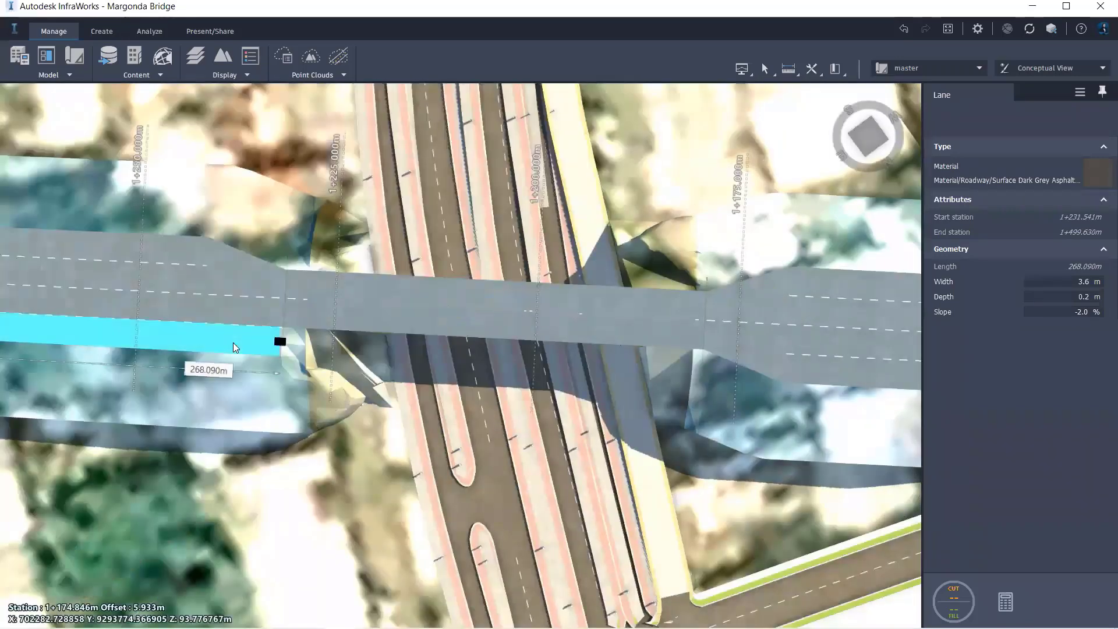
{"action": "right_click", "coordinate": [233, 343]}
{"action": "left_click", "coordinate": [257, 398]}
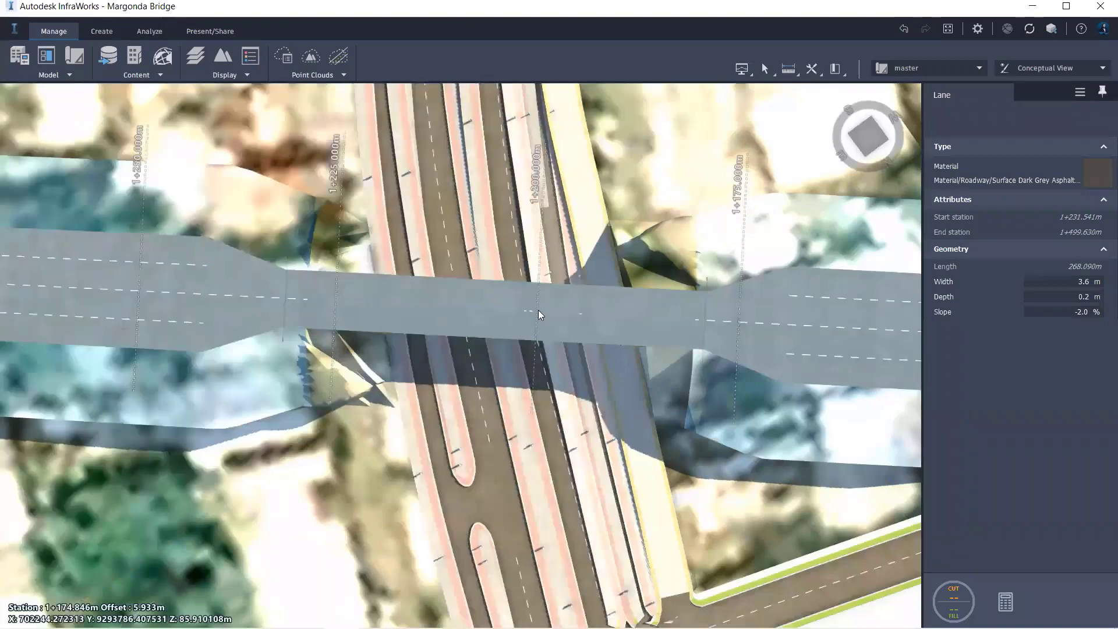
{"action": "middle_click_drag", "start_coordinate": [704, 370], "coordinate": [667, 266]}
{"action": "left_click", "coordinate": [653, 256]}
{"action": "middle_click_drag", "start_coordinate": [747, 287], "coordinate": [672, 254]}
{"action": "key", "text": "Escape"}
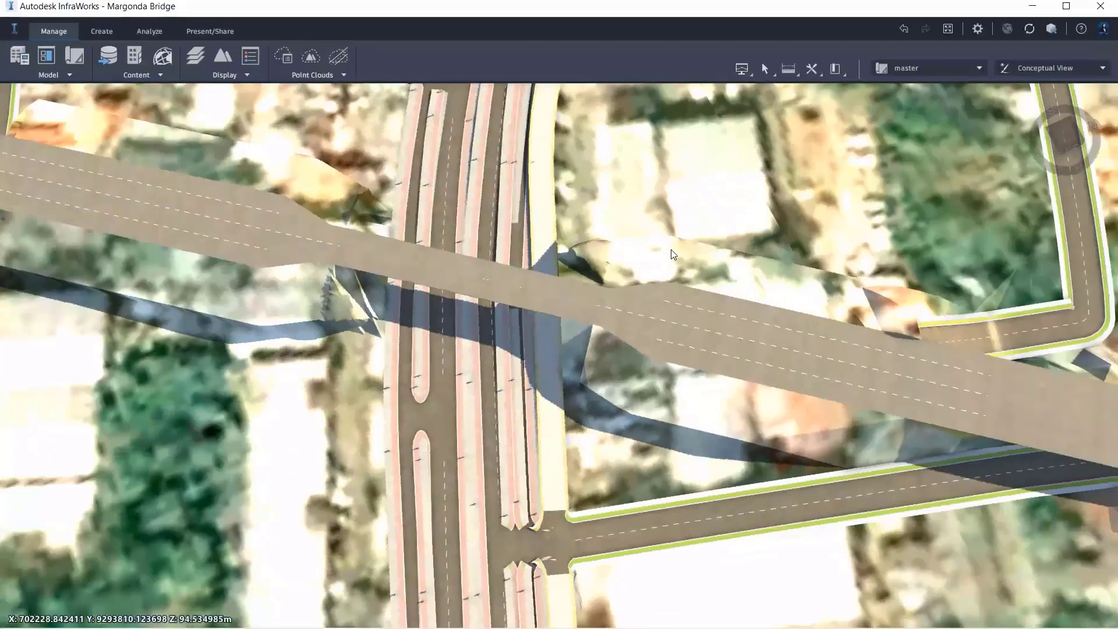
Set the width of one outer lane piece ending at station 1+179.126 to 2 m.
{"action": "left_click", "coordinate": [667, 272]}
{"action": "left_click", "coordinate": [680, 296]}
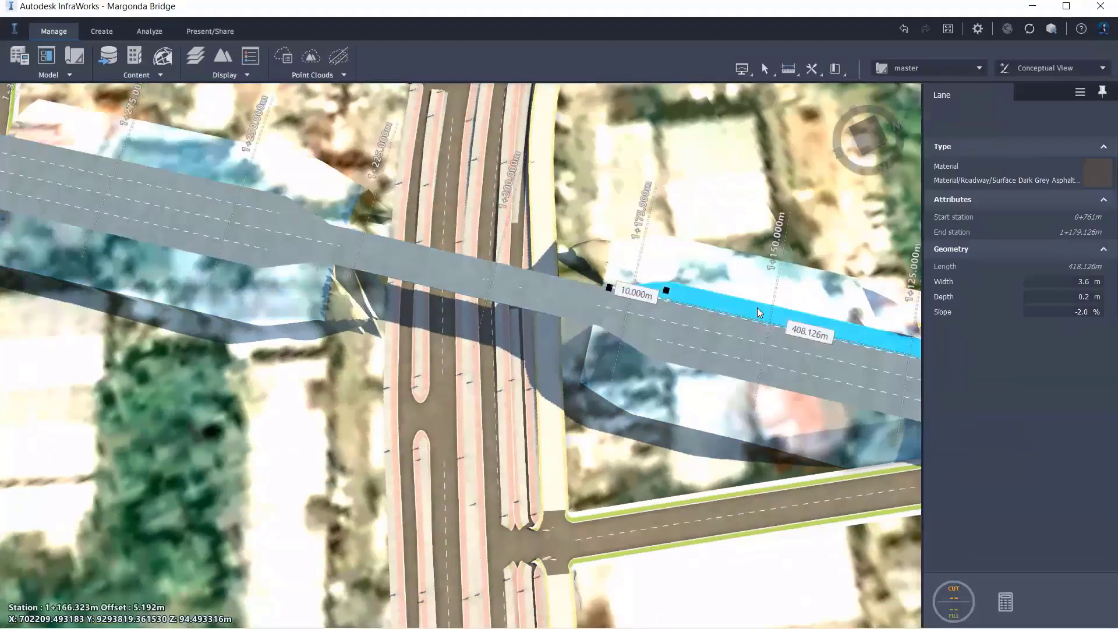
{"action": "left_click", "coordinate": [1048, 282]}
{"action": "type", "text": "2"}
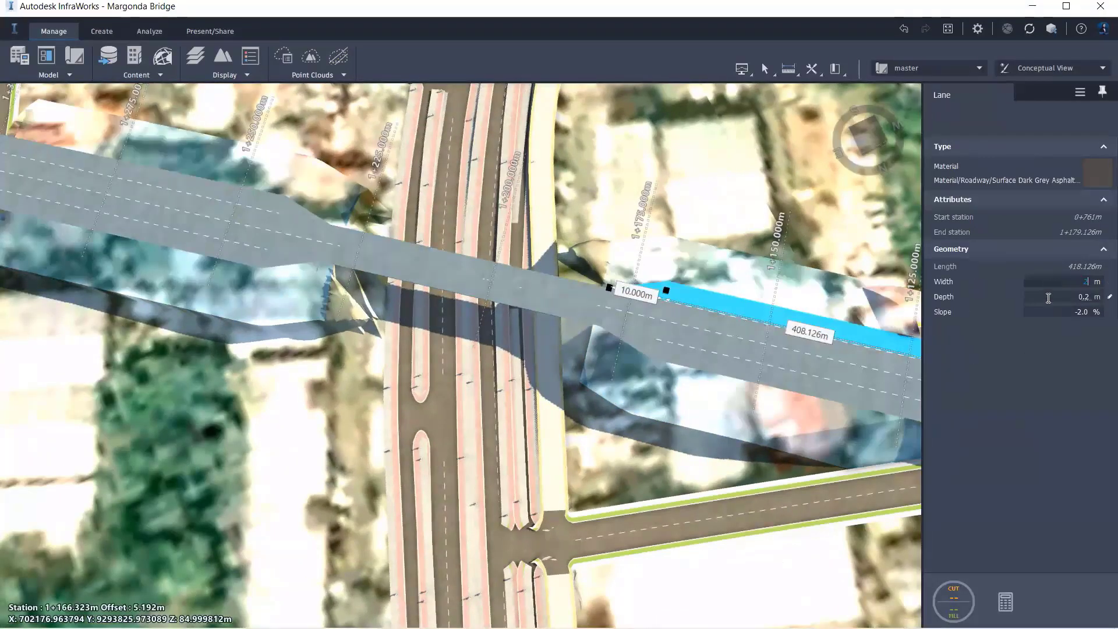
{"action": "key", "text": "Return"}
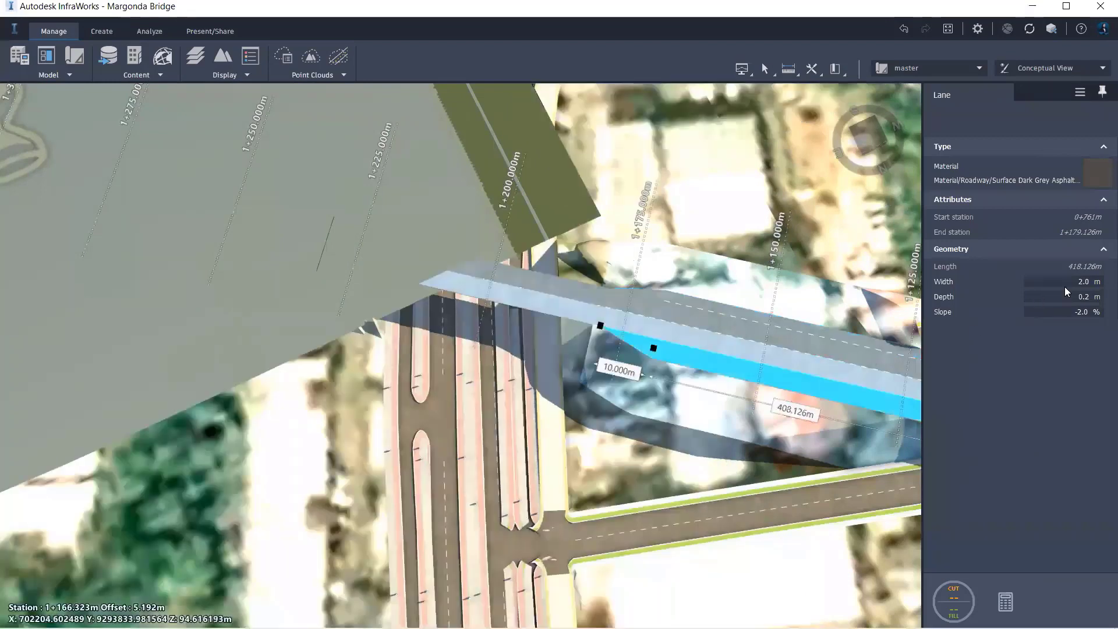
Set the width of the remaining outer lane piece ending at station 1+179.126 and both pieces starting at 1+231.541 to 2 m.
{"action": "left_click", "coordinate": [1065, 285]}
{"action": "type", "text": "3.6"}
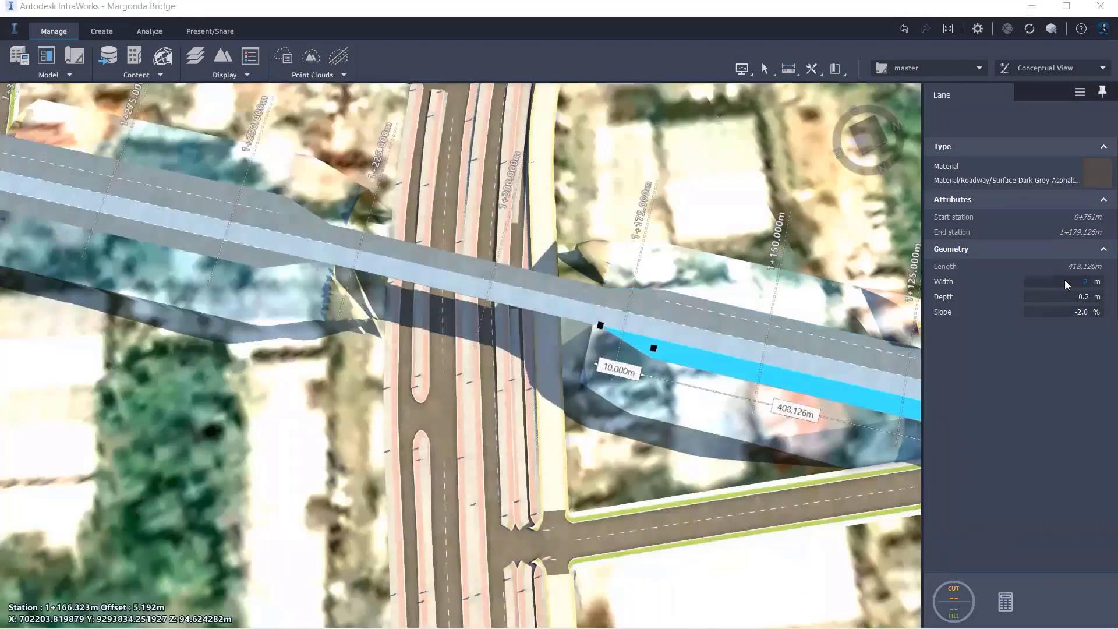
{"action": "key", "text": "Return"}
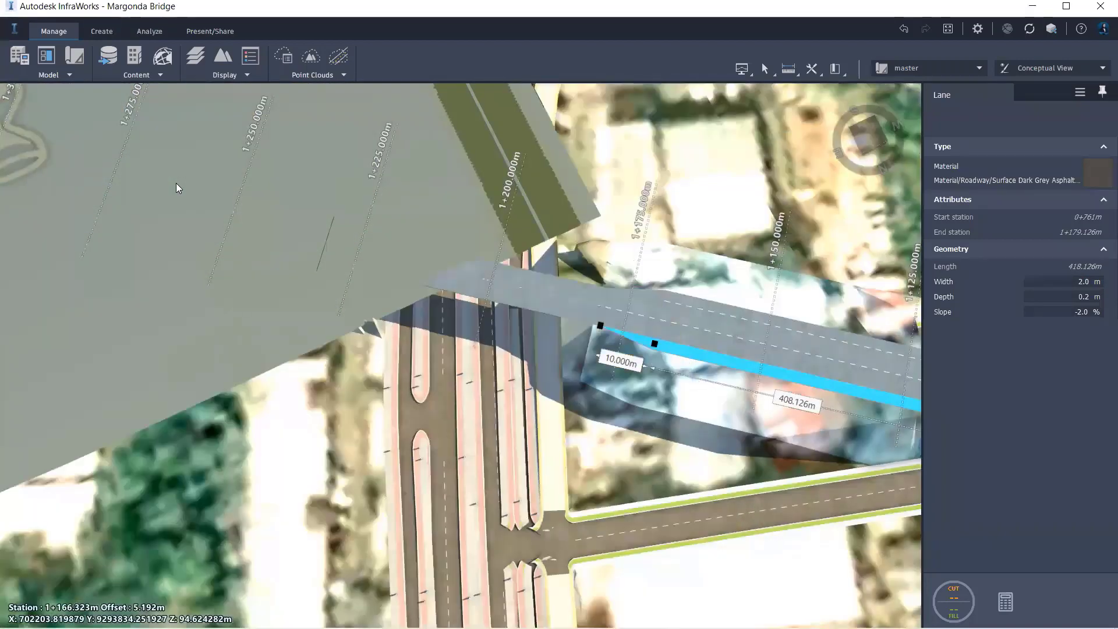
{"action": "left_click", "coordinate": [180, 185]}
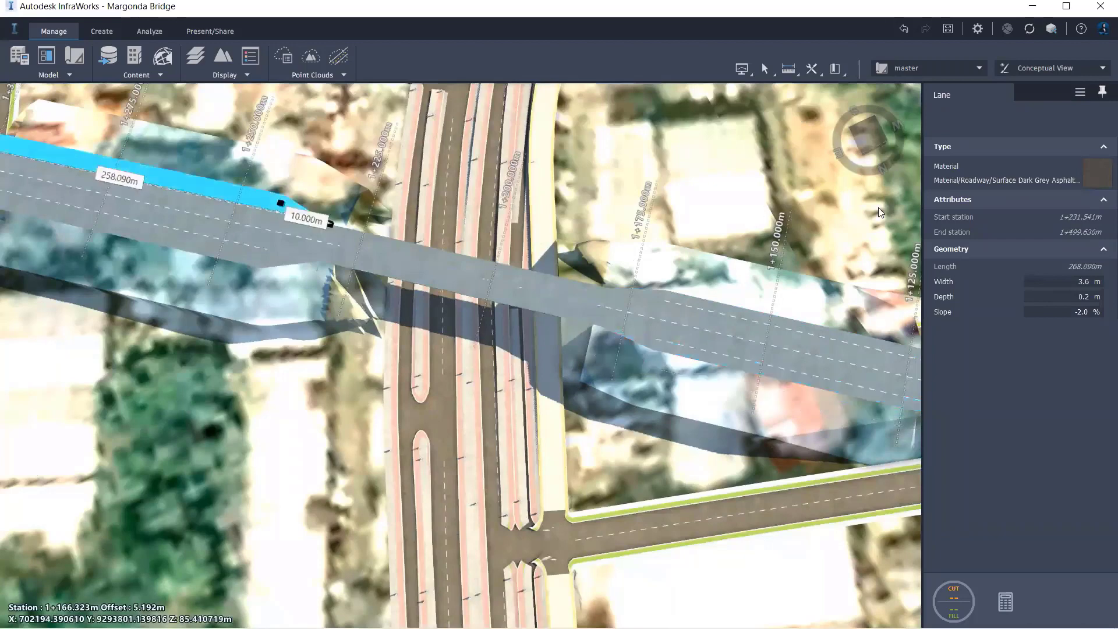
{"action": "left_click", "coordinate": [1037, 286]}
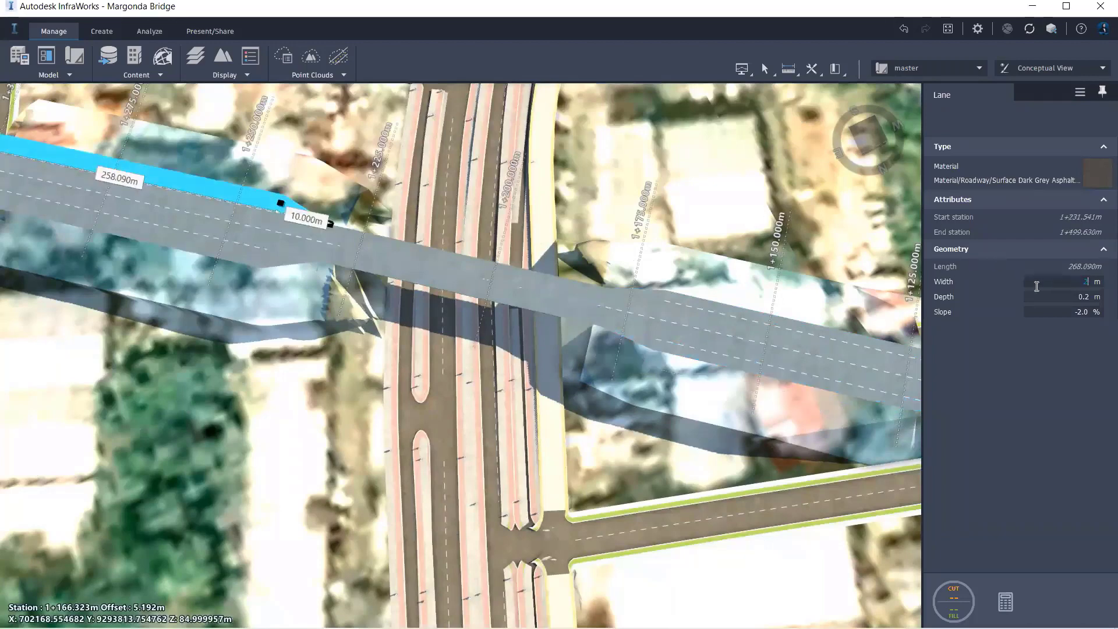
{"action": "key", "text": "Return"}
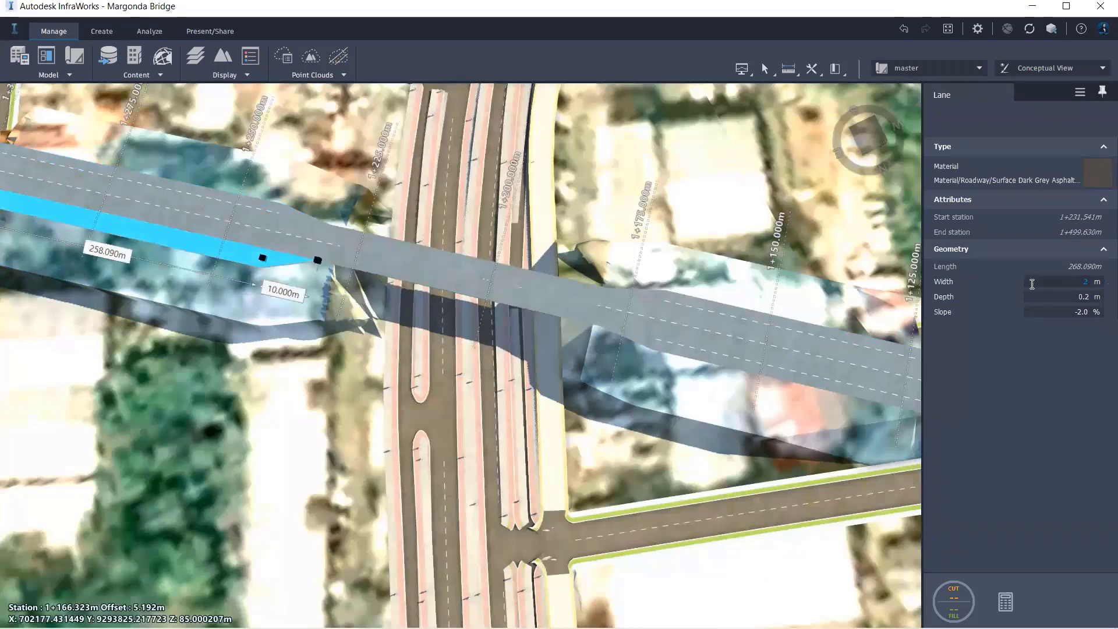
{"action": "key", "text": "Return"}
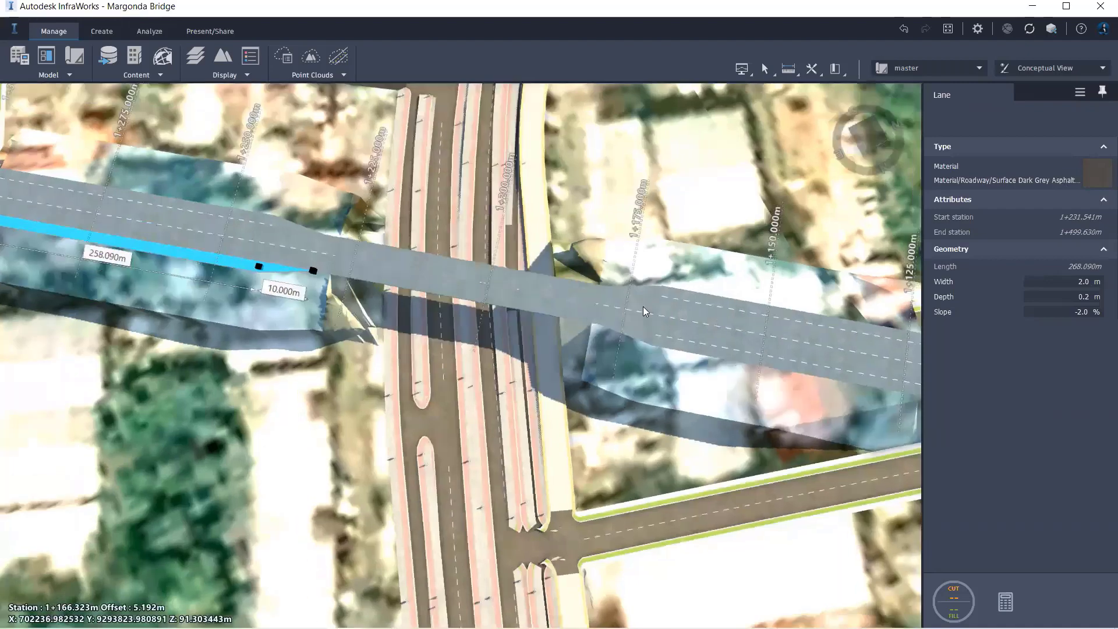
Insert a Sidewalk component along one outer edge of the Margon Bridge road near station 1+268.
{"action": "left_click_drag", "start_coordinate": [643, 306], "coordinate": [678, 269], "text": "shift"}
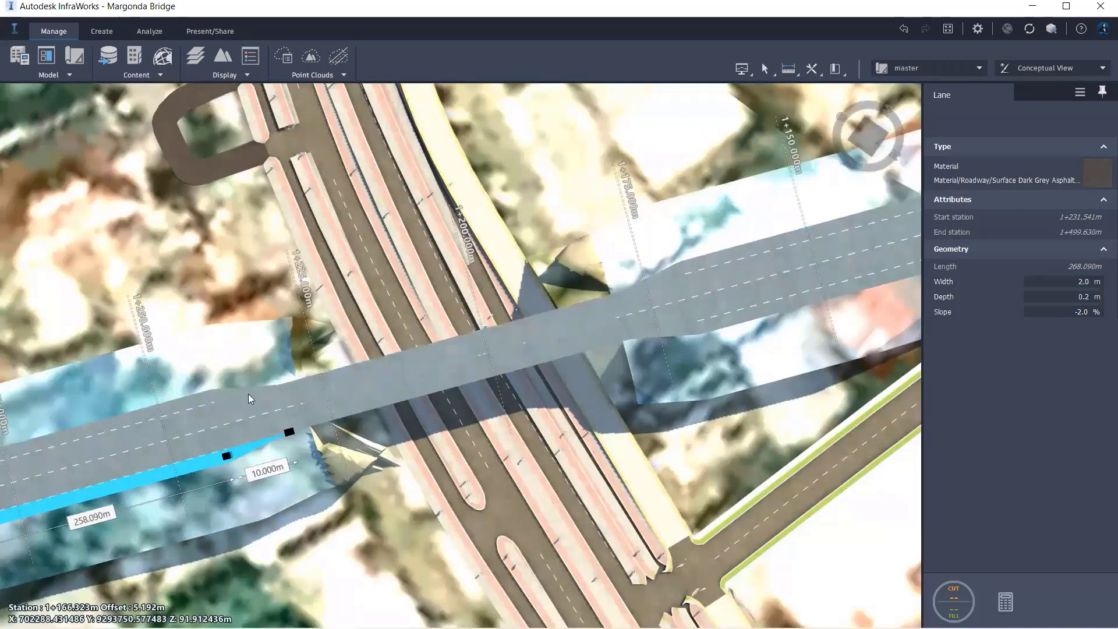
{"action": "left_click", "coordinate": [487, 329]}
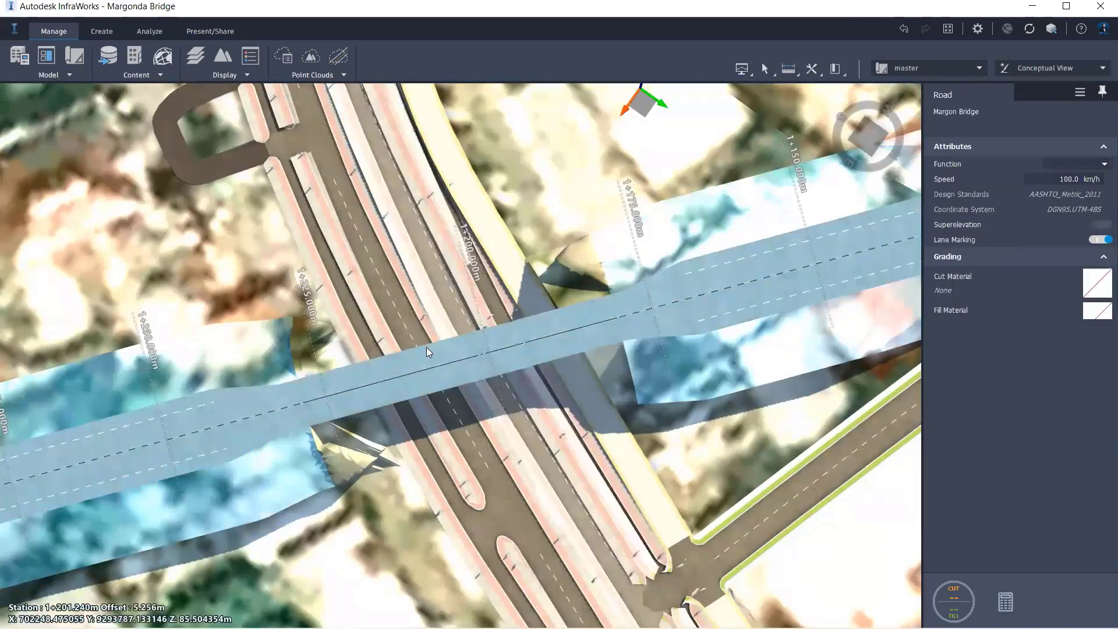
{"action": "left_click_drag", "start_coordinate": [512, 412], "coordinate": [538, 336], "text": "shift"}
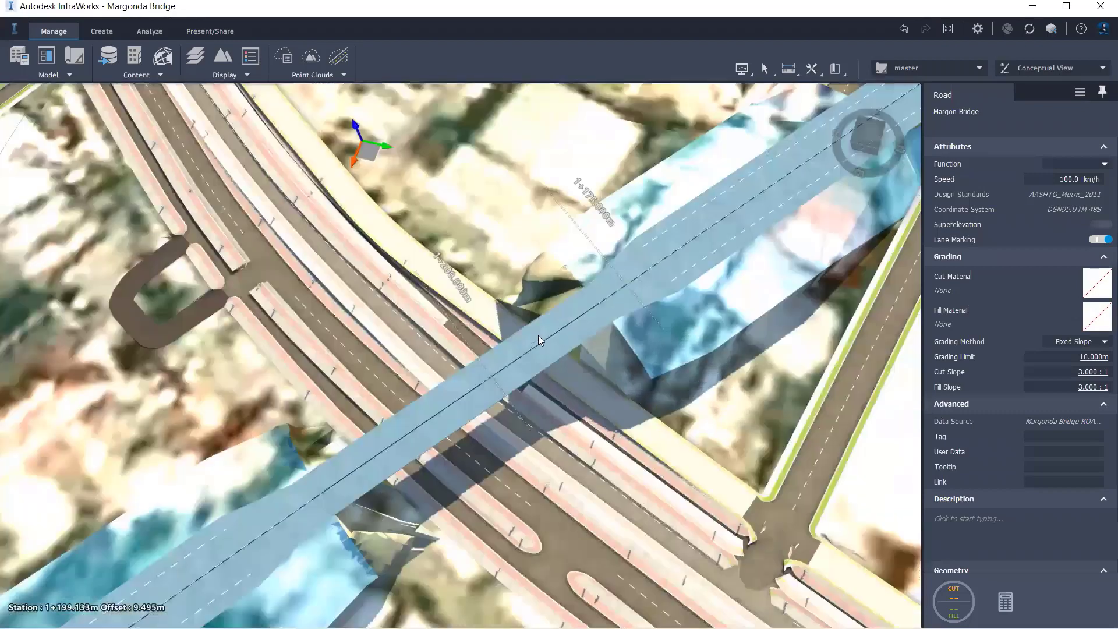
{"action": "right_click", "coordinate": [540, 339]}
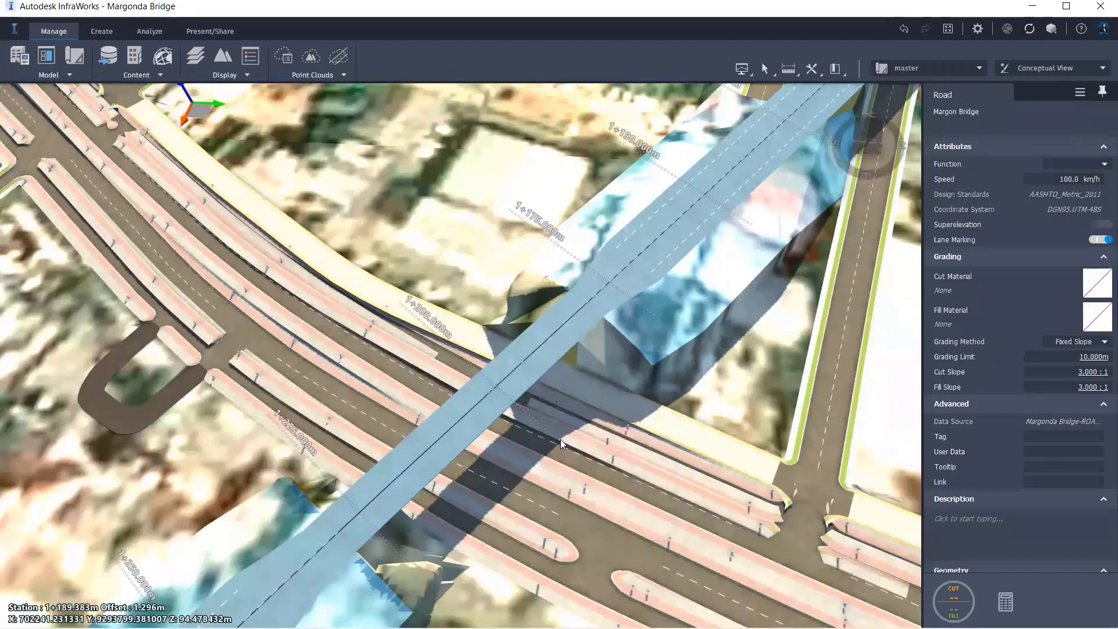
{"action": "left_click_drag", "start_coordinate": [456, 314], "coordinate": [269, 127]}
{"action": "scroll", "coordinate": [195, 285], "scroll_direction": "down", "scroll_amount": 1}
{"action": "scroll", "coordinate": [194, 285], "scroll_direction": "down", "scroll_amount": 10}
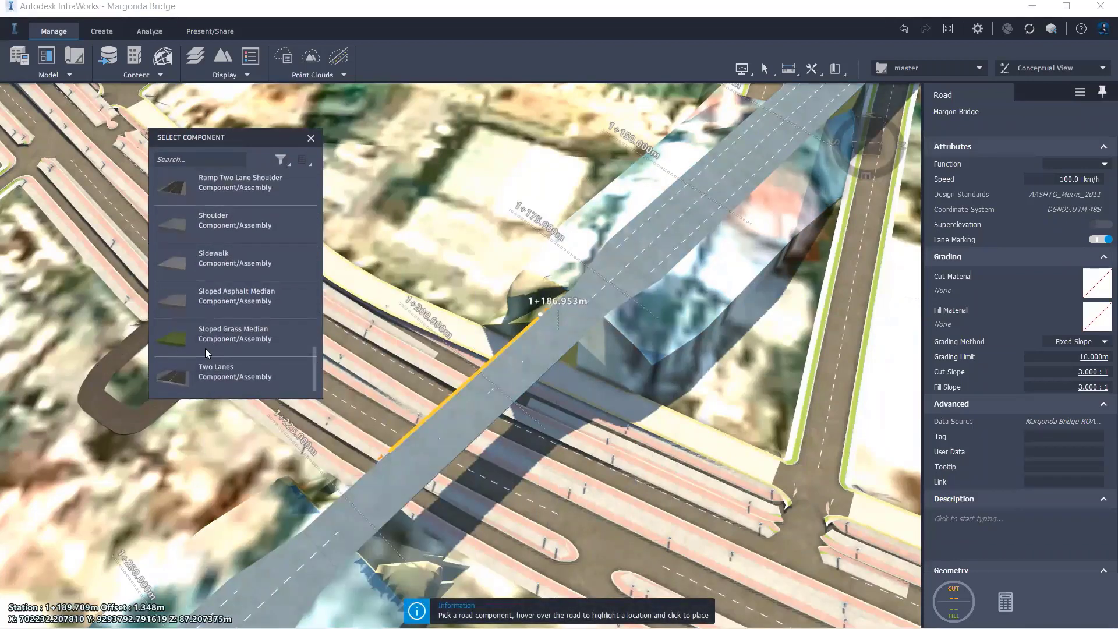
{"action": "left_click", "coordinate": [203, 257]}
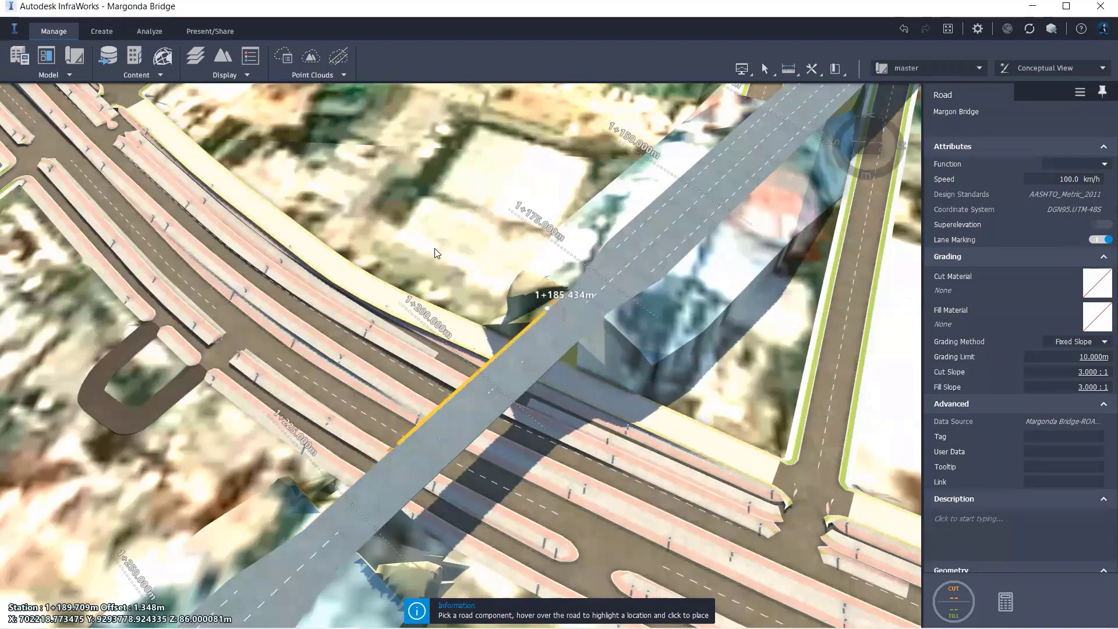
{"action": "scroll", "coordinate": [424, 284], "scroll_direction": "down", "scroll_amount": 2}
{"action": "scroll", "coordinate": [424, 284], "scroll_direction": "down", "scroll_amount": 3}
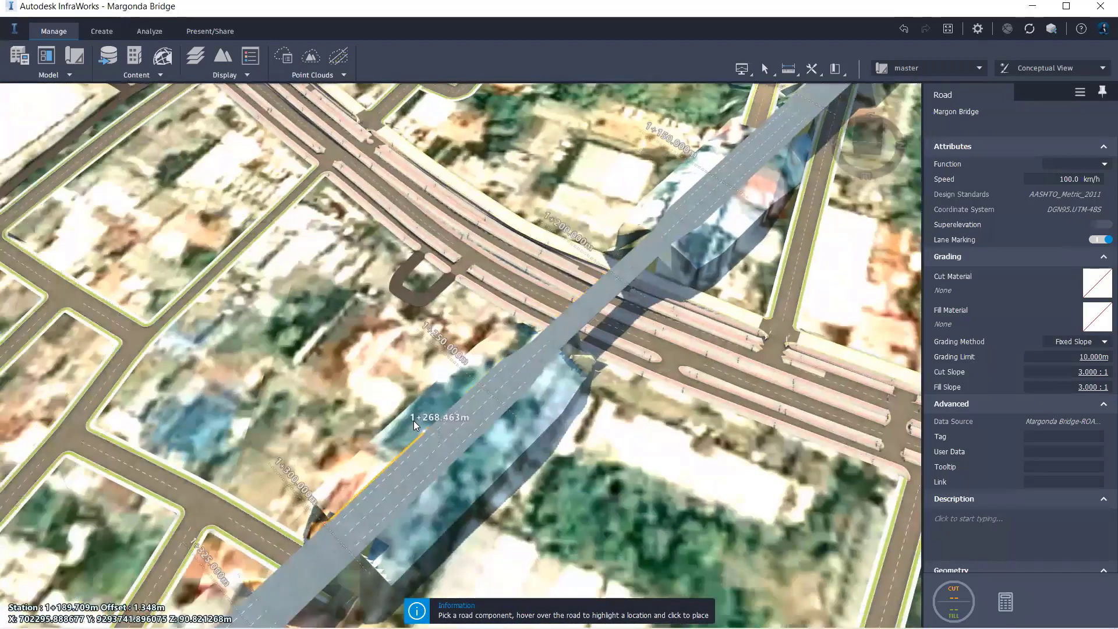
{"action": "left_click", "coordinate": [414, 421]}
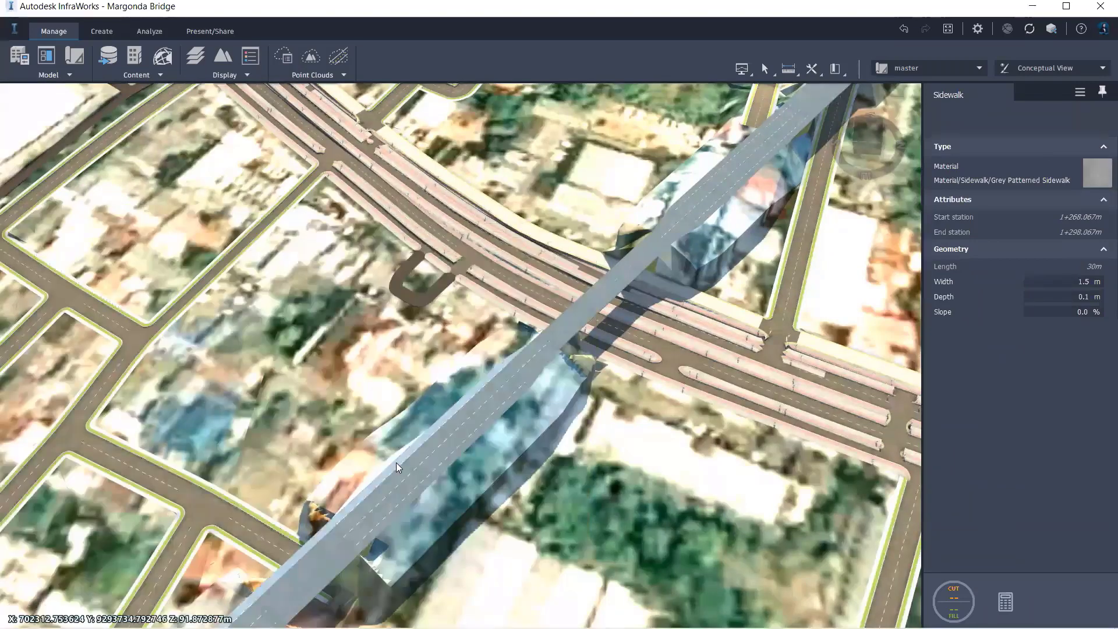
Extend the sidewalk along the whole bridge road by aligning its ends to the start of road and end of road.
{"action": "scroll", "coordinate": [396, 463], "scroll_direction": "up", "scroll_amount": 5}
{"action": "scroll", "coordinate": [431, 415], "scroll_direction": "up", "scroll_amount": 5}
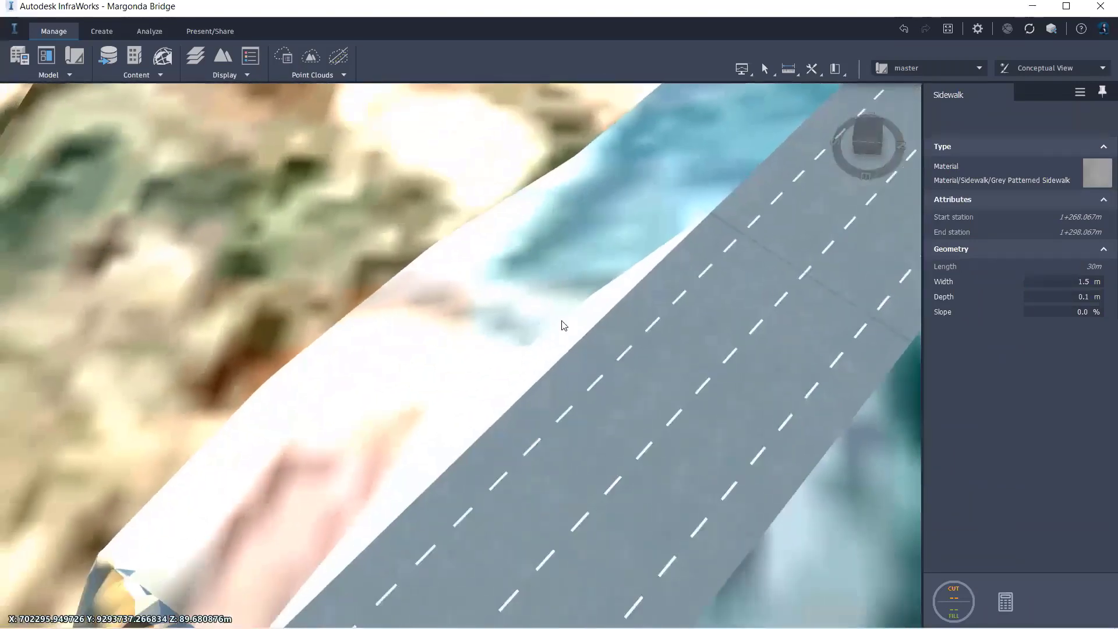
{"action": "scroll", "coordinate": [406, 286], "scroll_direction": "down", "scroll_amount": 5}
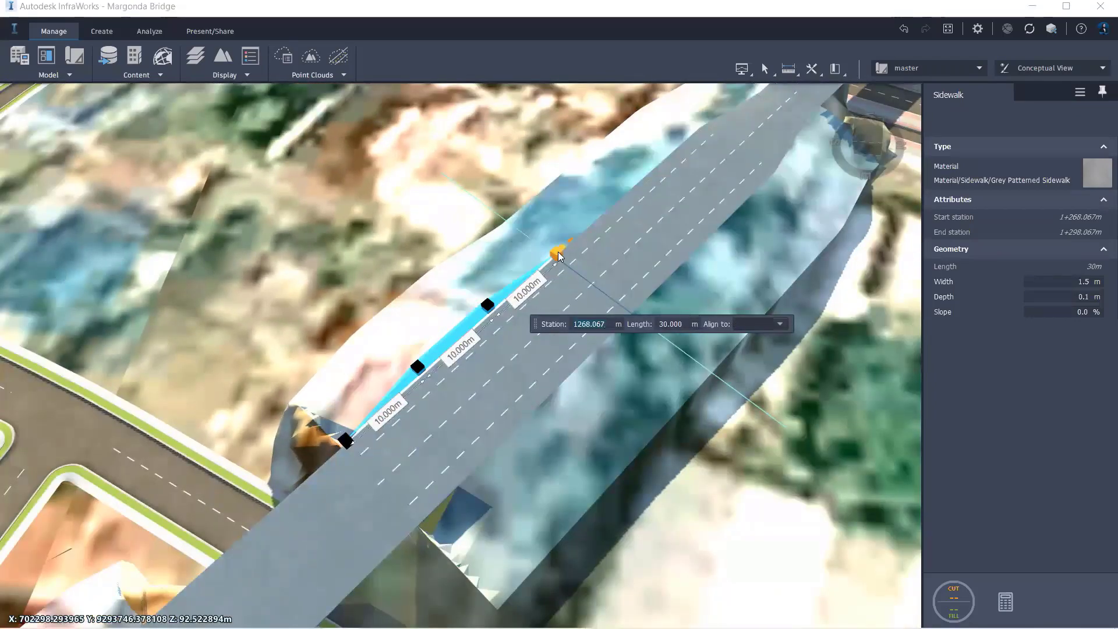
{"action": "left_click", "coordinate": [780, 324]}
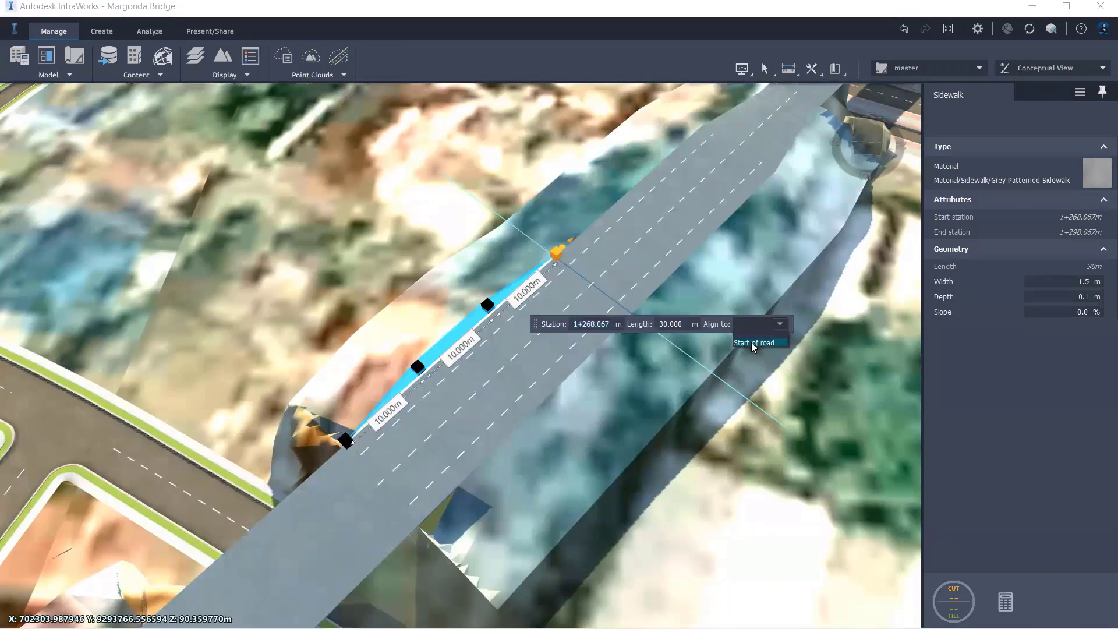
{"action": "left_click", "coordinate": [752, 343]}
{"action": "left_click", "coordinate": [344, 441]}
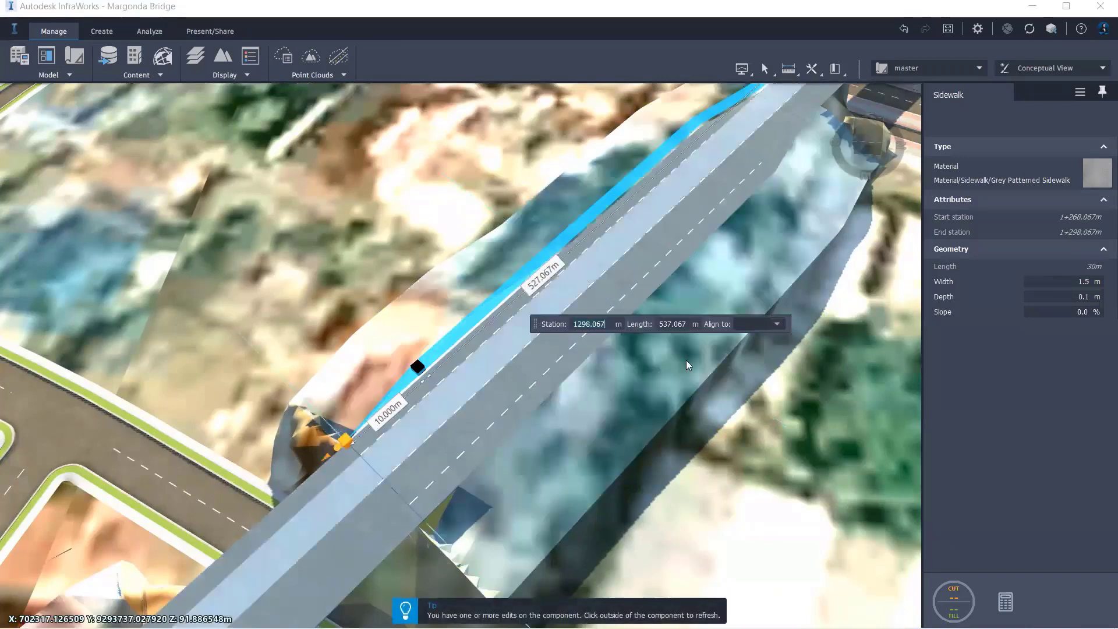
{"action": "left_click", "coordinate": [780, 324]}
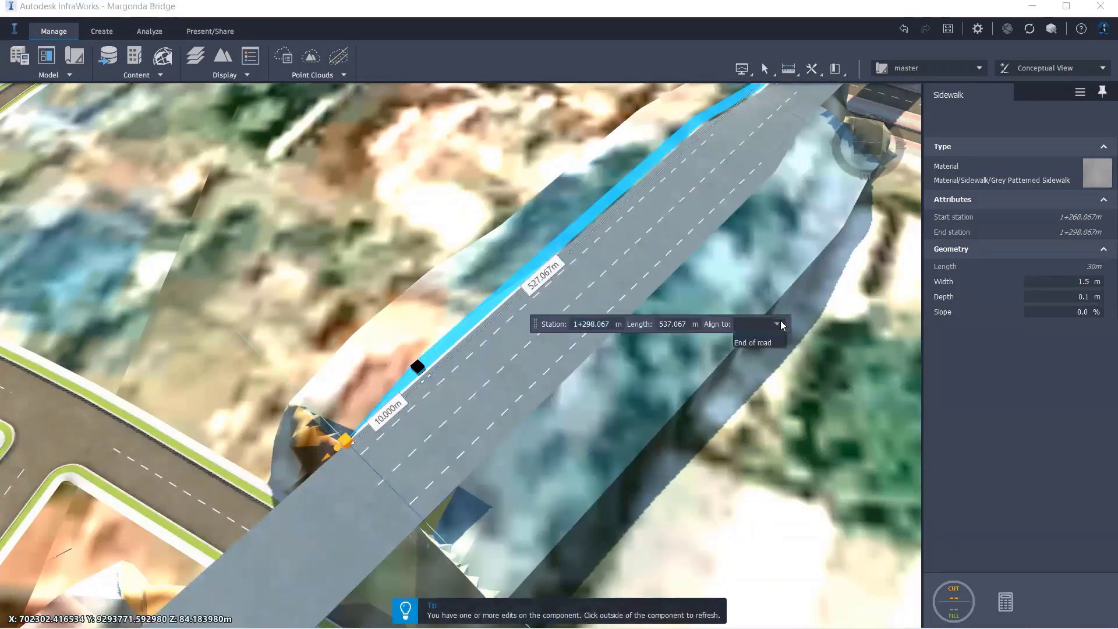
{"action": "left_click", "coordinate": [758, 344]}
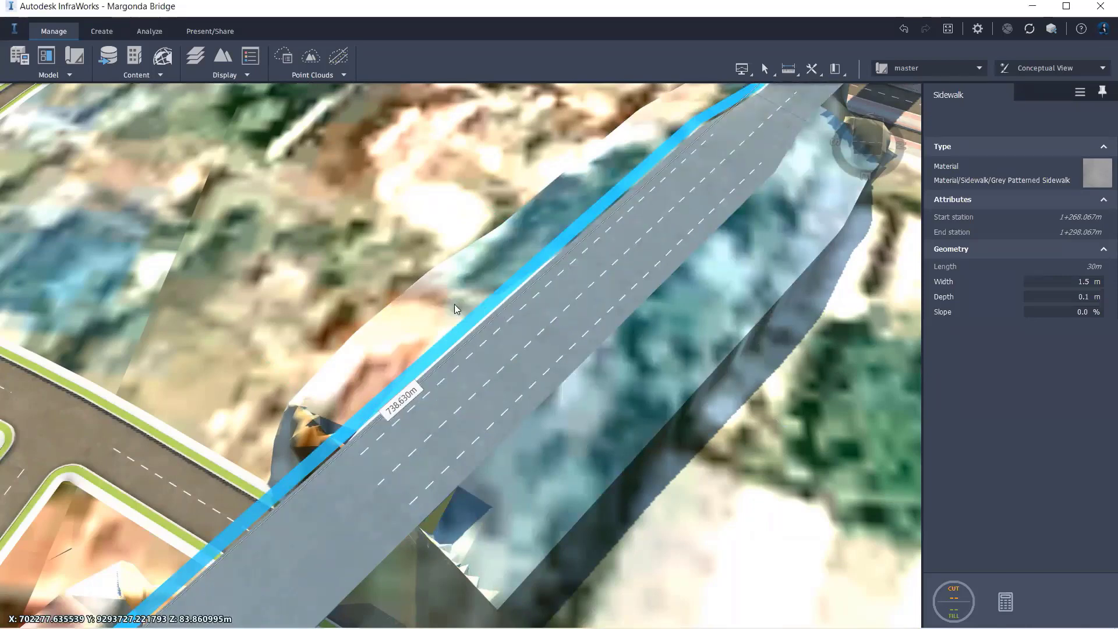
{"action": "double_click", "coordinate": [429, 340]}
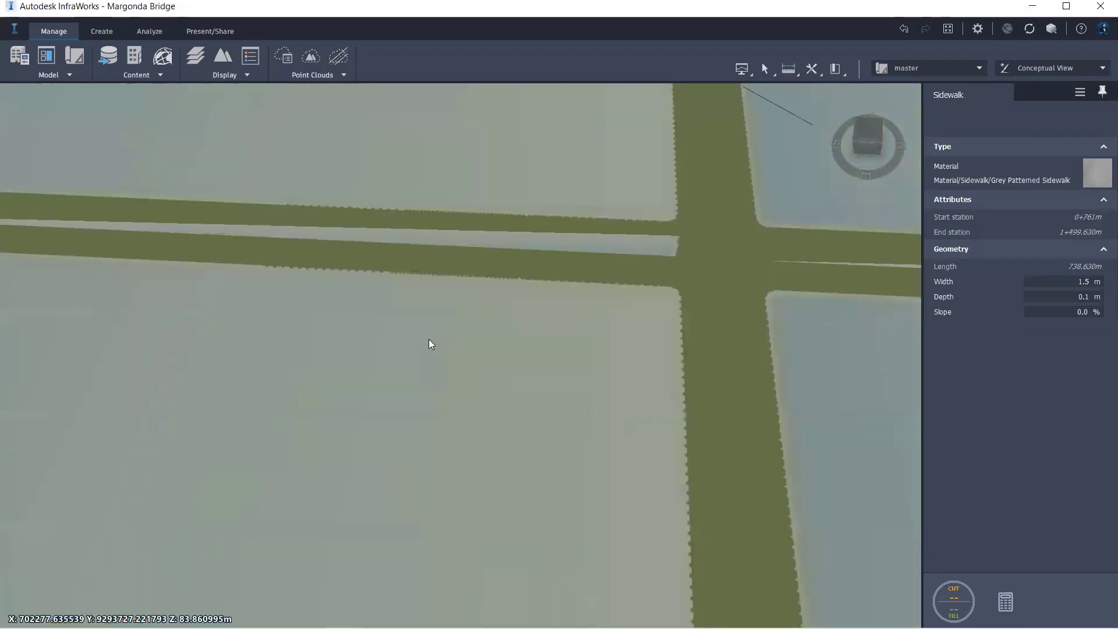
Split the sidewalk at station 1+179.126 and delete its piece between the start of the road and that station.
{"action": "scroll", "coordinate": [578, 322], "scroll_direction": "down", "scroll_amount": 5}
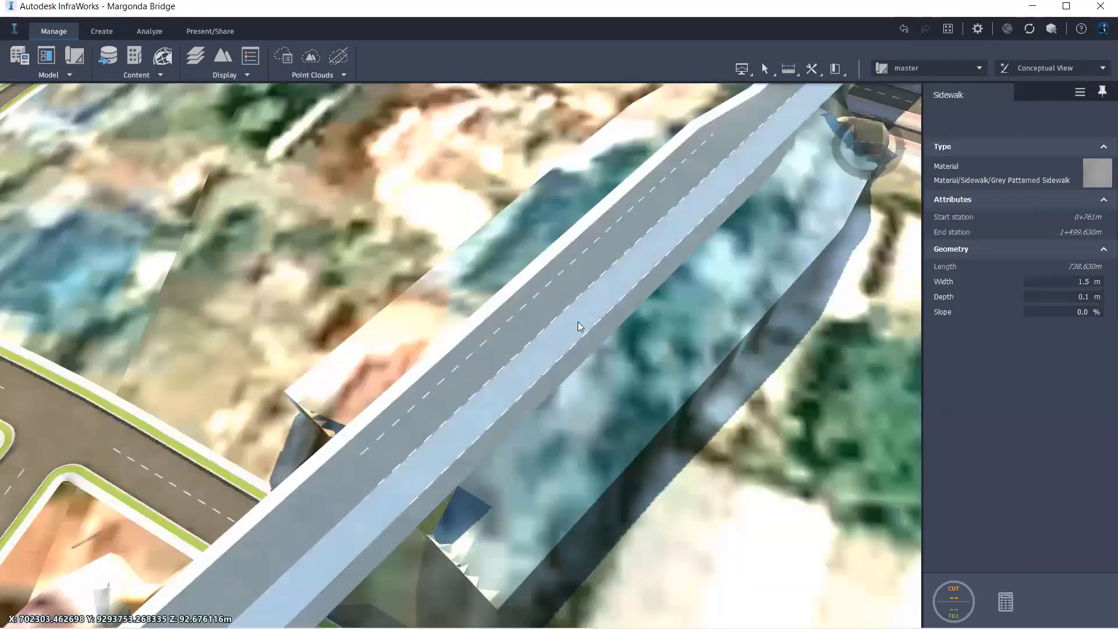
{"action": "middle_click_drag", "start_coordinate": [522, 419], "coordinate": [622, 290]}
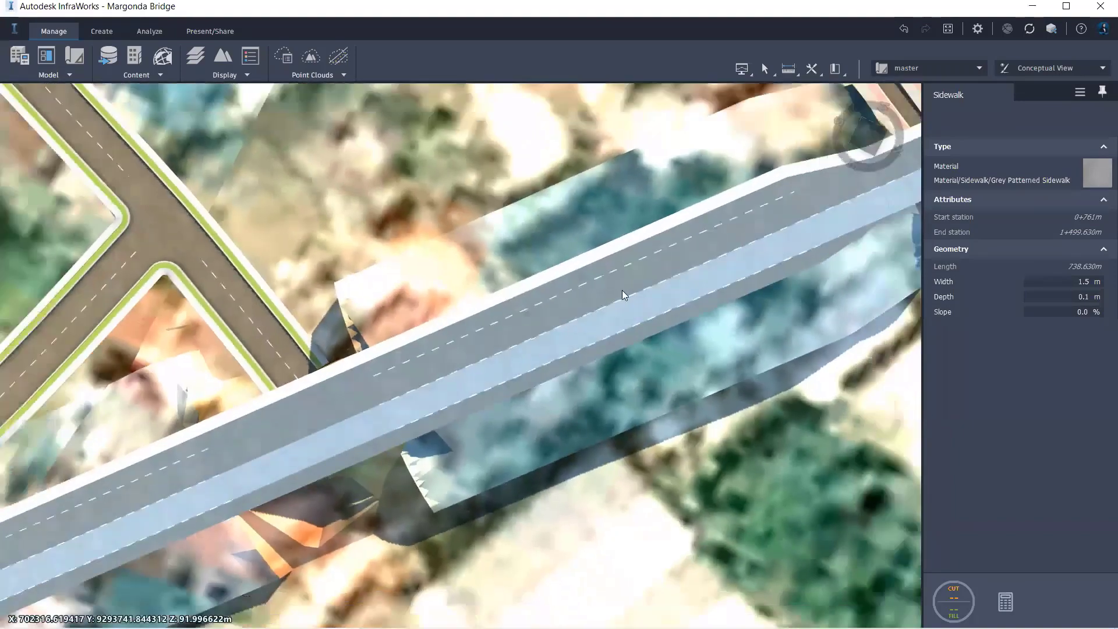
{"action": "scroll", "coordinate": [622, 290], "scroll_direction": "down", "scroll_amount": 5}
{"action": "scroll", "coordinate": [522, 394], "scroll_direction": "up", "scroll_amount": 5}
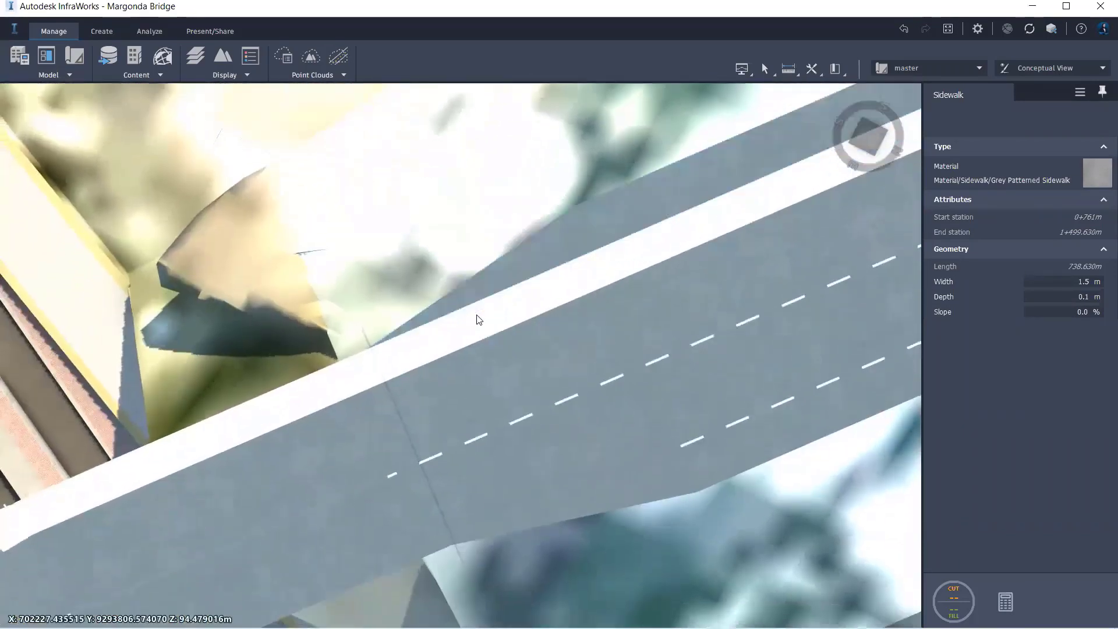
{"action": "right_click", "coordinate": [476, 319]}
{"action": "left_click", "coordinate": [489, 334]}
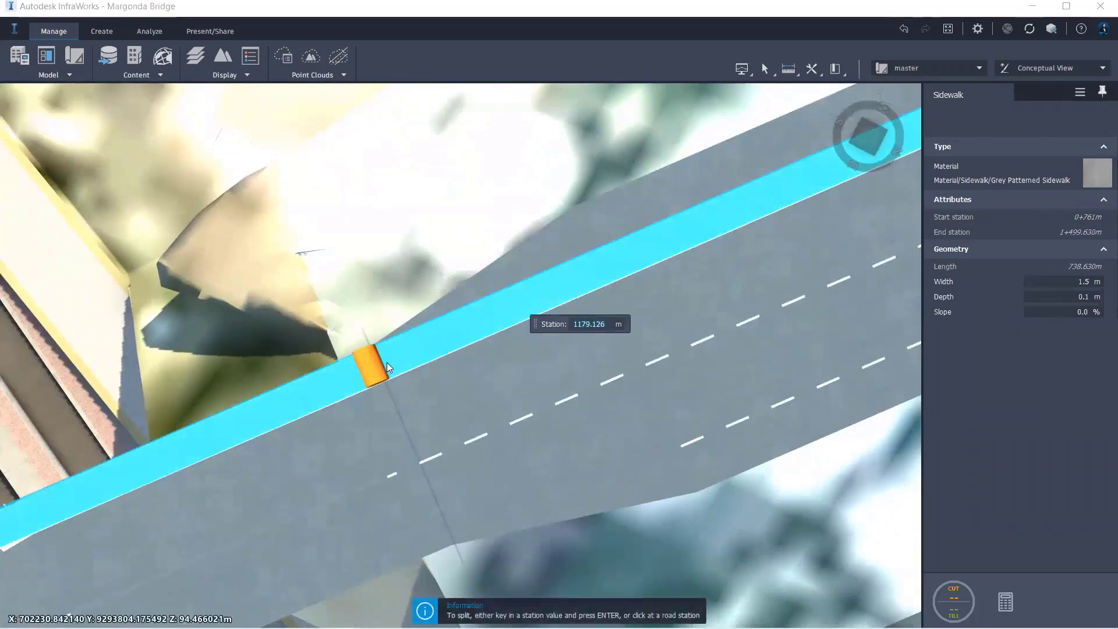
{"action": "left_click", "coordinate": [387, 364]}
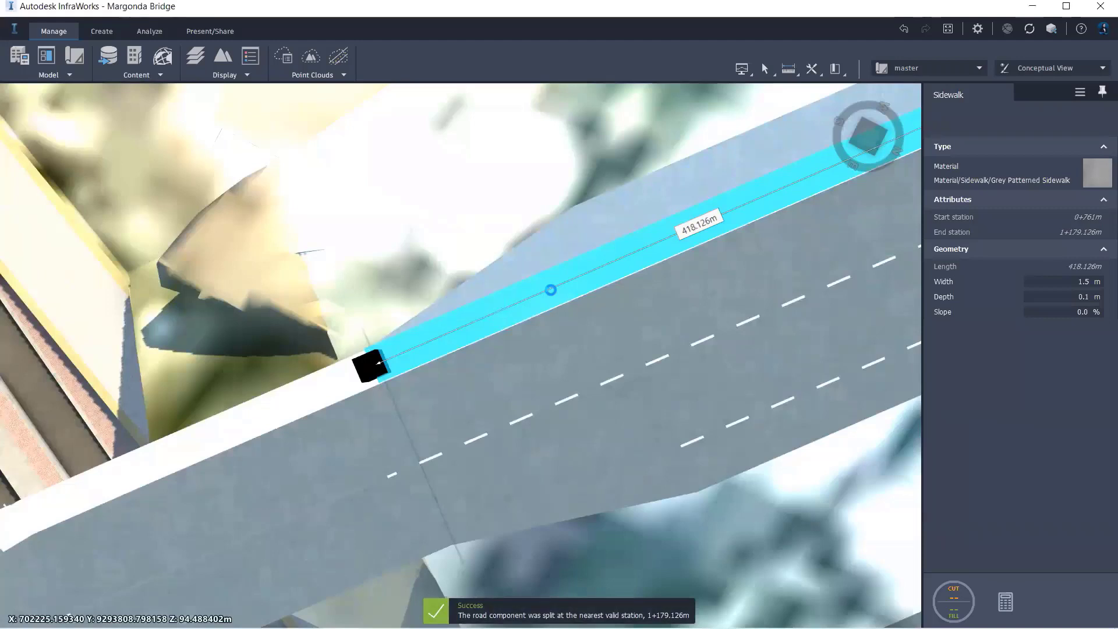
{"action": "left_click", "coordinate": [551, 290]}
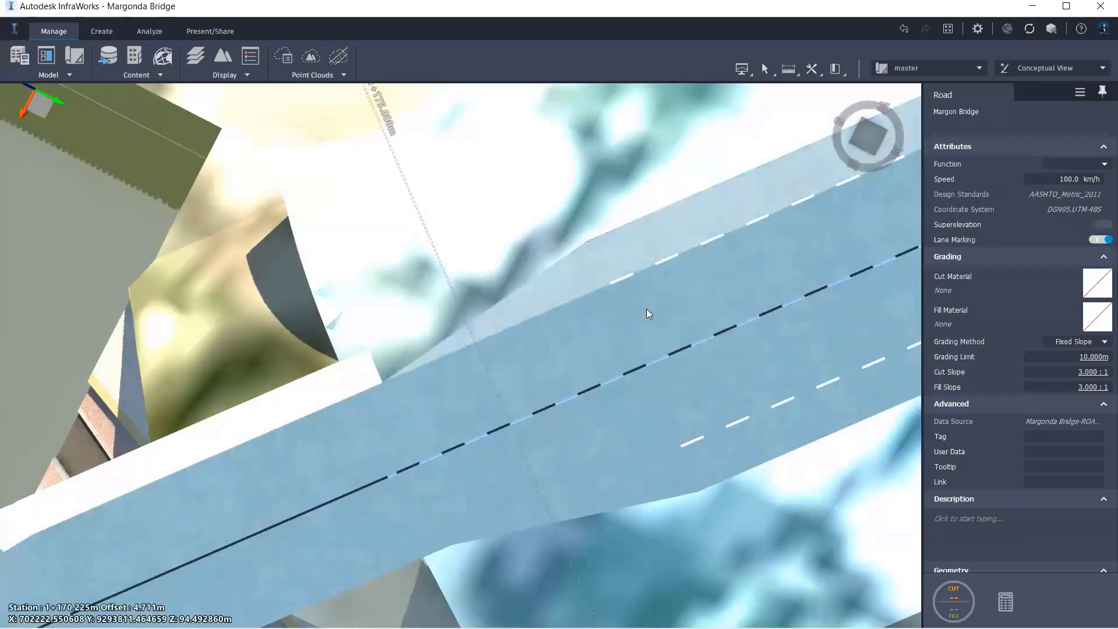
Insert a new Sidewalk component outside the outer lane, from about station 1+141.752 to 1+171.752.
{"action": "middle_click_drag", "start_coordinate": [647, 313], "coordinate": [570, 341]}
{"action": "right_click", "coordinate": [573, 344]}
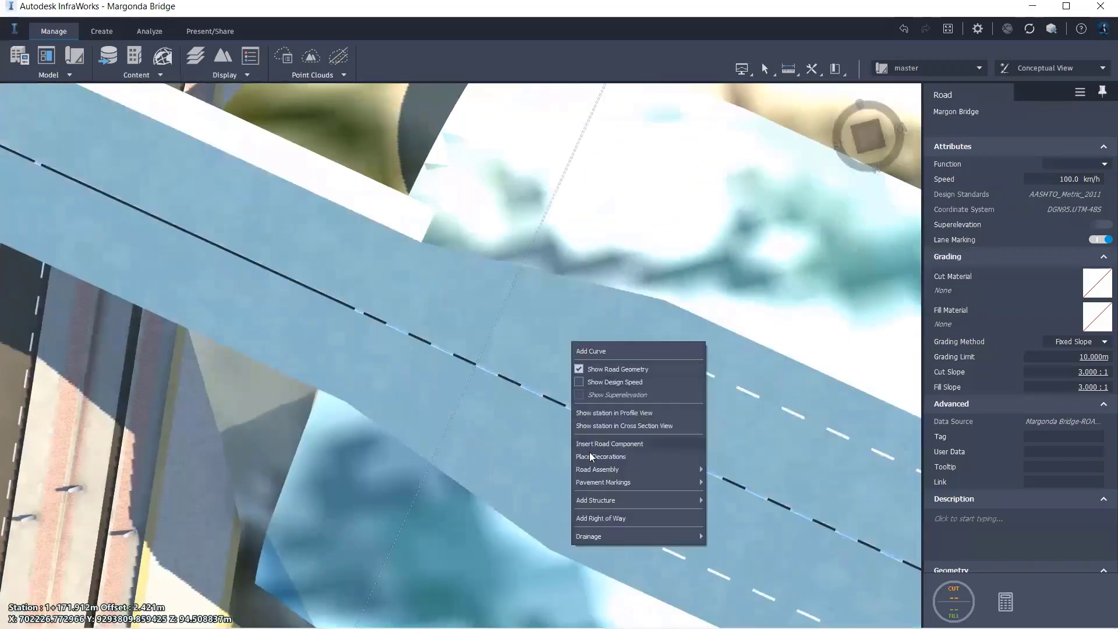
{"action": "left_click", "coordinate": [591, 445]}
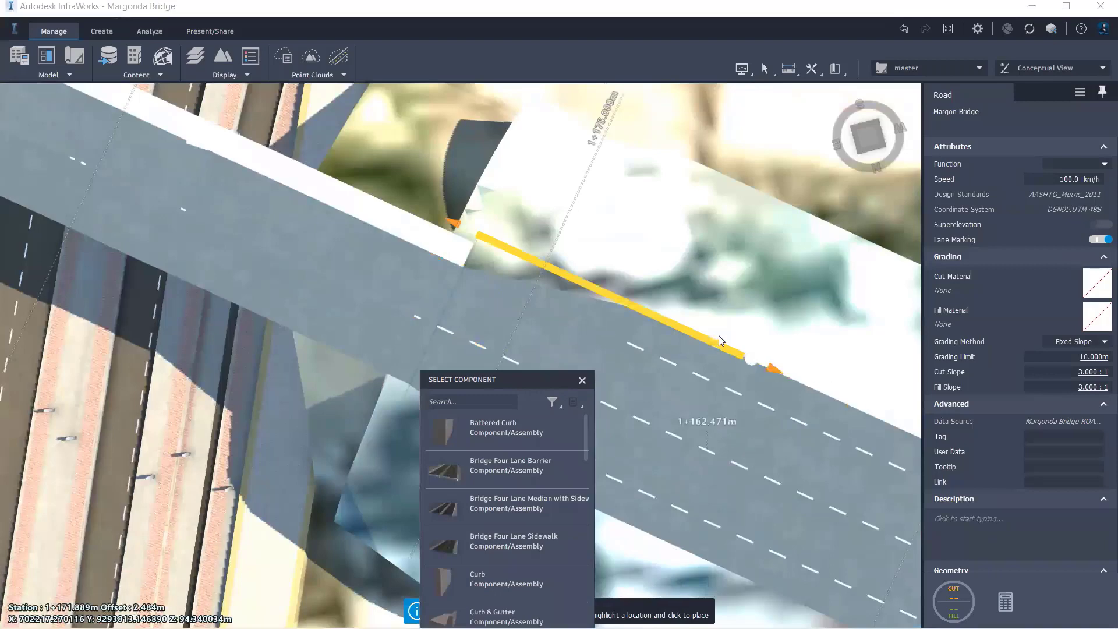
{"action": "middle_click_drag", "start_coordinate": [716, 345], "coordinate": [862, 274]}
{"action": "left_click", "coordinate": [891, 295]}
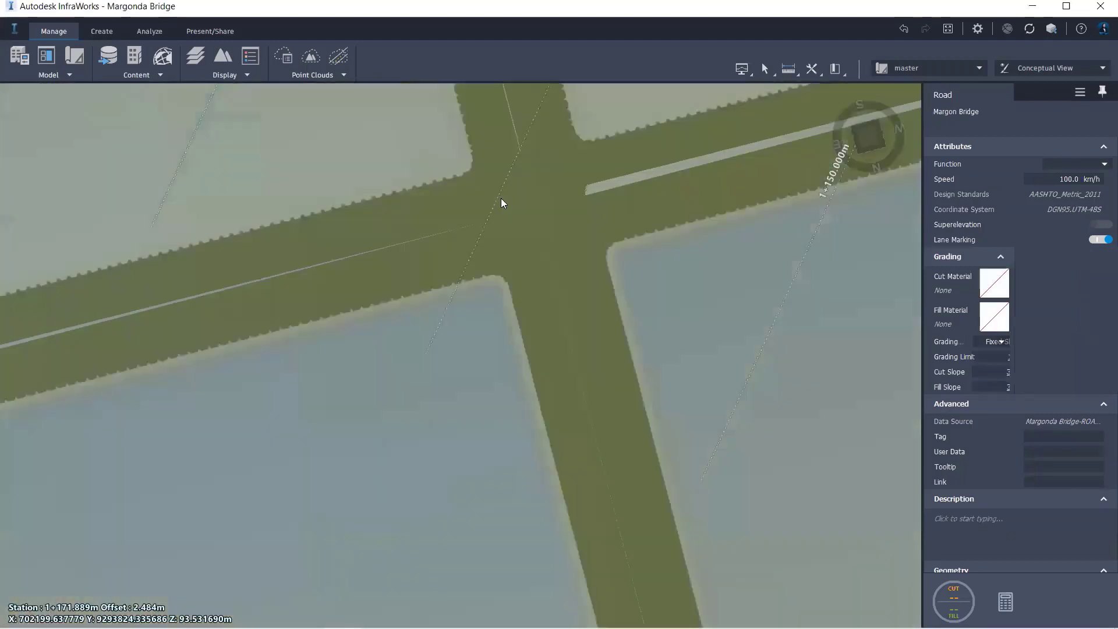
{"action": "scroll", "coordinate": [502, 199], "scroll_direction": "up", "scroll_amount": 3}
{"action": "left_click", "coordinate": [531, 190]}
{"action": "scroll", "coordinate": [531, 190], "scroll_direction": "down", "scroll_amount": 5}
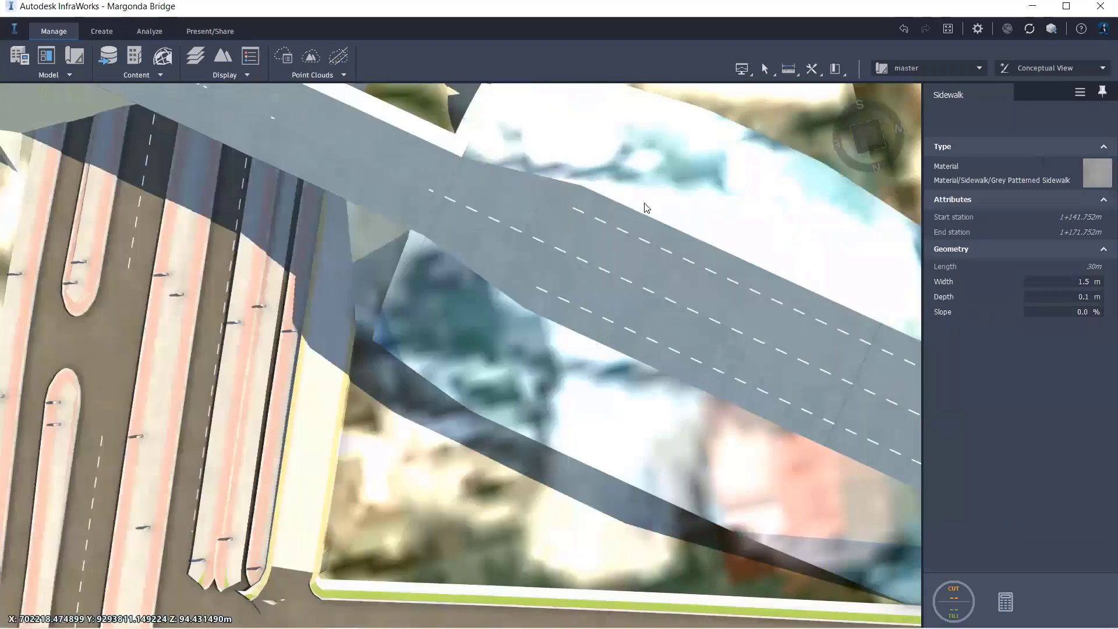
Extend the new sidewalk's end to station 1+179.126 and reduce its end transition length to 0 m.
{"action": "left_click", "coordinate": [547, 175]}
{"action": "left_click_drag", "start_coordinate": [531, 172], "coordinate": [443, 151]}
{"action": "left_click_drag", "start_coordinate": [677, 216], "coordinate": [469, 145]}
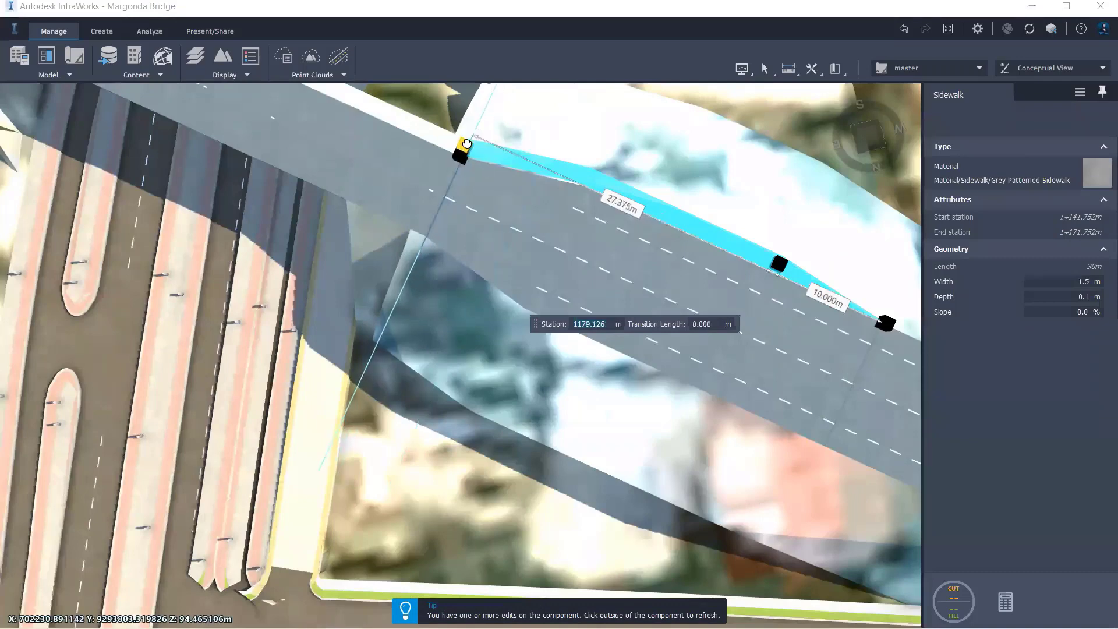
{"action": "left_click", "coordinate": [438, 176]}
Align the new sidewalk's start to the start of road and apply the change.
{"action": "scroll", "coordinate": [435, 177], "scroll_direction": "down", "scroll_amount": 3}
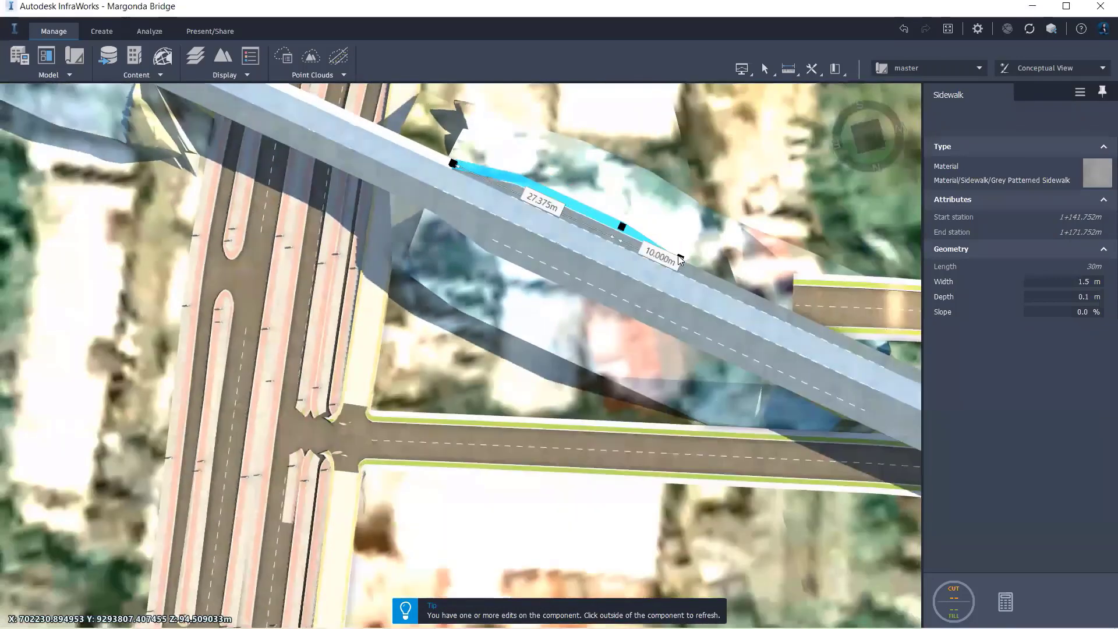
{"action": "left_click", "coordinate": [678, 257]}
{"action": "left_click", "coordinate": [779, 324]}
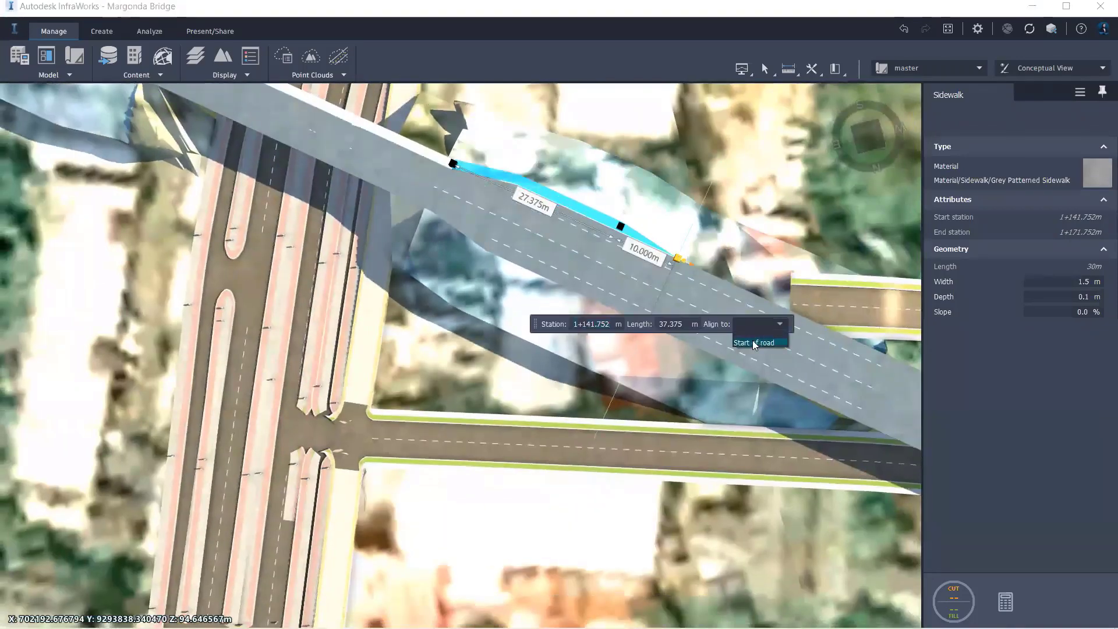
{"action": "left_click", "coordinate": [755, 342]}
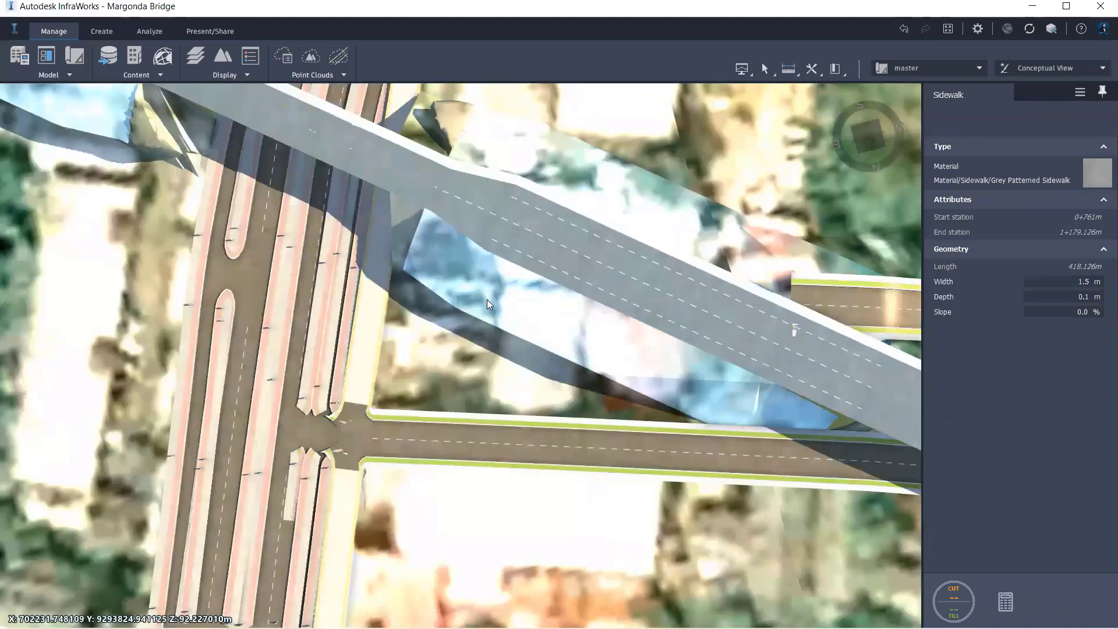
Insert a new Sidewalk component along the opposite edge of the Margon Bridge road, from about station 1+276.334 to 1+306.334.
{"action": "left_click", "coordinate": [555, 273]}
{"action": "middle_click_drag", "start_coordinate": [651, 360], "coordinate": [496, 343]}
{"action": "right_click", "coordinate": [496, 344]}
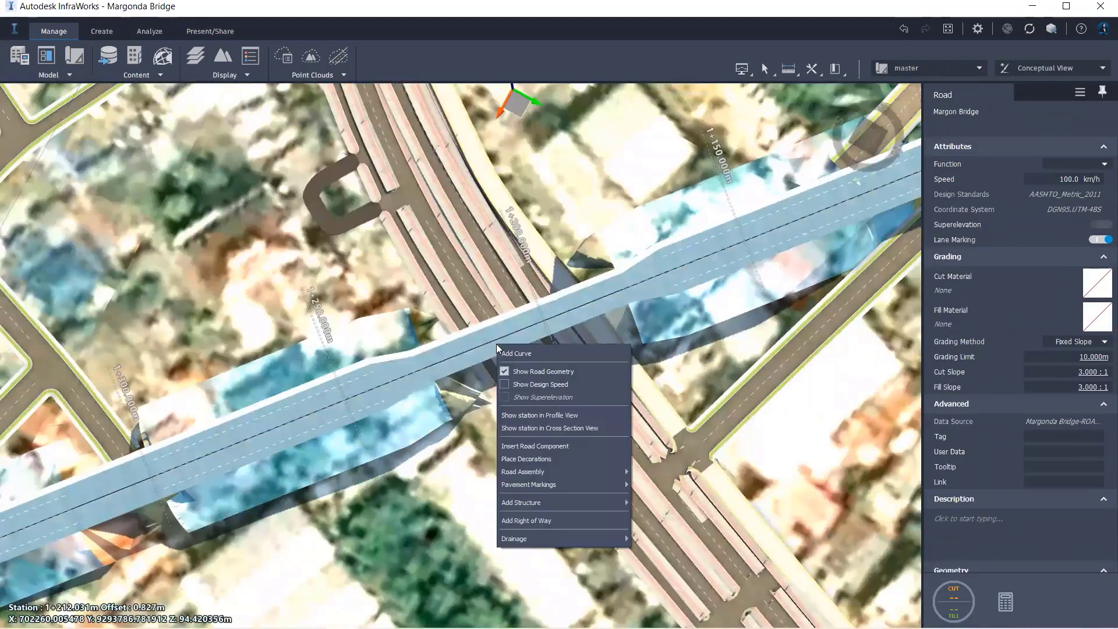
{"action": "left_click", "coordinate": [484, 427]}
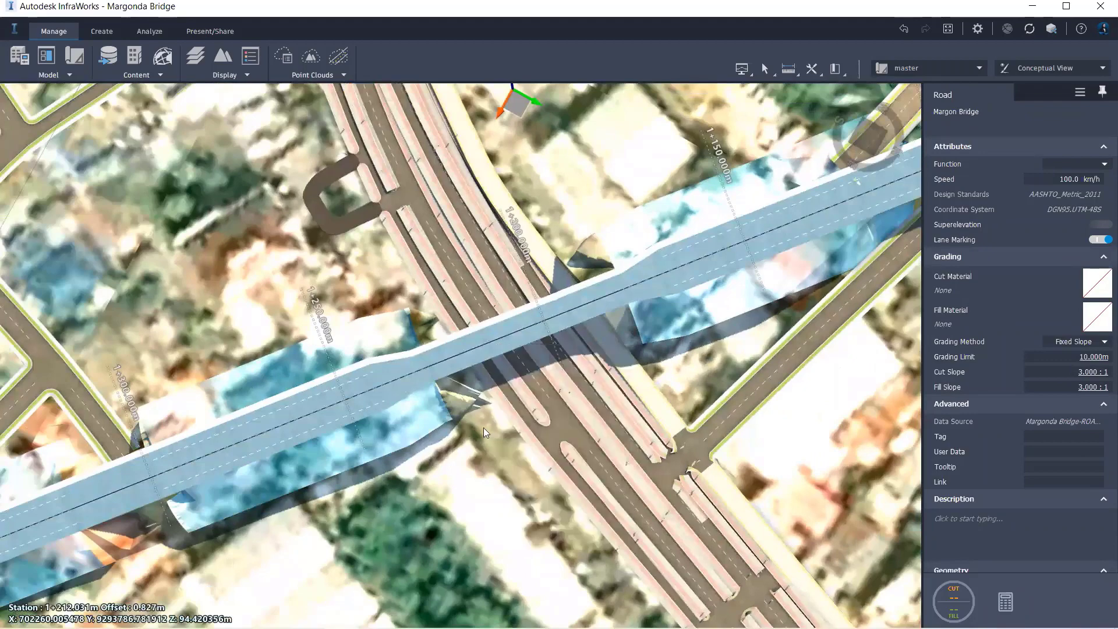
{"action": "left_click_drag", "start_coordinate": [376, 439], "coordinate": [526, 317]}
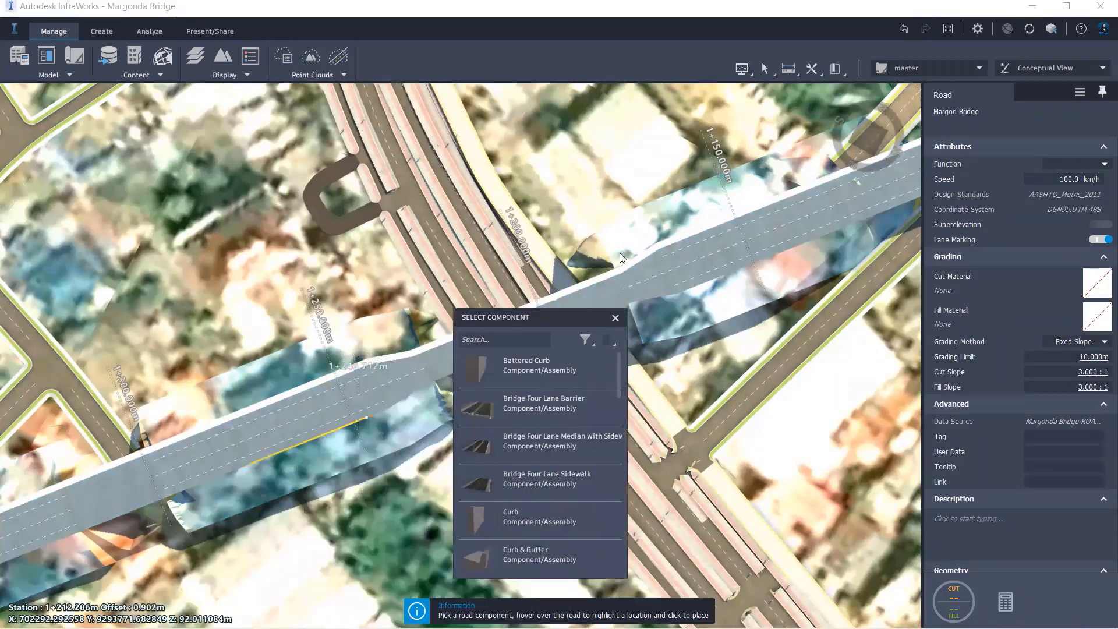
{"action": "left_click", "coordinate": [255, 470]}
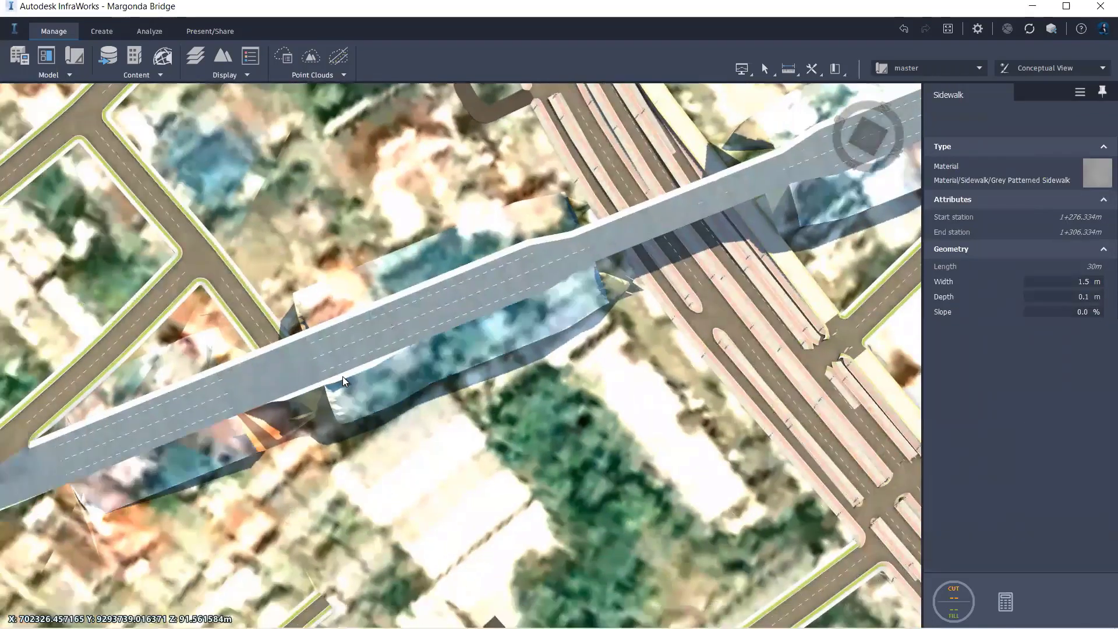
Align the new sidewalk's start to the start of road and its end to the end of road, and apply the change.
{"action": "left_click", "coordinate": [410, 345]}
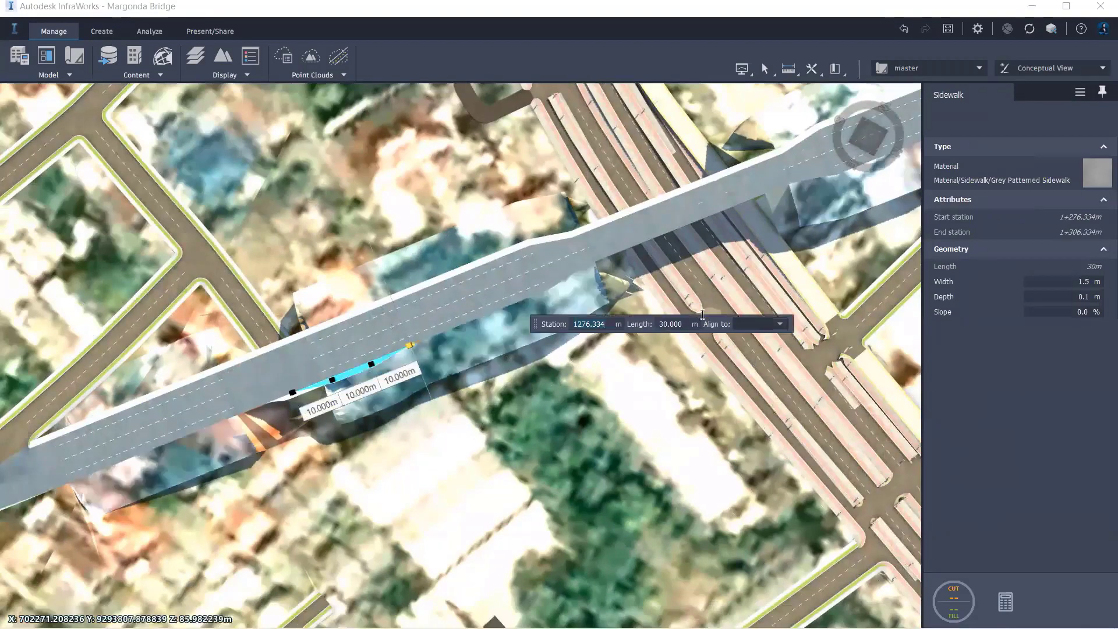
{"action": "left_click", "coordinate": [781, 325]}
{"action": "left_click", "coordinate": [766, 343]}
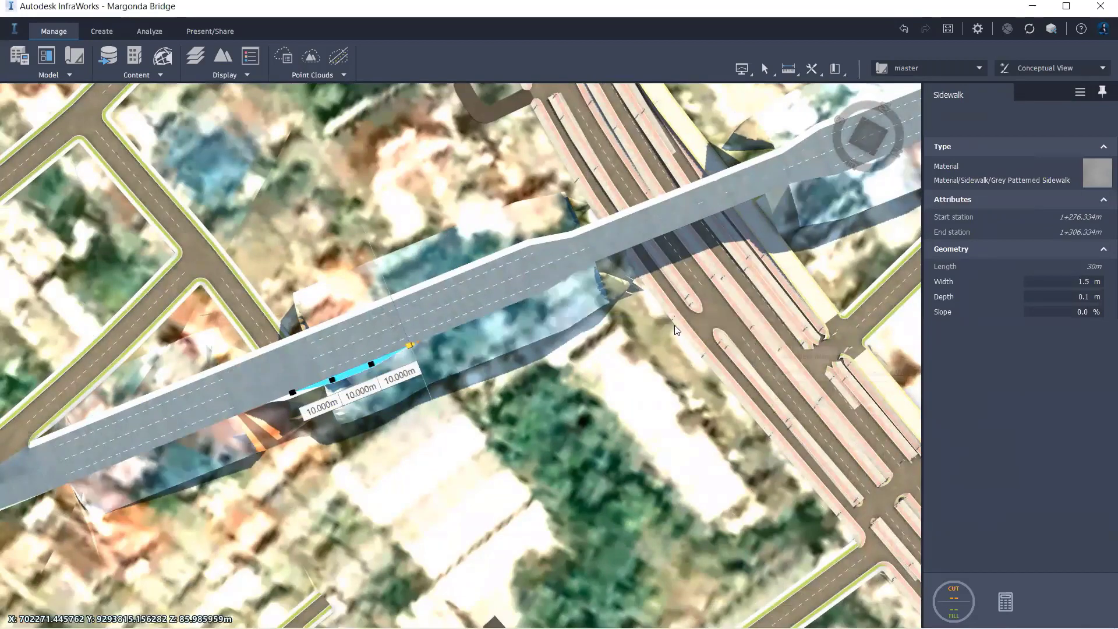
{"action": "left_click", "coordinate": [288, 394]}
{"action": "left_click", "coordinate": [780, 324]}
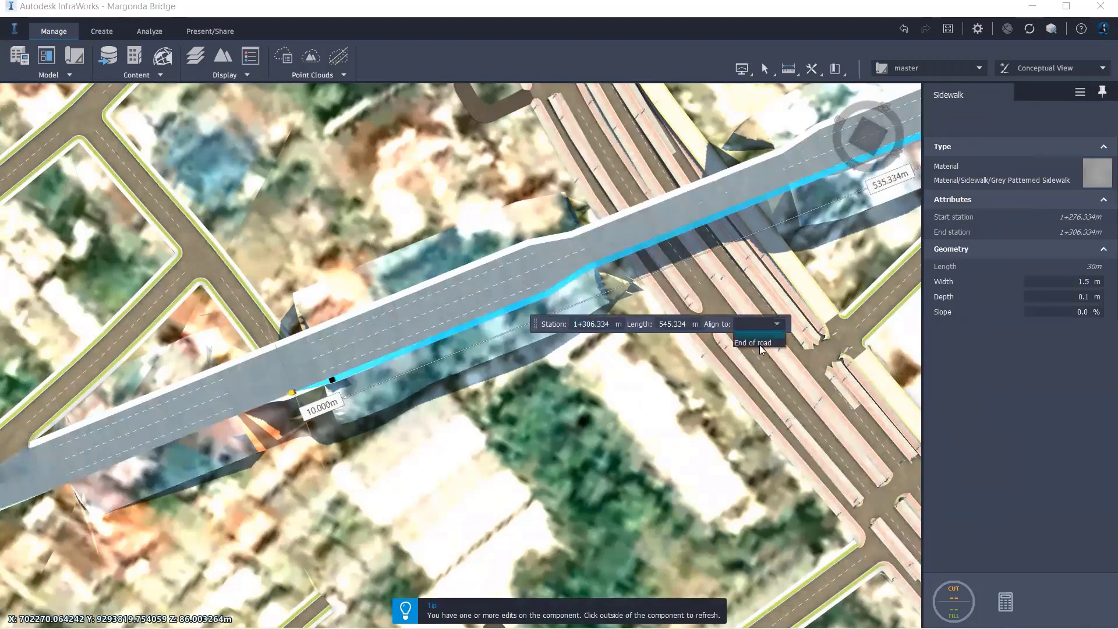
{"action": "left_click", "coordinate": [735, 345]}
{"action": "left_click", "coordinate": [557, 396]}
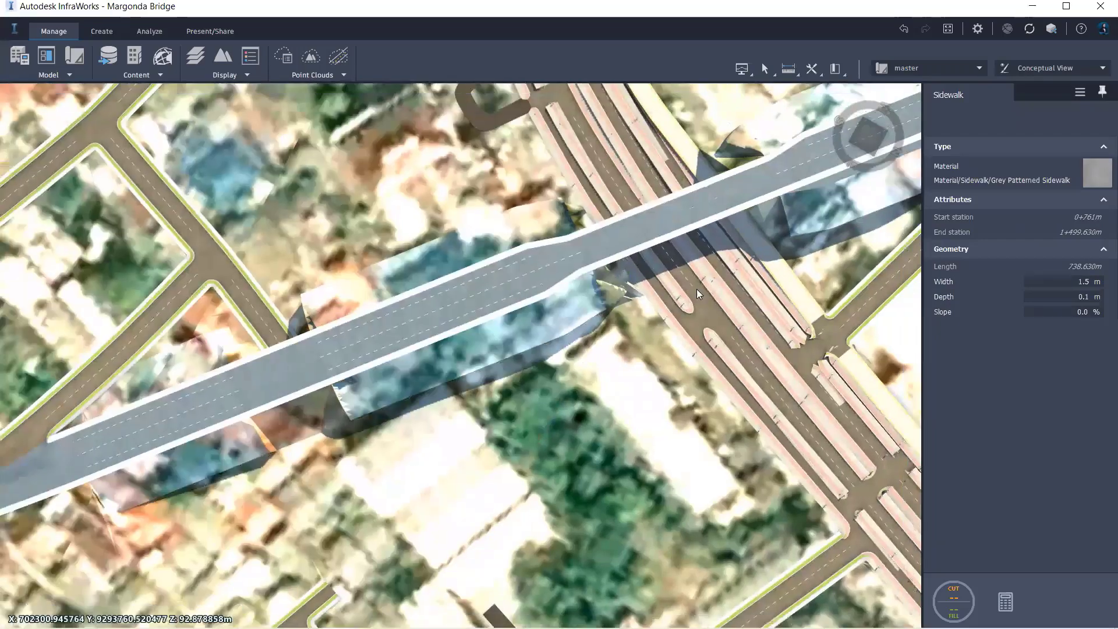
Split the full-length sidewalk at station 1+179.126, where the road widens, and delete its piece between the road's start and that station.
{"action": "scroll", "coordinate": [538, 336], "scroll_direction": "up", "scroll_amount": 5}
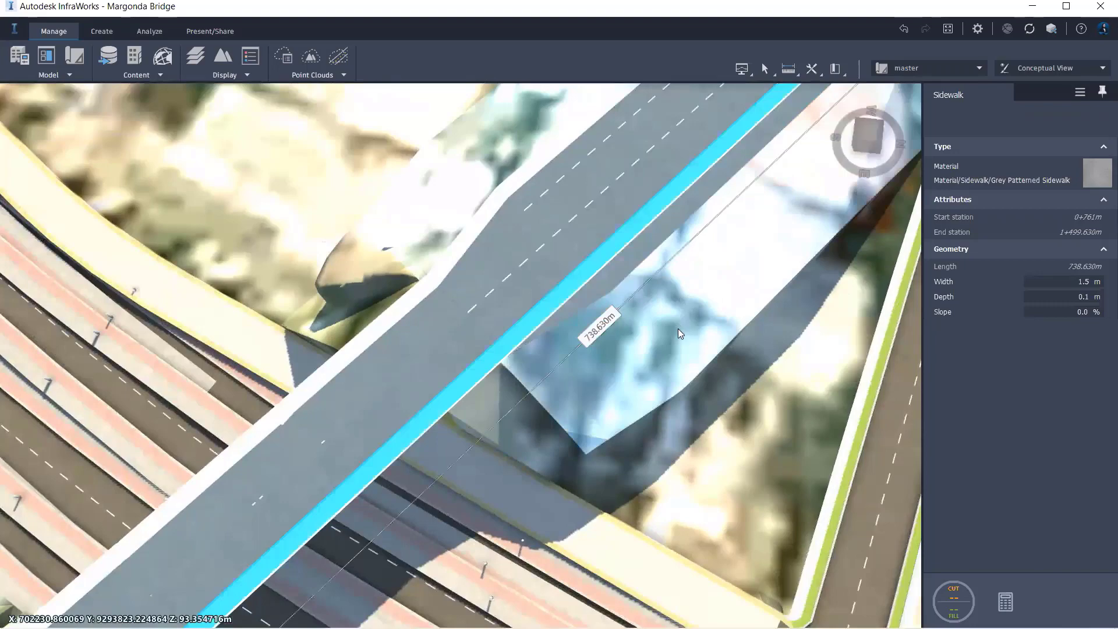
{"action": "scroll", "coordinate": [678, 328], "scroll_direction": "up", "scroll_amount": 2}
{"action": "middle_click_drag", "start_coordinate": [571, 275], "coordinate": [474, 310]}
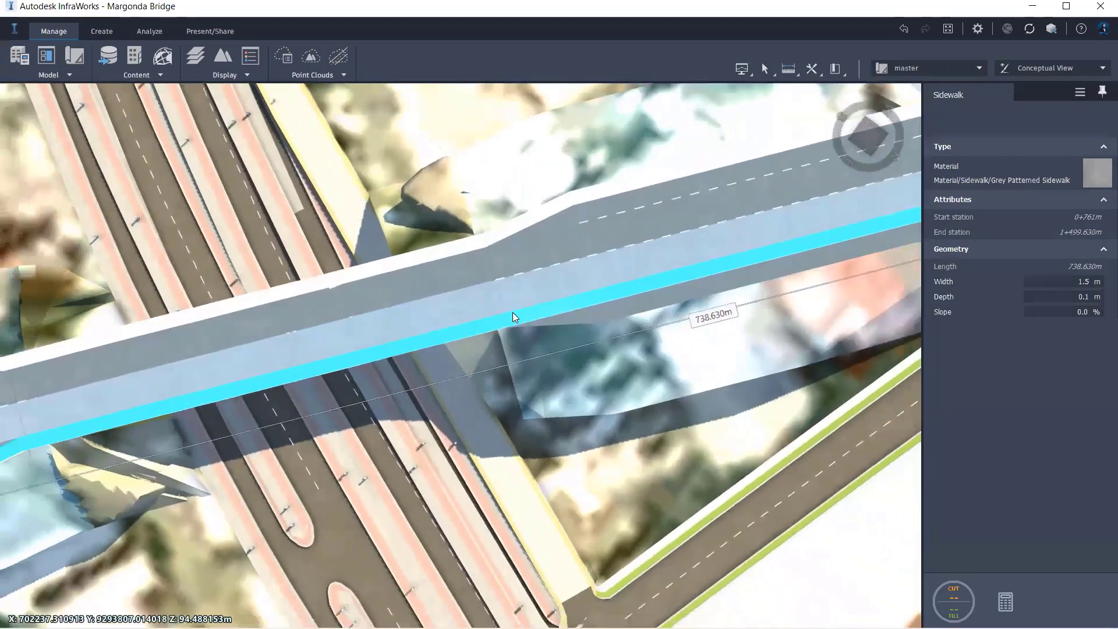
{"action": "right_click", "coordinate": [541, 321]}
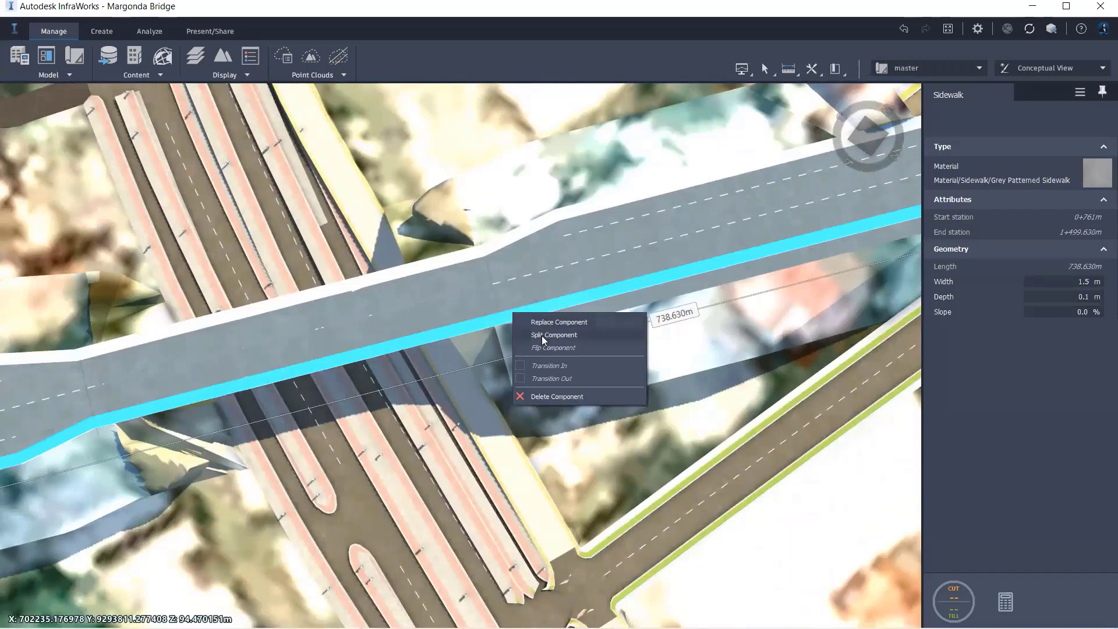
{"action": "left_click", "coordinate": [542, 335]}
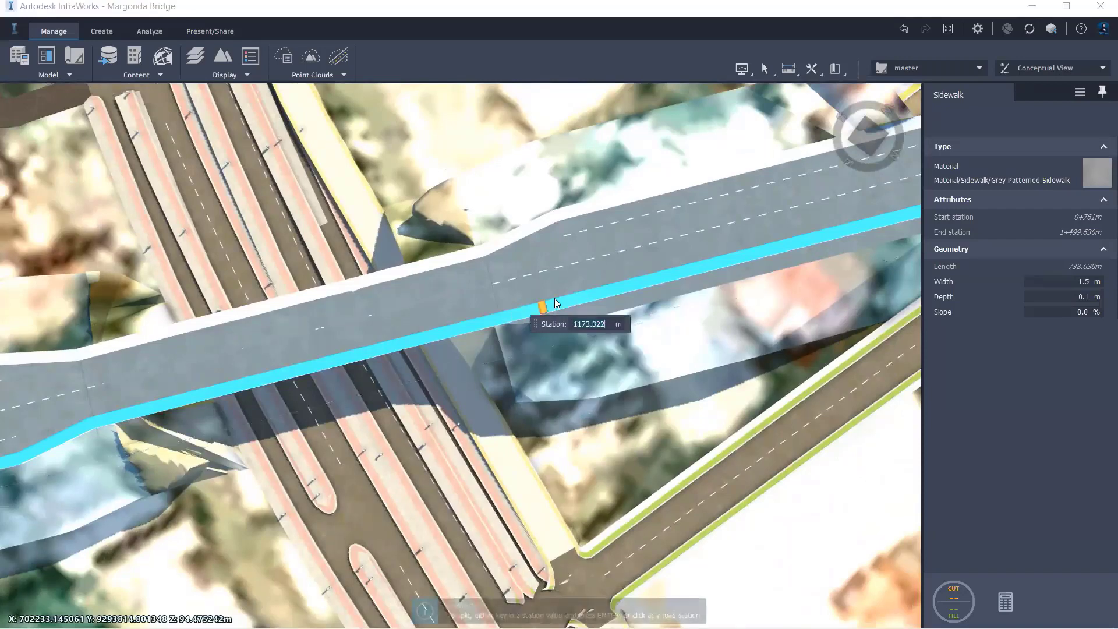
{"action": "left_click", "coordinate": [499, 310]}
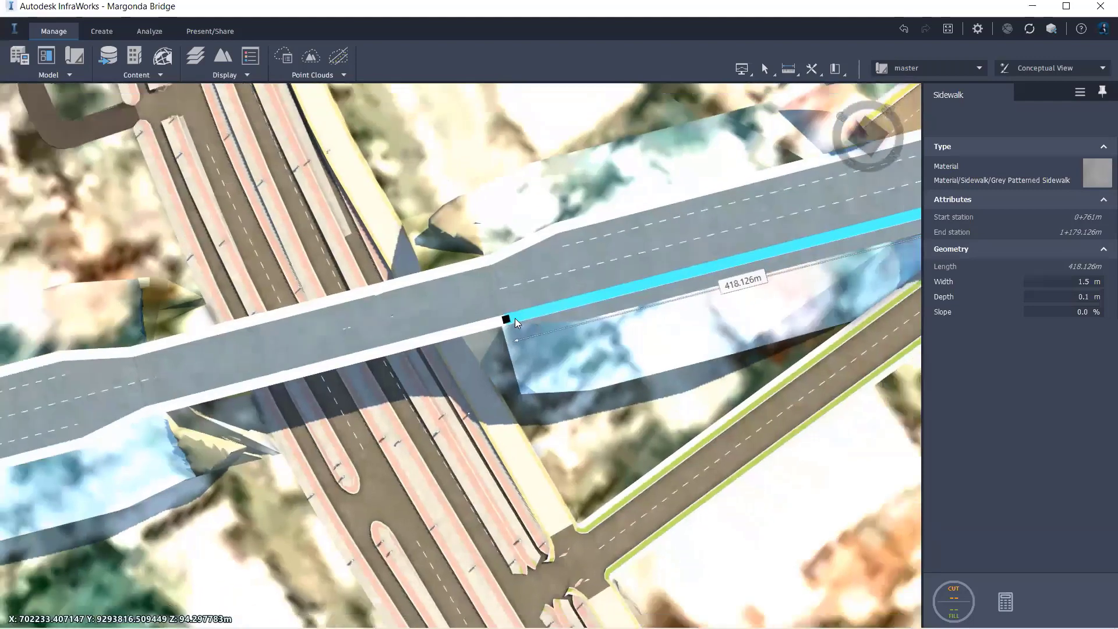
{"action": "left_click_drag", "start_coordinate": [515, 318], "coordinate": [574, 371]}
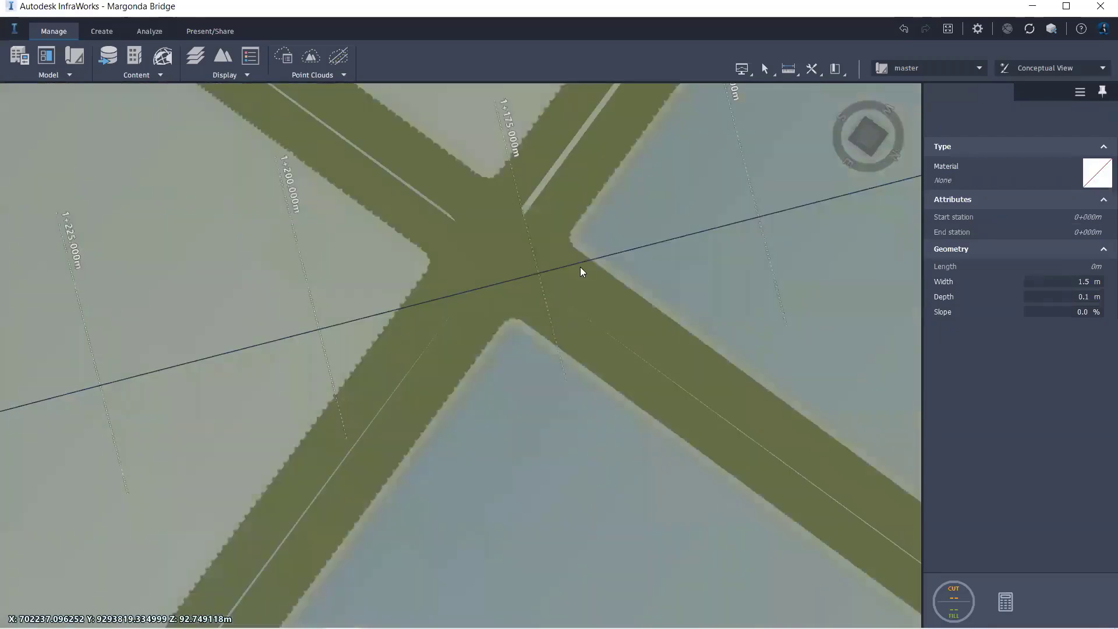
Insert a Sidewalk component outside the widened outer lane where the piece was removed, from about station 1+139.864 to 1+169.864.
{"action": "left_click", "coordinate": [550, 289]}
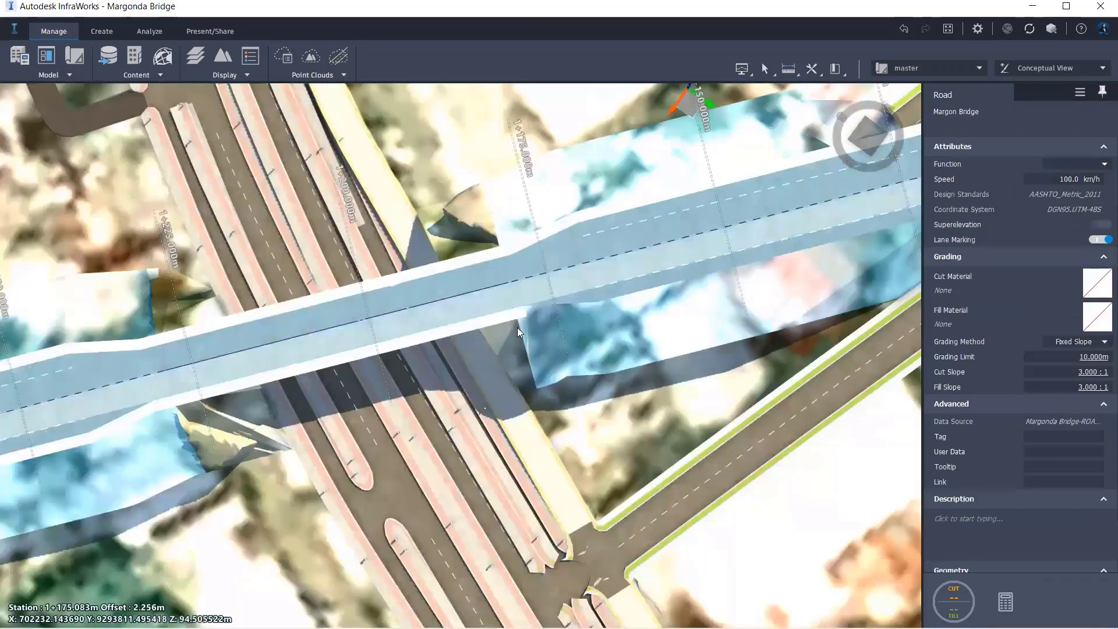
{"action": "scroll", "coordinate": [556, 359], "scroll_direction": "up", "scroll_amount": 5}
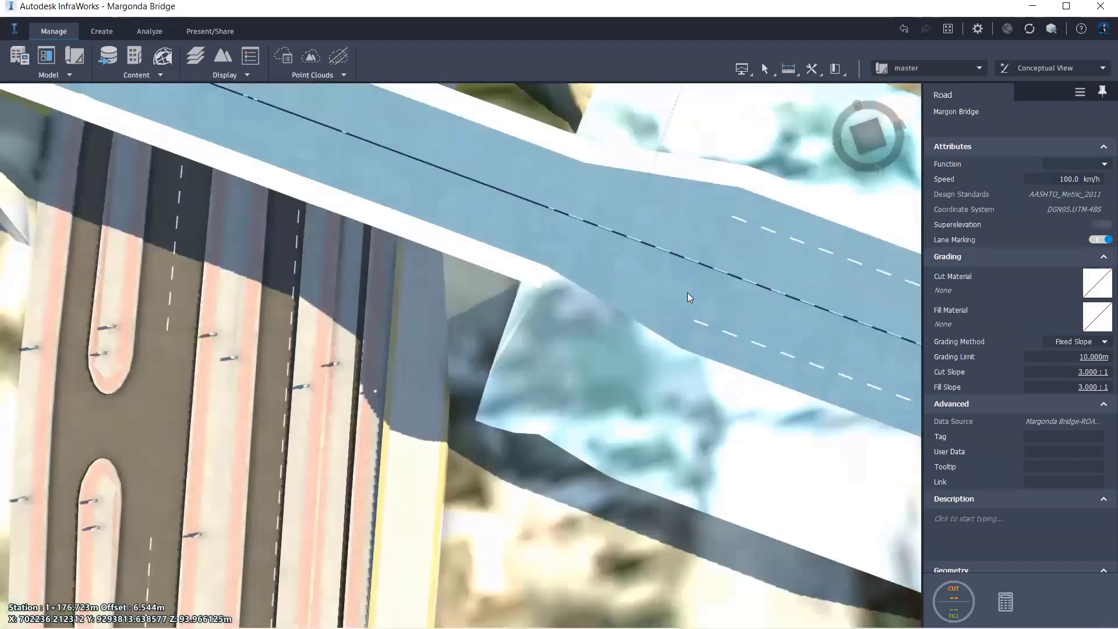
{"action": "right_click", "coordinate": [687, 292]}
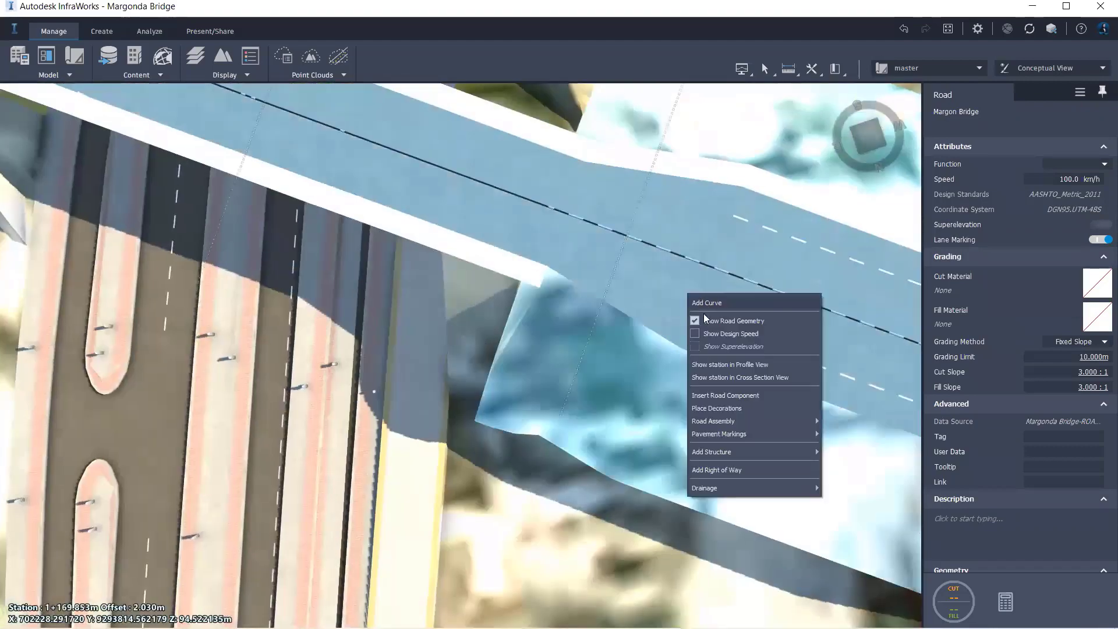
{"action": "left_click", "coordinate": [706, 395]}
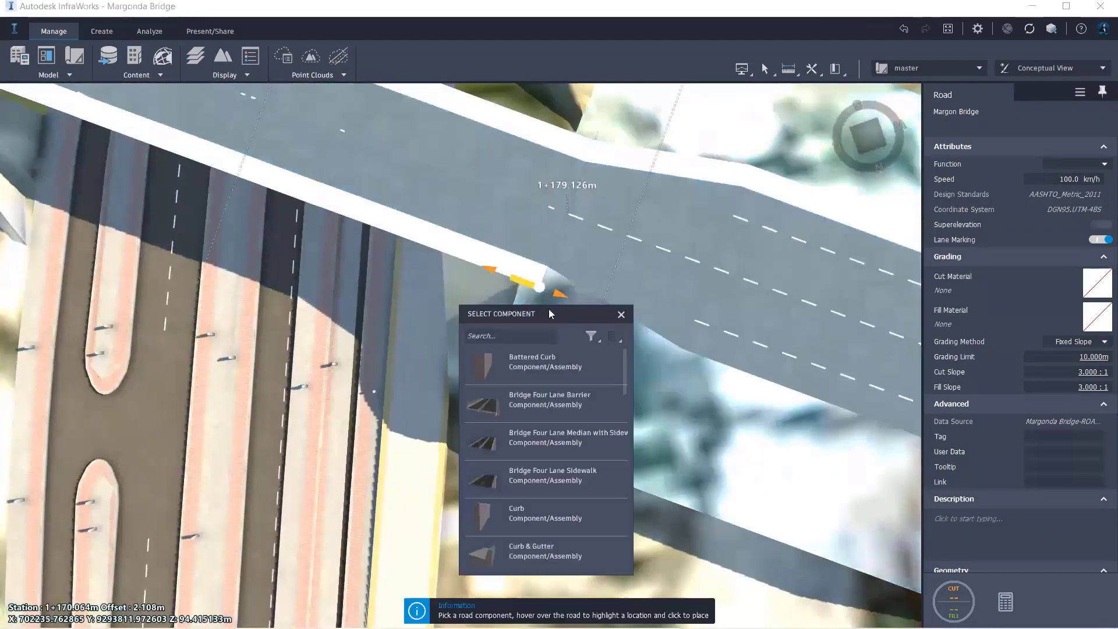
{"action": "left_click_drag", "start_coordinate": [550, 308], "coordinate": [481, 277]}
{"action": "scroll", "coordinate": [779, 370], "scroll_direction": "down", "scroll_amount": 5}
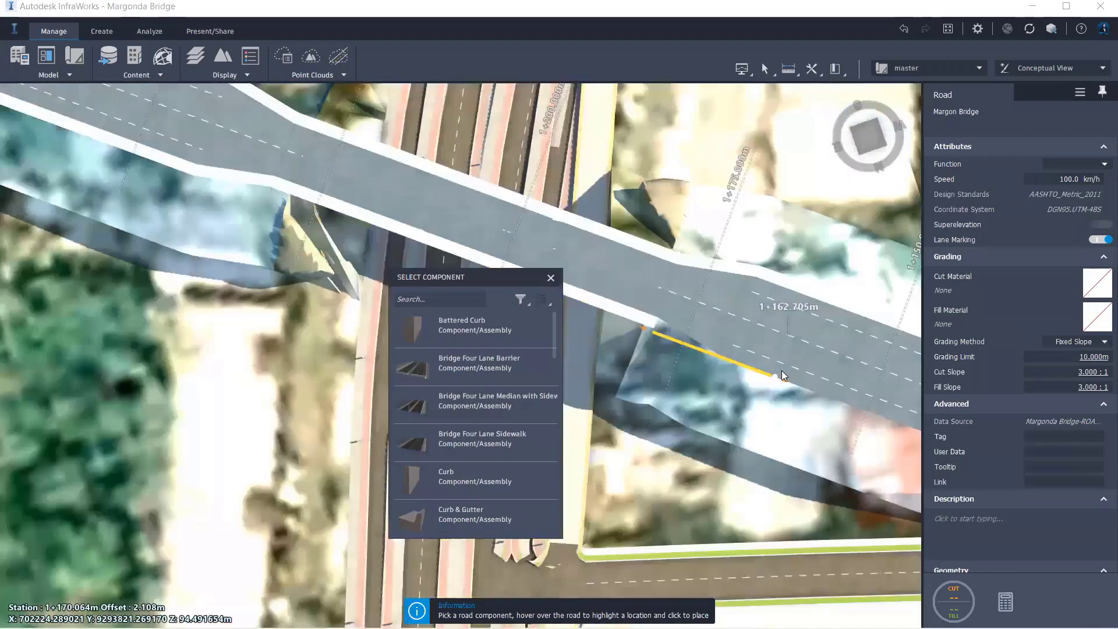
{"action": "scroll", "coordinate": [806, 390], "scroll_direction": "down", "scroll_amount": 3}
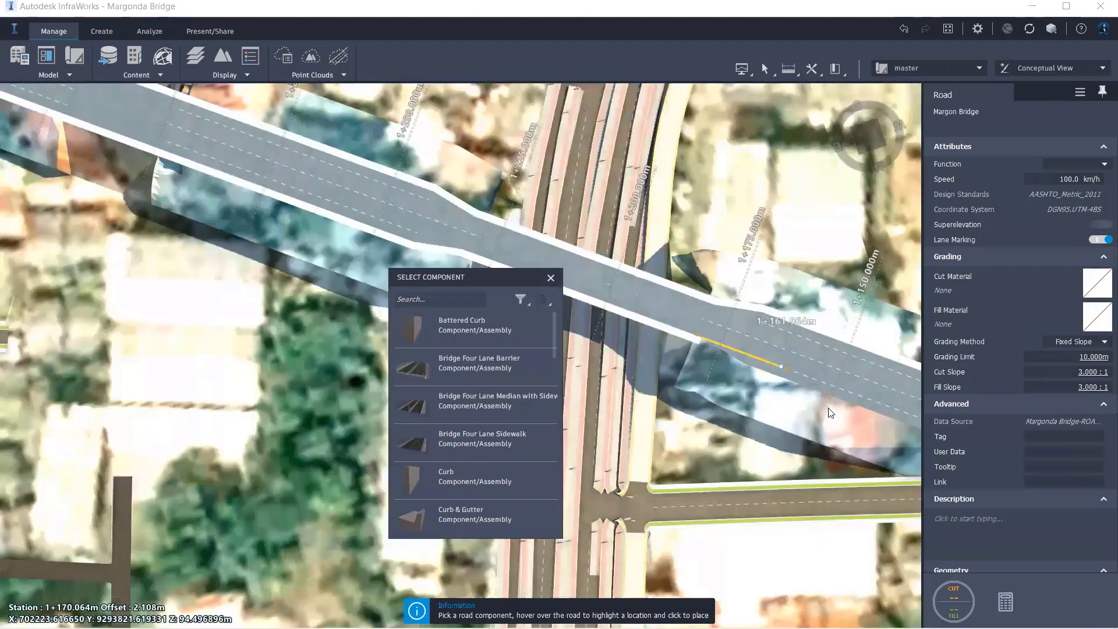
{"action": "left_click", "coordinate": [872, 423]}
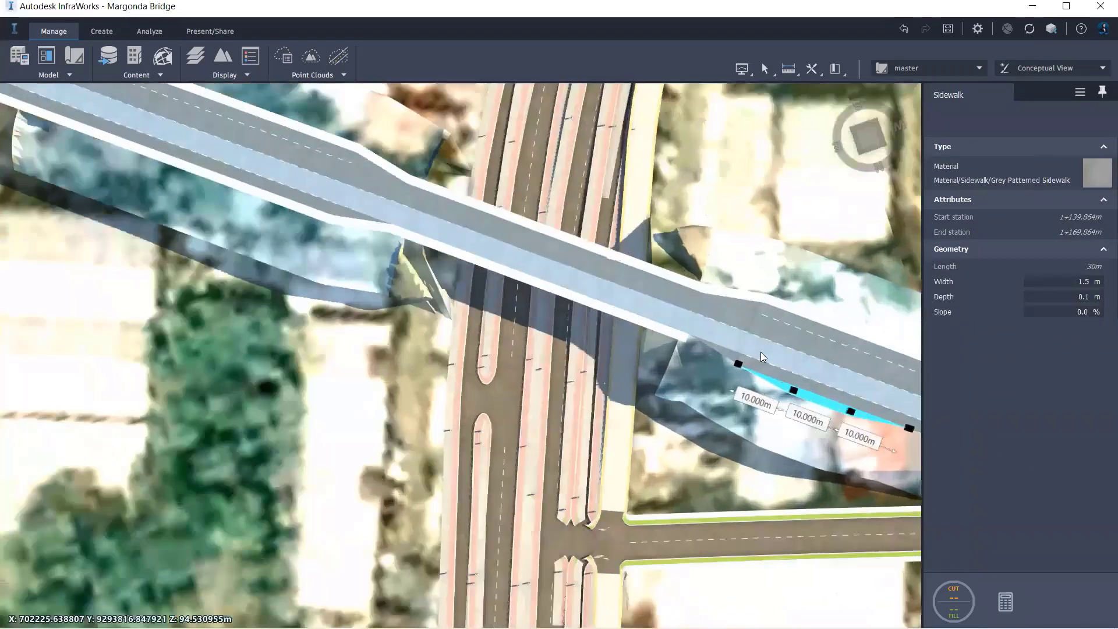
Stretch the new sidewalk from the start of road to station 1+179.126 without transitions, and apply the change.
{"action": "scroll", "coordinate": [699, 373], "scroll_direction": "up", "scroll_amount": 5}
{"action": "left_click_drag", "start_coordinate": [723, 375], "coordinate": [625, 316]}
{"action": "scroll", "coordinate": [711, 396], "scroll_direction": "down", "scroll_amount": 5}
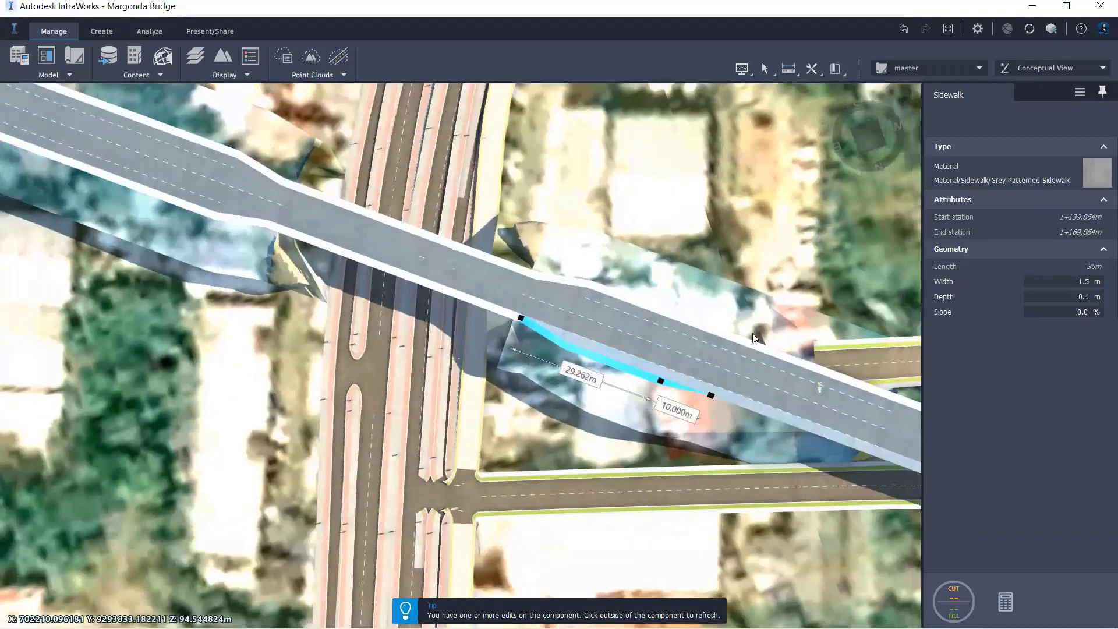
{"action": "left_click", "coordinate": [755, 338]}
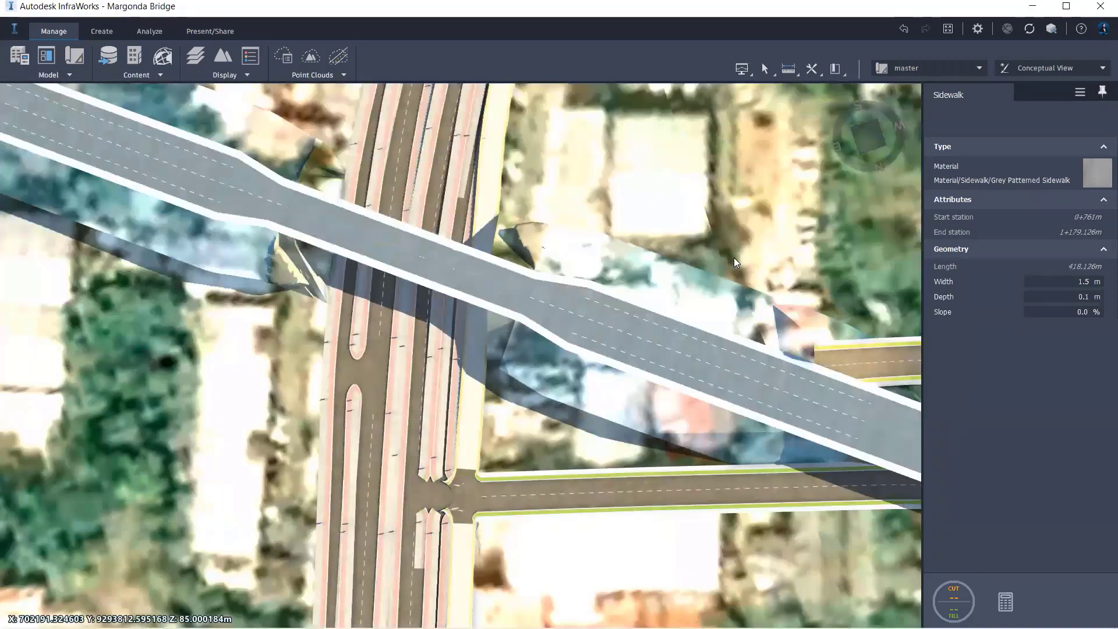
Insert a Curb & Gutter component between the outer lane and the sidewalk on the other road edge, from about station 1+256.113 to 1+286.113.
{"action": "scroll", "coordinate": [477, 228], "scroll_direction": "up", "scroll_amount": 3}
{"action": "middle_click_drag", "start_coordinate": [502, 392], "coordinate": [530, 358], "text": "shift"}
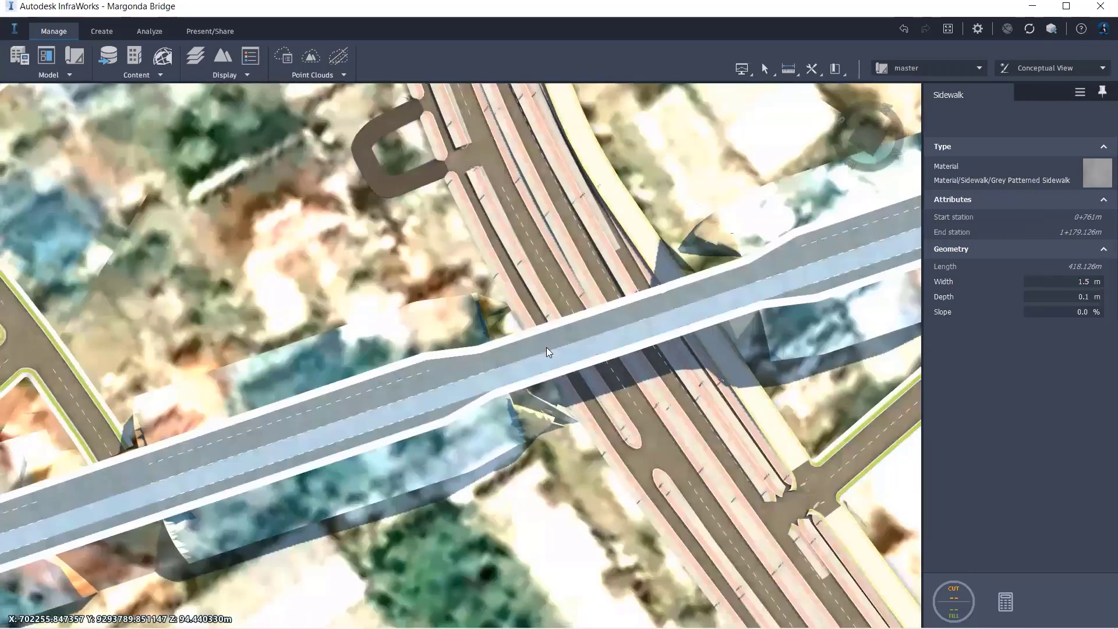
{"action": "right_click", "coordinate": [539, 348]}
{"action": "key", "text": "Escape"}
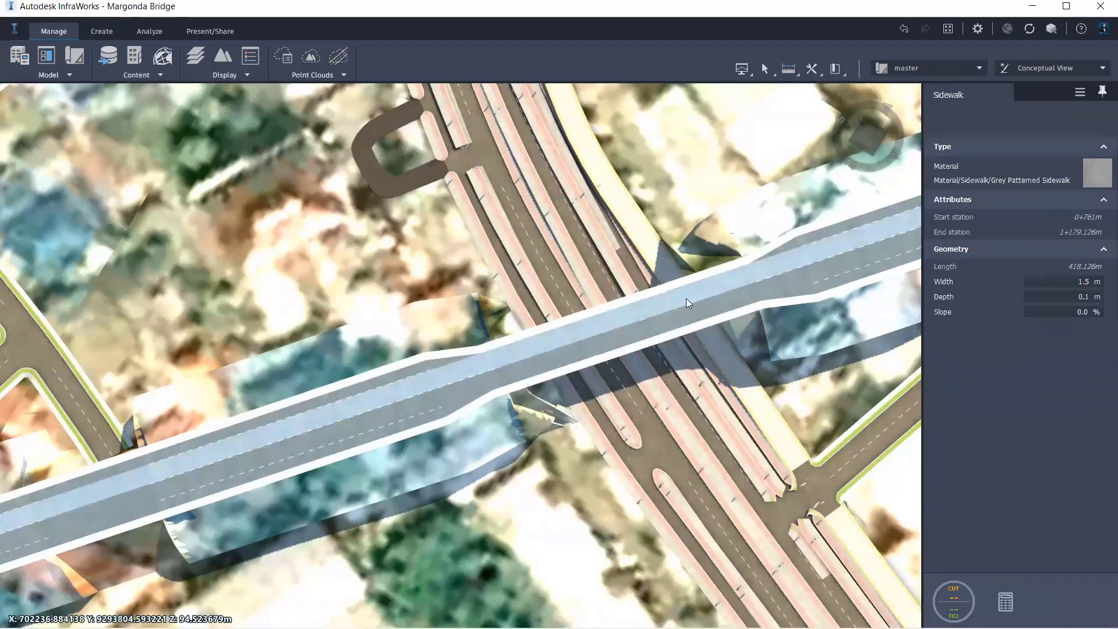
{"action": "left_click", "coordinate": [578, 323]}
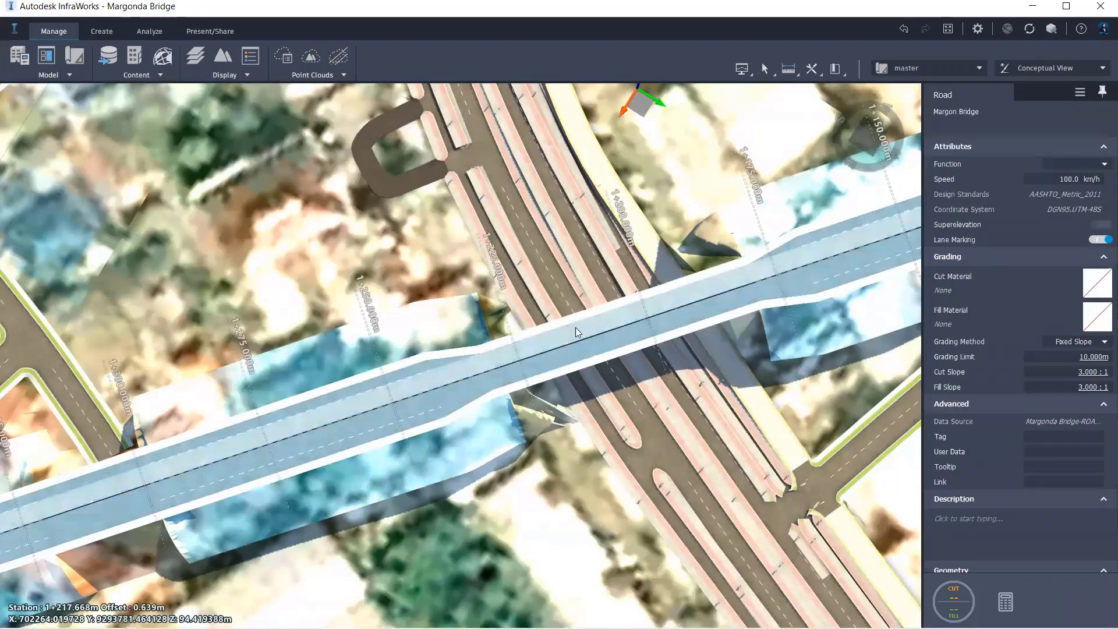
{"action": "right_click", "coordinate": [615, 312]}
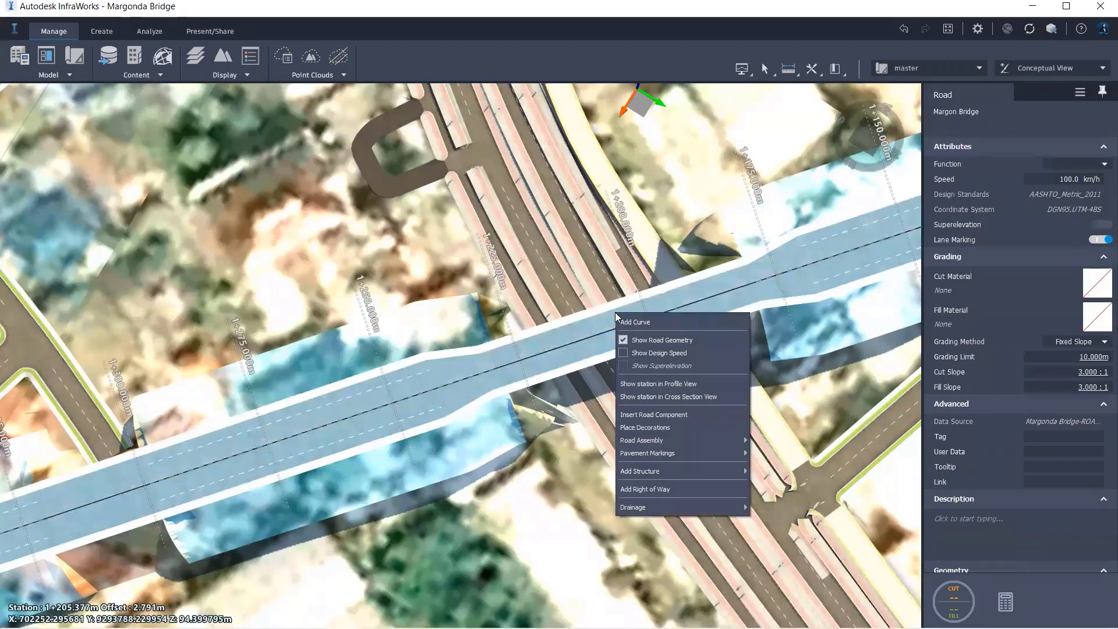
{"action": "left_click", "coordinate": [646, 415]}
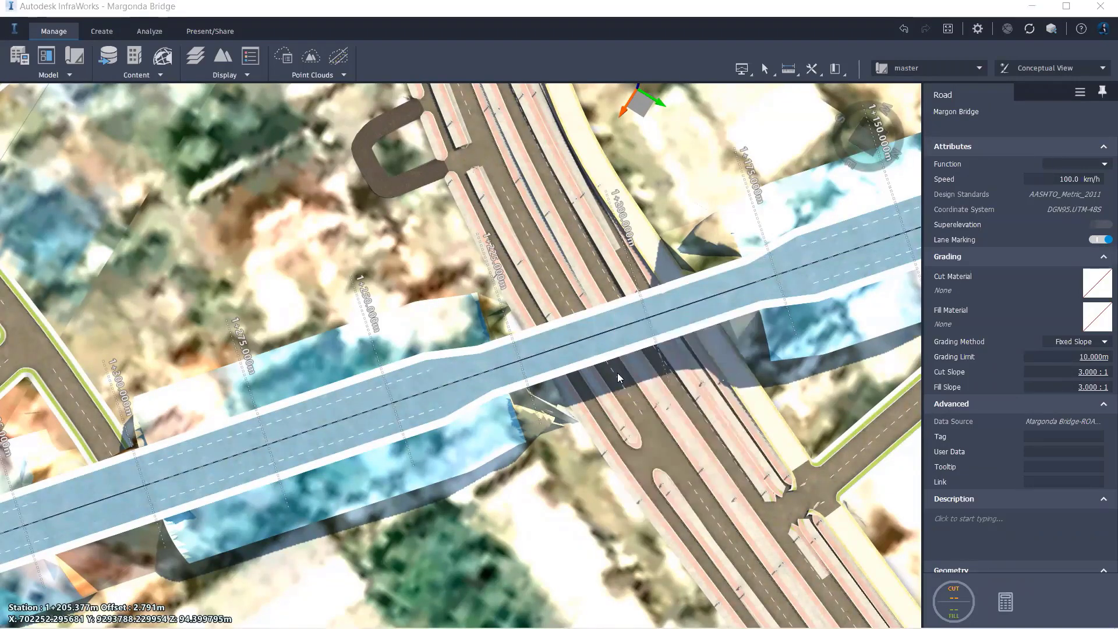
{"action": "scroll", "coordinate": [399, 241], "scroll_direction": "down", "scroll_amount": 2}
{"action": "left_click", "coordinate": [405, 283]}
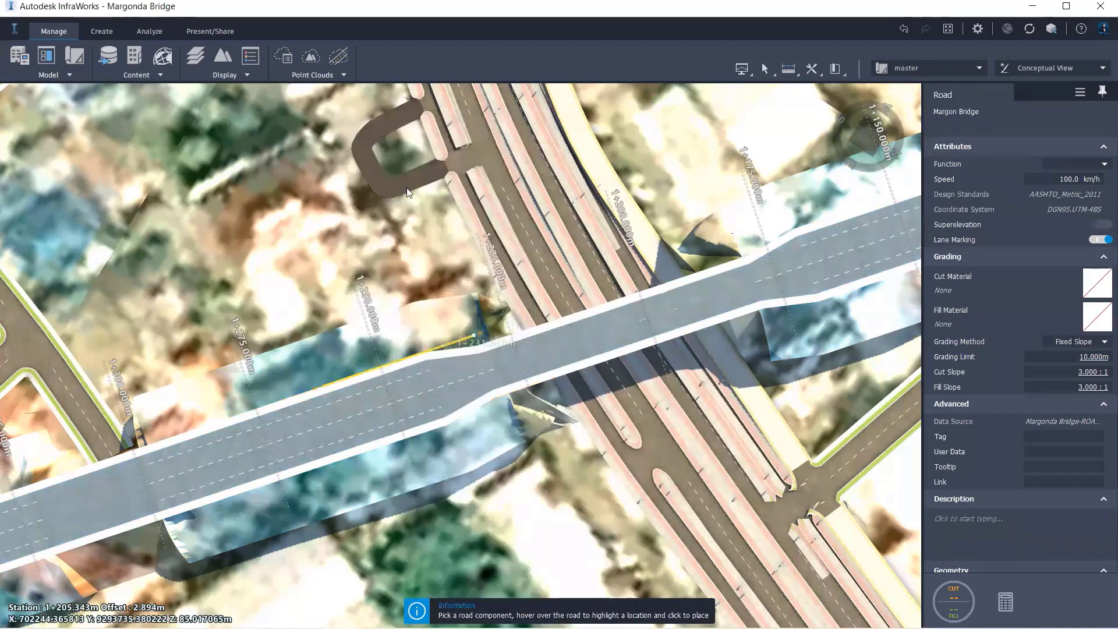
{"action": "left_click", "coordinate": [354, 389]}
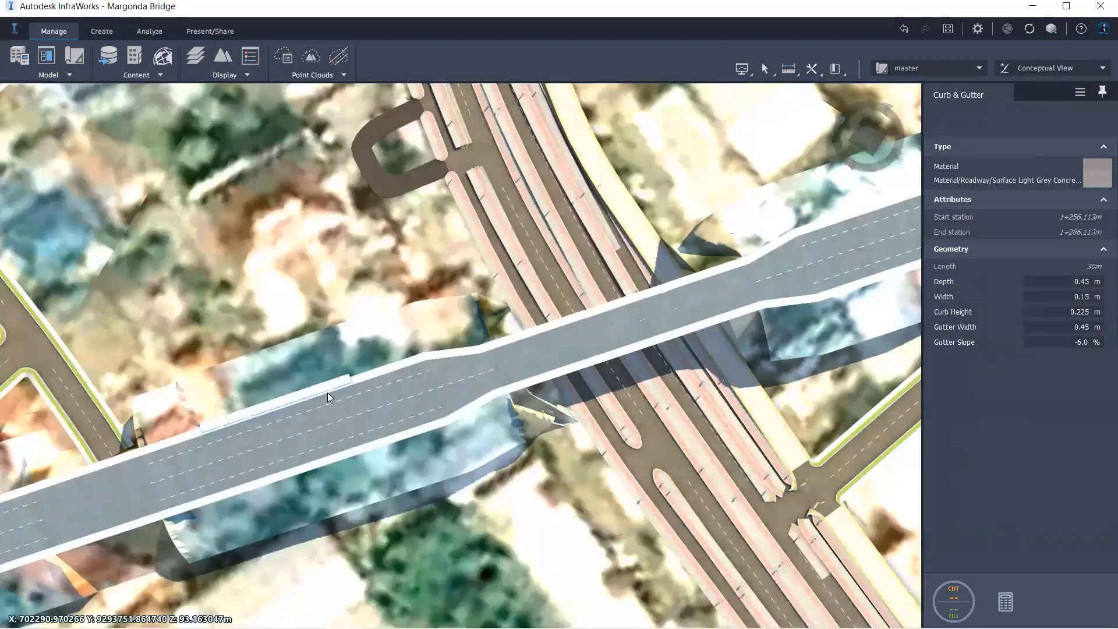
Align the Curb & Gutter component's start to the start of road and its end to the end of road.
{"action": "scroll", "coordinate": [328, 393], "scroll_direction": "up", "scroll_amount": 5}
{"action": "left_click", "coordinate": [365, 375]}
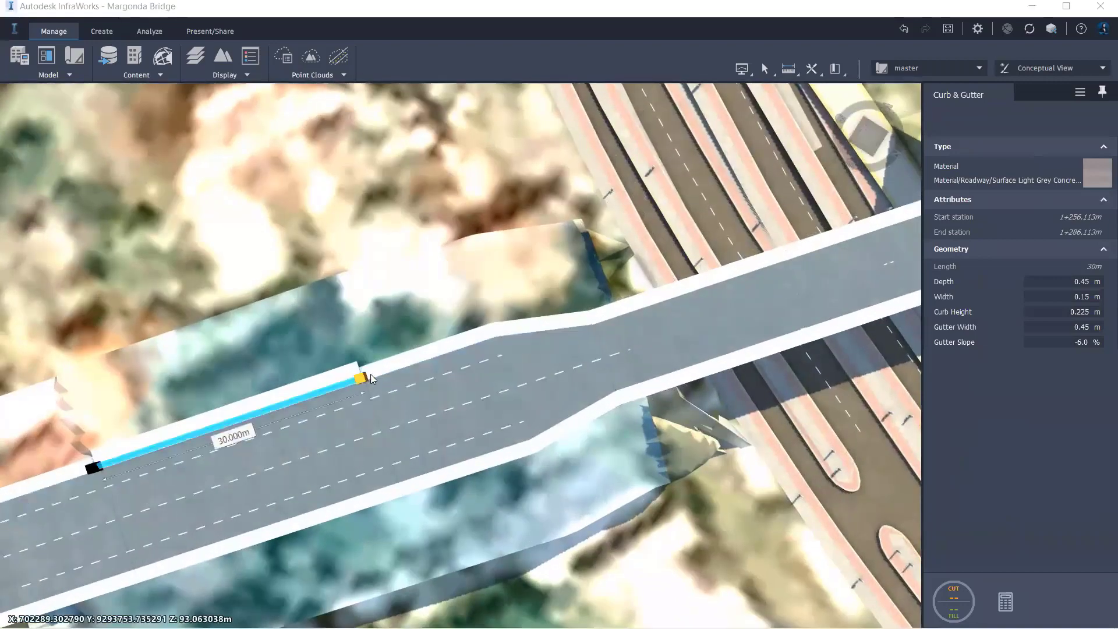
{"action": "left_click", "coordinate": [366, 377]}
{"action": "left_click", "coordinate": [721, 325]}
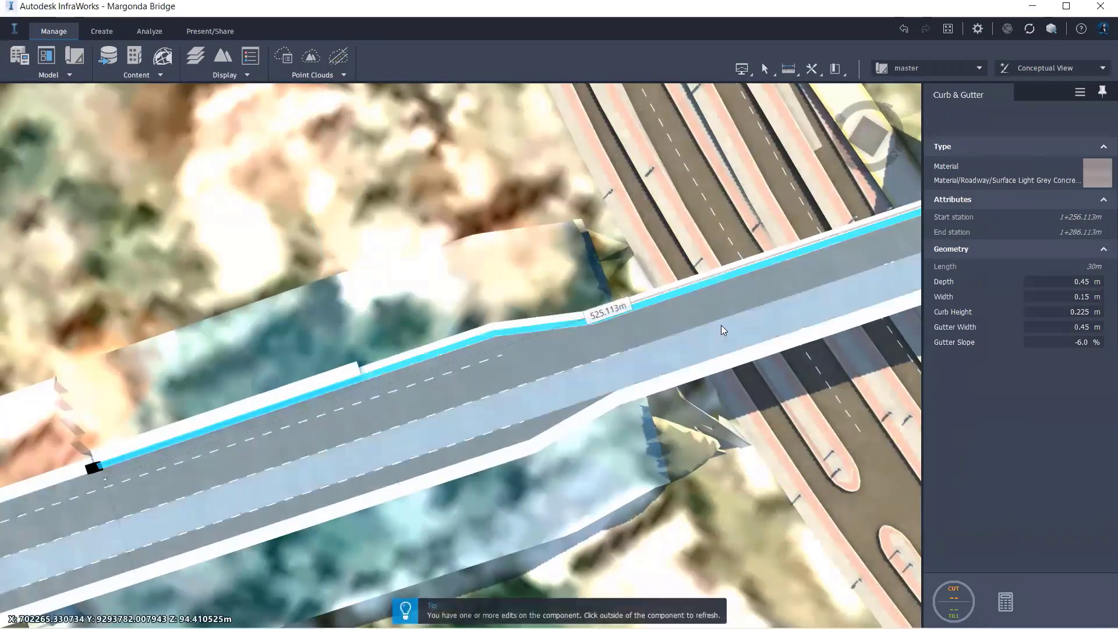
{"action": "scroll", "coordinate": [721, 325], "scroll_direction": "down", "scroll_amount": 3}
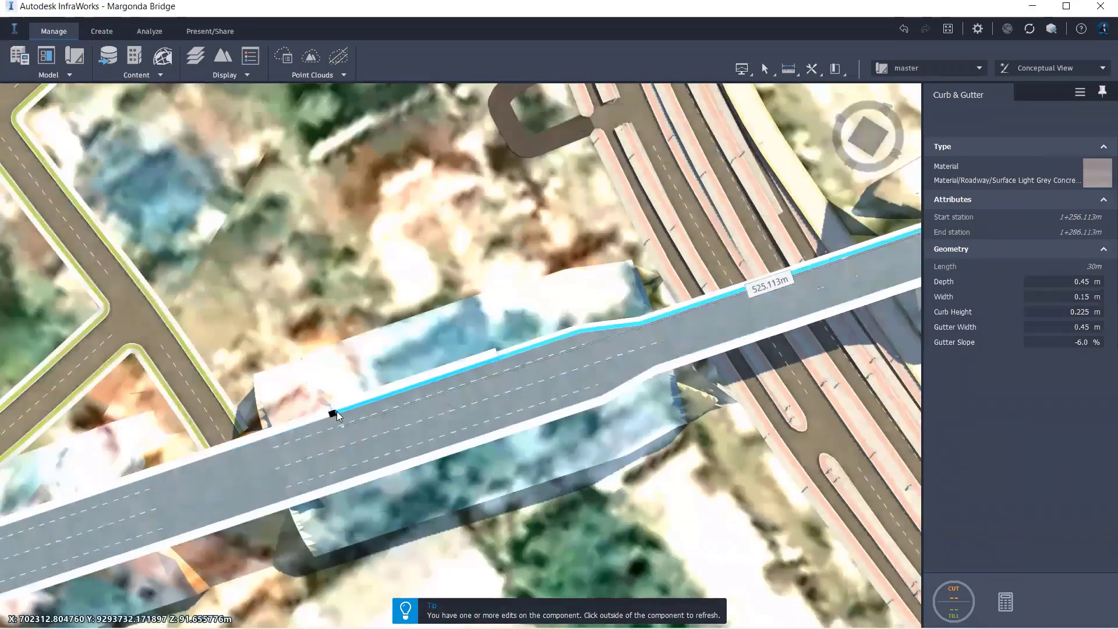
{"action": "left_click", "coordinate": [337, 412]}
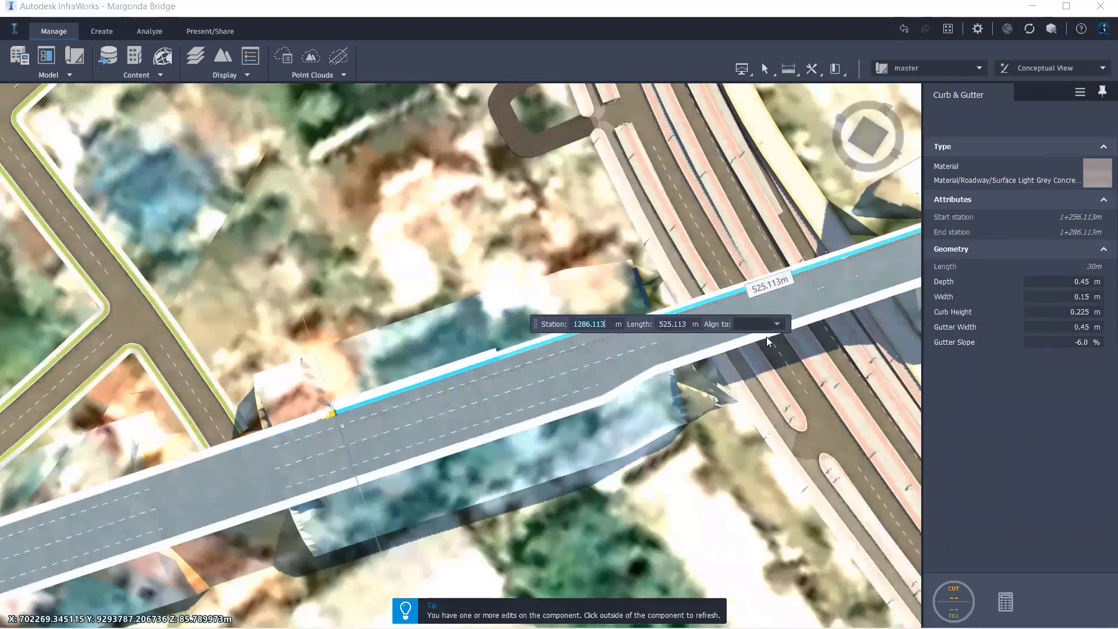
{"action": "left_click", "coordinate": [778, 324]}
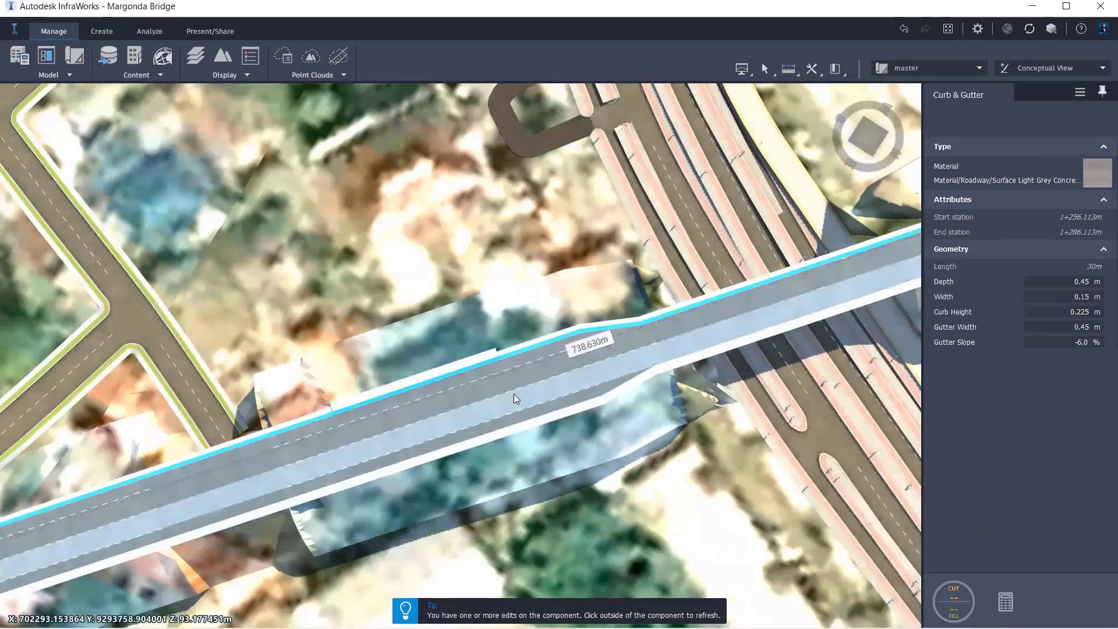
Apply the full-length Curb & Gutter alignment and check the curb's fit against the sidewalks at the road's widening transitions.
{"action": "left_click", "coordinate": [460, 266]}
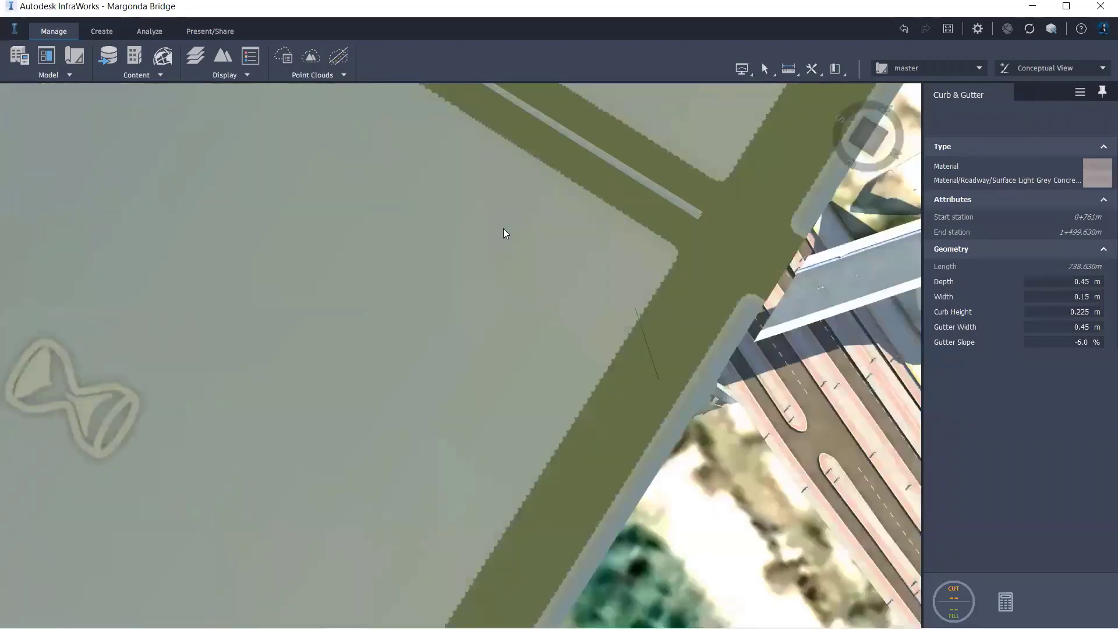
{"action": "scroll", "coordinate": [552, 328], "scroll_direction": "up", "scroll_amount": 6}
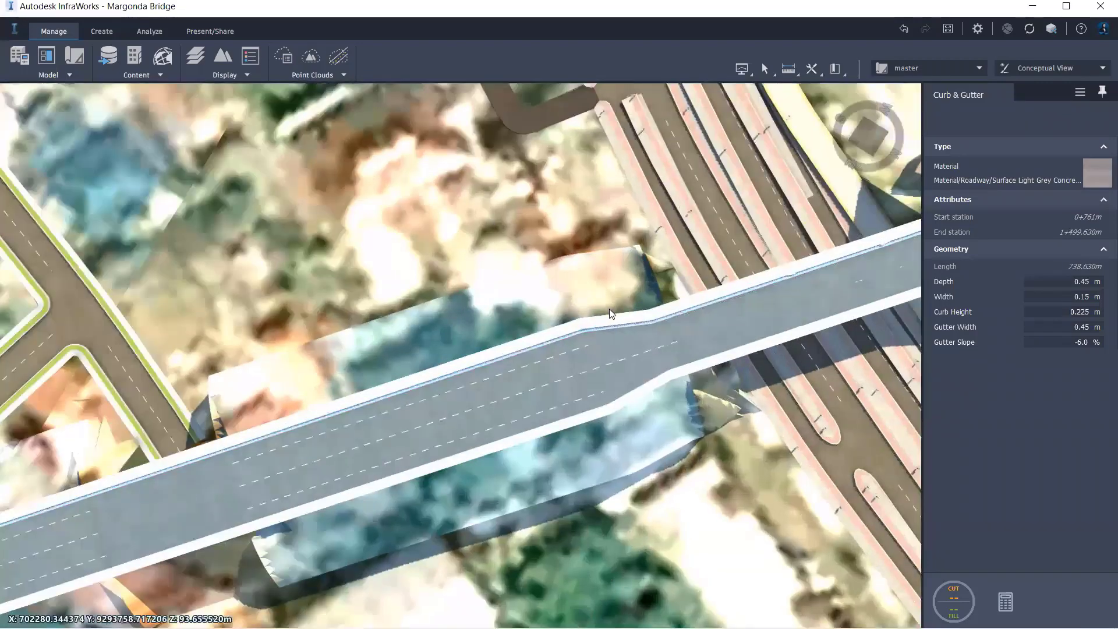
{"action": "scroll", "coordinate": [757, 168], "scroll_direction": "up", "scroll_amount": 5}
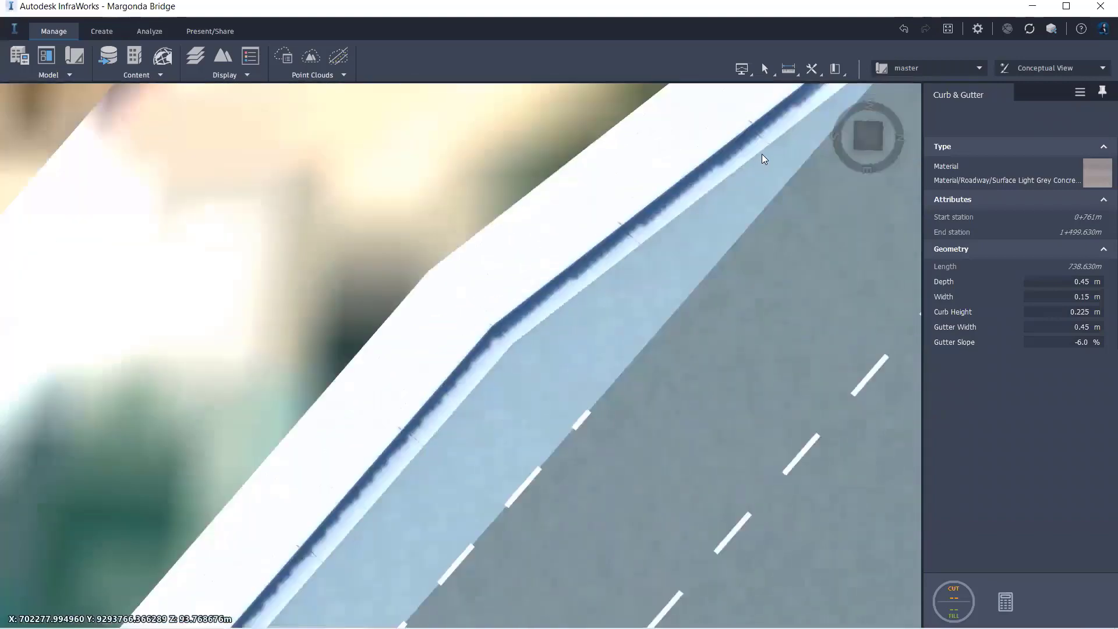
{"action": "middle_click_drag", "start_coordinate": [762, 154], "coordinate": [493, 359]}
{"action": "scroll", "coordinate": [493, 359], "scroll_direction": "down", "scroll_amount": 10}
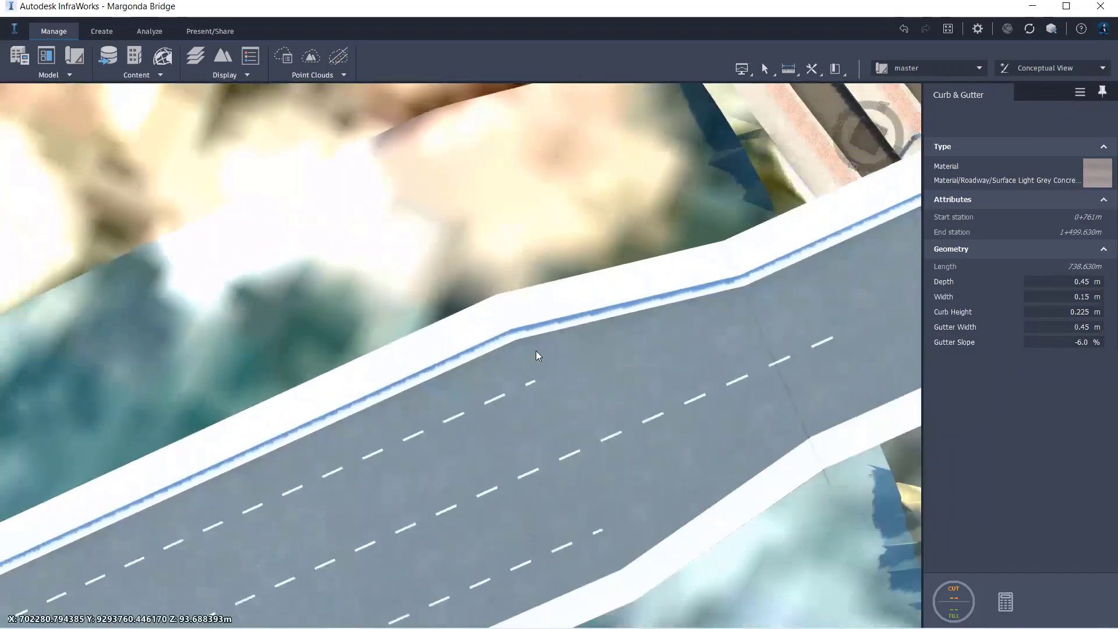
{"action": "scroll", "coordinate": [533, 376], "scroll_direction": "up", "scroll_amount": 10}
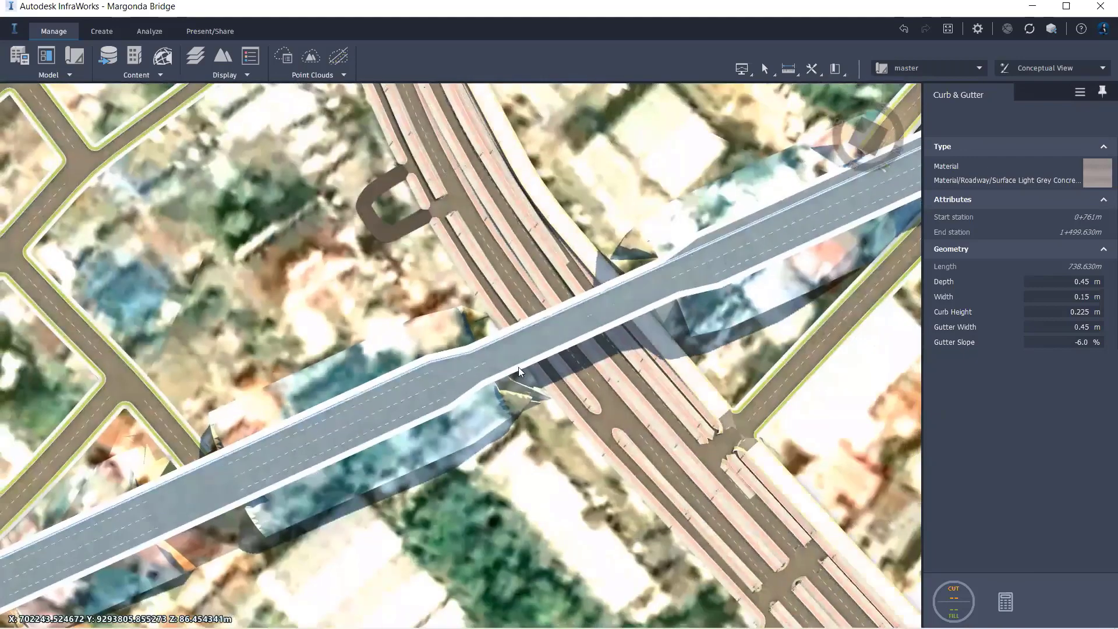
{"action": "scroll", "coordinate": [495, 379], "scroll_direction": "up", "scroll_amount": 5}
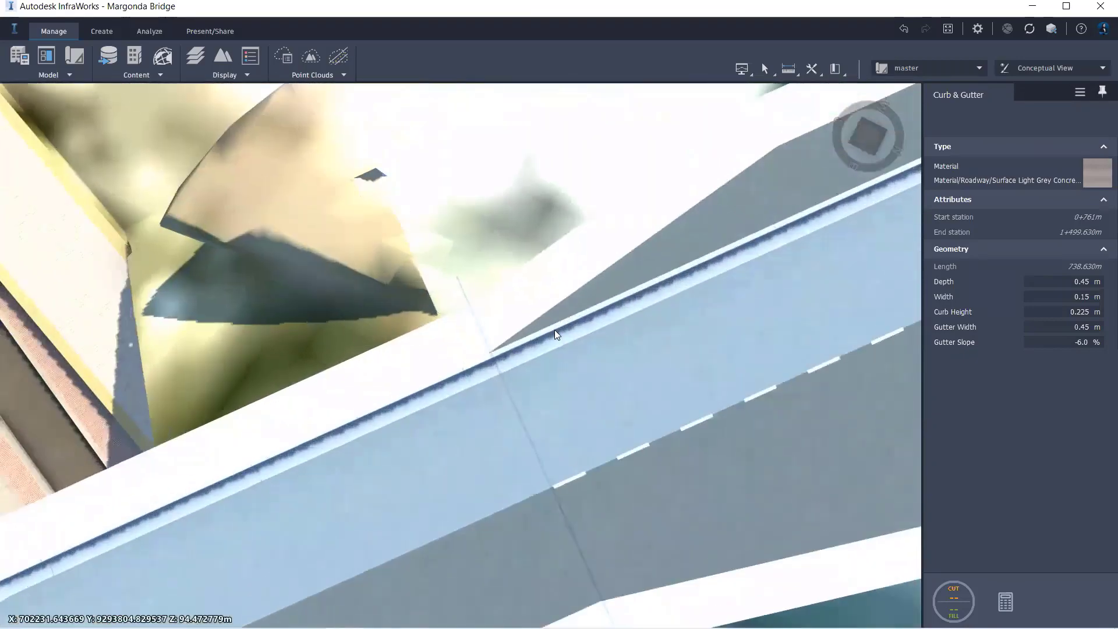
Split the Curb & Gutter component at the sidewalk joint near station 1+179.126 and remove its piece toward the start of road.
{"action": "left_click", "coordinate": [546, 337]}
{"action": "right_click", "coordinate": [547, 336]}
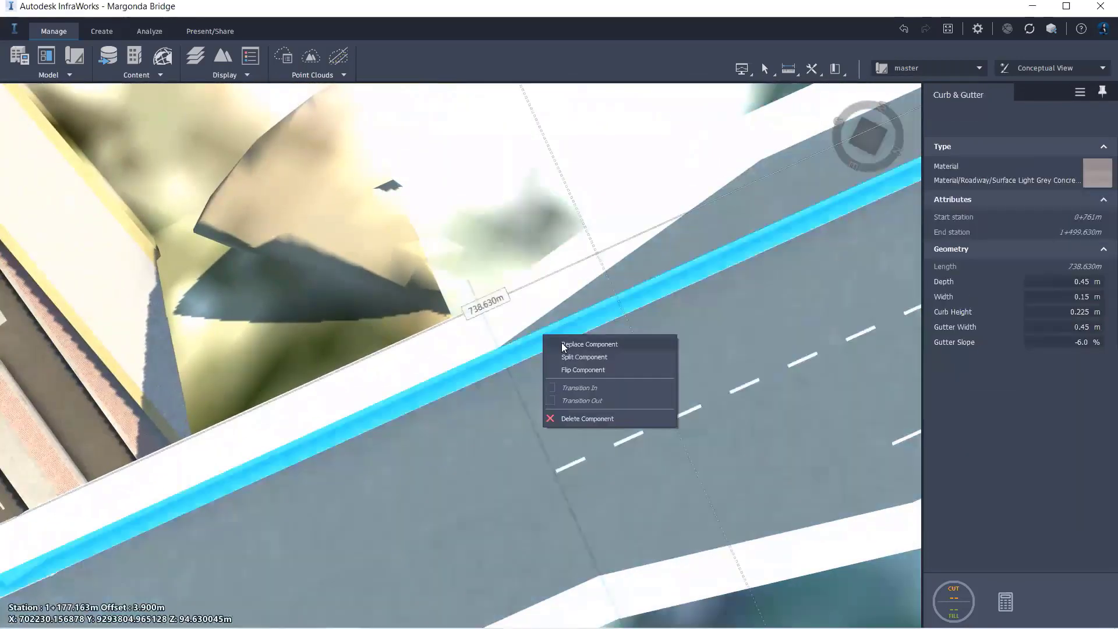
{"action": "left_click", "coordinate": [563, 352]}
{"action": "left_click", "coordinate": [511, 358]}
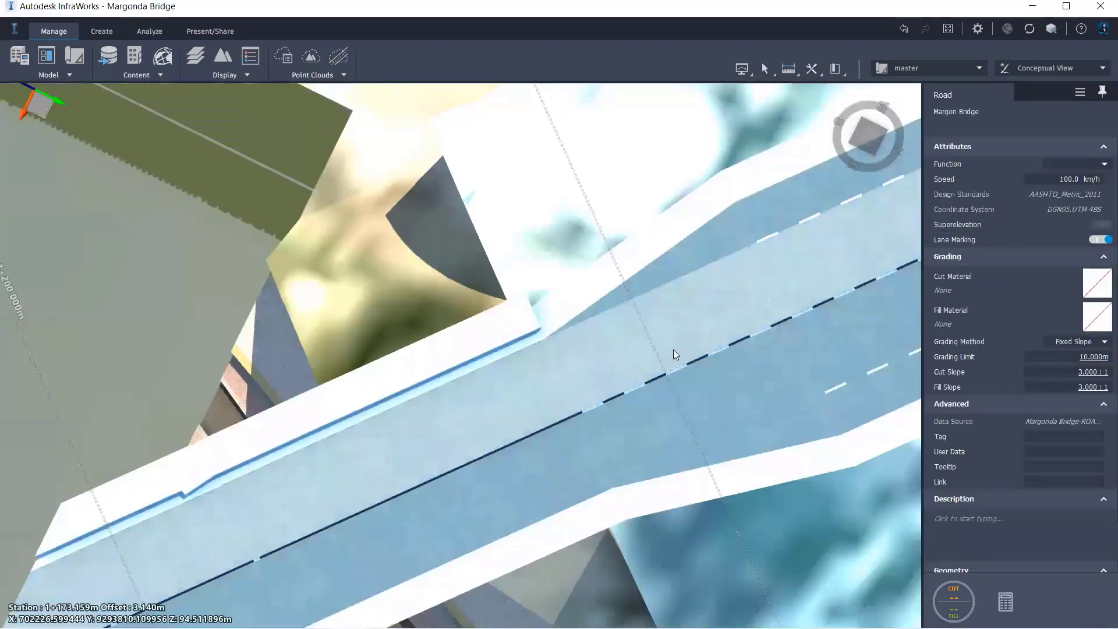
Insert a Curb & Gutter component between the widened outer lane and the sidewalk, from about station 1+145.041 to 1+175.041.
{"action": "scroll", "coordinate": [641, 367], "scroll_direction": "up", "scroll_amount": 2}
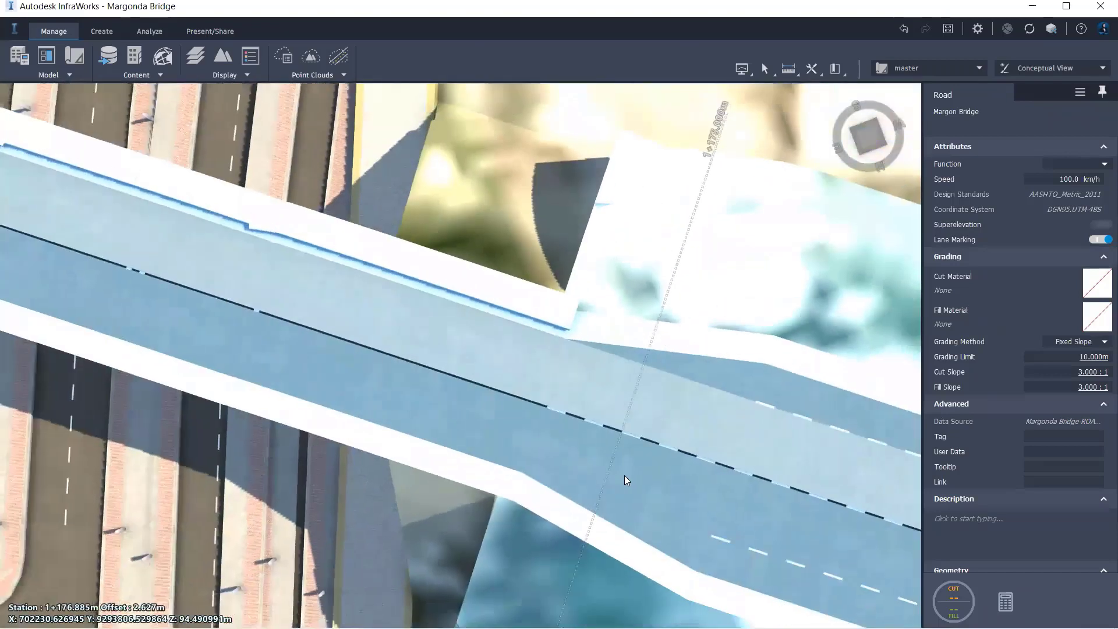
{"action": "left_click", "coordinate": [604, 327]}
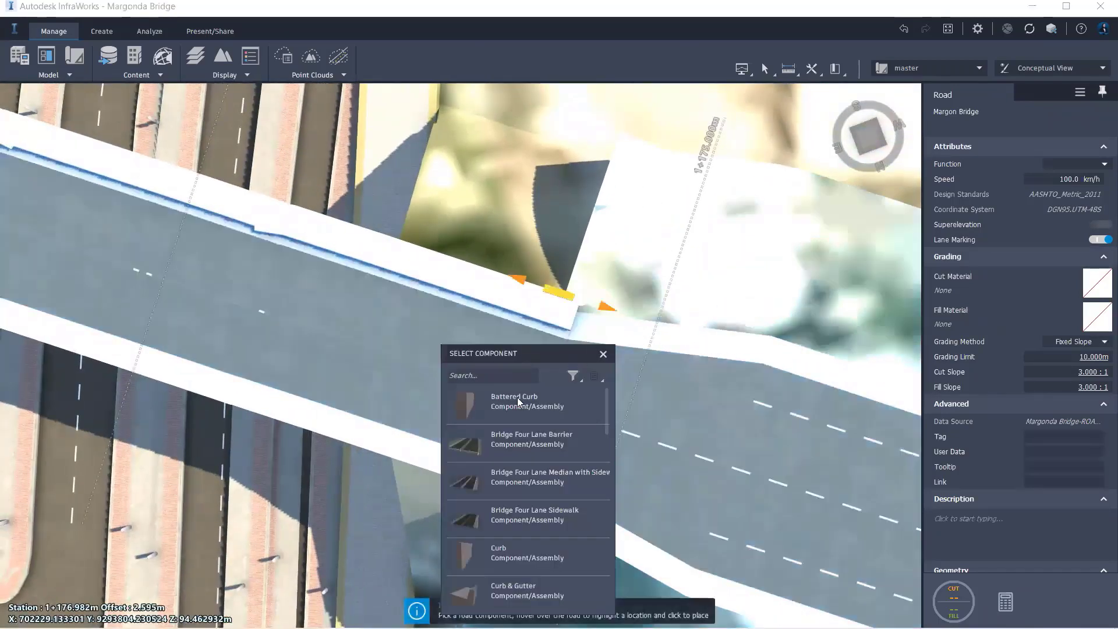
{"action": "left_click", "coordinate": [495, 594]}
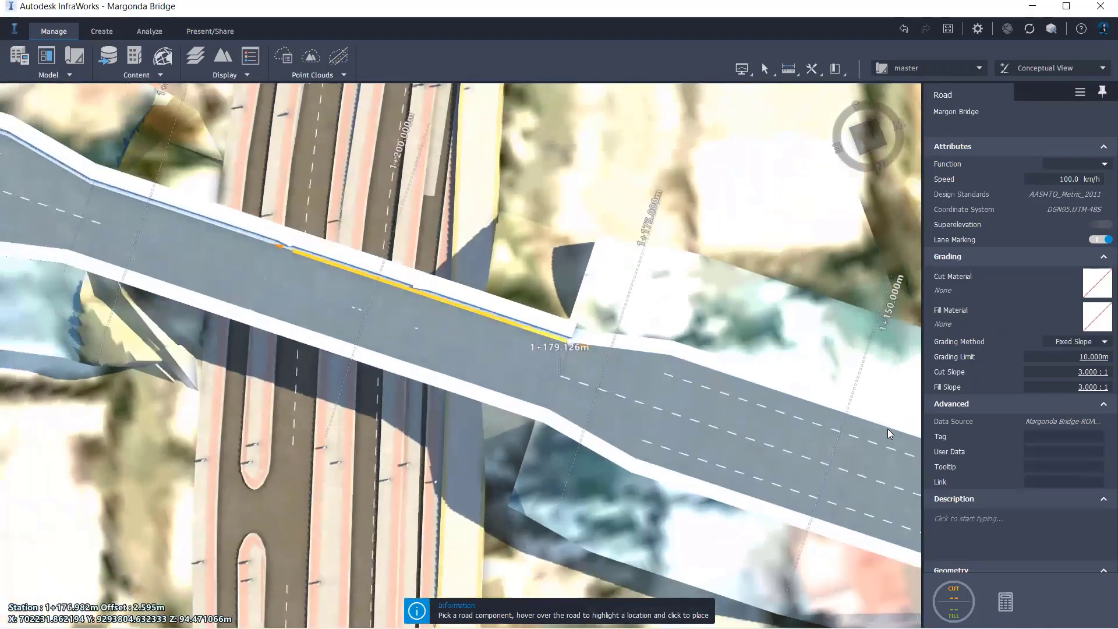
{"action": "left_click", "coordinate": [887, 429]}
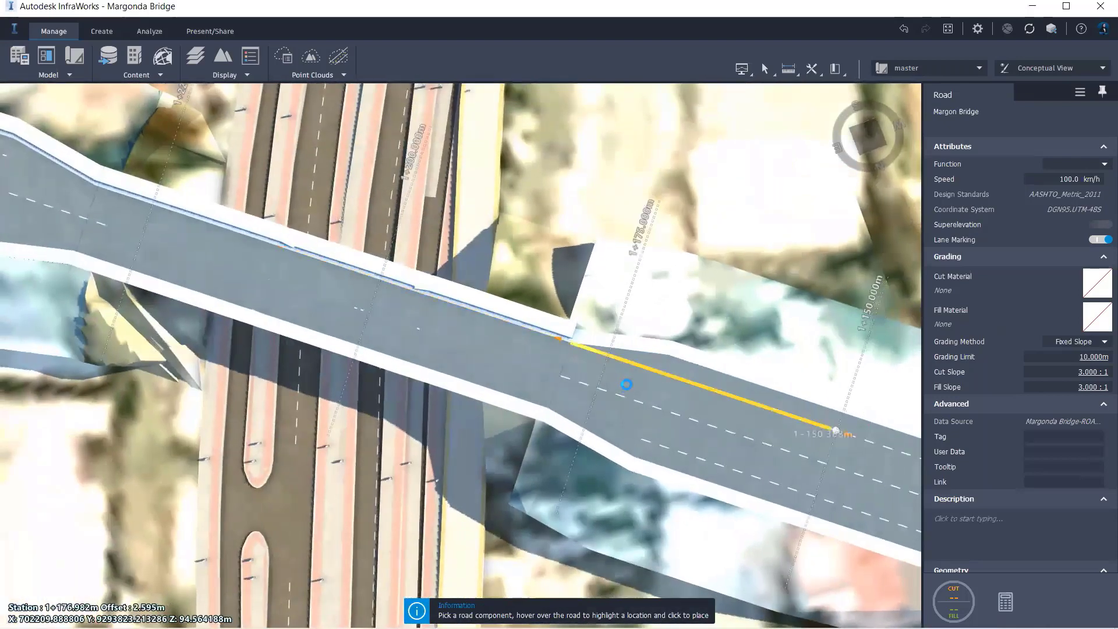
{"action": "left_click", "coordinate": [636, 360]}
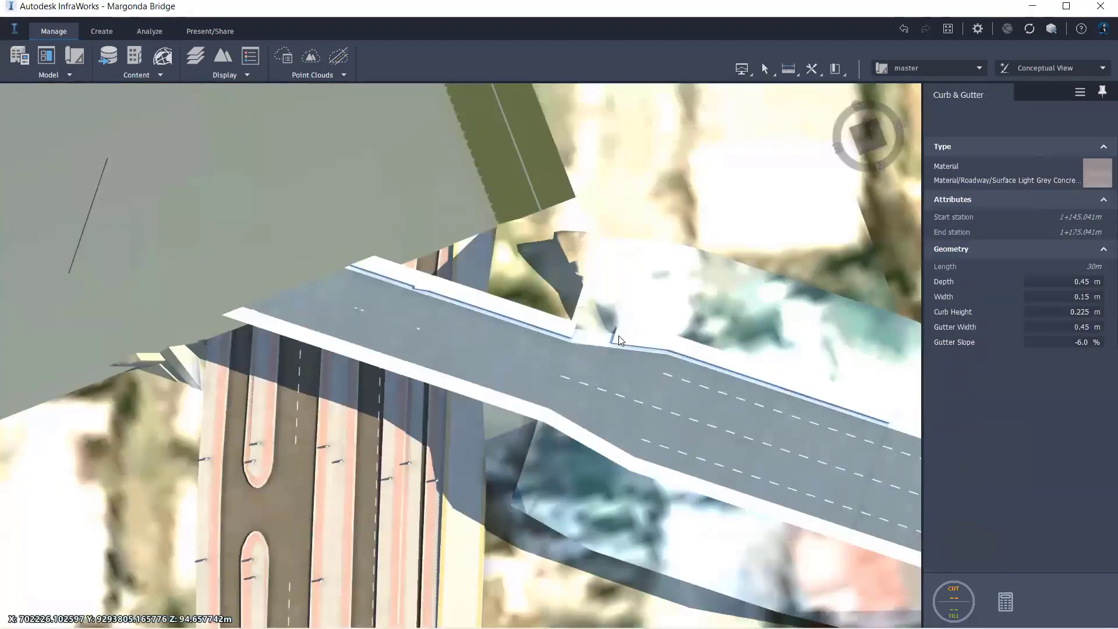
Stretch the new Curb & Gutter component to span from the start of road to station 1+179.126, and apply the change.
{"action": "scroll", "coordinate": [632, 351], "scroll_direction": "up", "scroll_amount": 3}
{"action": "left_click_drag", "start_coordinate": [629, 354], "coordinate": [455, 355]}
{"action": "left_click", "coordinate": [560, 344]}
{"action": "middle_click_drag", "start_coordinate": [751, 407], "coordinate": [757, 381]}
{"action": "middle_click_drag", "start_coordinate": [786, 324], "coordinate": [699, 347]}
{"action": "scroll", "coordinate": [698, 348], "scroll_direction": "down", "scroll_amount": 1}
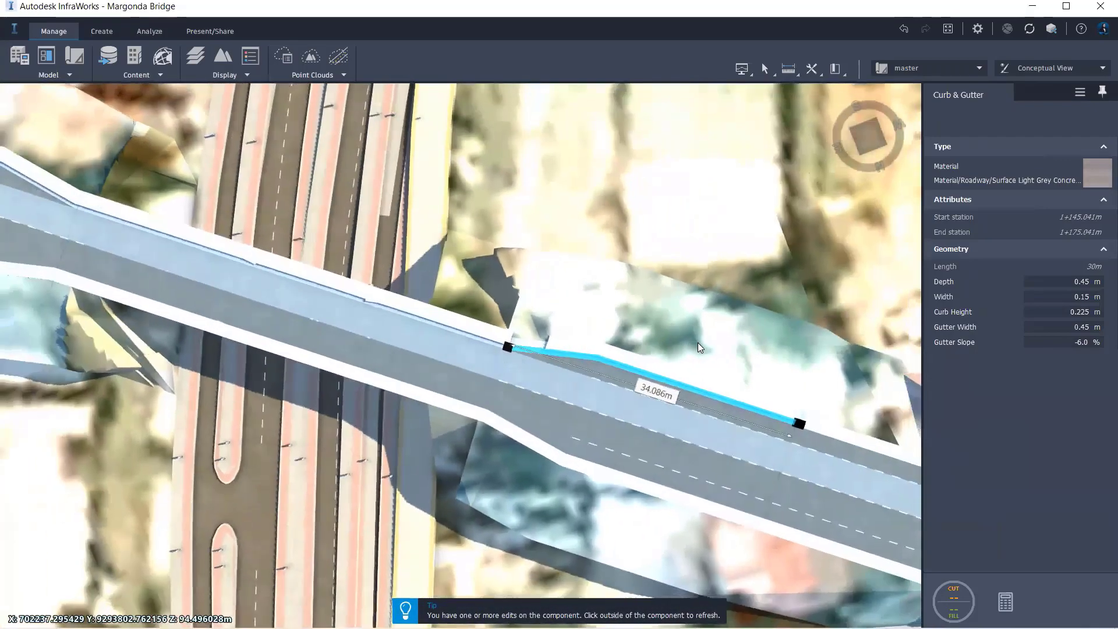
{"action": "scroll", "coordinate": [698, 348], "scroll_direction": "down", "scroll_amount": 2}
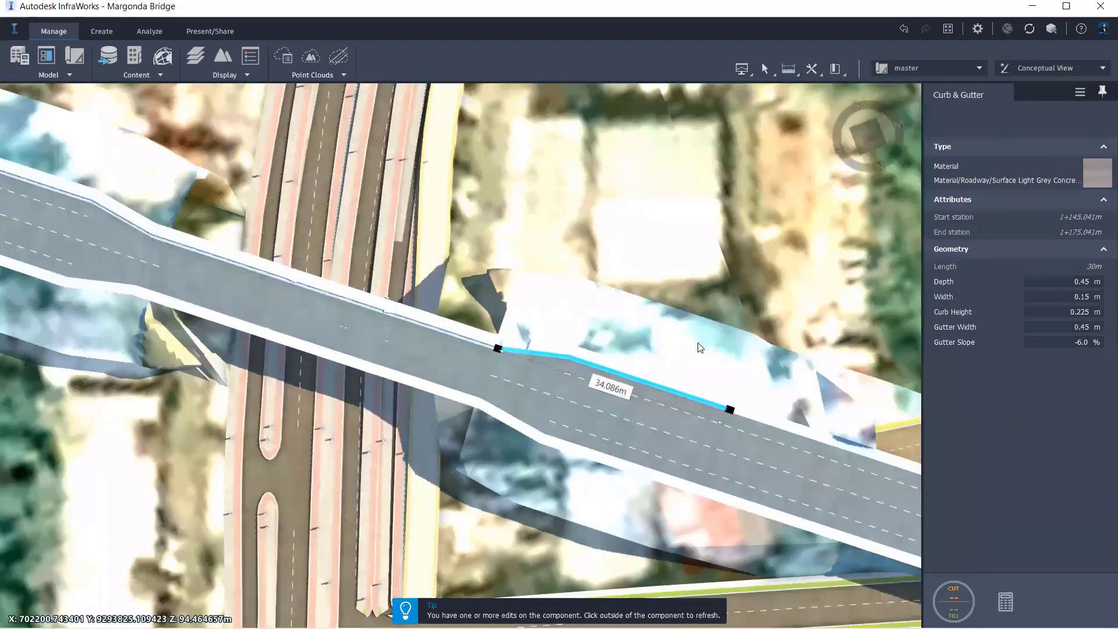
{"action": "left_click", "coordinate": [700, 348]}
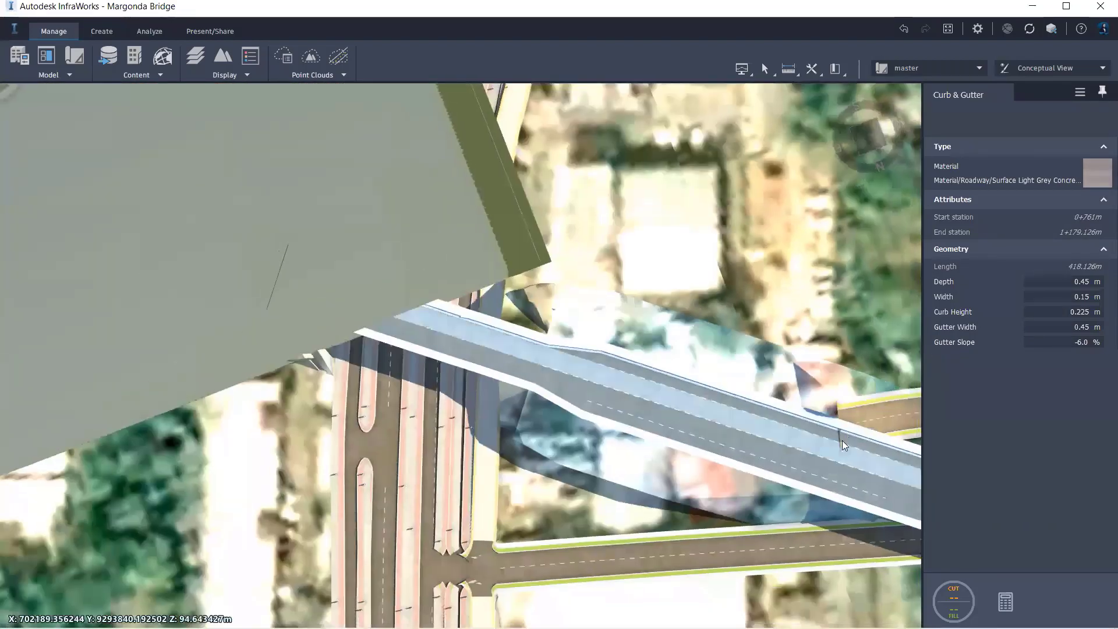
Move the end vertex of the residential side road clear of the bridge, to about X 702185.56, Y 9293830.43, and deselect the road.
{"action": "scroll", "coordinate": [797, 373], "scroll_direction": "up", "scroll_amount": 2}
{"action": "scroll", "coordinate": [729, 332], "scroll_direction": "up", "scroll_amount": 4}
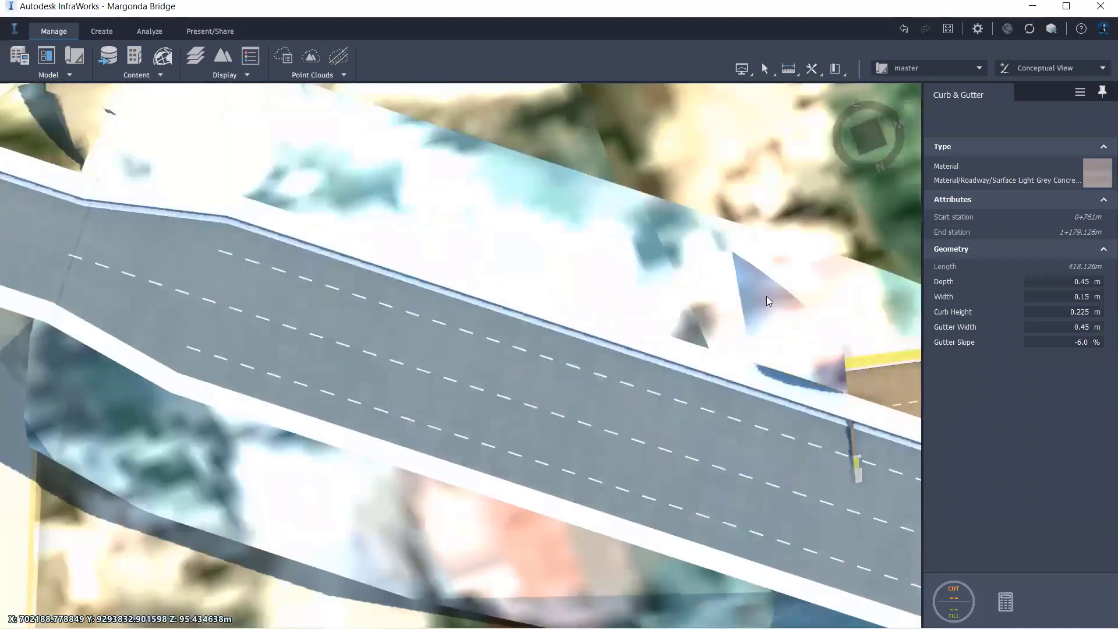
{"action": "scroll", "coordinate": [634, 340], "scroll_direction": "down", "scroll_amount": 3}
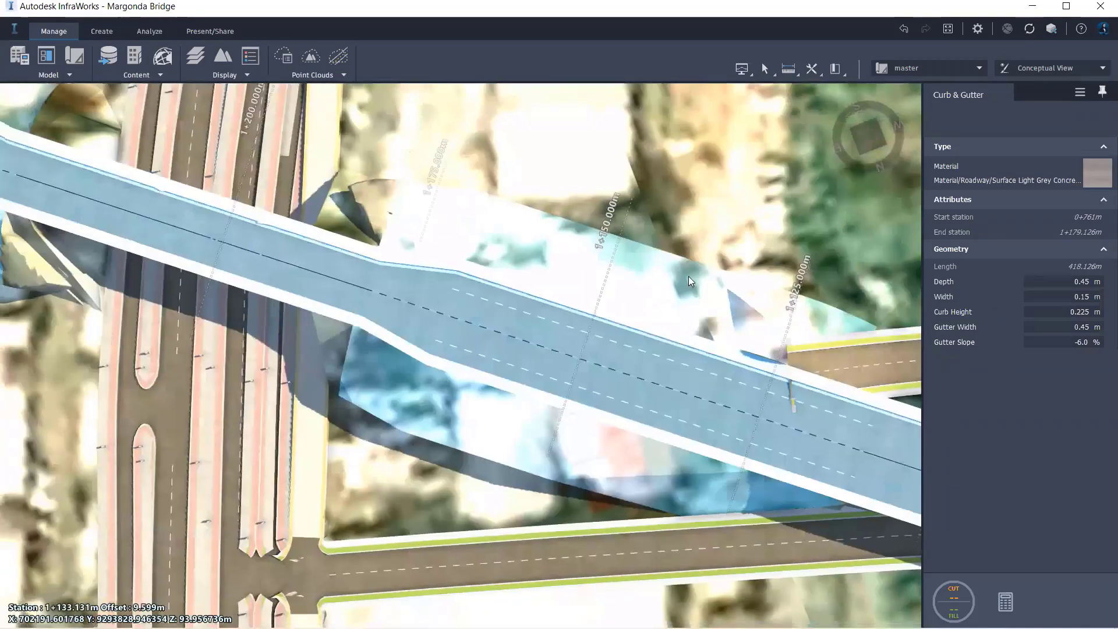
{"action": "scroll", "coordinate": [807, 203], "scroll_direction": "down", "scroll_amount": 2}
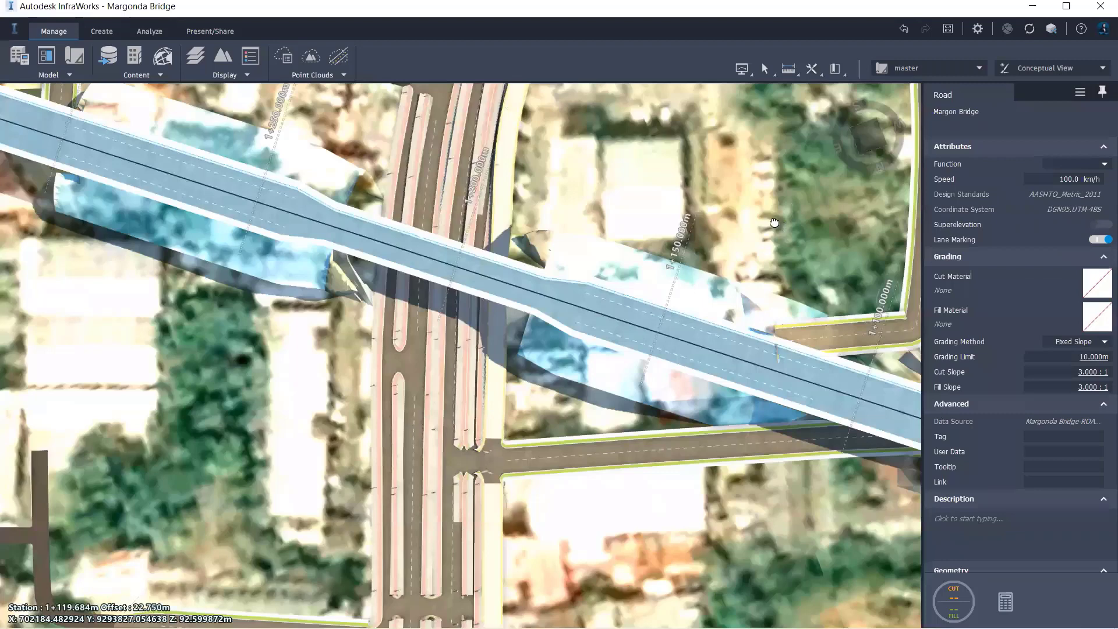
{"action": "middle_click_drag", "start_coordinate": [764, 214], "coordinate": [797, 197], "text": "shift"}
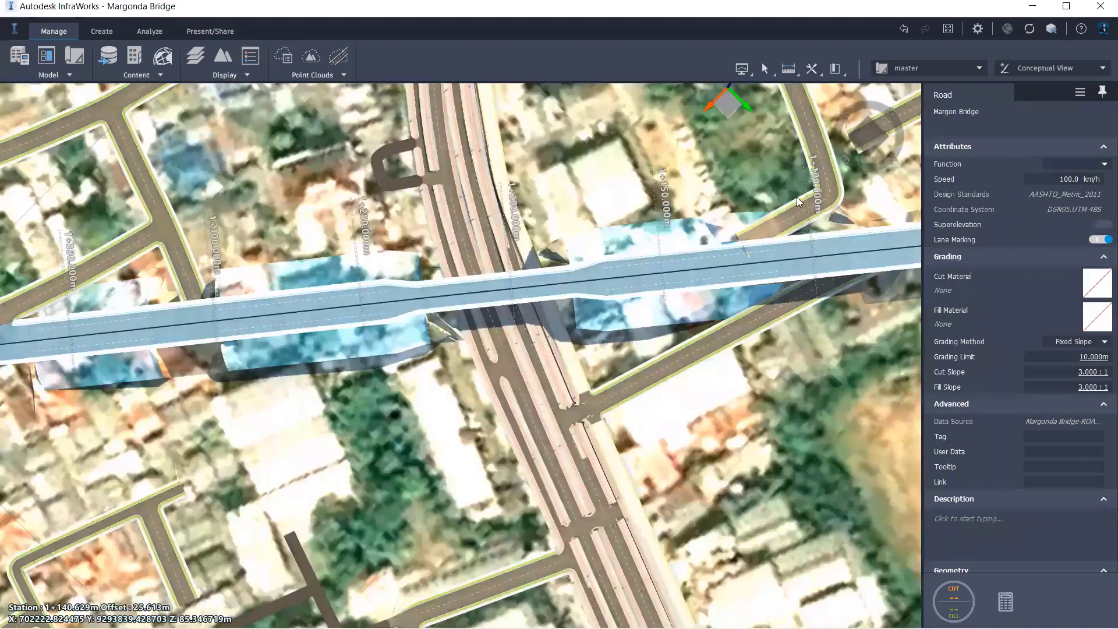
{"action": "middle_click_drag", "start_coordinate": [763, 294], "coordinate": [762, 298], "text": "shift"}
{"action": "left_click", "coordinate": [758, 293]}
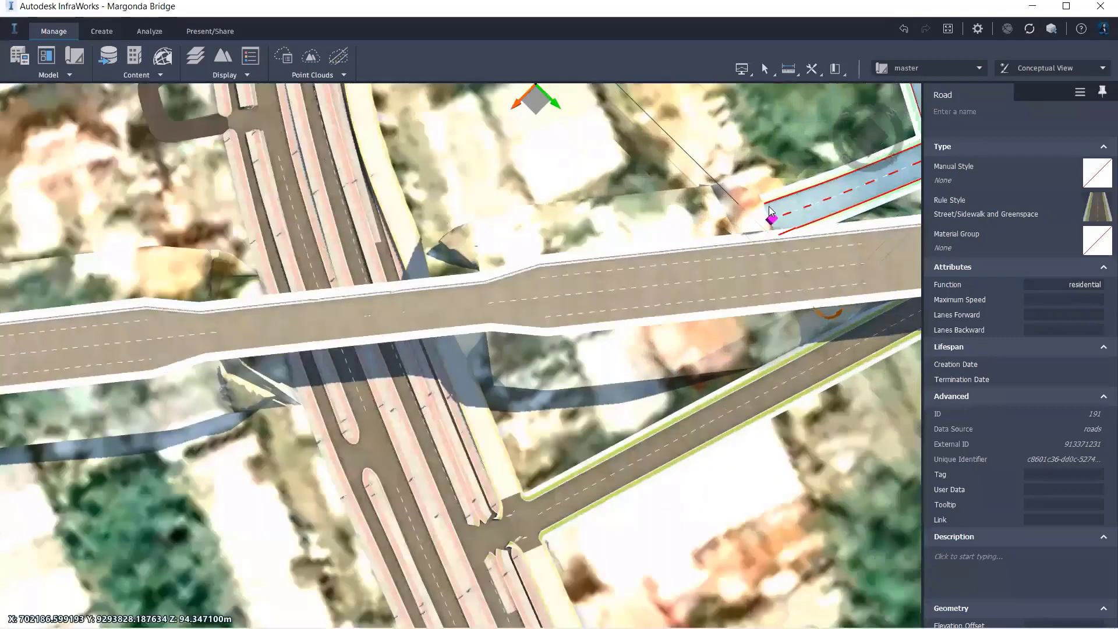
{"action": "left_click", "coordinate": [768, 215]}
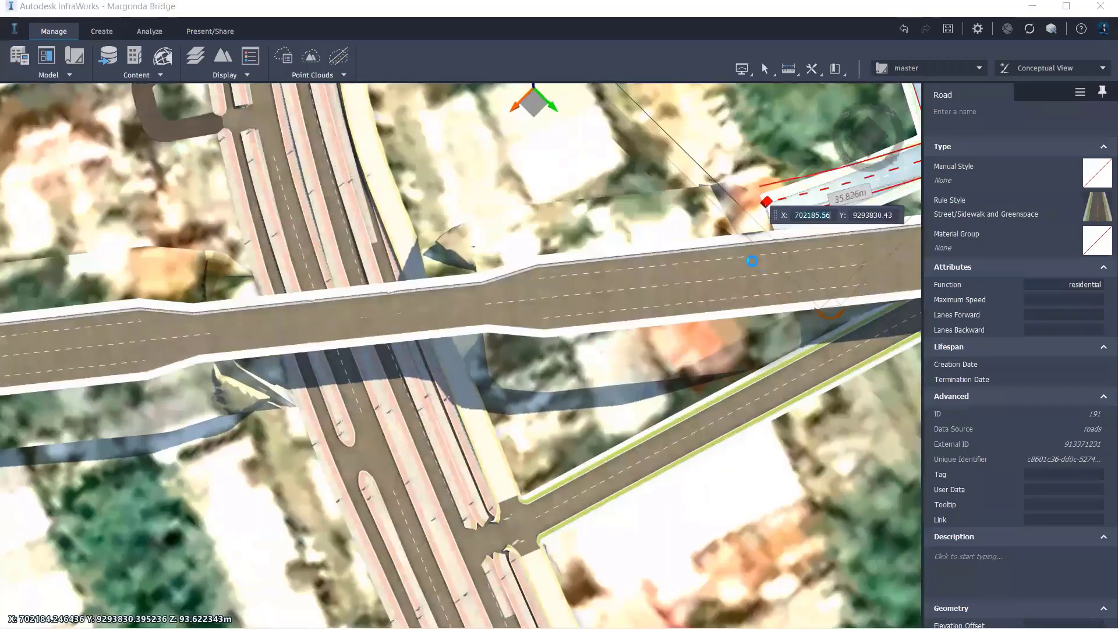
{"action": "key", "text": "Return"}
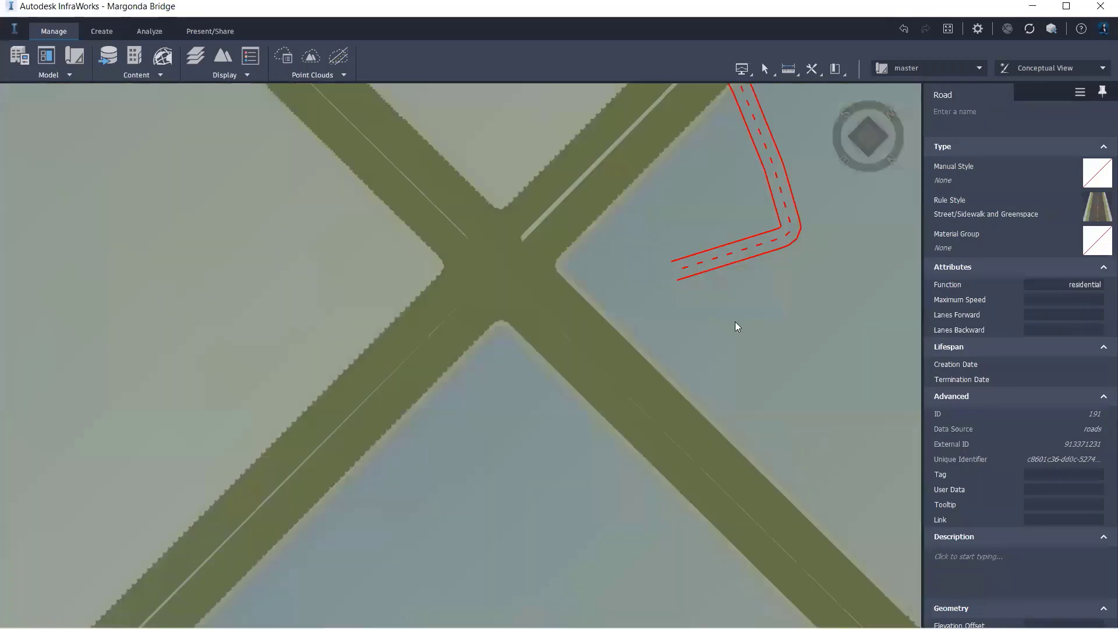
{"action": "scroll", "coordinate": [680, 272], "scroll_direction": "down", "scroll_amount": 2}
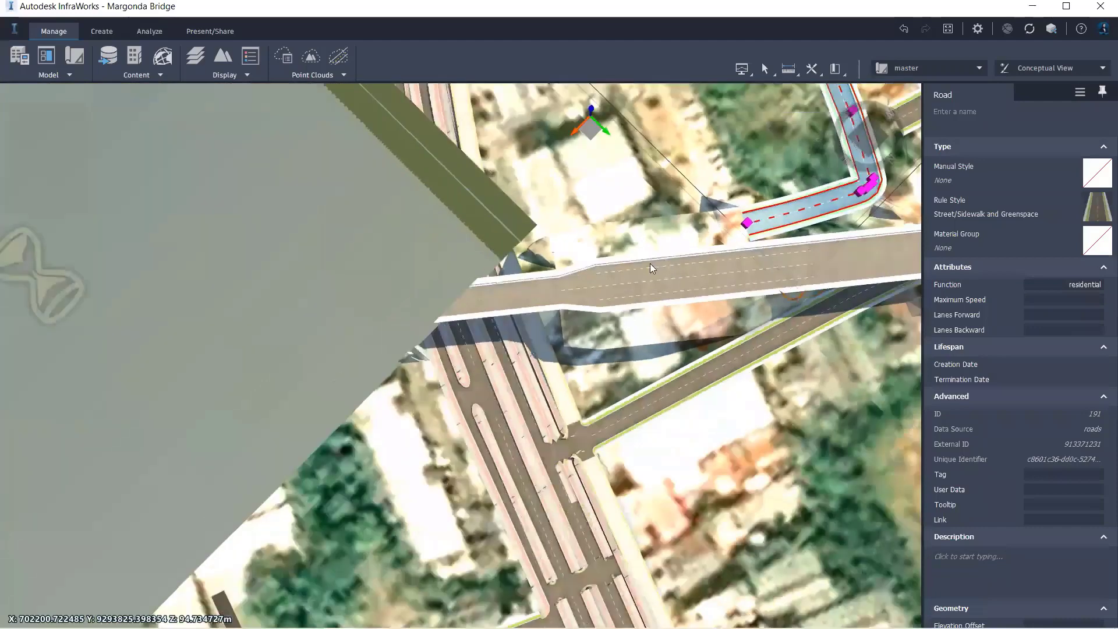
{"action": "scroll", "coordinate": [650, 273], "scroll_direction": "down", "scroll_amount": 1}
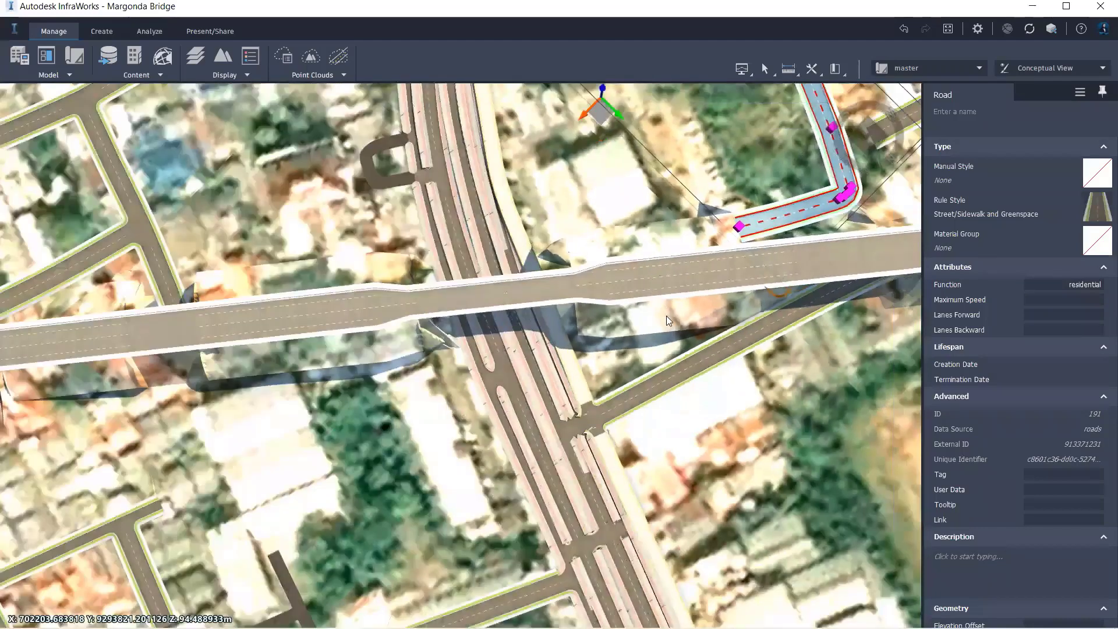
{"action": "scroll", "coordinate": [666, 315], "scroll_direction": "down", "scroll_amount": 1}
{"action": "left_click", "coordinate": [677, 442]}
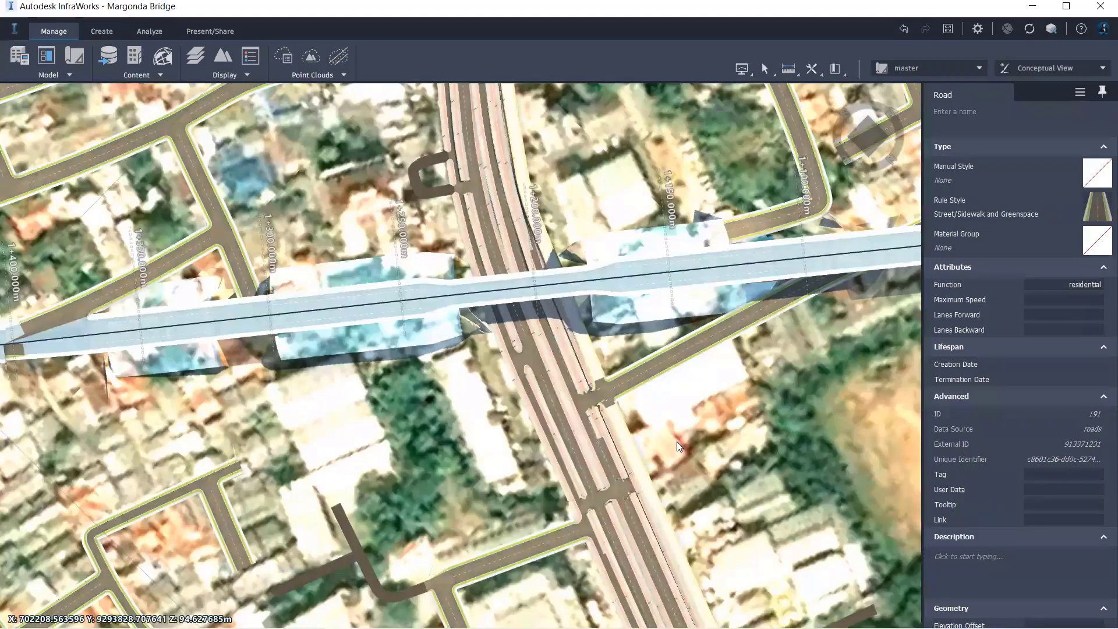
Insert a Curb & Gutter component along the opposite edge of the bridge road, from about station 1+263.050 to 1+293.050.
{"action": "scroll", "coordinate": [687, 396], "scroll_direction": "up", "scroll_amount": 3}
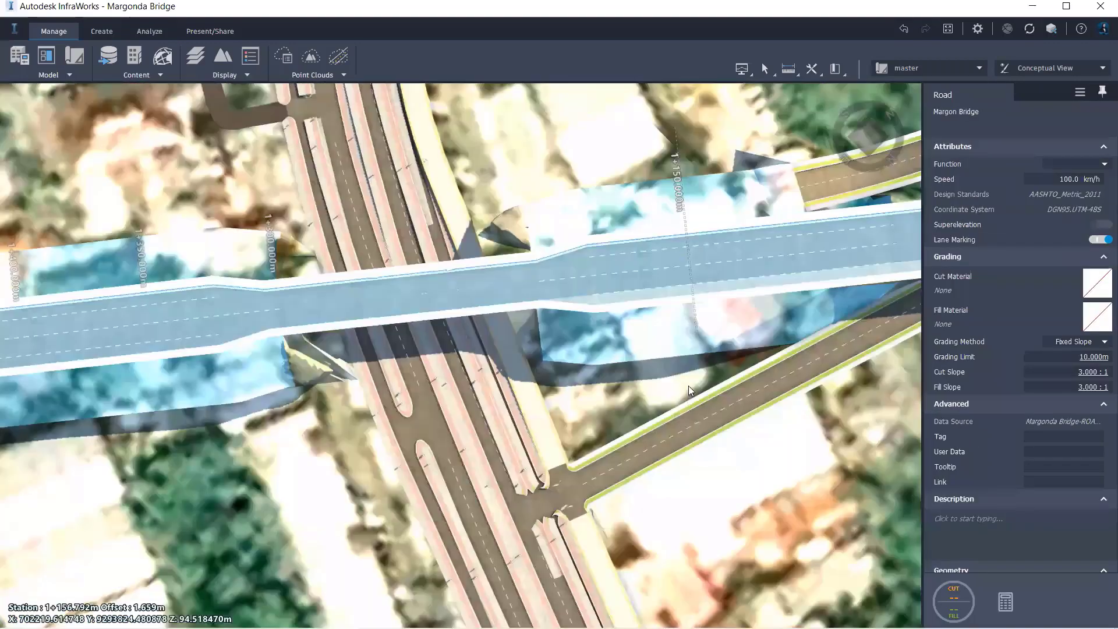
{"action": "right_click", "coordinate": [688, 386]}
{"action": "key", "text": "Up"}
{"action": "key", "text": "Up"}
{"action": "key", "text": "Up"}
{"action": "key", "text": "Up"}
{"action": "key", "text": "Return"}
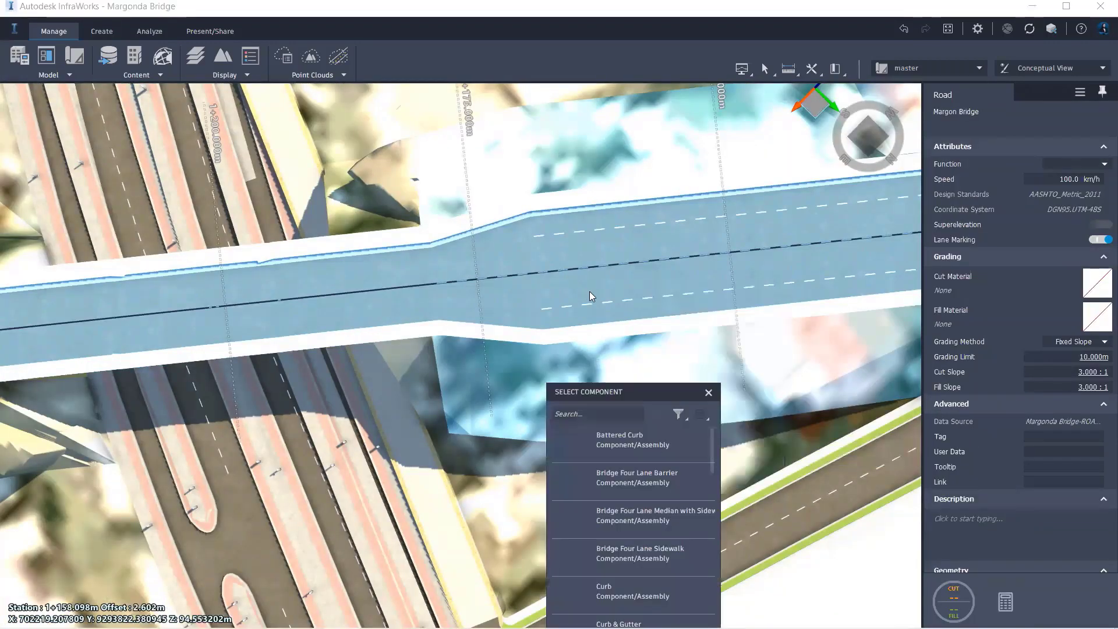
{"action": "scroll", "coordinate": [271, 324], "scroll_direction": "down", "scroll_amount": 1}
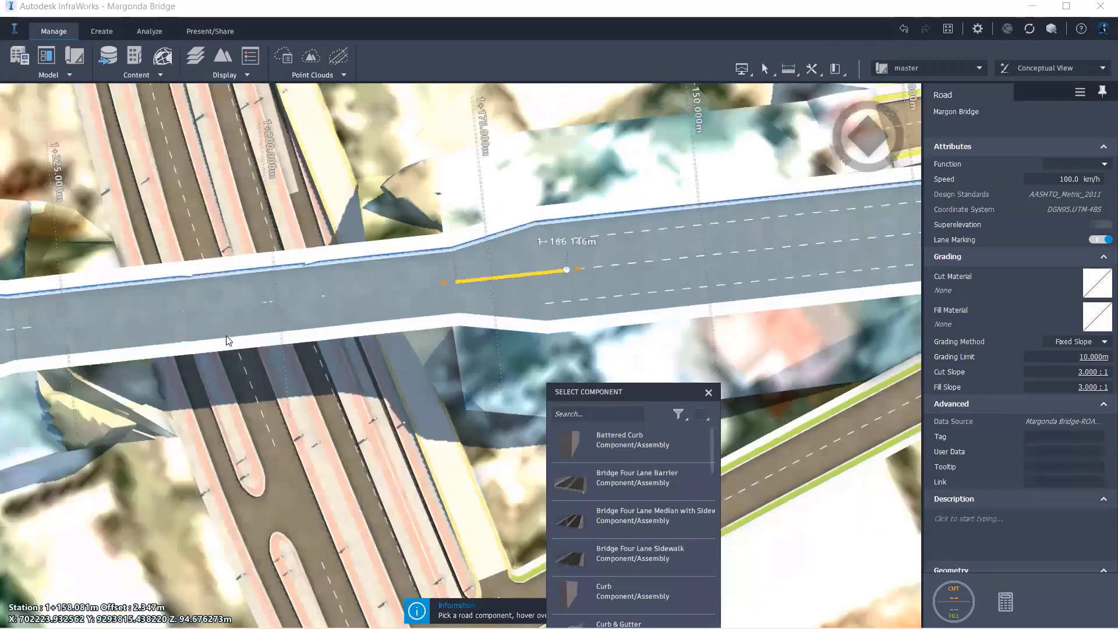
{"action": "scroll", "coordinate": [227, 341], "scroll_direction": "down", "scroll_amount": 1}
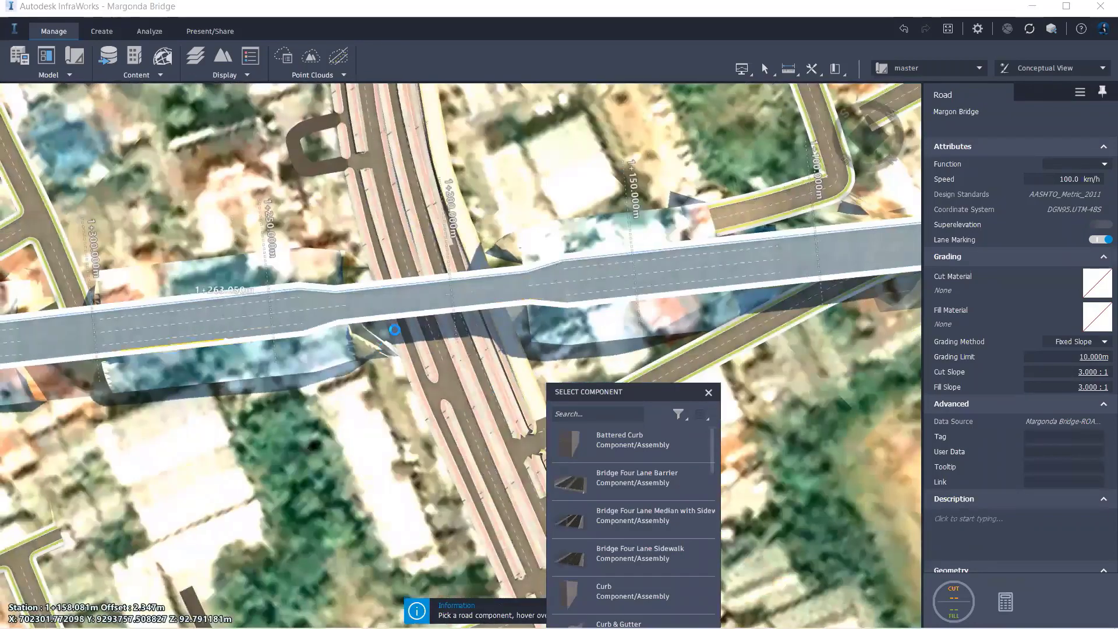
{"action": "left_click", "coordinate": [247, 347]}
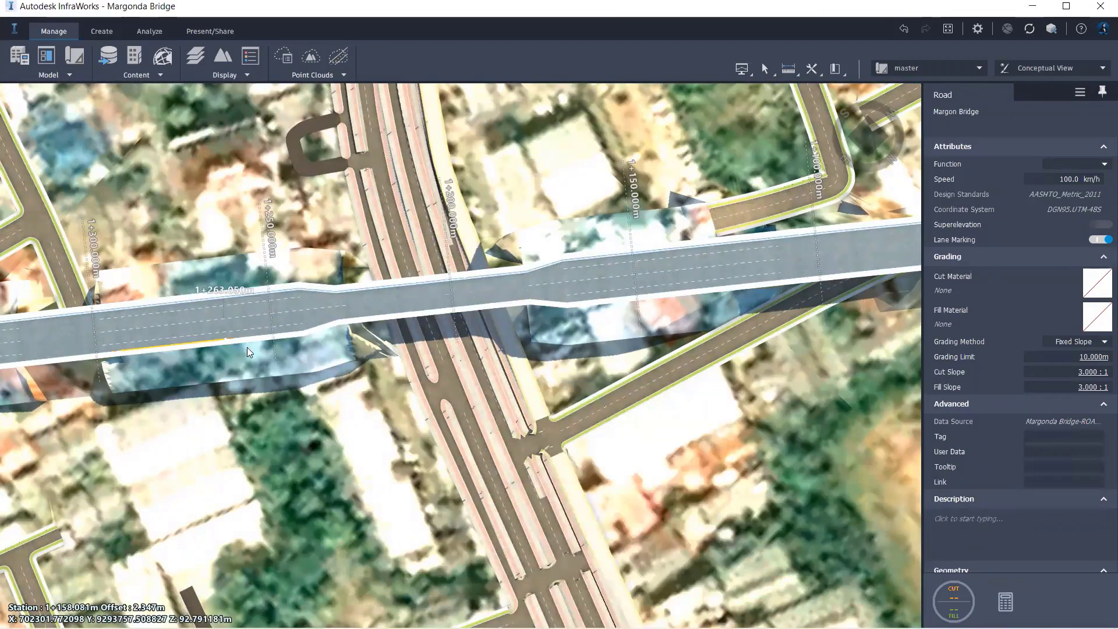
{"action": "left_click", "coordinate": [247, 347]}
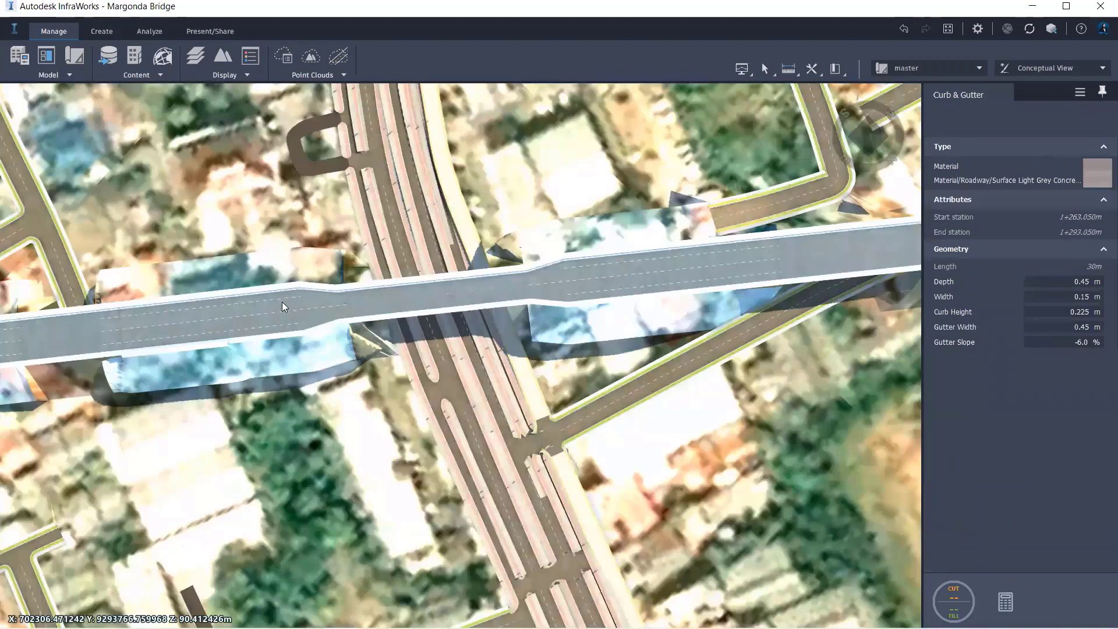
{"action": "left_click_drag", "start_coordinate": [360, 343], "coordinate": [436, 331]}
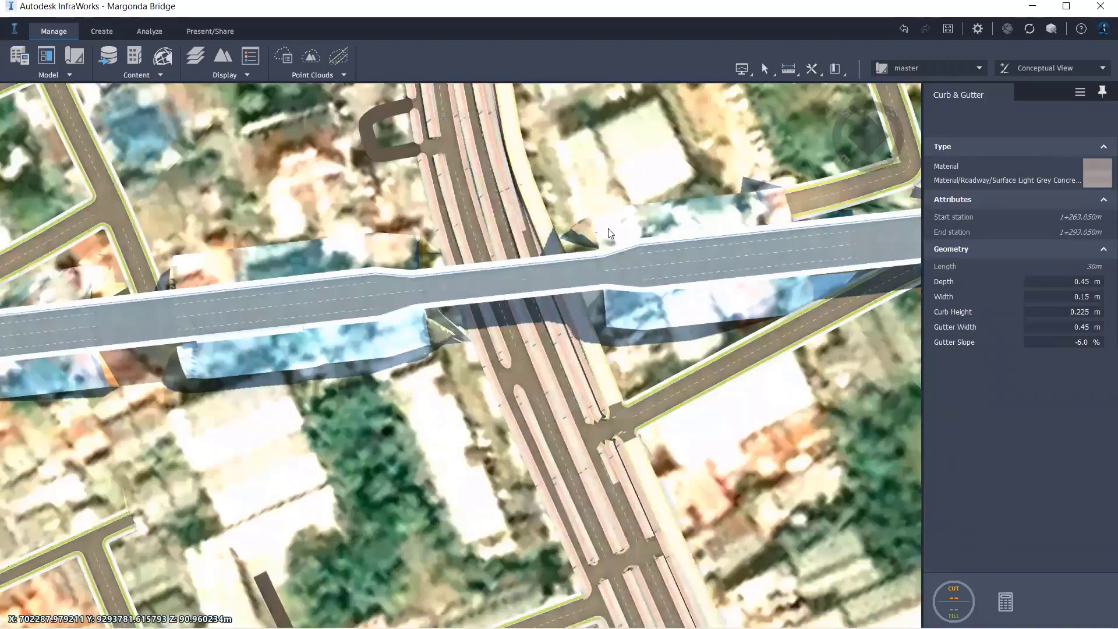
Extend the short curb and gutter component along the road edge to span stations 0+761 to 1+499.630.
{"action": "left_click_drag", "start_coordinate": [622, 238], "coordinate": [775, 318]}
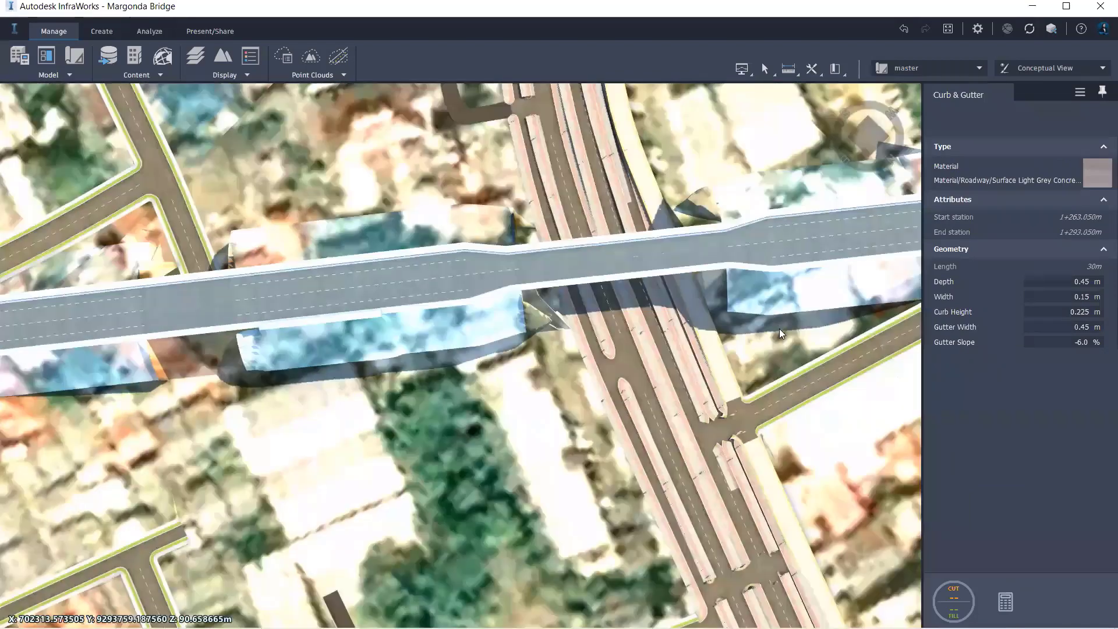
{"action": "scroll", "coordinate": [779, 328], "scroll_direction": "up", "scroll_amount": 5}
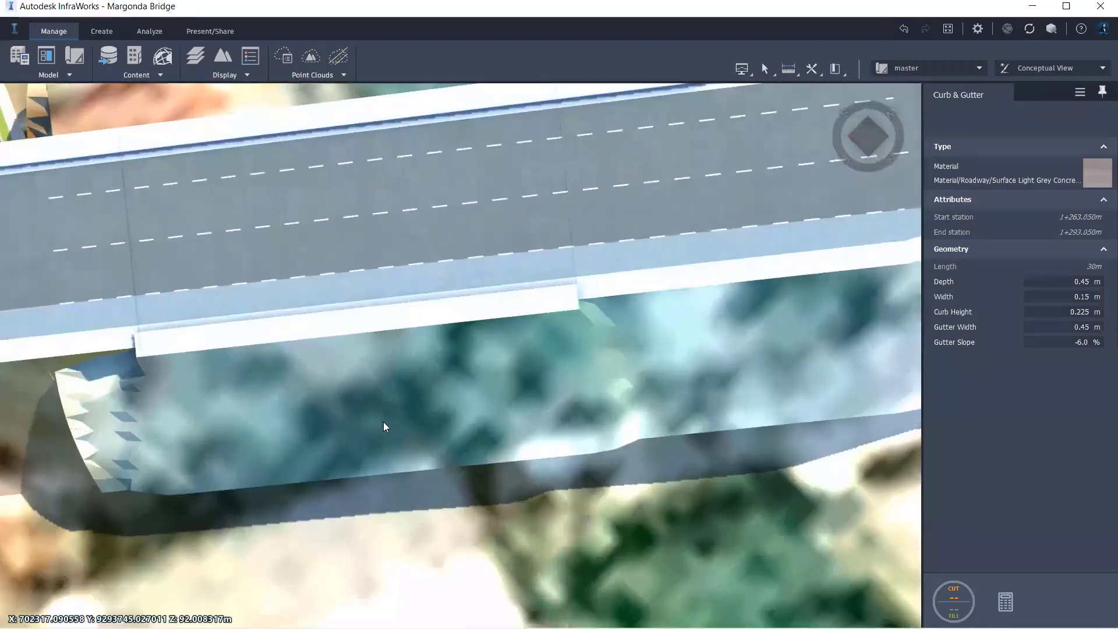
{"action": "scroll", "coordinate": [408, 422], "scroll_direction": "up", "scroll_amount": 2}
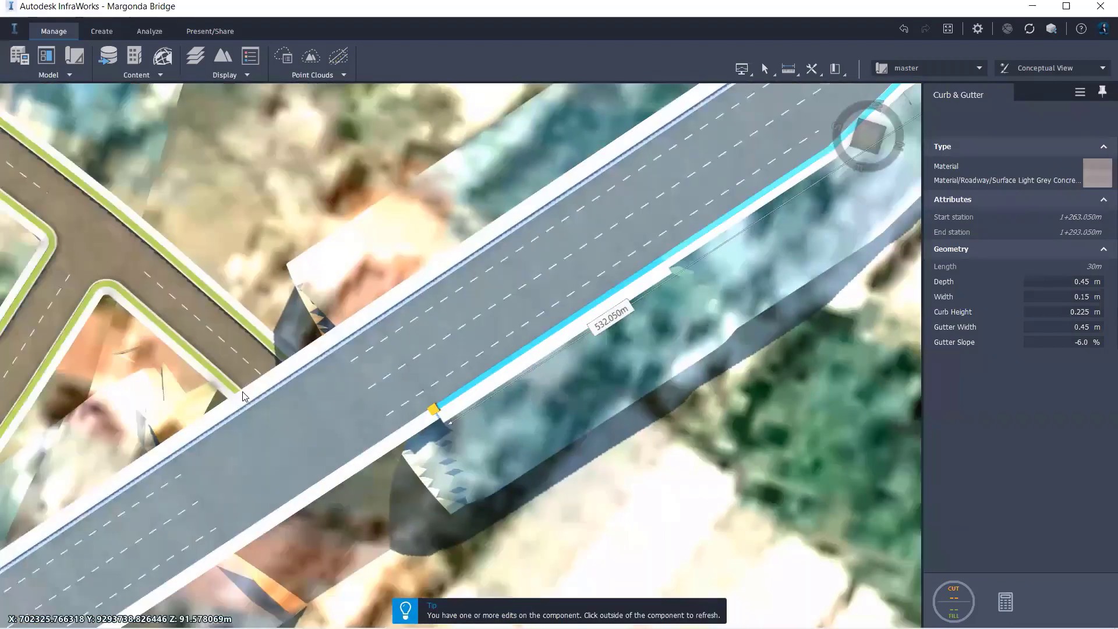
{"action": "left_click", "coordinate": [431, 410]}
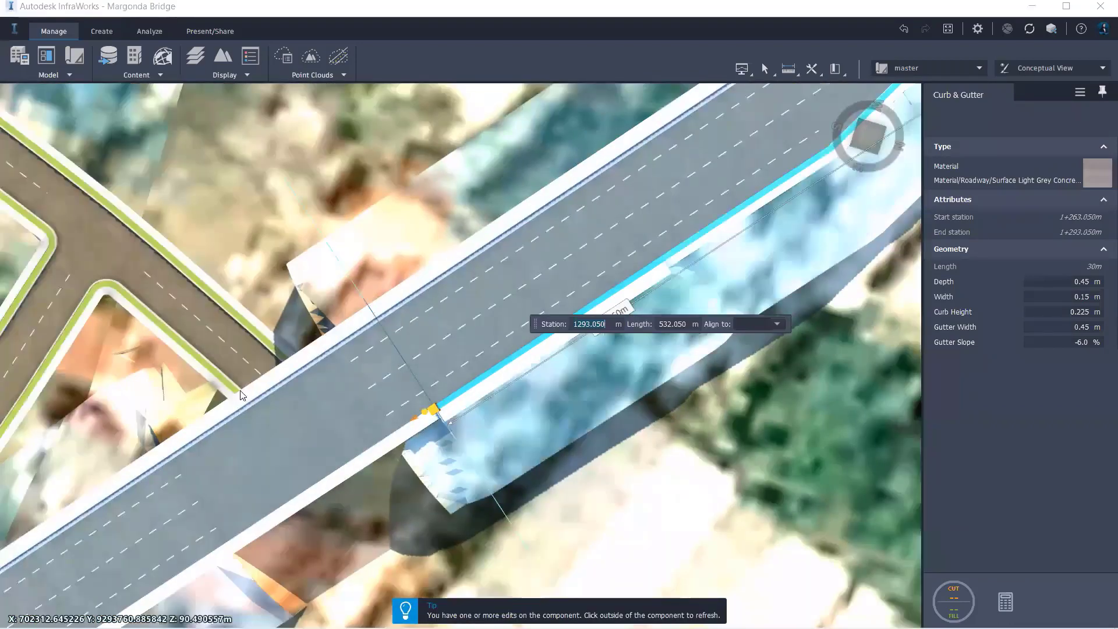
{"action": "left_click", "coordinate": [240, 394]}
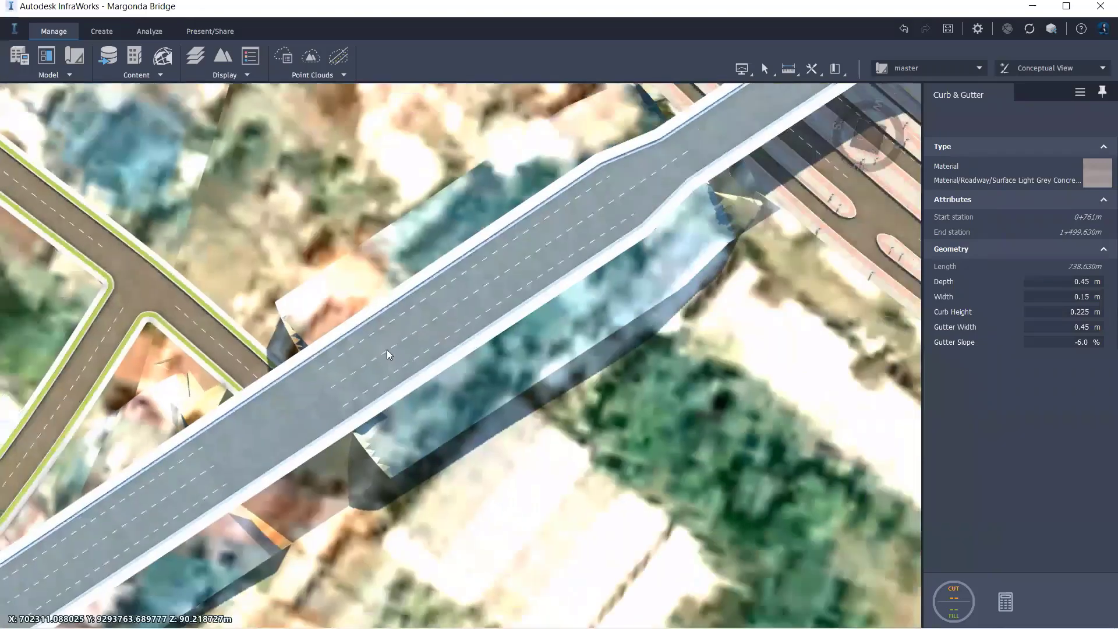
Split the long curb and gutter component at station 1+179.126, where the widened road narrows beside the highway crossing.
{"action": "scroll", "coordinate": [413, 378], "scroll_direction": "down", "scroll_amount": 2}
{"action": "scroll", "coordinate": [399, 345], "scroll_direction": "down", "scroll_amount": 3}
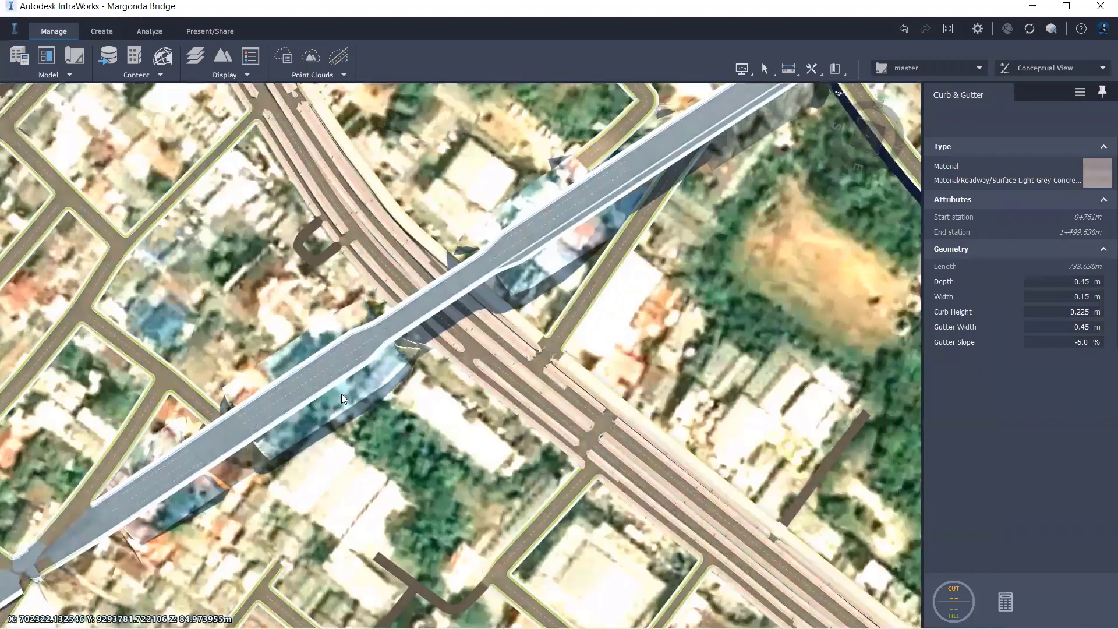
{"action": "scroll", "coordinate": [341, 393], "scroll_direction": "up", "scroll_amount": 5}
{"action": "right_click", "coordinate": [300, 363]}
{"action": "left_click", "coordinate": [338, 391]}
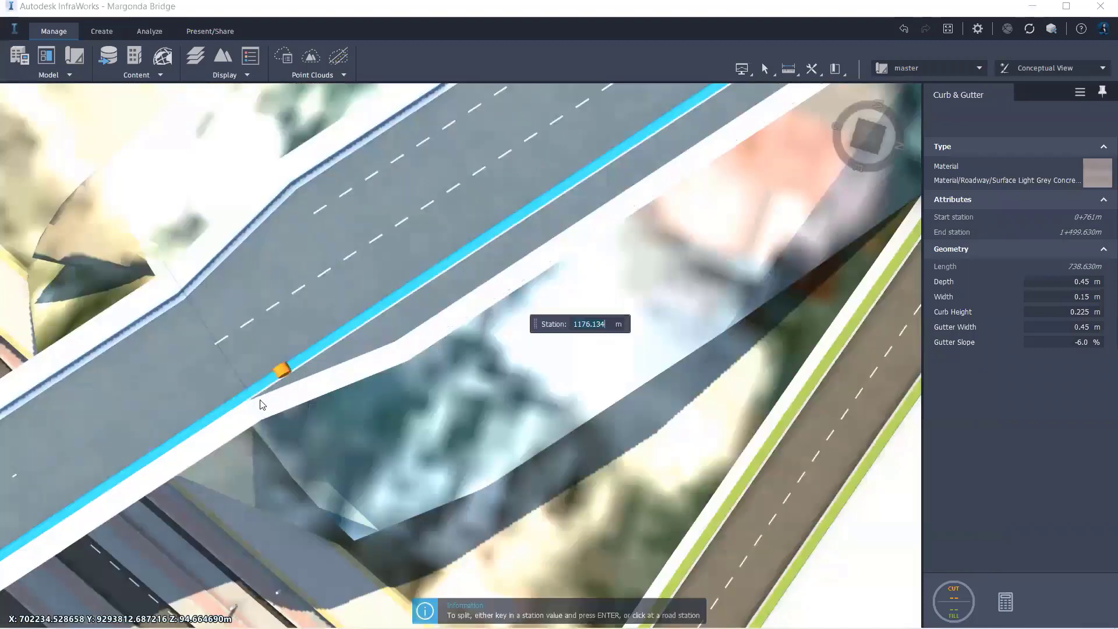
{"action": "left_click", "coordinate": [381, 410]}
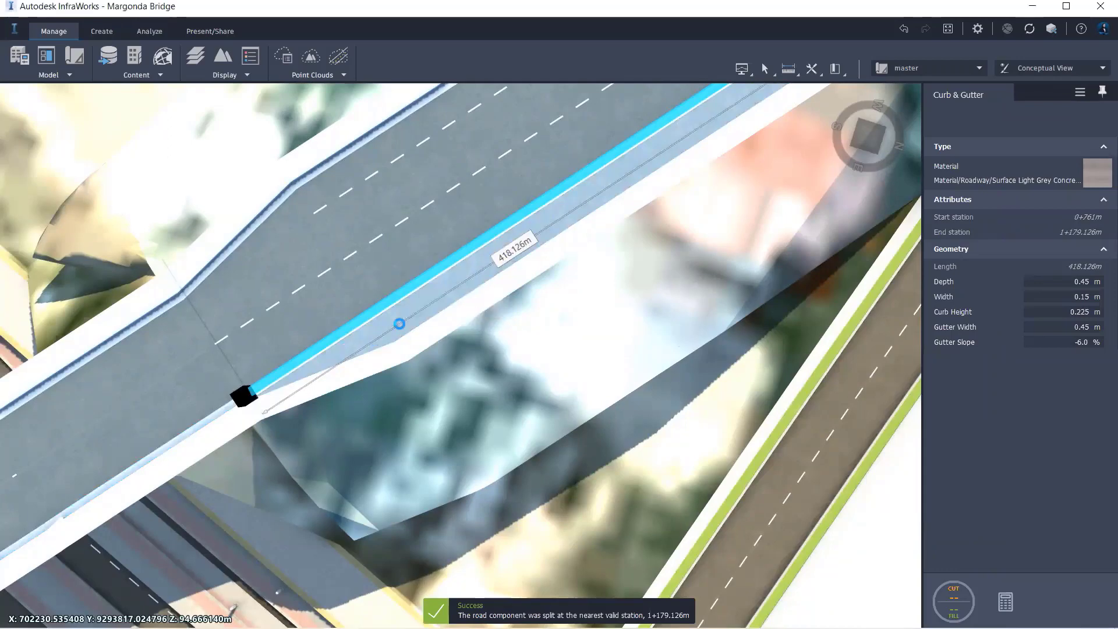
Insert a 30 m curb and gutter component along the widened road edge, from station 1+146.659 to 1+176.659.
{"action": "scroll", "coordinate": [369, 326], "scroll_direction": "down", "scroll_amount": 2}
{"action": "scroll", "coordinate": [554, 232], "scroll_direction": "up", "scroll_amount": 10}
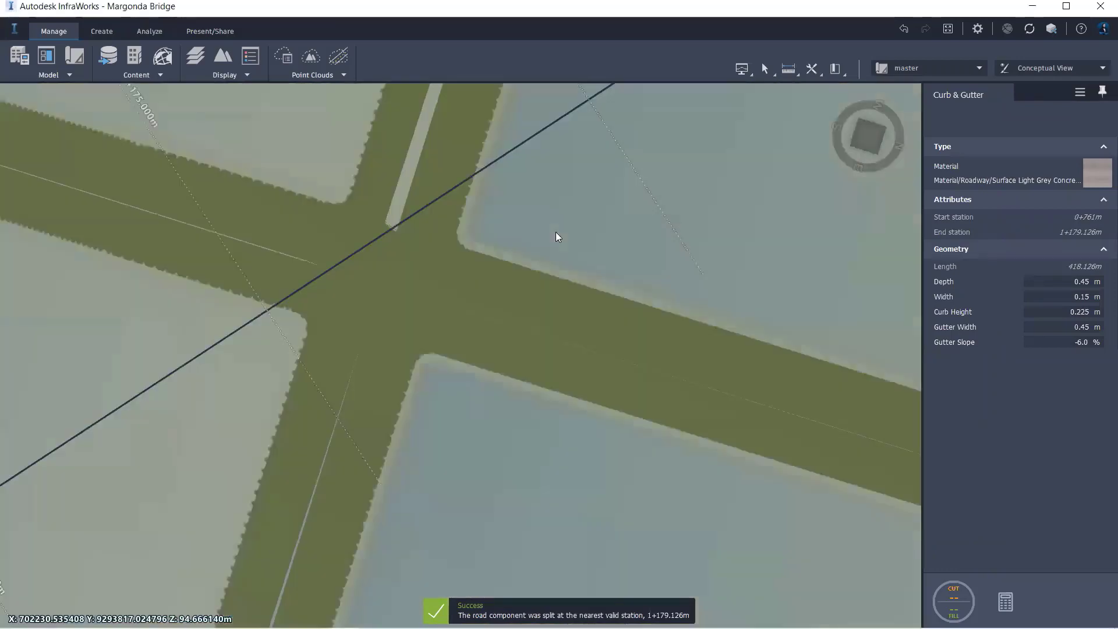
{"action": "left_click", "coordinate": [567, 198]}
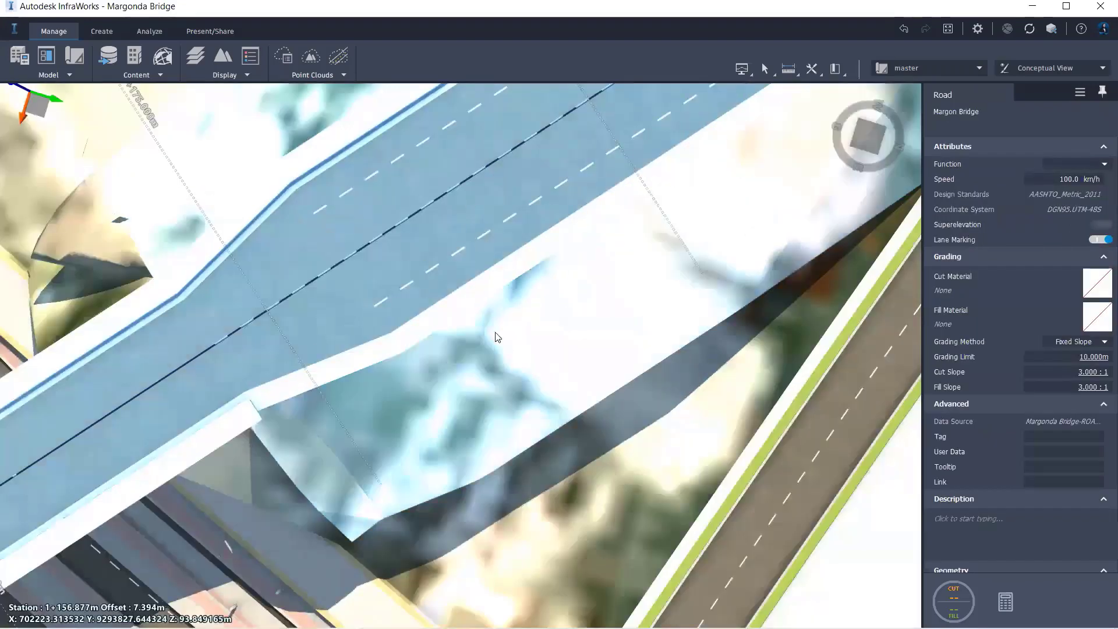
{"action": "scroll", "coordinate": [449, 304], "scroll_direction": "up", "scroll_amount": 5}
{"action": "scroll", "coordinate": [451, 299], "scroll_direction": "down", "scroll_amount": 3}
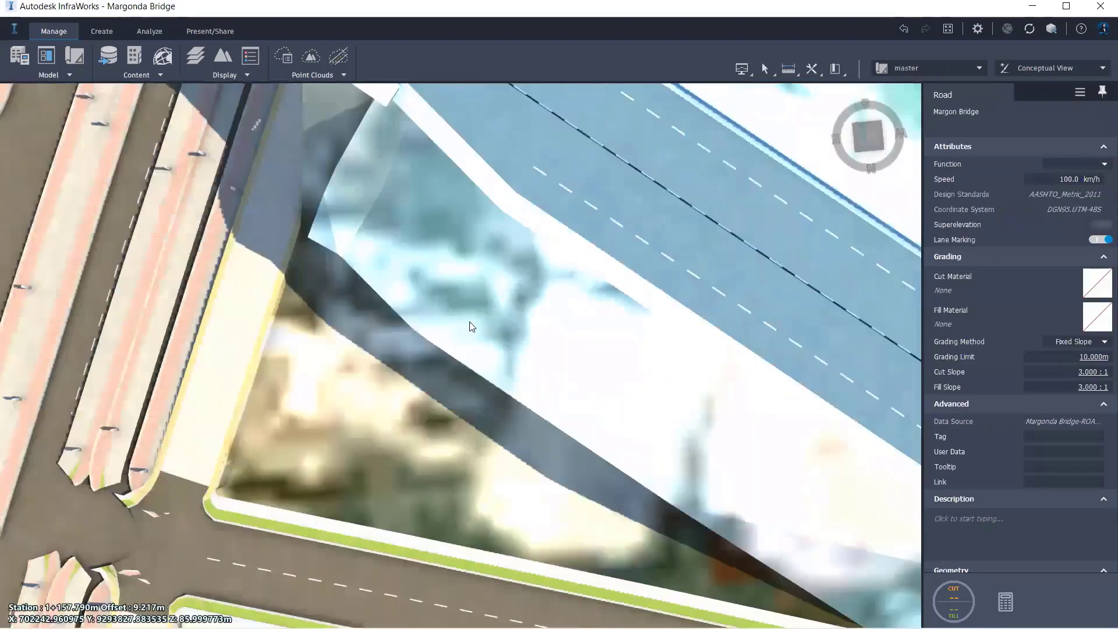
{"action": "scroll", "coordinate": [478, 399], "scroll_direction": "up", "scroll_amount": 4}
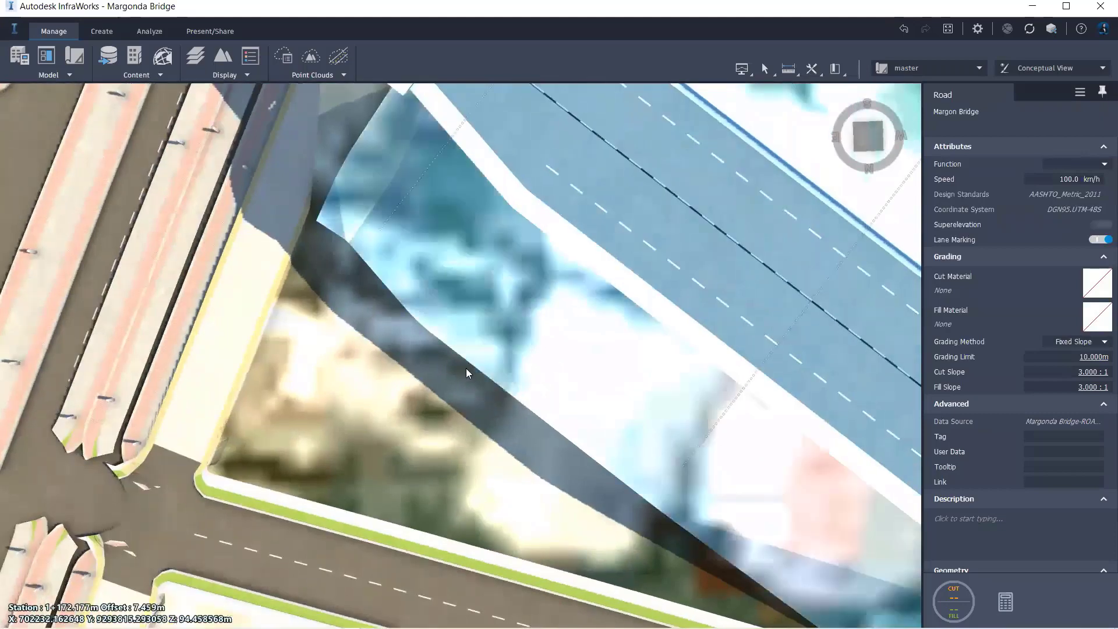
{"action": "scroll", "coordinate": [694, 548], "scroll_direction": "down", "scroll_amount": 5}
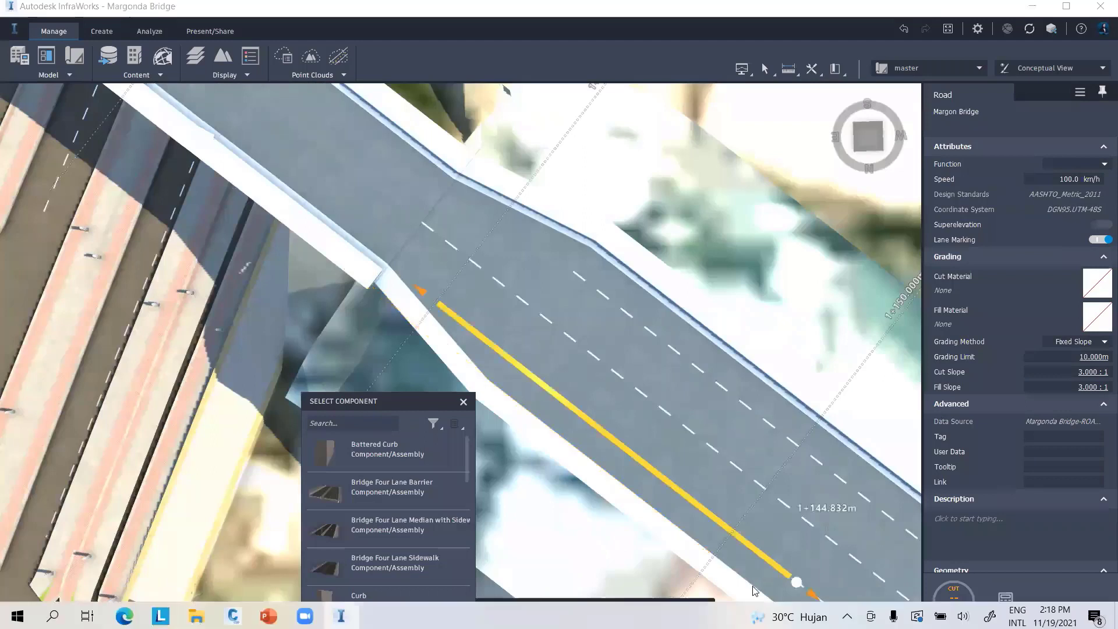
{"action": "left_click", "coordinate": [676, 389]}
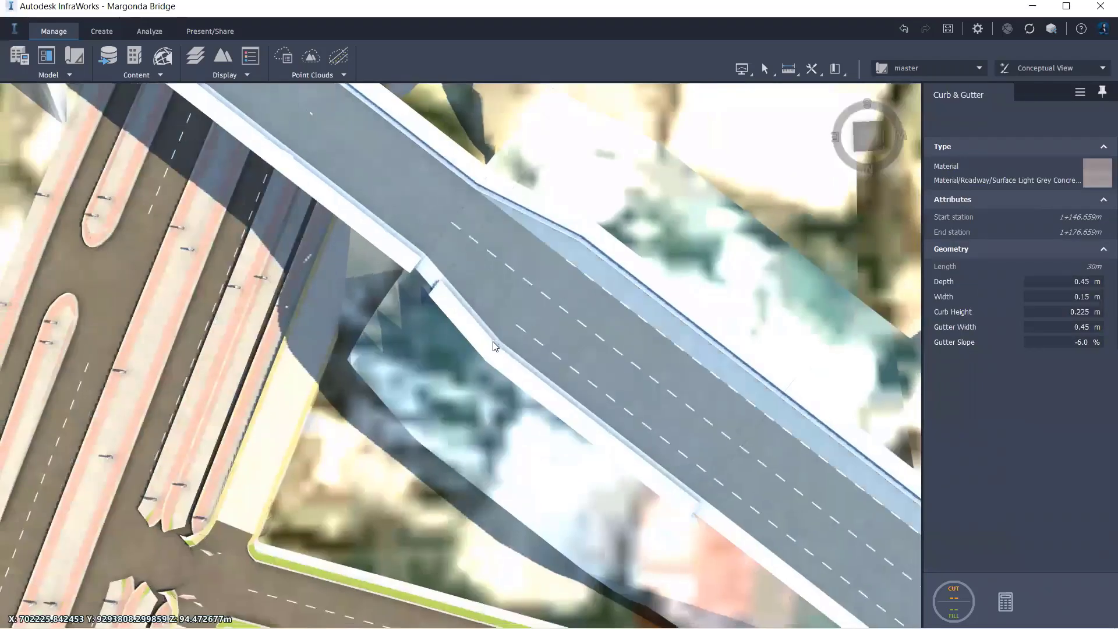
Stretch both ends of the inserted curb and gutter so it spans stations 0+761 to 1+179.126.
{"action": "left_click_drag", "start_coordinate": [437, 282], "coordinate": [421, 254]}
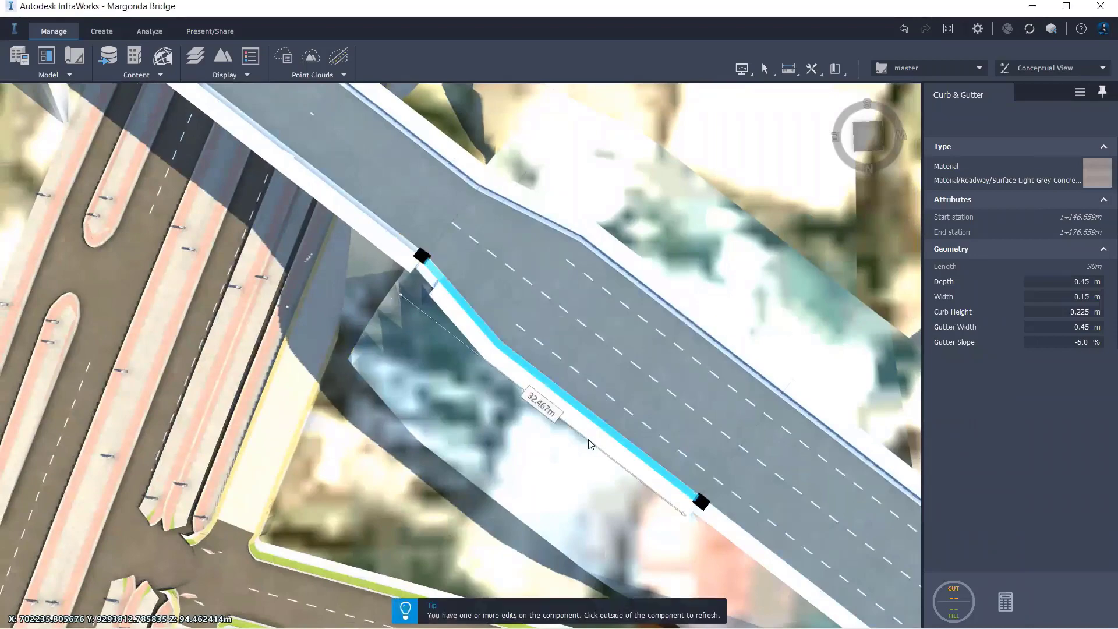
{"action": "scroll", "coordinate": [436, 291], "scroll_direction": "down", "scroll_amount": 3}
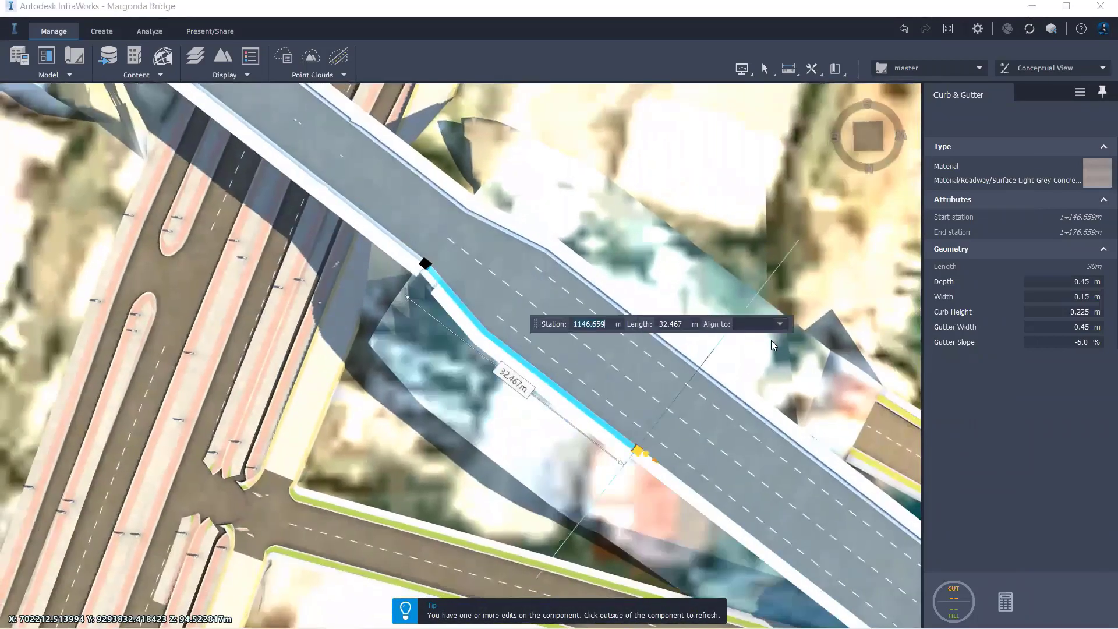
{"action": "left_click", "coordinate": [734, 243]}
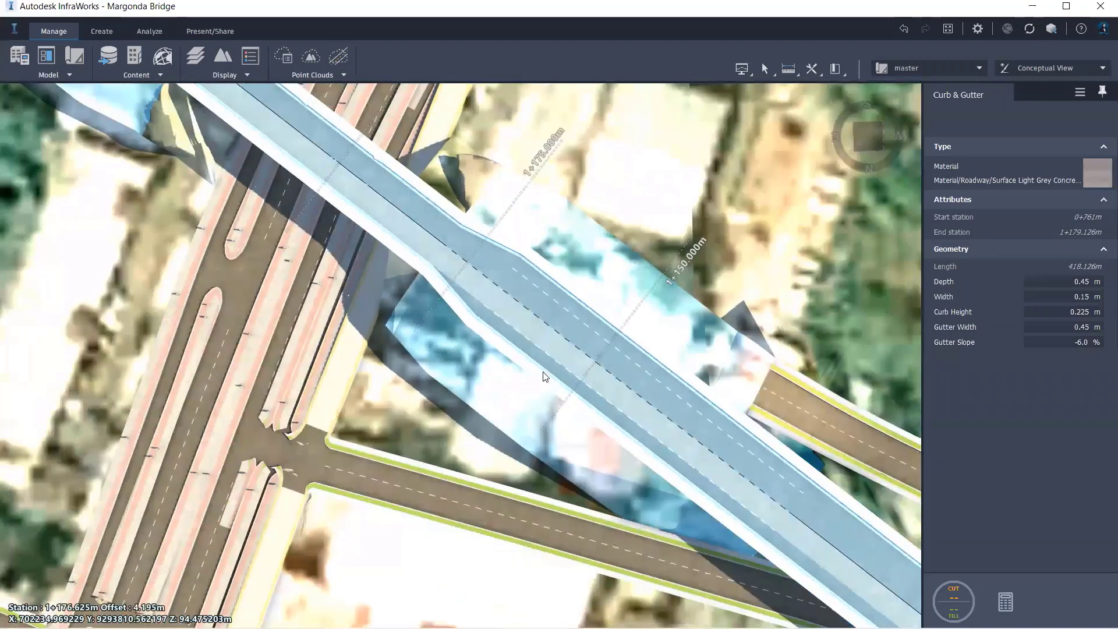
Add a bridge structure to the road over the highway, from about station 1+179.565 to 1+230.458.
{"action": "left_click", "coordinate": [511, 350]}
{"action": "middle_click_drag", "start_coordinate": [534, 280], "coordinate": [499, 348]}
{"action": "scroll", "coordinate": [499, 347], "scroll_direction": "up", "scroll_amount": 8}
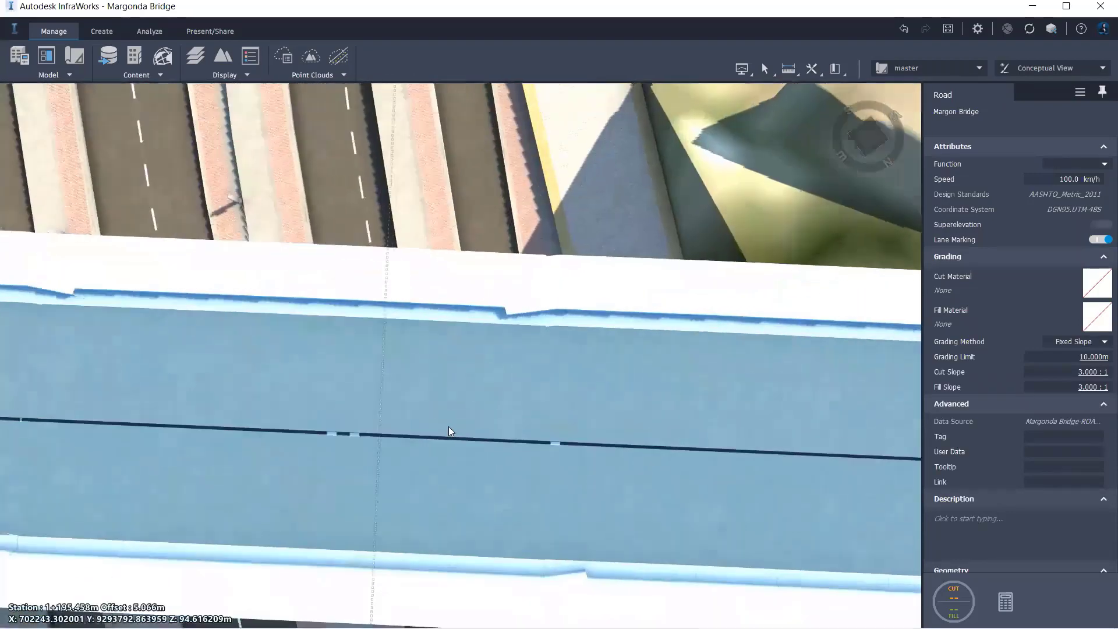
{"action": "middle_click_drag", "start_coordinate": [449, 428], "coordinate": [639, 374]}
{"action": "scroll", "coordinate": [500, 272], "scroll_direction": "up", "scroll_amount": 6}
{"action": "scroll", "coordinate": [522, 297], "scroll_direction": "up", "scroll_amount": 5}
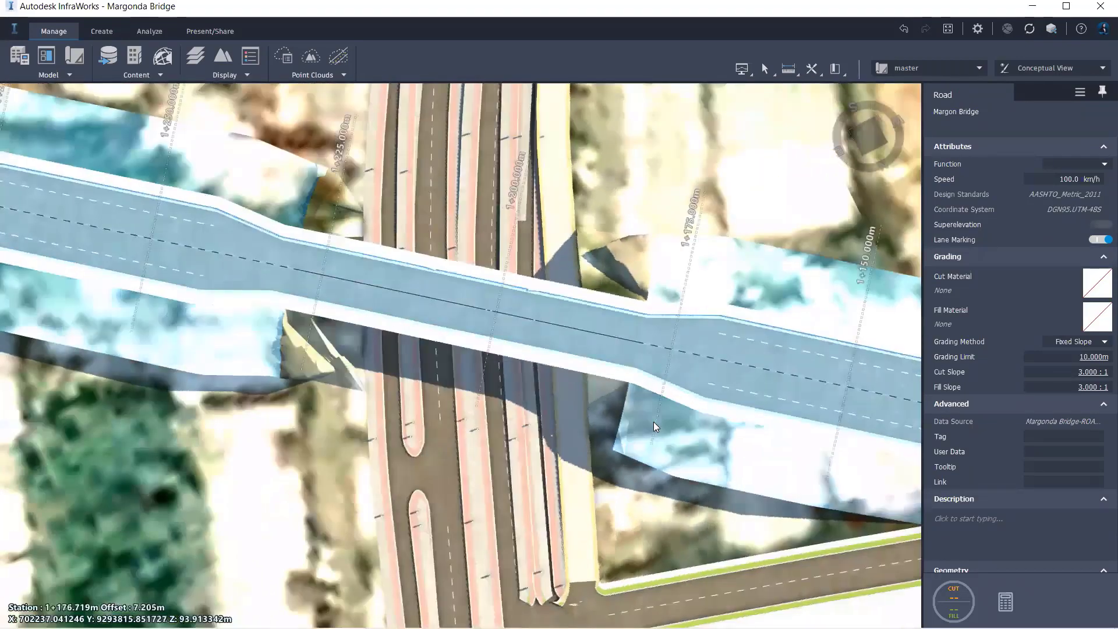
{"action": "middle_click_drag", "start_coordinate": [462, 347], "coordinate": [460, 318]}
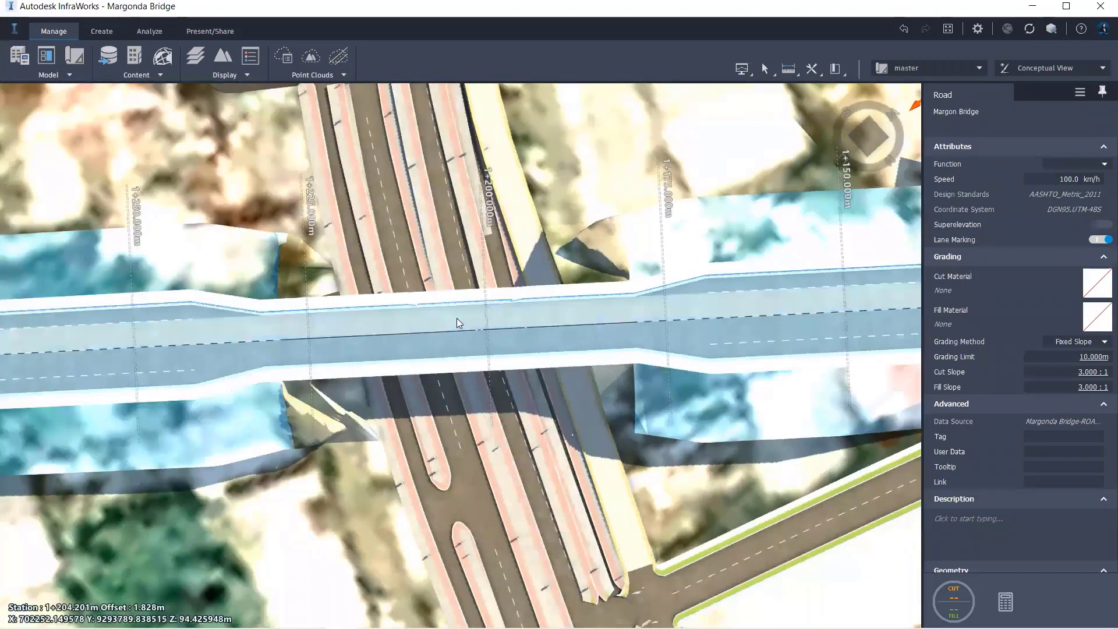
{"action": "right_click", "coordinate": [459, 318]}
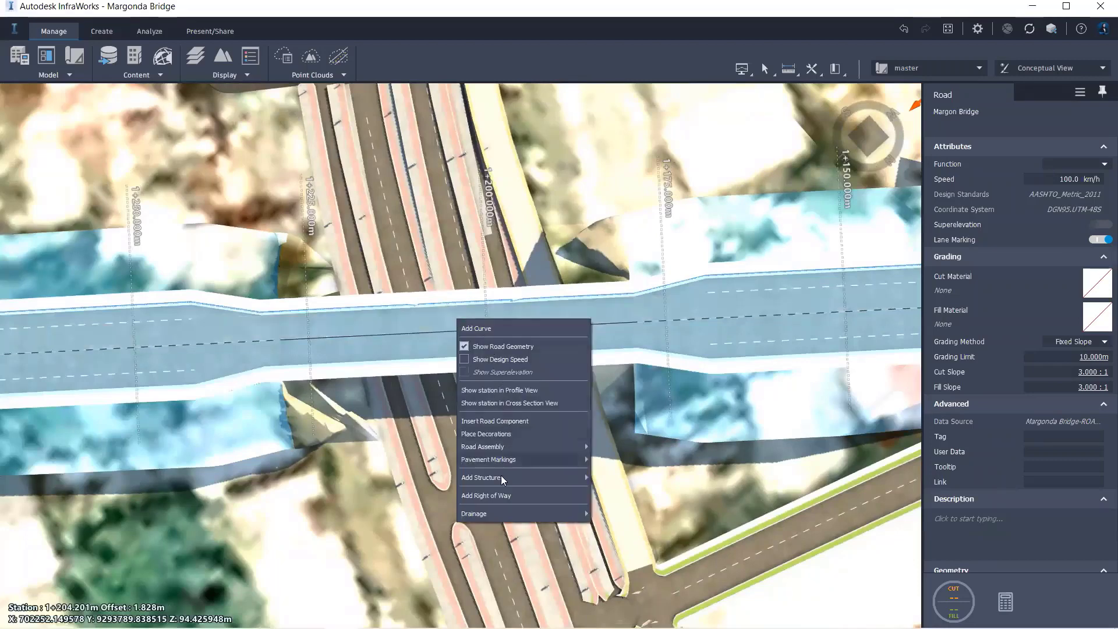
{"action": "mouse_move", "coordinate": [495, 478]}
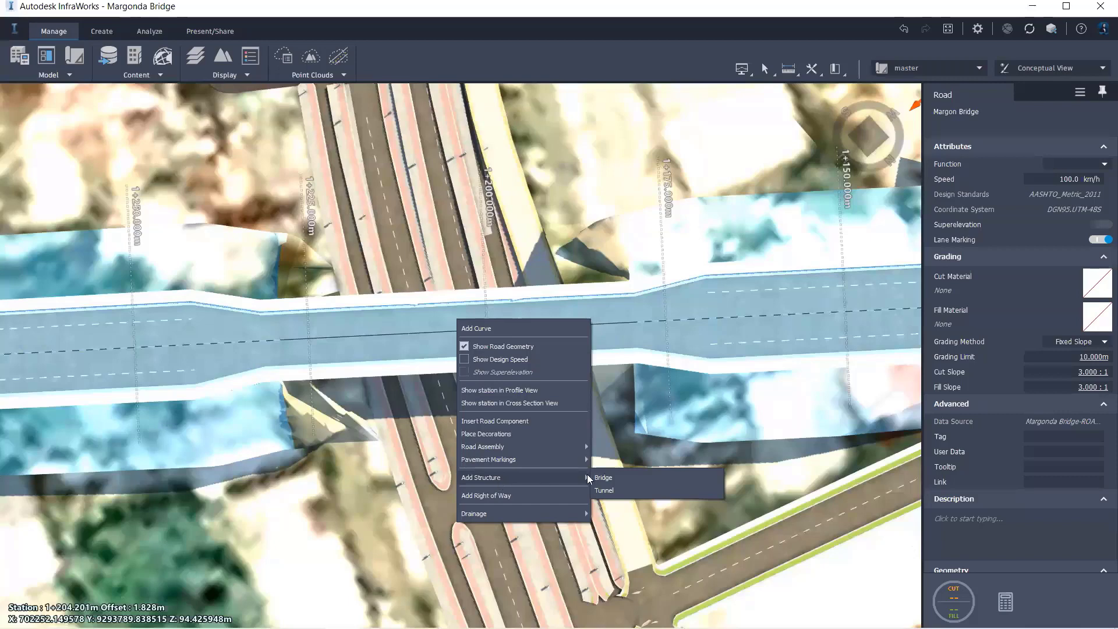
{"action": "left_click", "coordinate": [605, 477]}
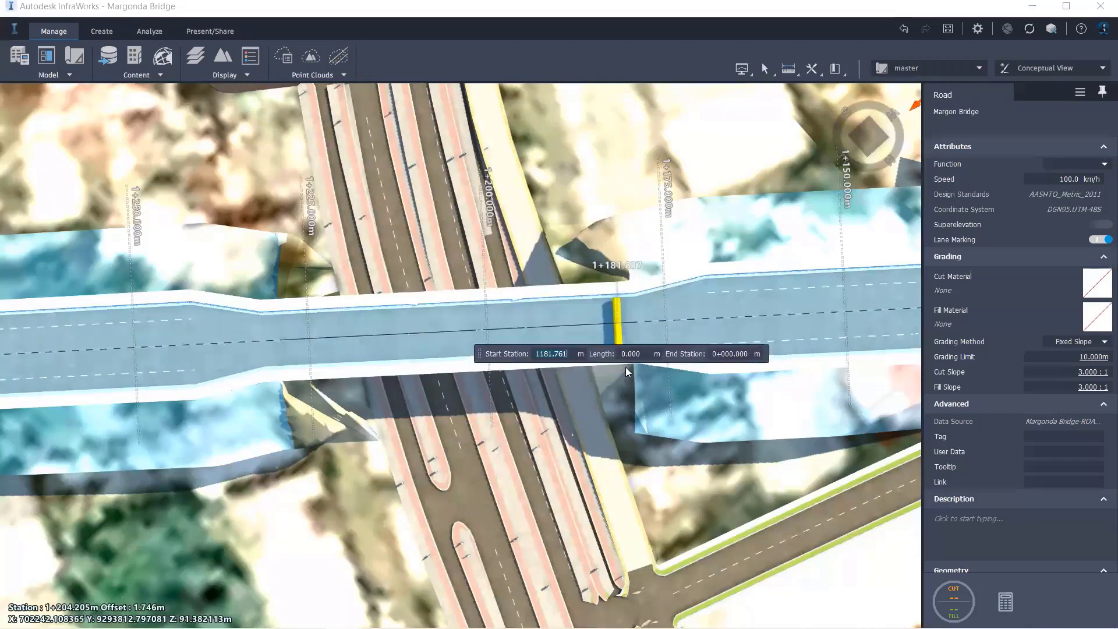
{"action": "left_click", "coordinate": [633, 296]}
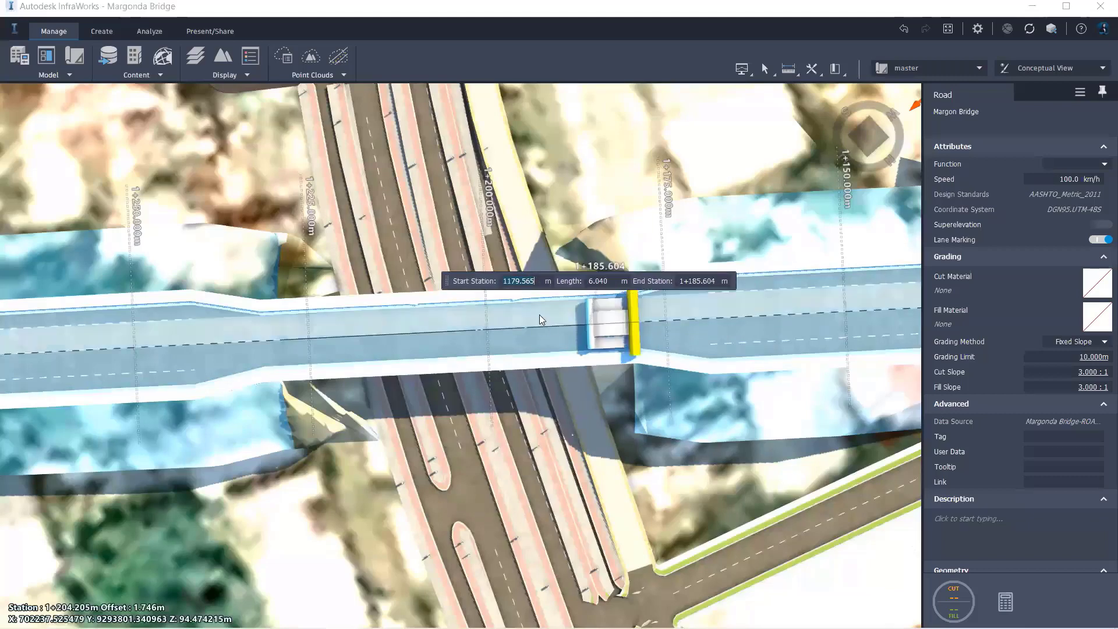
{"action": "left_click", "coordinate": [269, 323]}
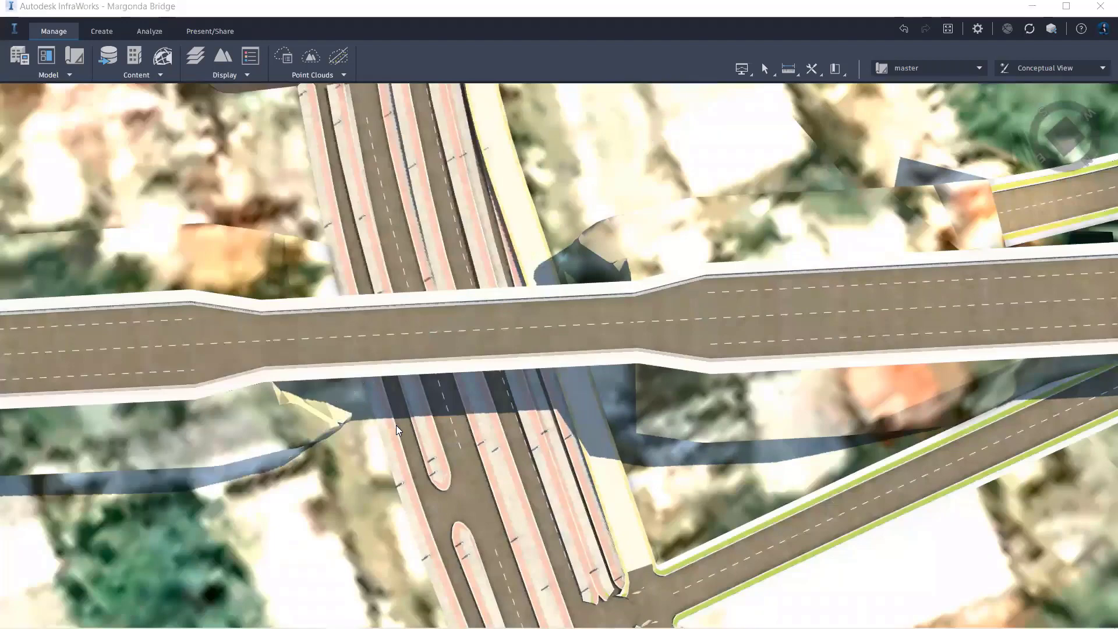
Examine the new bridge's span and centre pier in 3D, and select the bridge to reach its display options.
{"action": "middle_click_drag", "start_coordinate": [617, 420], "coordinate": [943, 333], "text": "shift"}
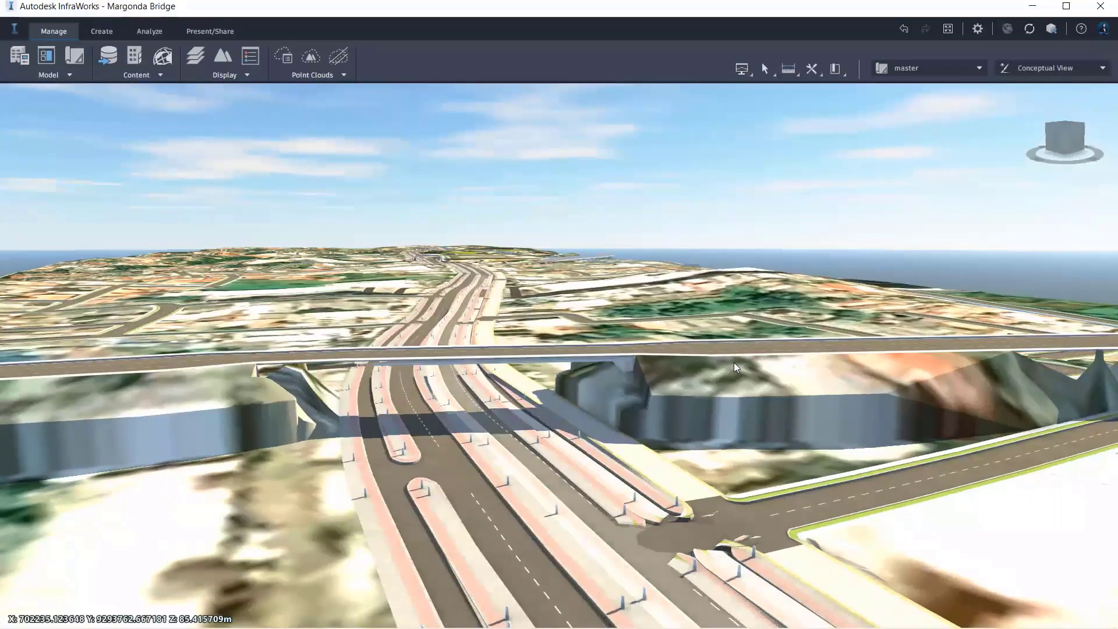
{"action": "middle_click_drag", "start_coordinate": [477, 385], "coordinate": [591, 384], "text": "shift"}
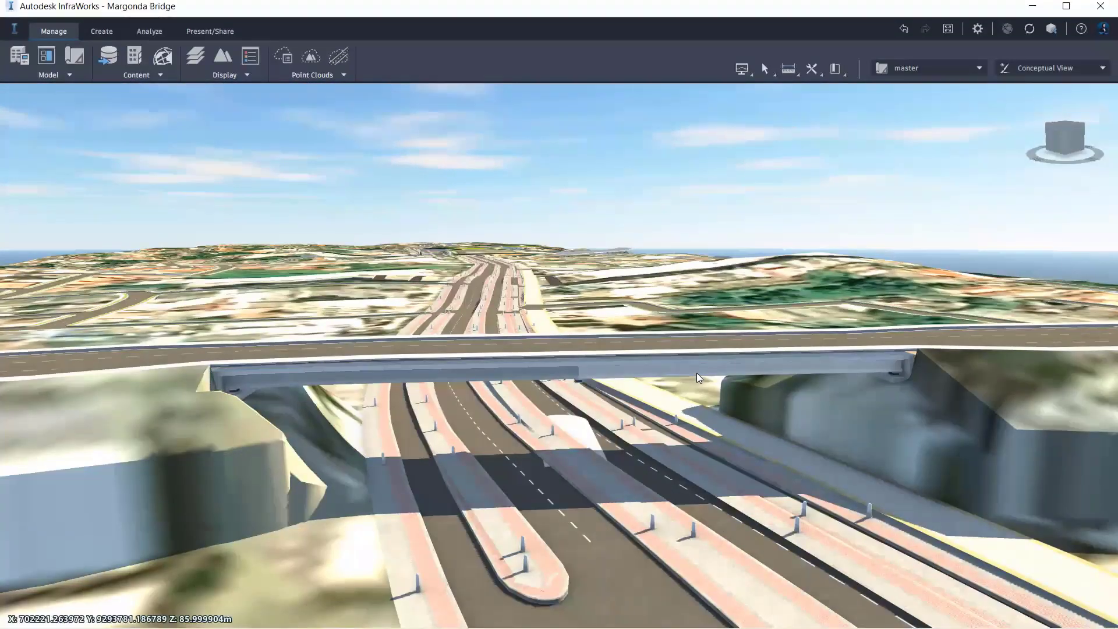
{"action": "middle_click_drag", "start_coordinate": [909, 367], "coordinate": [637, 371], "text": "shift"}
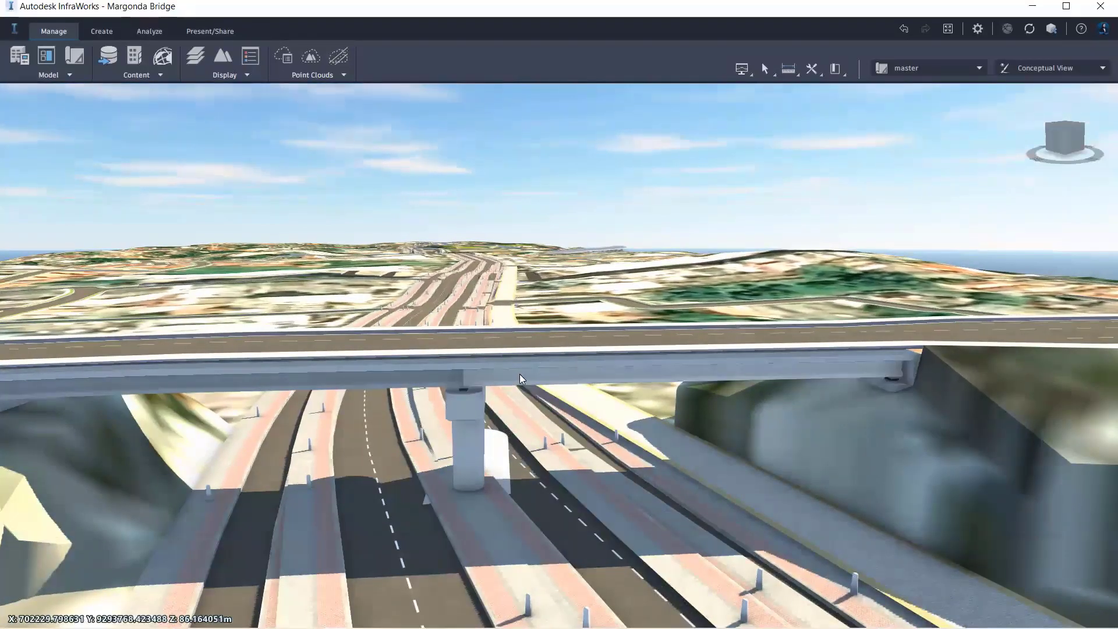
{"action": "middle_click_drag", "start_coordinate": [513, 376], "coordinate": [397, 473], "text": "shift"}
{"action": "left_click", "coordinate": [616, 363]}
{"action": "right_click_drag", "start_coordinate": [397, 473], "coordinate": [432, 429]}
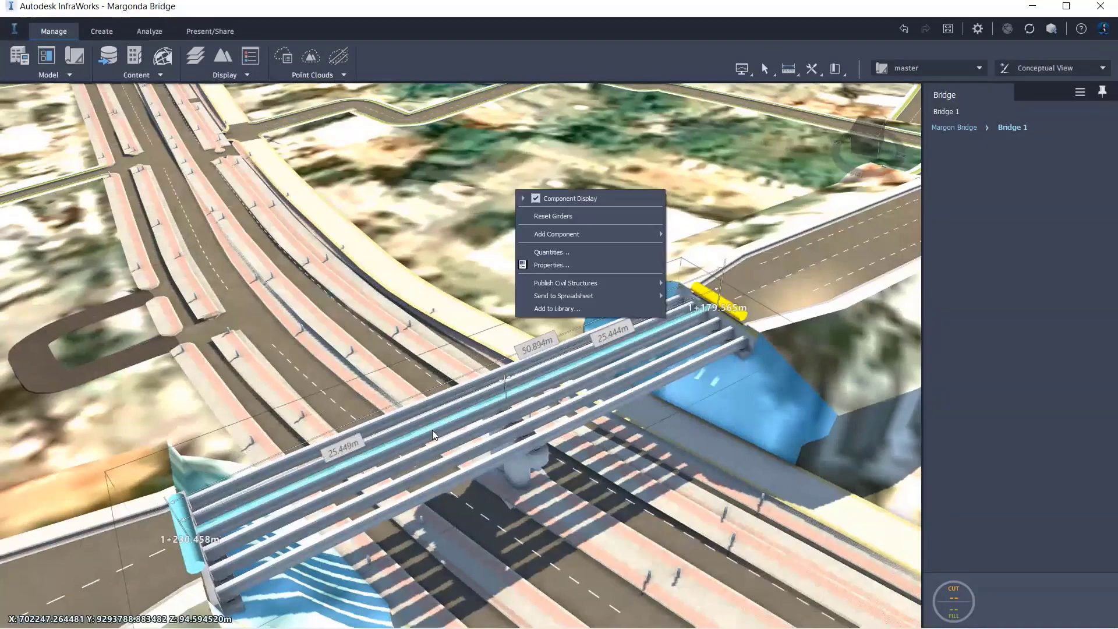
Hide the Road, Deck and Girders in the bridge's component display.
{"action": "left_click", "coordinate": [522, 199]}
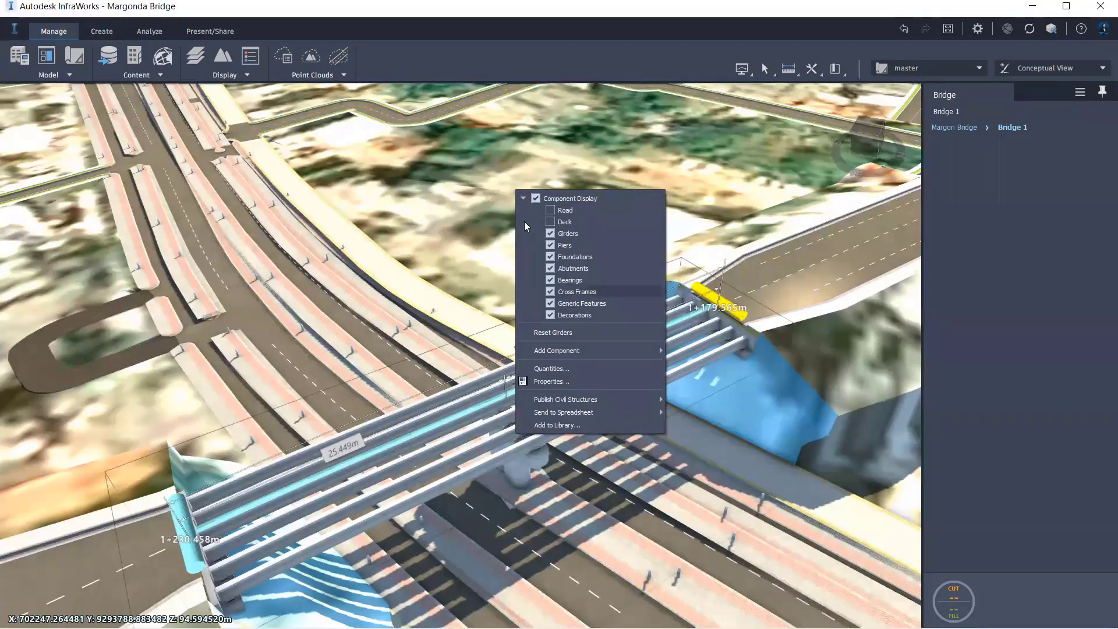
{"action": "left_click", "coordinate": [524, 198]}
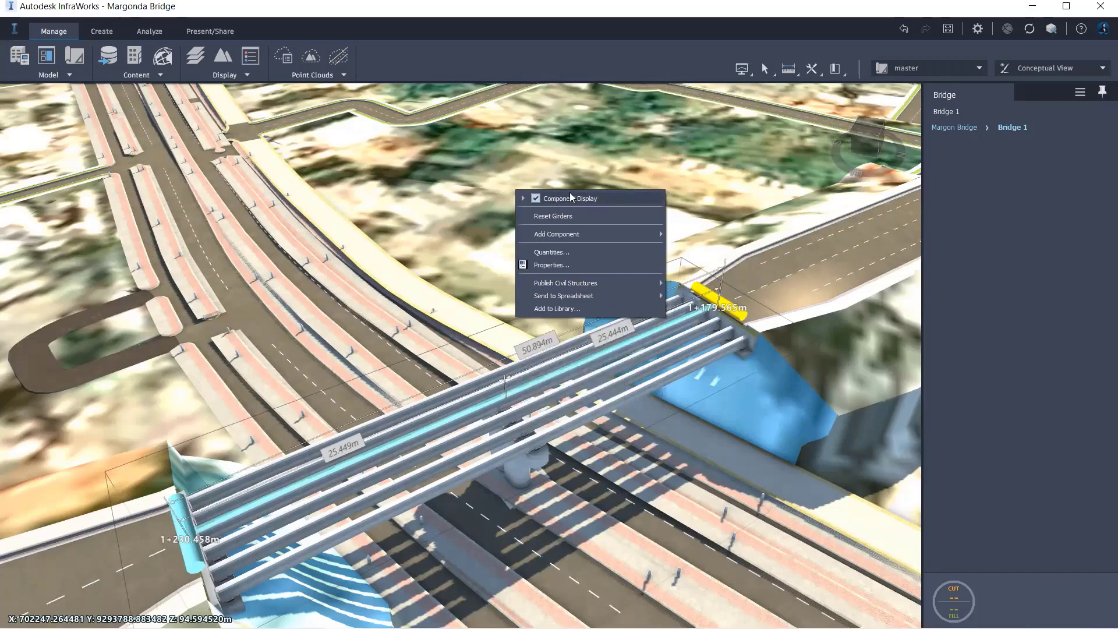
{"action": "left_click", "coordinate": [523, 198]}
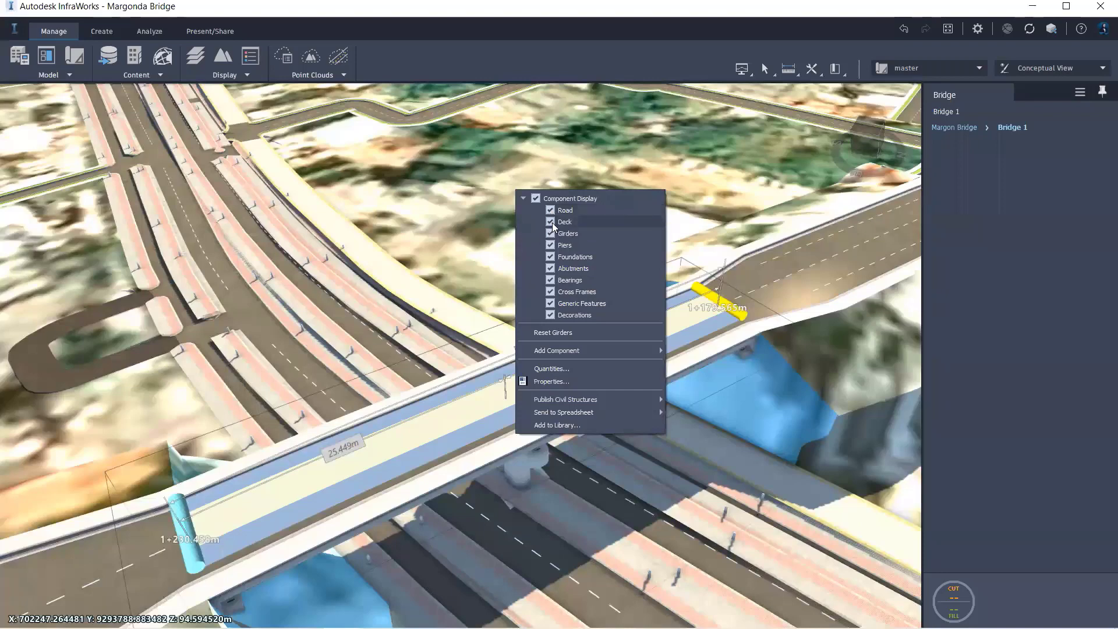
{"action": "left_click", "coordinate": [551, 211]}
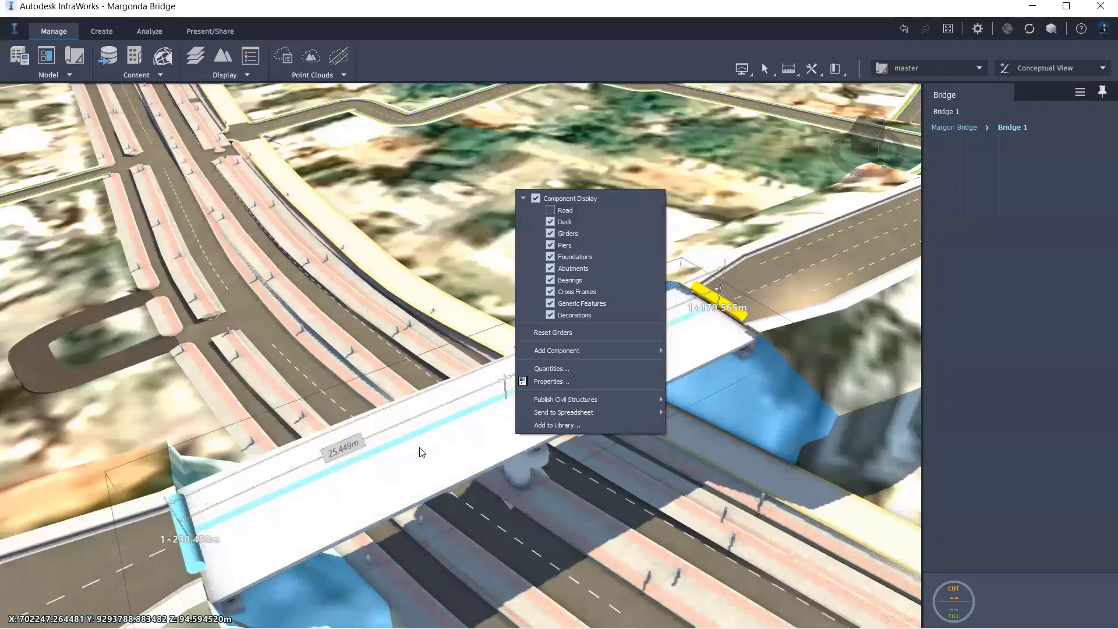
{"action": "left_click", "coordinate": [550, 222]}
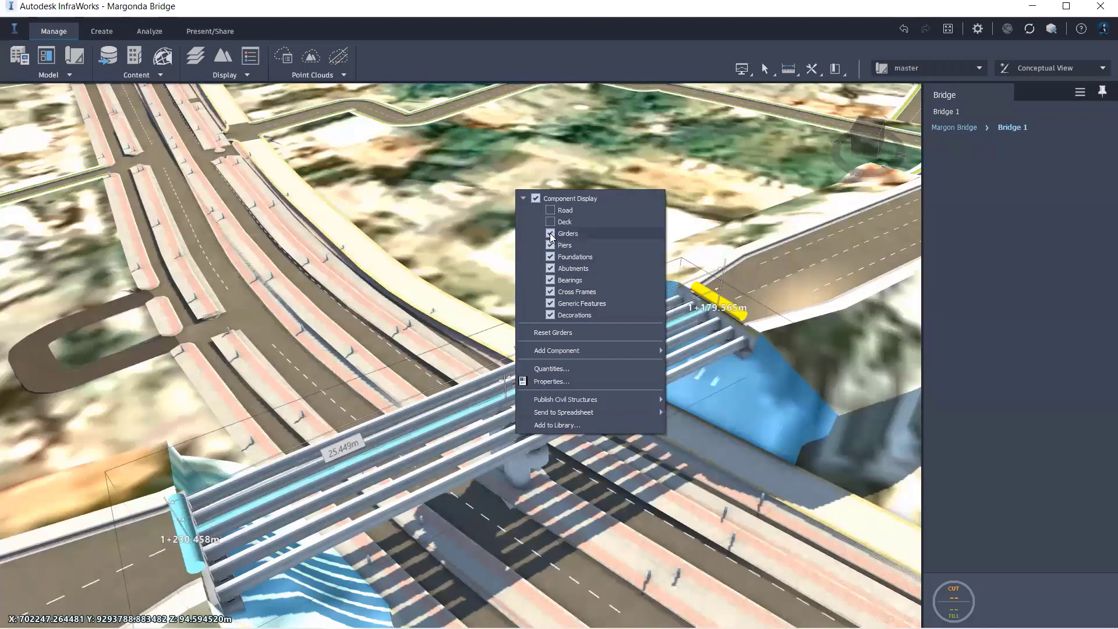
{"action": "left_click", "coordinate": [551, 233]}
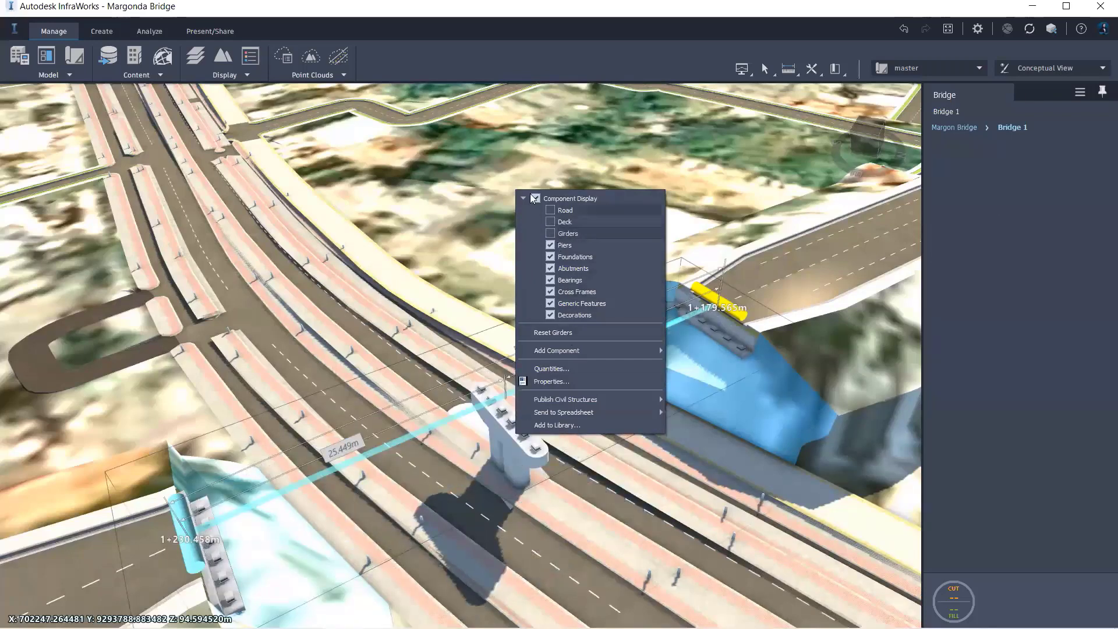
Turn the Girders back on in the bridge's component display and examine them above the centre pier.
{"action": "left_click", "coordinate": [551, 233]}
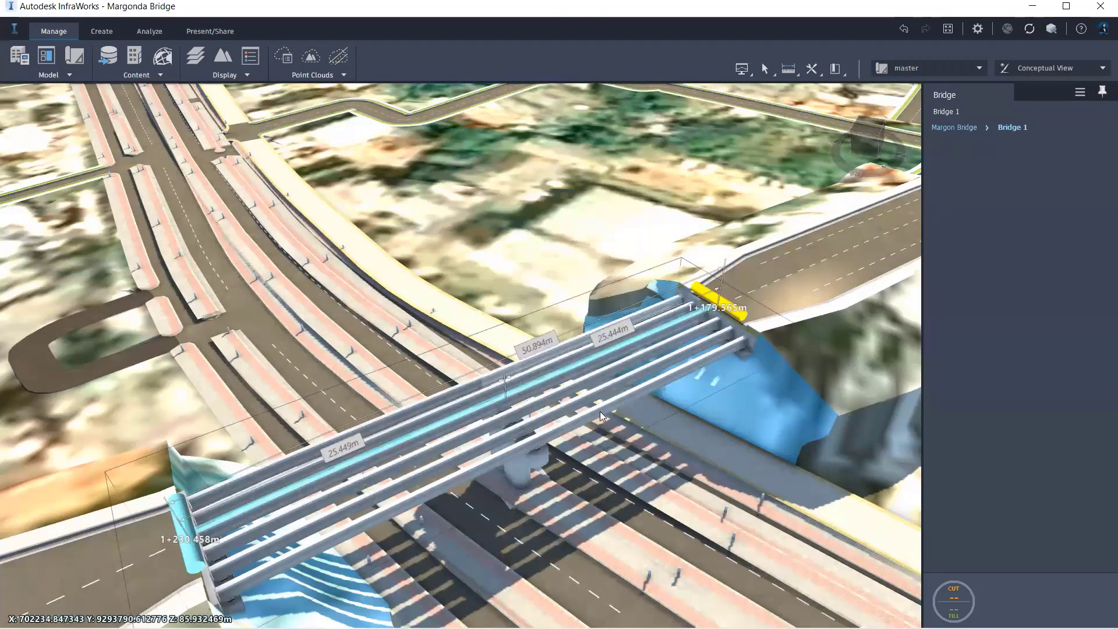
{"action": "scroll", "coordinate": [607, 384], "scroll_direction": "up", "scroll_amount": 1}
{"action": "scroll", "coordinate": [605, 373], "scroll_direction": "up", "scroll_amount": 1}
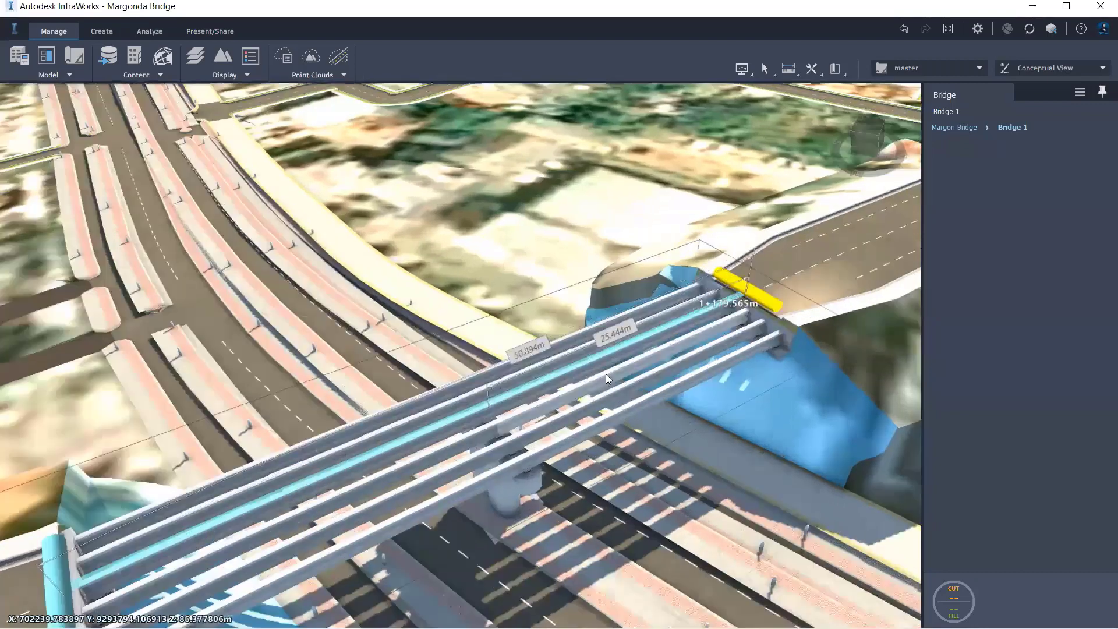
{"action": "scroll", "coordinate": [606, 370], "scroll_direction": "up", "scroll_amount": 1}
{"action": "scroll", "coordinate": [618, 364], "scroll_direction": "up", "scroll_amount": 1}
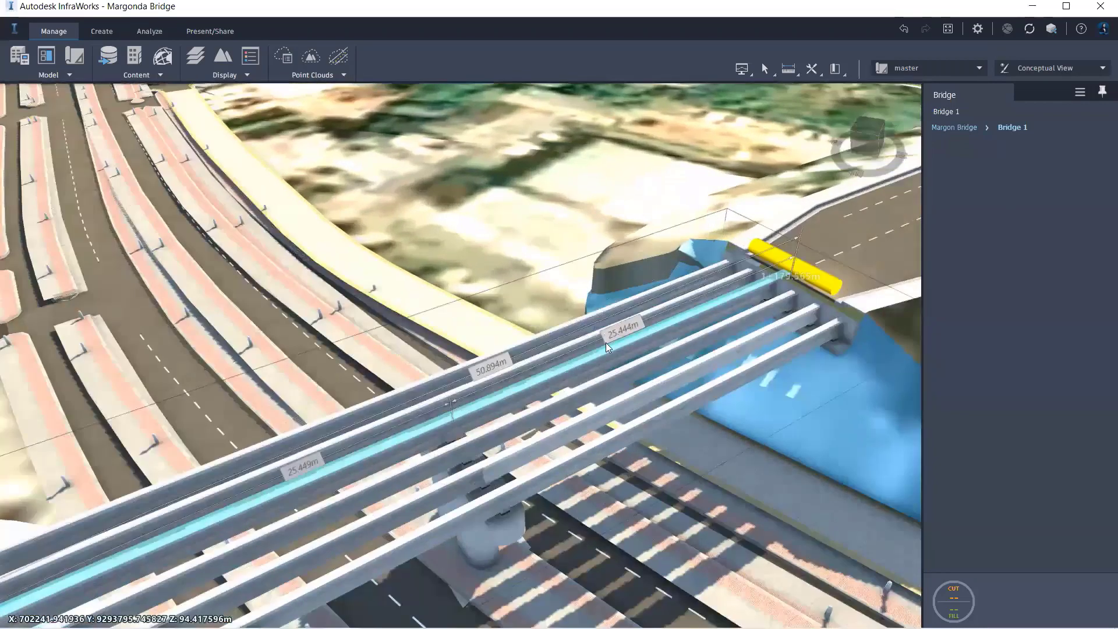
{"action": "scroll", "coordinate": [563, 393], "scroll_direction": "up", "scroll_amount": 1}
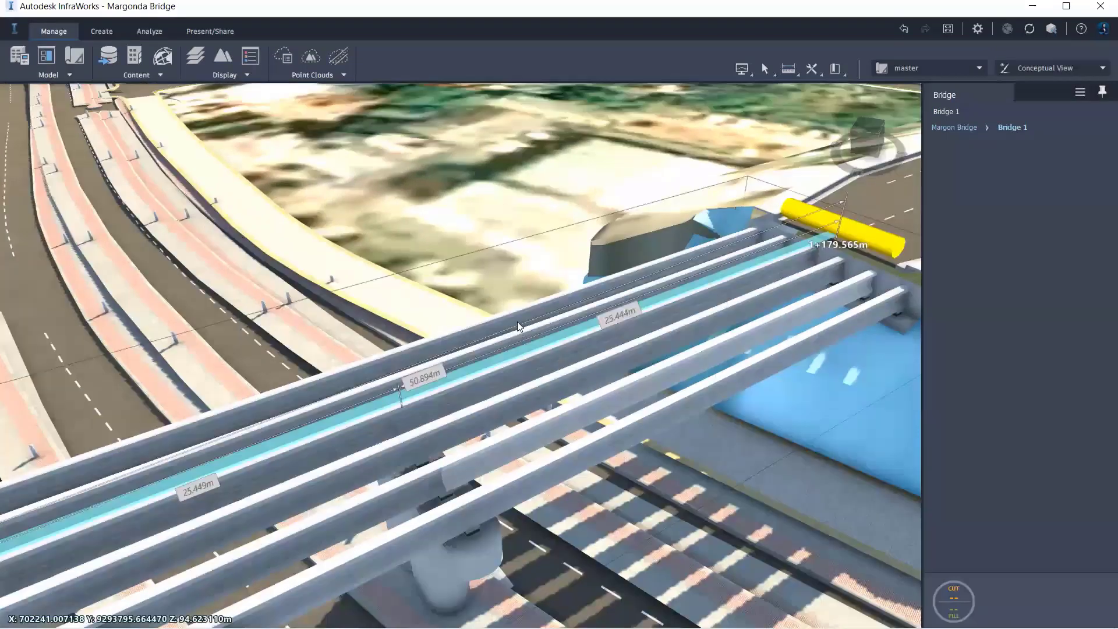
{"action": "scroll", "coordinate": [518, 325], "scroll_direction": "down", "scroll_amount": 2}
{"action": "scroll", "coordinate": [622, 334], "scroll_direction": "up", "scroll_amount": 2}
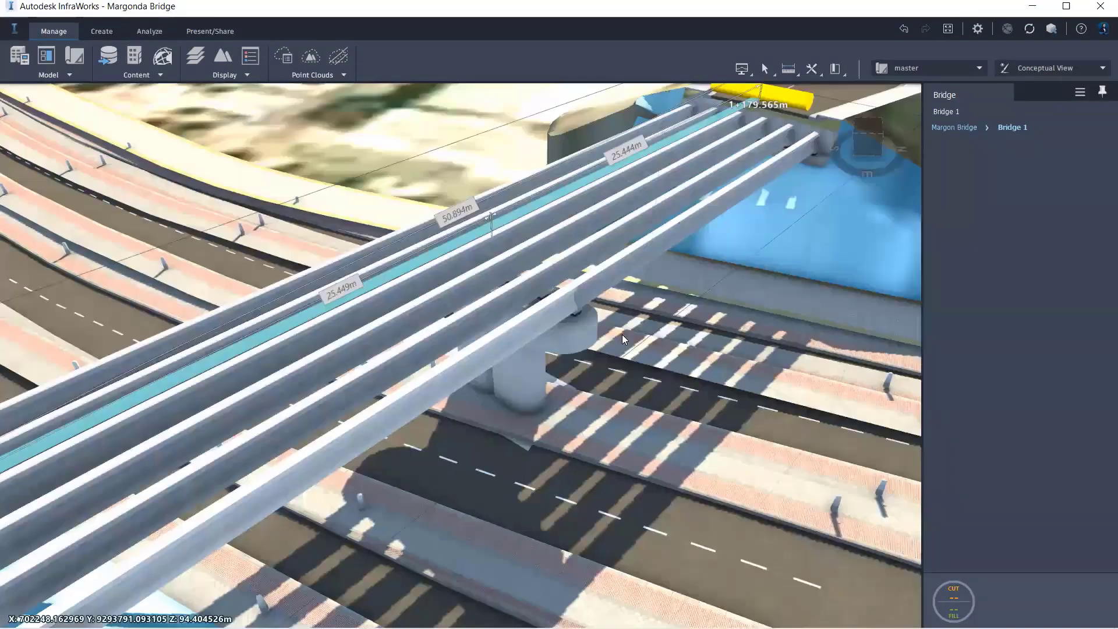
Select the left exterior girder of the second girder group and search its component types for "pcu".
{"action": "left_click", "coordinate": [509, 342]}
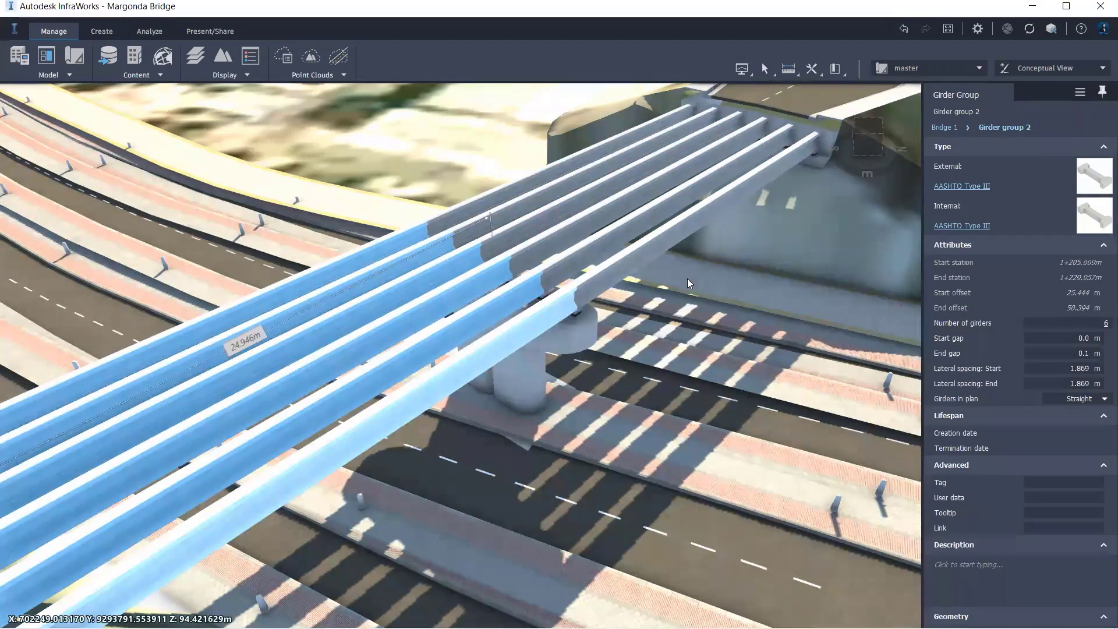
{"action": "key", "text": "Escape"}
{"action": "left_click", "coordinate": [544, 315]}
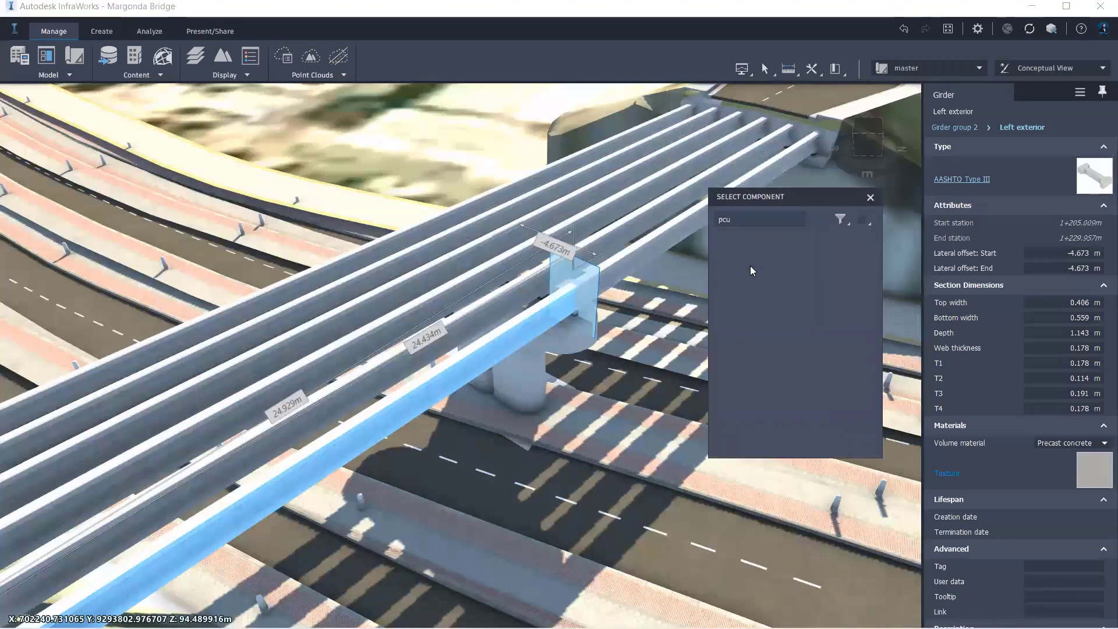
Clear the component search, browse the American Box Beam and Bulb Tee girder types, and close the list without choosing one.
{"action": "key", "text": "BackSpace"}
{"action": "key", "text": "BackSpace"}
{"action": "key", "text": "BackSpace"}
{"action": "scroll", "coordinate": [760, 303], "scroll_direction": "down", "scroll_amount": 3}
{"action": "scroll", "coordinate": [761, 302], "scroll_direction": "down", "scroll_amount": 2}
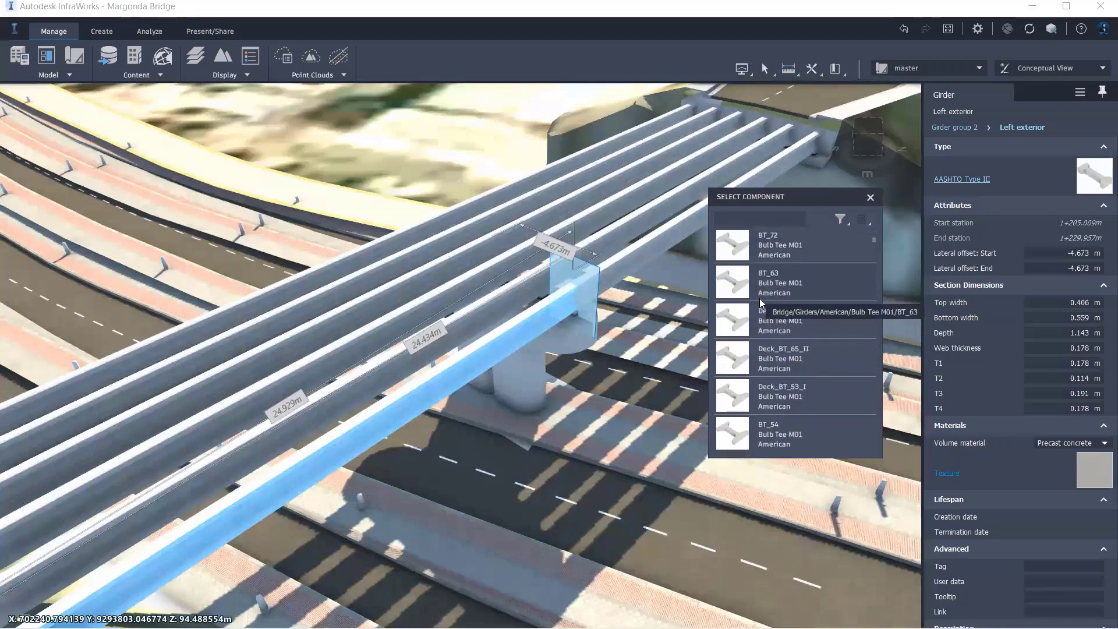
{"action": "scroll", "coordinate": [760, 298], "scroll_direction": "down", "scroll_amount": 2}
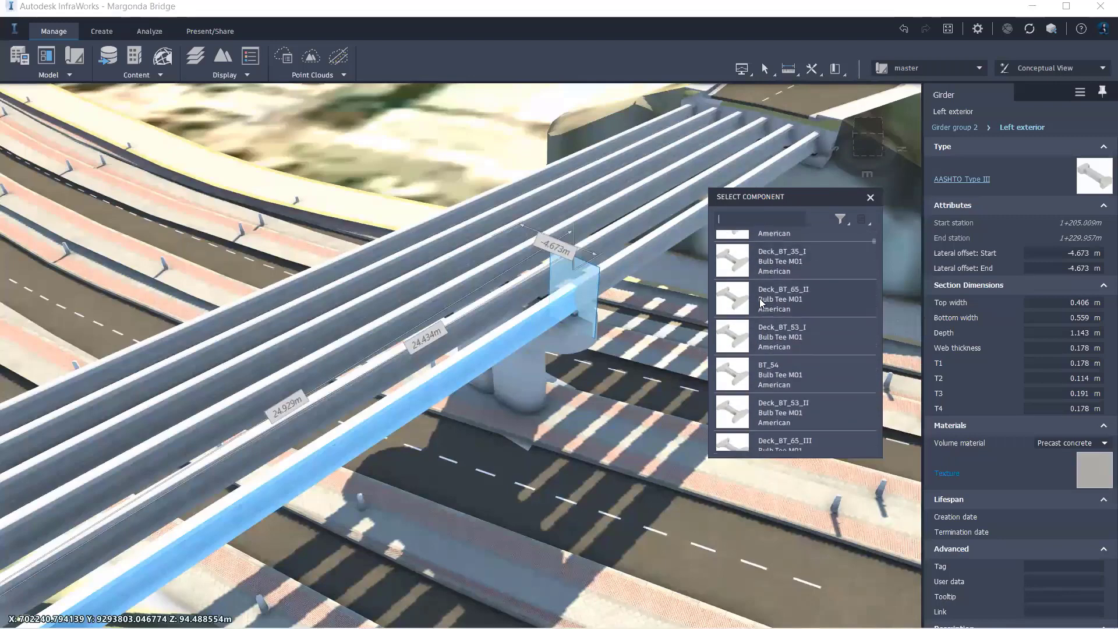
{"action": "scroll", "coordinate": [750, 298], "scroll_direction": "up", "scroll_amount": 5}
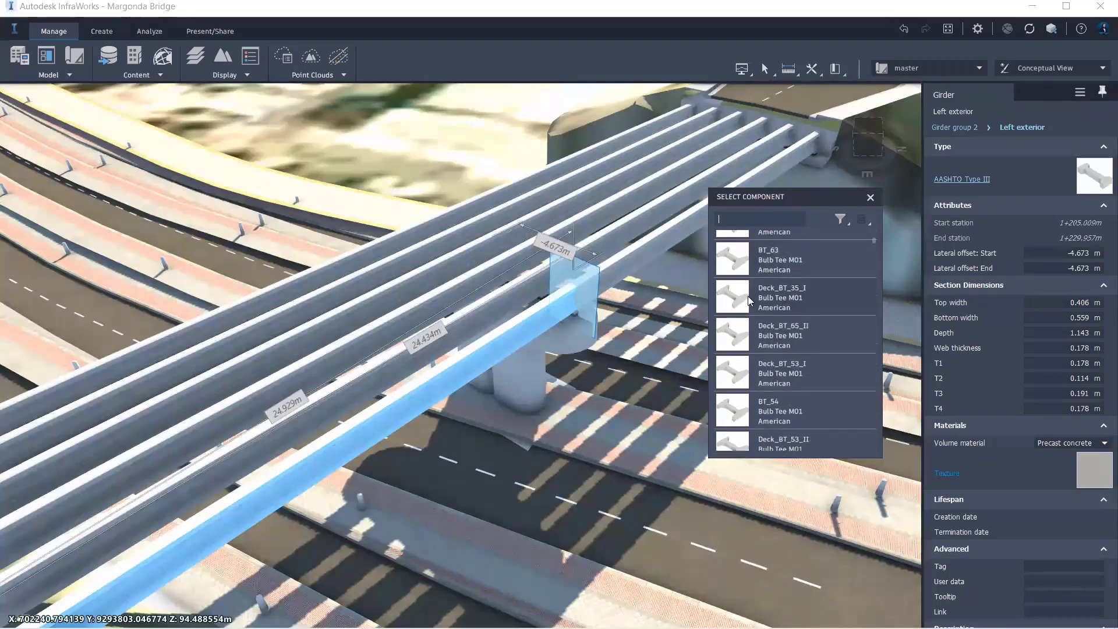
{"action": "scroll", "coordinate": [747, 296], "scroll_direction": "up", "scroll_amount": 4}
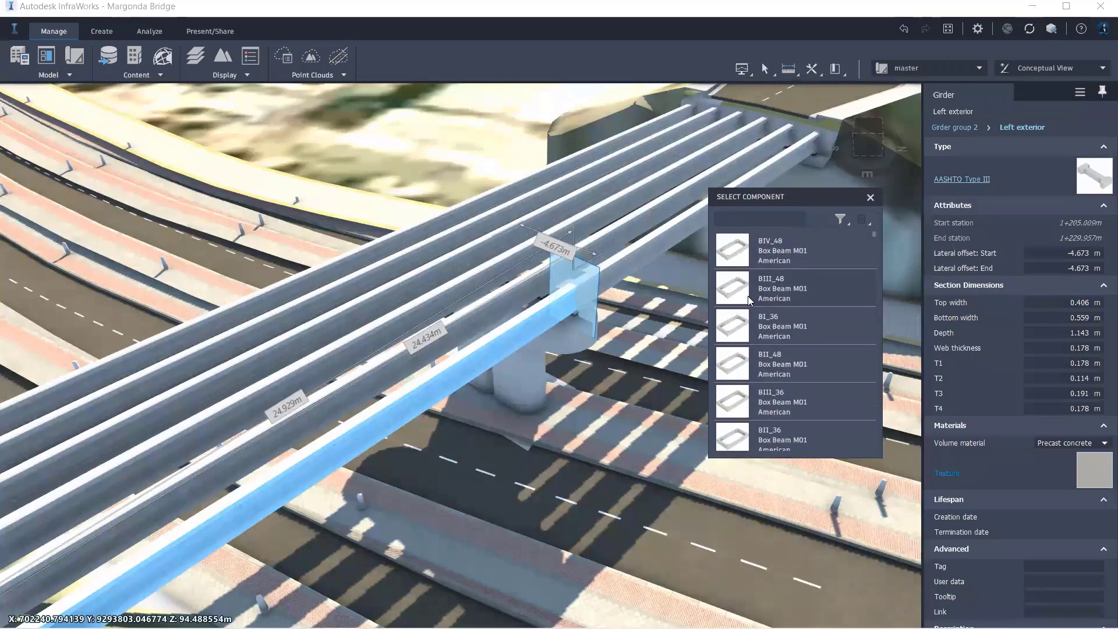
{"action": "scroll", "coordinate": [747, 296], "scroll_direction": "down", "scroll_amount": 8}
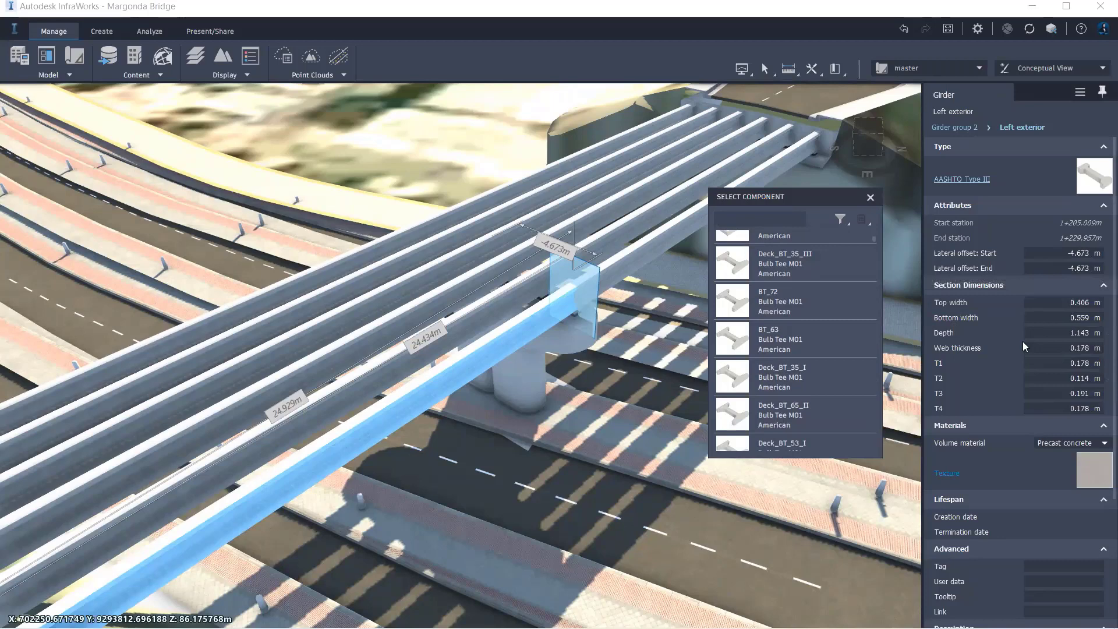
{"action": "scroll", "coordinate": [746, 301], "scroll_direction": "down", "scroll_amount": 3}
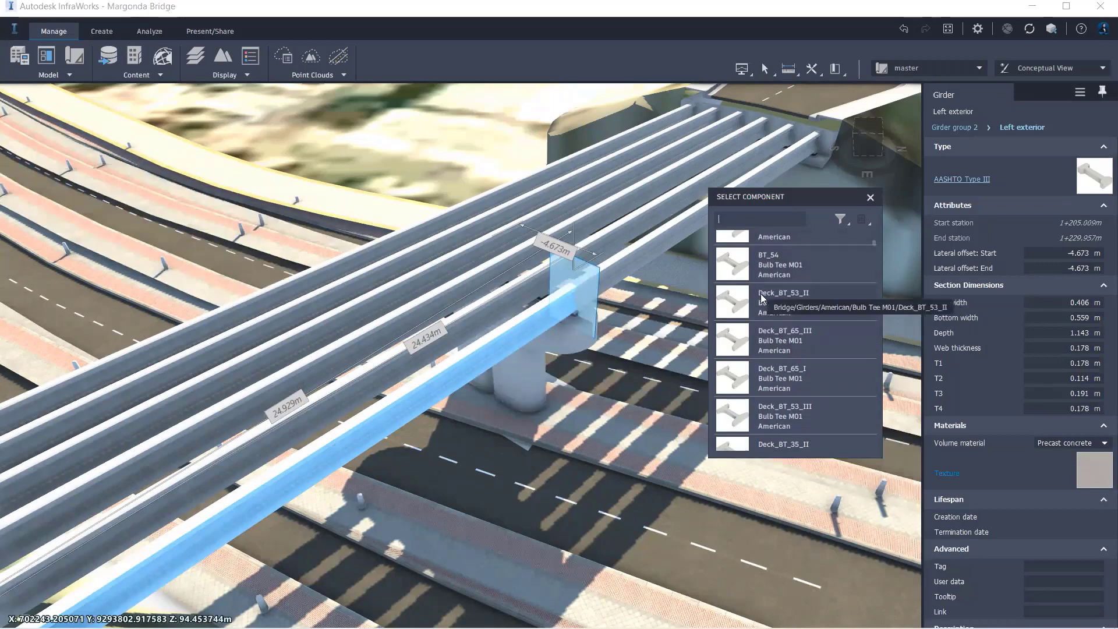
{"action": "left_click", "coordinate": [870, 197]}
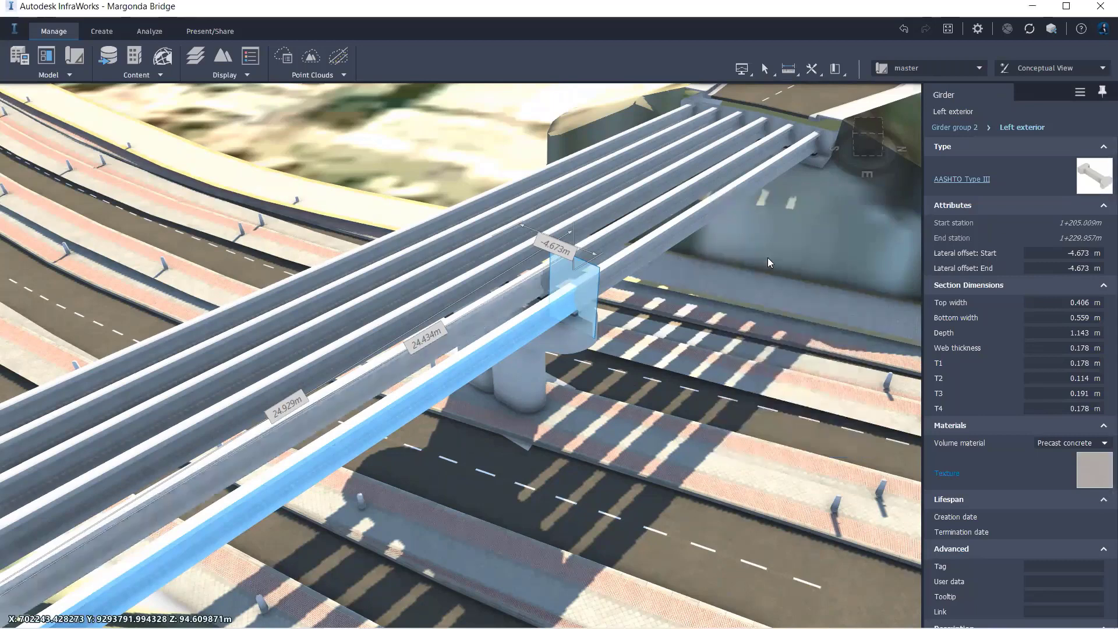
Examine the left exterior girder in 3D along its span and at the centre pier, together with its section dimensions.
{"action": "middle_click_drag", "start_coordinate": [714, 297], "coordinate": [759, 321]}
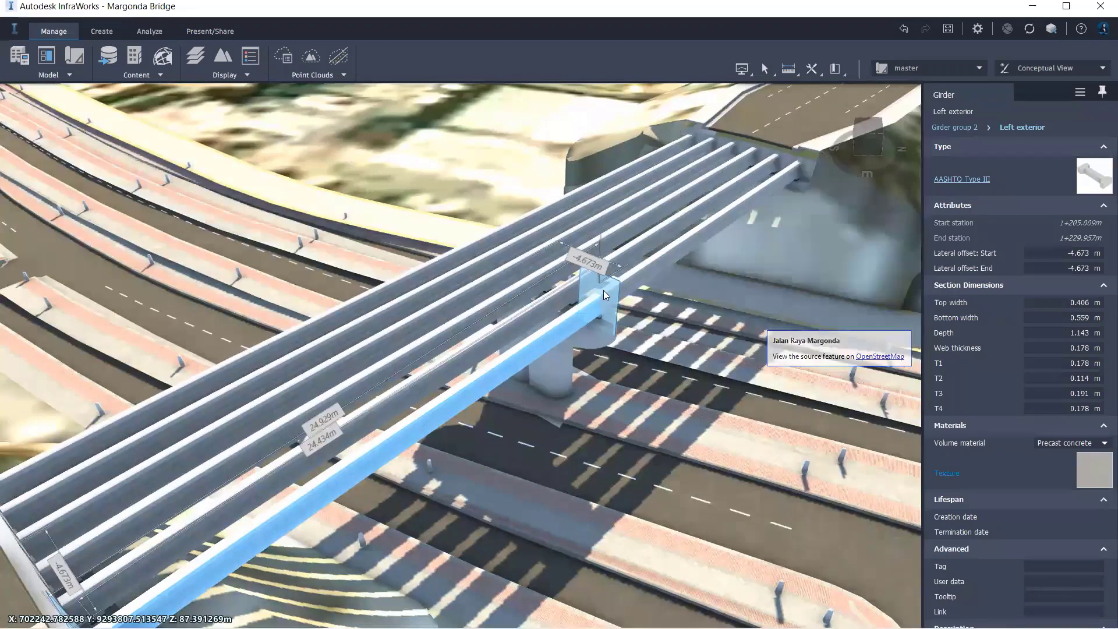
{"action": "middle_click_drag", "start_coordinate": [603, 291], "coordinate": [591, 334]}
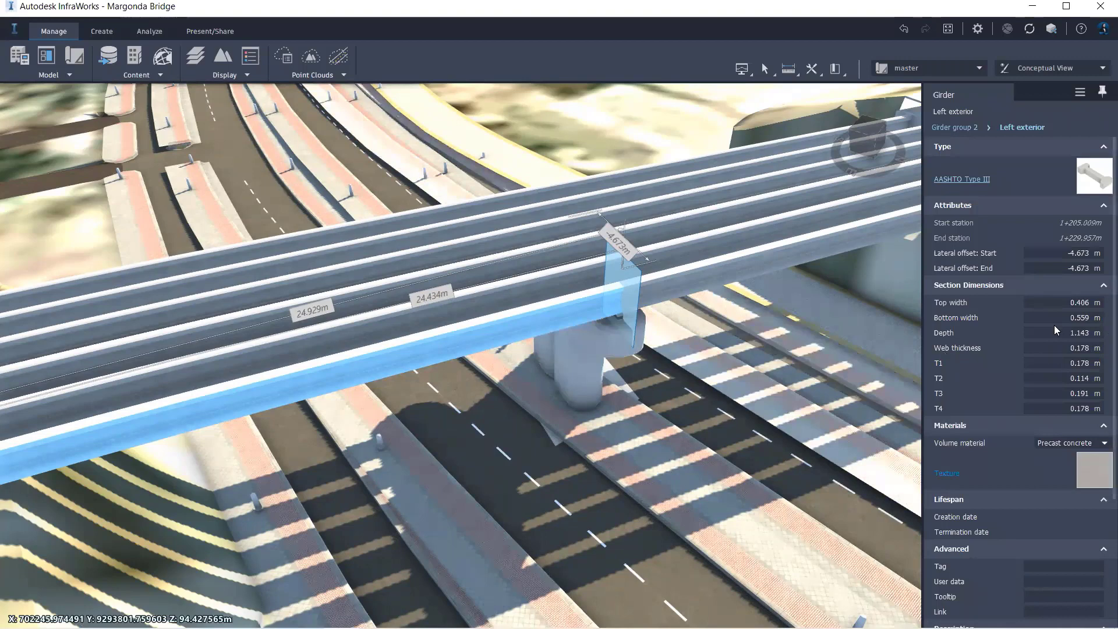
{"action": "left_click", "coordinate": [1060, 377]}
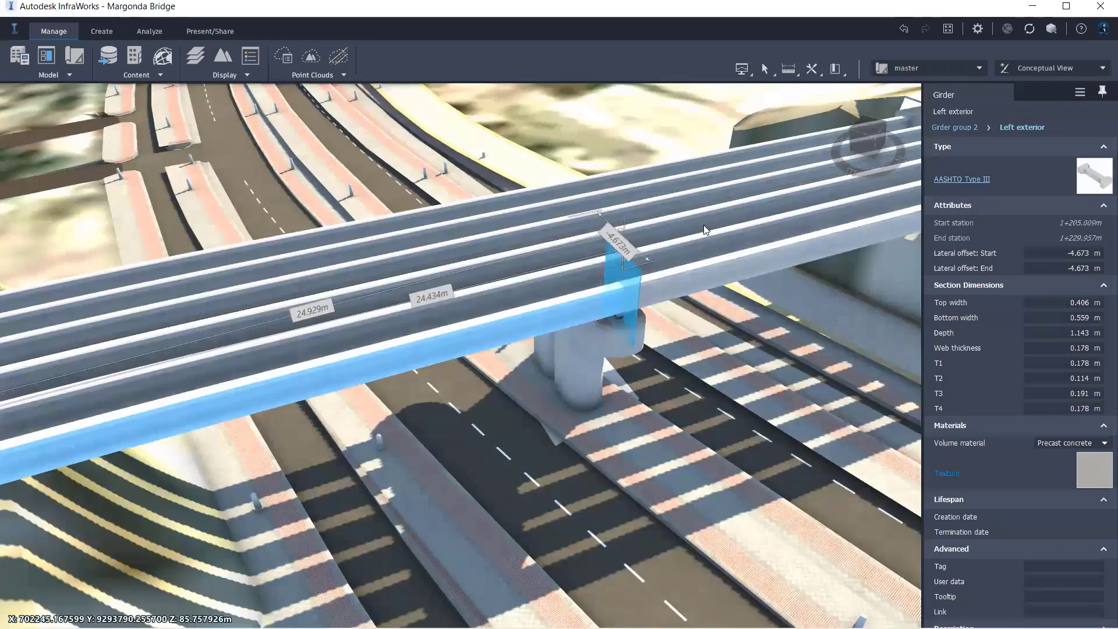
{"action": "middle_click_drag", "start_coordinate": [466, 319], "coordinate": [693, 318]}
{"action": "middle_click_drag", "start_coordinate": [569, 404], "coordinate": [758, 299]}
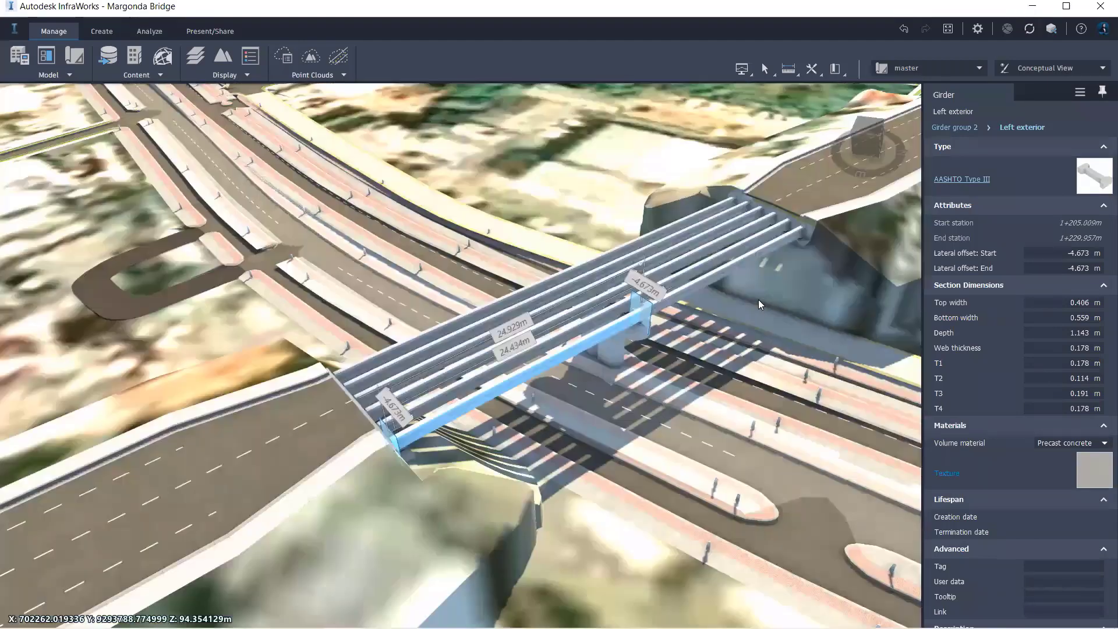
{"action": "scroll", "coordinate": [734, 307], "scroll_direction": "up", "scroll_amount": 5}
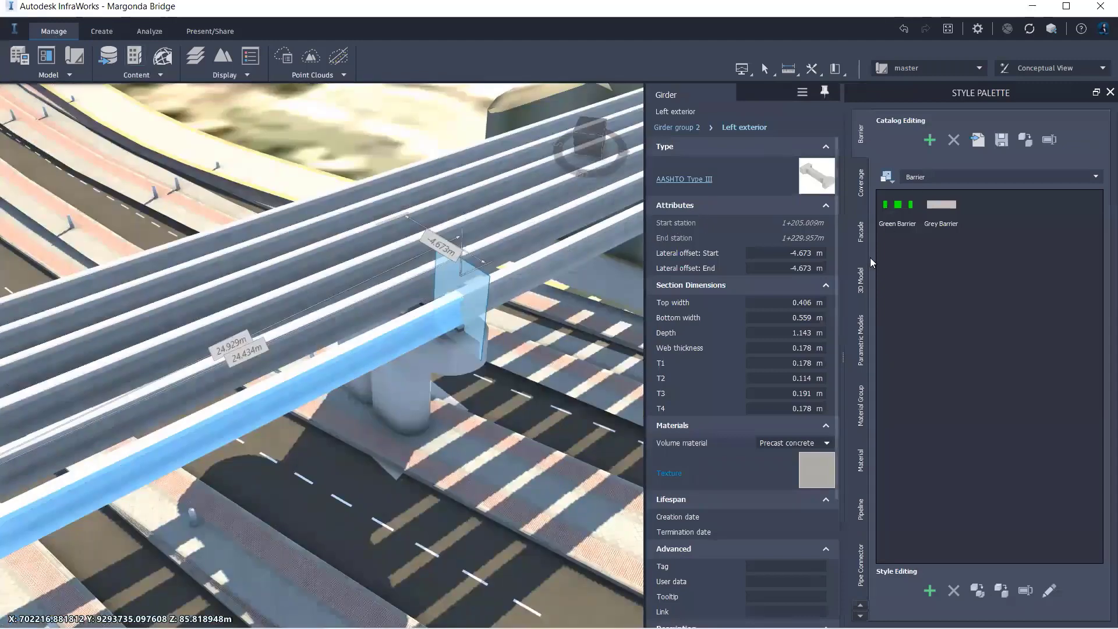
Open the Parametric Models/Bridge/Girders catalog in the style palette.
{"action": "left_click", "coordinate": [861, 348]}
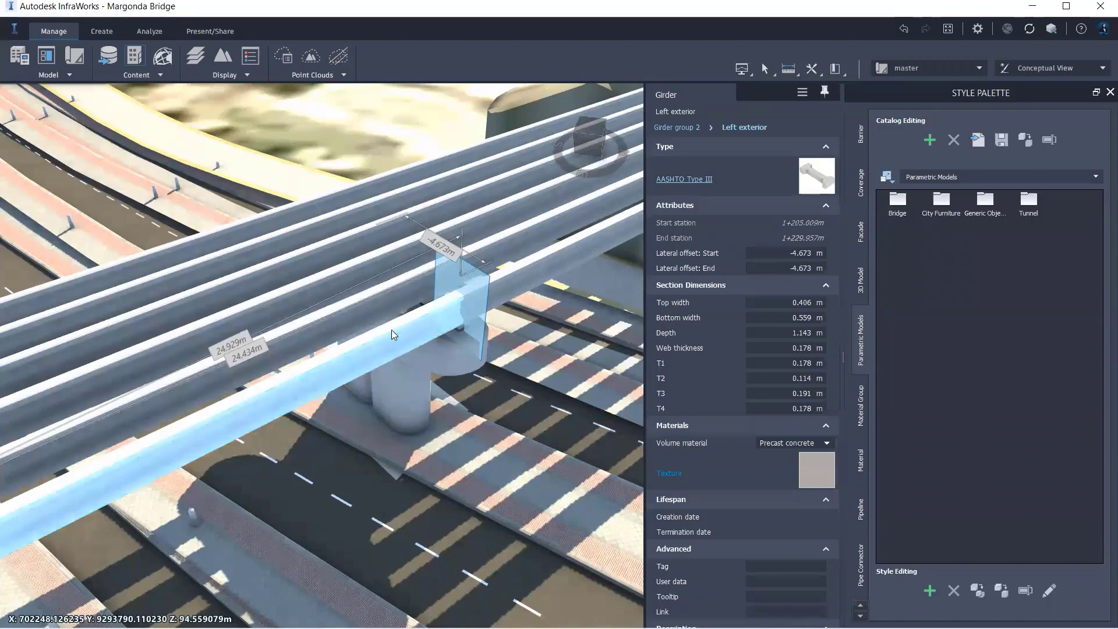
{"action": "double_click", "coordinate": [897, 201]}
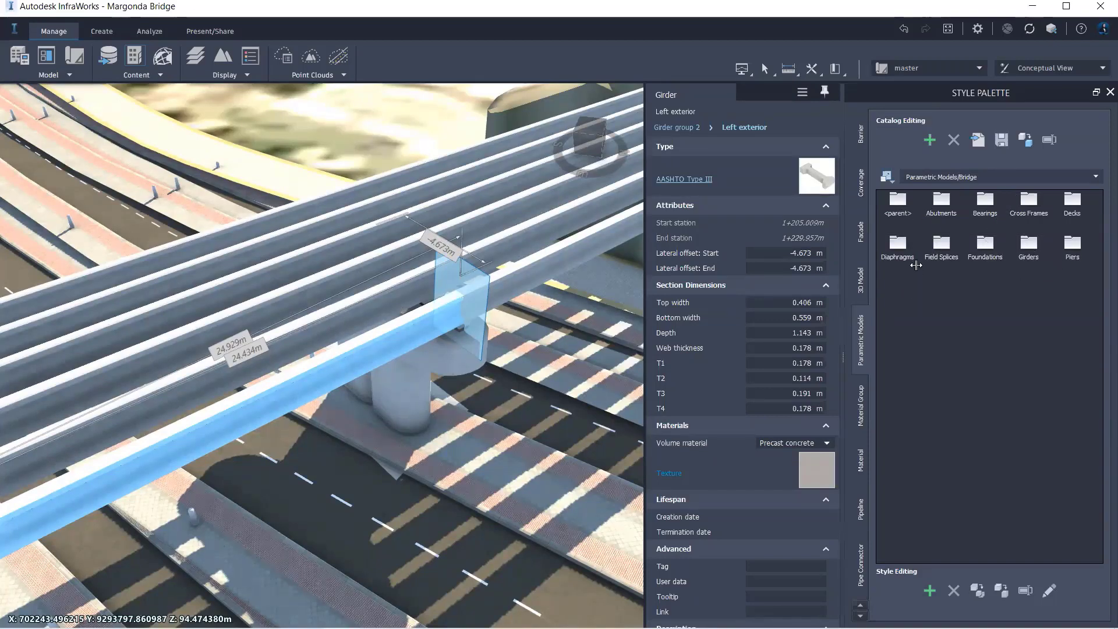
{"action": "double_click", "coordinate": [1029, 243]}
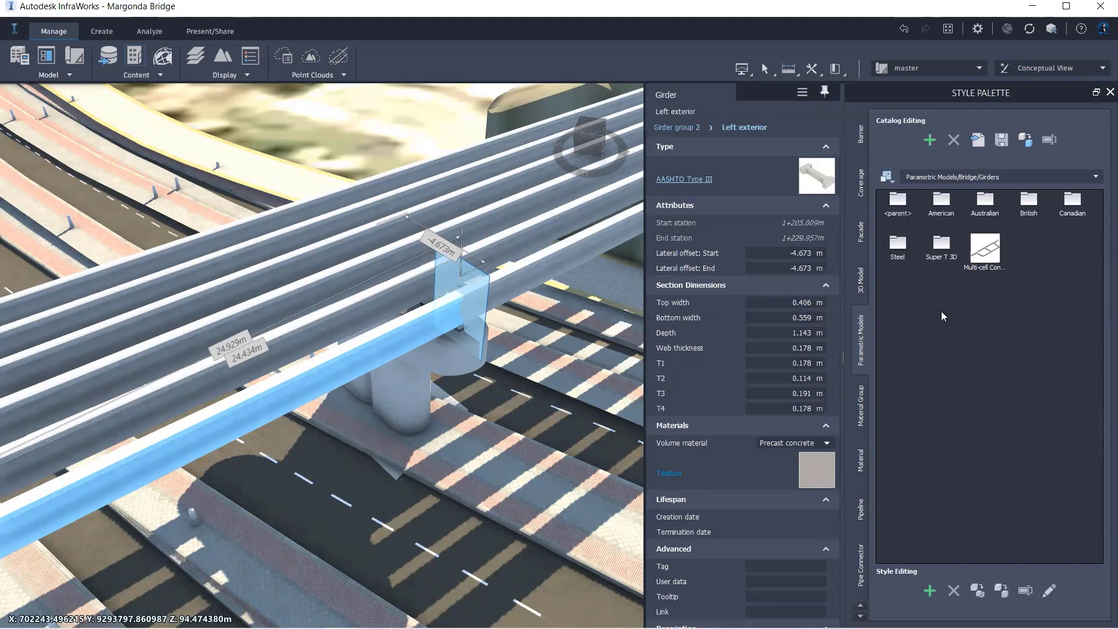
Define a new parametric girder model from the file PCU-1_New in Webinar > BIM for Bridge Design > Girder PCU > Dataset PCU-1.
{"action": "left_click", "coordinate": [930, 591]}
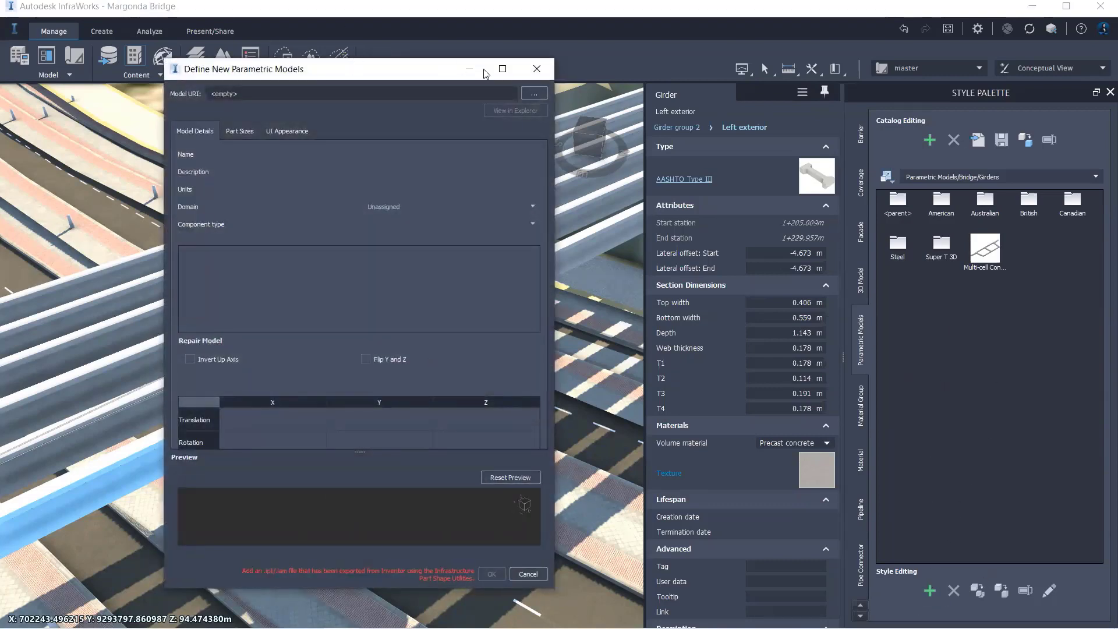
{"action": "left_click", "coordinate": [534, 93]}
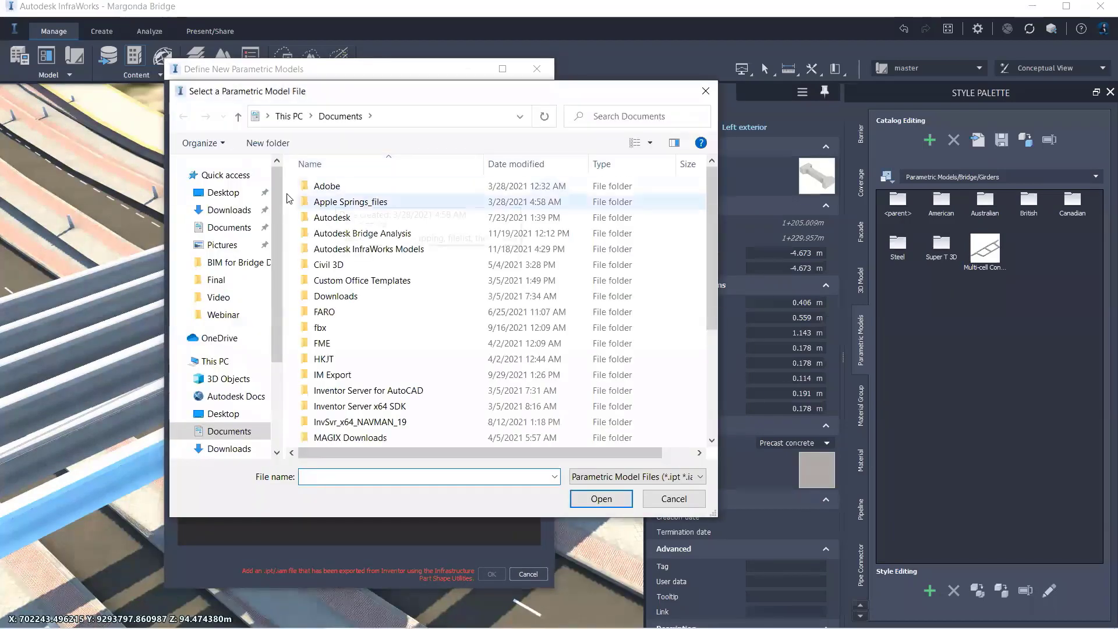
{"action": "left_click", "coordinate": [223, 314]}
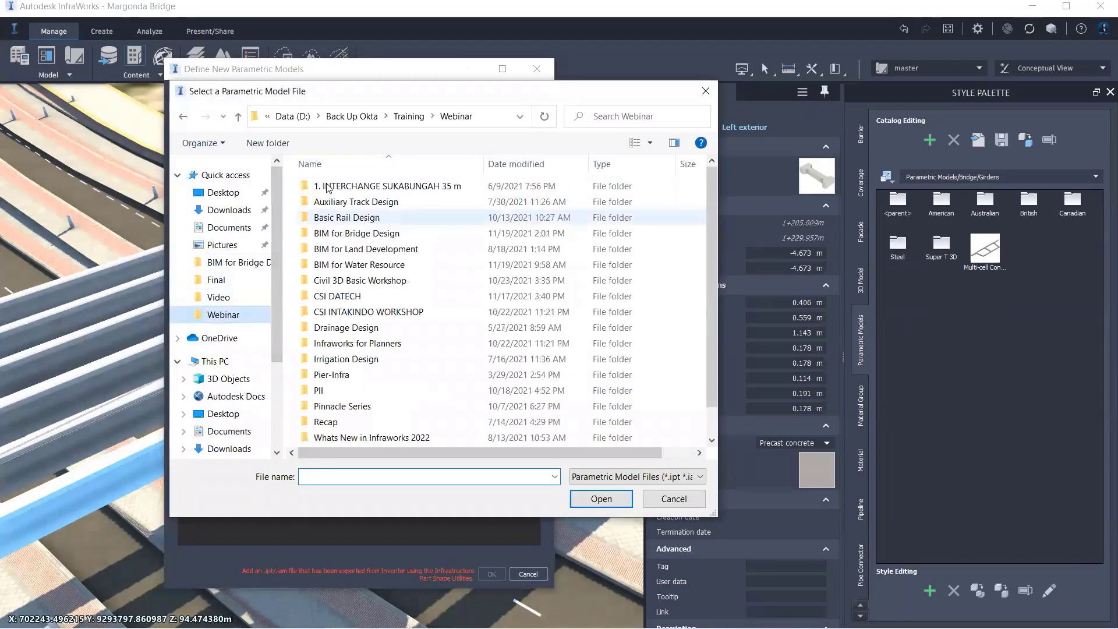
{"action": "double_click", "coordinate": [361, 236]}
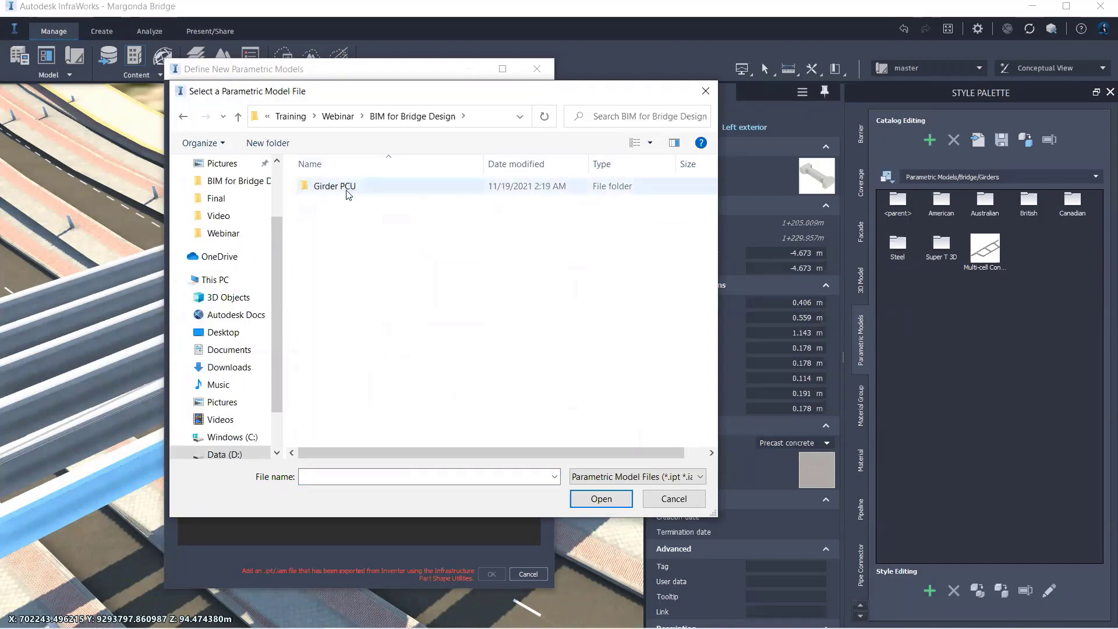
{"action": "double_click", "coordinate": [344, 188]}
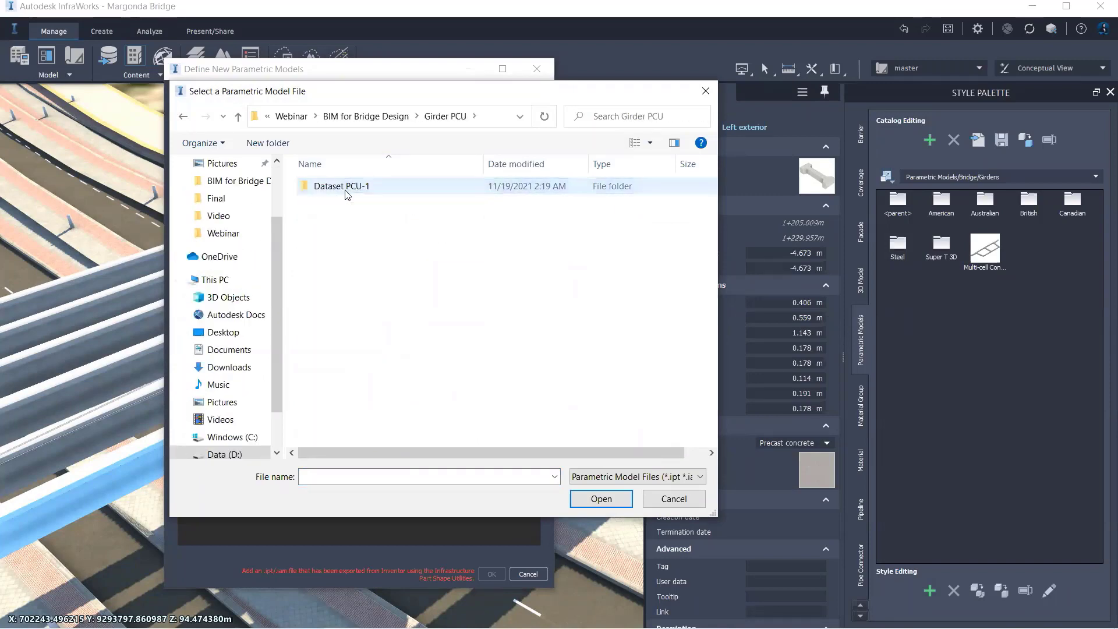
{"action": "double_click", "coordinate": [346, 187]}
{"action": "left_click", "coordinate": [346, 217]}
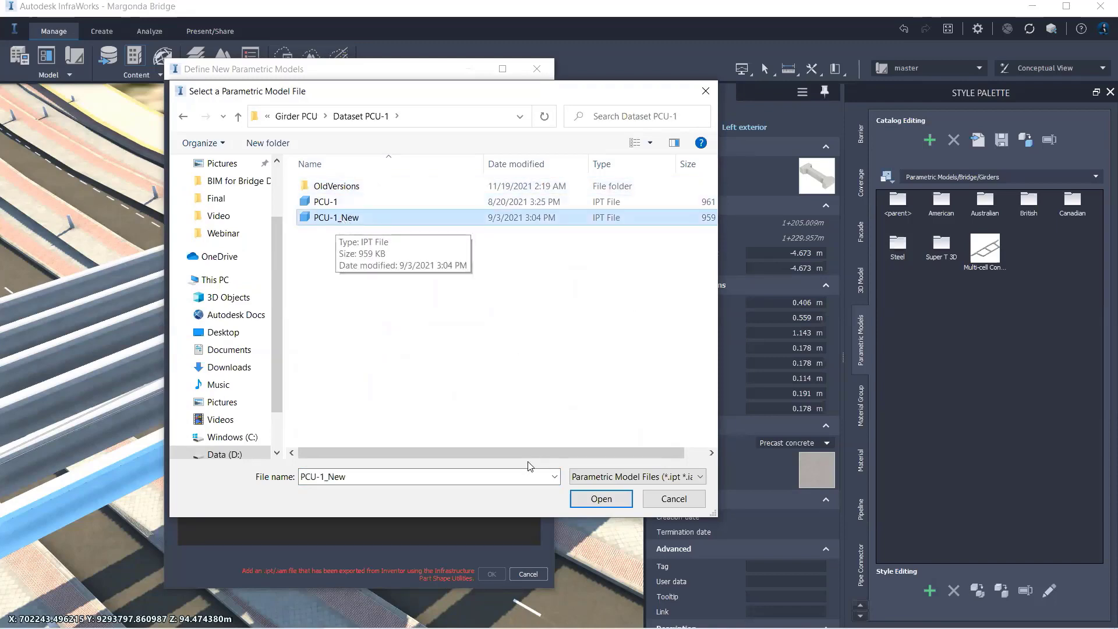
{"action": "left_click", "coordinate": [600, 499]}
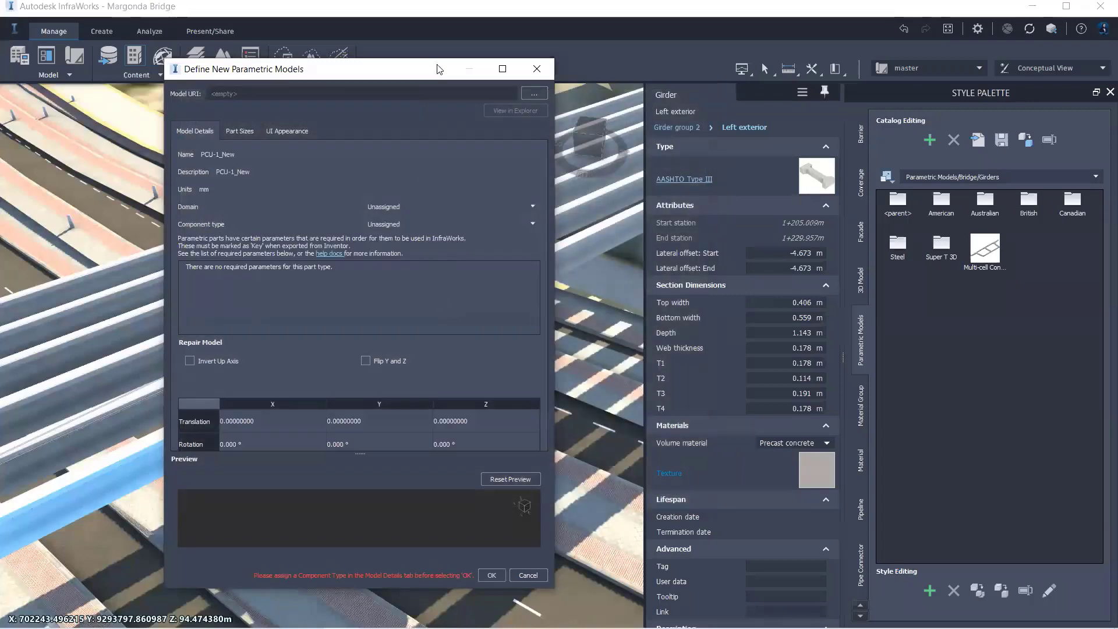
Assign the PCU-1_New model to the Bridge domain with component type Girder and girder type 3D girder.
{"action": "left_click_drag", "start_coordinate": [434, 69], "coordinate": [643, 48]}
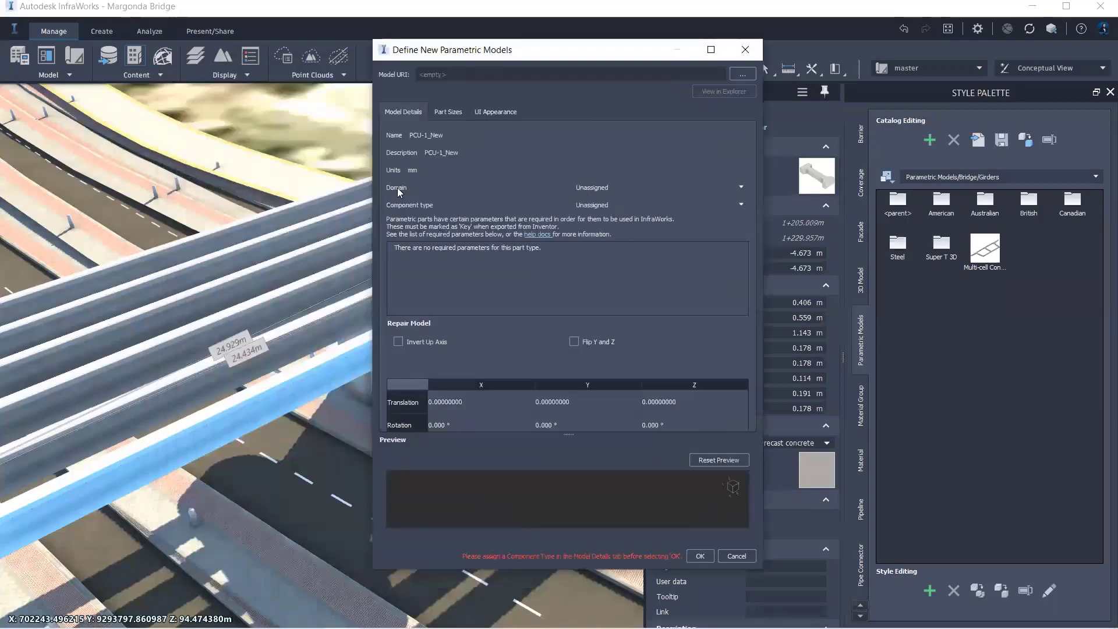
{"action": "left_click", "coordinate": [582, 185]}
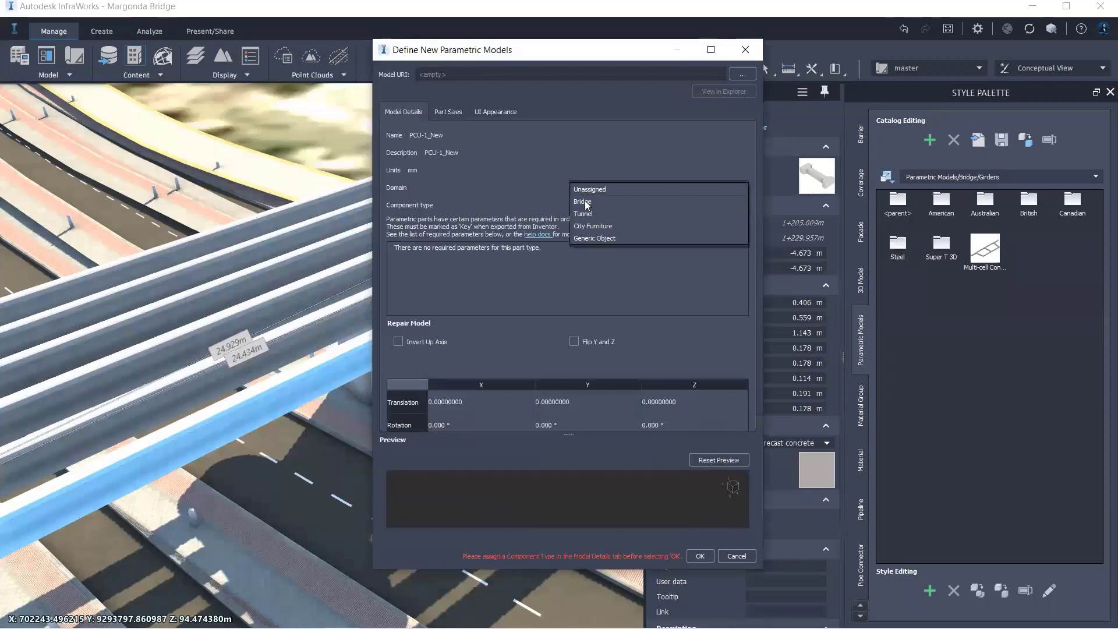
{"action": "left_click", "coordinate": [584, 202]}
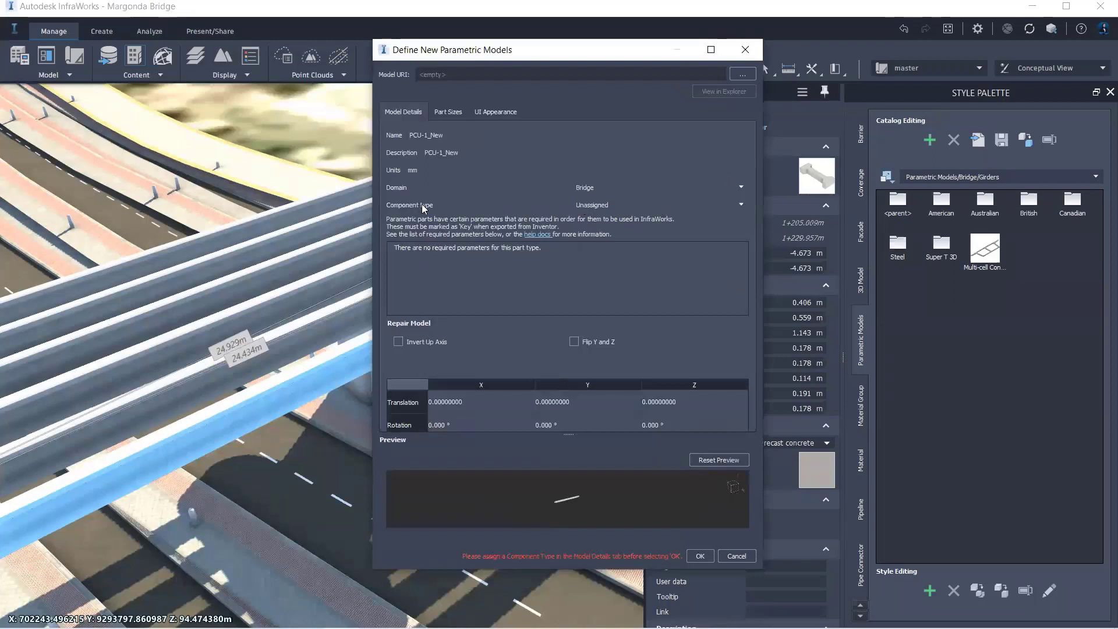
{"action": "left_click", "coordinate": [613, 205]}
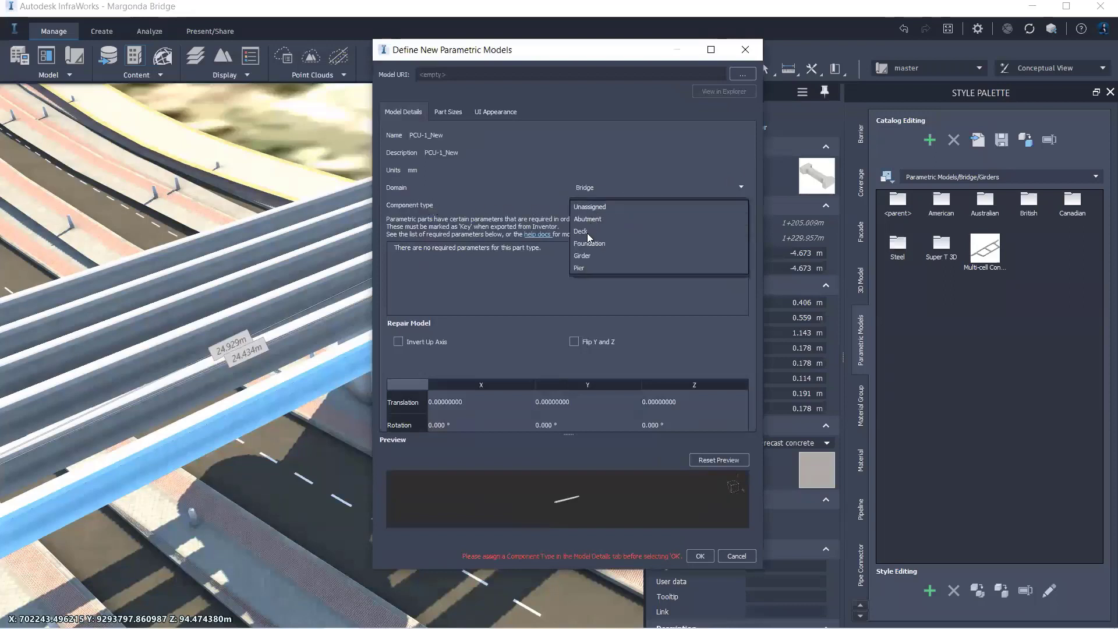
{"action": "left_click", "coordinate": [581, 257]}
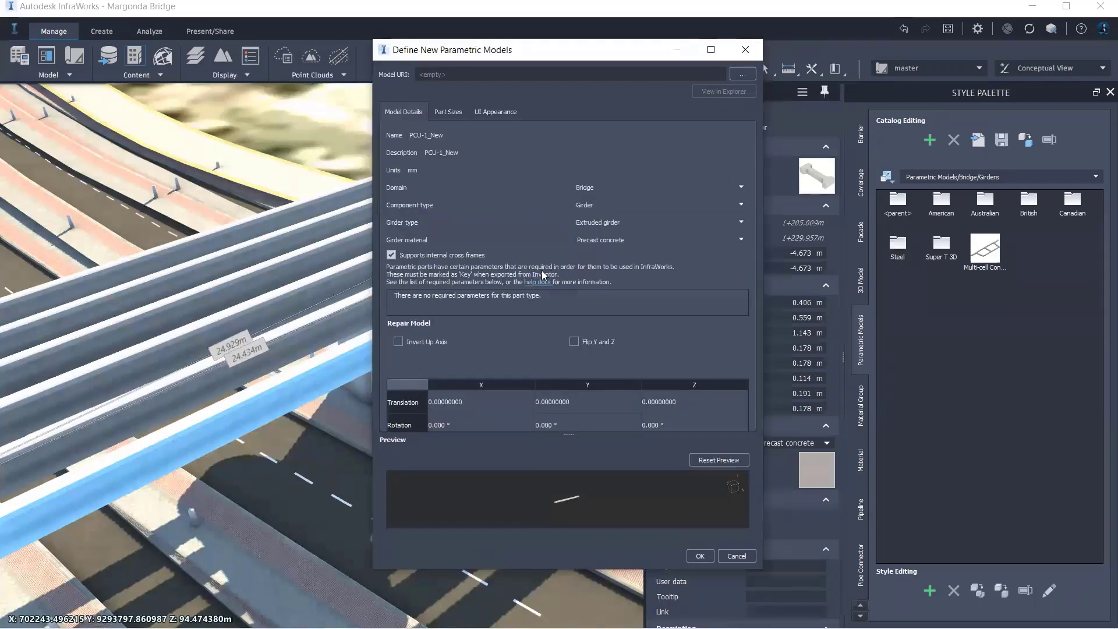
{"action": "left_click", "coordinate": [590, 226]}
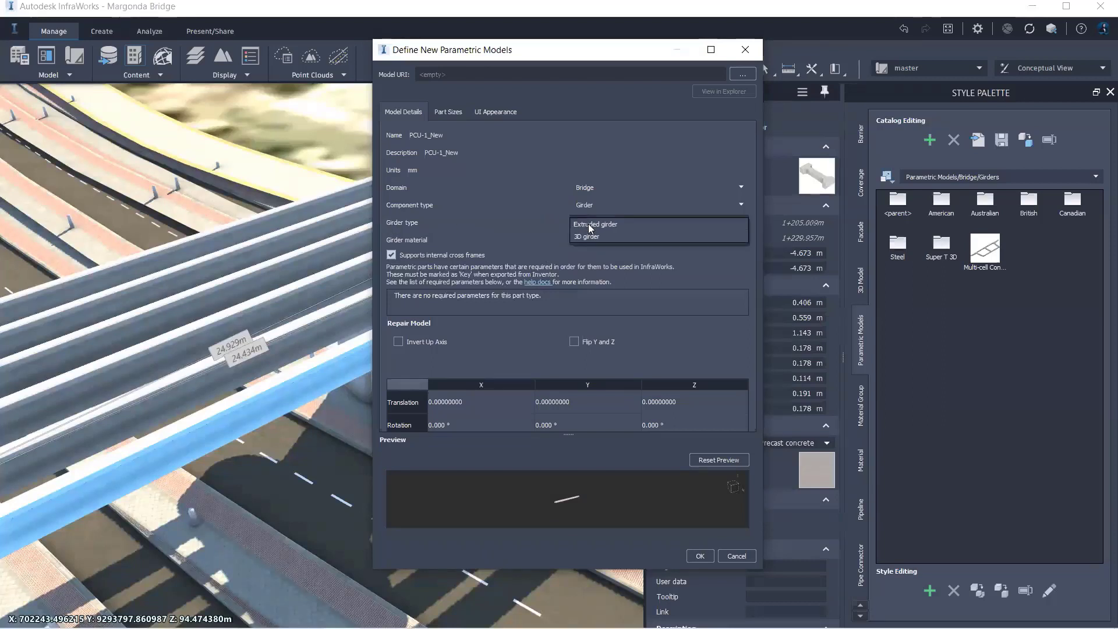
{"action": "left_click", "coordinate": [574, 235]}
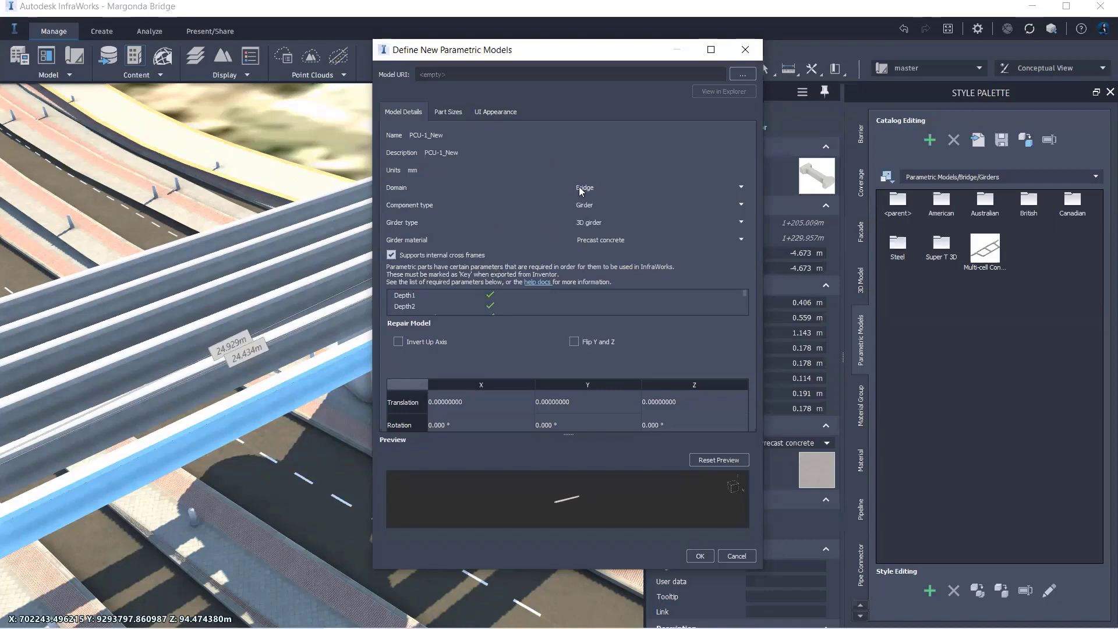
Try Structural steel as the girder material, return it to Precast concrete and review the material options.
{"action": "left_click", "coordinate": [599, 241]}
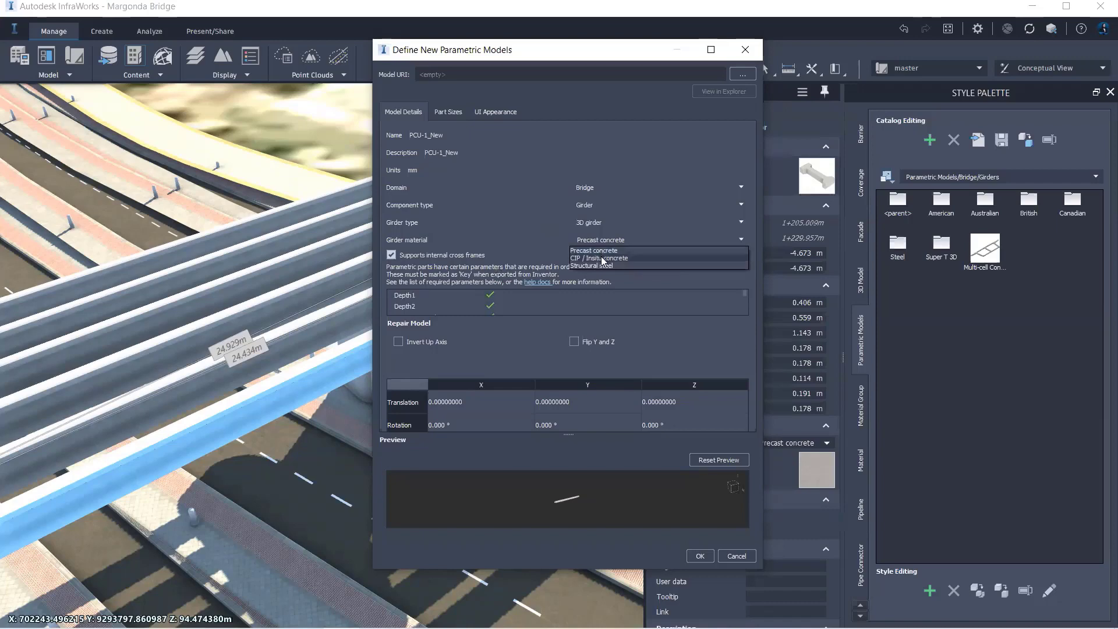
{"action": "left_click", "coordinate": [631, 266]}
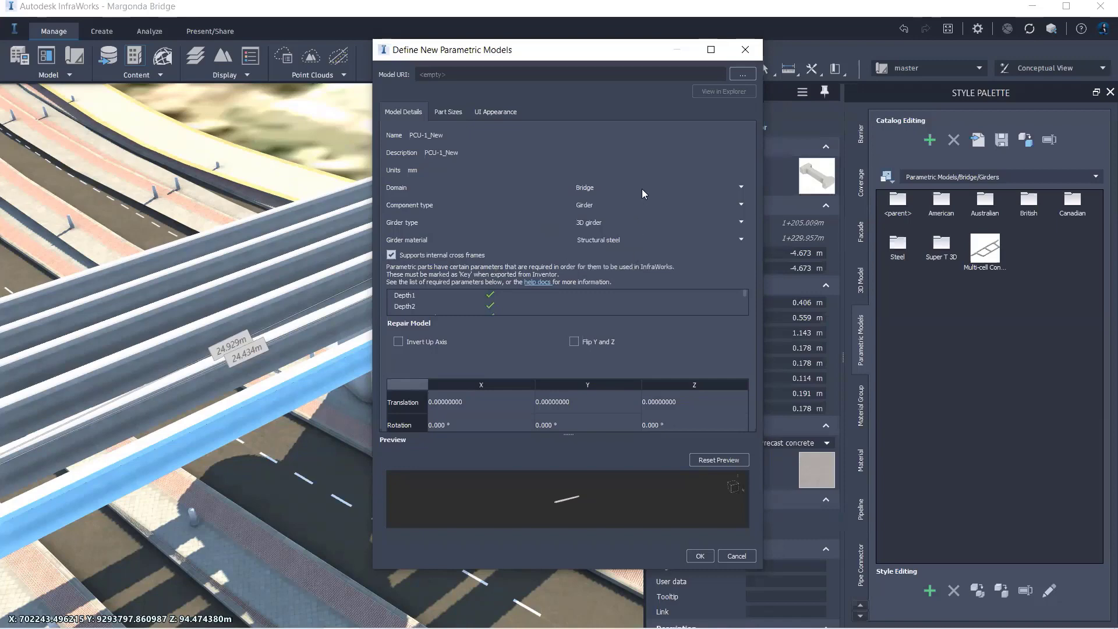
{"action": "left_click", "coordinate": [599, 240]}
{"action": "left_click", "coordinate": [599, 249]}
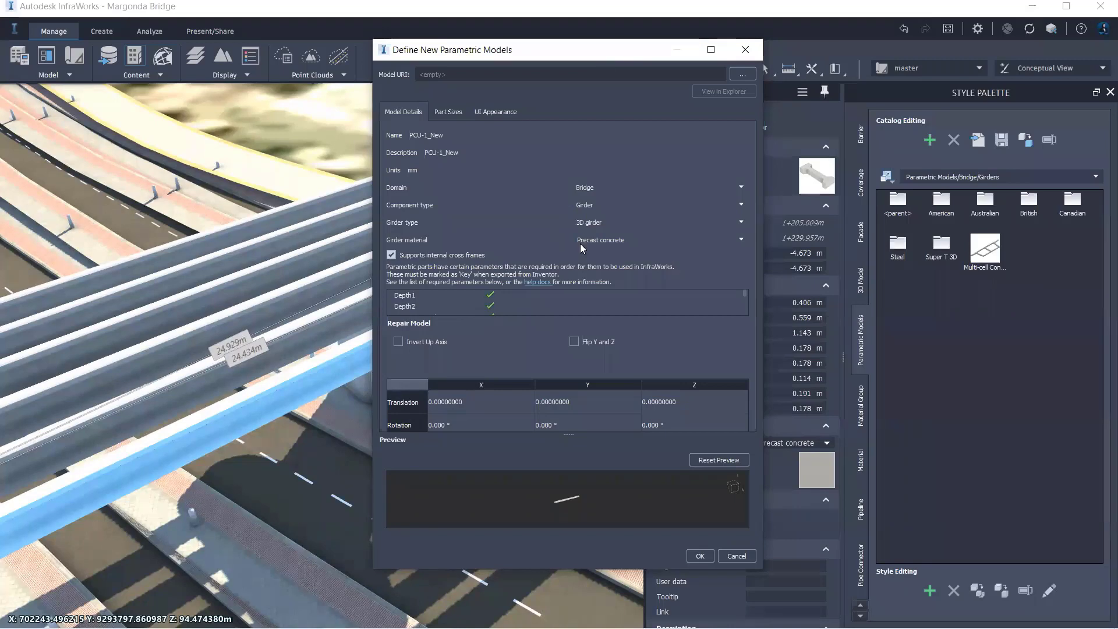
{"action": "left_click", "coordinate": [603, 241]}
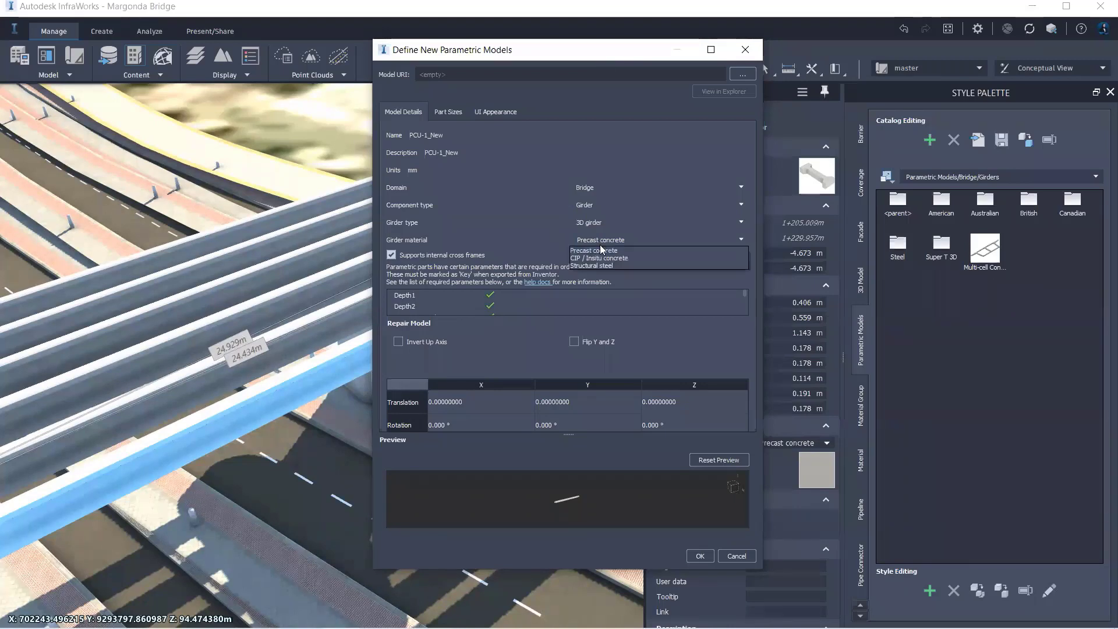
{"action": "left_click", "coordinate": [644, 153]}
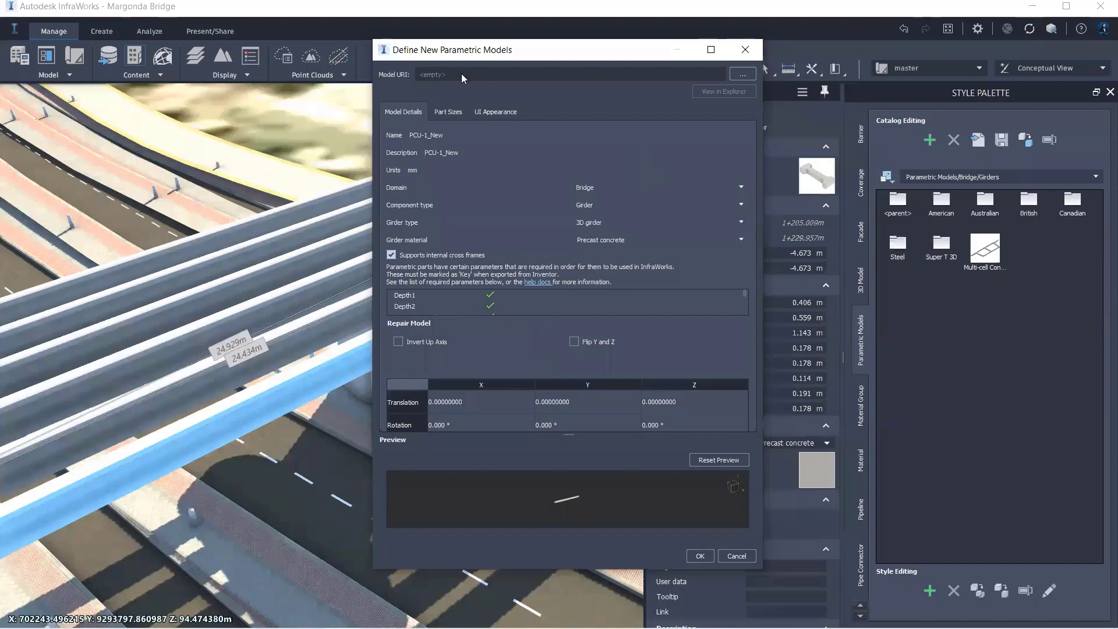
Set the ASBDSectionID to 20009001 in the part sizes and finish defining the PCU-1_New girder model.
{"action": "left_click", "coordinate": [449, 113]}
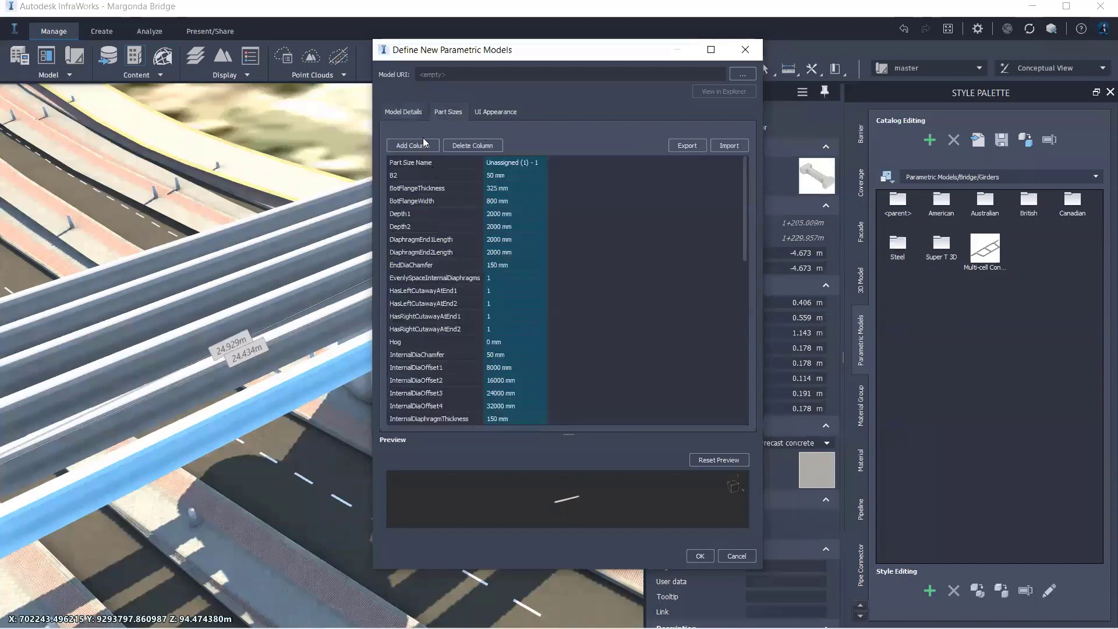
{"action": "scroll", "coordinate": [568, 276], "scroll_direction": "down", "scroll_amount": 8}
{"action": "scroll", "coordinate": [567, 276], "scroll_direction": "down", "scroll_amount": 1}
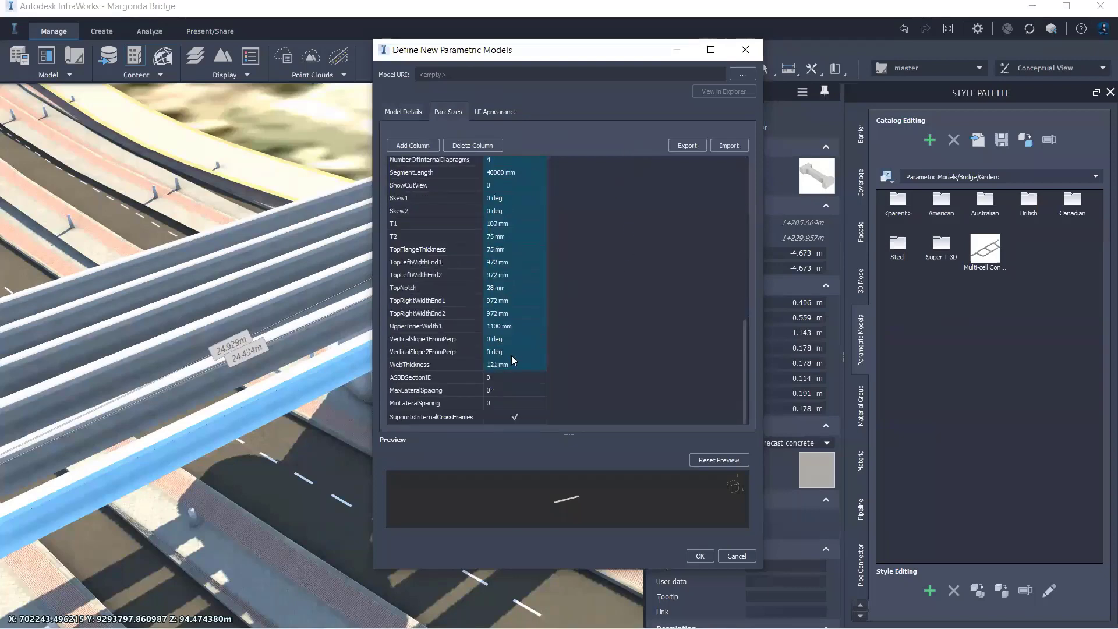
{"action": "left_click", "coordinate": [491, 381]}
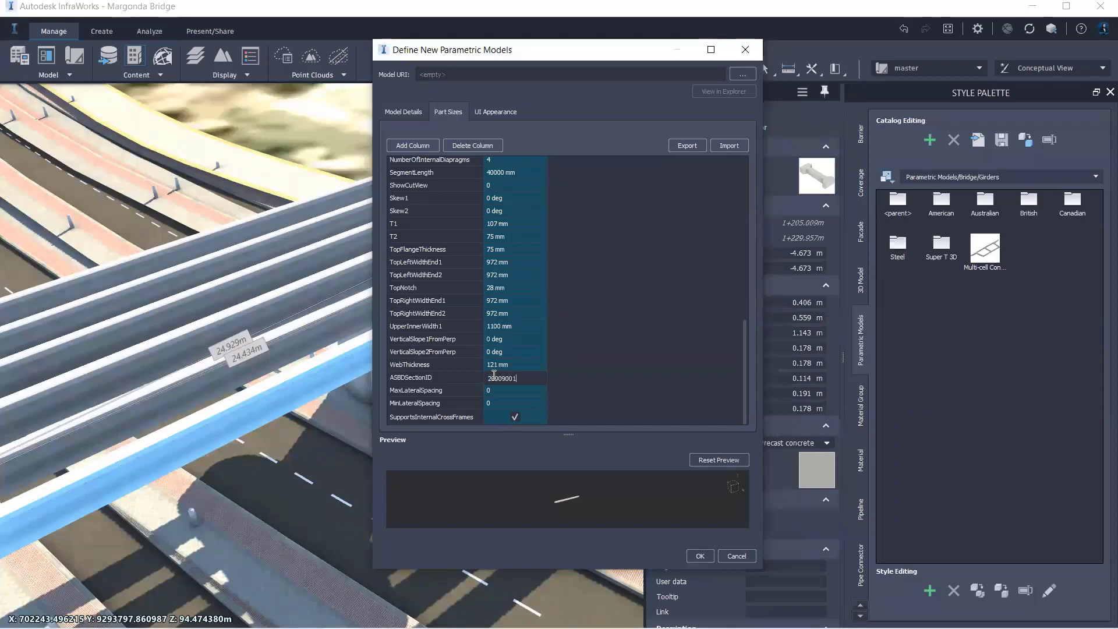
{"action": "scroll", "coordinate": [521, 379], "scroll_direction": "up", "scroll_amount": 1}
{"action": "scroll", "coordinate": [527, 397], "scroll_direction": "down", "scroll_amount": 1}
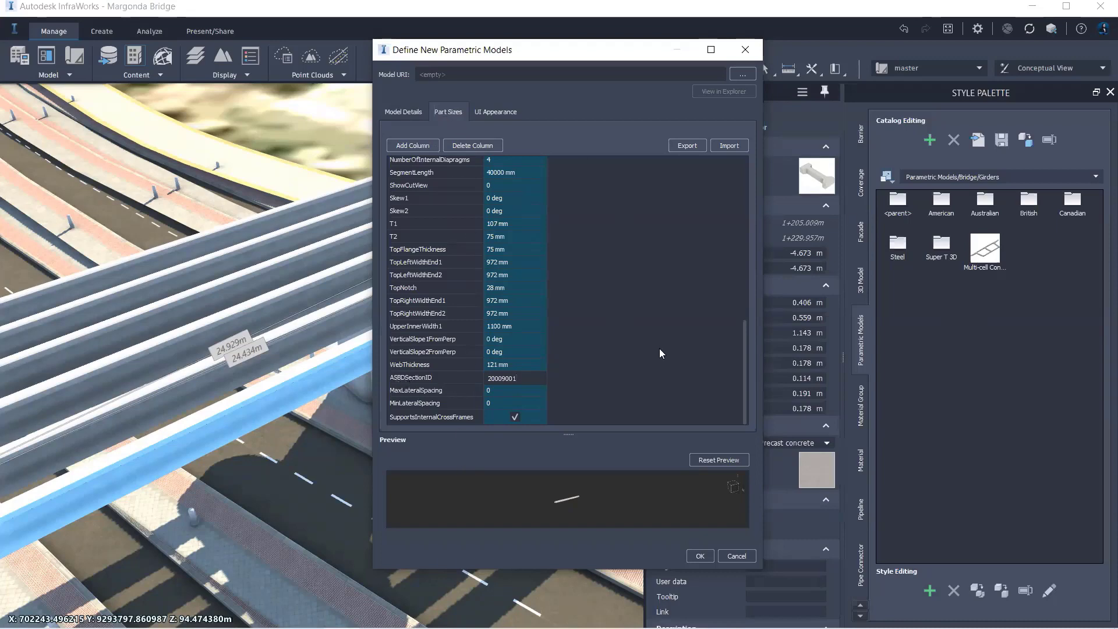
{"action": "left_click", "coordinate": [700, 557]}
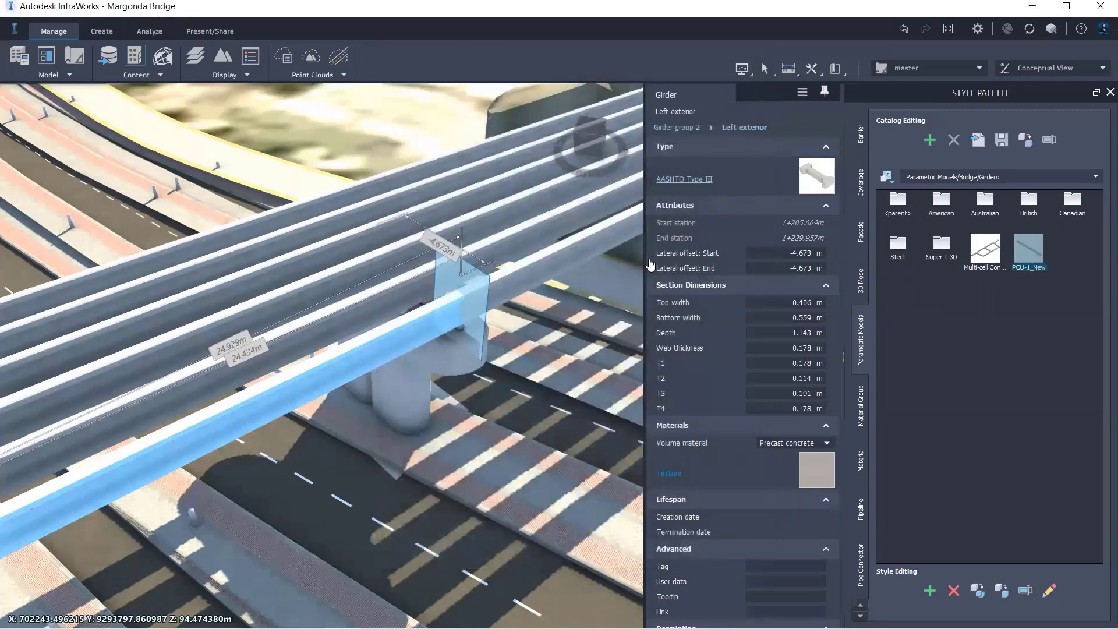
Apply the PCU-1_New girder style from the catalog to the bridge's left exterior girder.
{"action": "left_click", "coordinate": [1028, 270]}
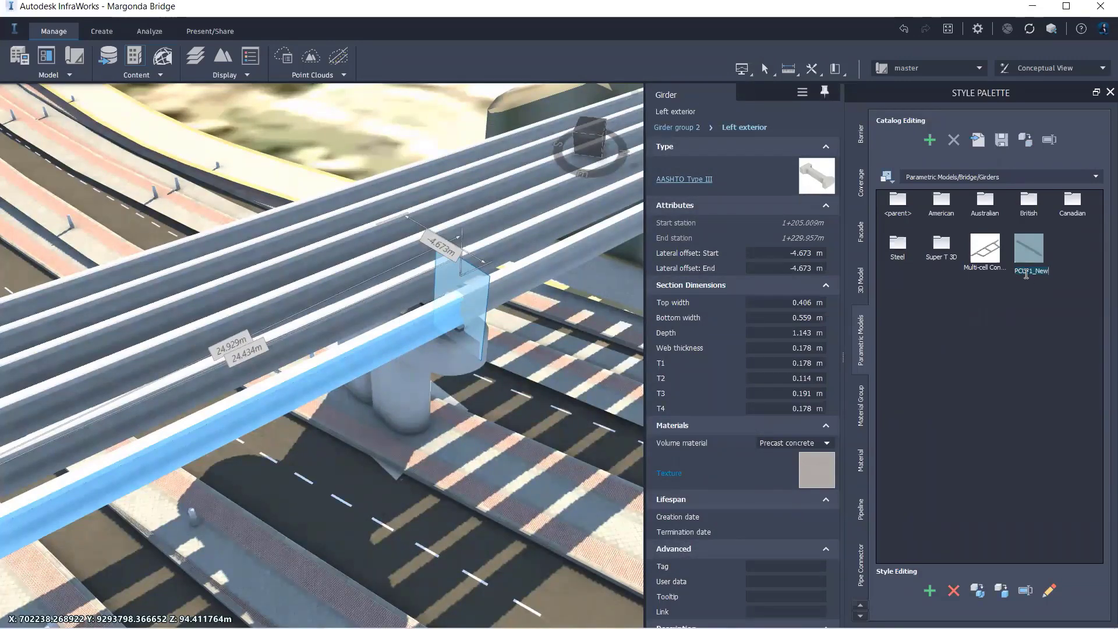
{"action": "key", "text": "Return"}
{"action": "left_click", "coordinate": [1038, 331]}
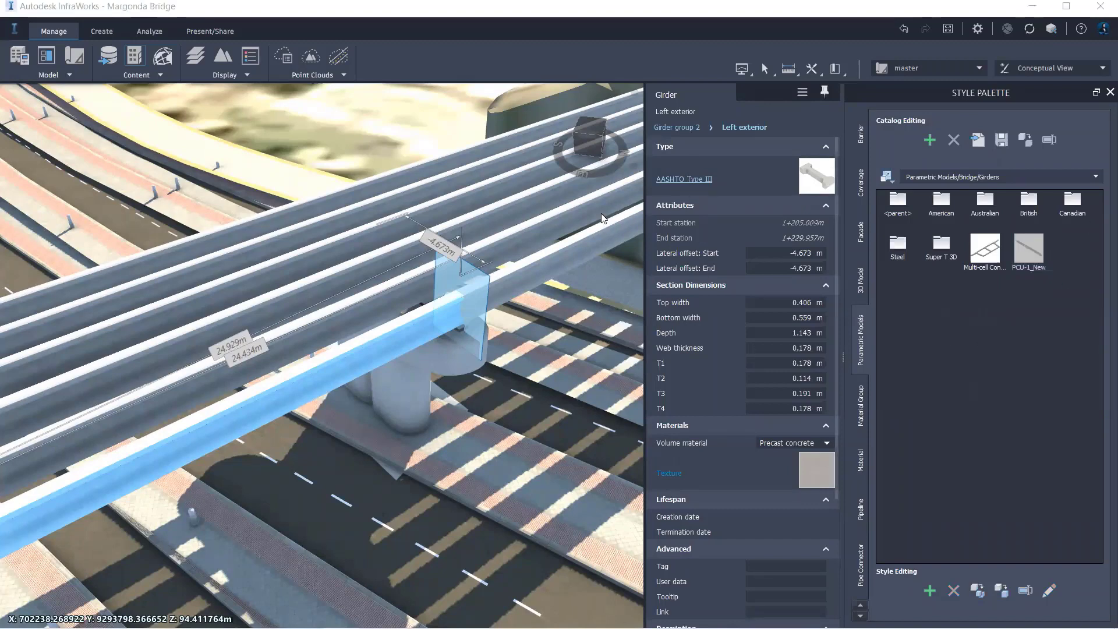
{"action": "left_click", "coordinate": [497, 225]}
{"action": "left_click", "coordinate": [510, 266]}
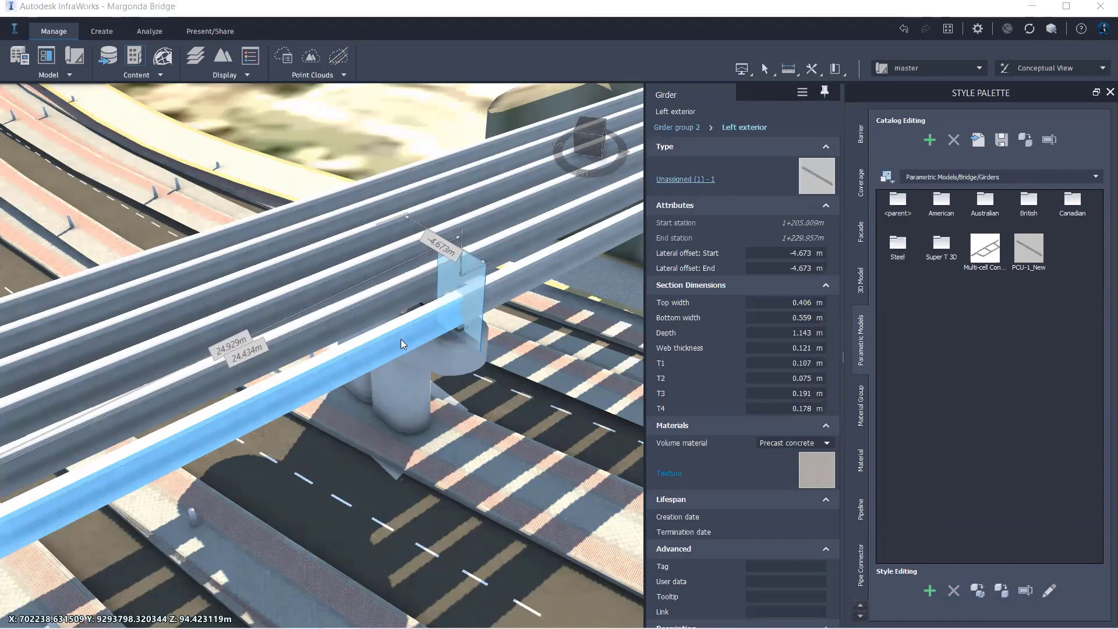
Close the style palette and apply the left exterior girder's PCU type to all girders in its group.
{"action": "scroll", "coordinate": [400, 345], "scroll_direction": "up", "scroll_amount": 3}
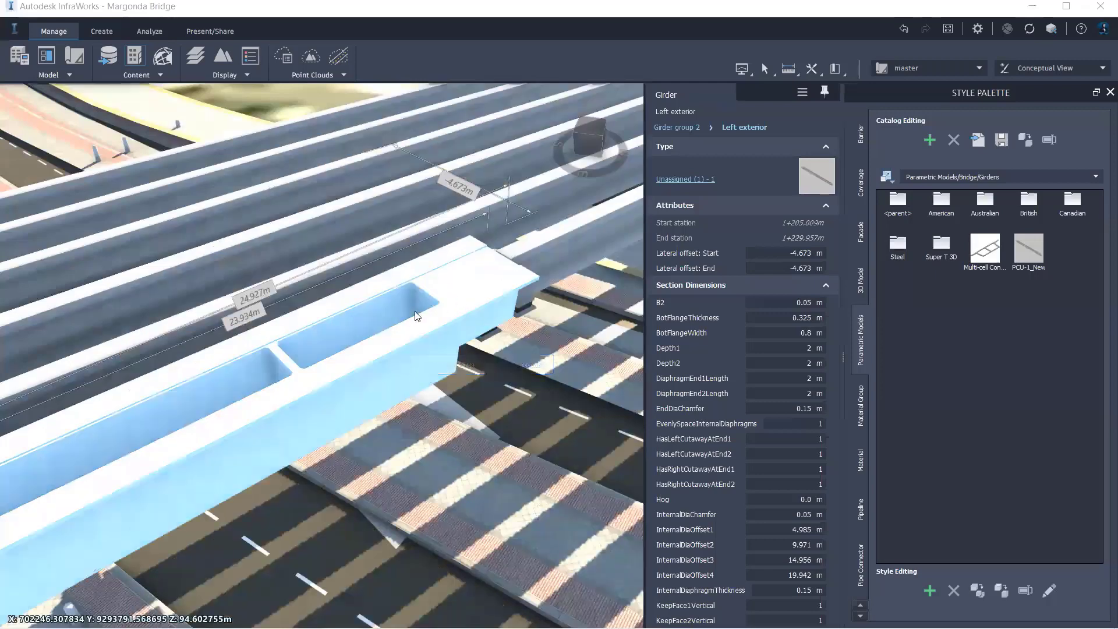
{"action": "scroll", "coordinate": [475, 294], "scroll_direction": "down", "scroll_amount": 1}
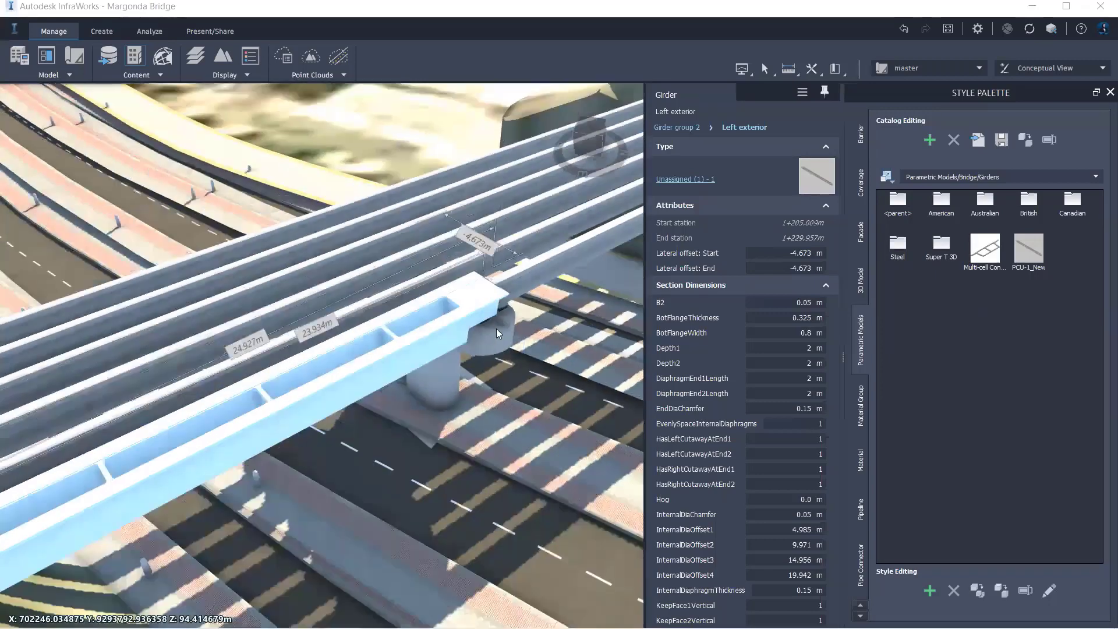
{"action": "middle_click_drag", "start_coordinate": [484, 370], "coordinate": [466, 347]}
{"action": "scroll", "coordinate": [466, 348], "scroll_direction": "down", "scroll_amount": 5}
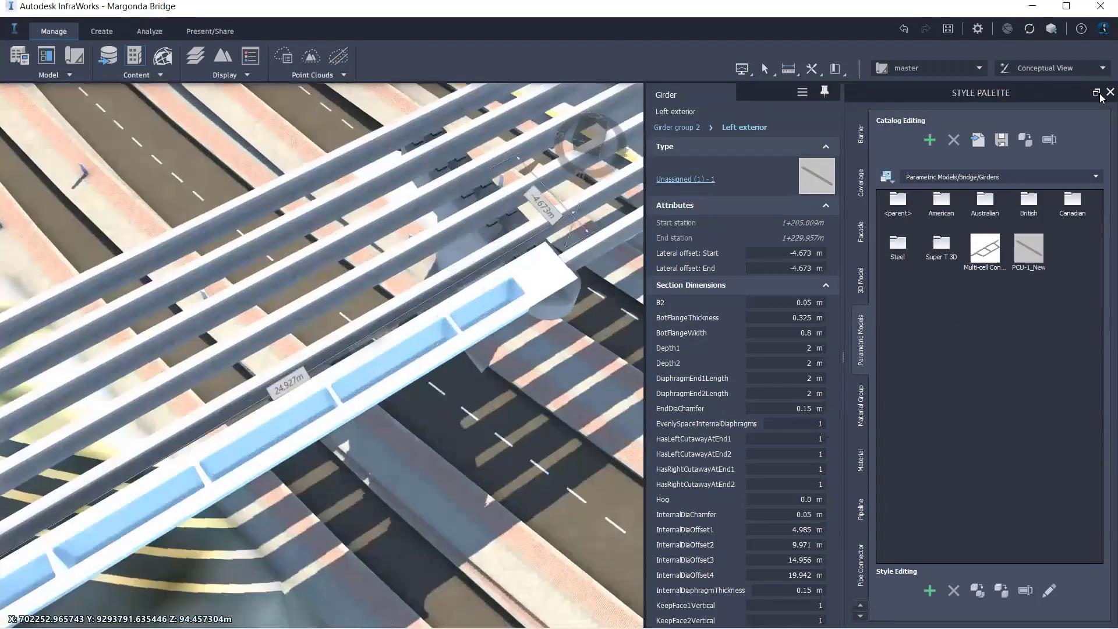
{"action": "left_click", "coordinate": [1050, 140]}
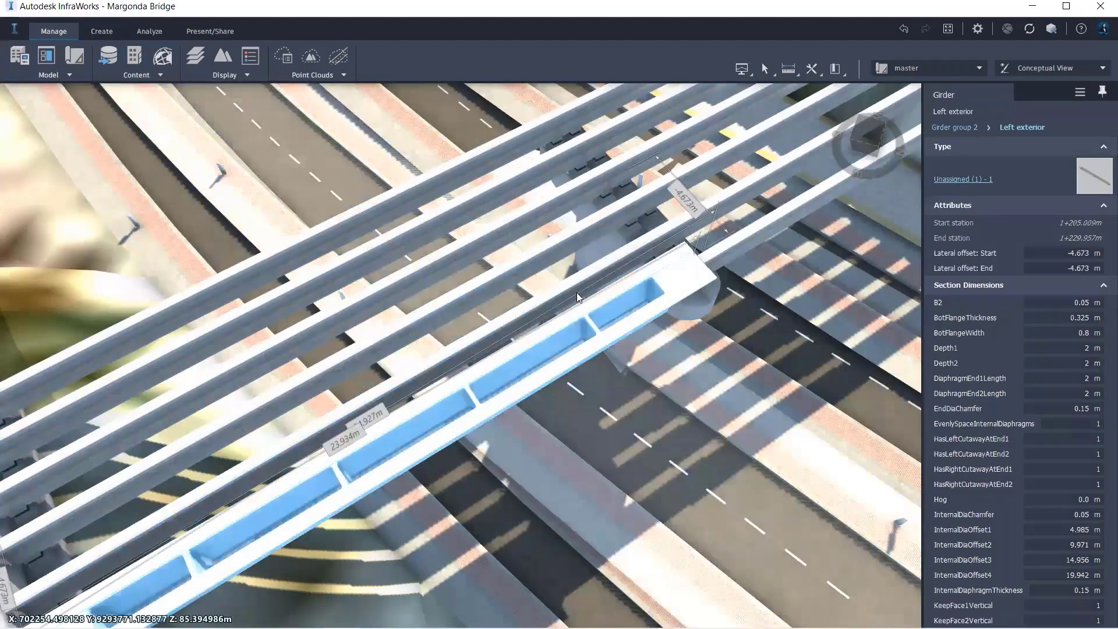
{"action": "scroll", "coordinate": [578, 292], "scroll_direction": "up", "scroll_amount": 2}
{"action": "middle_click_drag", "start_coordinate": [579, 297], "coordinate": [596, 323]}
{"action": "right_click", "coordinate": [598, 322]}
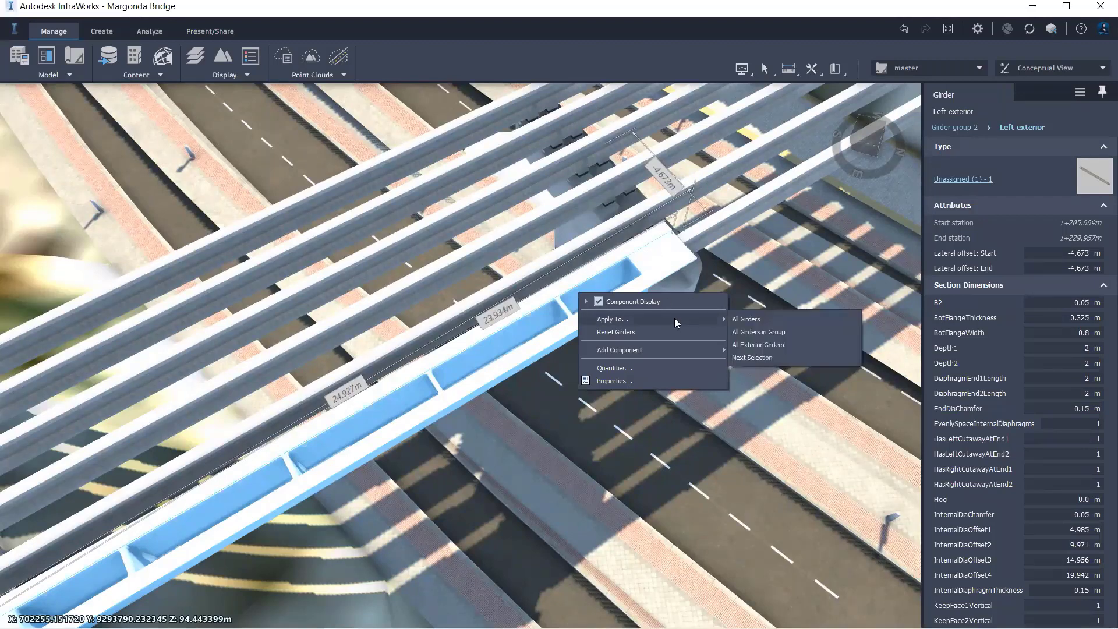
{"action": "left_click", "coordinate": [750, 330]}
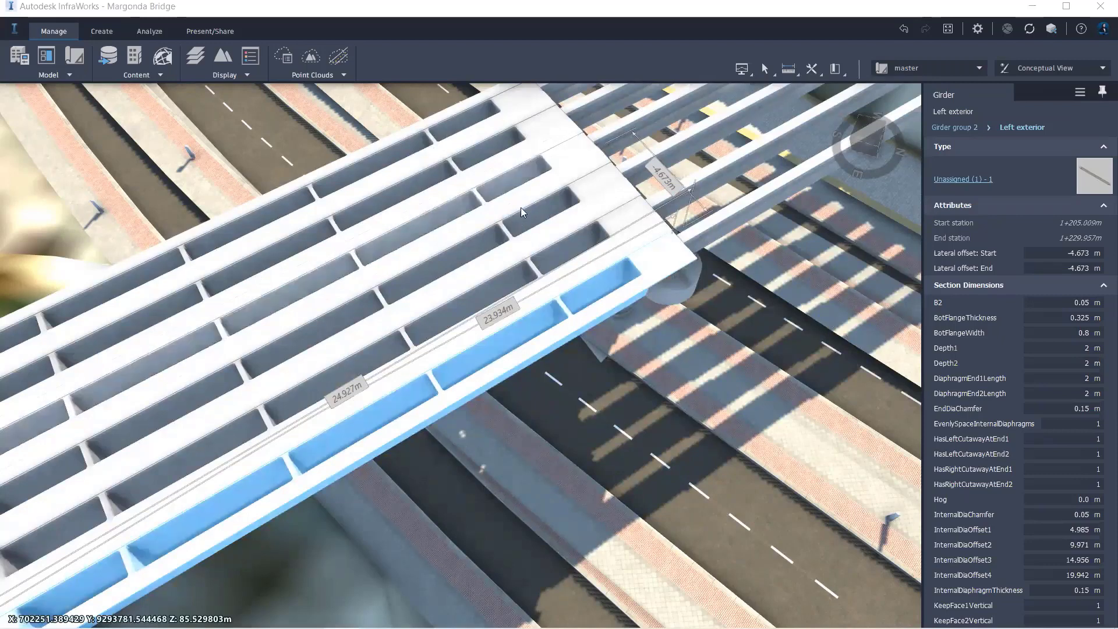
Select Girder group 2 as a whole and set its number of girders to 4.
{"action": "scroll", "coordinate": [530, 236], "scroll_direction": "down", "scroll_amount": 3}
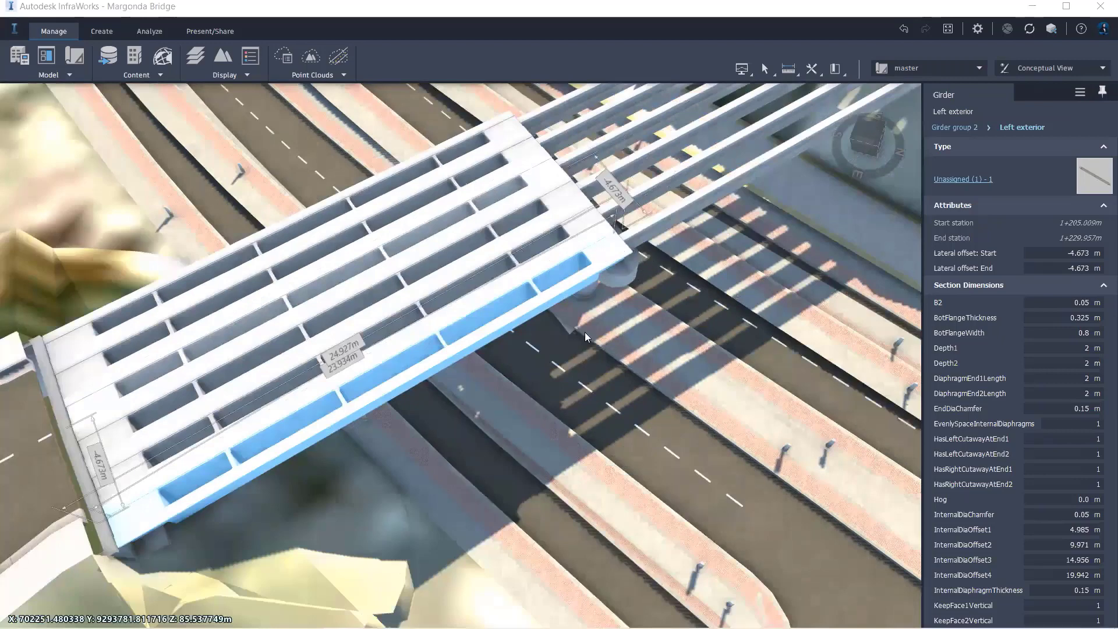
{"action": "scroll", "coordinate": [542, 273], "scroll_direction": "up", "scroll_amount": 2}
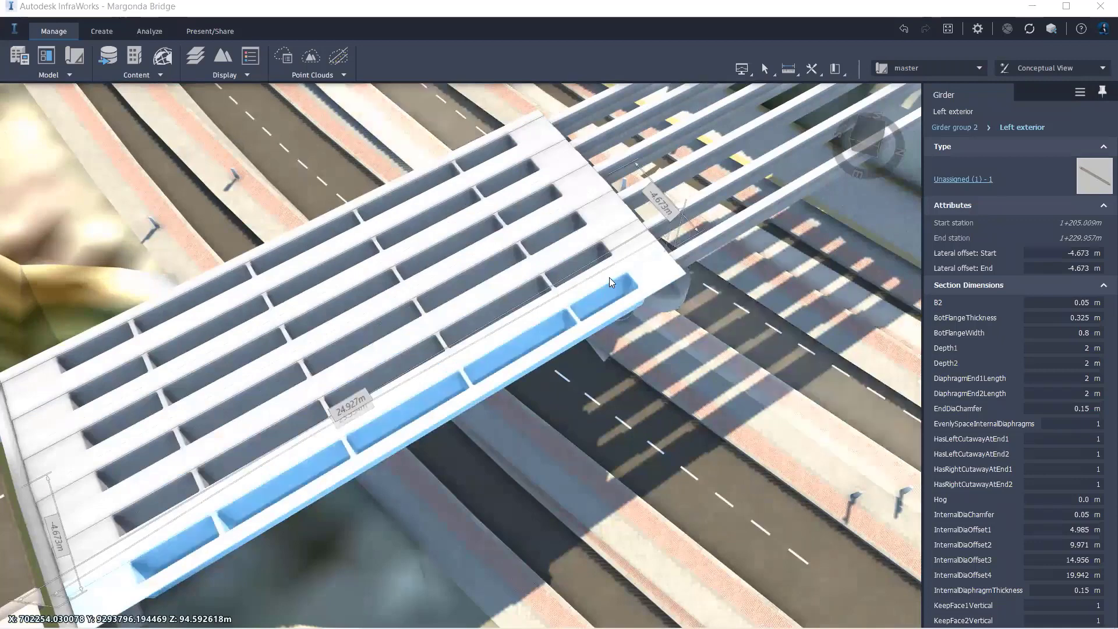
{"action": "key", "text": "Escape"}
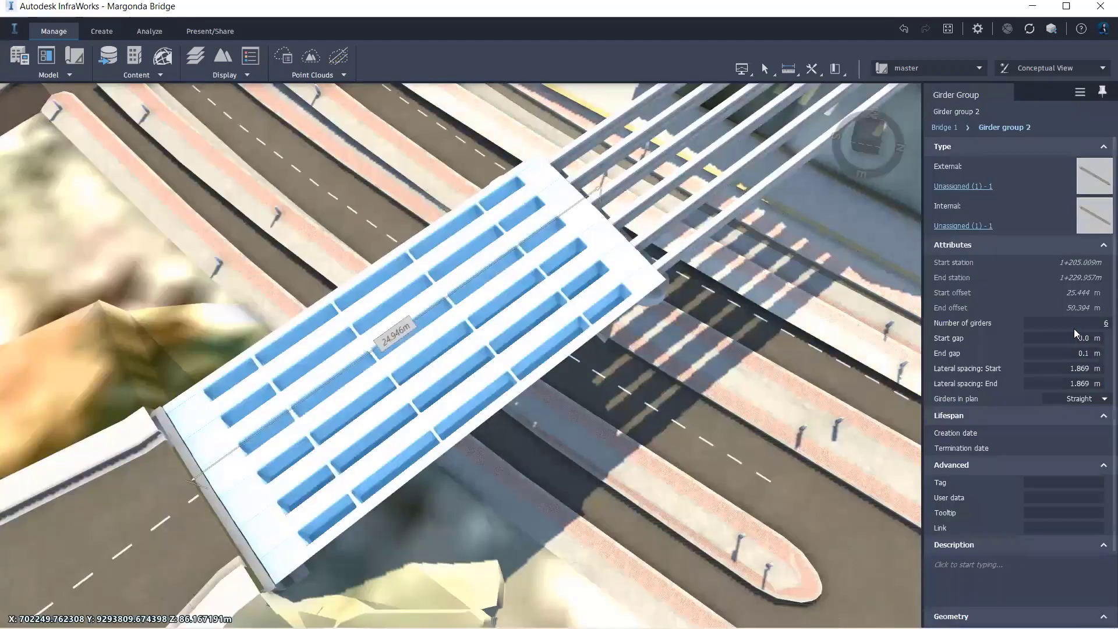
{"action": "left_click", "coordinate": [1074, 328]}
{"action": "type", "text": "4"}
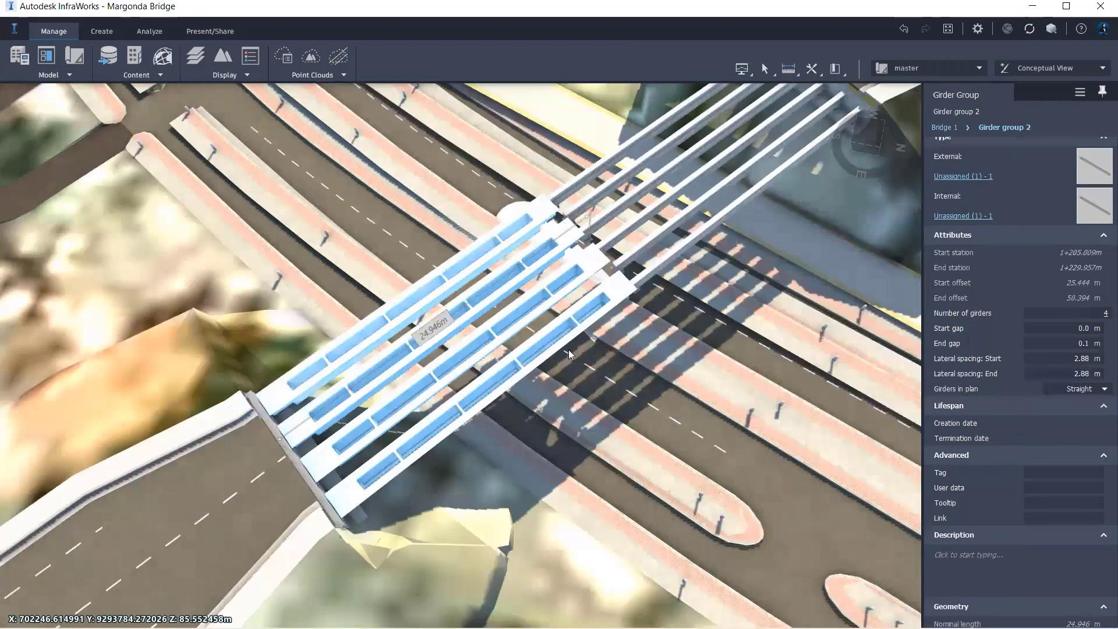
Apply the girder type and layout of Girder group 2 to all girder groups of the bridge.
{"action": "scroll", "coordinate": [583, 319], "scroll_direction": "up", "scroll_amount": 3}
{"action": "scroll", "coordinate": [610, 221], "scroll_direction": "up", "scroll_amount": 2}
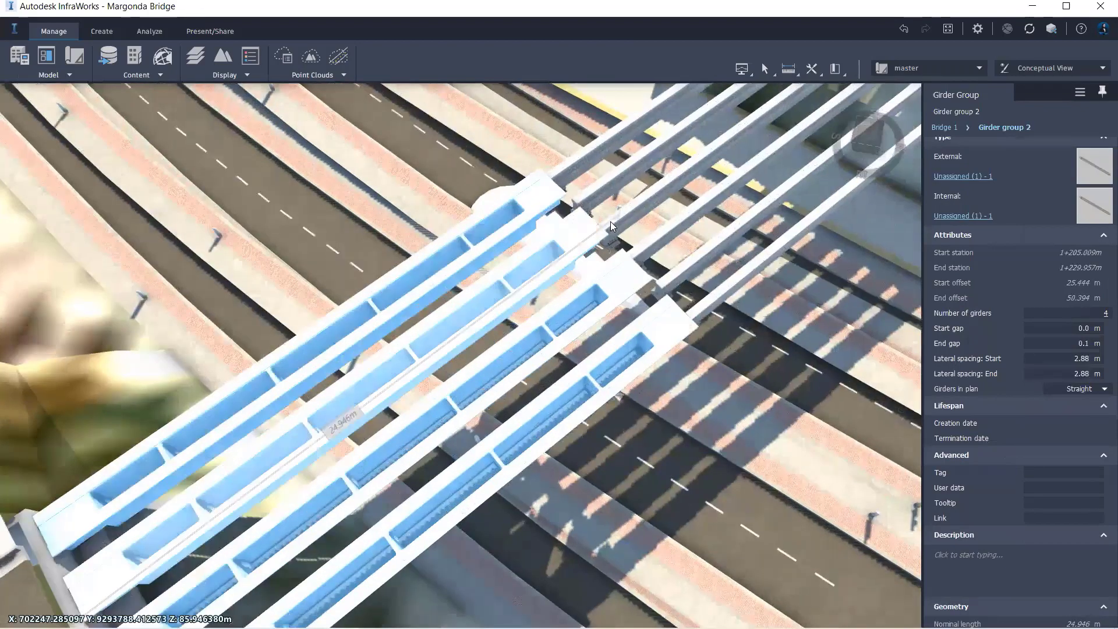
{"action": "scroll", "coordinate": [687, 137], "scroll_direction": "up", "scroll_amount": 2}
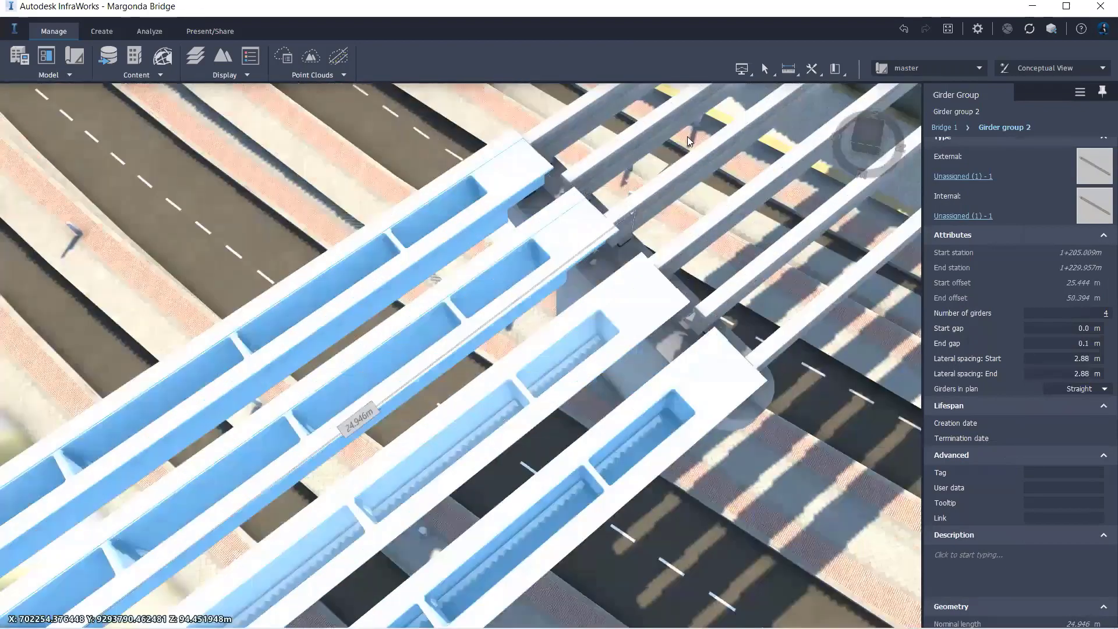
{"action": "scroll", "coordinate": [660, 350], "scroll_direction": "up", "scroll_amount": 2}
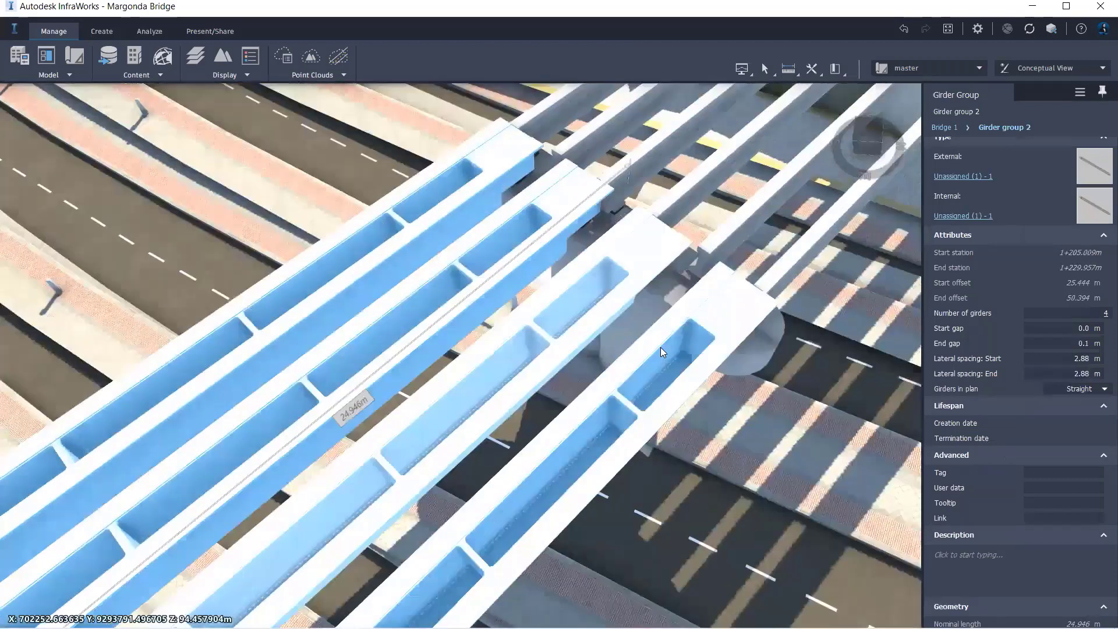
{"action": "right_click", "coordinate": [735, 339]}
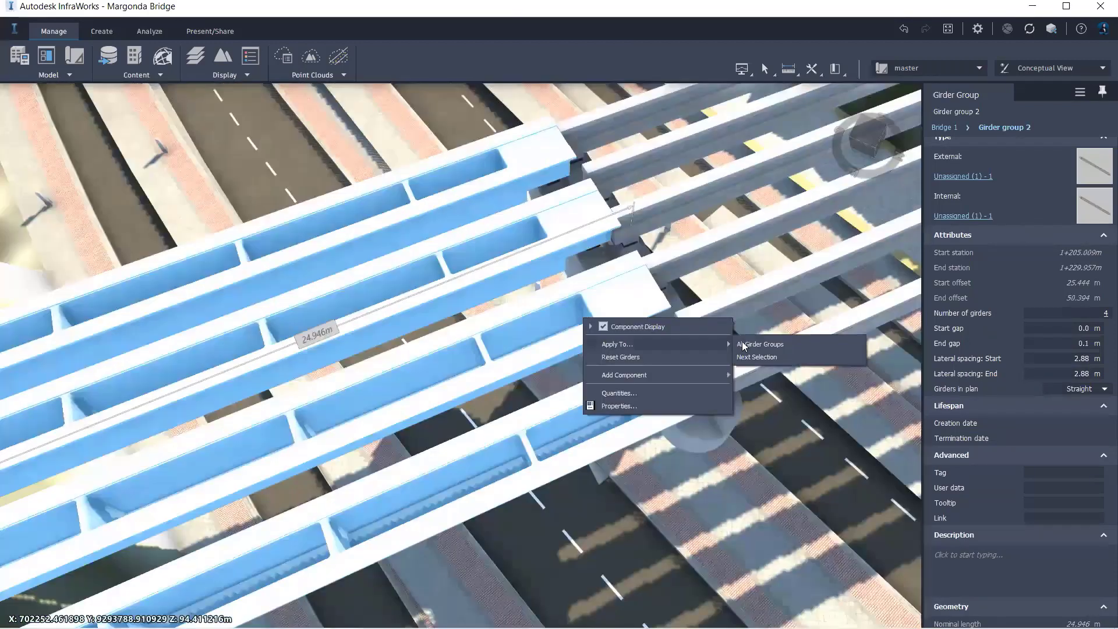
{"action": "left_click", "coordinate": [743, 344]}
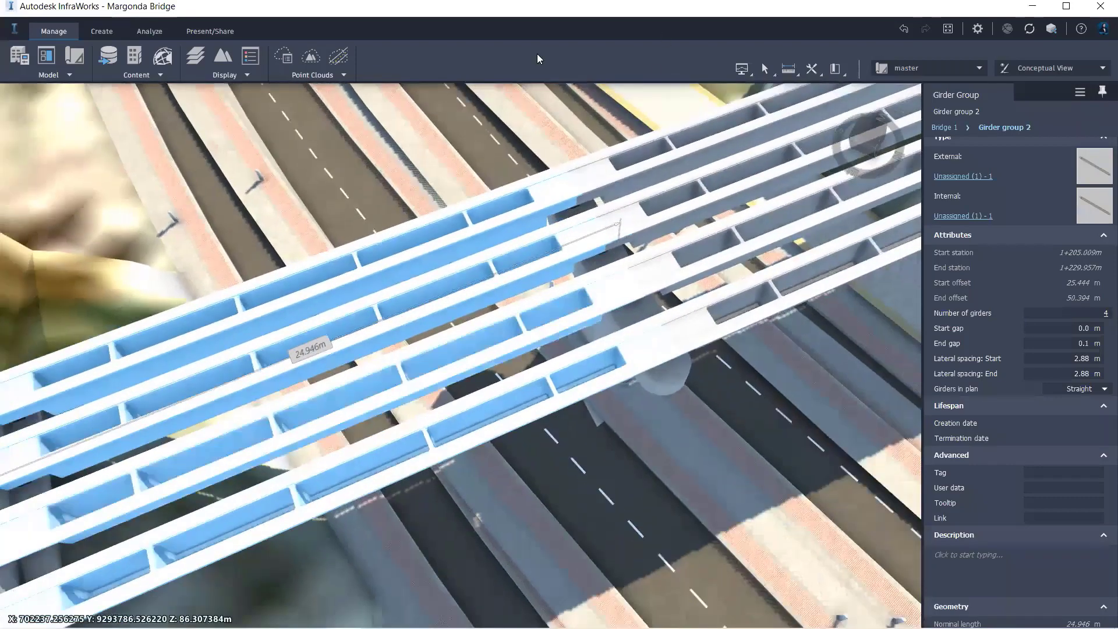
Examine the section dimensions of the left exterior girder in Girder group 2, then clear the selection.
{"action": "middle_click_drag", "start_coordinate": [586, 217], "coordinate": [604, 238]}
{"action": "scroll", "coordinate": [580, 260], "scroll_direction": "down", "scroll_amount": 5}
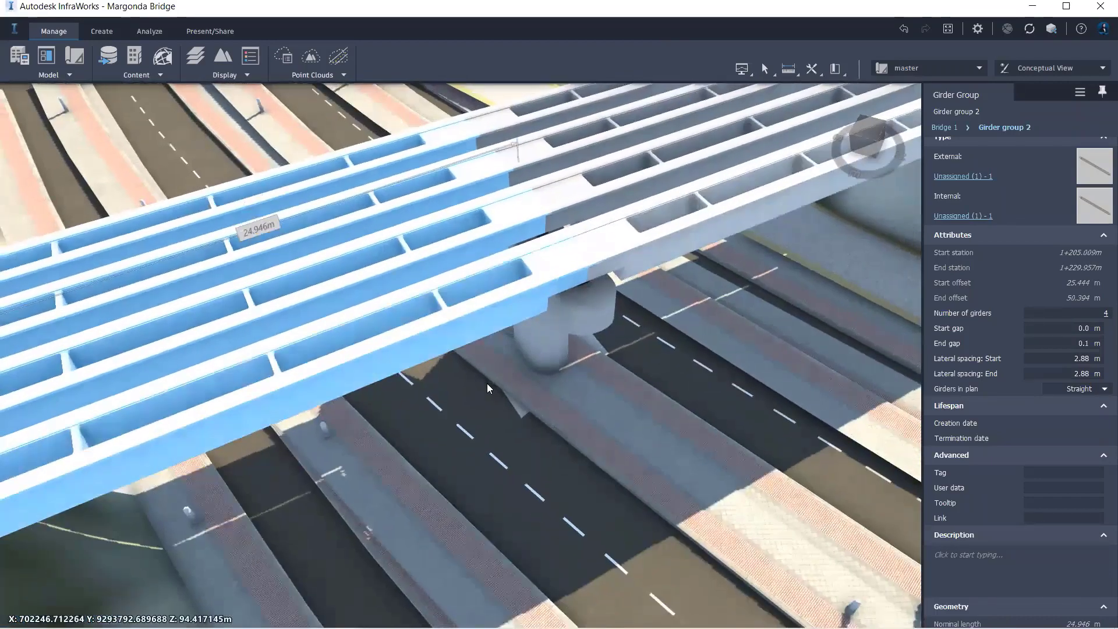
{"action": "middle_click_drag", "start_coordinate": [487, 384], "coordinate": [567, 378]}
{"action": "left_click", "coordinate": [499, 354]}
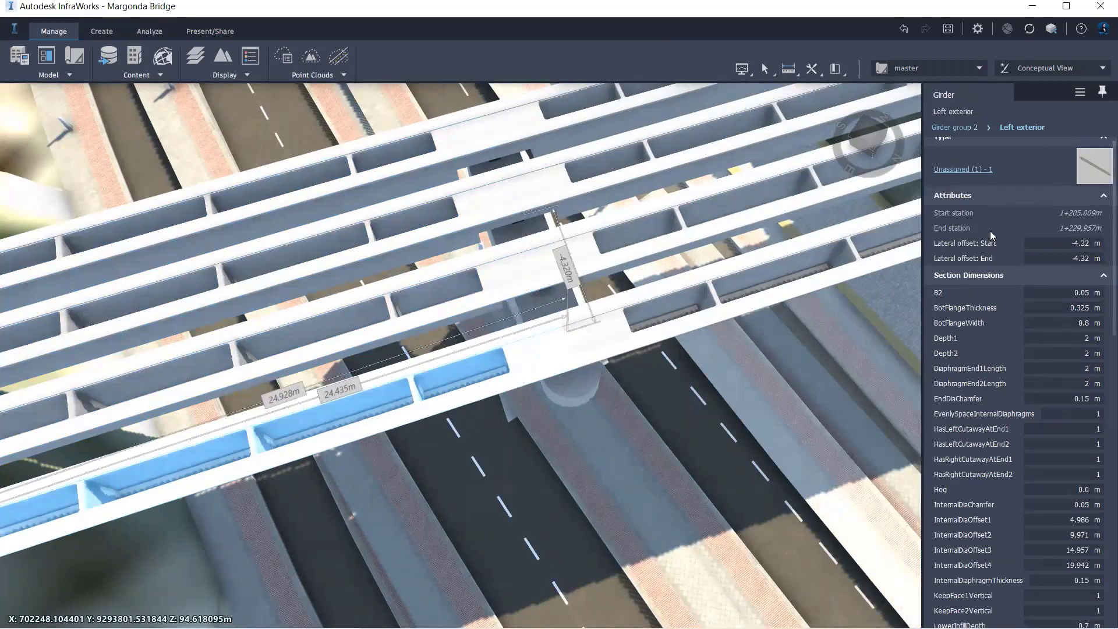
{"action": "scroll", "coordinate": [987, 186], "scroll_direction": "down", "scroll_amount": 3}
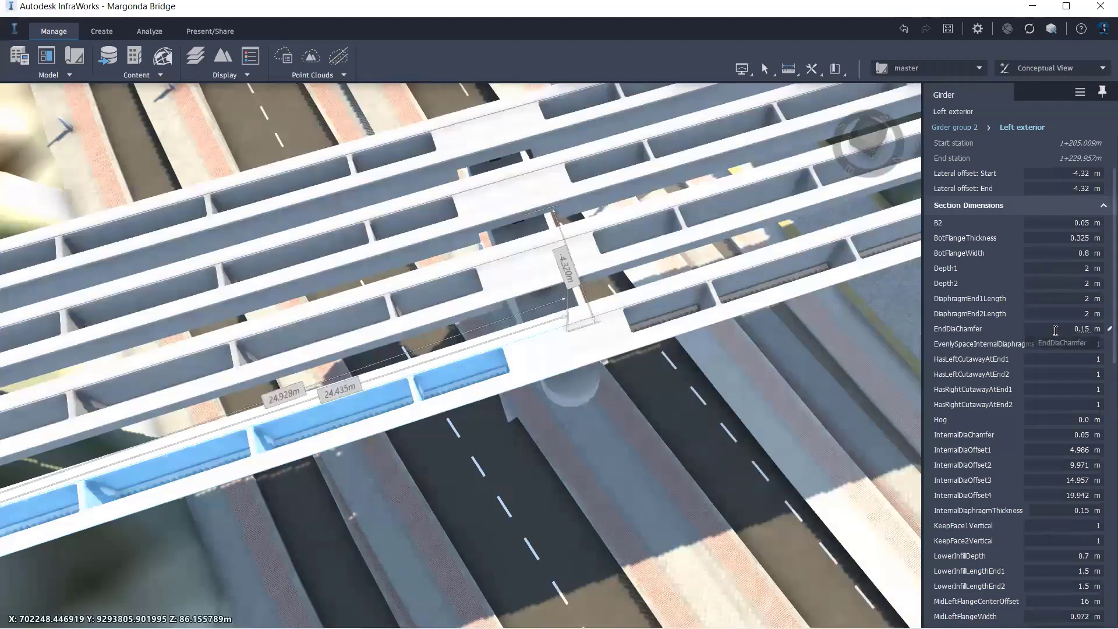
{"action": "key", "text": "Escape"}
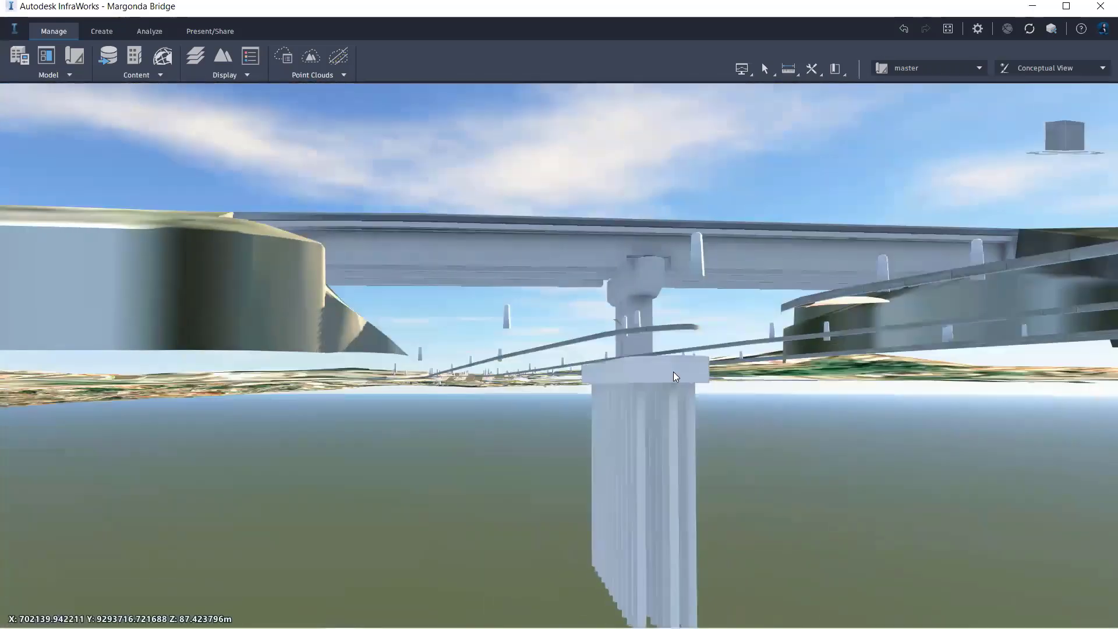
Select the foundation under Pier 1 and change its type to the Standard 1 cap with pier shaft.
{"action": "left_click", "coordinate": [673, 372]}
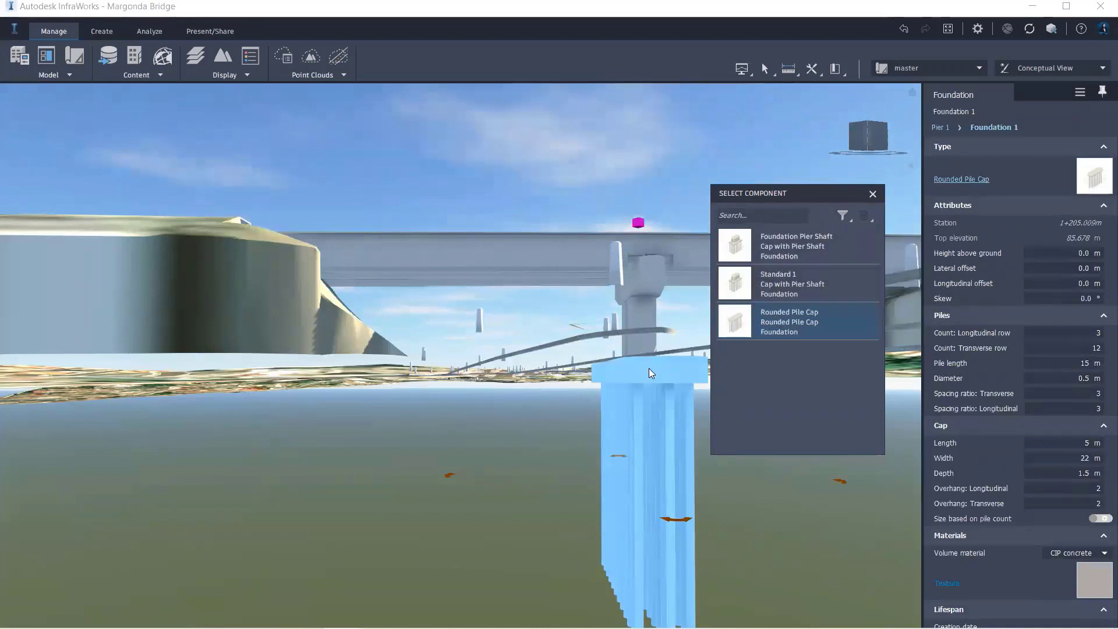
{"action": "left_click", "coordinate": [732, 285]}
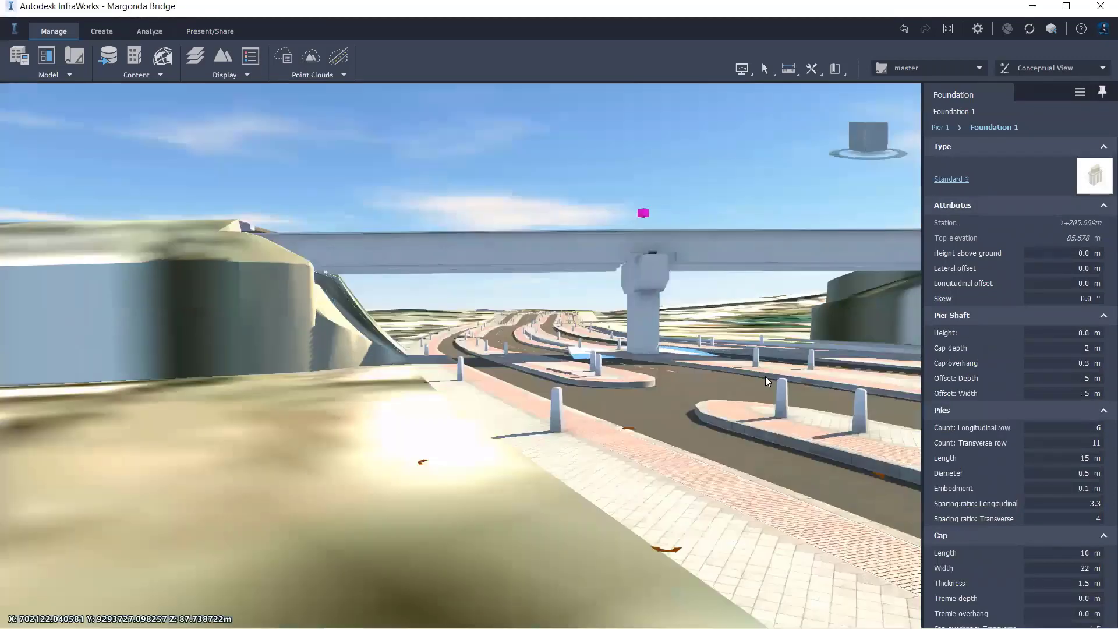
{"action": "scroll", "coordinate": [756, 360], "scroll_direction": "up", "scroll_amount": 5}
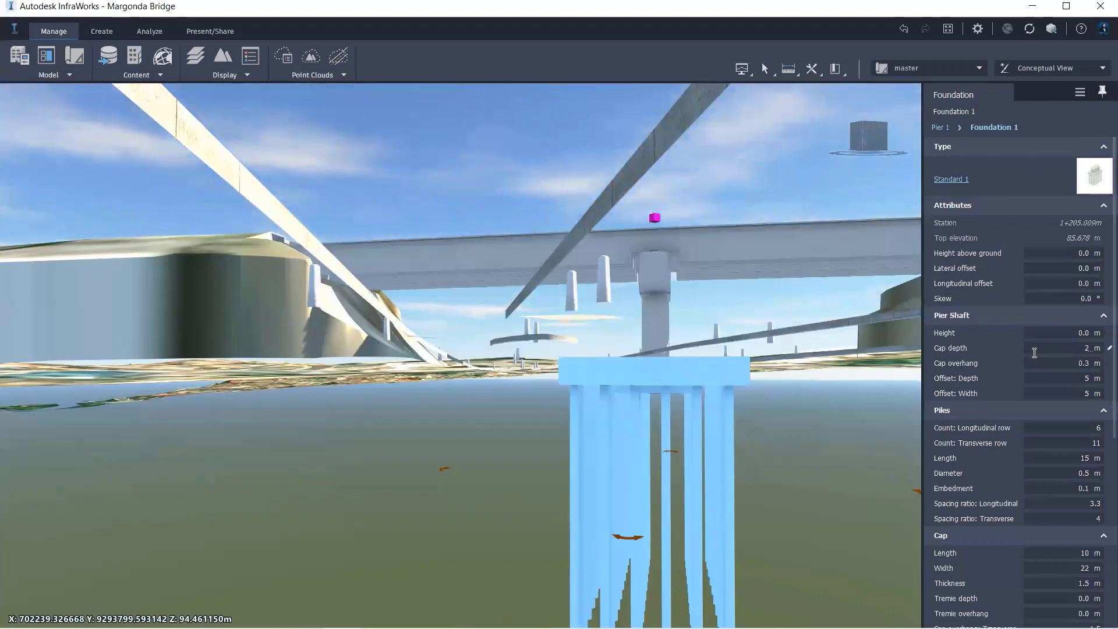
Set the foundation's height above ground to -0.5 m and its pier shaft cap depth, cap overhang, offset depth and offset width to 0.
{"action": "left_click", "coordinate": [1029, 253]}
{"action": "type", "text": "-0.5"}
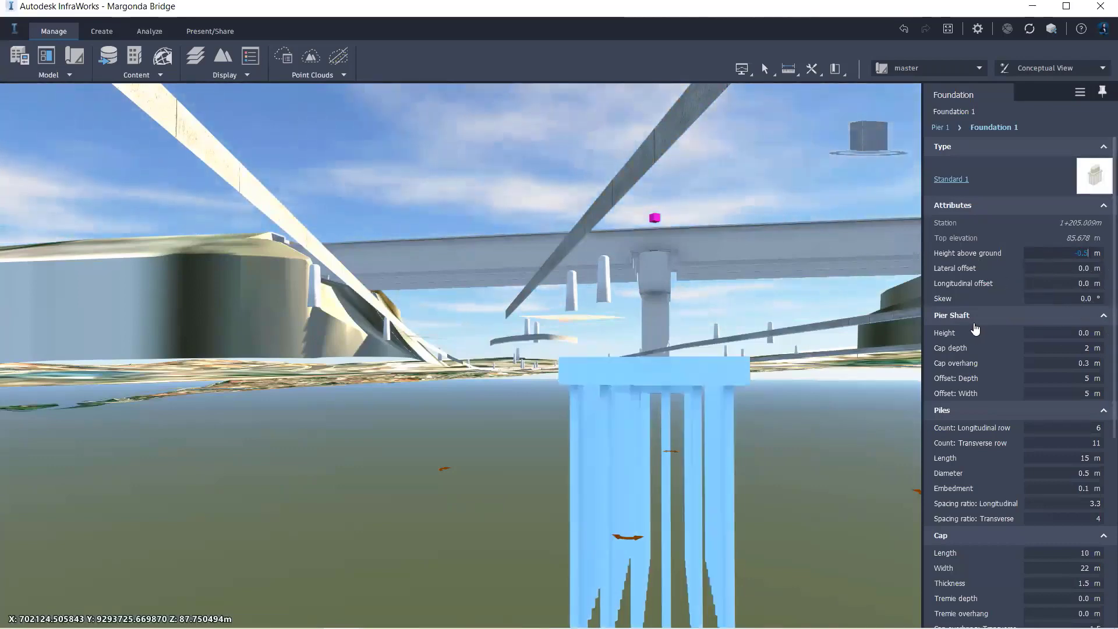
{"action": "left_click", "coordinate": [1037, 349]}
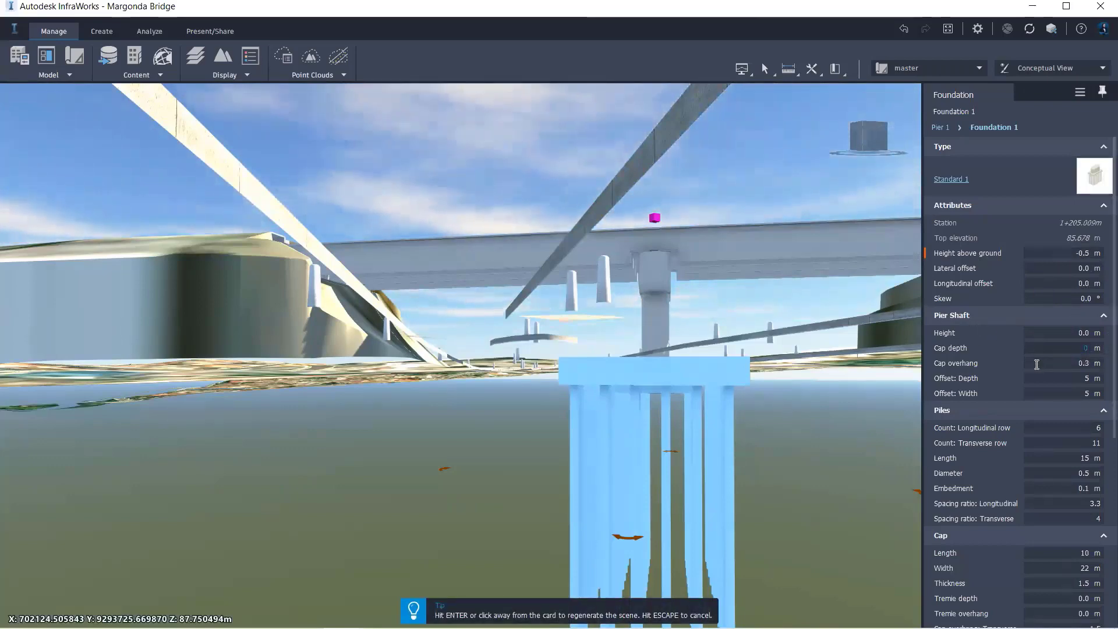
{"action": "left_click", "coordinate": [1040, 366]}
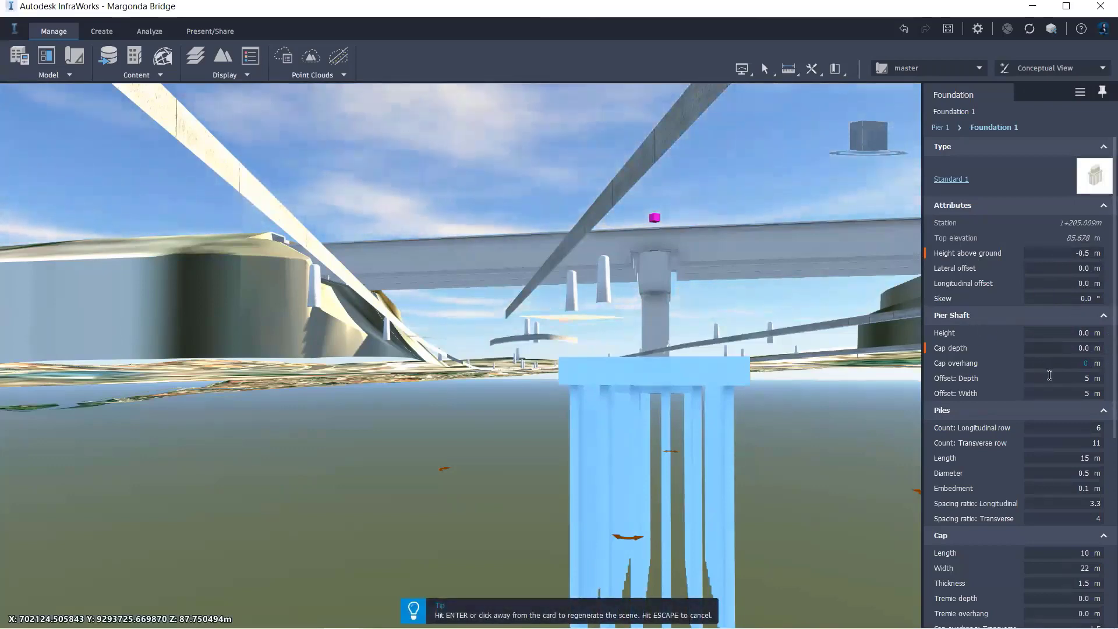
{"action": "left_click", "coordinate": [1050, 378]}
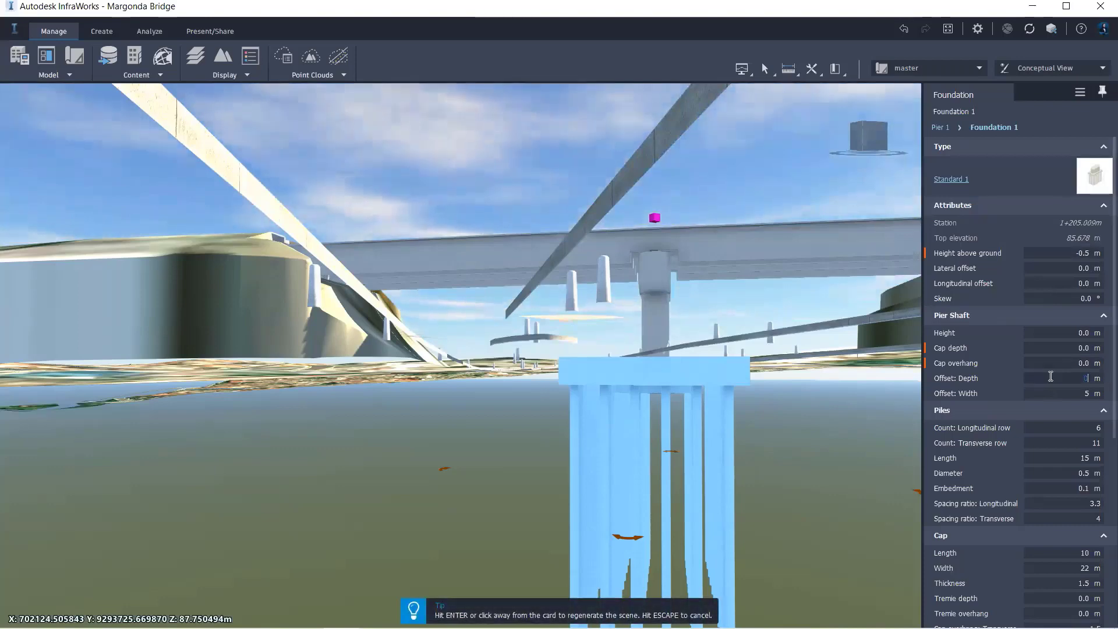
{"action": "left_click", "coordinate": [1055, 394]}
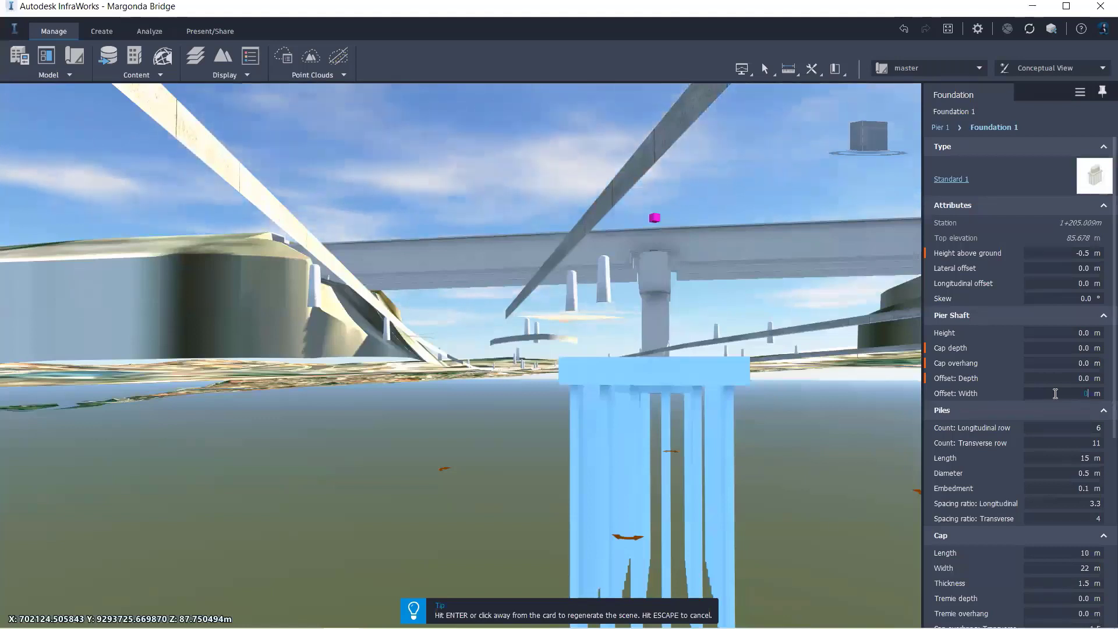
Set the foundation cap's length and width to 5.2 m and its thickness to 2 m.
{"action": "scroll", "coordinate": [1084, 371], "scroll_direction": "down", "scroll_amount": 5}
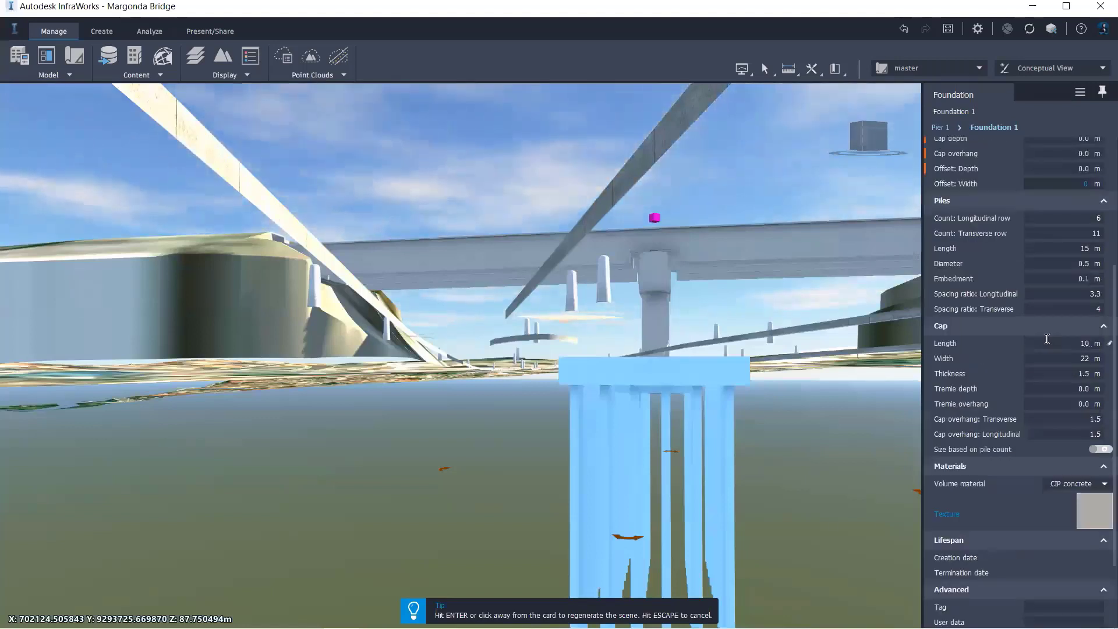
{"action": "left_click", "coordinate": [1056, 341]}
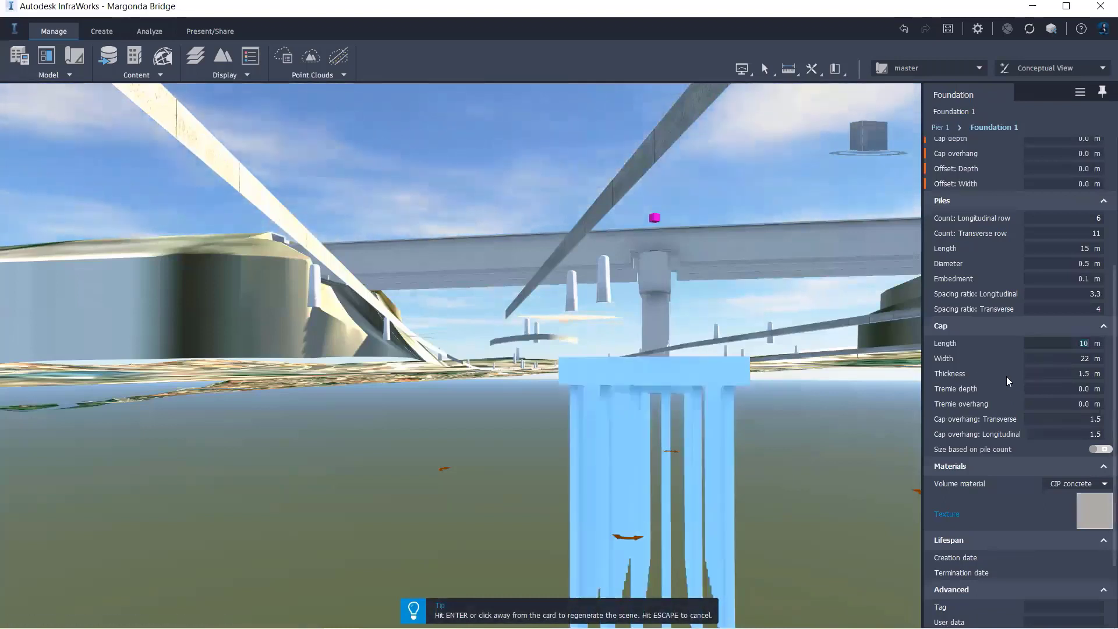
{"action": "type", "text": "5.2"}
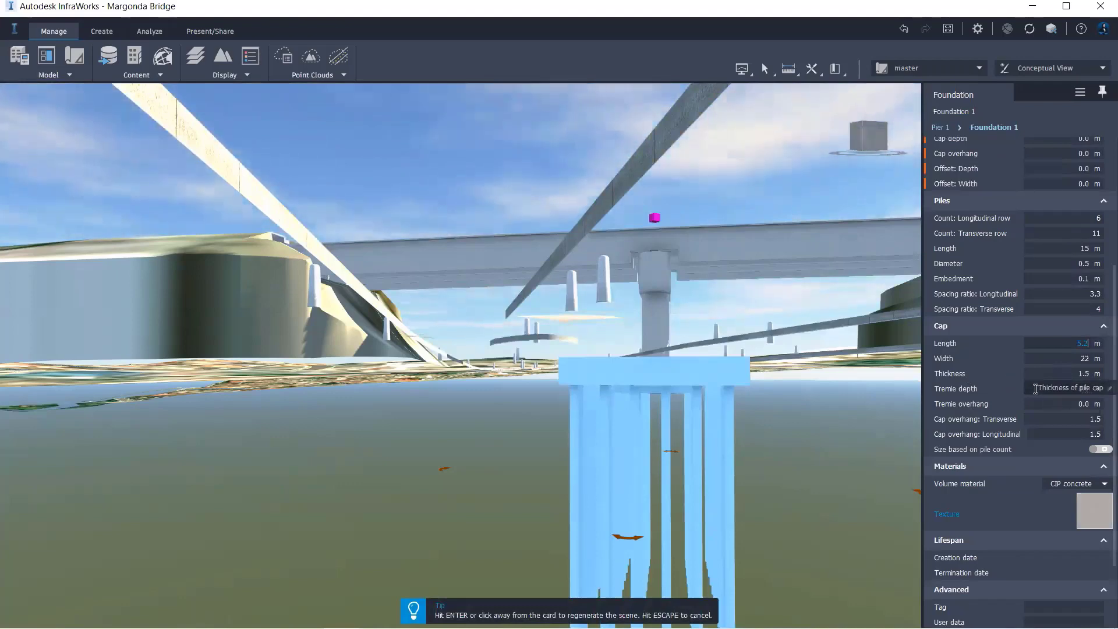
{"action": "left_click", "coordinate": [1041, 360]}
{"action": "key", "text": "BackSpace"}
{"action": "key", "text": "BackSpace"}
{"action": "type", "text": "5"}
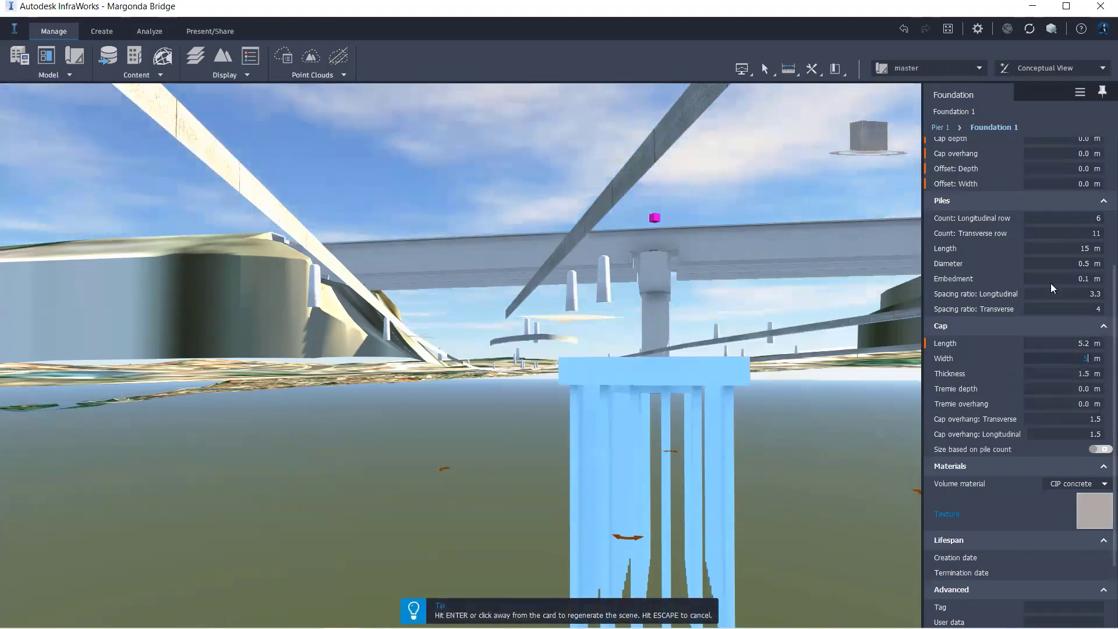
{"action": "type", "text": ".2"}
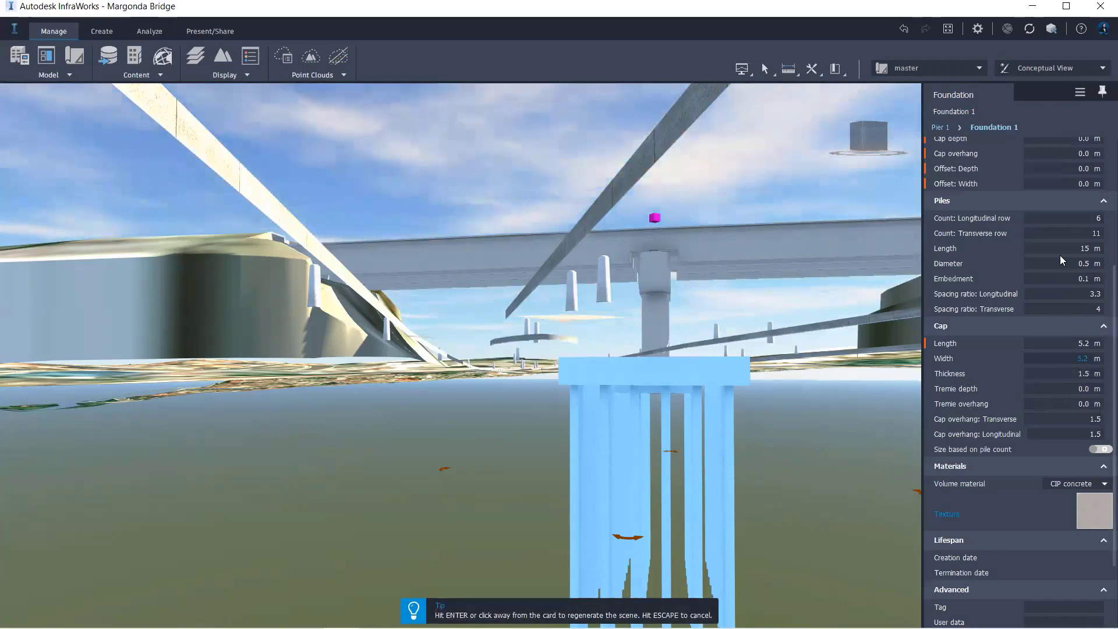
{"action": "left_click", "coordinate": [1054, 374]}
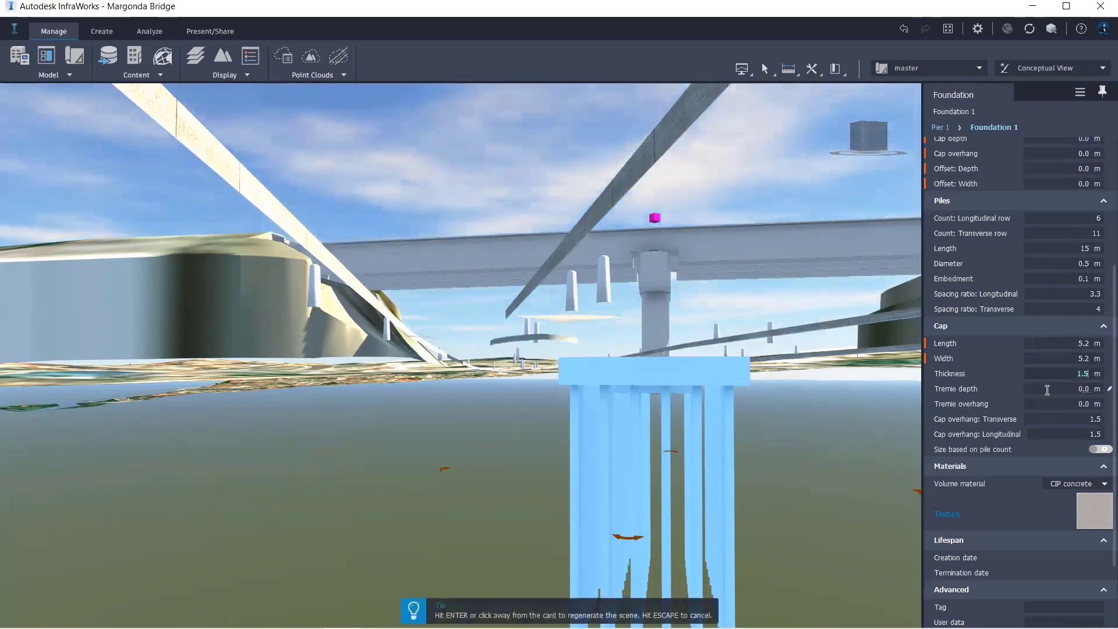
{"action": "key", "text": "BackSpace"}
{"action": "key", "text": "BackSpace"}
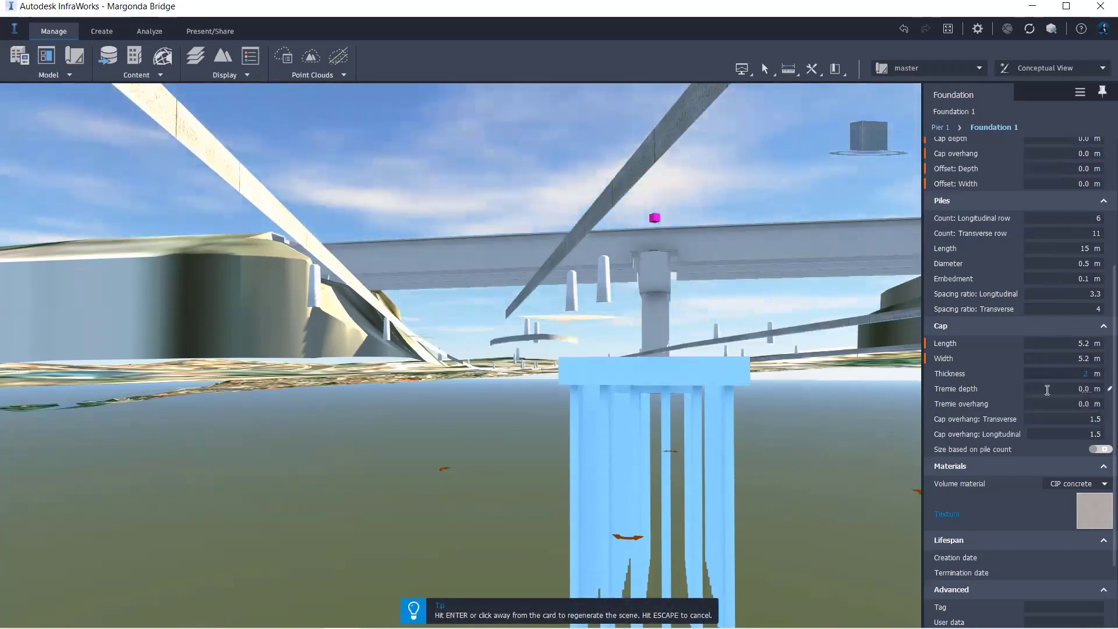
{"action": "type", "text": "2"}
{"action": "key", "text": "Return"}
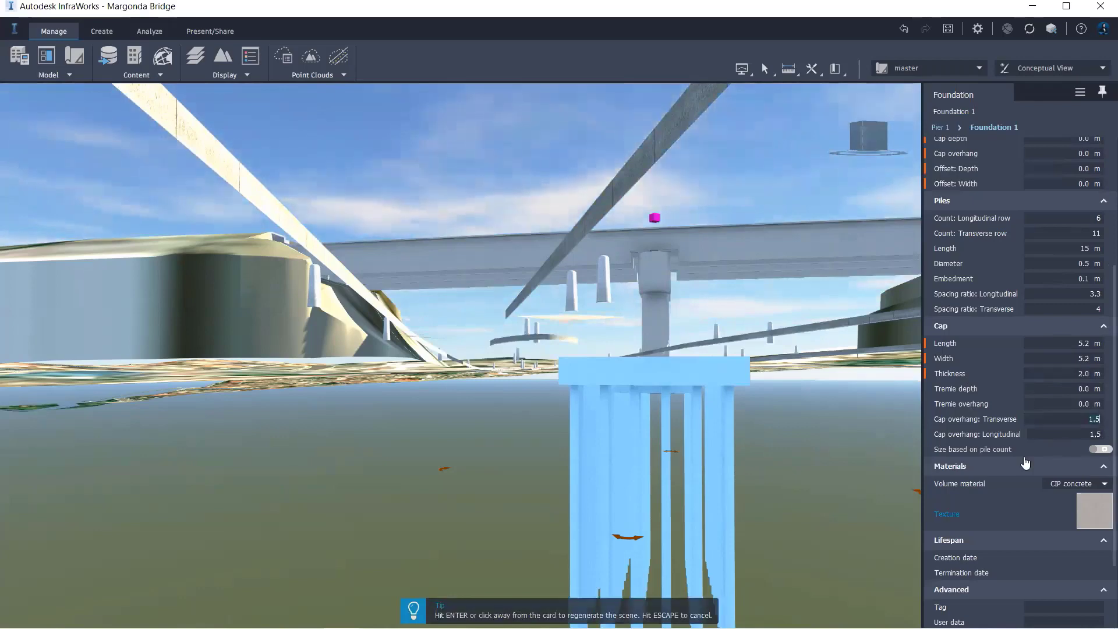
Set the foundation cap's transverse and longitudinal overhangs to 0.915.
{"action": "type", "text": "0"}
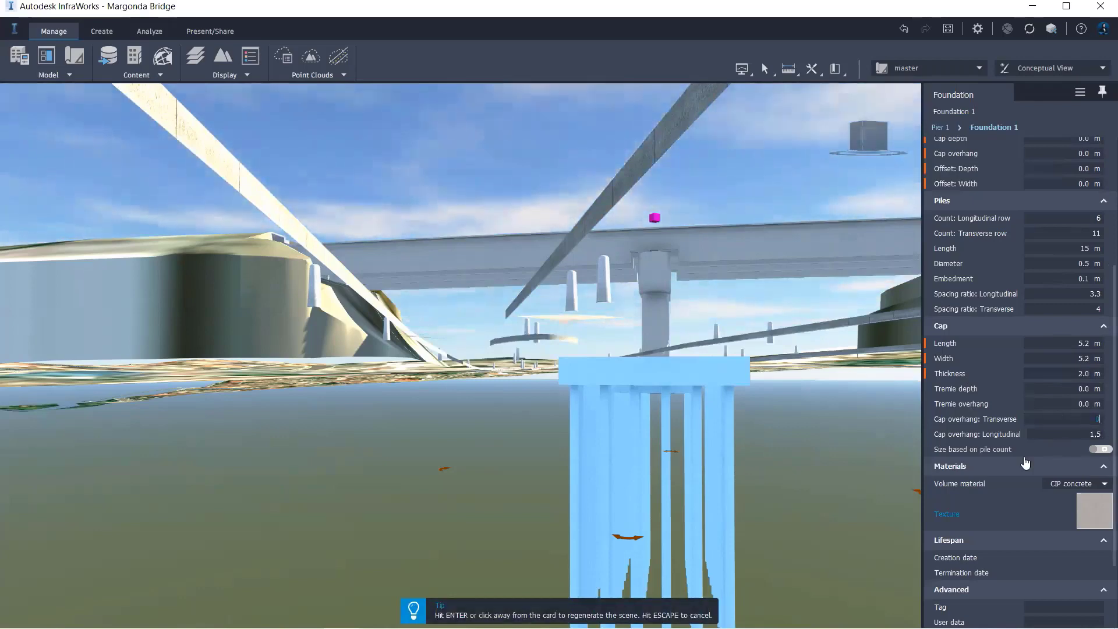
{"action": "type", "text": ".915"}
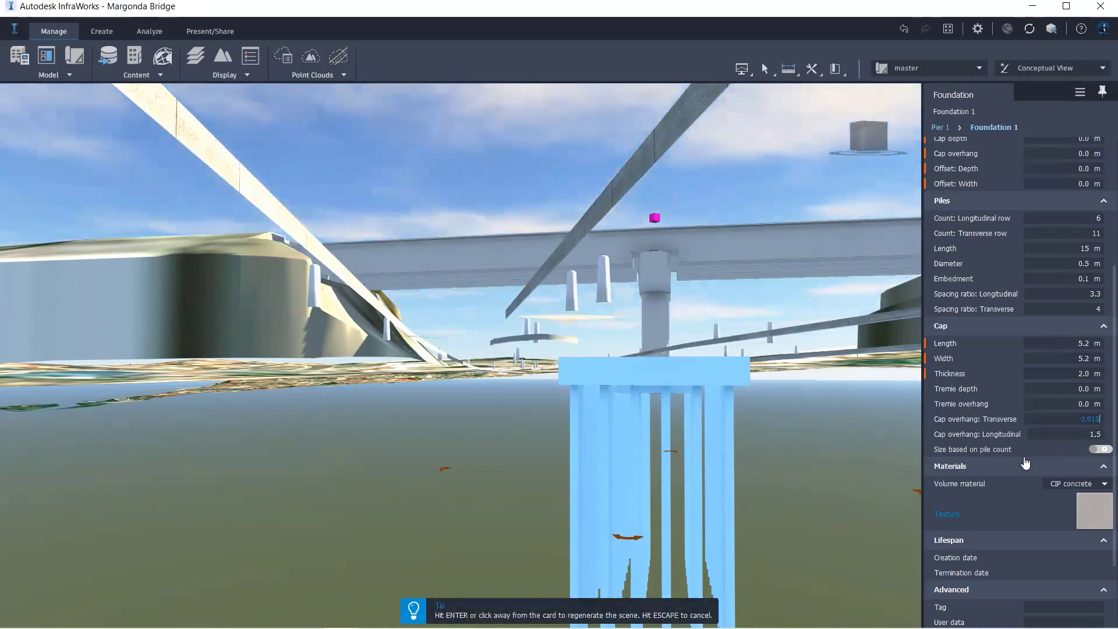
{"action": "left_click", "coordinate": [1048, 434]}
{"action": "type", "text": "0."}
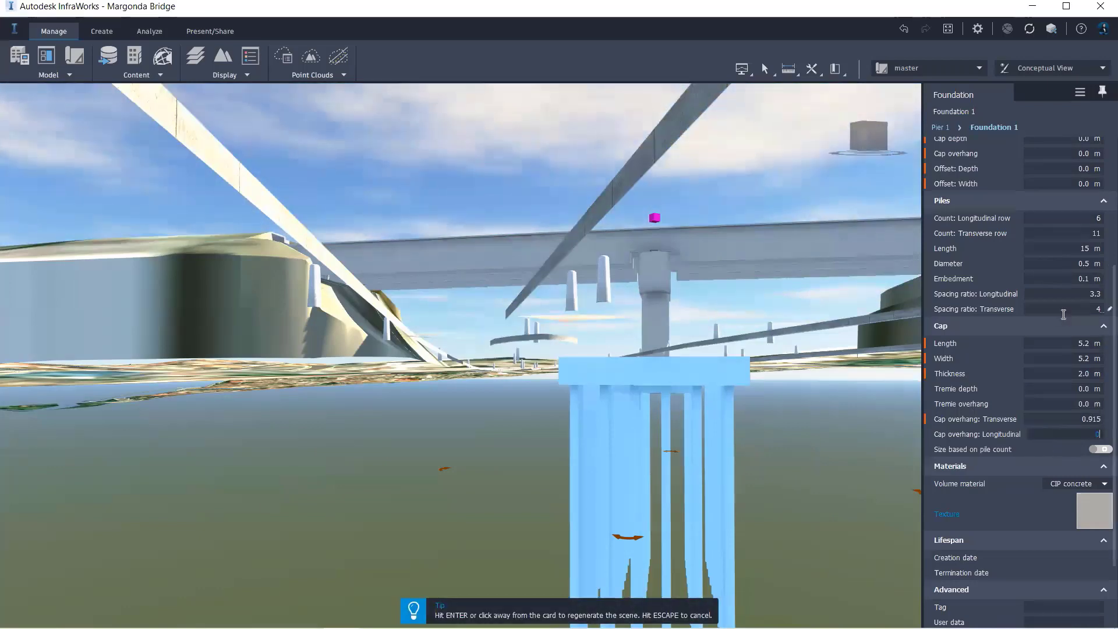
{"action": "type", "text": "915"}
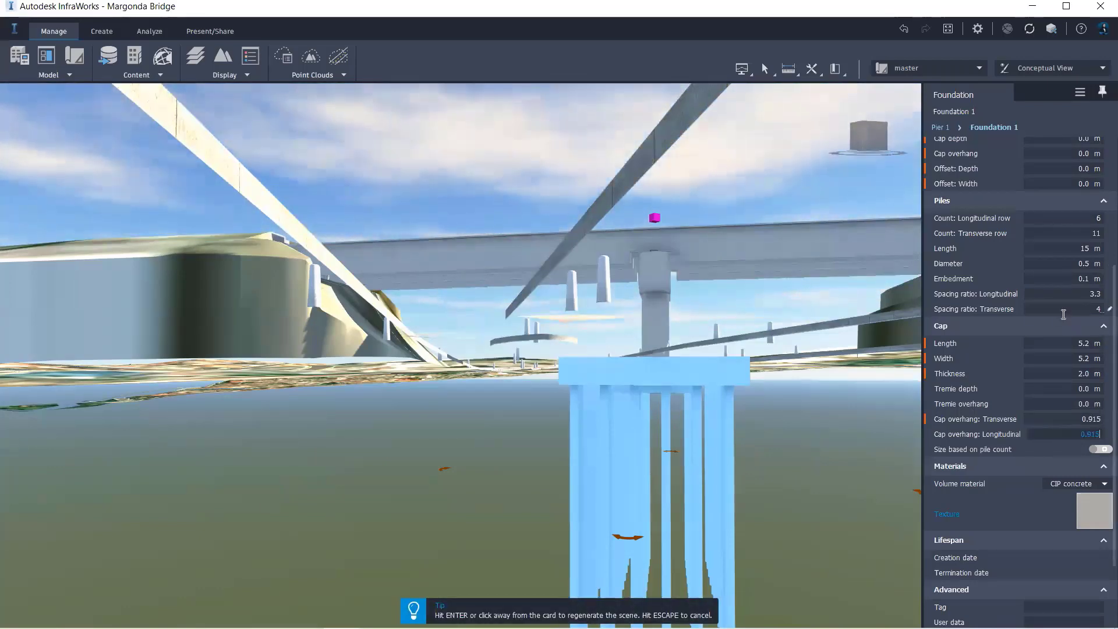
Set the foundation's longitudinal and transverse pile row counts to 2 and the pile diameter to 1.2 m.
{"action": "left_click", "coordinate": [1011, 246]}
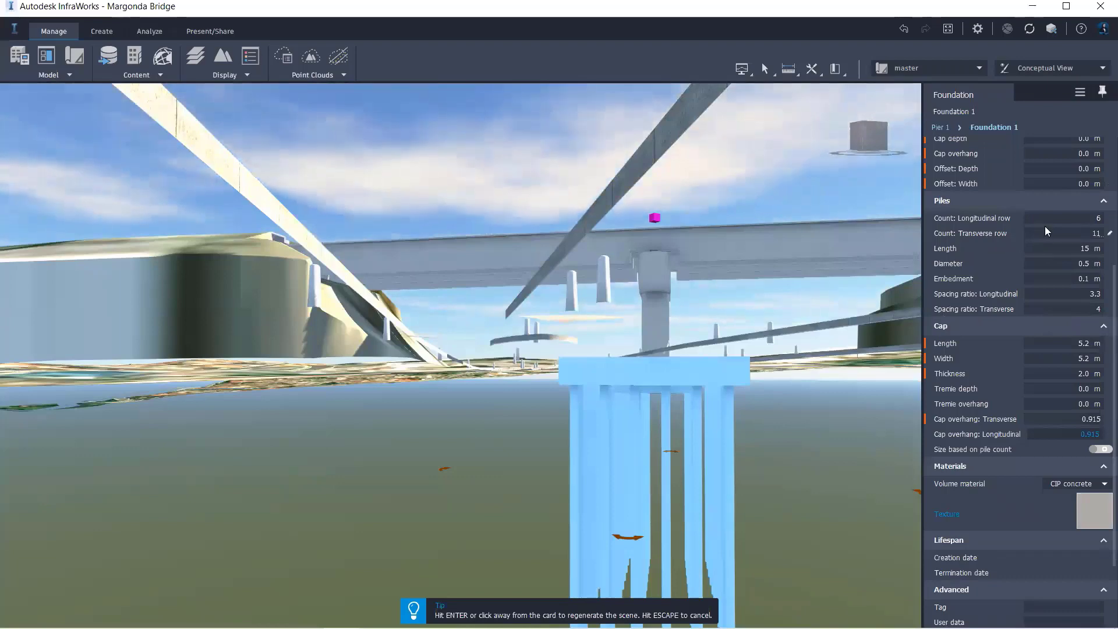
{"action": "left_click", "coordinate": [1075, 235]}
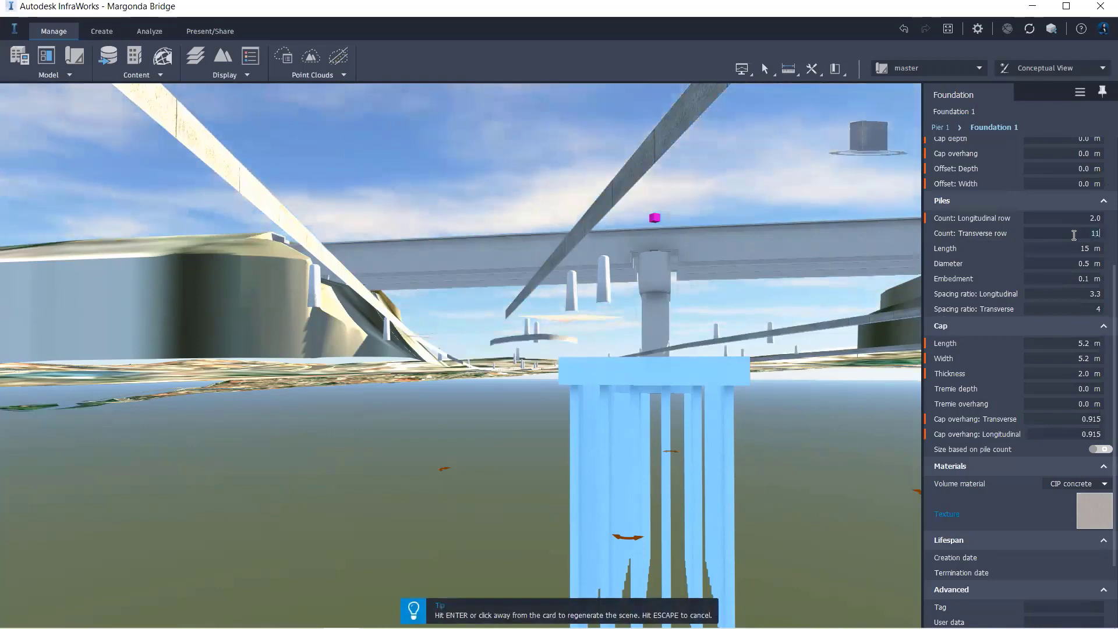
{"action": "left_click", "coordinate": [1071, 249]}
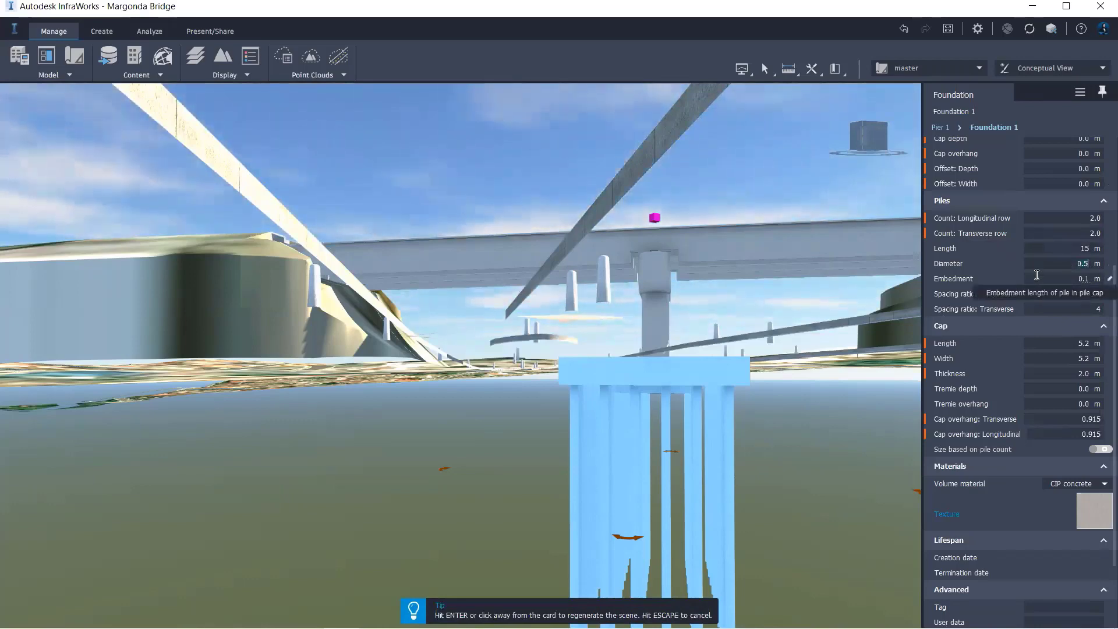
{"action": "type", "text": "1.2"}
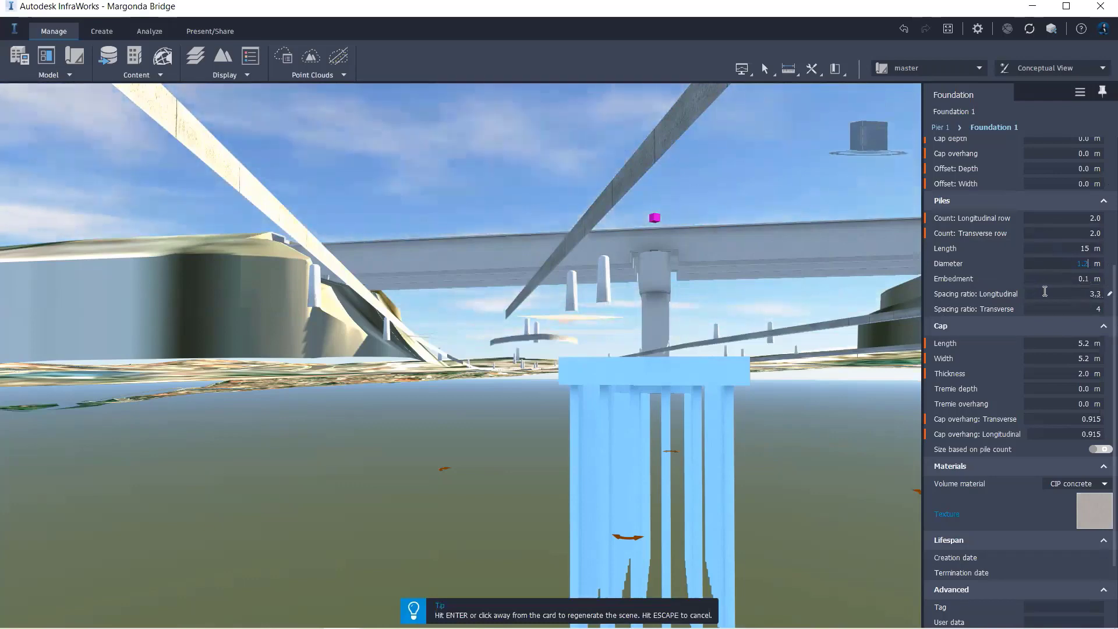
Set the foundation piles' longitudinal and transverse spacing ratios to 2.5.
{"action": "left_click", "coordinate": [1054, 294]}
{"action": "type", "text": "2"}
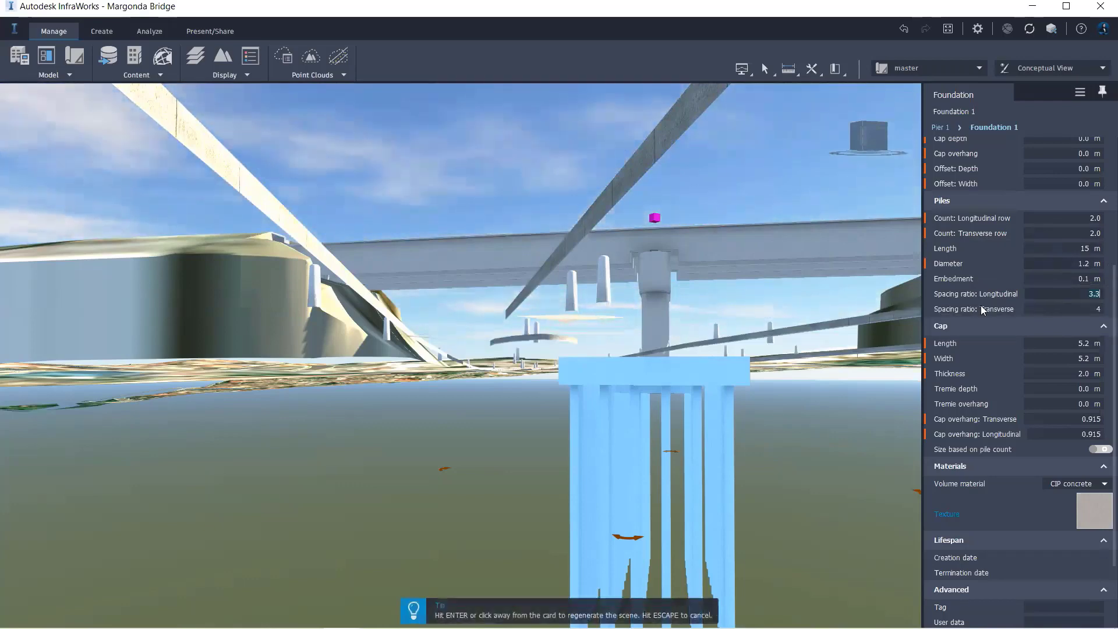
{"action": "type", "text": ".5"}
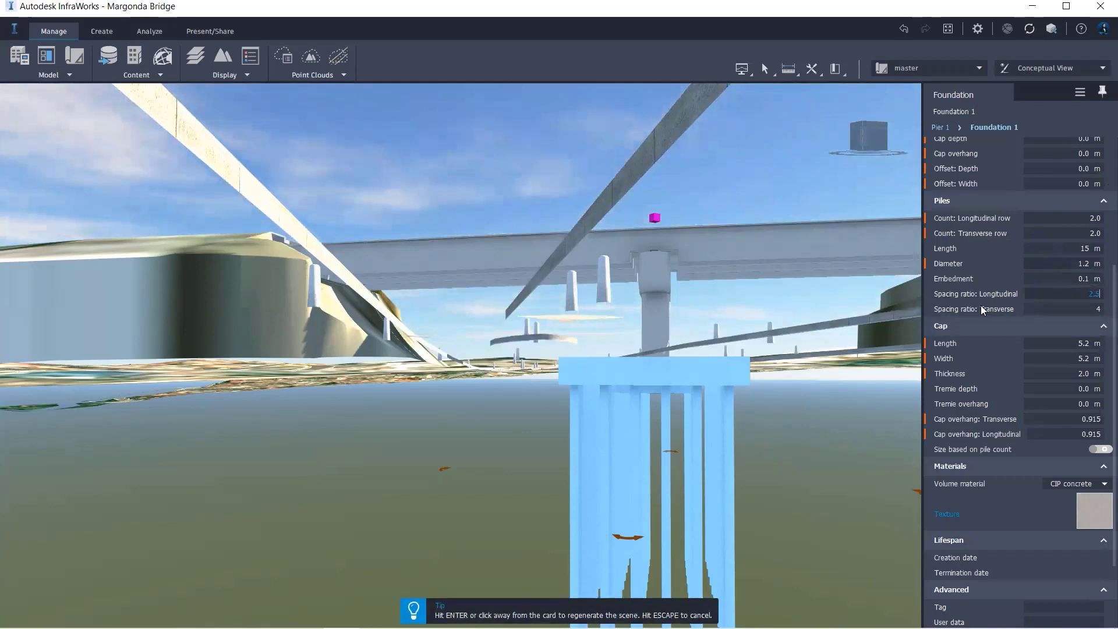
{"action": "left_click", "coordinate": [1031, 307]}
{"action": "type", "text": "2.5"}
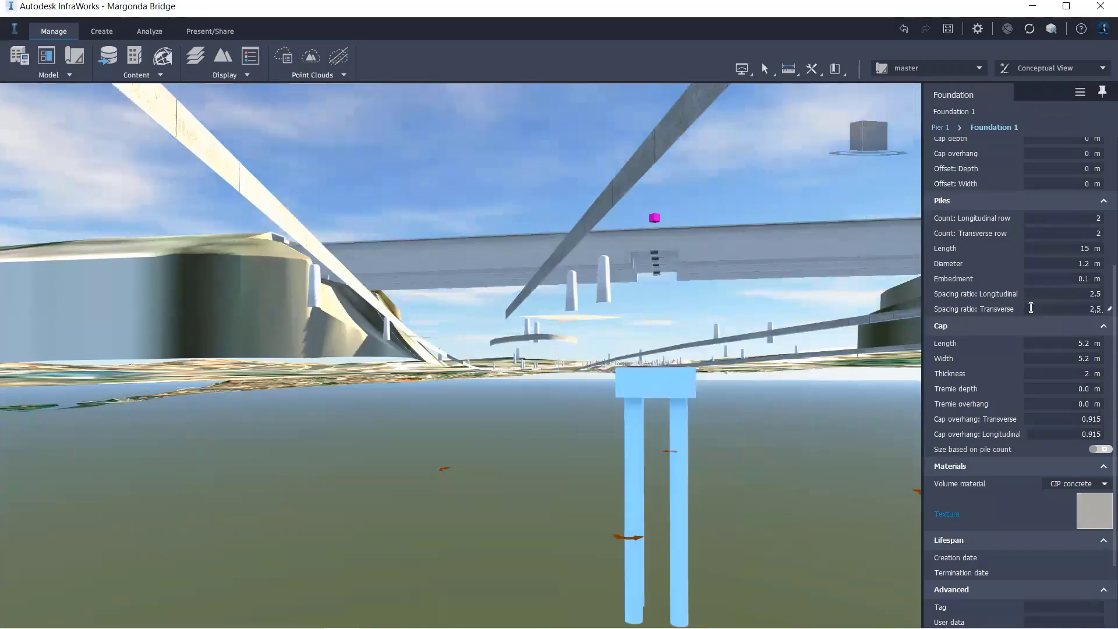
Hide the bridge's road, deck and girders in the component display.
{"action": "middle_click_drag", "start_coordinate": [584, 502], "coordinate": [657, 340]}
{"action": "right_click", "coordinate": [656, 340]}
{"action": "left_click", "coordinate": [691, 383]}
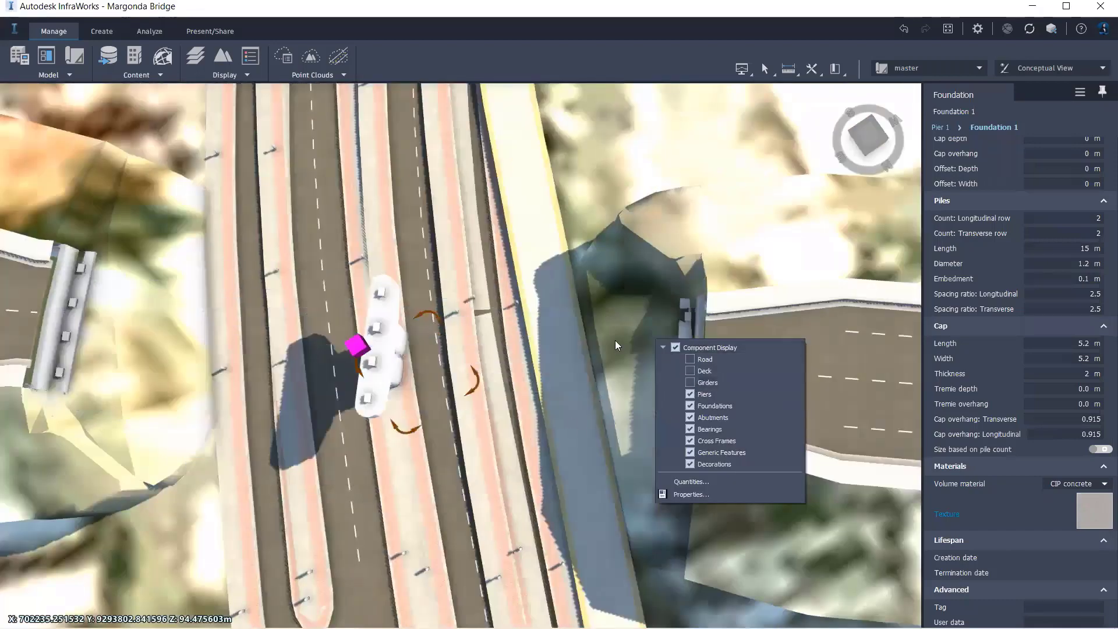
Set the skew of the abutment at the bridge's start station to 18°.
{"action": "left_click", "coordinate": [635, 289]}
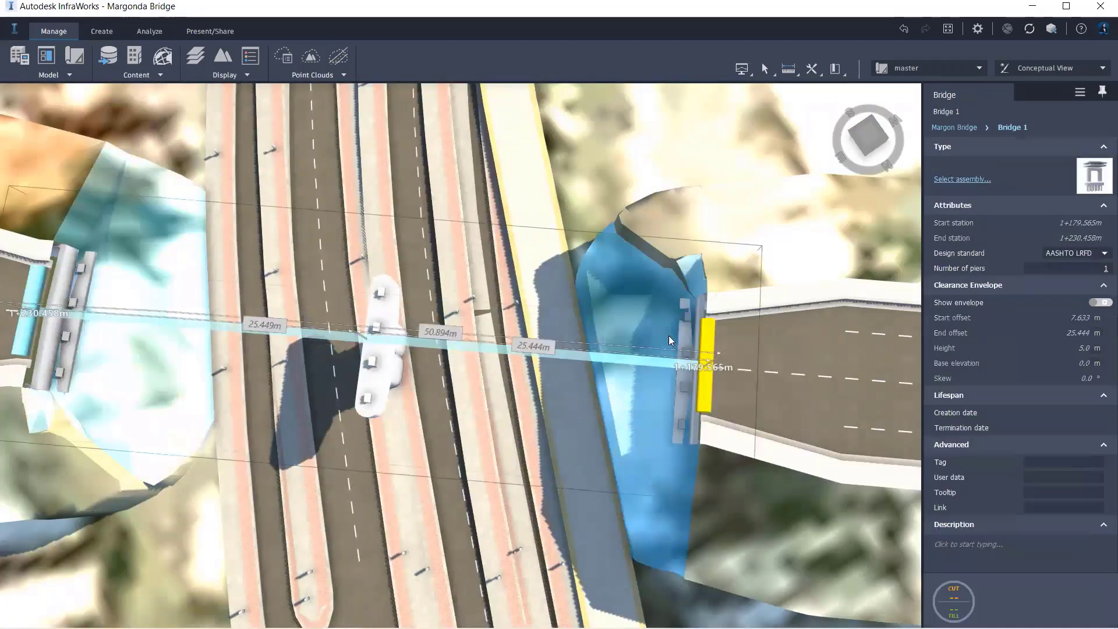
{"action": "left_click", "coordinate": [671, 244]}
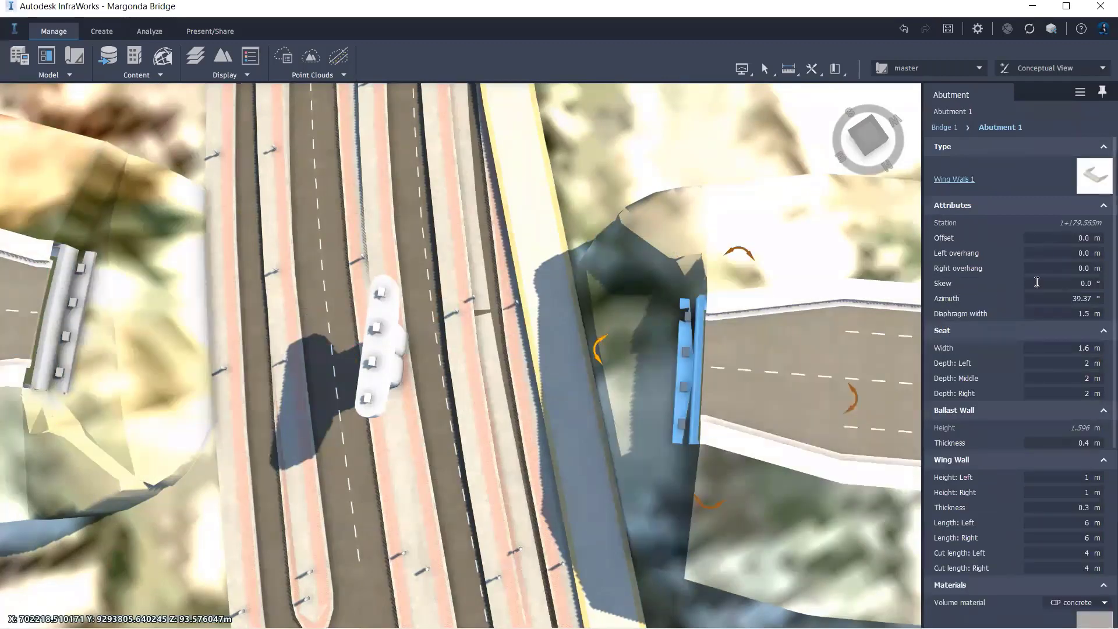
{"action": "mouse_move", "coordinate": [960, 348]}
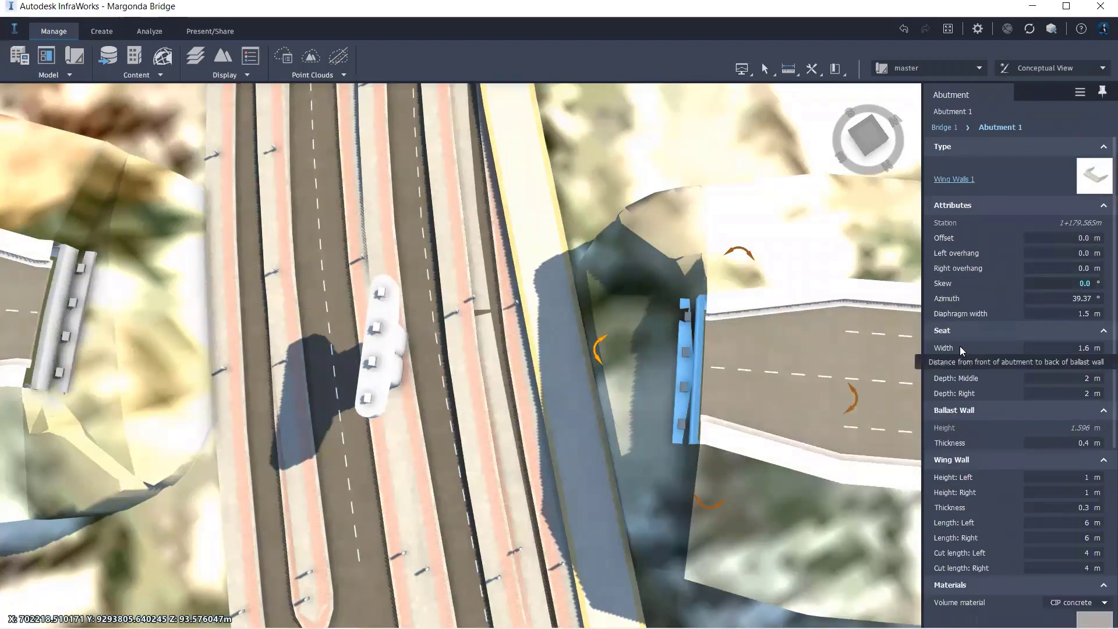
{"action": "type", "text": "18"}
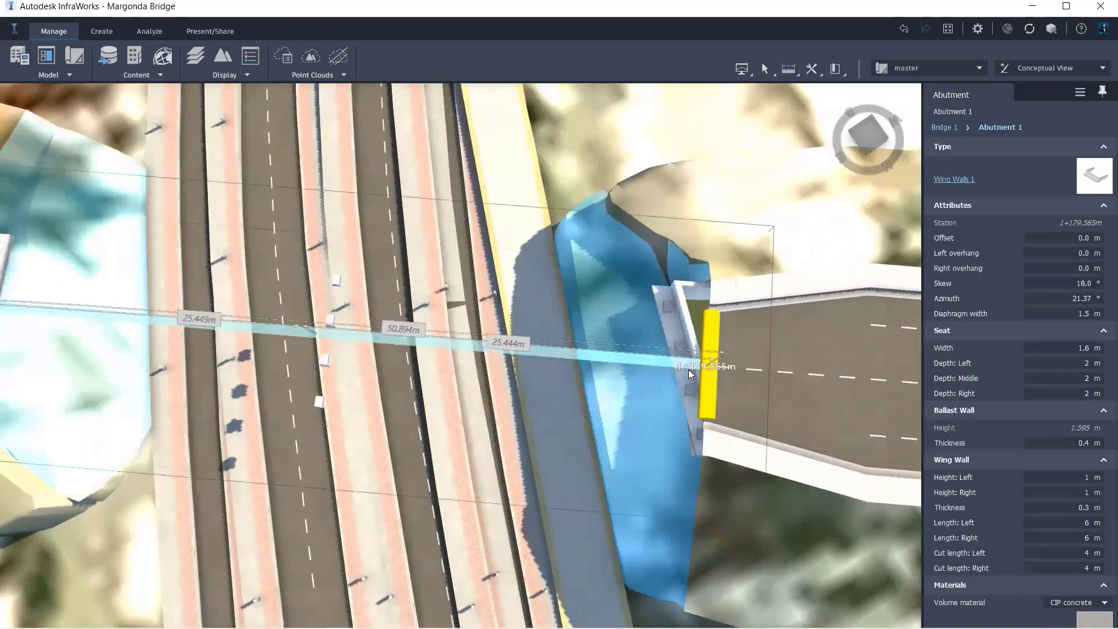
Set the skew of the bridge's start abutment to 15°.
{"action": "left_click", "coordinate": [688, 369]}
{"action": "left_click", "coordinate": [682, 318]}
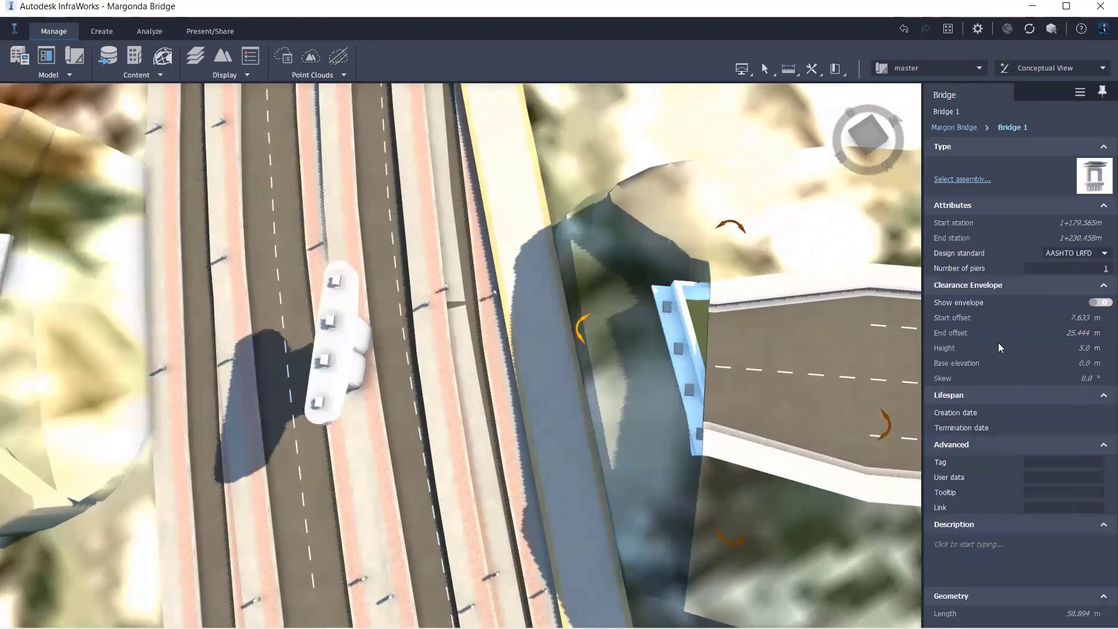
{"action": "left_click", "coordinate": [1063, 284]}
{"action": "key", "text": "Return"}
{"action": "type", "text": "15"}
{"action": "key", "text": "Return"}
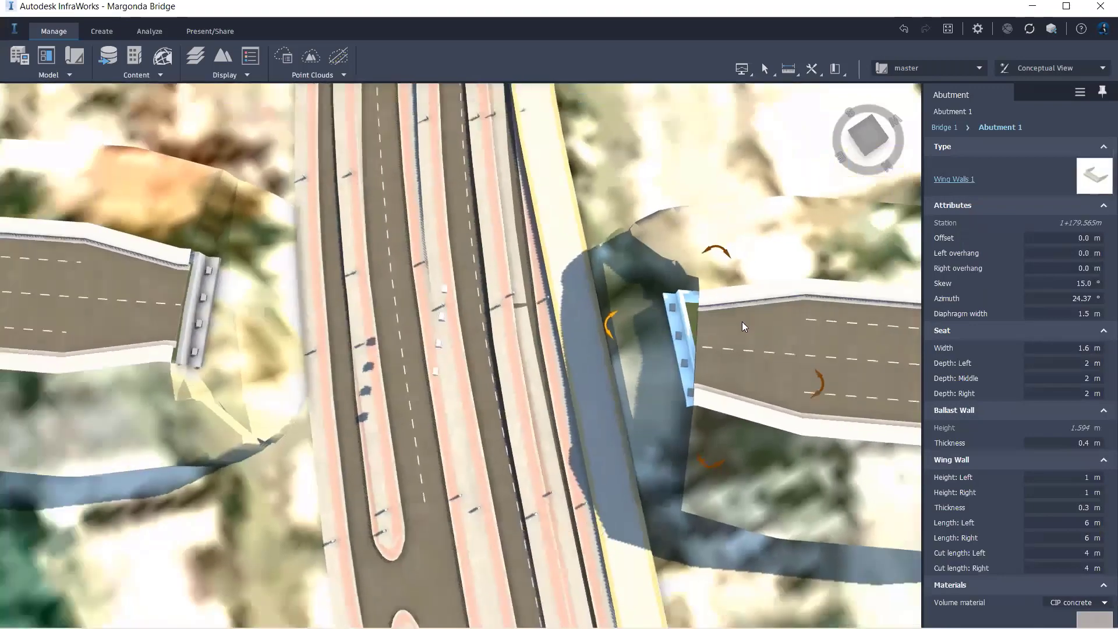
Set the skew of the abutment at the bridge's end station, across the highway, to 15°.
{"action": "middle_click_drag", "start_coordinate": [742, 322], "coordinate": [380, 357]}
{"action": "left_click", "coordinate": [371, 342]}
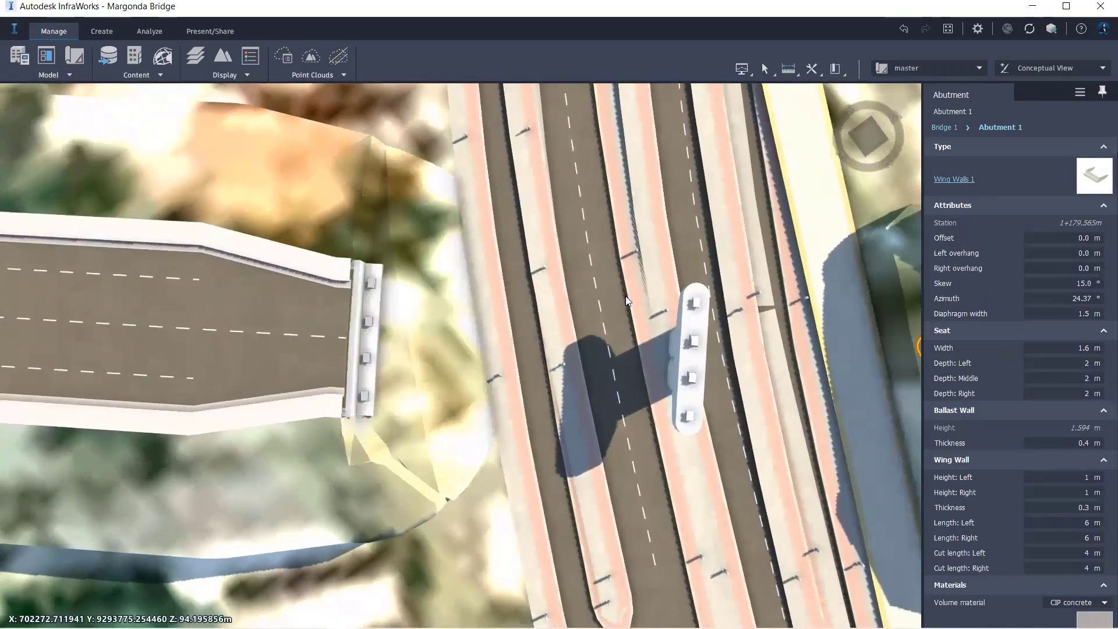
{"action": "left_click", "coordinate": [1064, 283]}
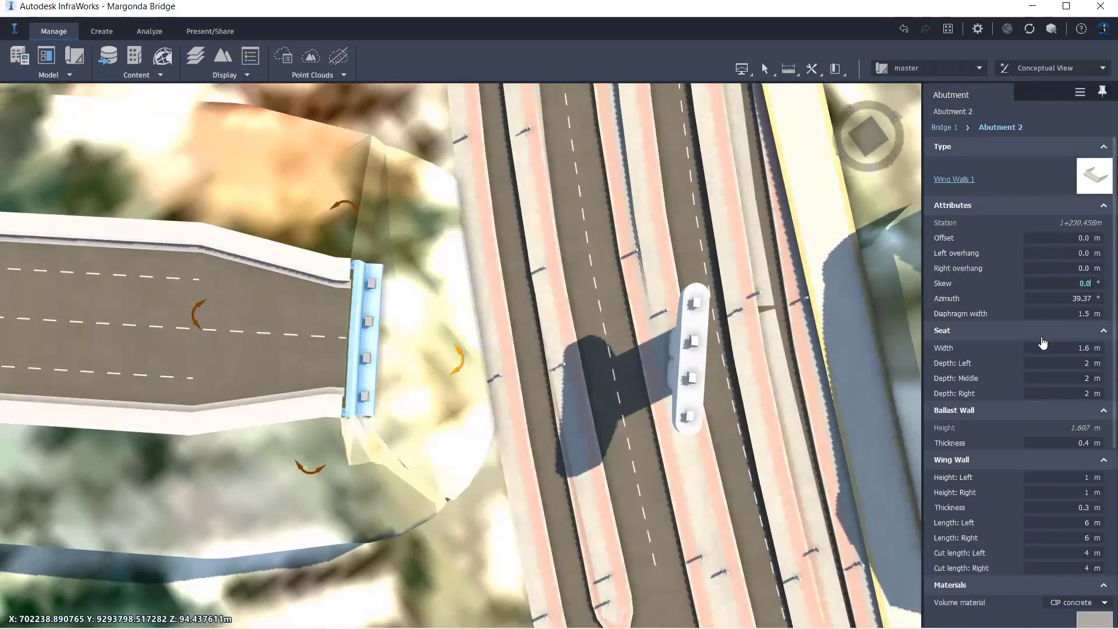
{"action": "type", "text": "15"}
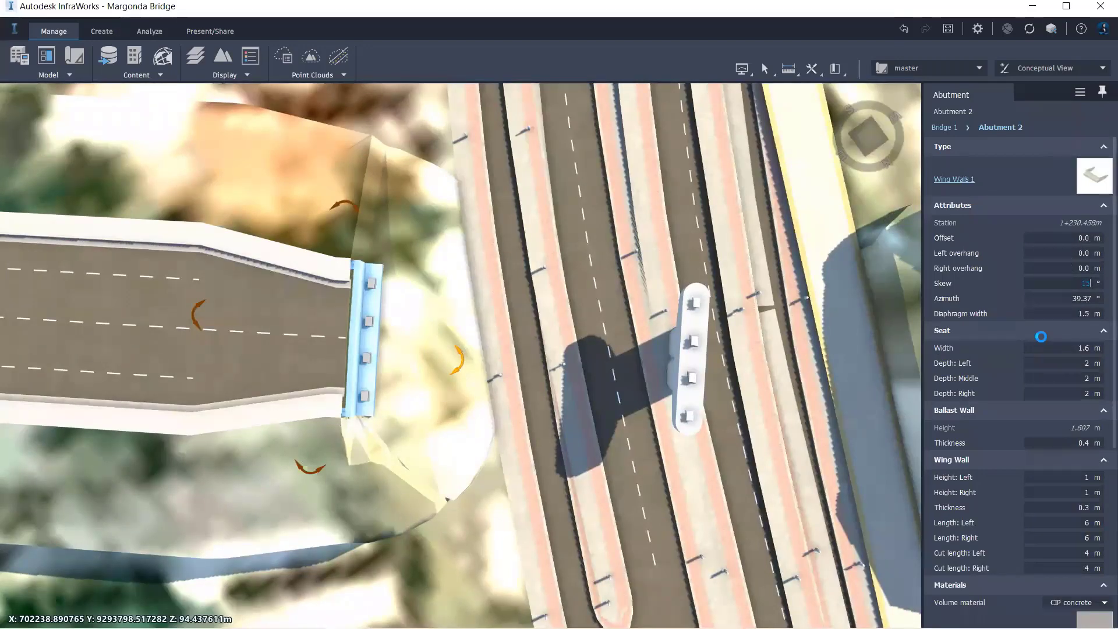
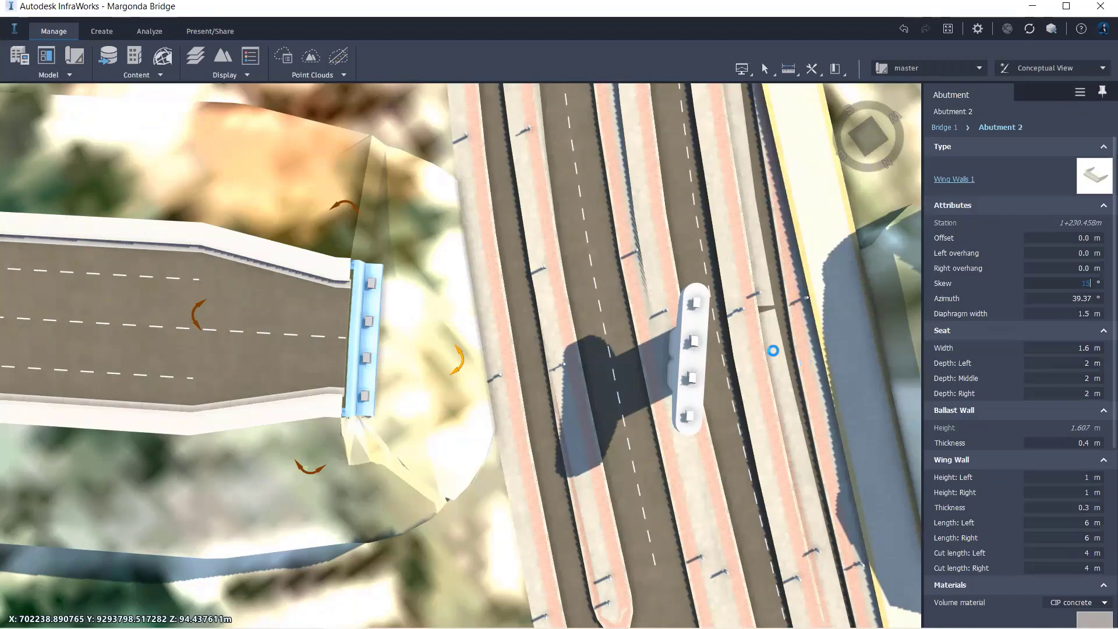
{"action": "scroll", "coordinate": [774, 351], "scroll_direction": "up", "scroll_amount": 5}
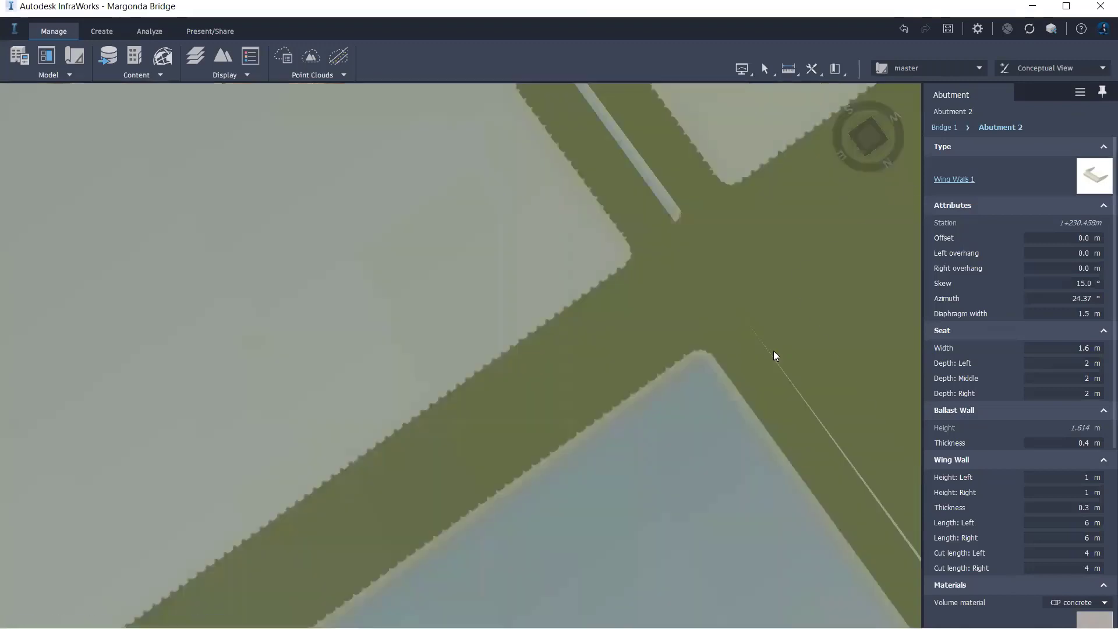
{"action": "scroll", "coordinate": [773, 351], "scroll_direction": "down", "scroll_amount": 5}
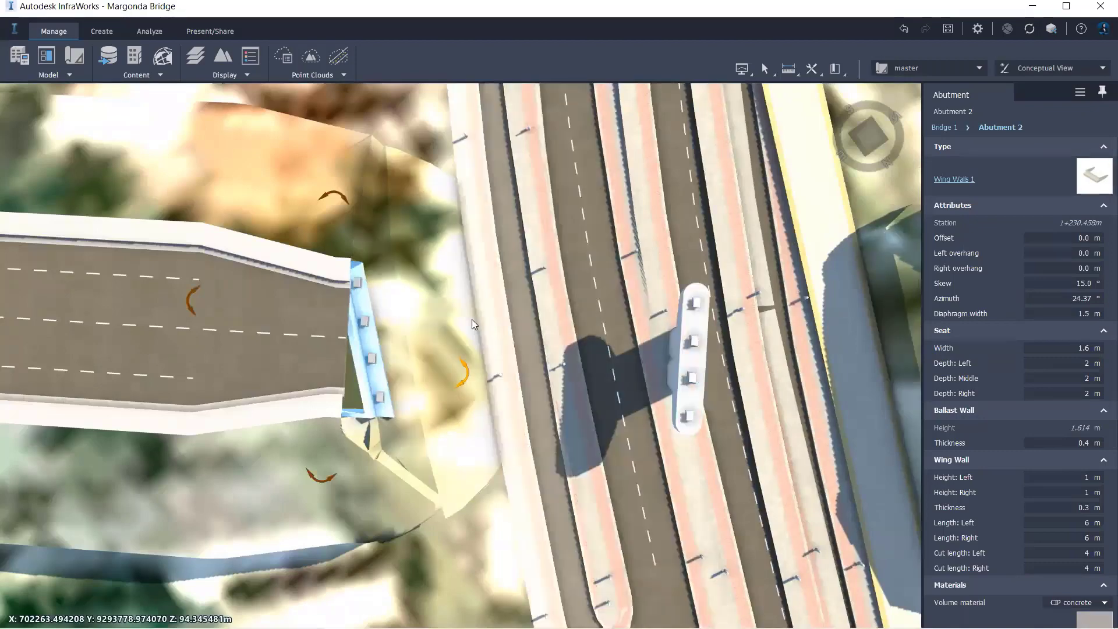
{"action": "scroll", "coordinate": [471, 319], "scroll_direction": "down", "scroll_amount": 2}
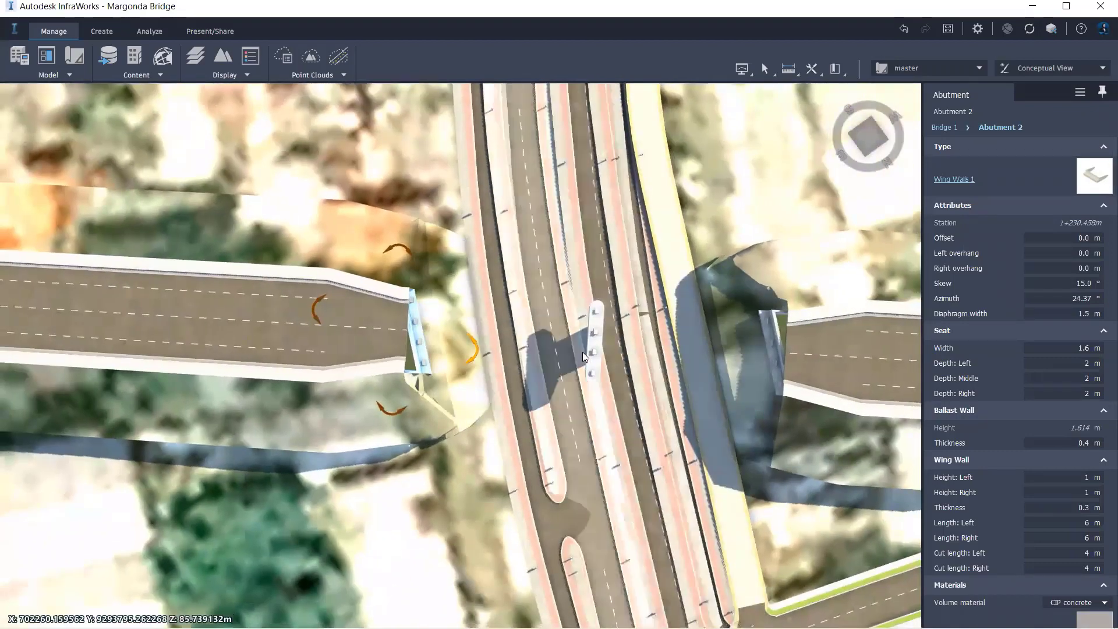
Place a Chain Fence Curved Top decoration along one outer edge seam of the bridge road.
{"action": "middle_click_drag", "start_coordinate": [583, 352], "coordinate": [620, 262]}
{"action": "left_click", "coordinate": [601, 322]}
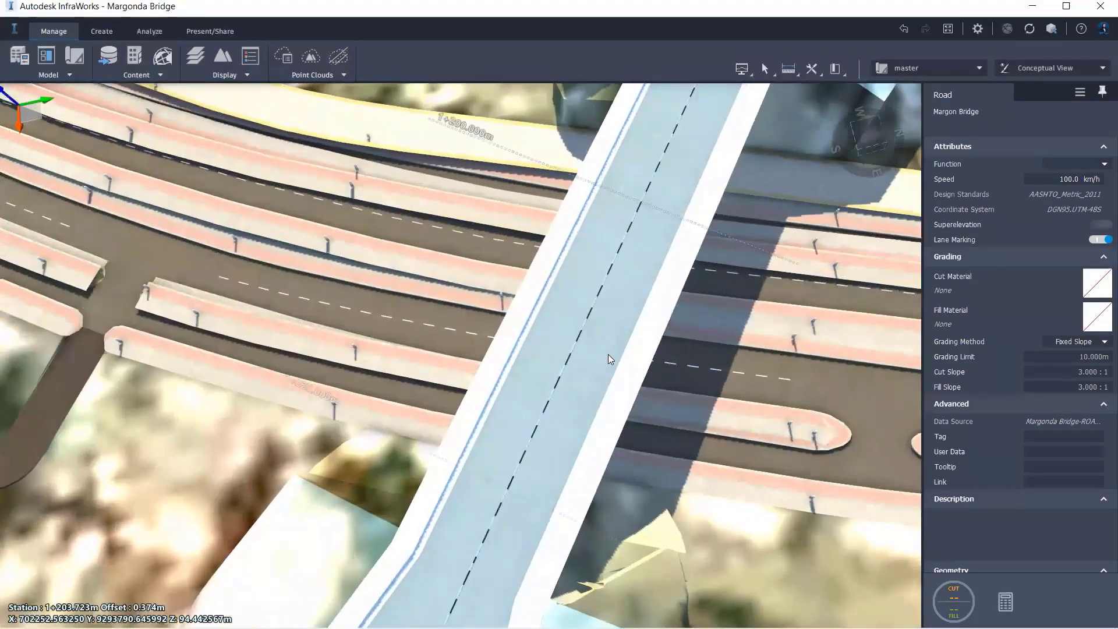
{"action": "right_click", "coordinate": [608, 354]}
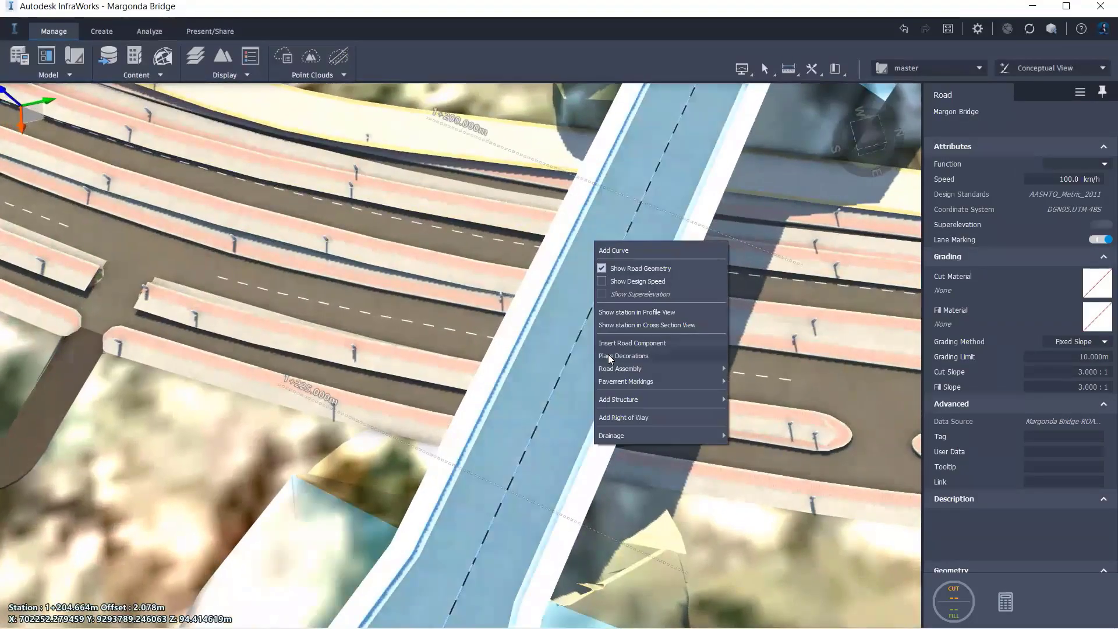
{"action": "key", "text": "Escape"}
{"action": "left_click_drag", "start_coordinate": [479, 274], "coordinate": [423, 149]}
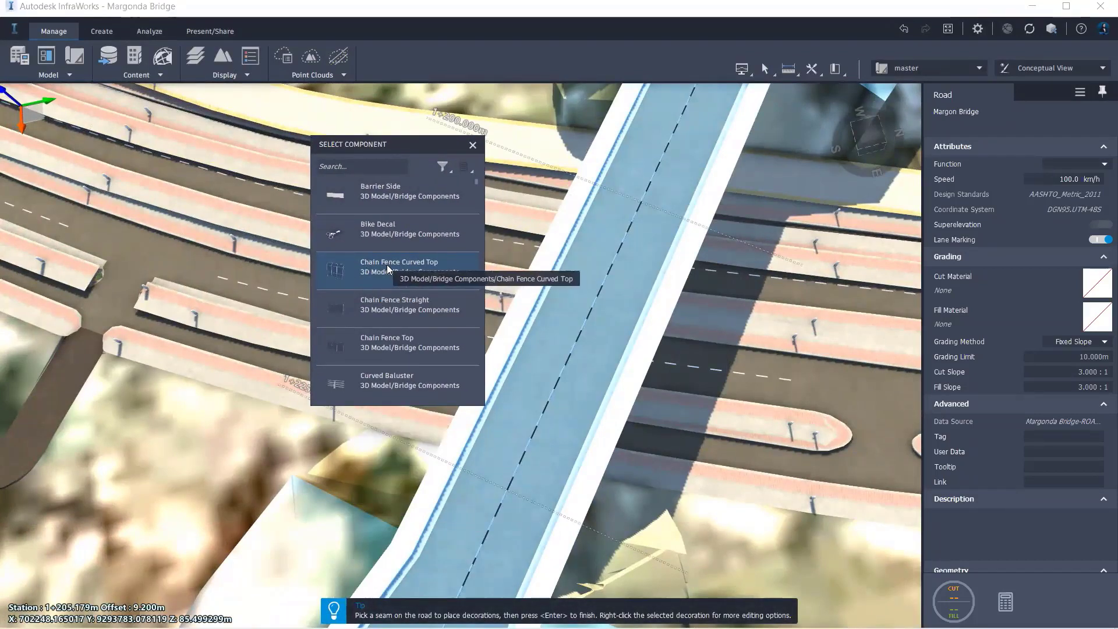
{"action": "left_click", "coordinate": [422, 267]}
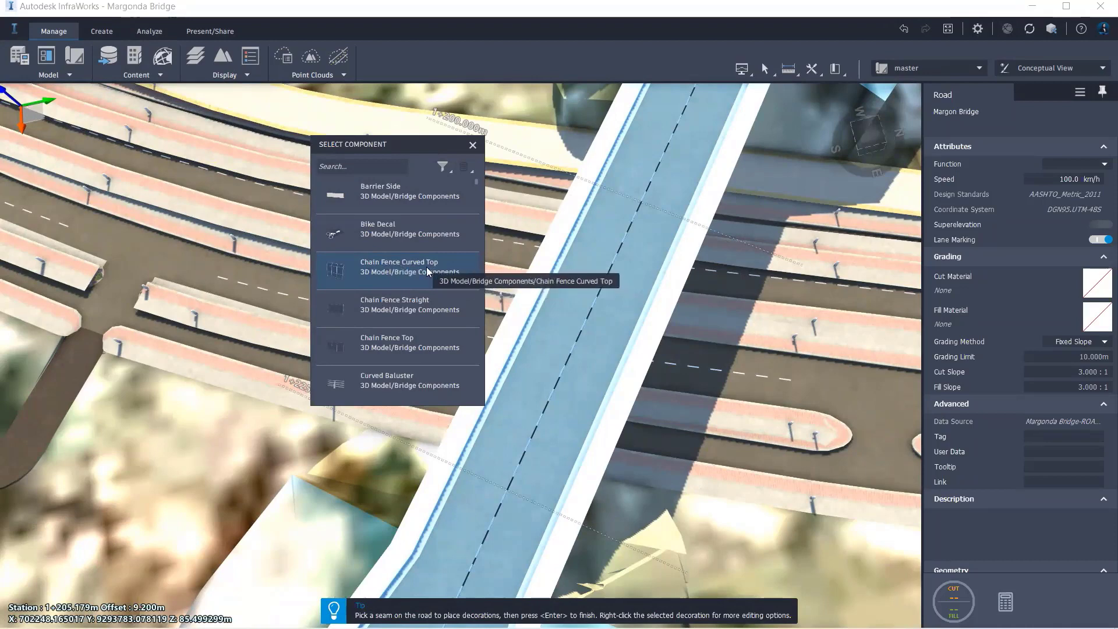
{"action": "left_click_drag", "start_coordinate": [415, 139], "coordinate": [331, 99]}
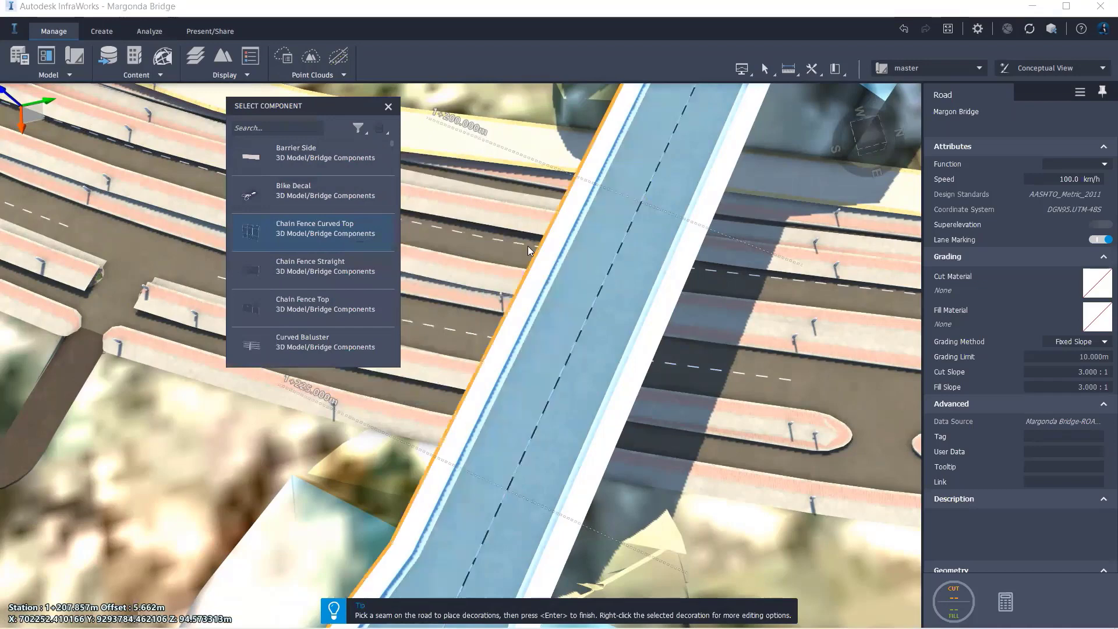
{"action": "mouse_move", "coordinate": [524, 246]}
{"action": "left_click", "coordinate": [619, 243]}
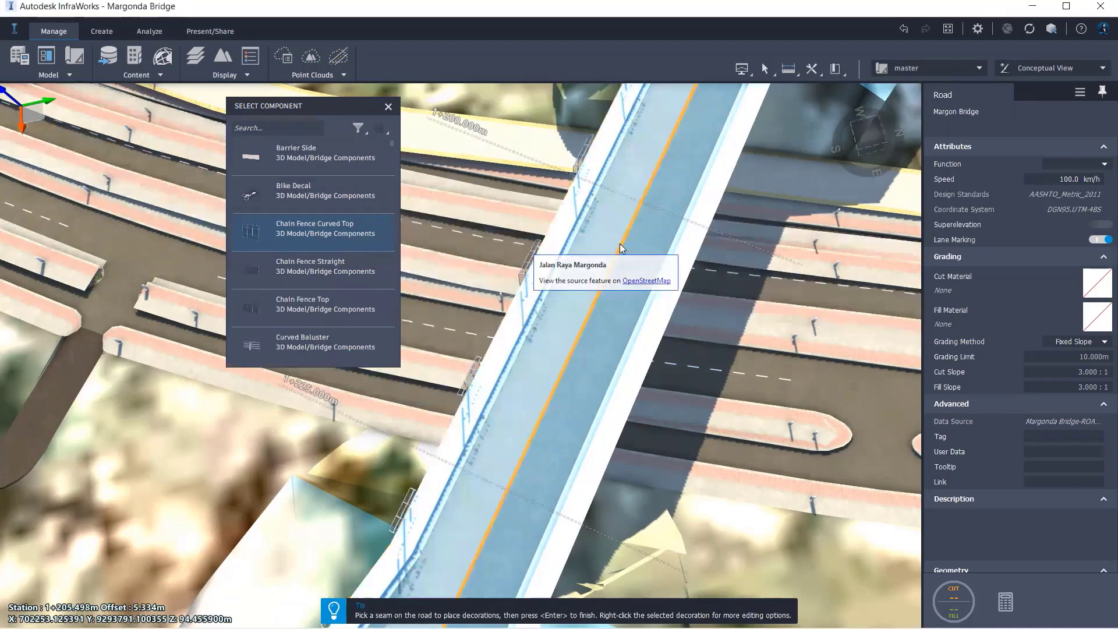
{"action": "key", "text": "Return"}
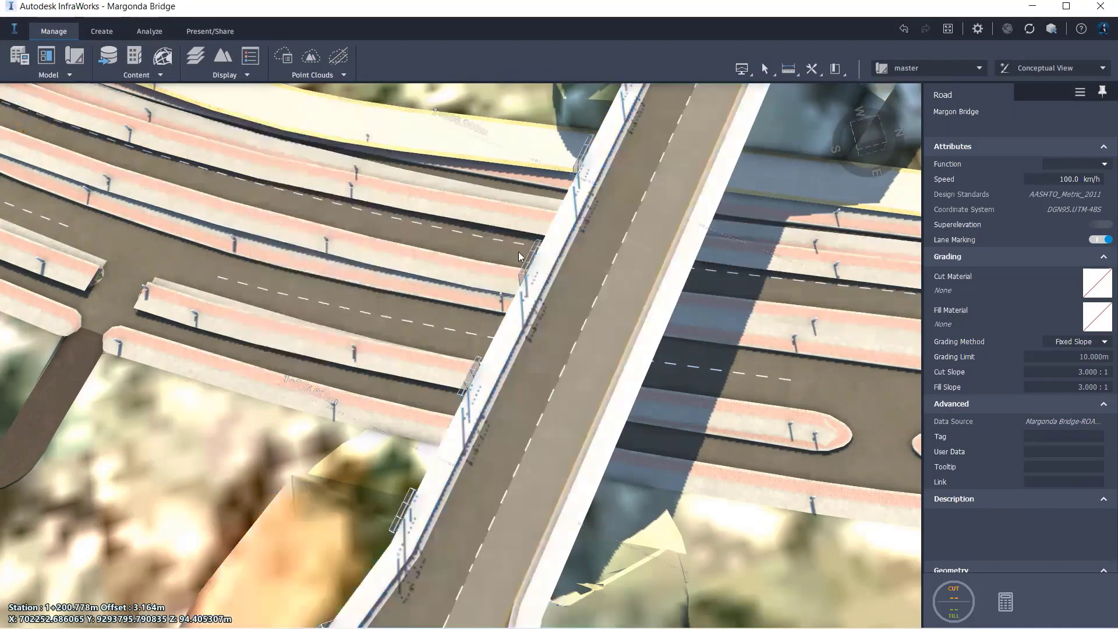
Set the spacing of the curved-top chain fence along the bridge edge to 3 m.
{"action": "left_click", "coordinate": [573, 301]}
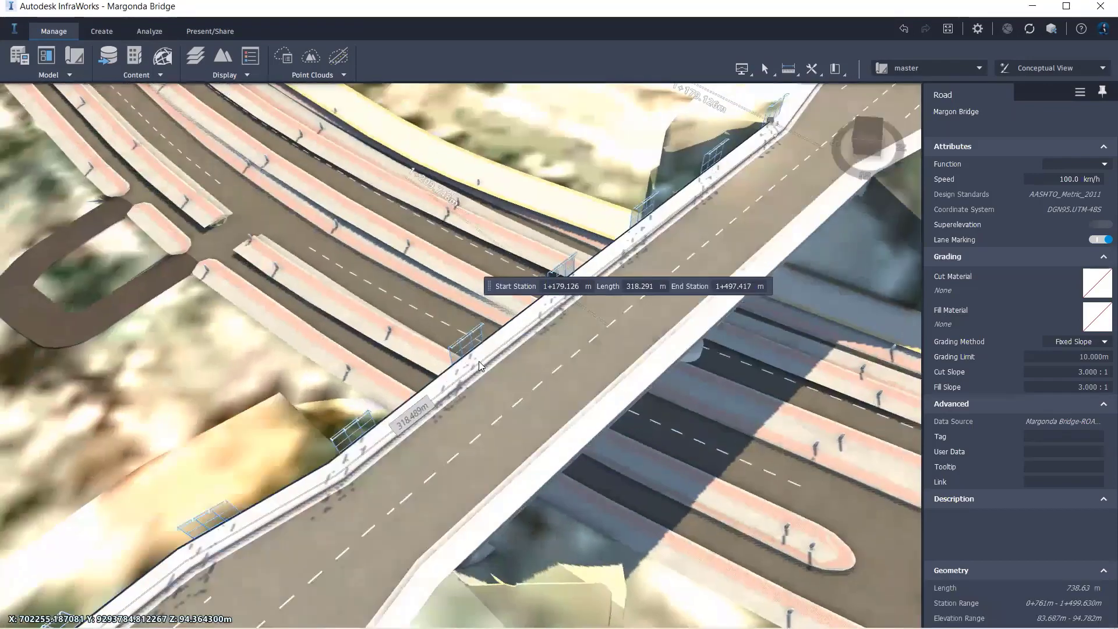
{"action": "left_click", "coordinate": [471, 311]}
{"action": "scroll", "coordinate": [489, 349], "scroll_direction": "up", "scroll_amount": 5}
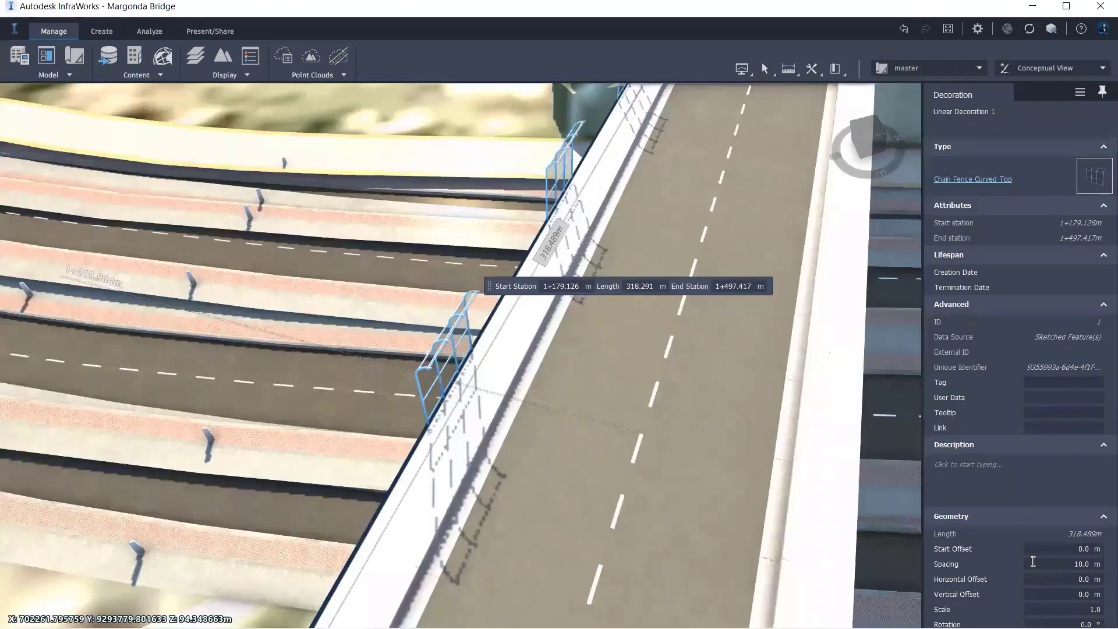
{"action": "scroll", "coordinate": [1037, 556], "scroll_direction": "down", "scroll_amount": 1}
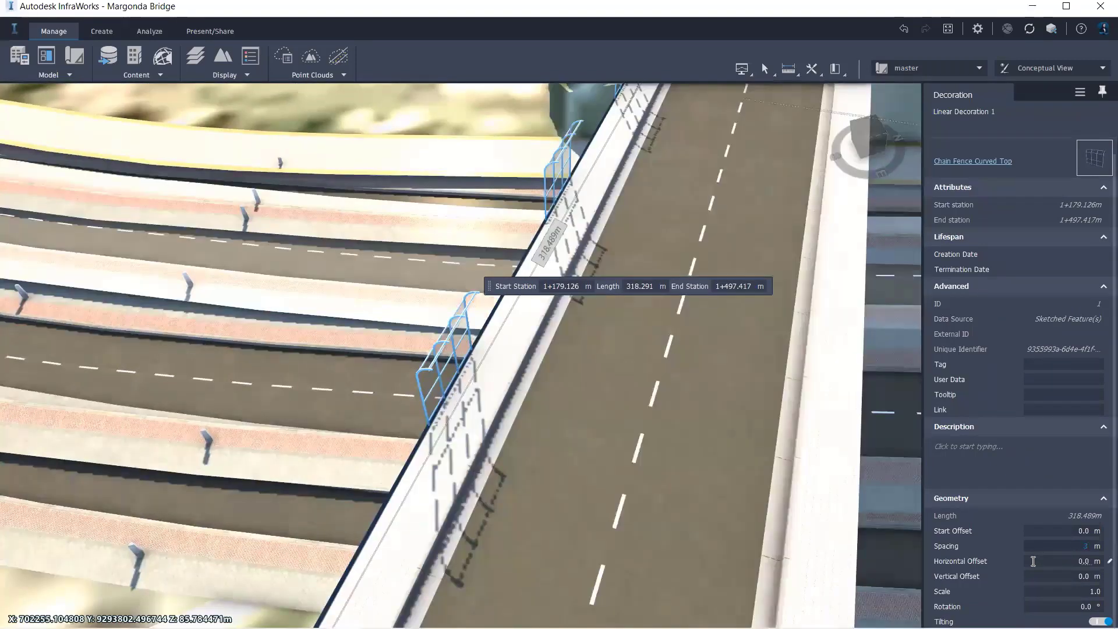
{"action": "key", "text": "Return"}
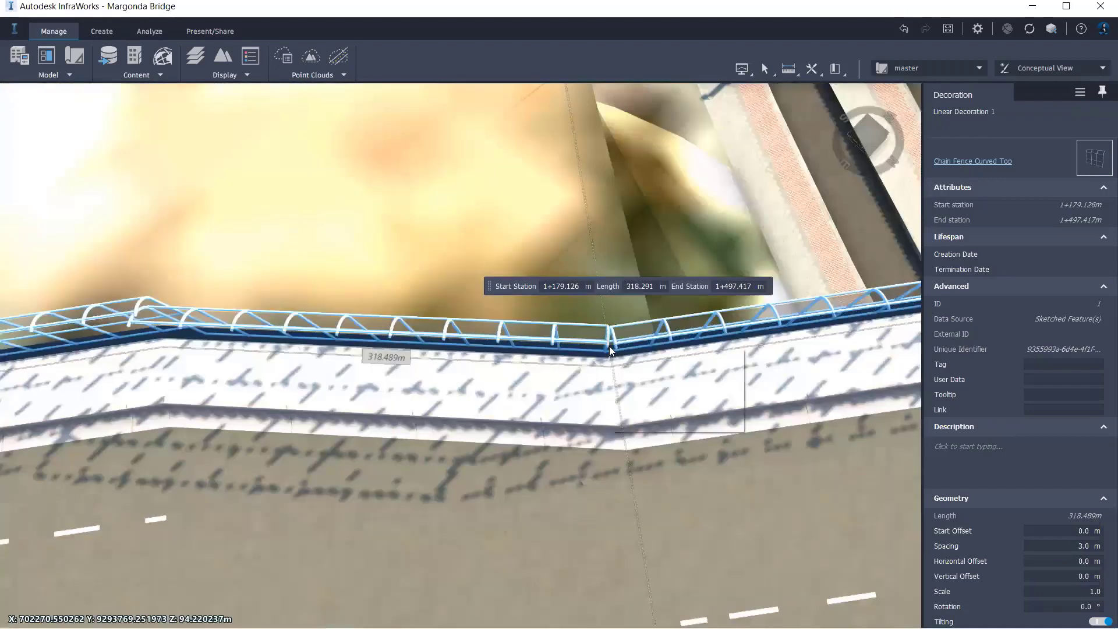
Split the chain fence at about station 1+231.6 near the end abutment and delete the piece beyond the bridge.
{"action": "right_click", "coordinate": [610, 349]}
{"action": "left_click", "coordinate": [629, 360]}
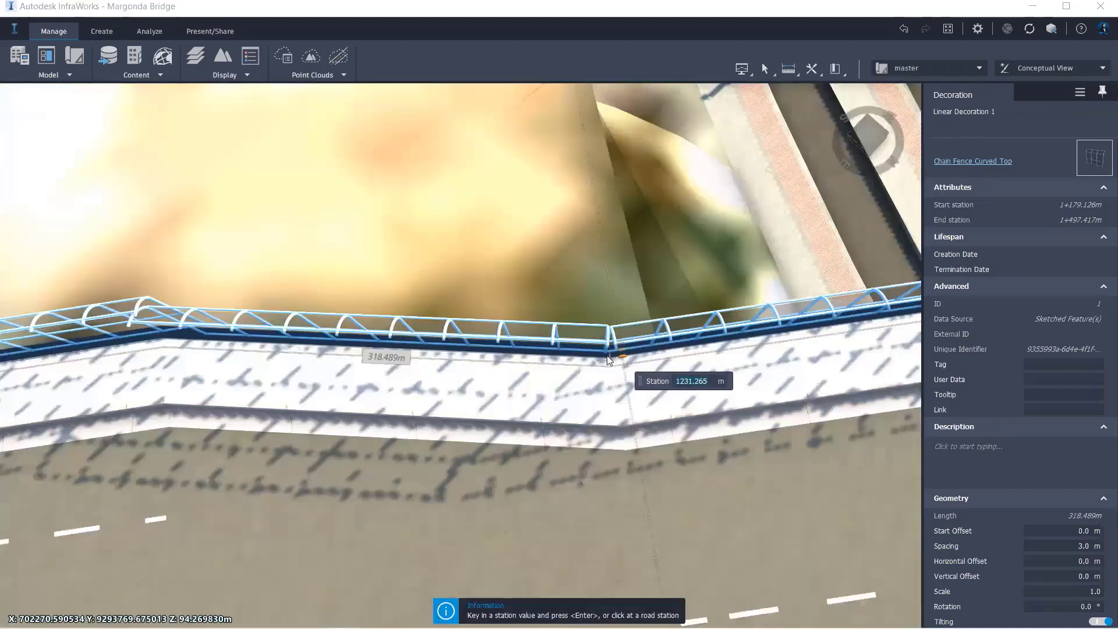
{"action": "left_click", "coordinate": [583, 412]}
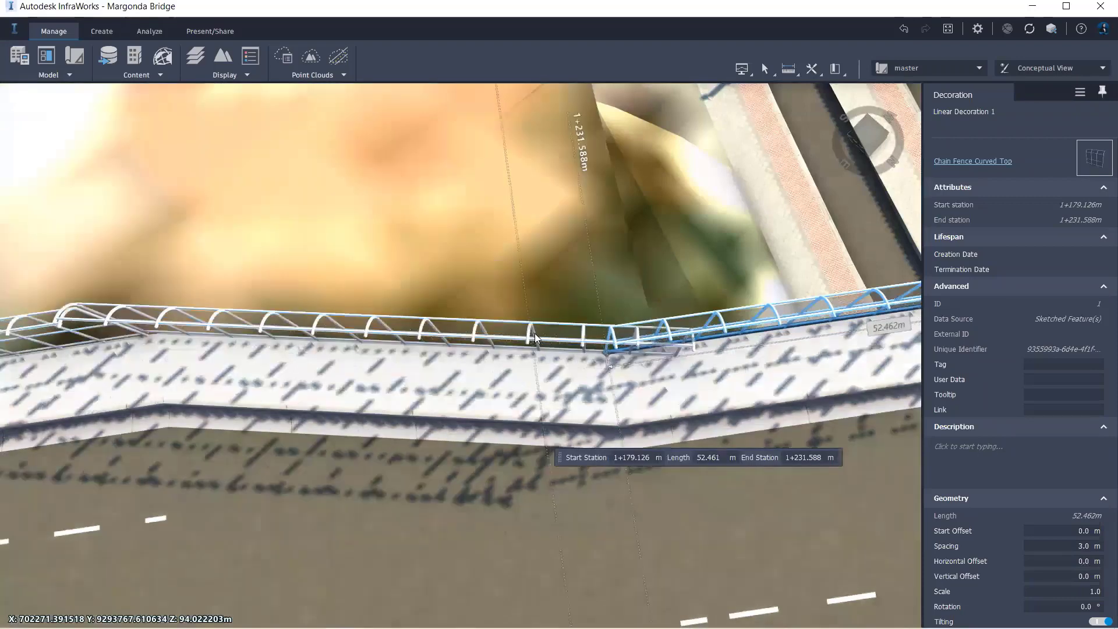
{"action": "left_click", "coordinate": [535, 333]}
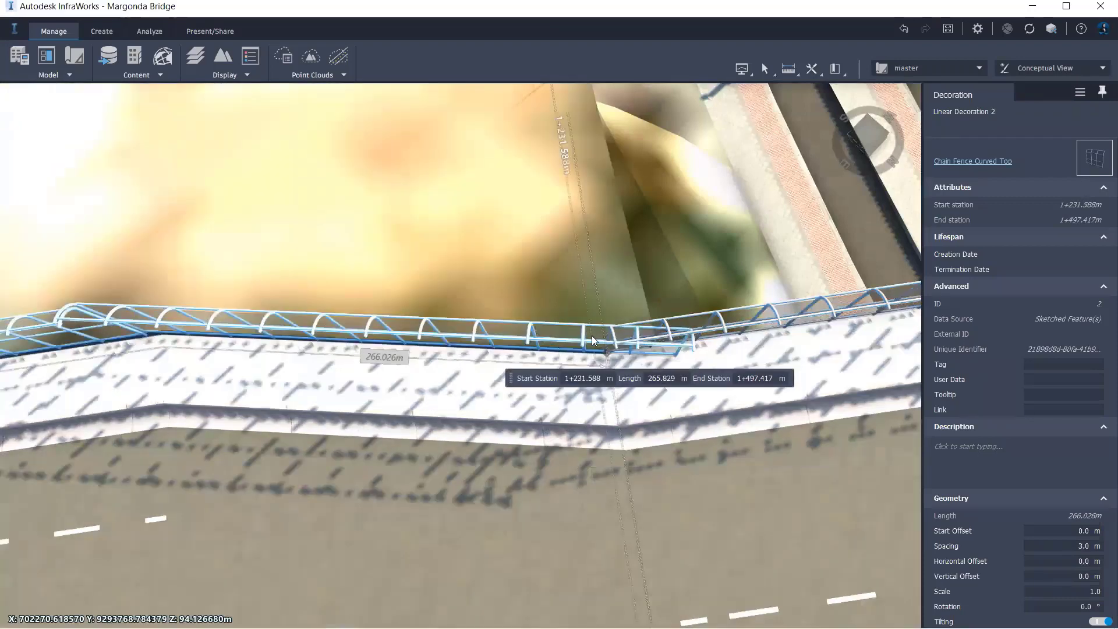
{"action": "key", "text": "Escape"}
{"action": "scroll", "coordinate": [592, 335], "scroll_direction": "down", "scroll_amount": 3}
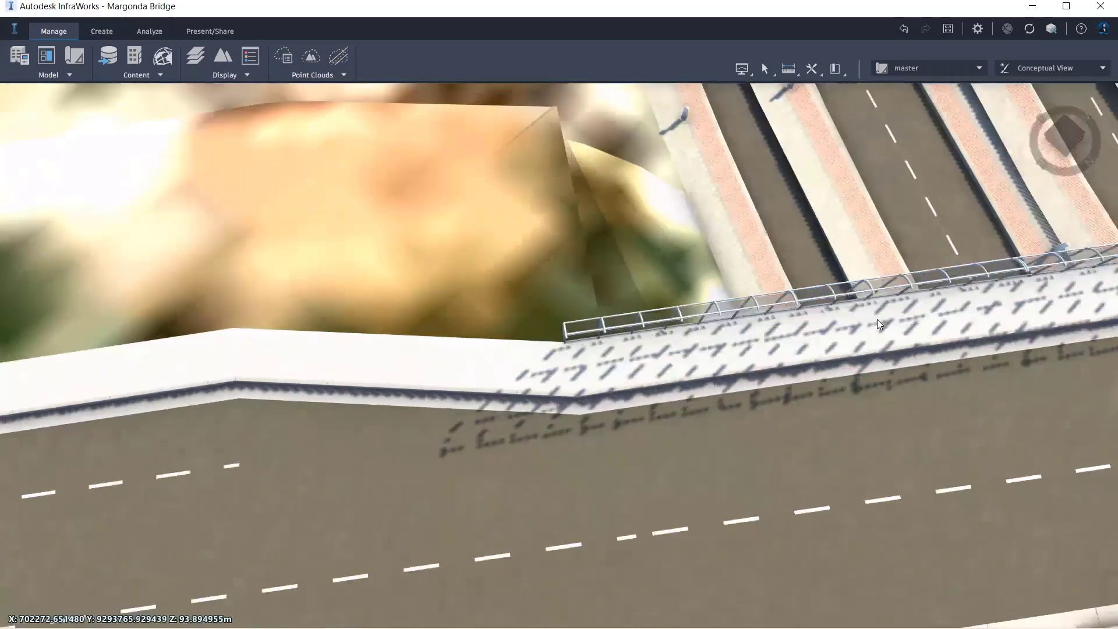
Select the remaining chain fence and examine where it ends at the bridge's start abutment.
{"action": "scroll", "coordinate": [636, 417], "scroll_direction": "down", "scroll_amount": 3}
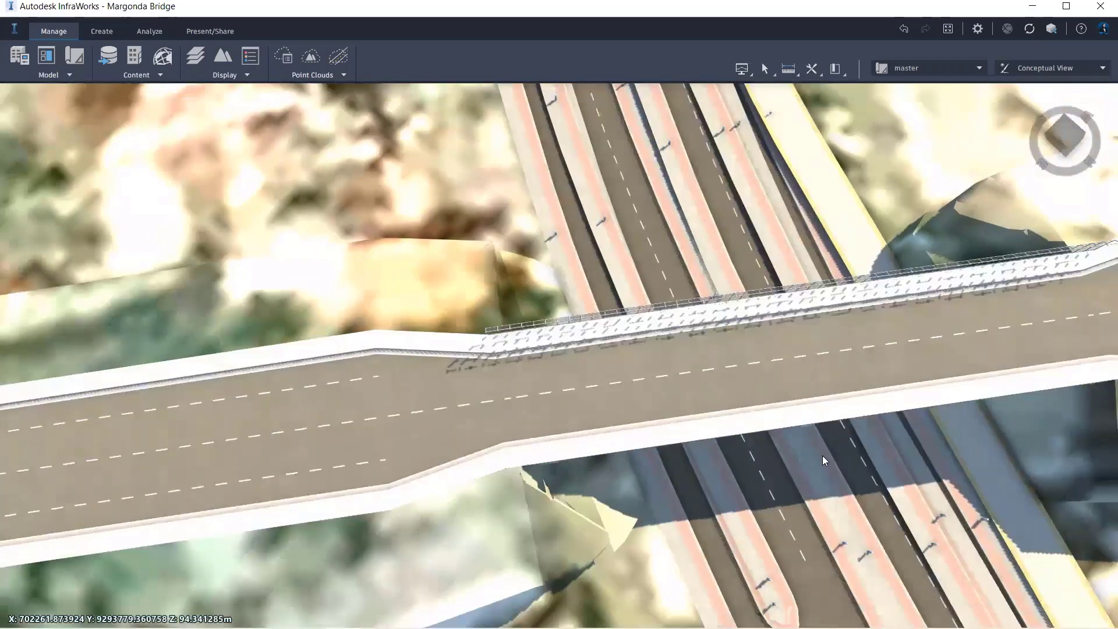
{"action": "middle_click_drag", "start_coordinate": [759, 422], "coordinate": [718, 380]}
{"action": "scroll", "coordinate": [741, 354], "scroll_direction": "up", "scroll_amount": 3}
{"action": "left_click", "coordinate": [743, 353]}
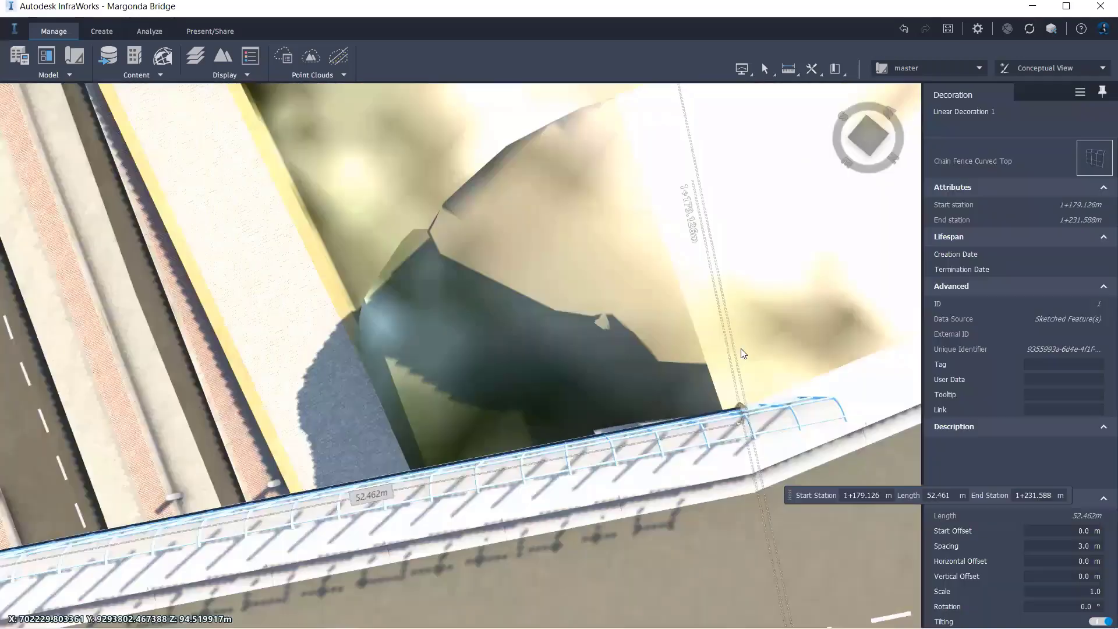
{"action": "middle_click_drag", "start_coordinate": [728, 353], "coordinate": [701, 354]}
{"action": "left_click_drag", "start_coordinate": [700, 354], "coordinate": [733, 398]}
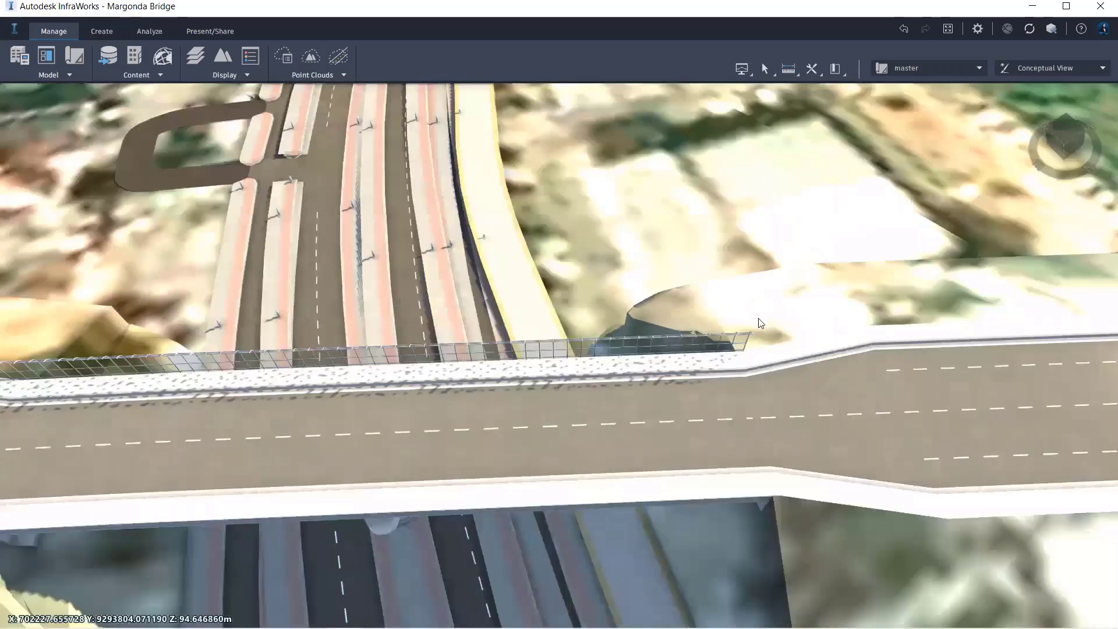
Duplicate the curved-top chain fence onto the seam along the opposite outer edge of the bridge road.
{"action": "middle_click_drag", "start_coordinate": [689, 293], "coordinate": [731, 192]}
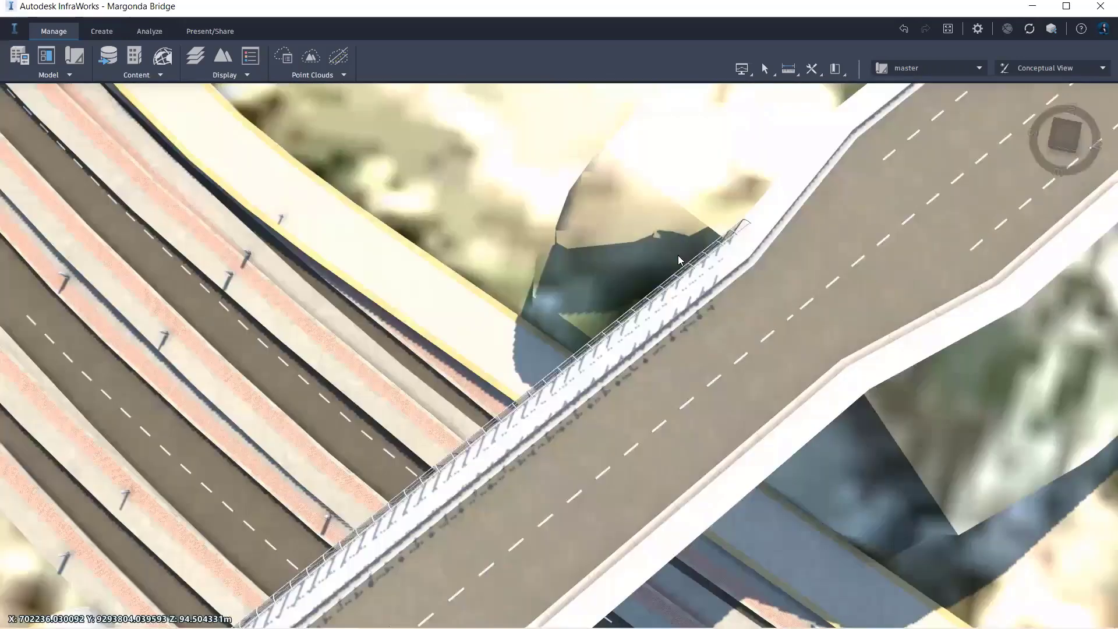
{"action": "scroll", "coordinate": [641, 256], "scroll_direction": "up", "scroll_amount": 1}
{"action": "scroll", "coordinate": [554, 243], "scroll_direction": "down", "scroll_amount": 2}
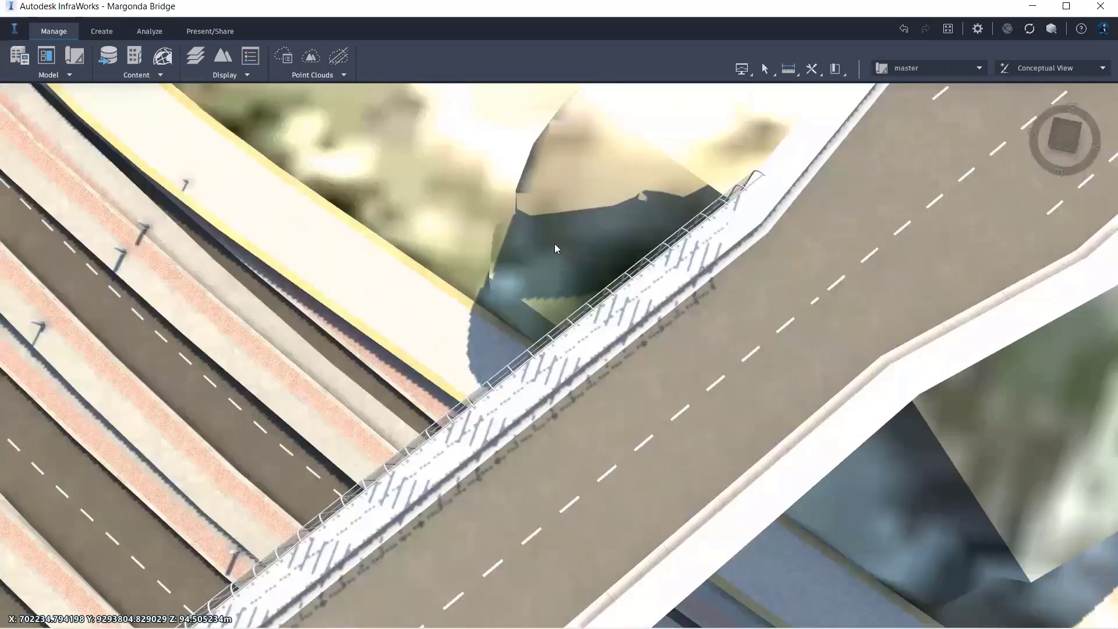
{"action": "middle_click_drag", "start_coordinate": [554, 243], "coordinate": [605, 297]}
{"action": "scroll", "coordinate": [566, 244], "scroll_direction": "up", "scroll_amount": 2}
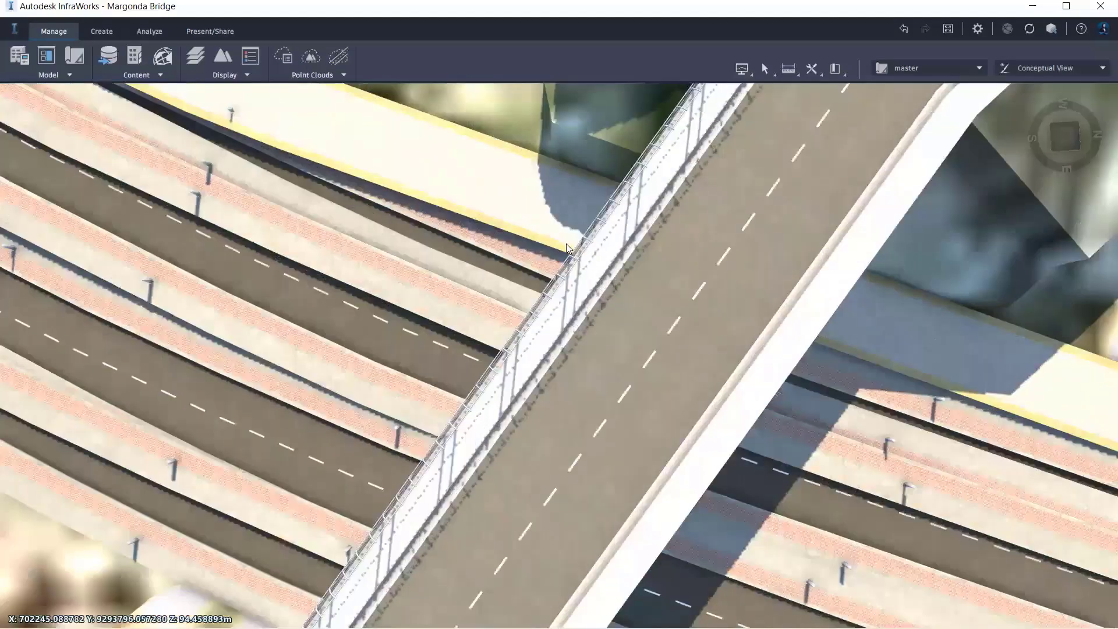
{"action": "left_click", "coordinate": [565, 249]}
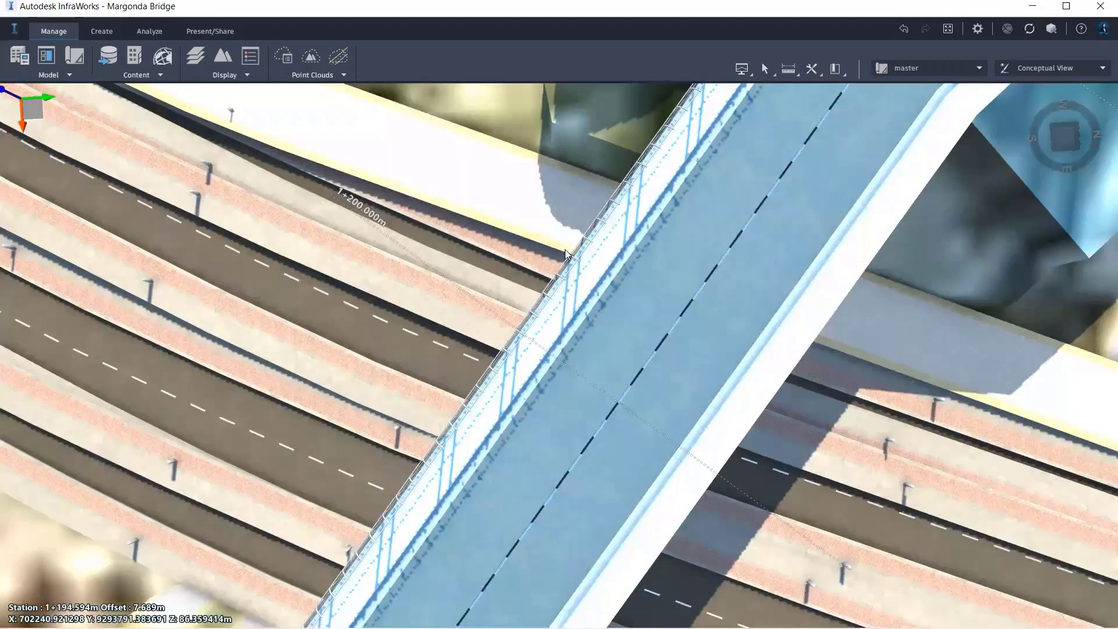
{"action": "double_click", "coordinate": [566, 250]}
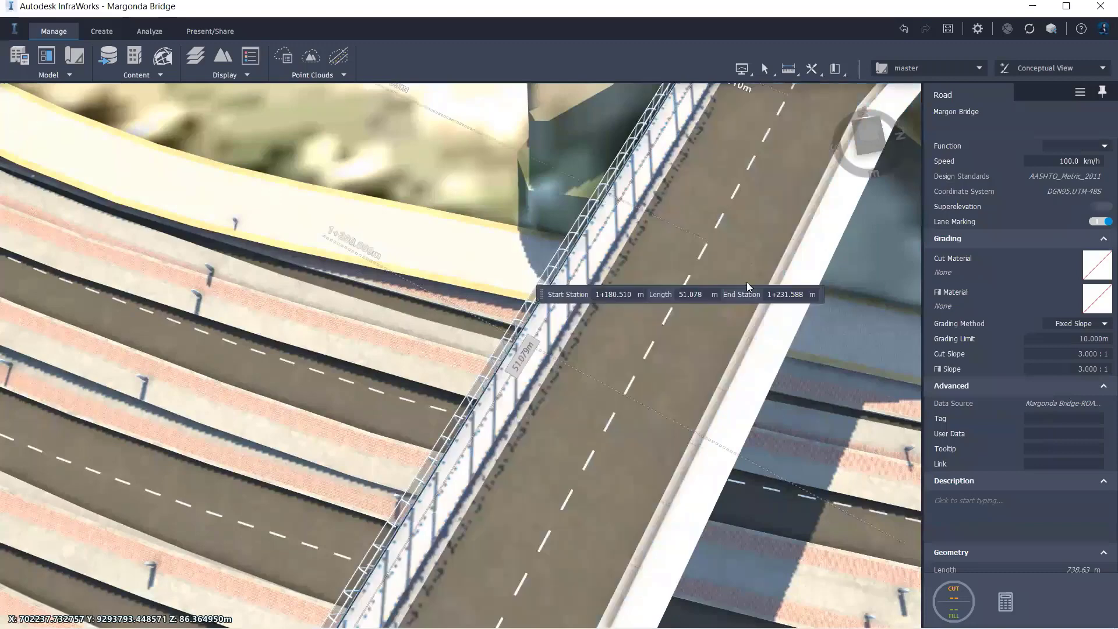
{"action": "right_click", "coordinate": [746, 282]}
{"action": "key", "text": "ctrl+d"}
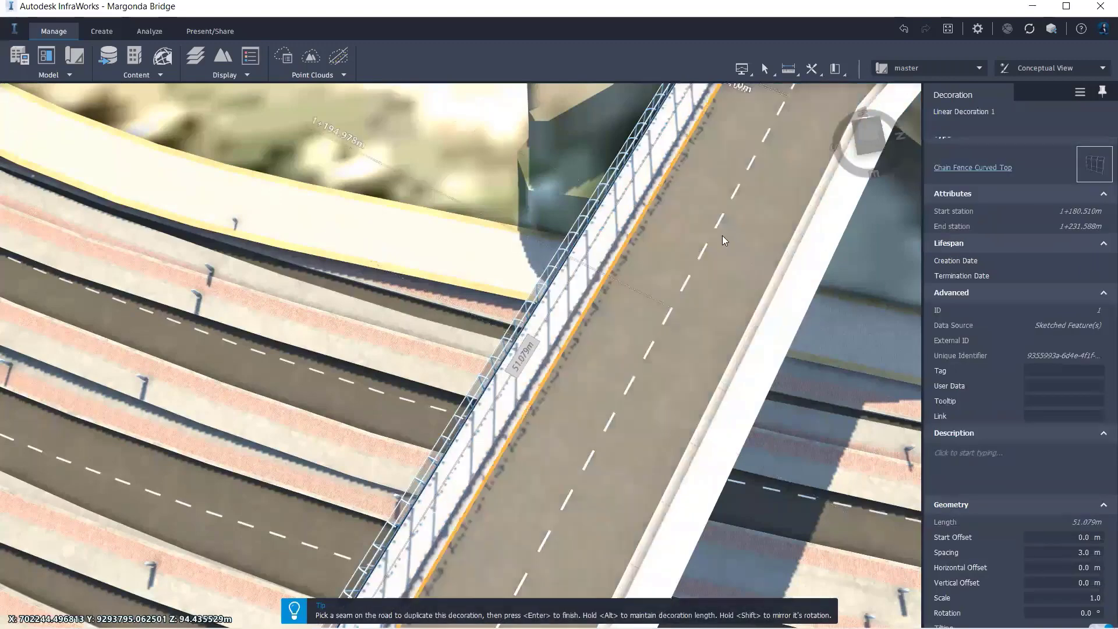
{"action": "left_click", "coordinate": [813, 332]}
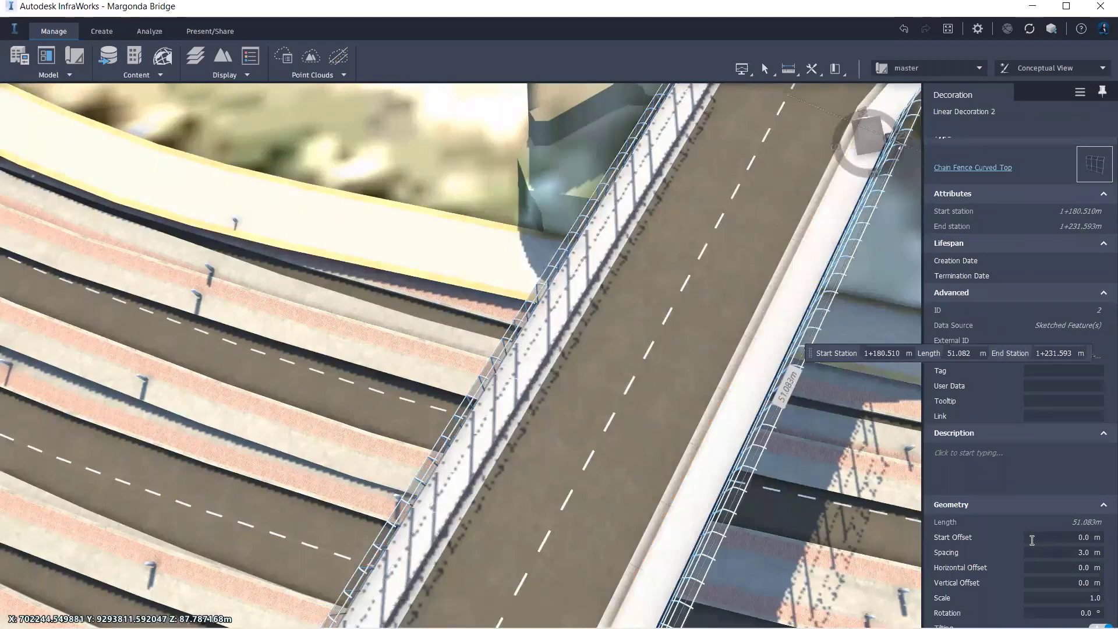
Set the rotation of the duplicated chain fence to 180° and deselect it.
{"action": "left_click", "coordinate": [1051, 611]}
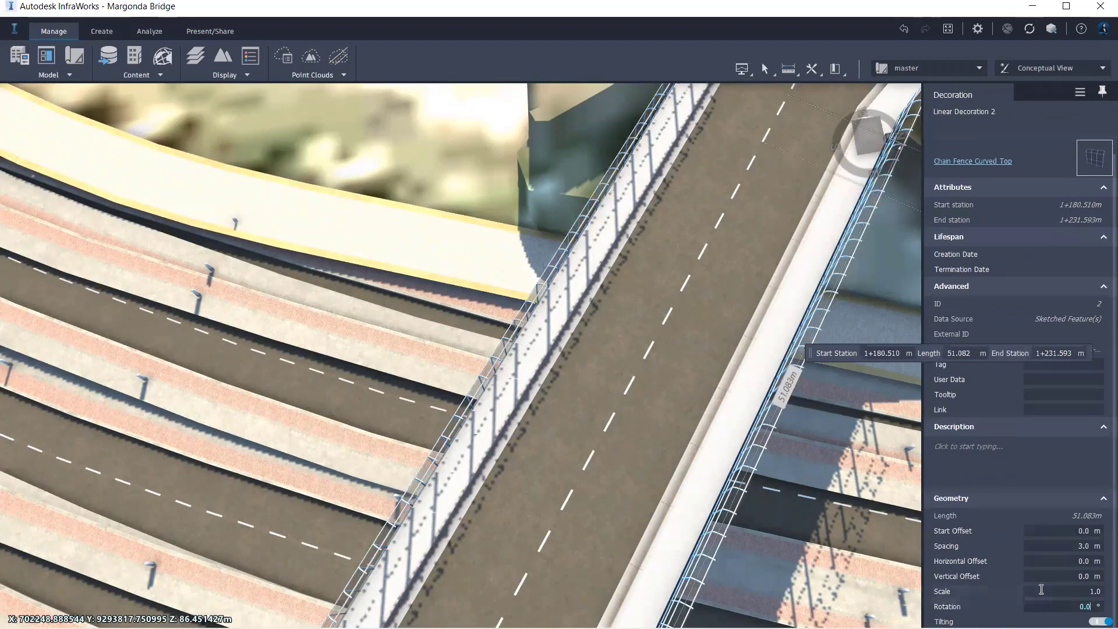
{"action": "type", "text": "180"}
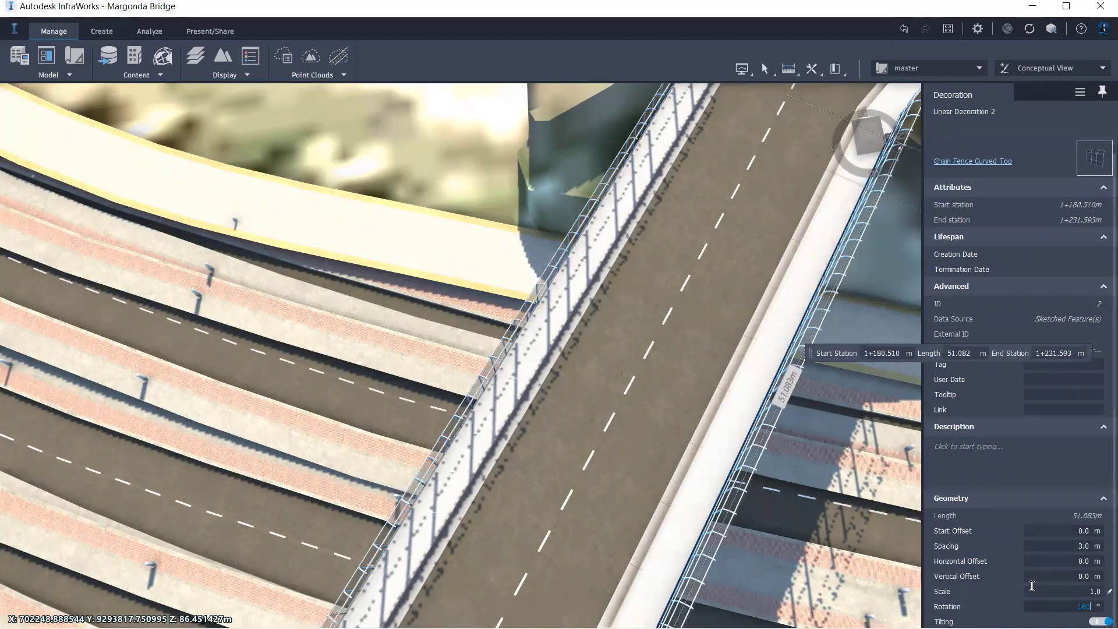
{"action": "key", "text": "Return"}
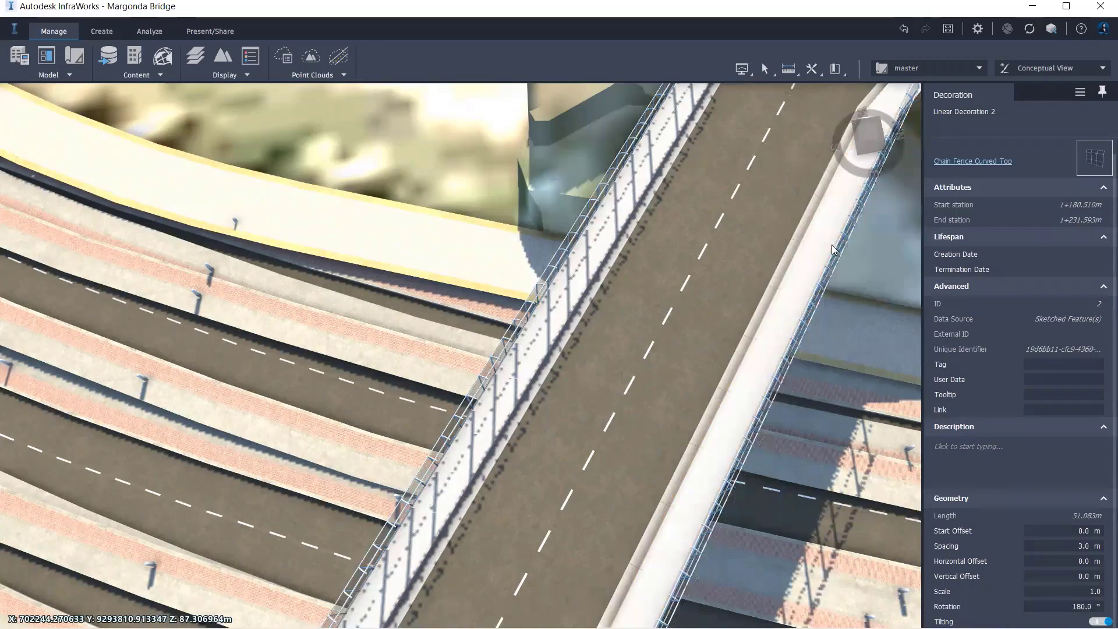
{"action": "left_click", "coordinate": [827, 237]}
{"action": "scroll", "coordinate": [827, 237], "scroll_direction": "down", "scroll_amount": 3}
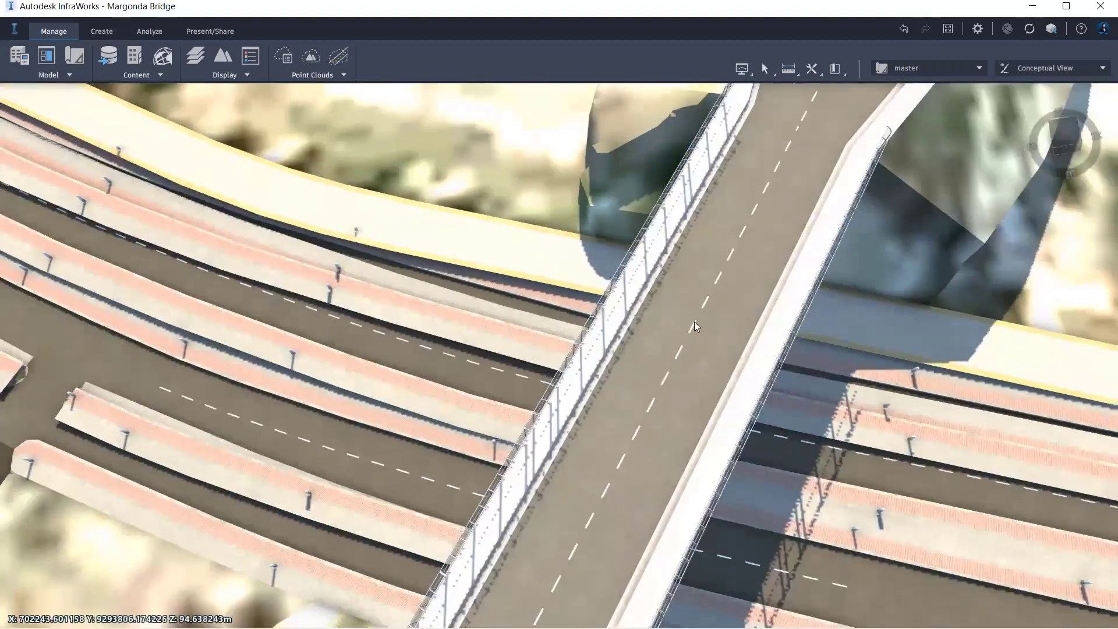
Adjust the end of the duplicated chain fence near the abutment to about station 1+231.8.
{"action": "scroll", "coordinate": [685, 317], "scroll_direction": "down", "scroll_amount": 3}
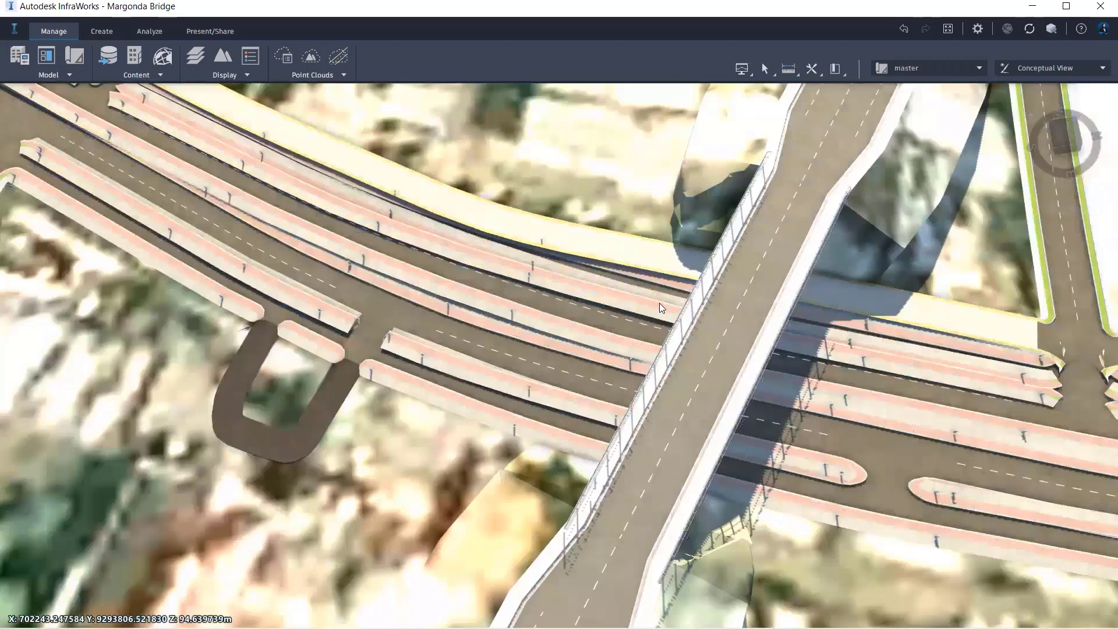
{"action": "middle_click_drag", "start_coordinate": [696, 330], "coordinate": [650, 333]}
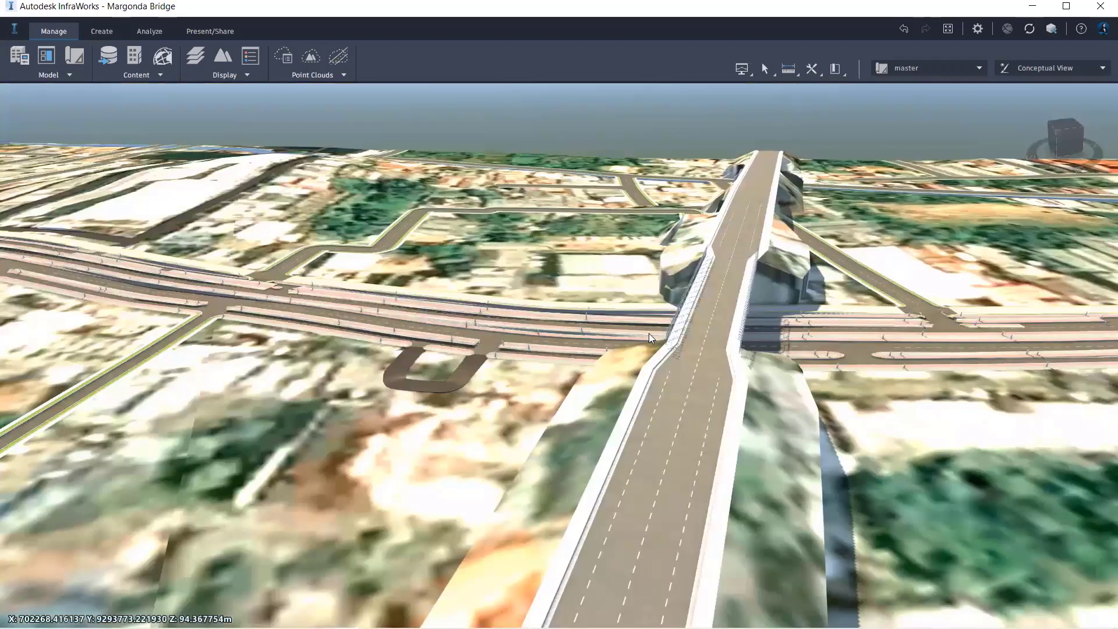
{"action": "scroll", "coordinate": [614, 444], "scroll_direction": "up", "scroll_amount": 3}
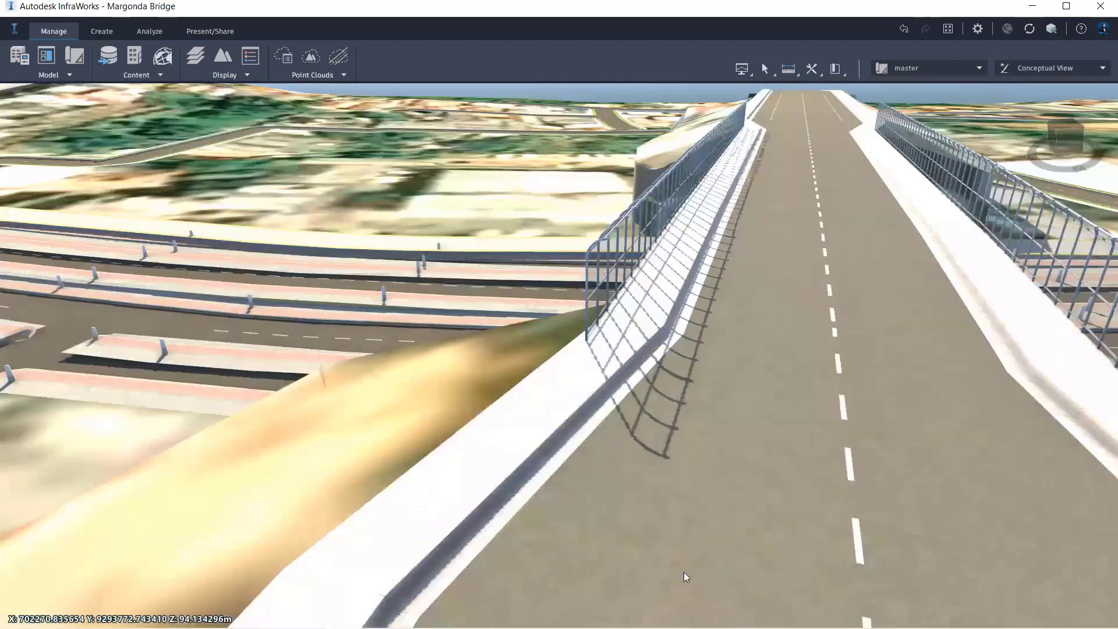
{"action": "middle_click_drag", "start_coordinate": [609, 515], "coordinate": [598, 548]}
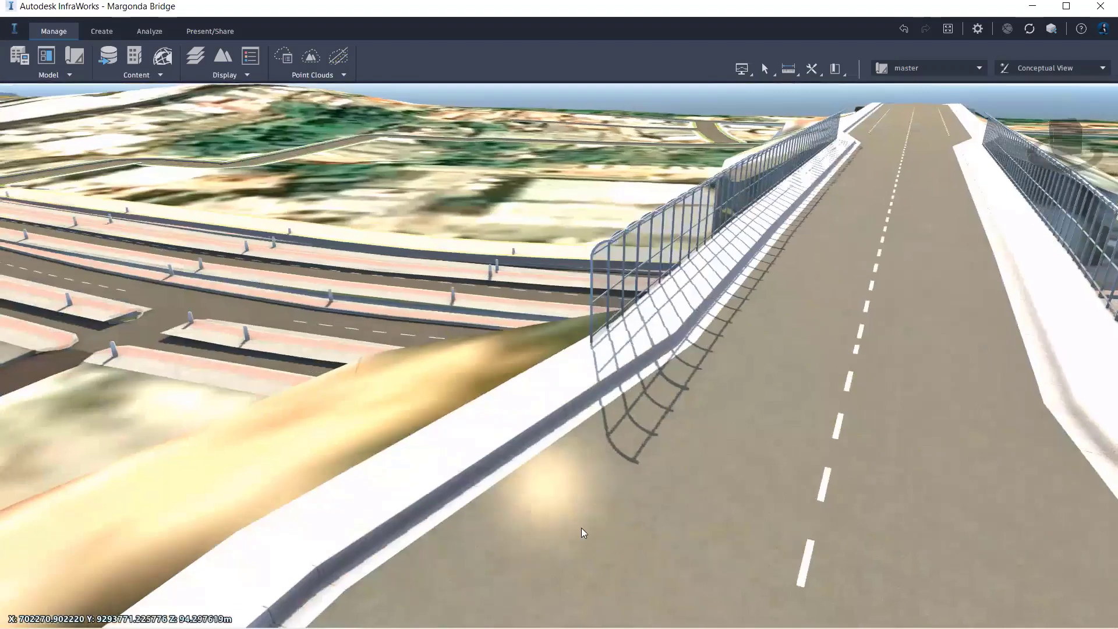
{"action": "scroll", "coordinate": [601, 524], "scroll_direction": "down", "scroll_amount": 3}
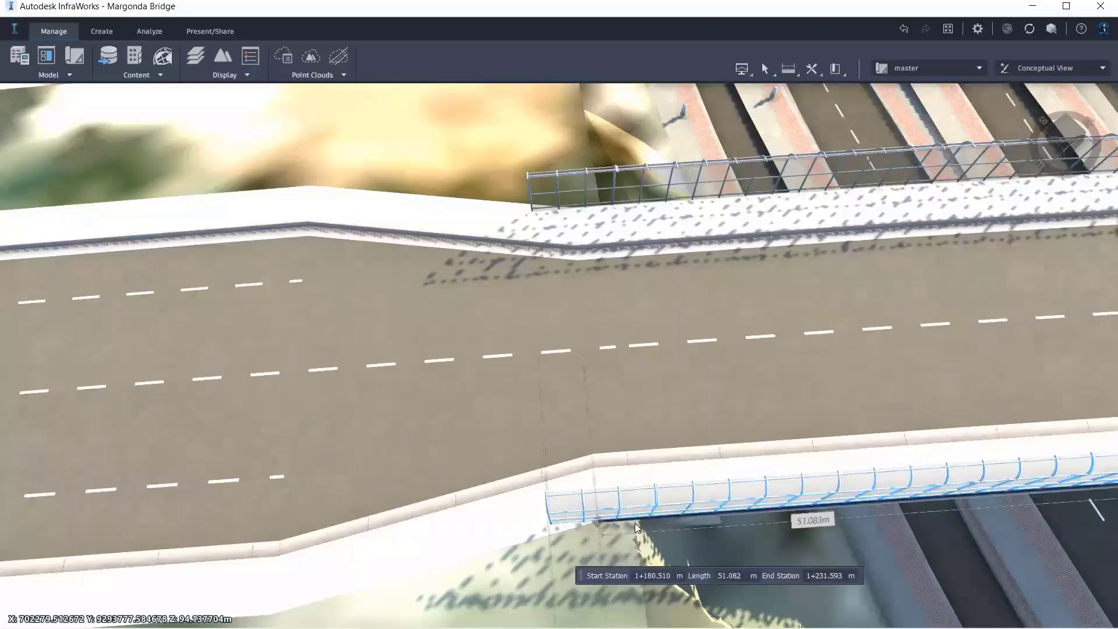
{"action": "left_click", "coordinate": [634, 523]}
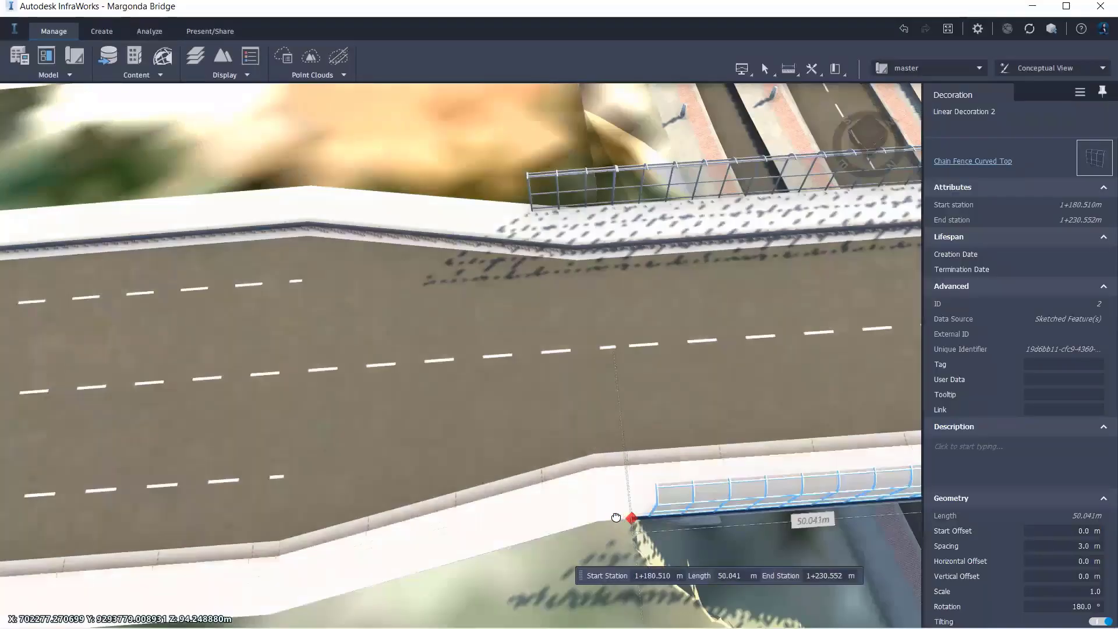
{"action": "left_click_drag", "start_coordinate": [615, 516], "coordinate": [591, 518]}
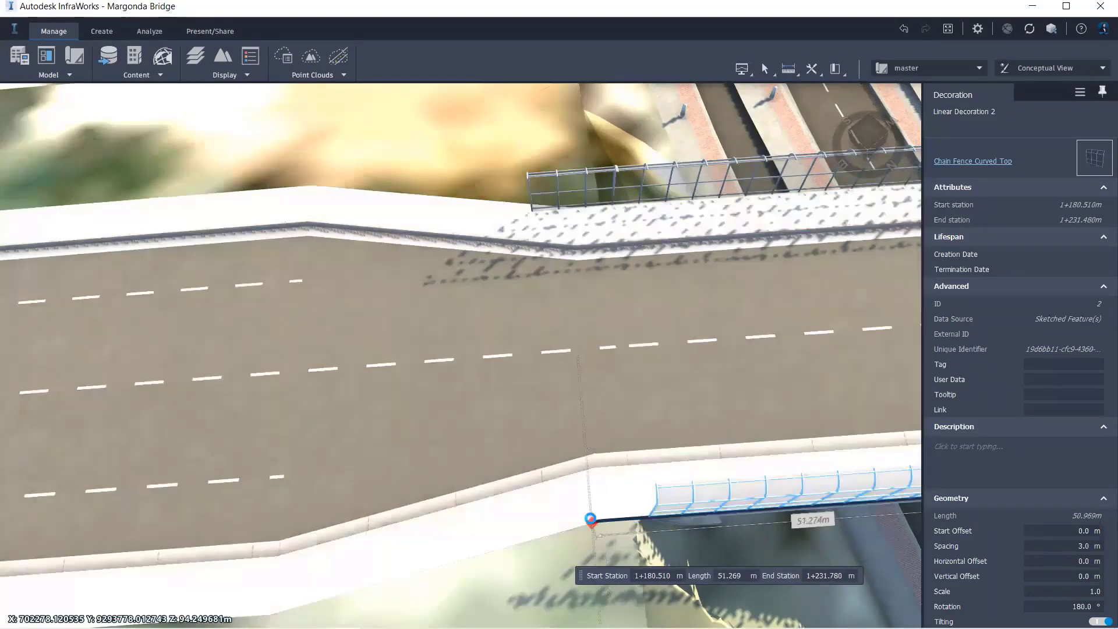
{"action": "key", "text": "Escape"}
Examine the chain fences on both edges of the bridge, the pier and the abutments from several angles.
{"action": "scroll", "coordinate": [856, 419], "scroll_direction": "down", "scroll_amount": 3}
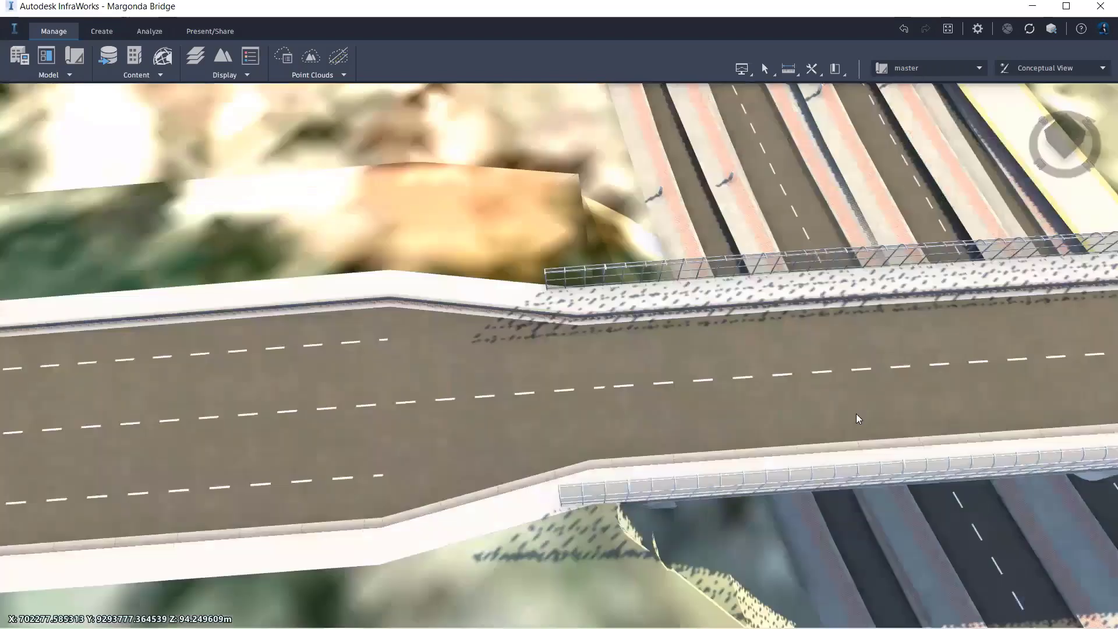
{"action": "scroll", "coordinate": [904, 488], "scroll_direction": "down", "scroll_amount": 2}
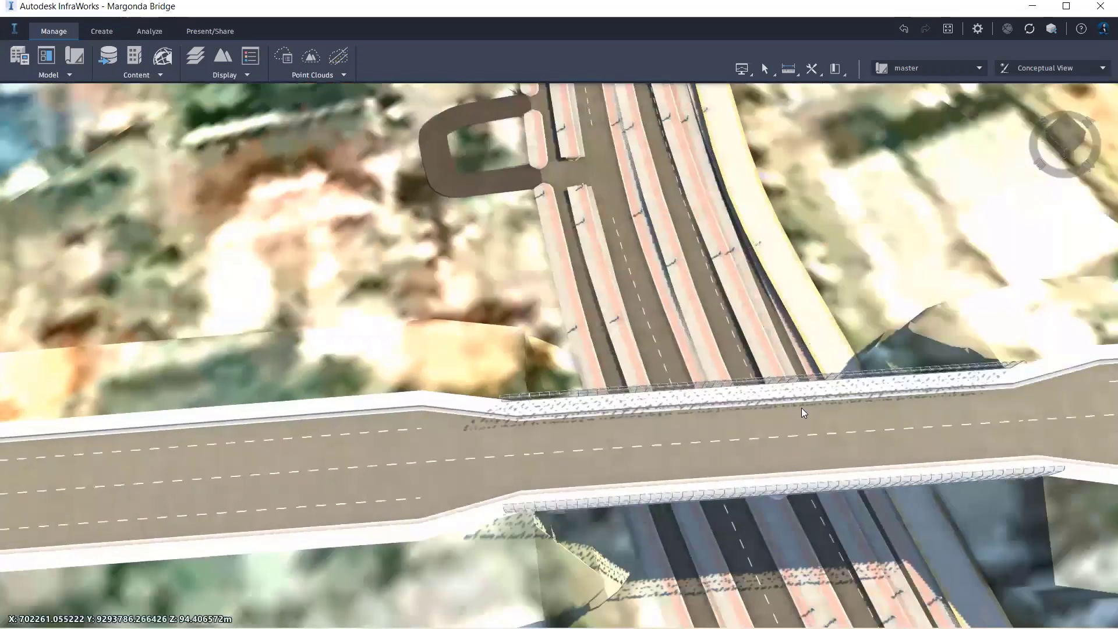
{"action": "scroll", "coordinate": [801, 408], "scroll_direction": "up", "scroll_amount": 3}
{"action": "middle_click_drag", "start_coordinate": [779, 509], "coordinate": [825, 457]}
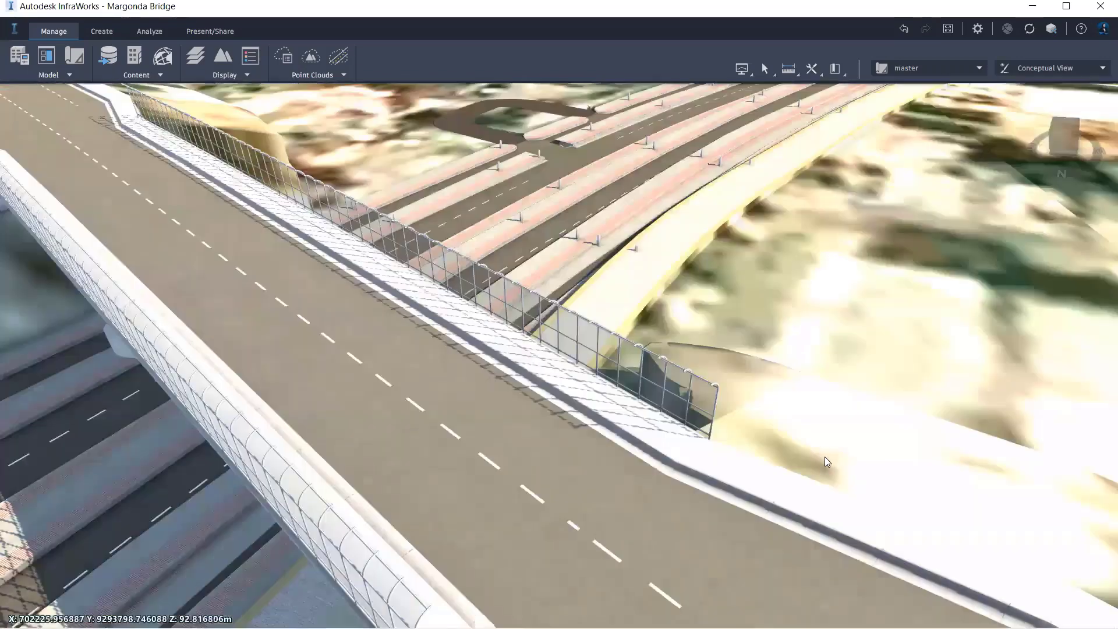
{"action": "scroll", "coordinate": [968, 472], "scroll_direction": "down", "scroll_amount": 3}
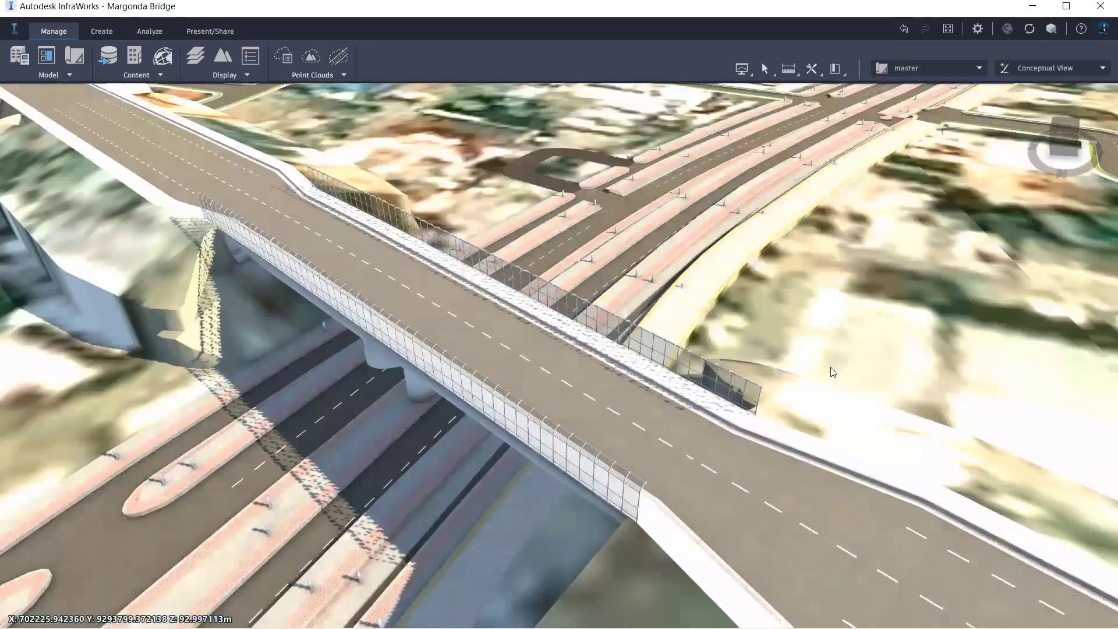
{"action": "scroll", "coordinate": [794, 337], "scroll_direction": "down", "scroll_amount": 2}
{"action": "middle_click_drag", "start_coordinate": [885, 293], "coordinate": [802, 344]}
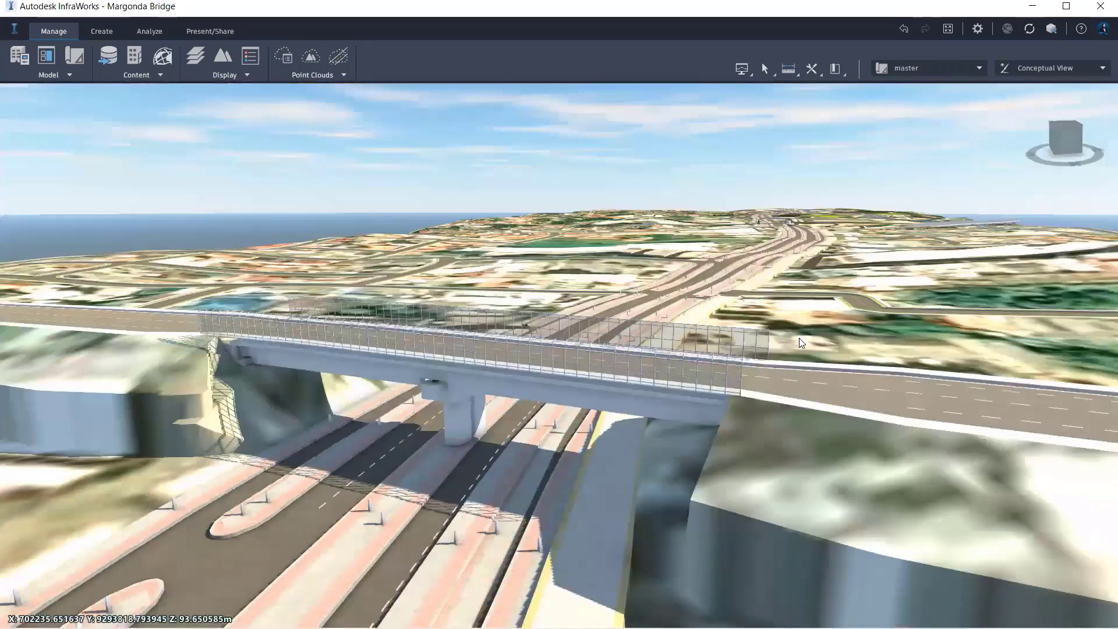
{"action": "middle_click_drag", "start_coordinate": [832, 240], "coordinate": [765, 354]}
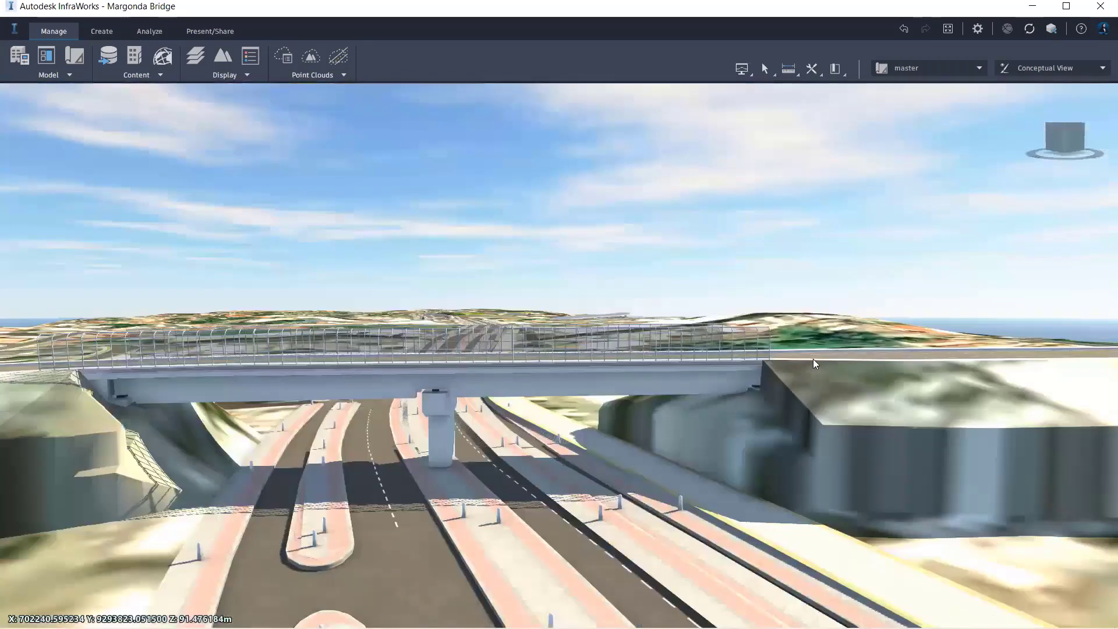
{"action": "middle_click_drag", "start_coordinate": [1018, 303], "coordinate": [912, 493]}
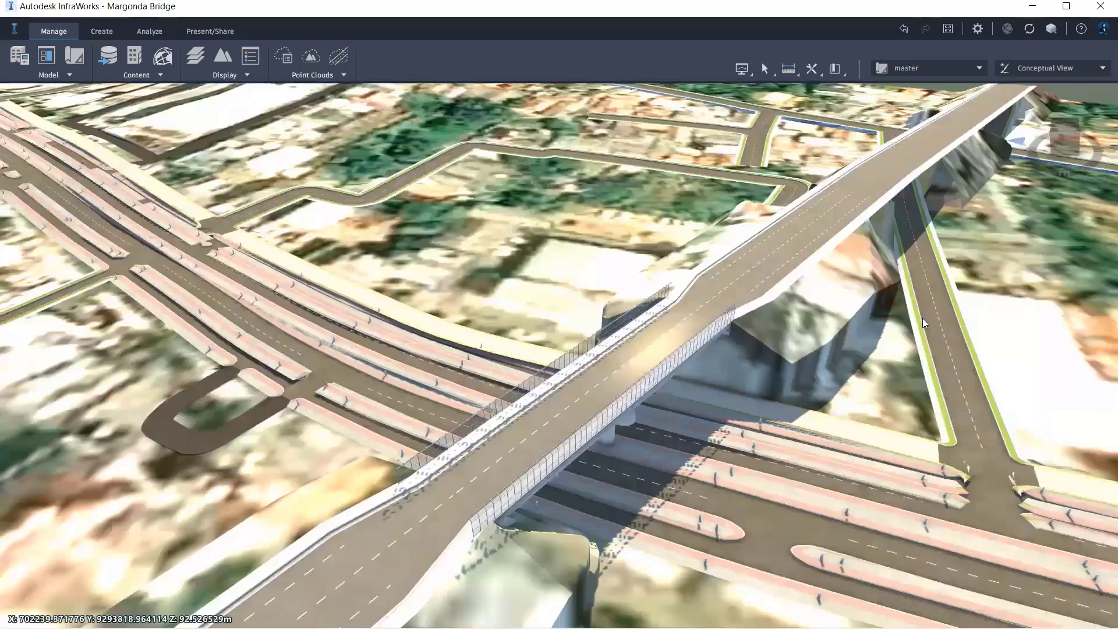
{"action": "middle_click_drag", "start_coordinate": [922, 318], "coordinate": [1037, 354]}
{"action": "scroll", "coordinate": [916, 377], "scroll_direction": "up", "scroll_amount": 3}
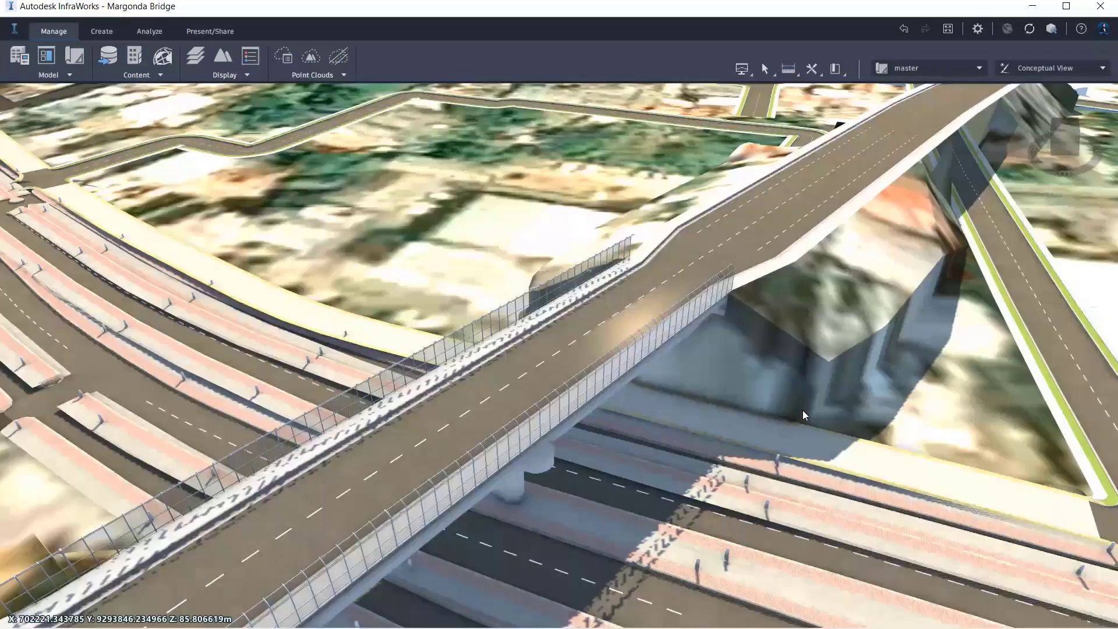
{"action": "scroll", "coordinate": [804, 411], "scroll_direction": "down", "scroll_amount": 3}
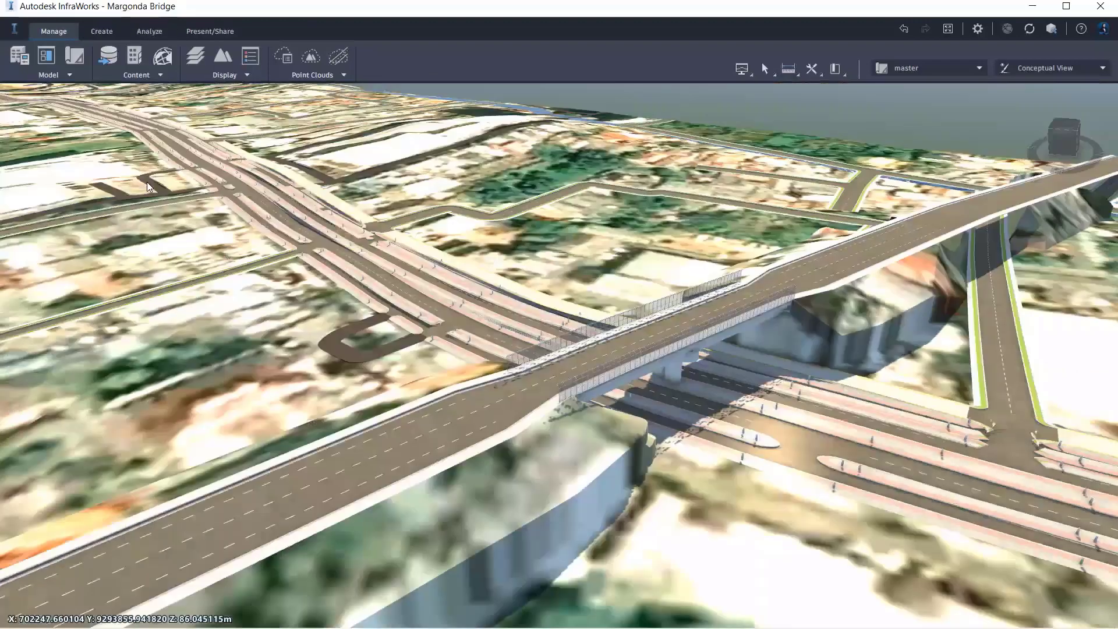
Open the Line Girder Analysis and pick the overpass, Bridge 1, in the model as the bridge to analyse.
{"action": "left_click", "coordinate": [156, 34]}
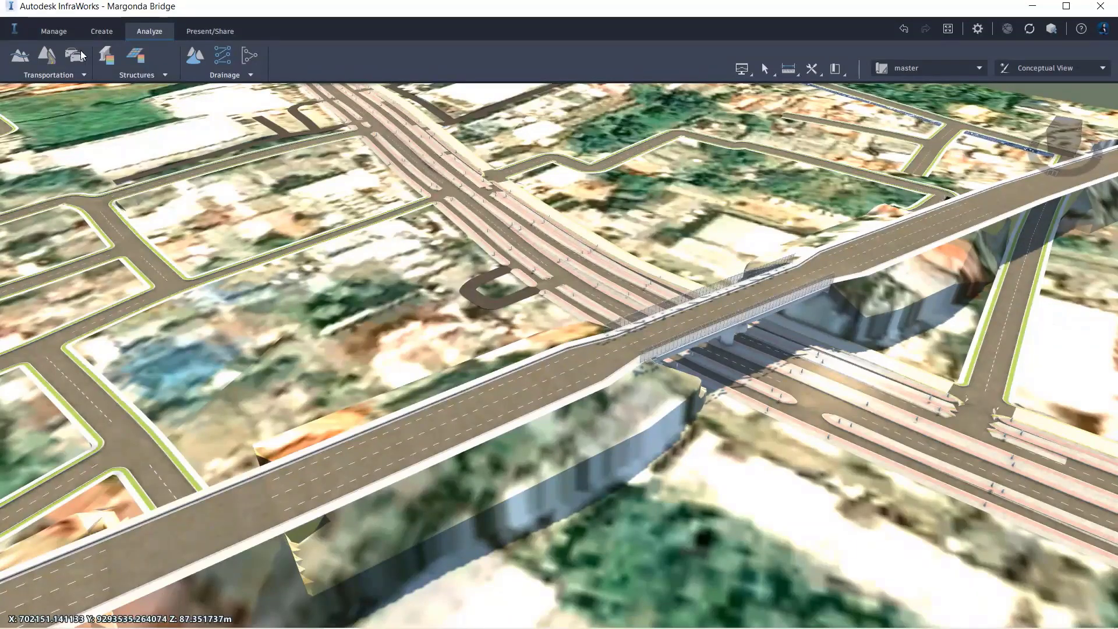
{"action": "left_click", "coordinate": [126, 80]}
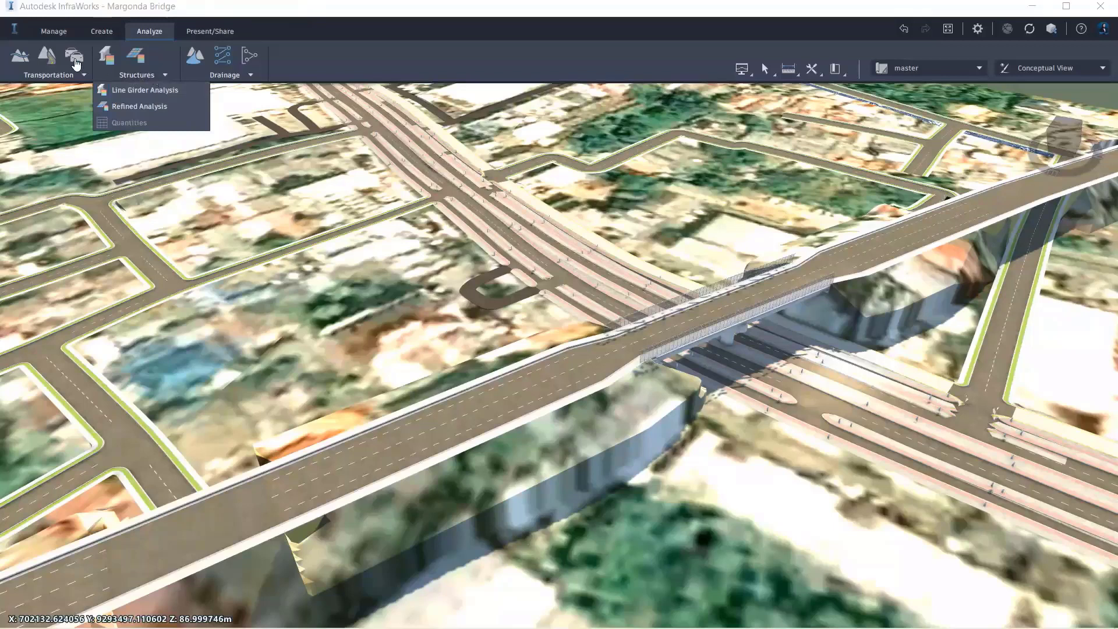
{"action": "left_click", "coordinate": [128, 91]}
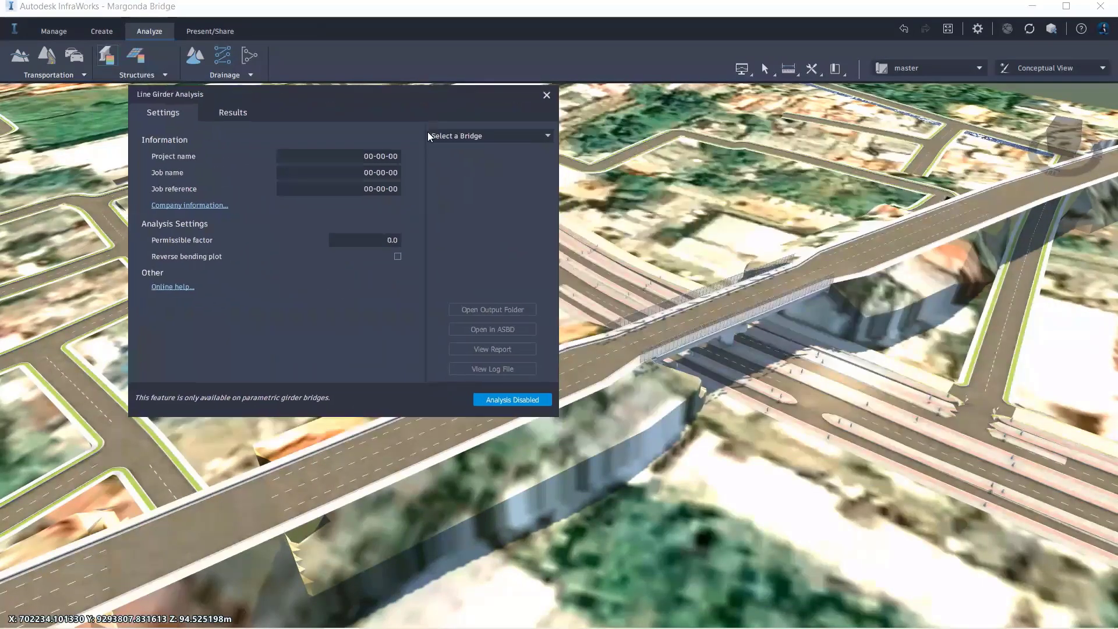
{"action": "left_click", "coordinate": [522, 136]}
{"action": "left_click", "coordinate": [518, 155]}
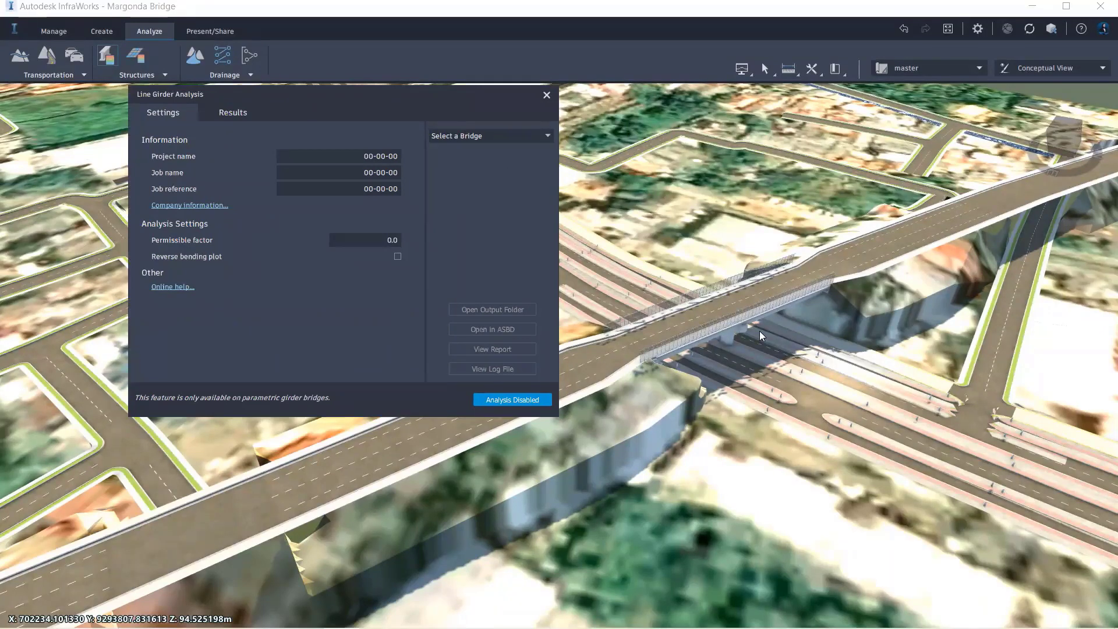
{"action": "scroll", "coordinate": [760, 321], "scroll_direction": "up", "scroll_amount": 2}
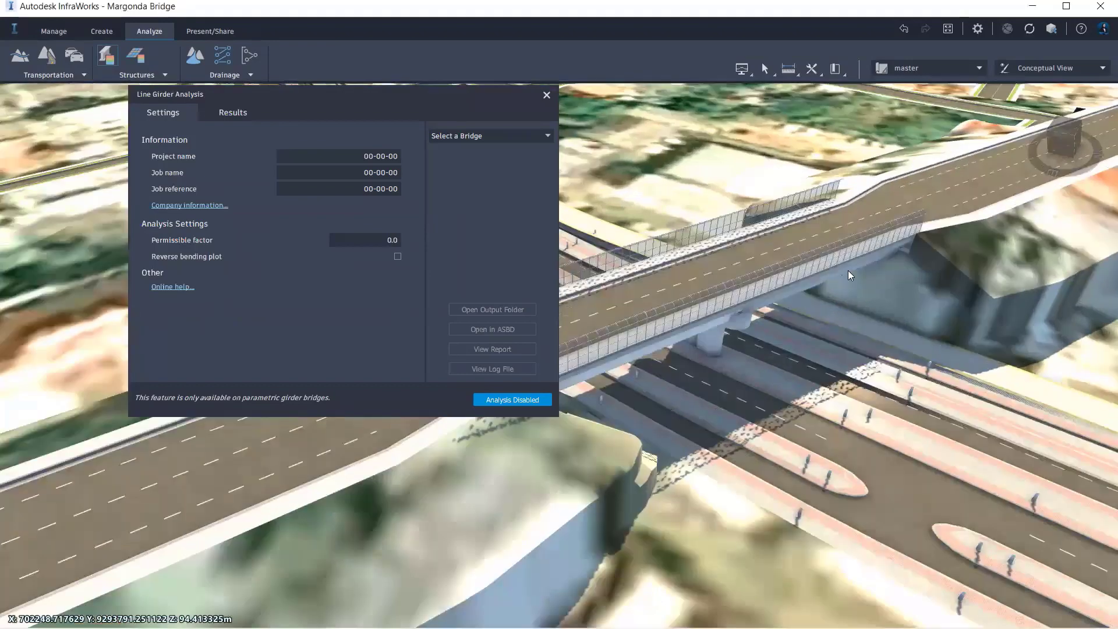
{"action": "left_click", "coordinate": [848, 270]}
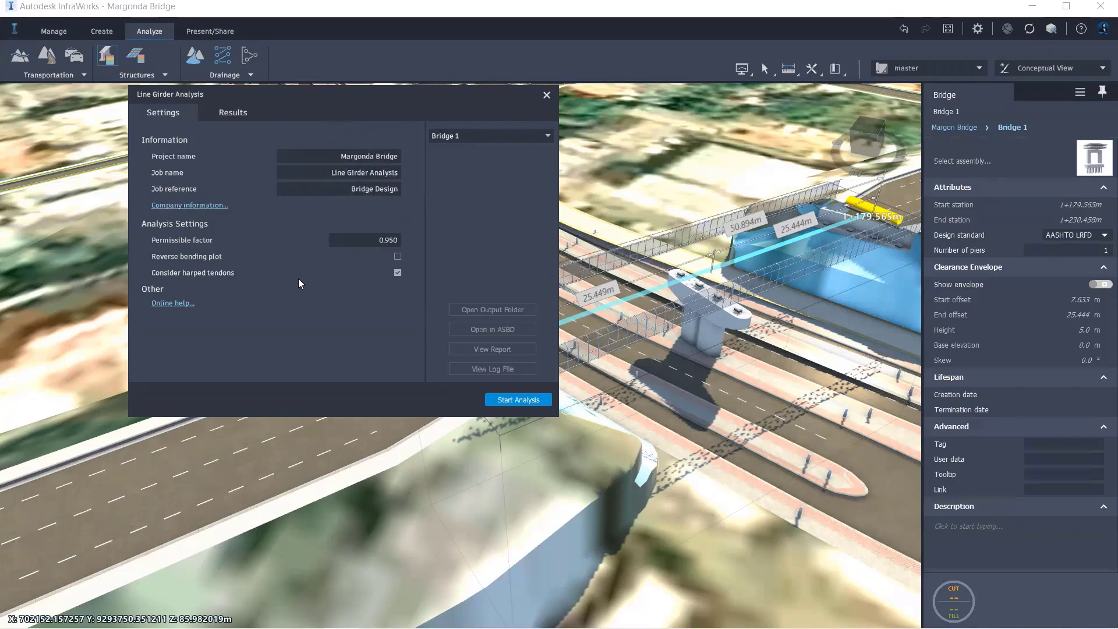
Set the logo in the analysis company information to "CSI & ADSK Logo" from the Webinar > BIM for Bridge Design folder.
{"action": "left_click", "coordinate": [192, 206]}
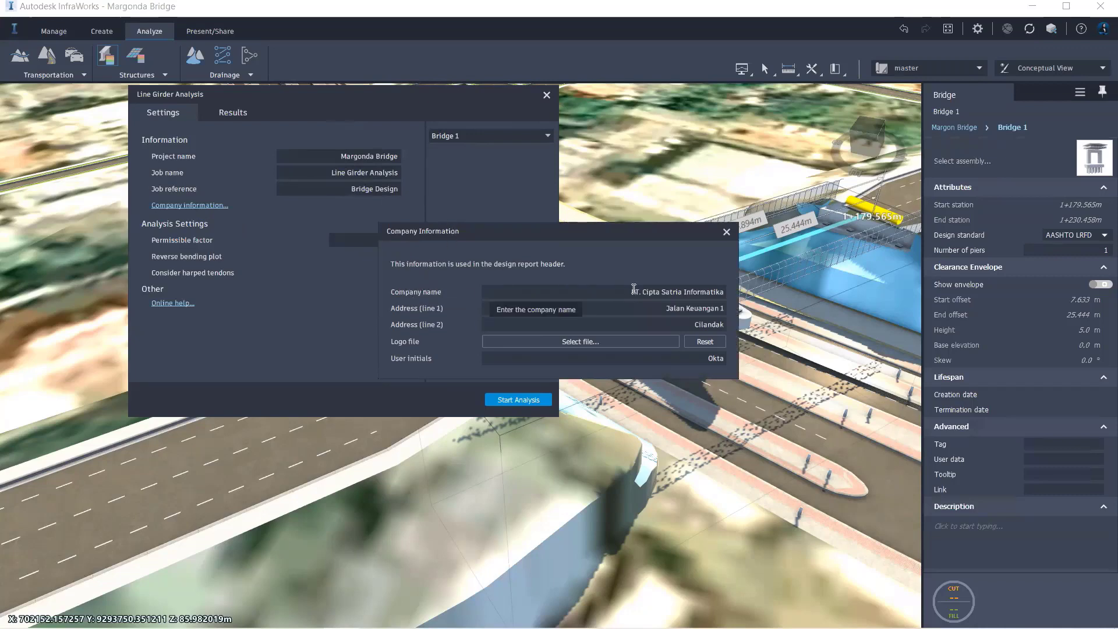
{"action": "left_click", "coordinate": [571, 344]}
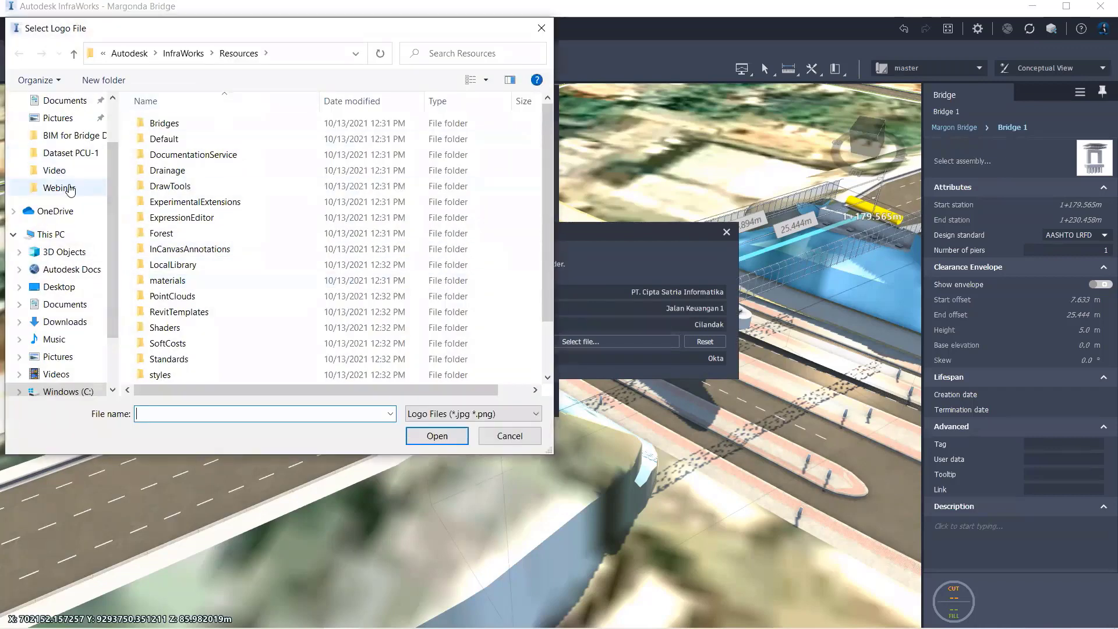
{"action": "left_click", "coordinate": [59, 187]}
{"action": "double_click", "coordinate": [201, 170]}
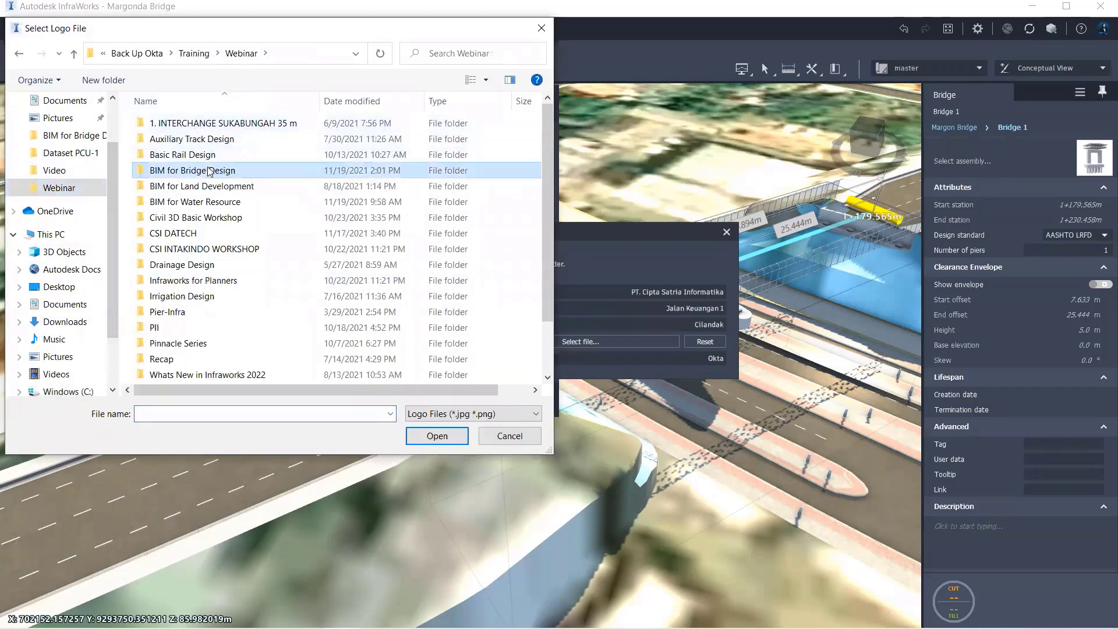
{"action": "left_click", "coordinate": [261, 140]}
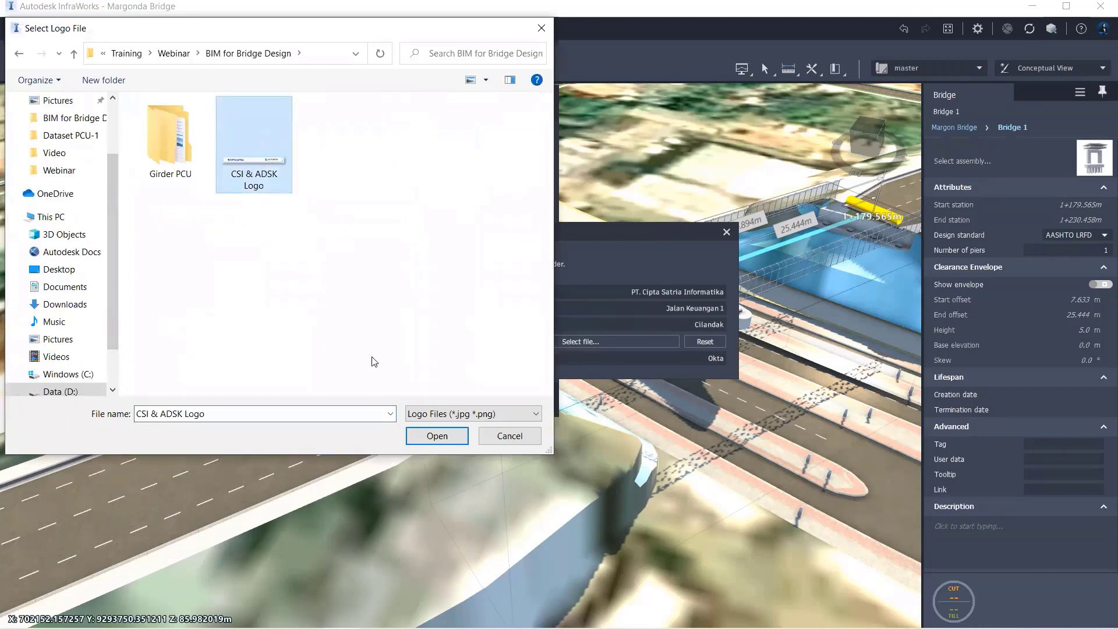
{"action": "left_click", "coordinate": [437, 437]}
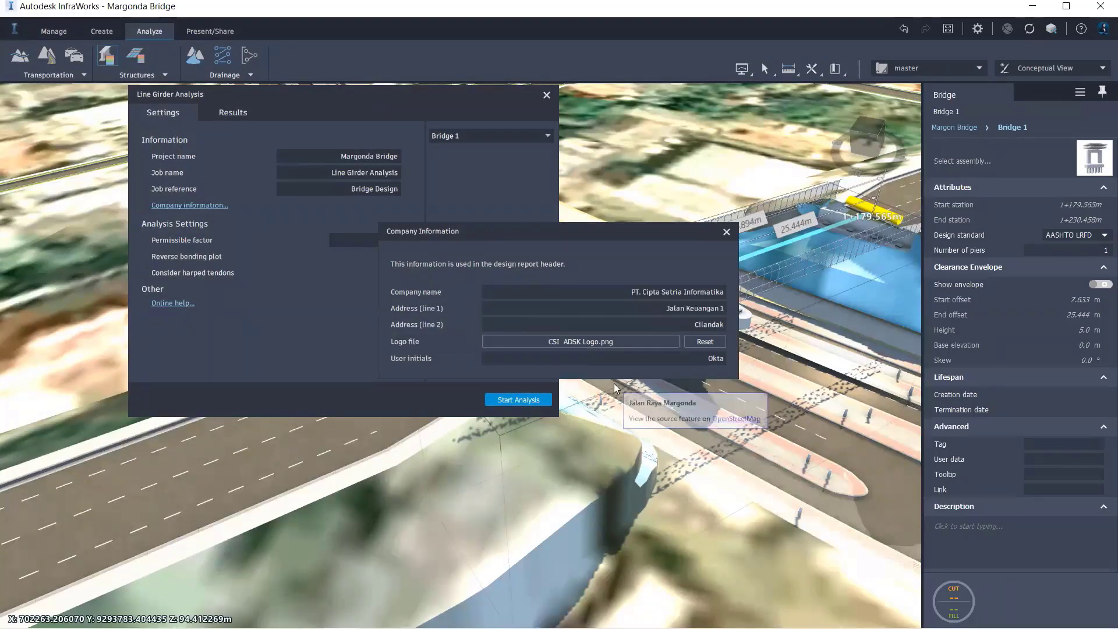
{"action": "left_click", "coordinate": [726, 233]}
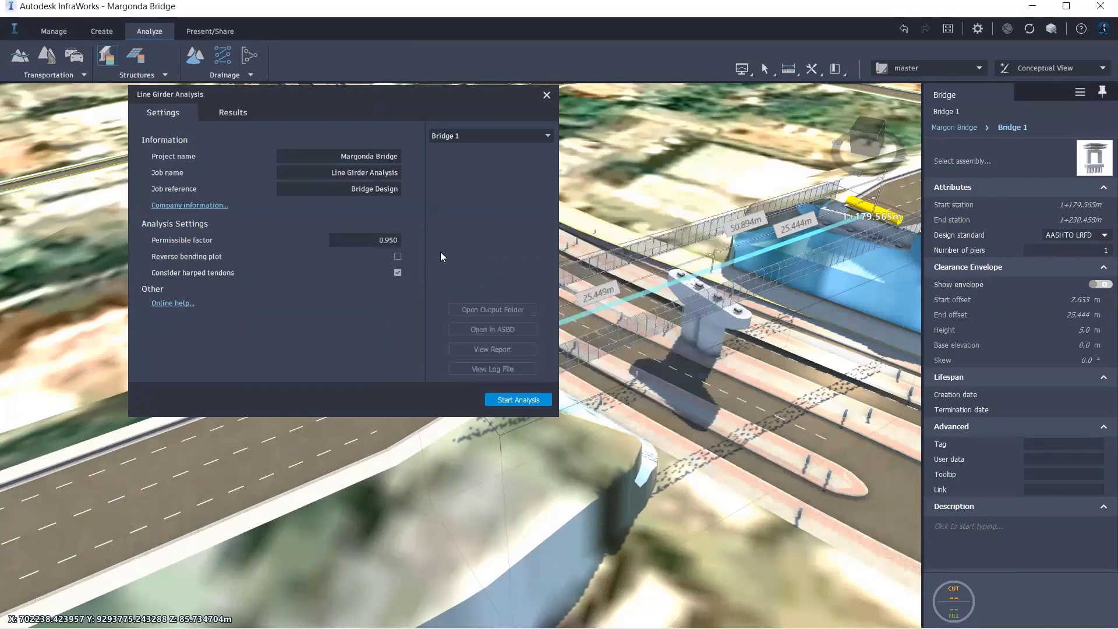
Run the line girder analysis on Bridge 1 and turn on the display of the bridge's girders.
{"action": "left_click_drag", "start_coordinate": [466, 110], "coordinate": [421, 90]}
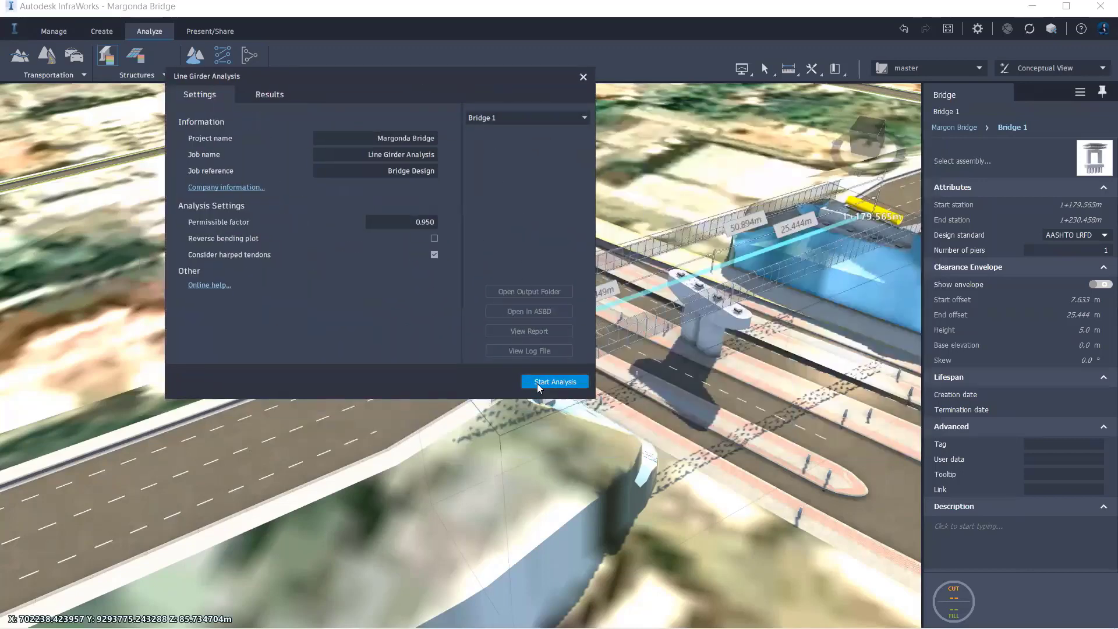
{"action": "left_click", "coordinate": [555, 381]}
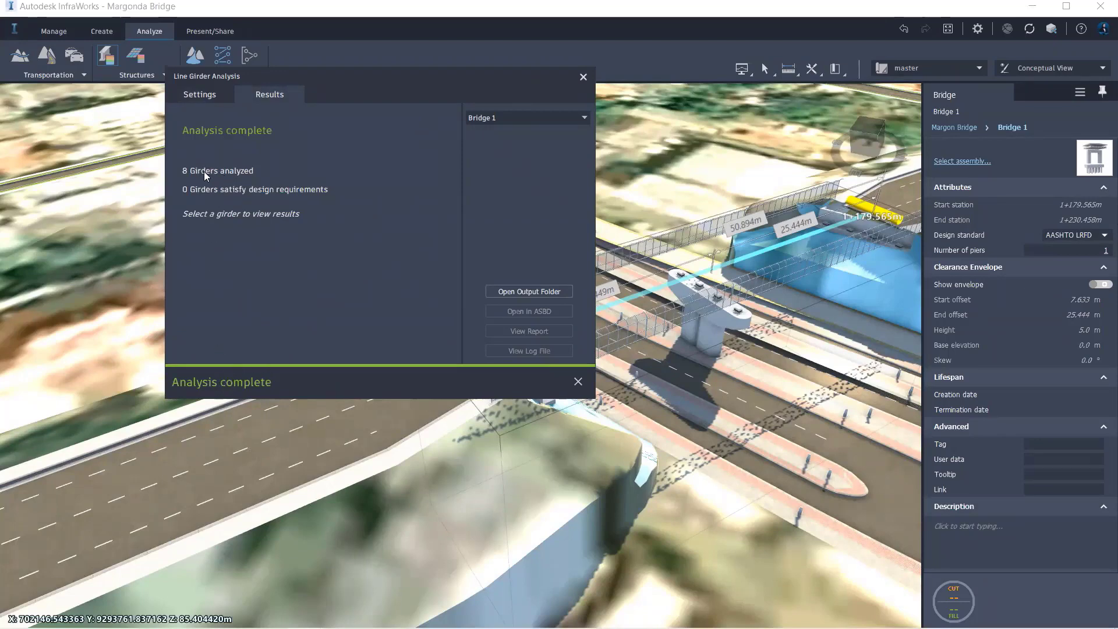
{"action": "right_click", "coordinate": [697, 286]}
{"action": "left_click", "coordinate": [696, 287]}
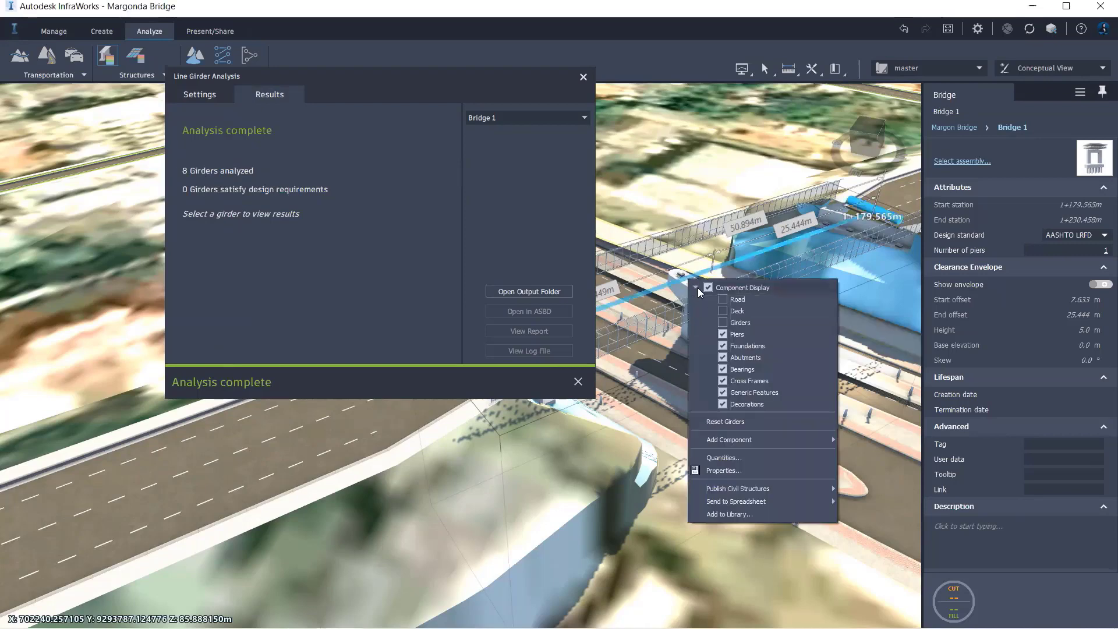
{"action": "left_click", "coordinate": [722, 310]}
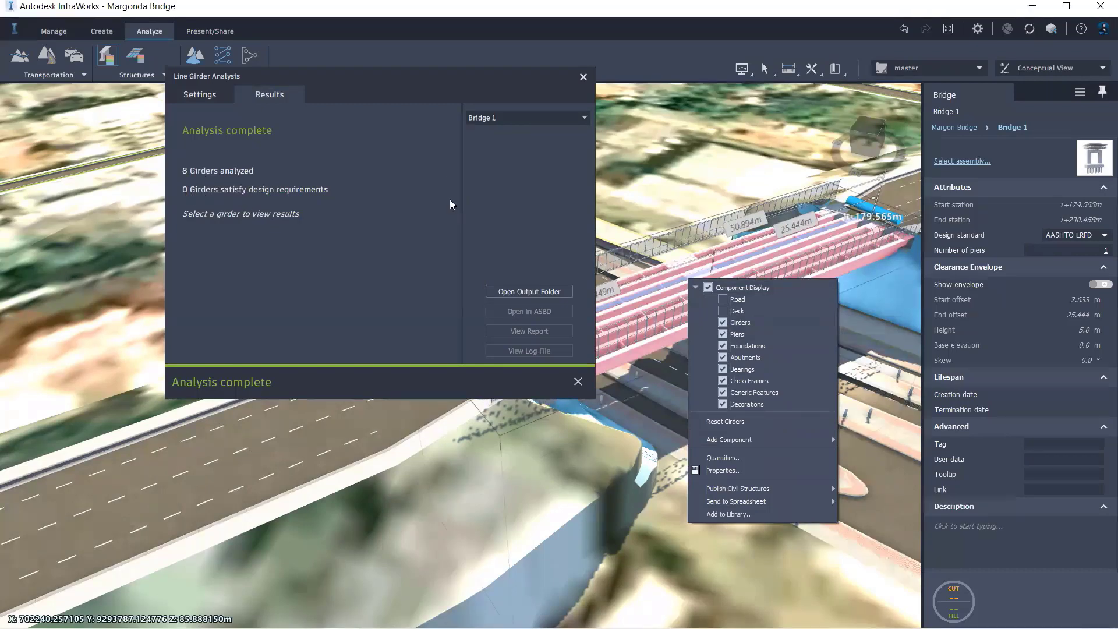
{"action": "left_click", "coordinate": [506, 197]}
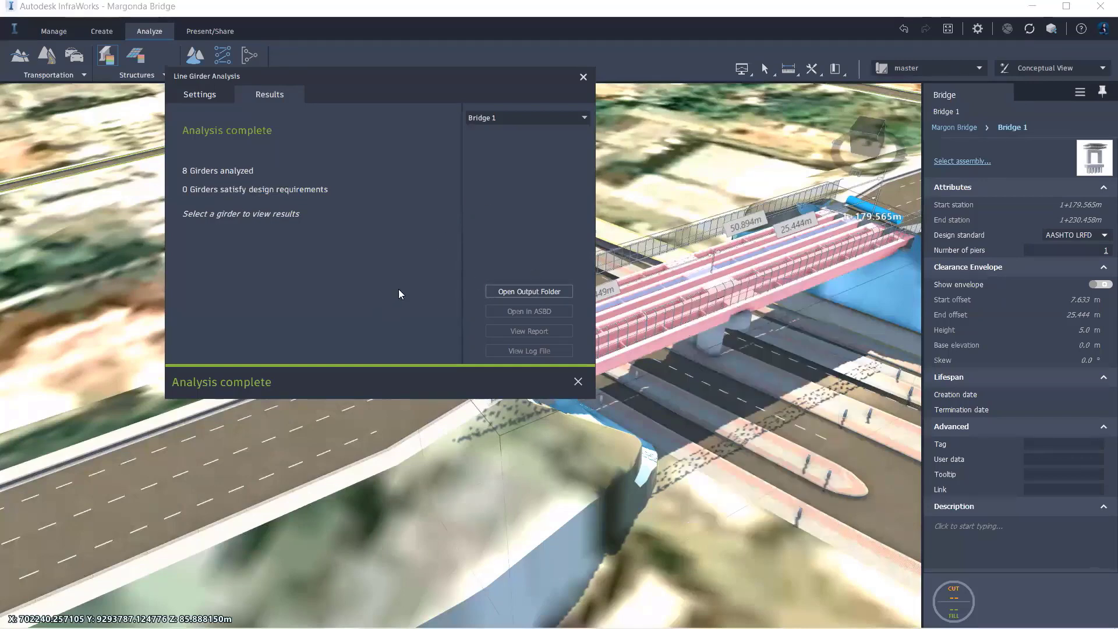
Open the girder report Bridge_1_G1S1L1 from the Report folder of the analysis output.
{"action": "left_click", "coordinate": [519, 292]}
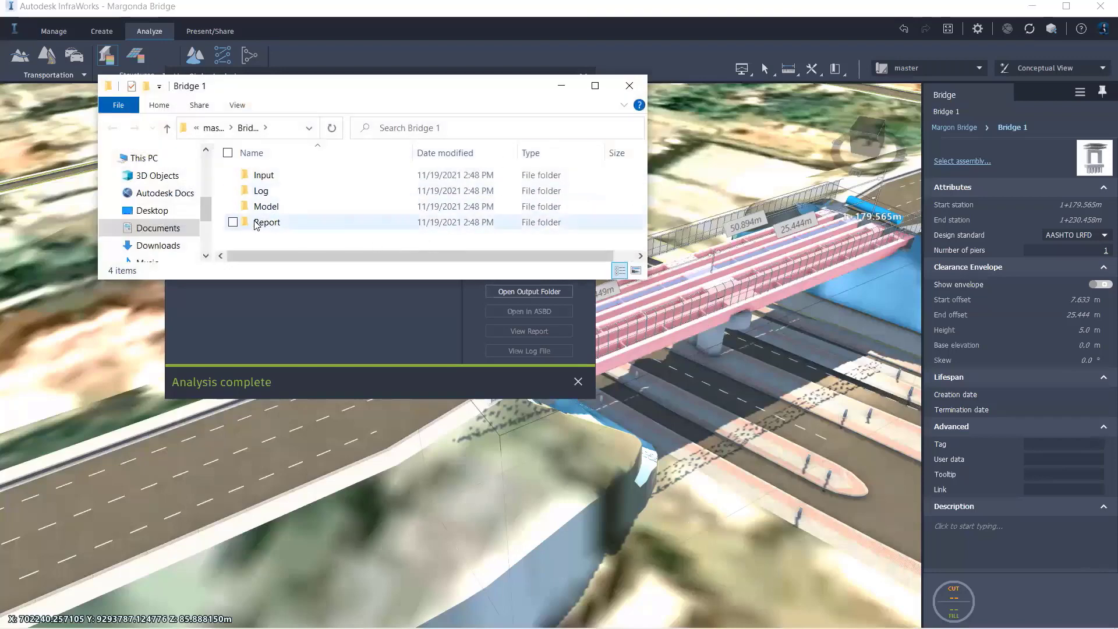
{"action": "left_click", "coordinate": [629, 86]}
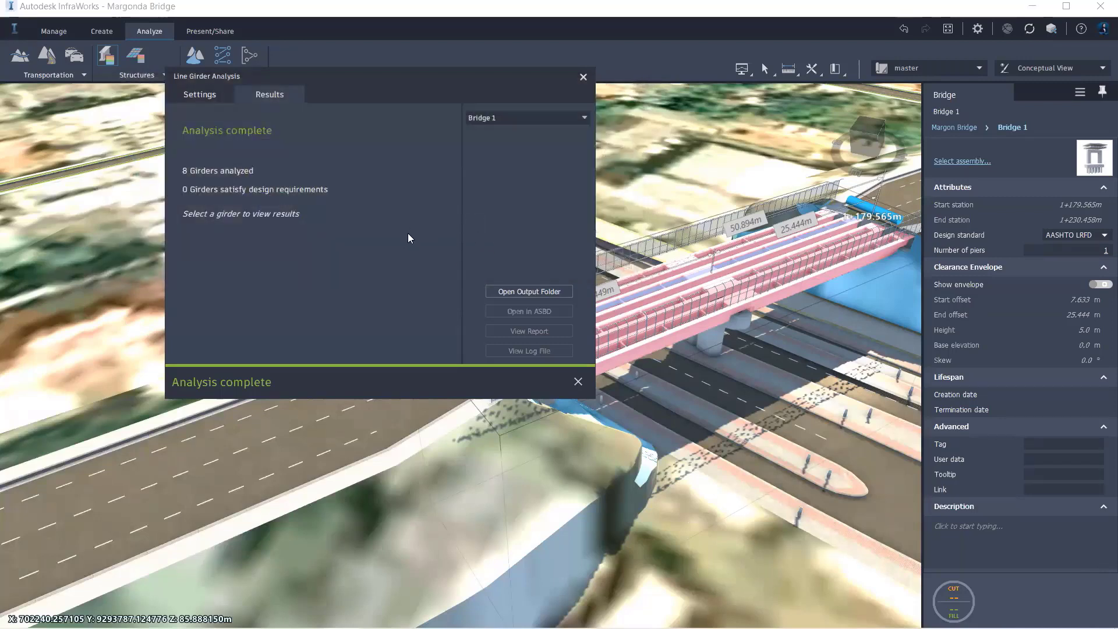
{"action": "left_click", "coordinate": [504, 292]}
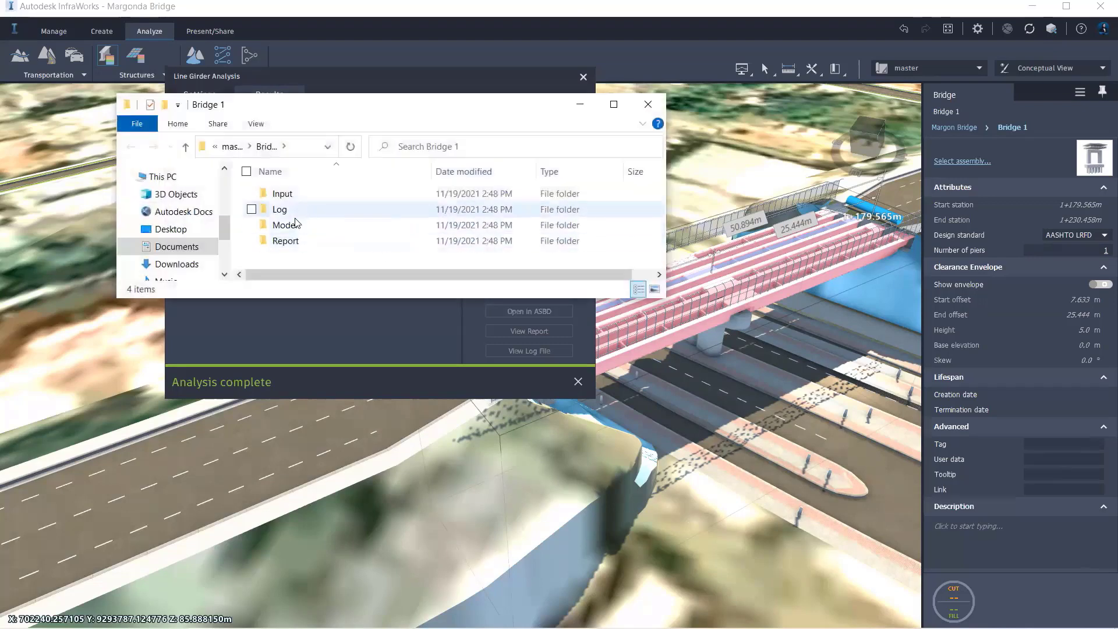
{"action": "double_click", "coordinate": [281, 241]}
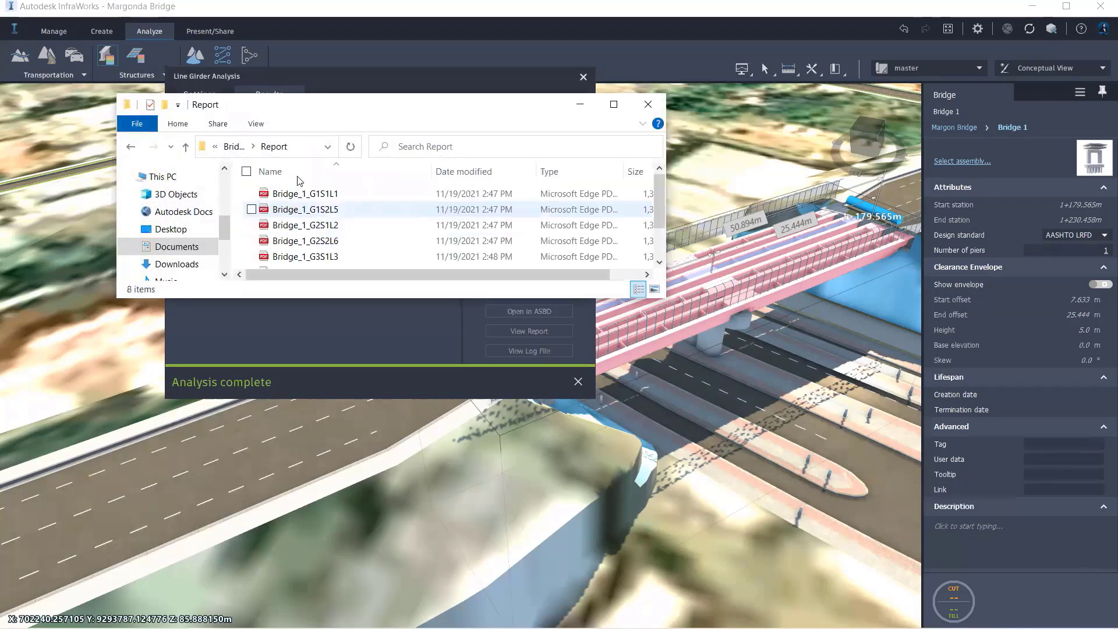
{"action": "scroll", "coordinate": [445, 212], "scroll_direction": "down", "scroll_amount": 1}
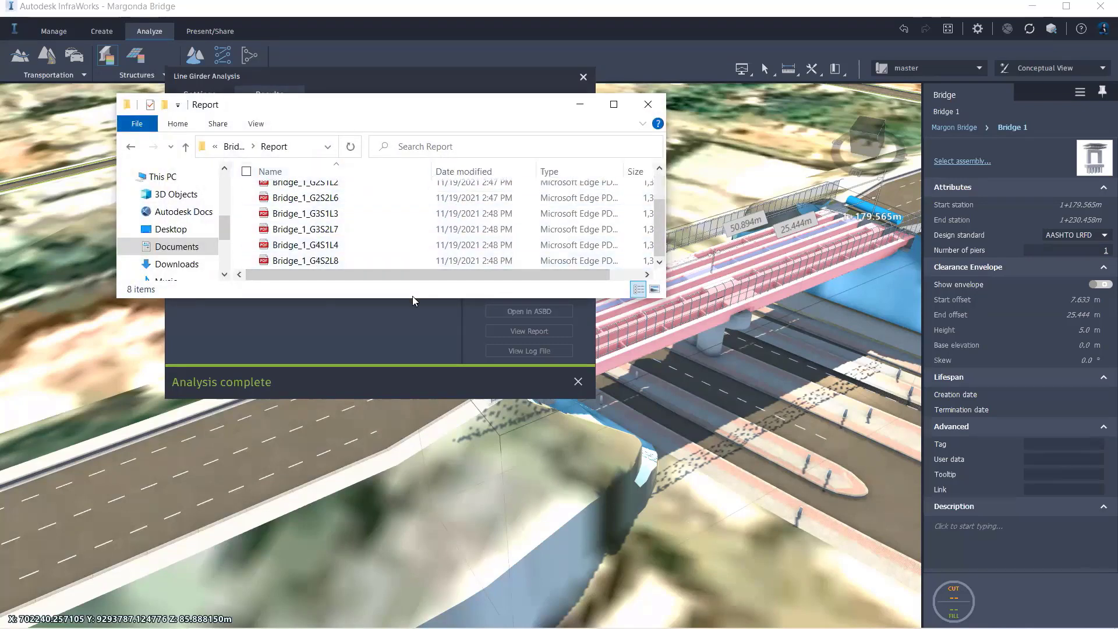
{"action": "left_click_drag", "start_coordinate": [396, 298], "coordinate": [397, 421]}
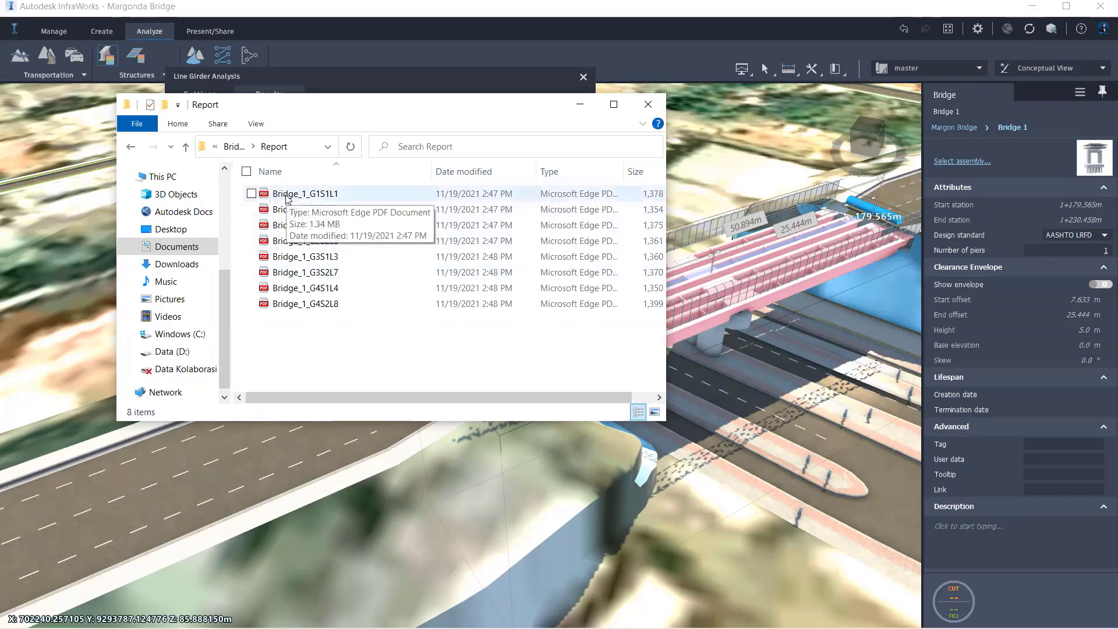
{"action": "left_click", "coordinate": [267, 194]}
{"action": "key", "text": "Return"}
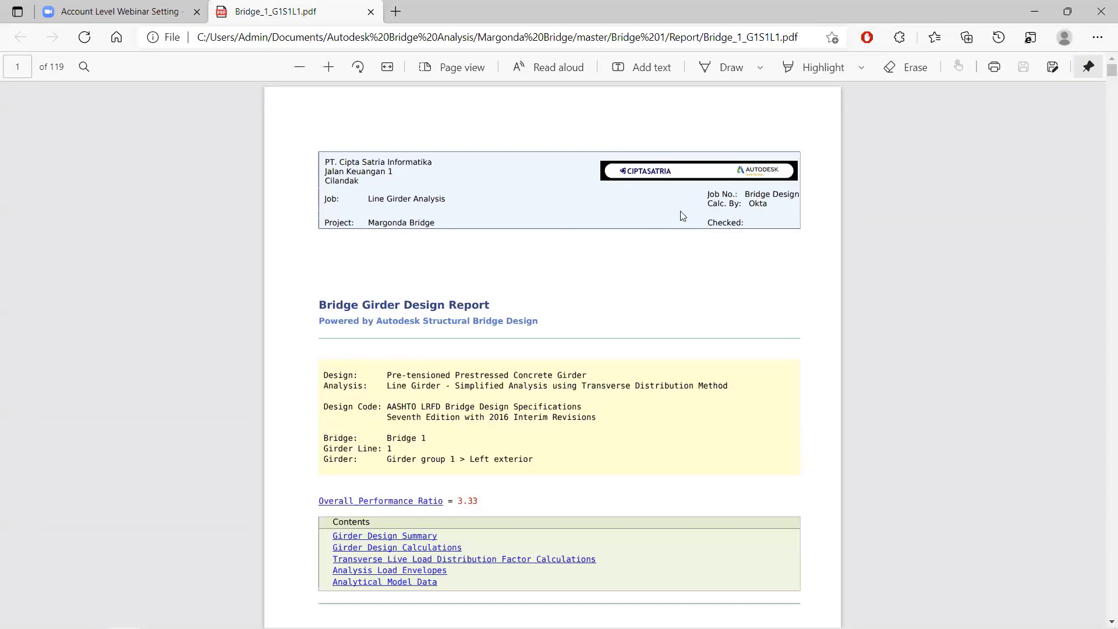
Examine the report's cover page and the Girder Design Summary with its performance ratios and girder section drawings.
{"action": "scroll", "coordinate": [585, 247], "scroll_direction": "down", "scroll_amount": 3}
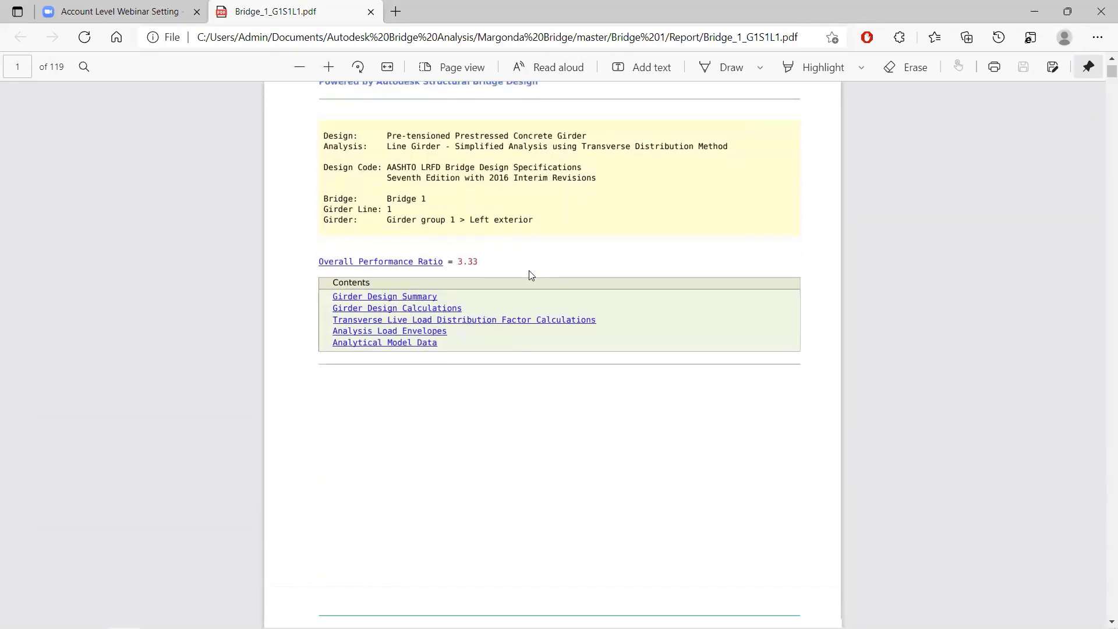
{"action": "scroll", "coordinate": [531, 276], "scroll_direction": "down", "scroll_amount": 13}
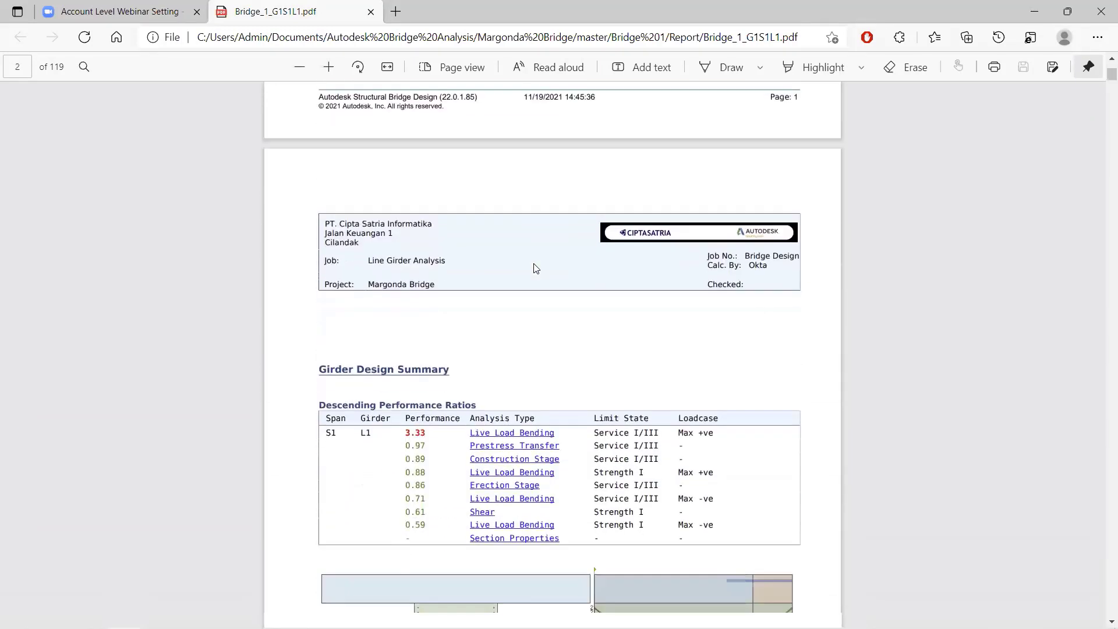
{"action": "scroll", "coordinate": [531, 274], "scroll_direction": "up", "scroll_amount": 2}
{"action": "scroll", "coordinate": [533, 274], "scroll_direction": "down", "scroll_amount": 2}
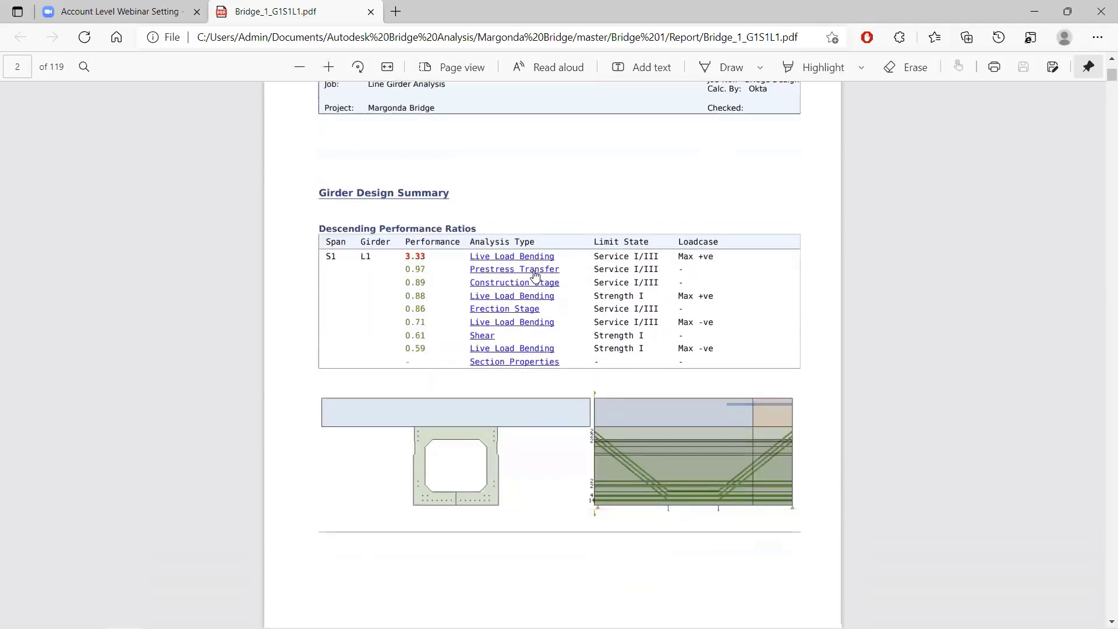
{"action": "scroll", "coordinate": [536, 275], "scroll_direction": "down", "scroll_amount": 3}
{"action": "scroll", "coordinate": [536, 275], "scroll_direction": "up", "scroll_amount": 3}
{"action": "scroll", "coordinate": [536, 276], "scroll_direction": "down", "scroll_amount": 3}
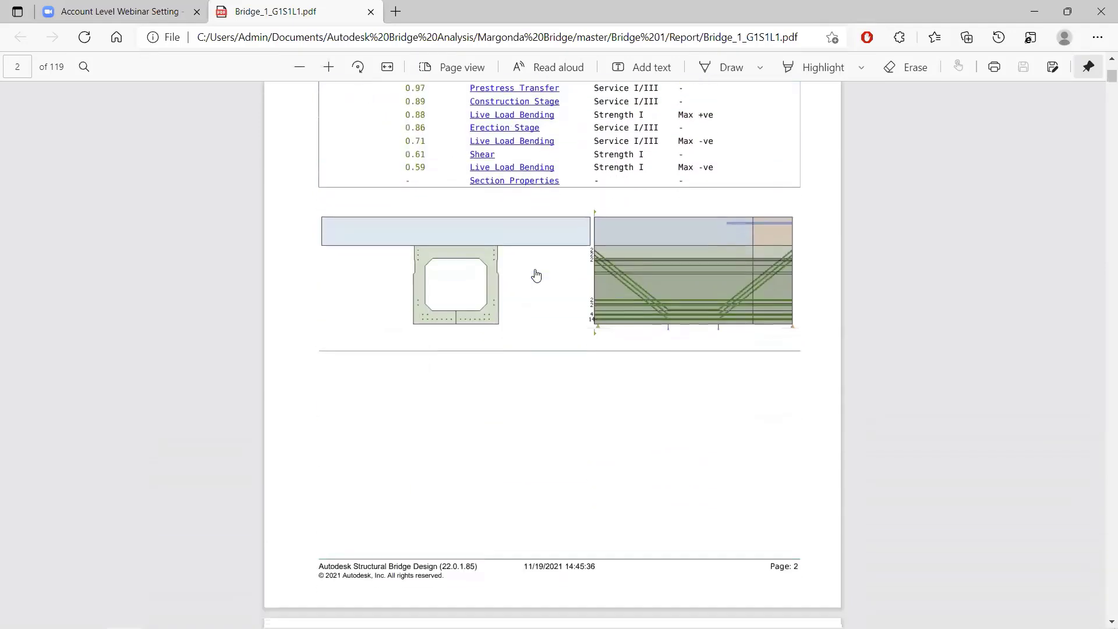
Read through the Live Load Bending calculations, including the stress plot and the shrinkage, creep and relaxation losses, up to page 16.
{"action": "scroll", "coordinate": [536, 276], "scroll_direction": "down", "scroll_amount": 11}
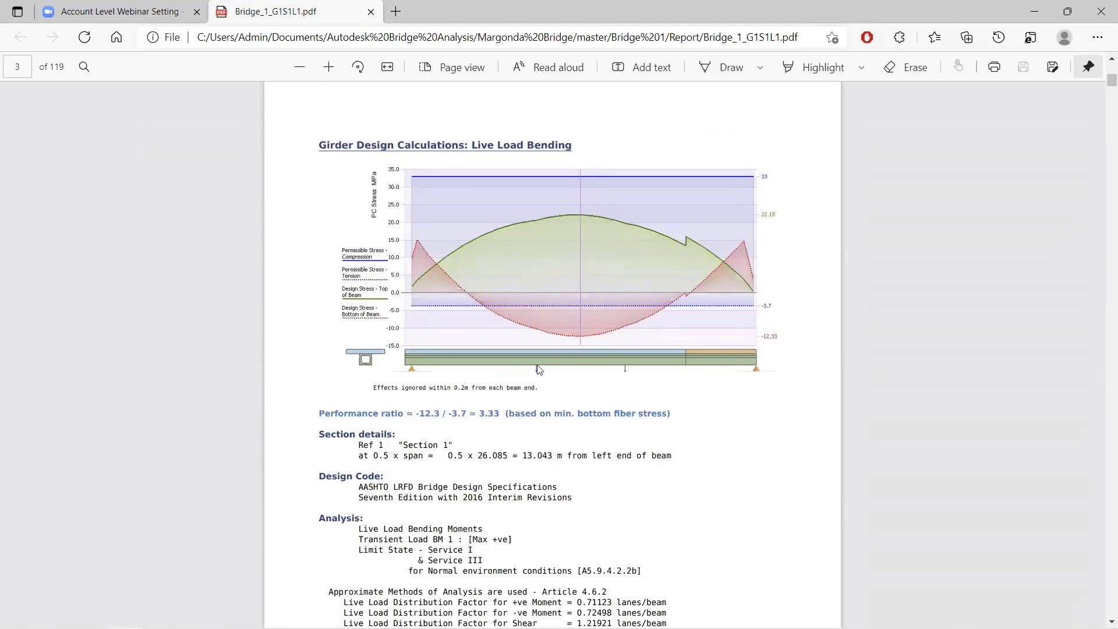
{"action": "scroll", "coordinate": [537, 368], "scroll_direction": "down", "scroll_amount": 10}
{"action": "scroll", "coordinate": [539, 365], "scroll_direction": "down", "scroll_amount": 10}
{"action": "scroll", "coordinate": [510, 361], "scroll_direction": "down", "scroll_amount": 8}
{"action": "scroll", "coordinate": [507, 361], "scroll_direction": "up", "scroll_amount": 7}
{"action": "scroll", "coordinate": [507, 361], "scroll_direction": "down", "scroll_amount": 15}
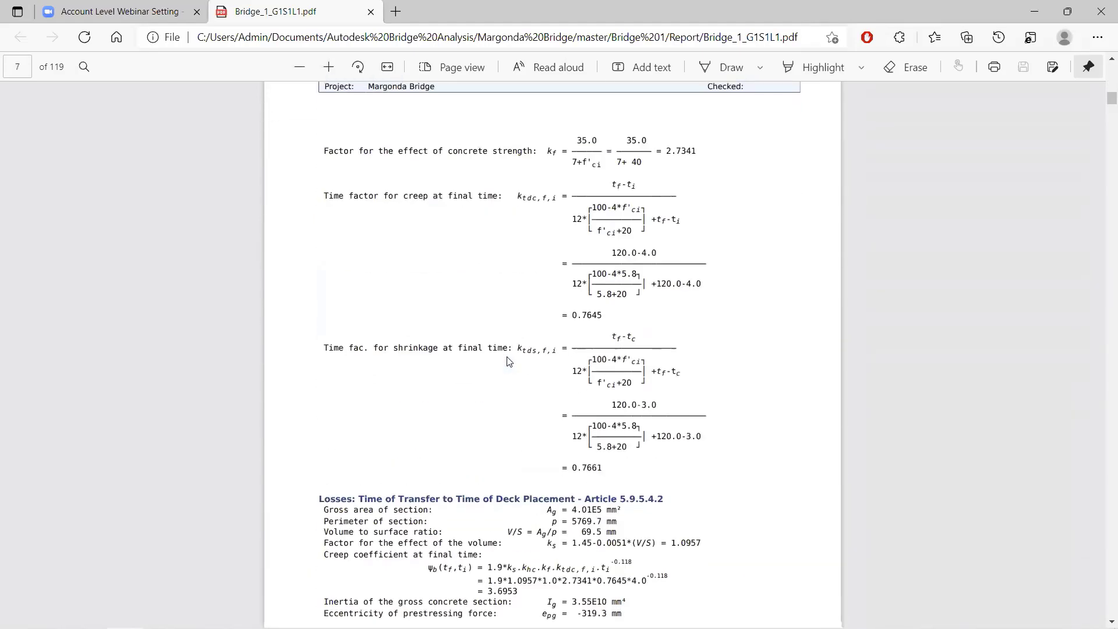
{"action": "scroll", "coordinate": [486, 386], "scroll_direction": "down", "scroll_amount": 15}
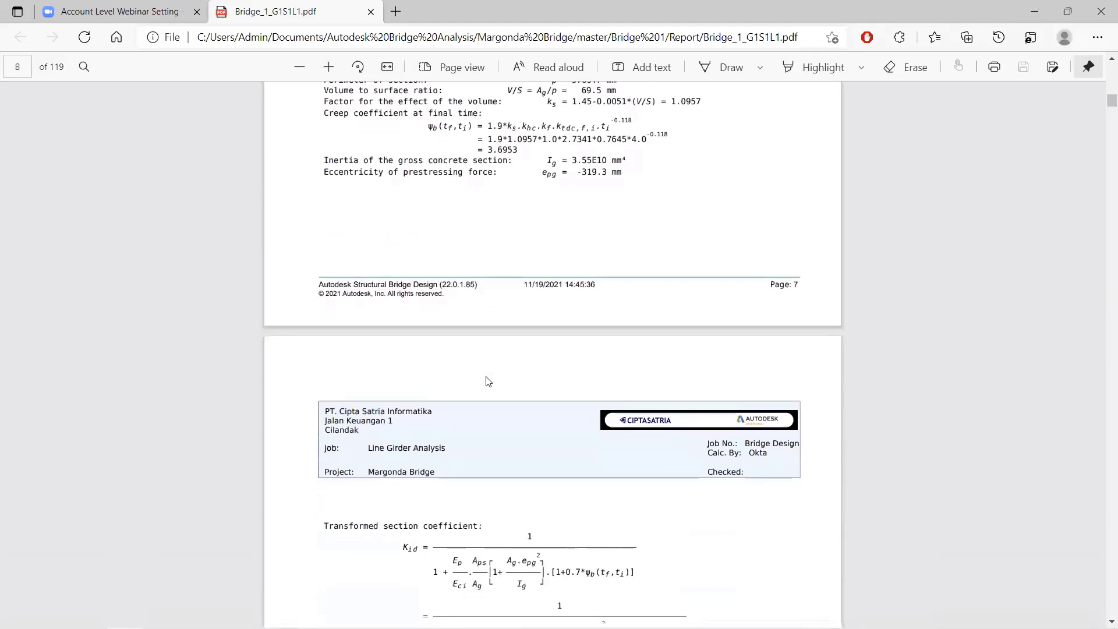
{"action": "scroll", "coordinate": [489, 376], "scroll_direction": "down", "scroll_amount": 15}
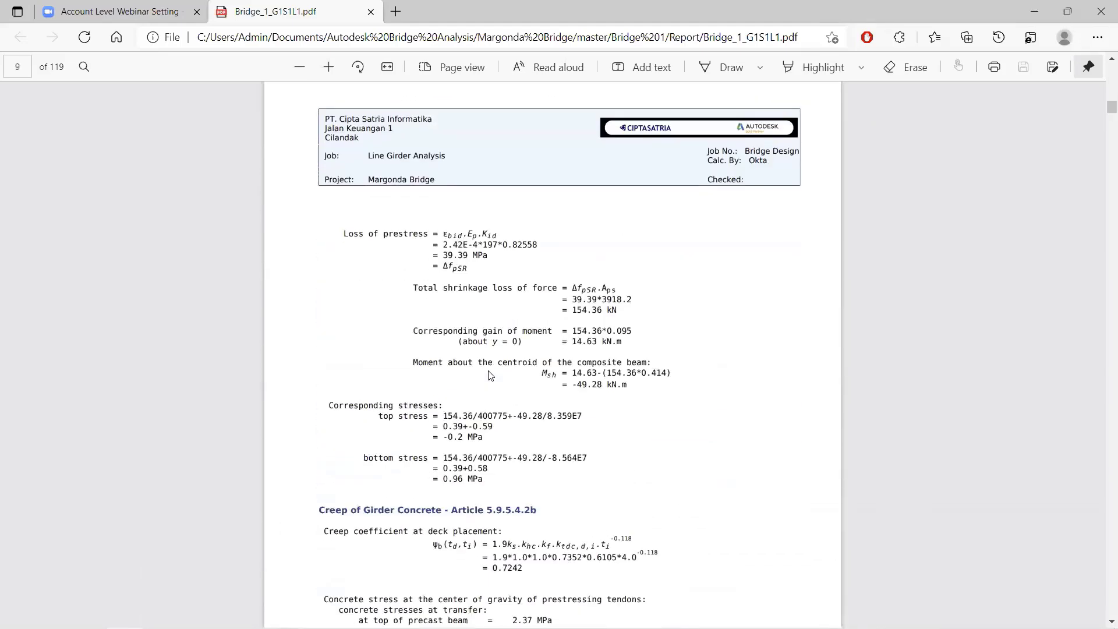
{"action": "scroll", "coordinate": [489, 376], "scroll_direction": "down", "scroll_amount": 20}
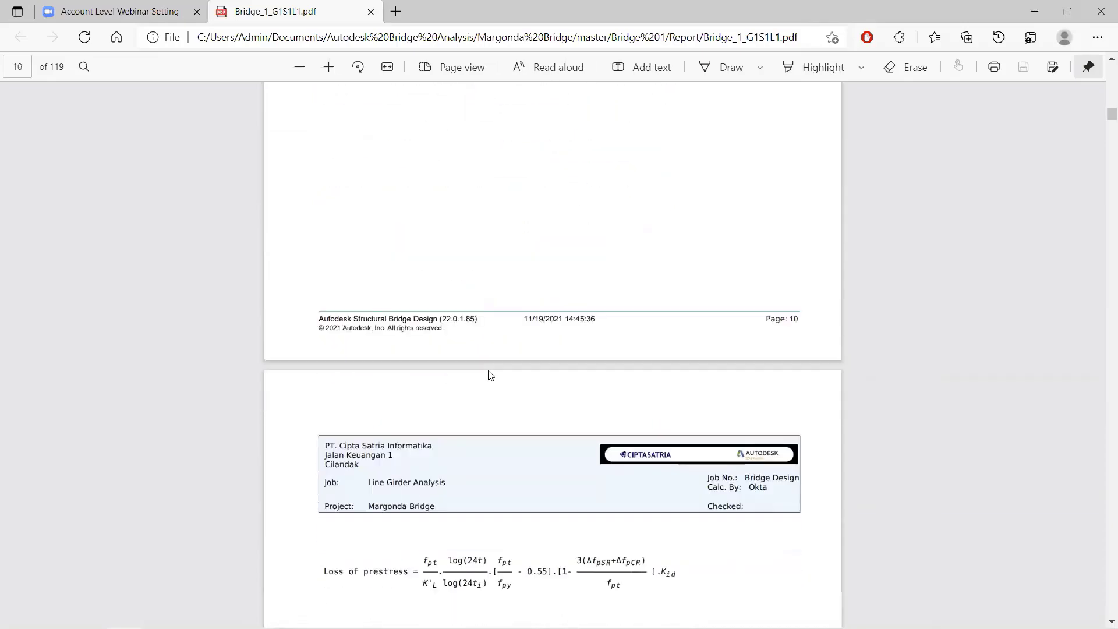
{"action": "scroll", "coordinate": [489, 376], "scroll_direction": "down", "scroll_amount": 20}
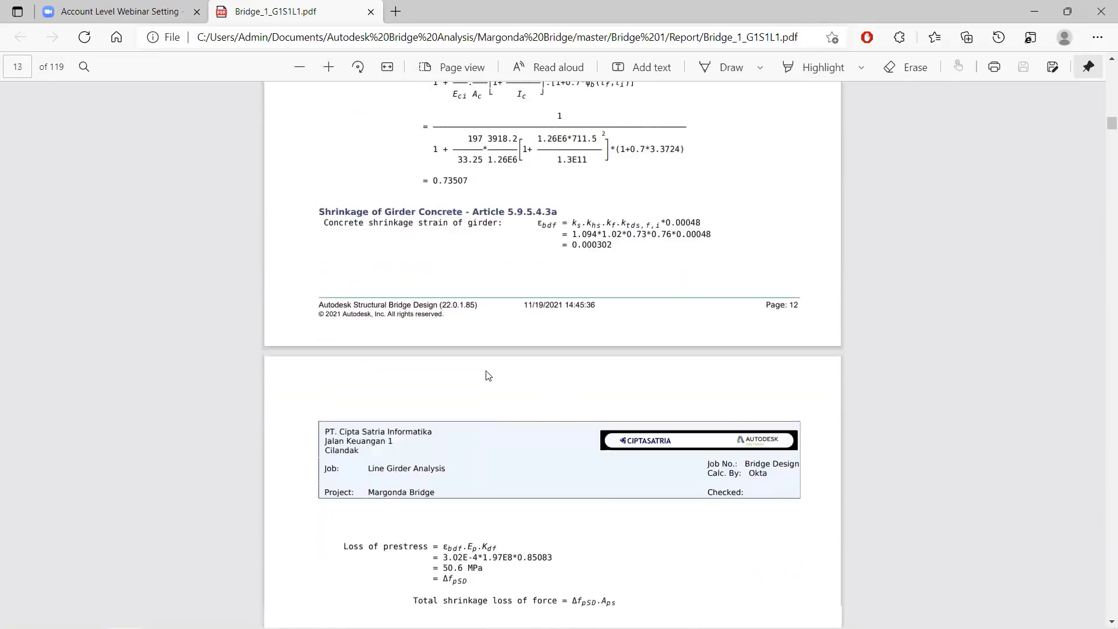
{"action": "scroll", "coordinate": [487, 373], "scroll_direction": "down", "scroll_amount": 15}
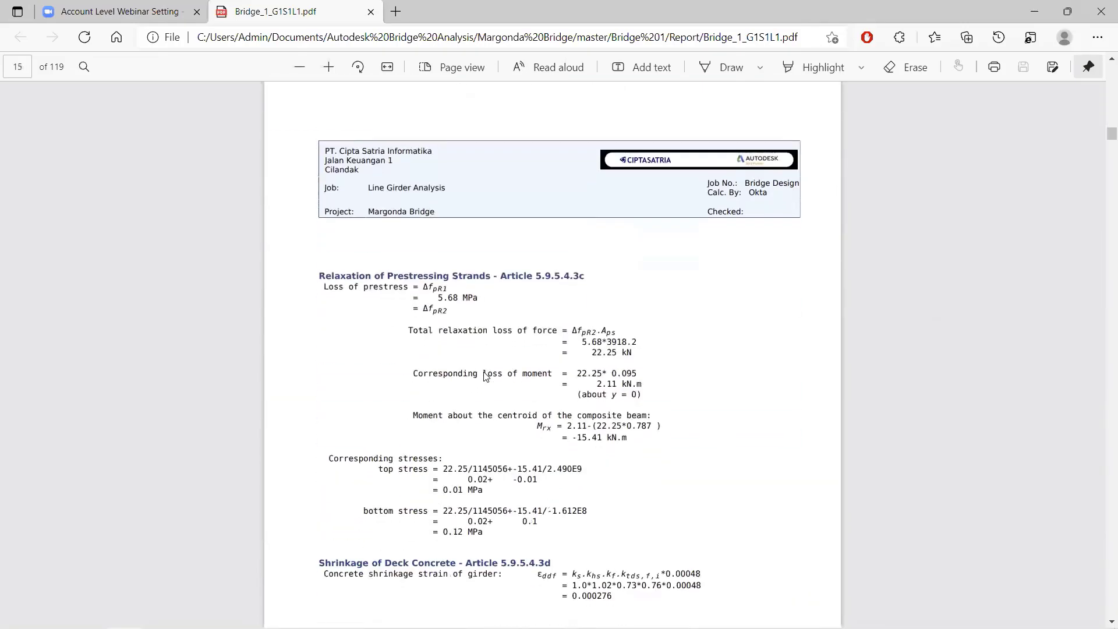
{"action": "scroll", "coordinate": [484, 376], "scroll_direction": "down", "scroll_amount": 20}
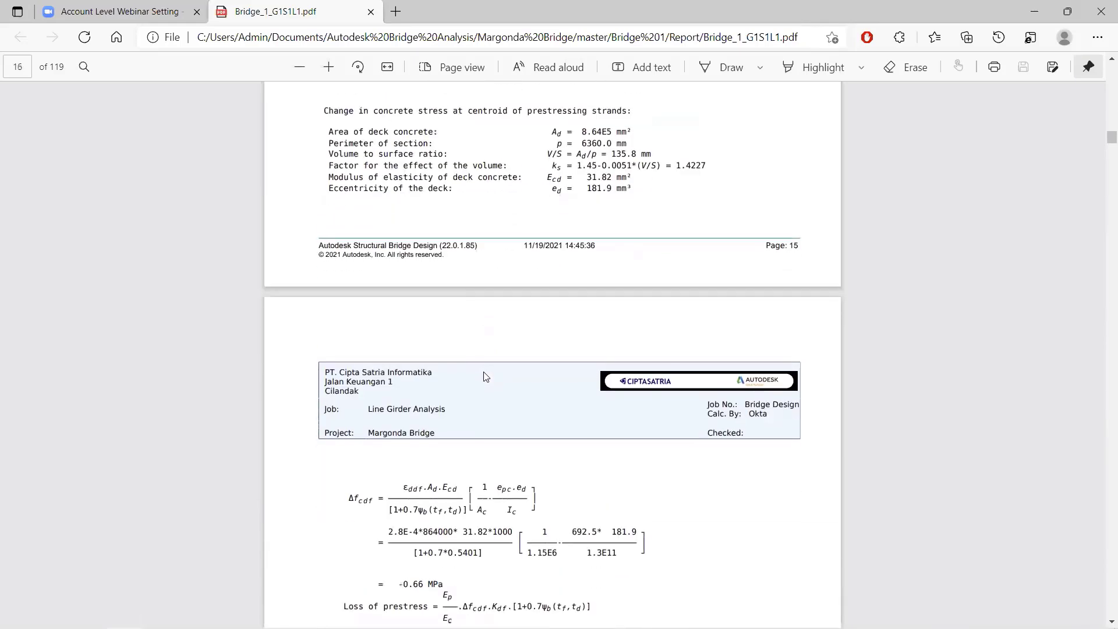
{"action": "scroll", "coordinate": [476, 376], "scroll_direction": "up", "scroll_amount": 15}
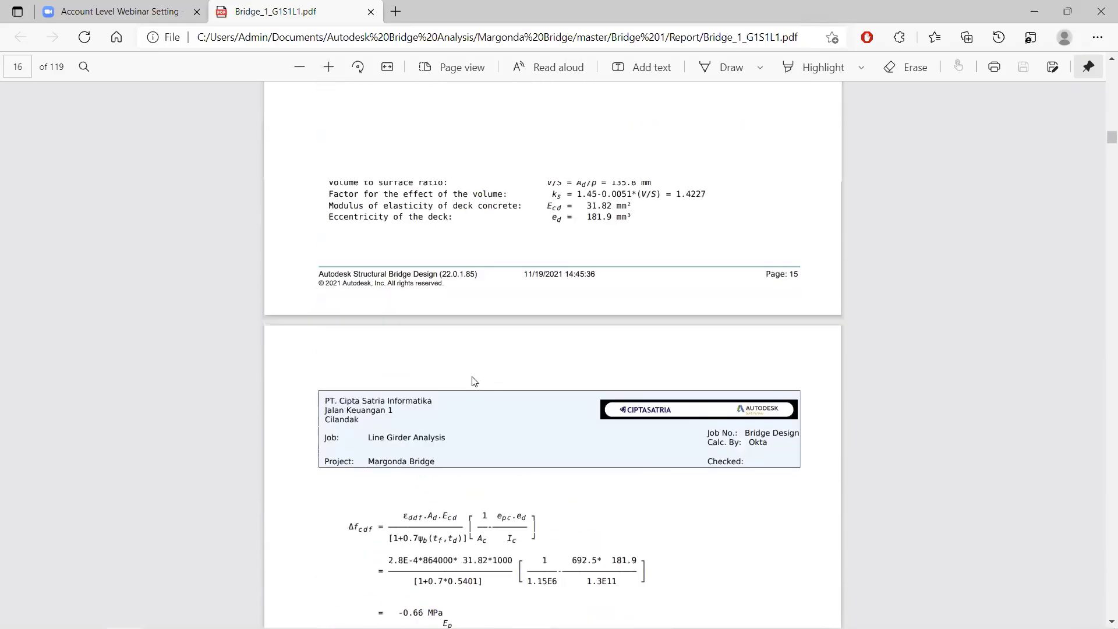
Return to InfraWorks, dismiss the analysis results, close the Line Girder Analysis and deselect Bridge 1.
{"action": "left_click", "coordinate": [341, 623]}
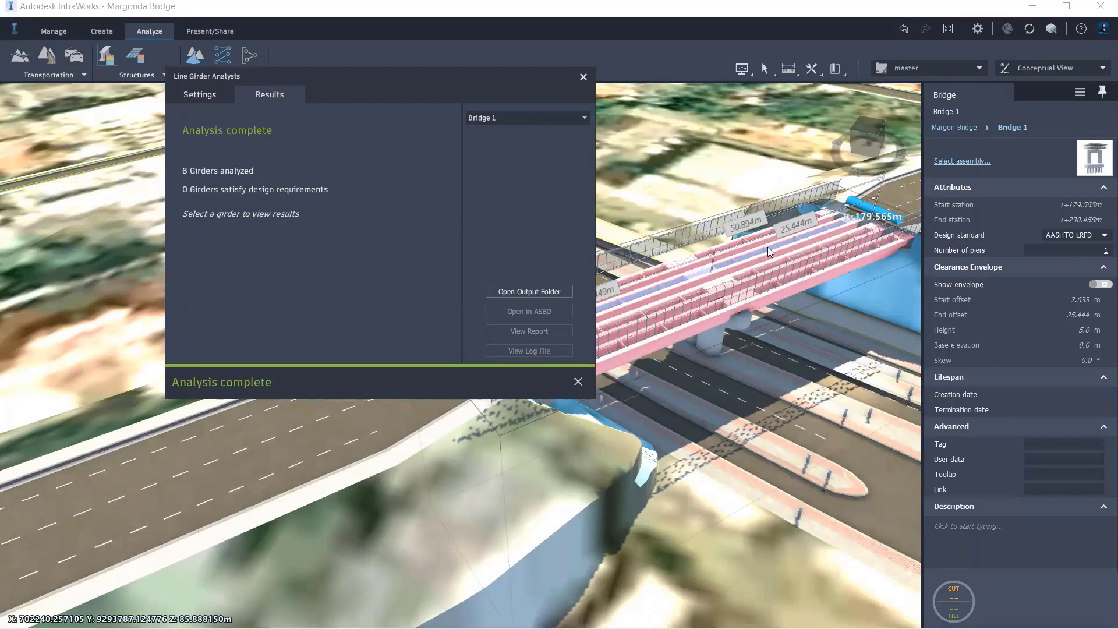
{"action": "left_click", "coordinate": [577, 382]}
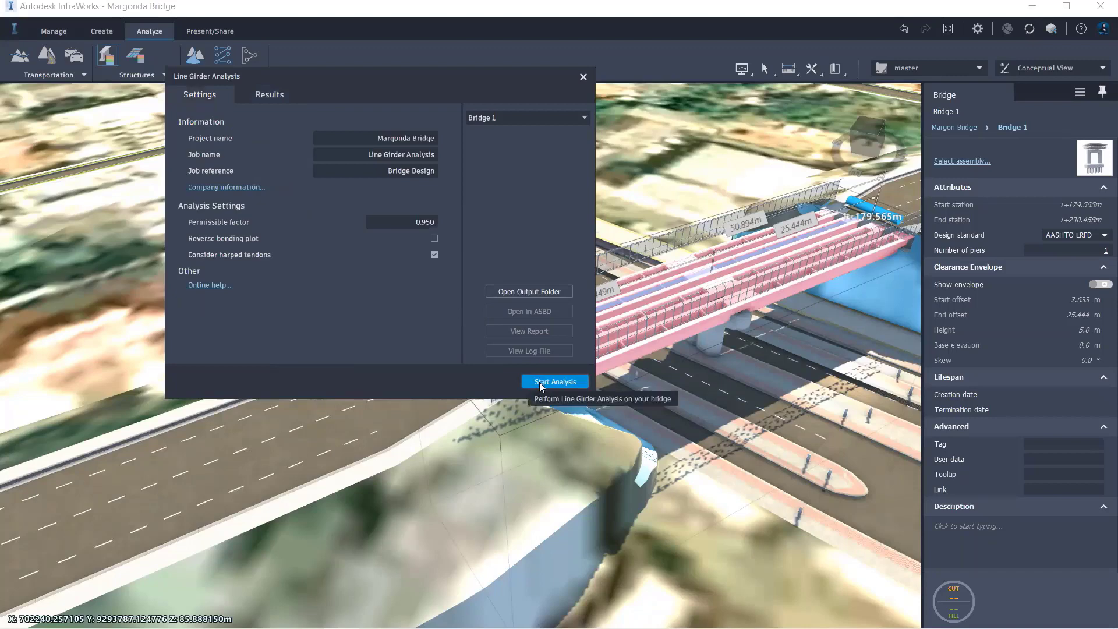
{"action": "left_click", "coordinate": [583, 77]}
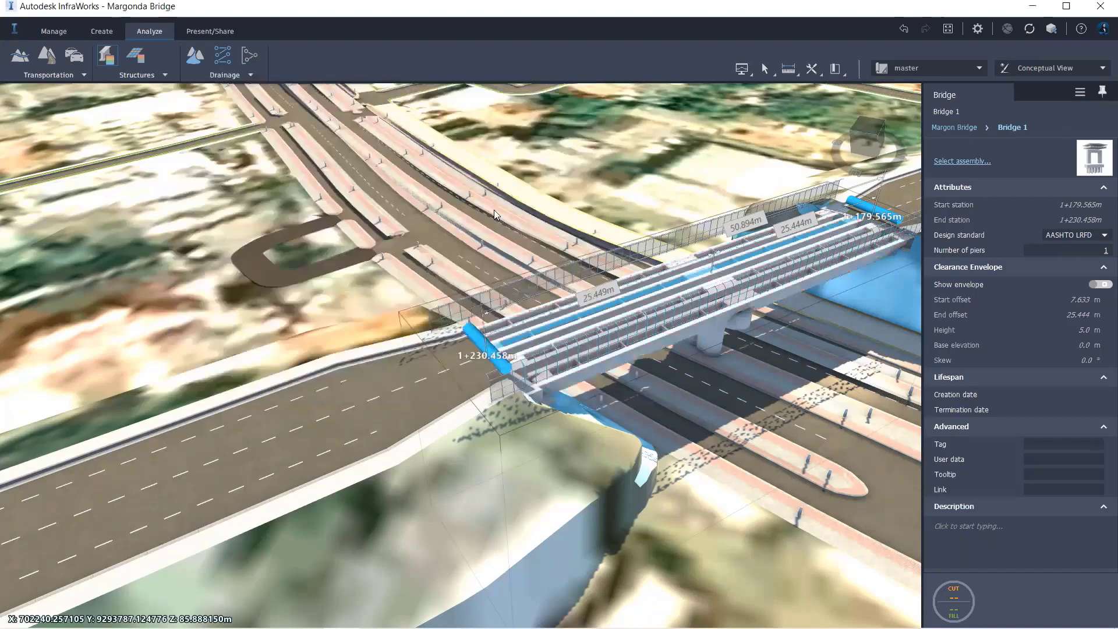
{"action": "key", "text": "Escape"}
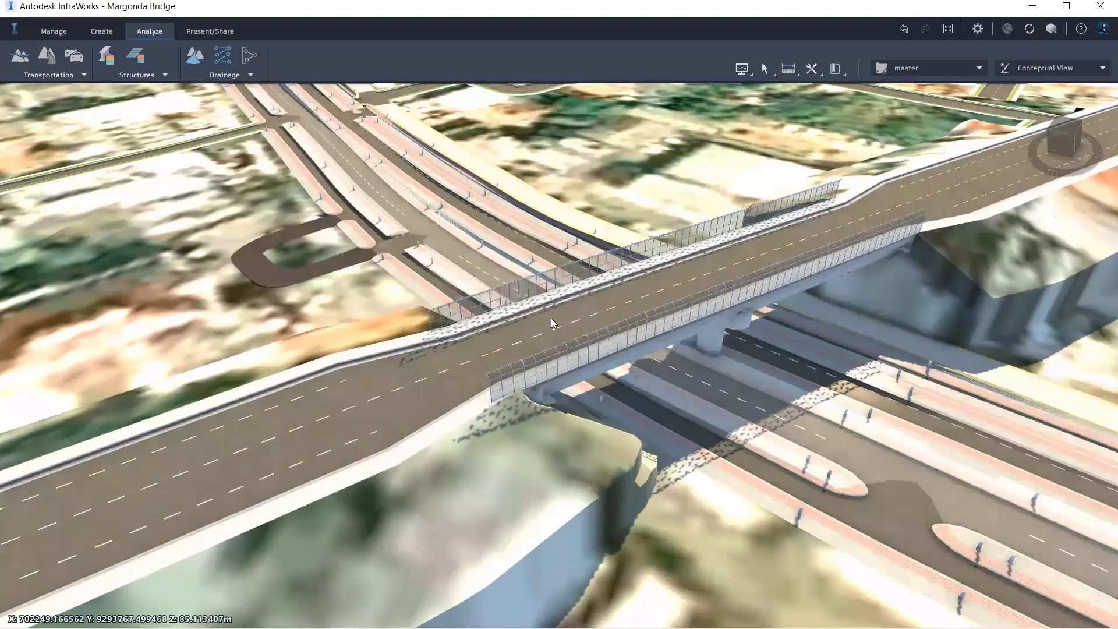
Switch to Civil 3D and bring up the Margonda Bridge drawing around the road alignment.
{"action": "middle_click_drag", "start_coordinate": [627, 298], "coordinate": [644, 336]}
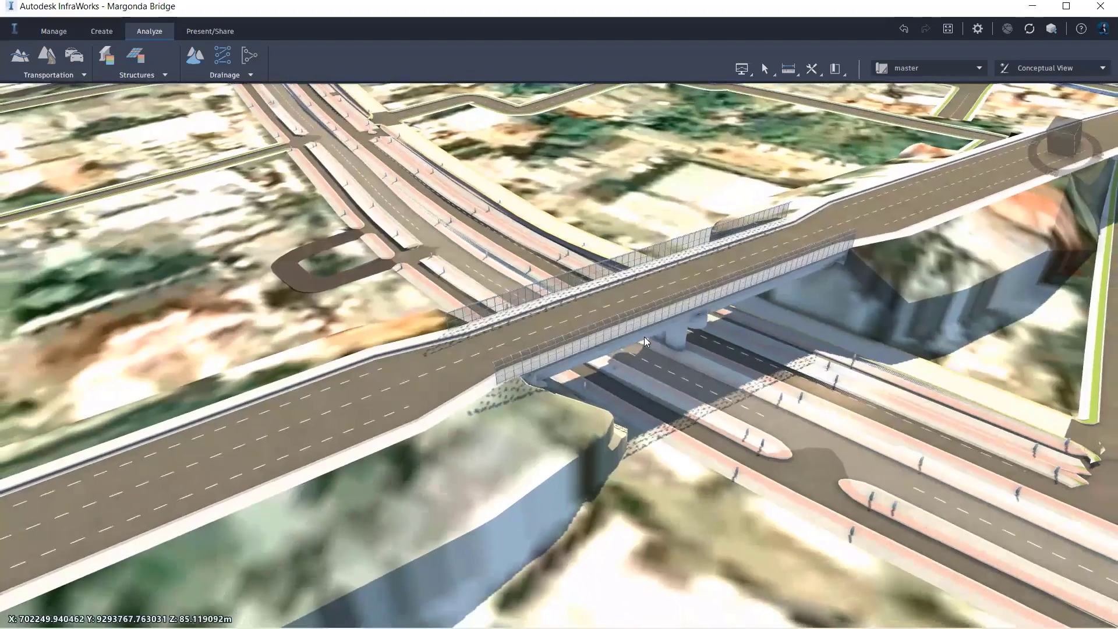
{"action": "middle_click_drag", "start_coordinate": [687, 308], "coordinate": [661, 324]}
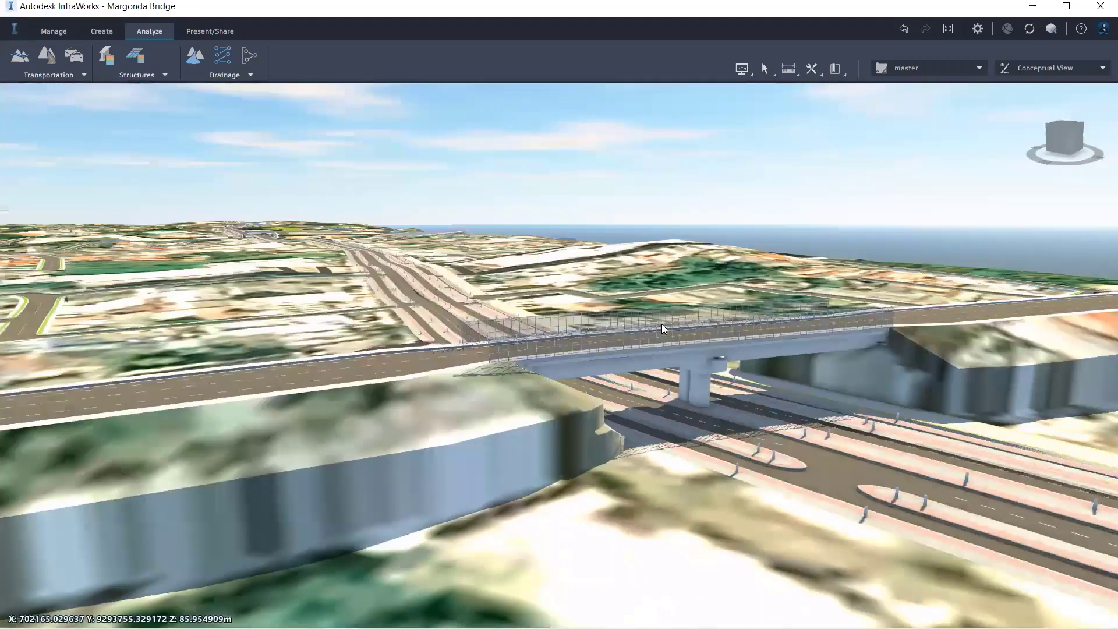
{"action": "scroll", "coordinate": [662, 324], "scroll_direction": "up", "scroll_amount": 5}
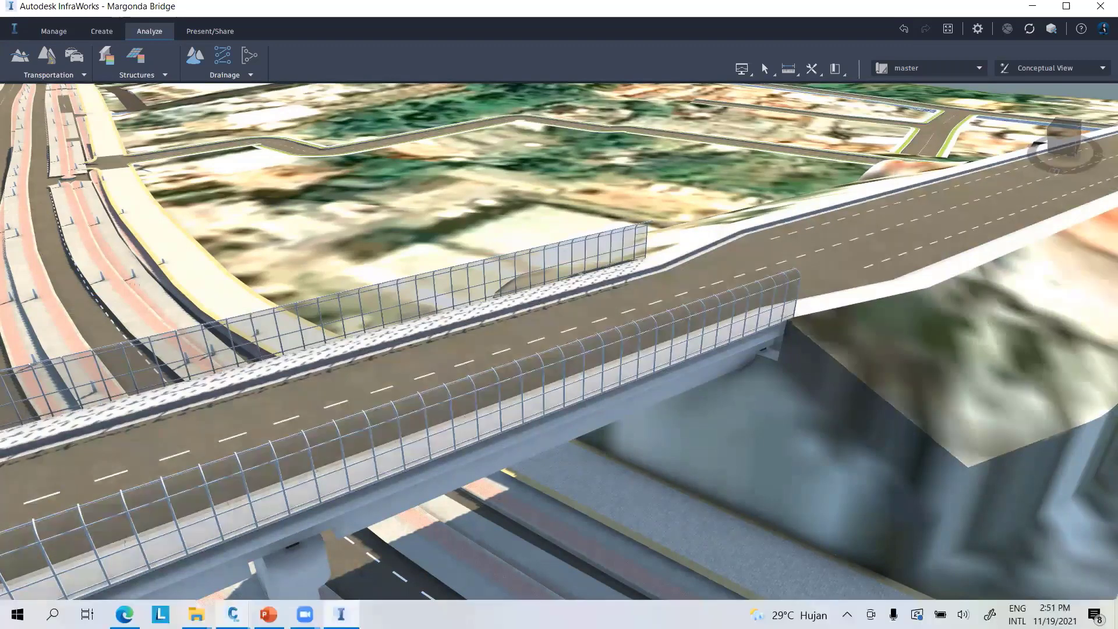
{"action": "left_click", "coordinate": [233, 615]}
{"action": "left_click", "coordinate": [312, 552]}
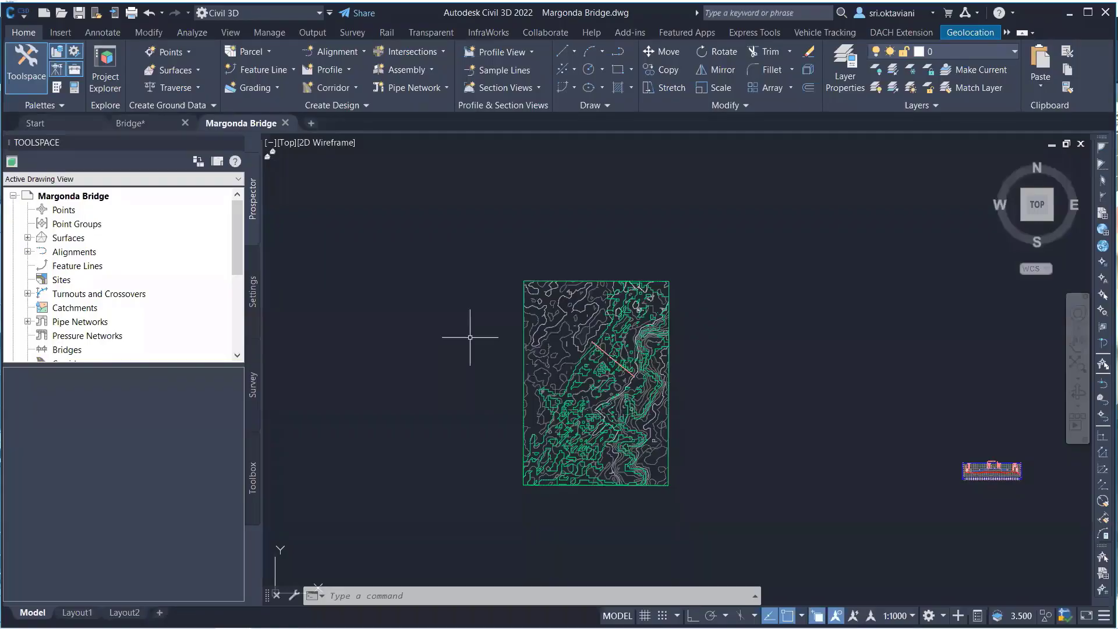
{"action": "scroll", "coordinate": [470, 336], "scroll_direction": "down", "scroll_amount": 2}
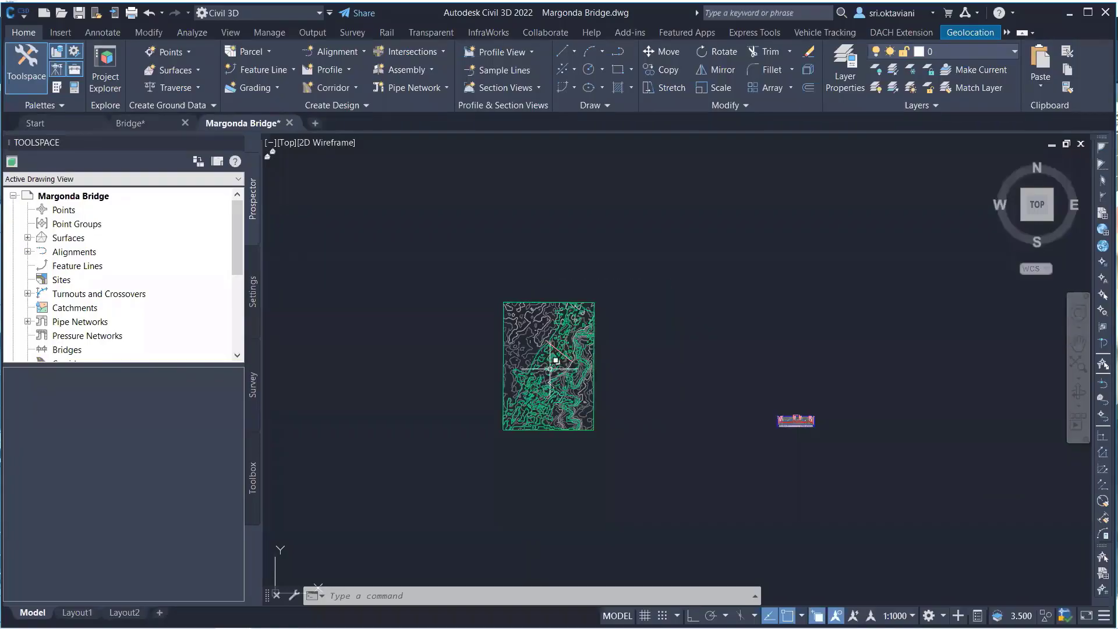
{"action": "scroll", "coordinate": [550, 368], "scroll_direction": "up", "scroll_amount": 8}
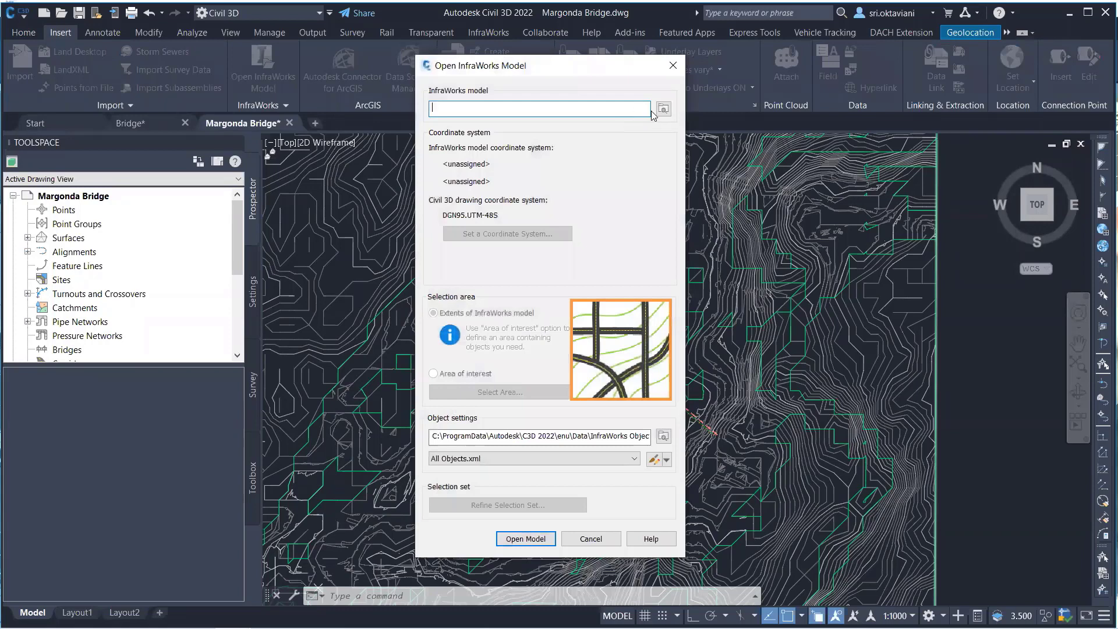
{"action": "left_click", "coordinate": [663, 109]}
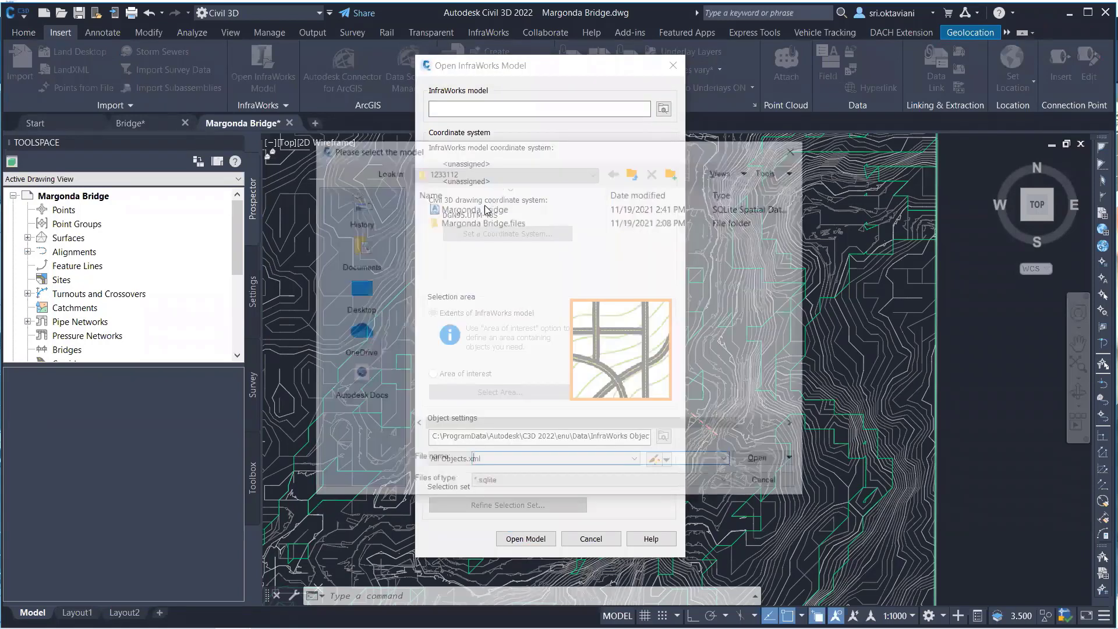
{"action": "left_click", "coordinate": [485, 209]}
{"action": "left_click", "coordinate": [763, 461]}
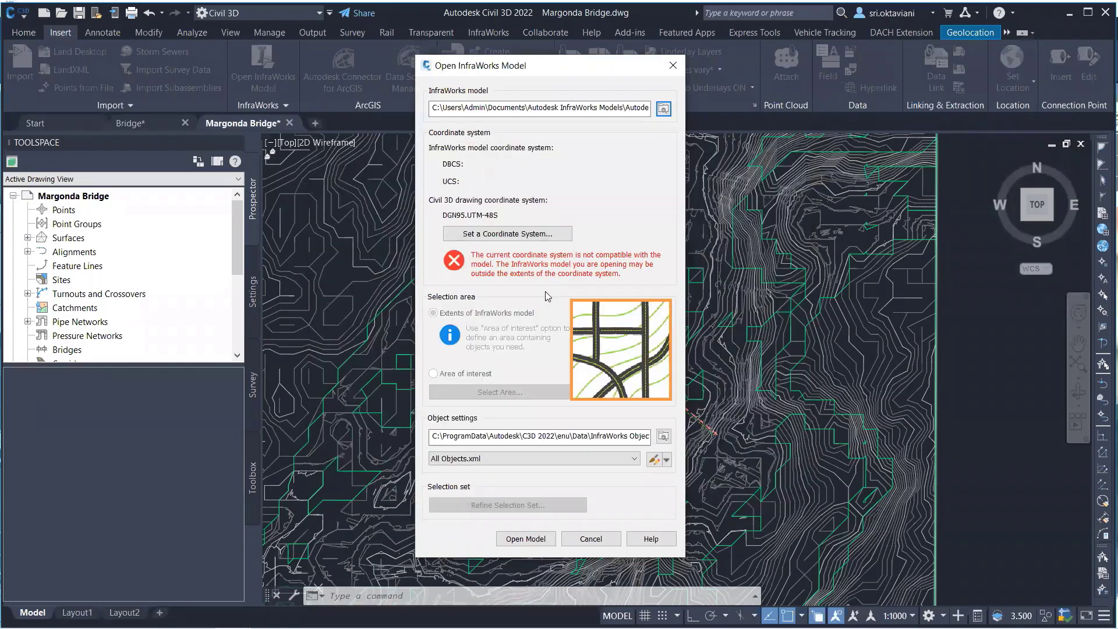
{"action": "left_click", "coordinate": [518, 233]}
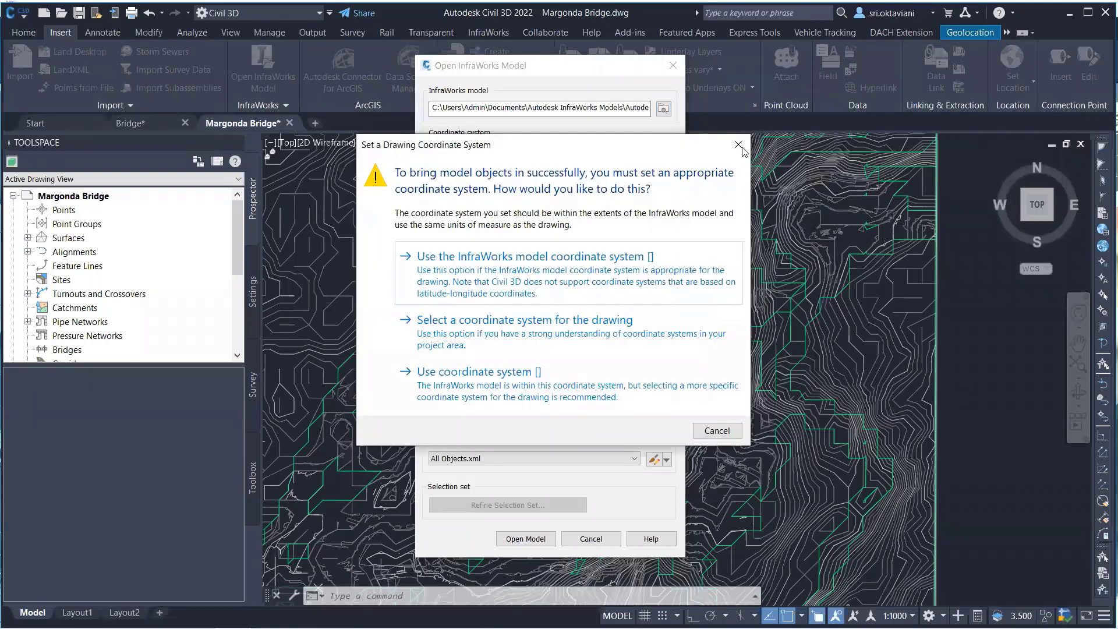
{"action": "key", "text": "Escape"}
{"action": "left_click", "coordinate": [674, 65]}
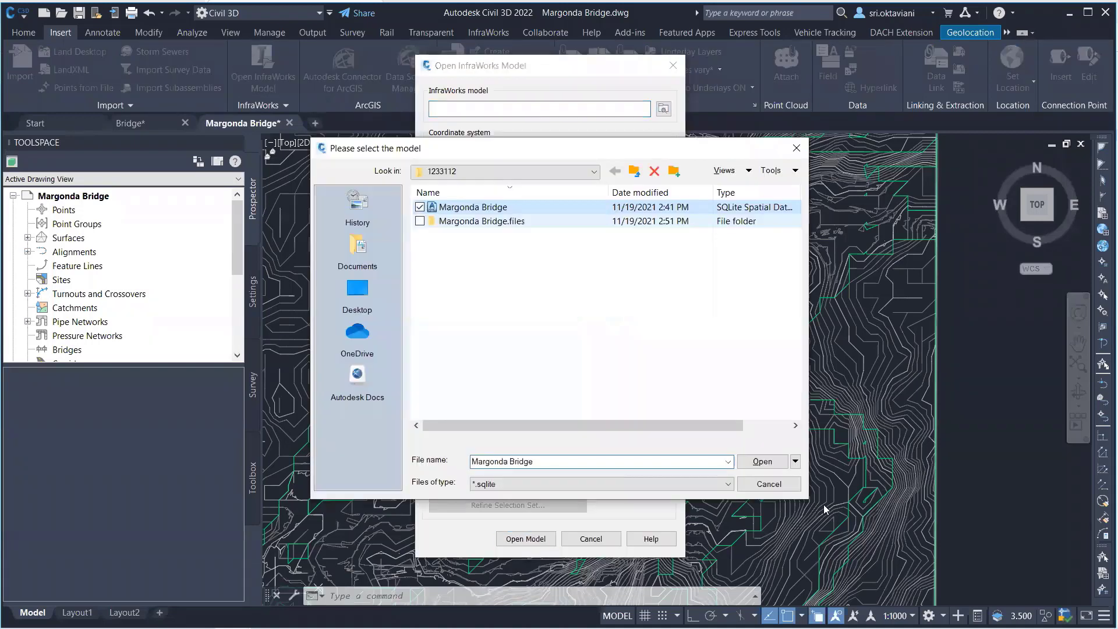
Choose the Margonda Bridge InfraWorks model, review the object categories offered for its selection set, and cancel without opening the model.
{"action": "left_click", "coordinate": [763, 462]}
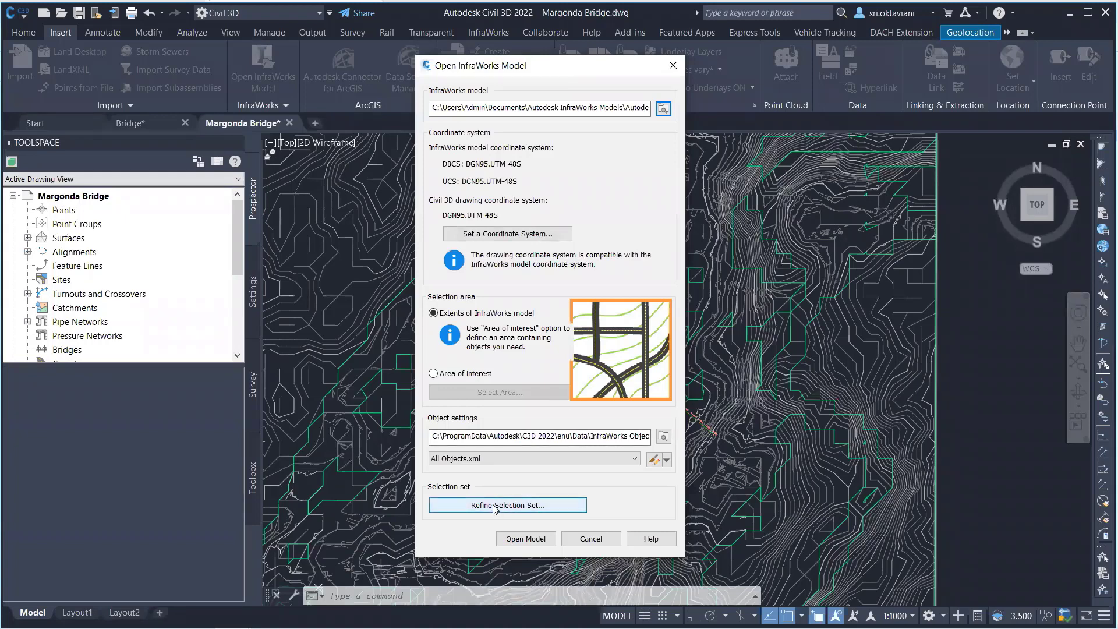
{"action": "left_click", "coordinate": [495, 507]}
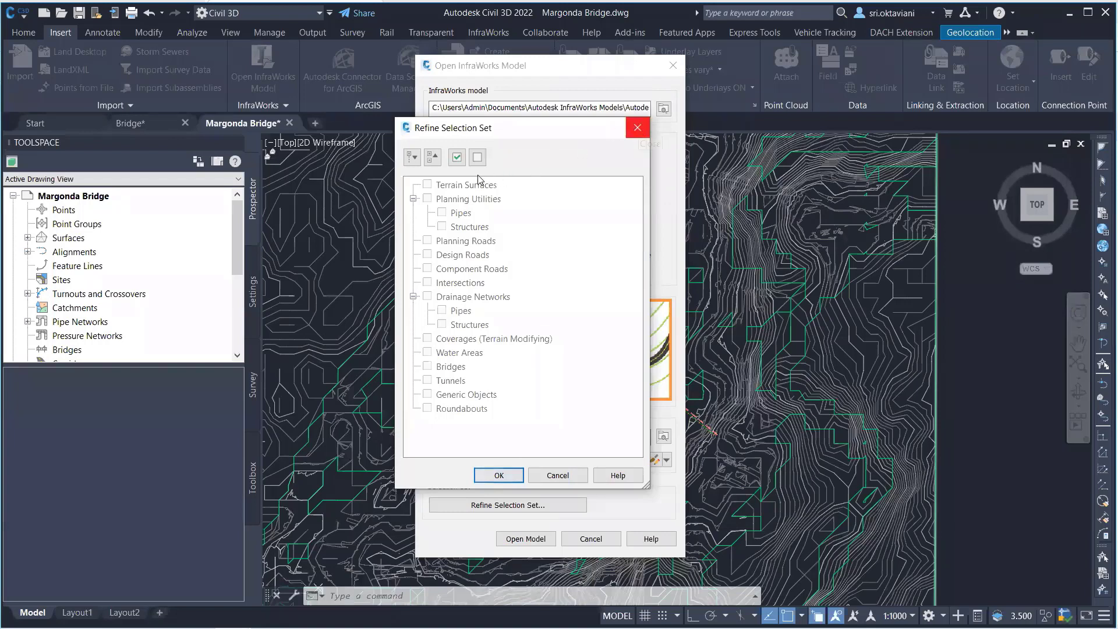
{"action": "left_click", "coordinate": [638, 128]}
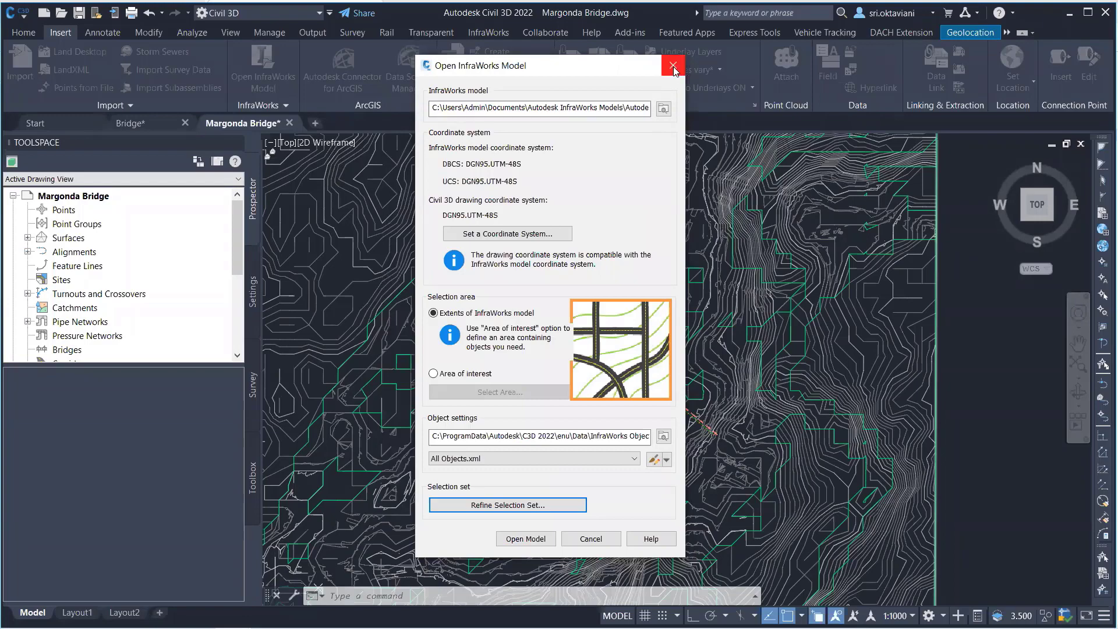
{"action": "key", "text": "Escape"}
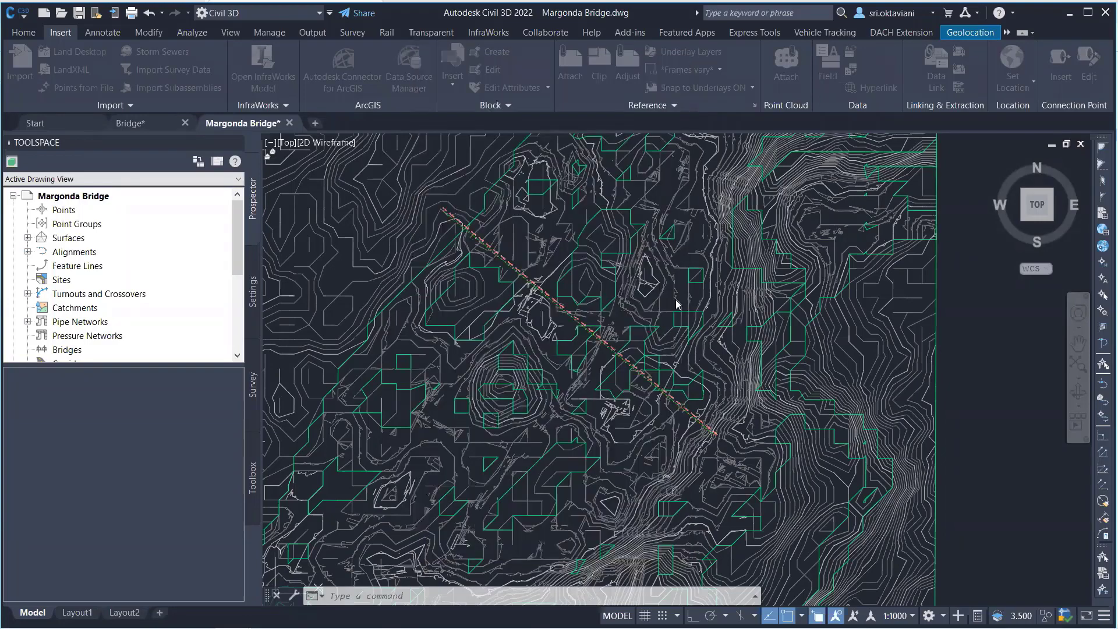
Open the Bridge Design drawing from the recent files.
{"action": "scroll", "coordinate": [624, 261], "scroll_direction": "down", "scroll_amount": 2}
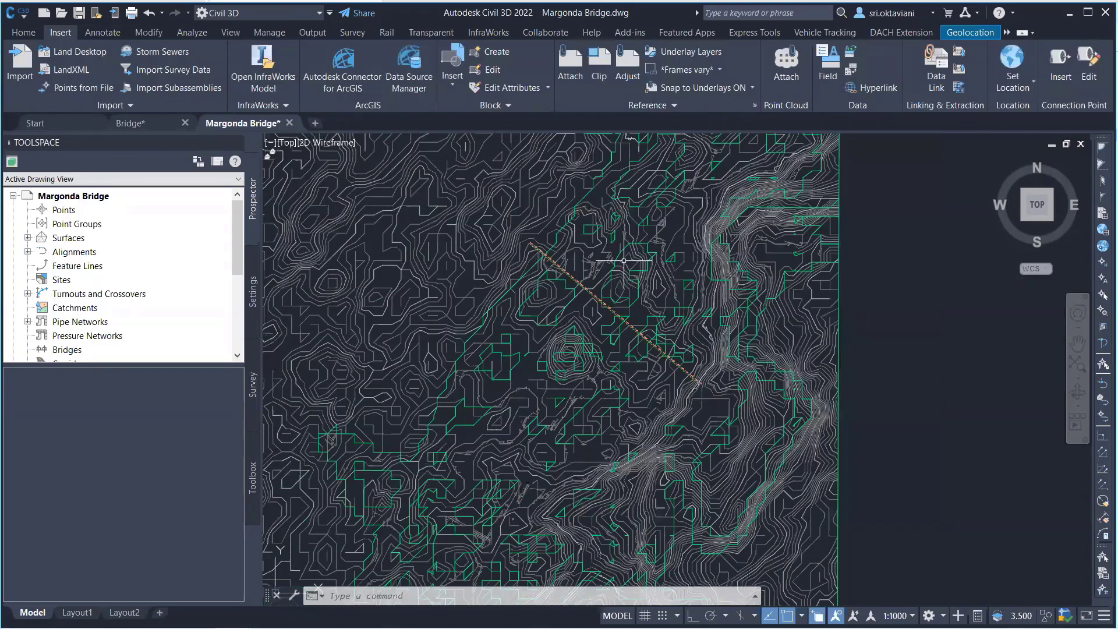
{"action": "scroll", "coordinate": [768, 404], "scroll_direction": "up", "scroll_amount": 2}
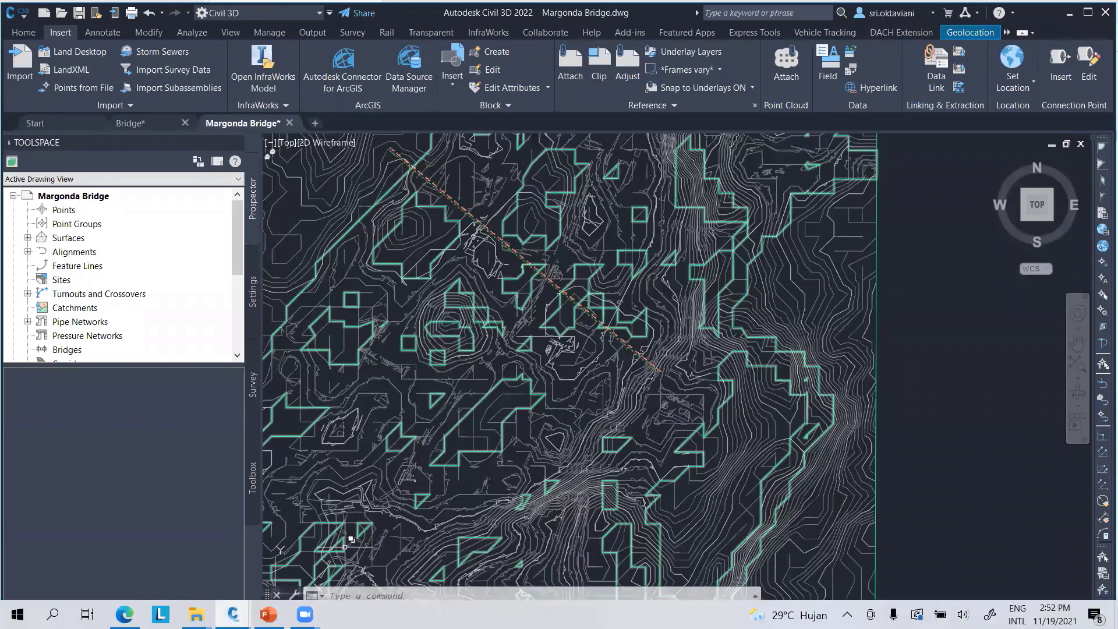
{"action": "scroll", "coordinate": [702, 263], "scroll_direction": "down", "scroll_amount": 5}
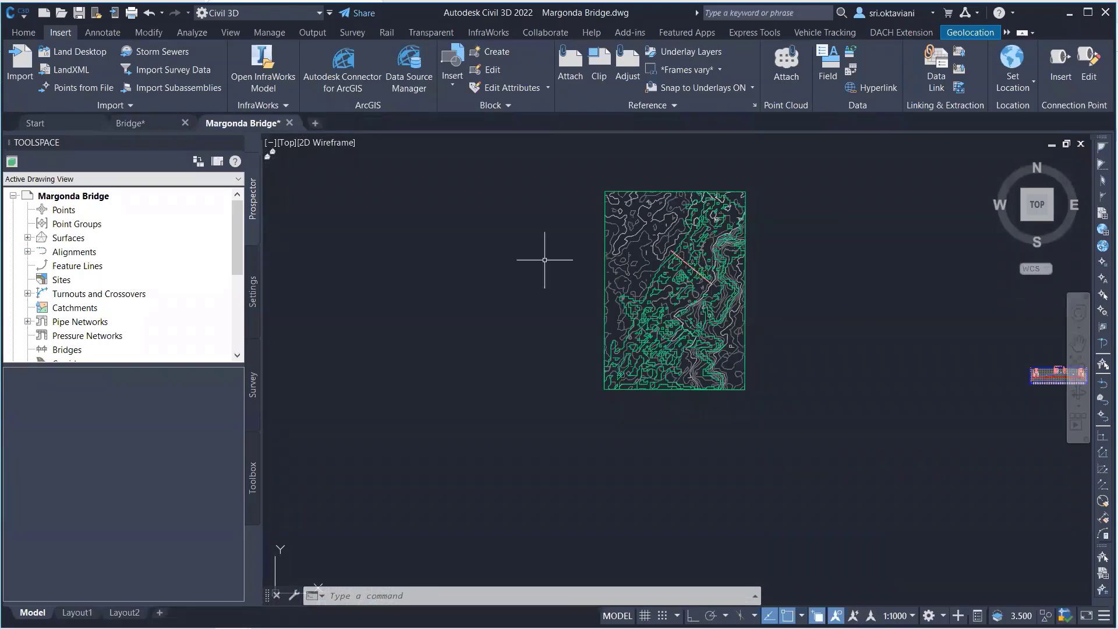
{"action": "mouse_move", "coordinate": [663, 237]}
{"action": "scroll", "coordinate": [673, 241], "scroll_direction": "up", "scroll_amount": 4}
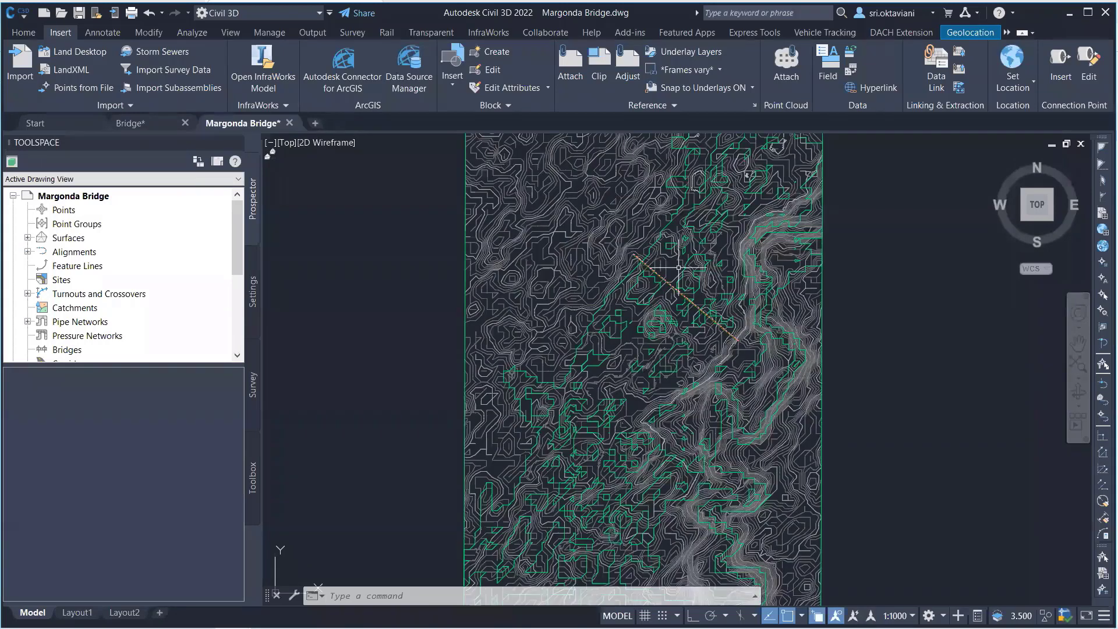
{"action": "scroll", "coordinate": [679, 269], "scroll_direction": "up", "scroll_amount": 2}
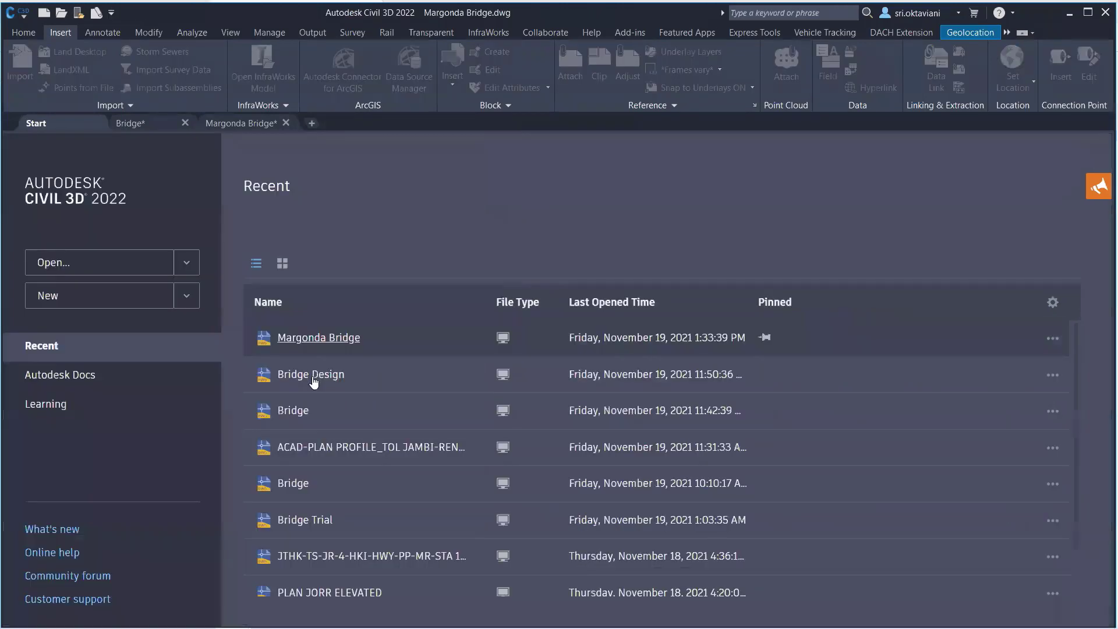
{"action": "left_click", "coordinate": [312, 375]}
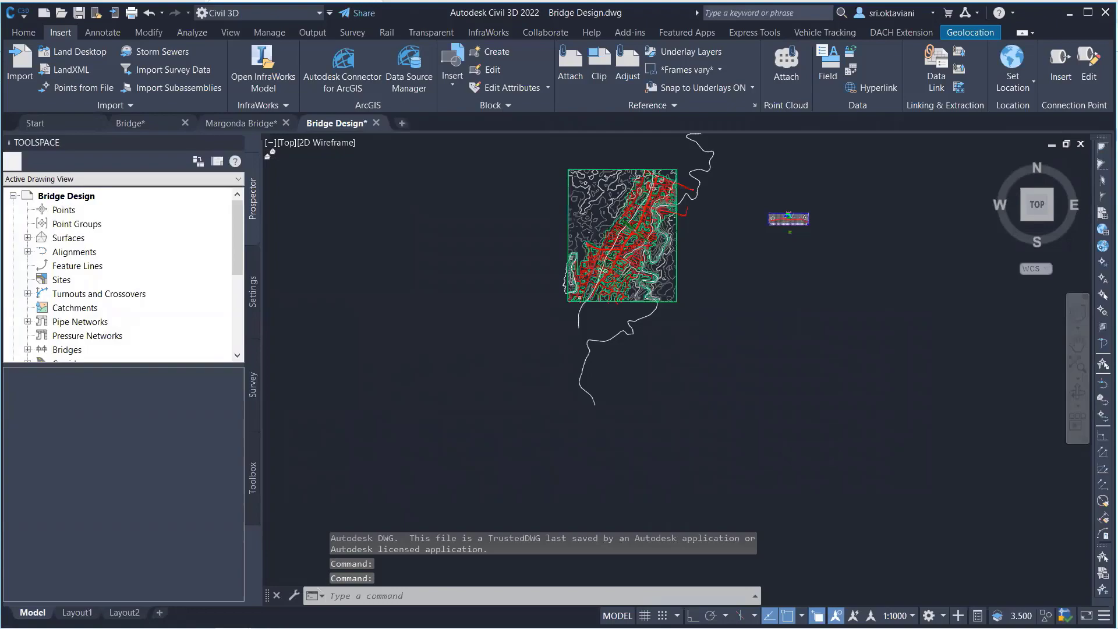
Examine the bridge deck, its approach corridors and the surrounding road network in plan.
{"action": "scroll", "coordinate": [563, 313], "scroll_direction": "up", "scroll_amount": 5}
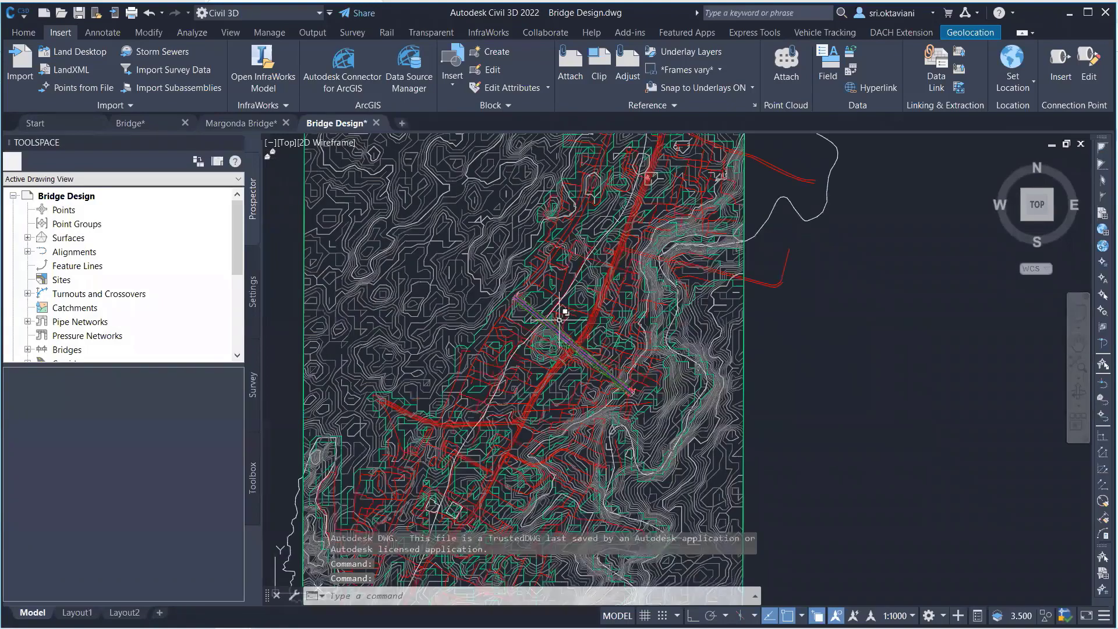
{"action": "scroll", "coordinate": [561, 318], "scroll_direction": "up", "scroll_amount": 10}
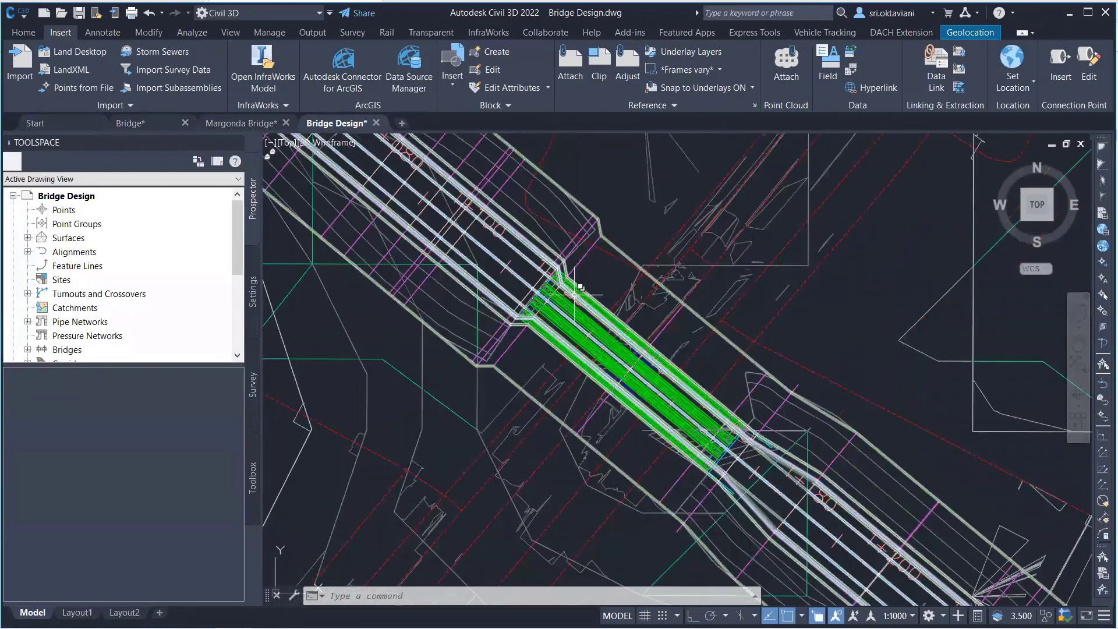
{"action": "scroll", "coordinate": [617, 231], "scroll_direction": "down", "scroll_amount": 4}
{"action": "middle_click_drag", "start_coordinate": [624, 224], "coordinate": [547, 167]}
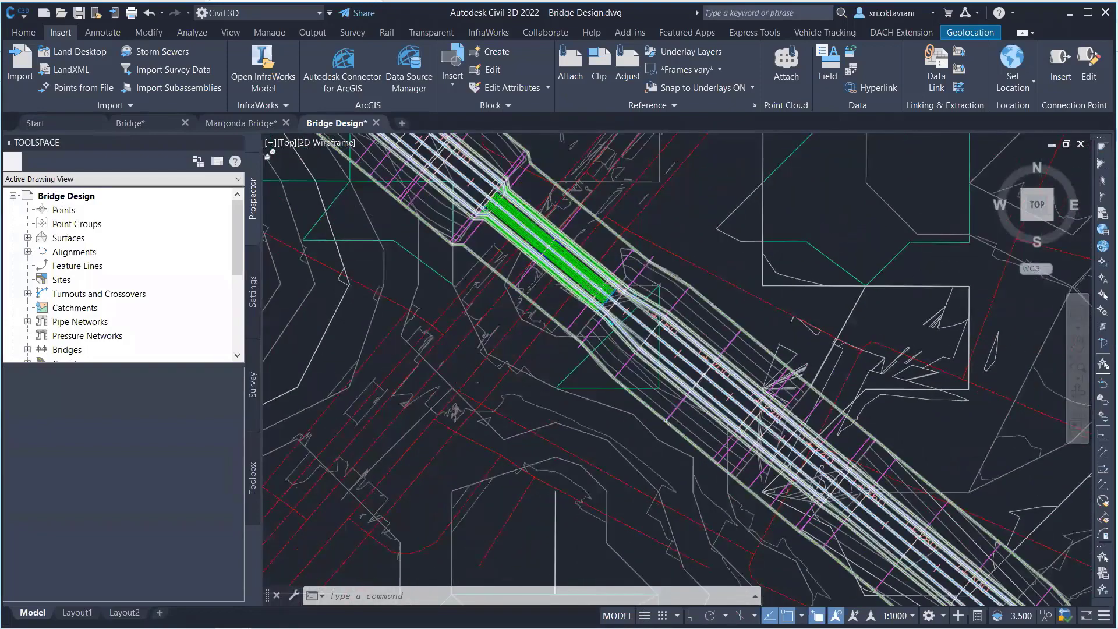
{"action": "scroll", "coordinate": [548, 265], "scroll_direction": "down", "scroll_amount": 6}
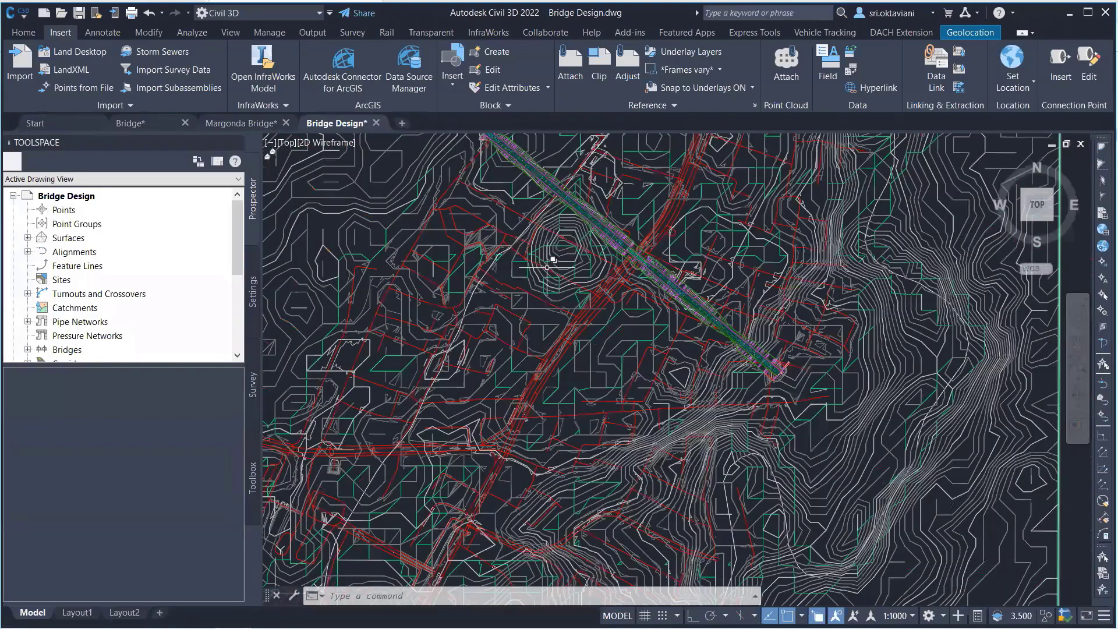
{"action": "scroll", "coordinate": [549, 259], "scroll_direction": "up", "scroll_amount": 5}
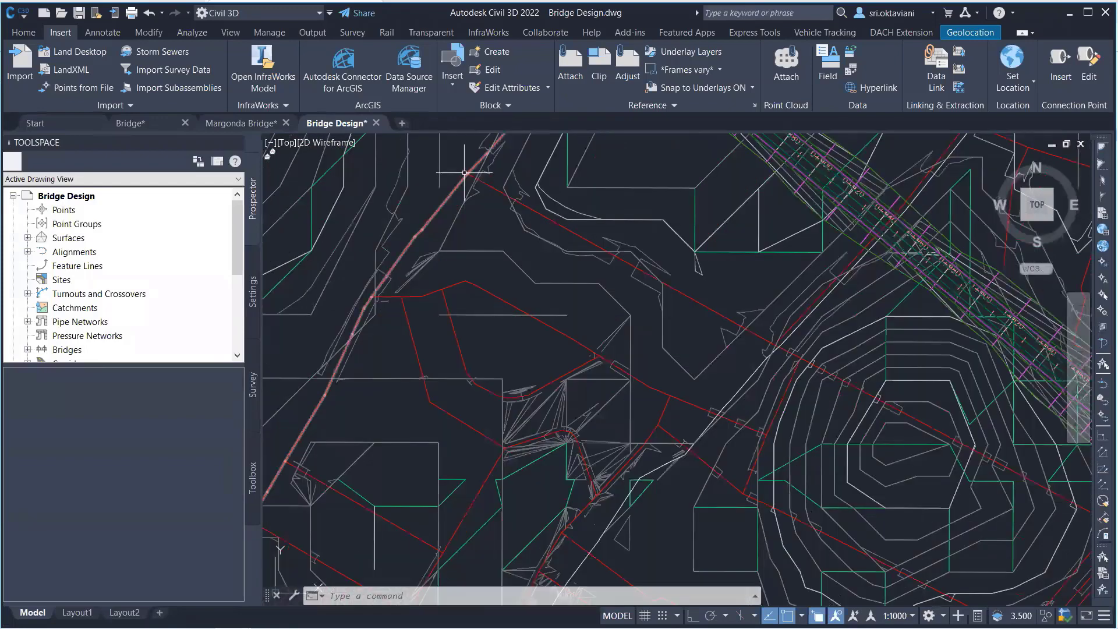
{"action": "scroll", "coordinate": [548, 259], "scroll_direction": "down", "scroll_amount": 4}
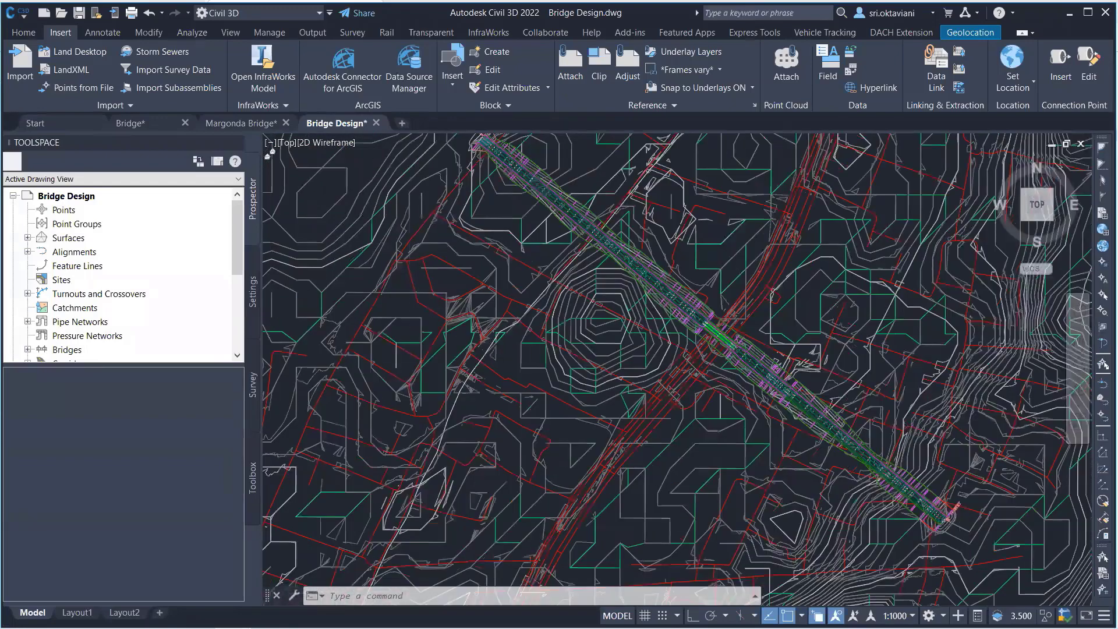
{"action": "scroll", "coordinate": [579, 287], "scroll_direction": "up", "scroll_amount": 6}
{"action": "middle_click_drag", "start_coordinate": [578, 287], "coordinate": [587, 290]}
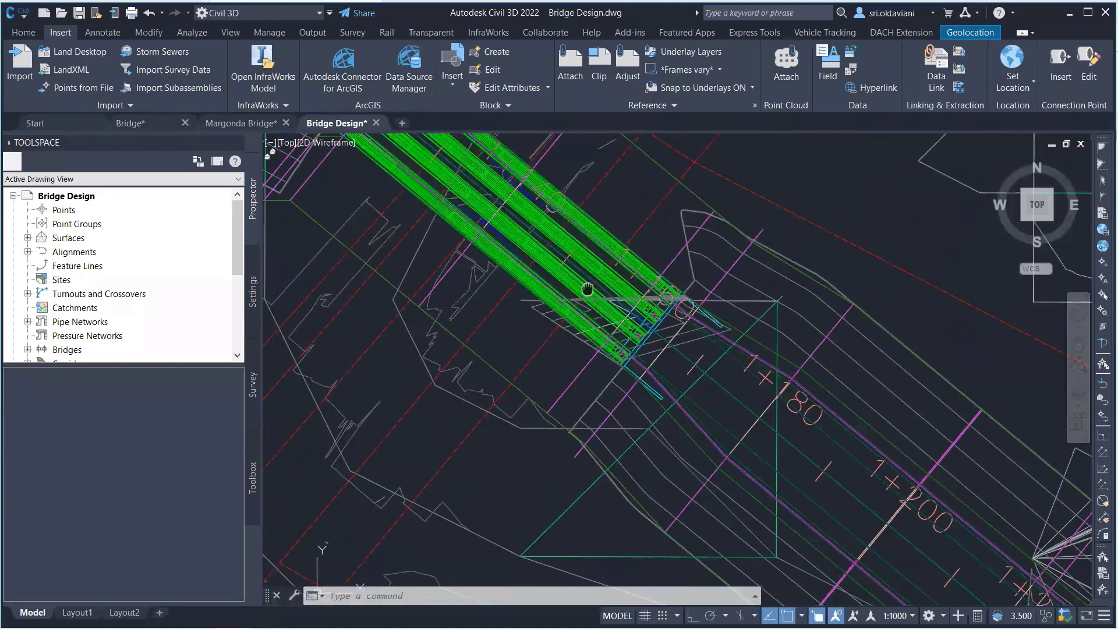
{"action": "scroll", "coordinate": [587, 290], "scroll_direction": "down", "scroll_amount": 6}
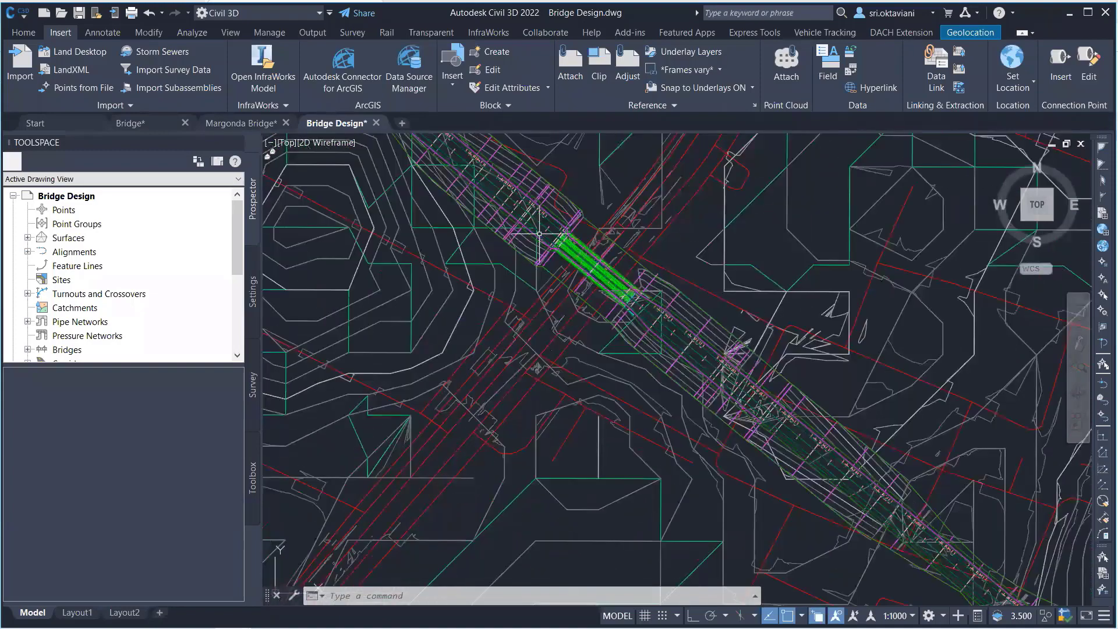
{"action": "scroll", "coordinate": [676, 367], "scroll_direction": "down", "scroll_amount": 8}
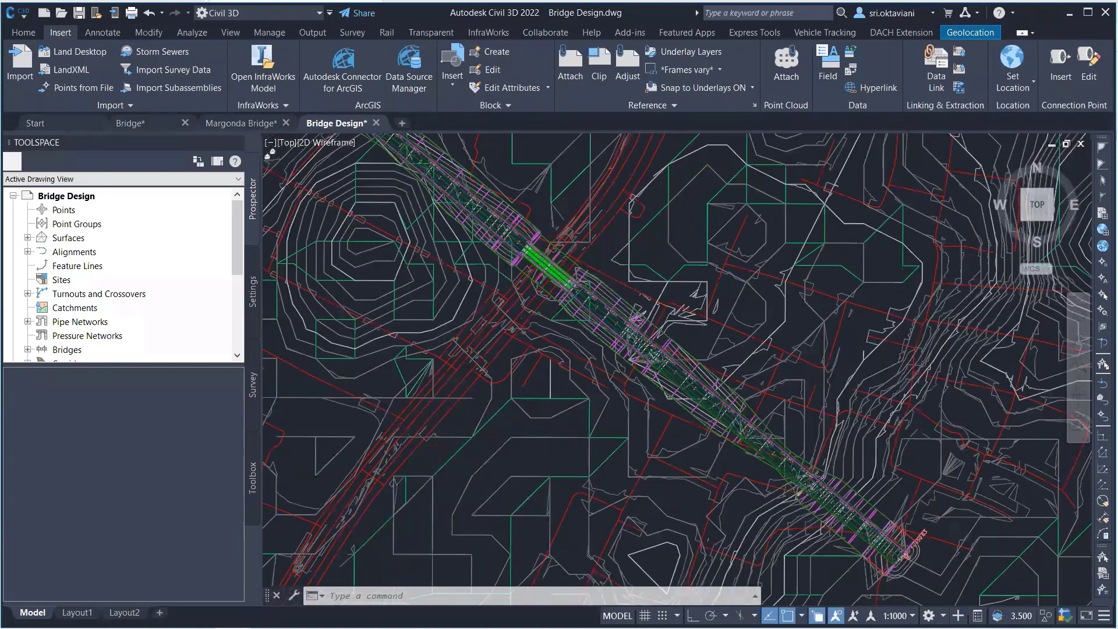
Examine the bridge and its abutments in the profile view, and return to the corridor plan.
{"action": "scroll", "coordinate": [891, 229], "scroll_direction": "up", "scroll_amount": 5}
{"action": "scroll", "coordinate": [699, 233], "scroll_direction": "up", "scroll_amount": 1}
{"action": "scroll", "coordinate": [707, 217], "scroll_direction": "down", "scroll_amount": 1}
{"action": "scroll", "coordinate": [688, 289], "scroll_direction": "up", "scroll_amount": 2}
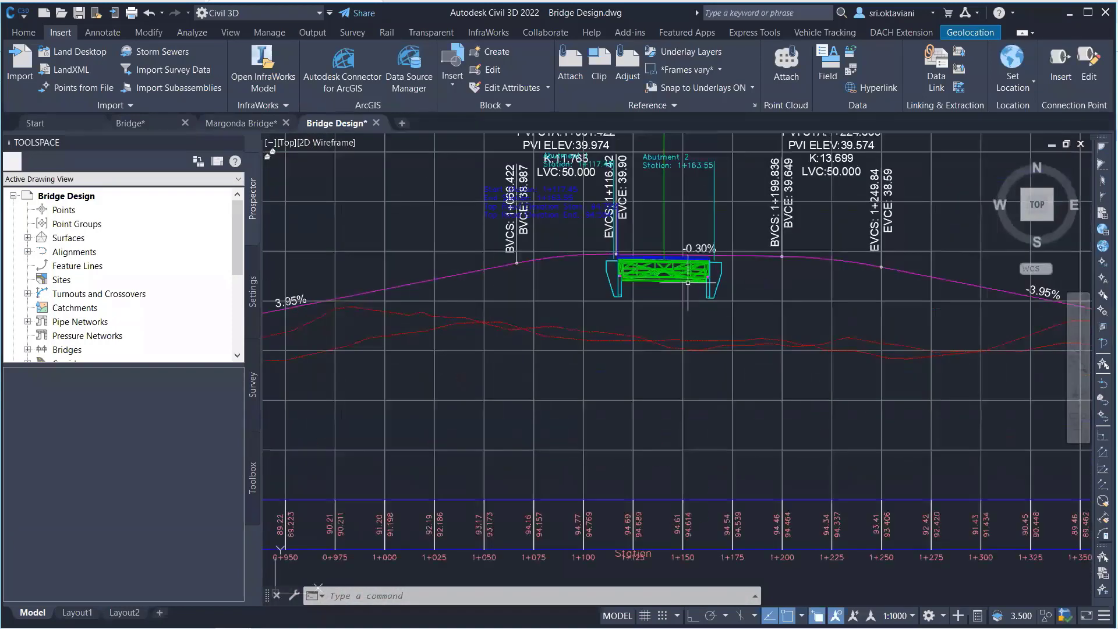
{"action": "scroll", "coordinate": [668, 275], "scroll_direction": "down", "scroll_amount": 2}
{"action": "scroll", "coordinate": [668, 276], "scroll_direction": "down", "scroll_amount": 4}
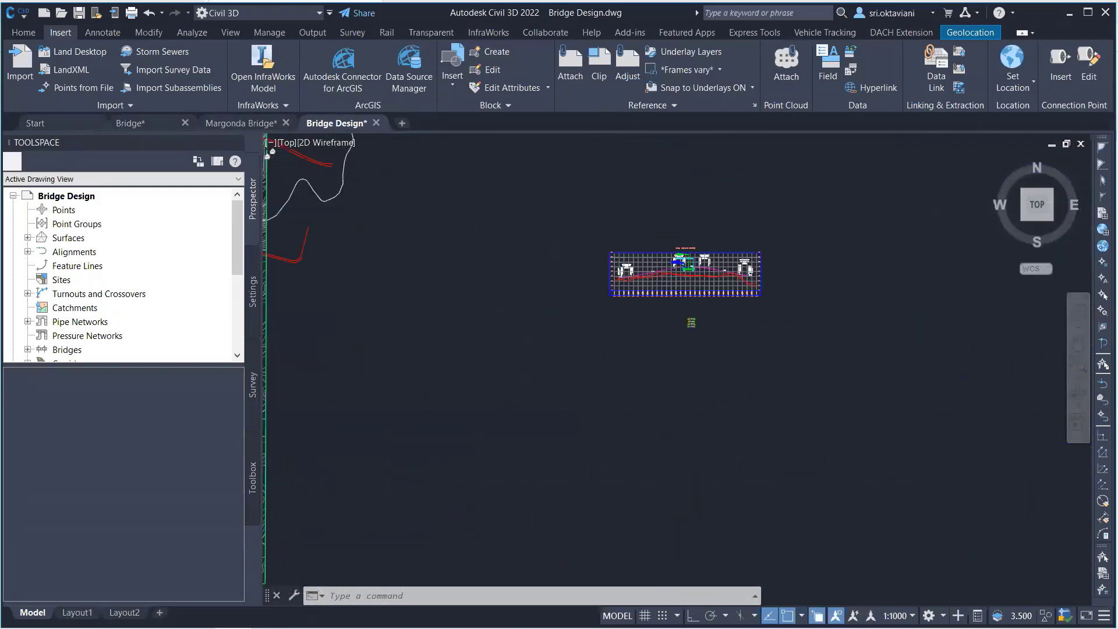
{"action": "middle_click_drag", "start_coordinate": [612, 274], "coordinate": [908, 279]}
{"action": "scroll", "coordinate": [580, 311], "scroll_direction": "up", "scroll_amount": 2}
{"action": "scroll", "coordinate": [581, 311], "scroll_direction": "up", "scroll_amount": 5}
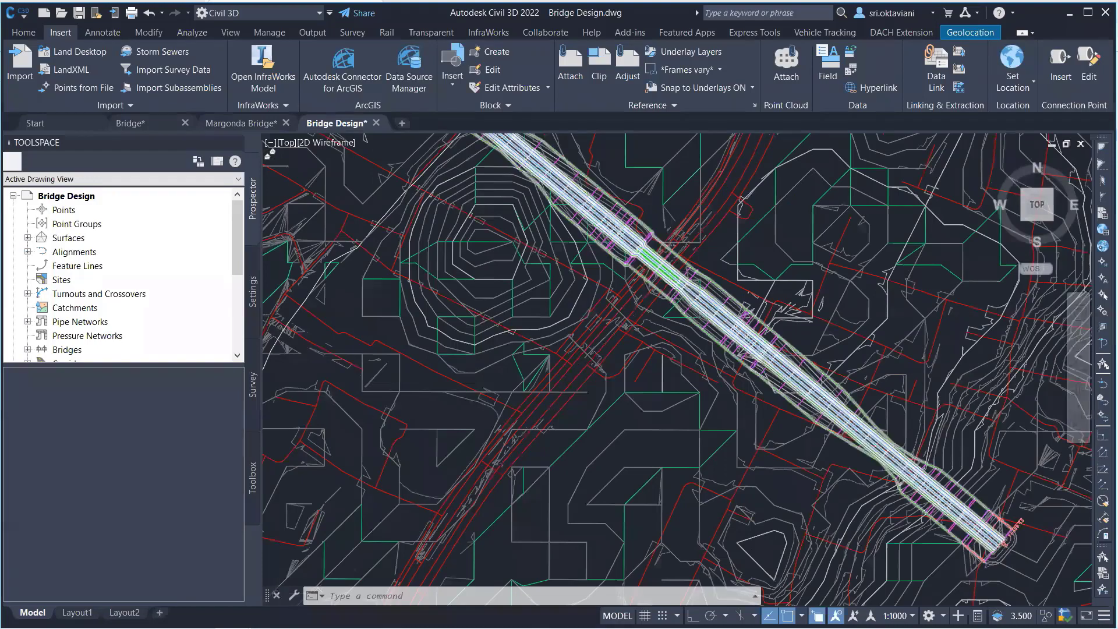
{"action": "scroll", "coordinate": [670, 247], "scroll_direction": "up", "scroll_amount": 4}
Open the Bridge Trial drawing from the BIM for Bridge Design folder.
{"action": "left_click", "coordinate": [70, 122]}
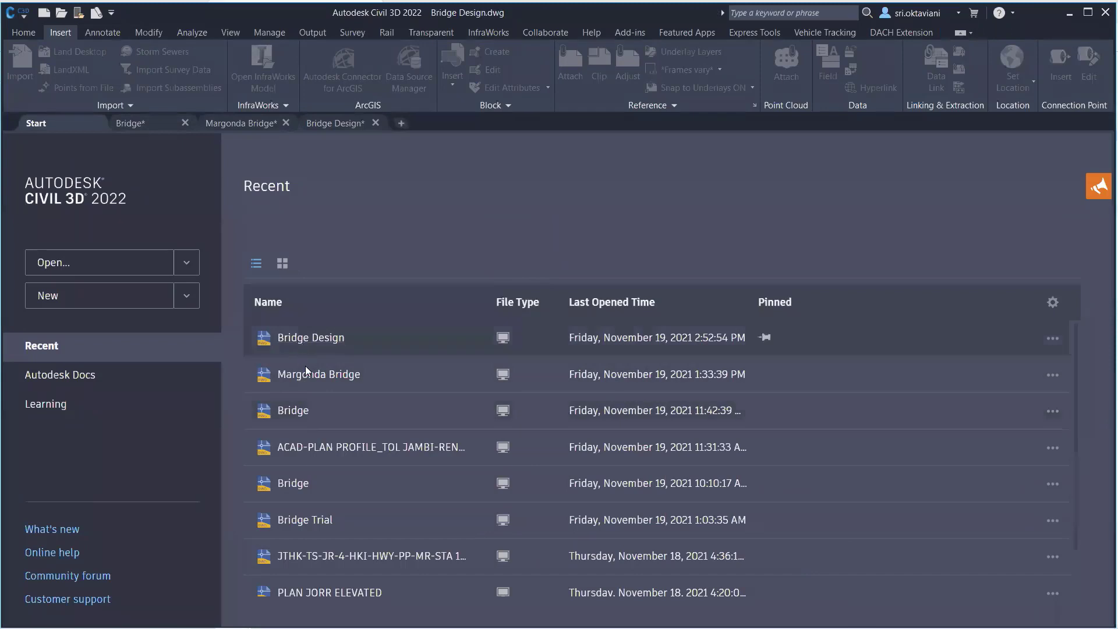
{"action": "left_click", "coordinate": [296, 520]}
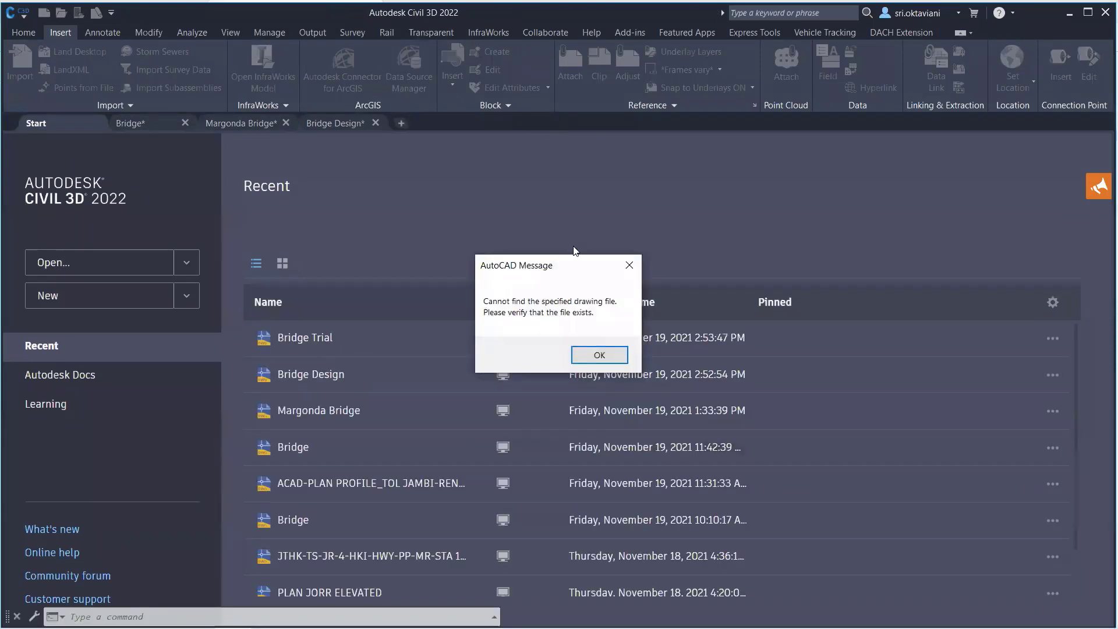
{"action": "left_click", "coordinate": [629, 264]}
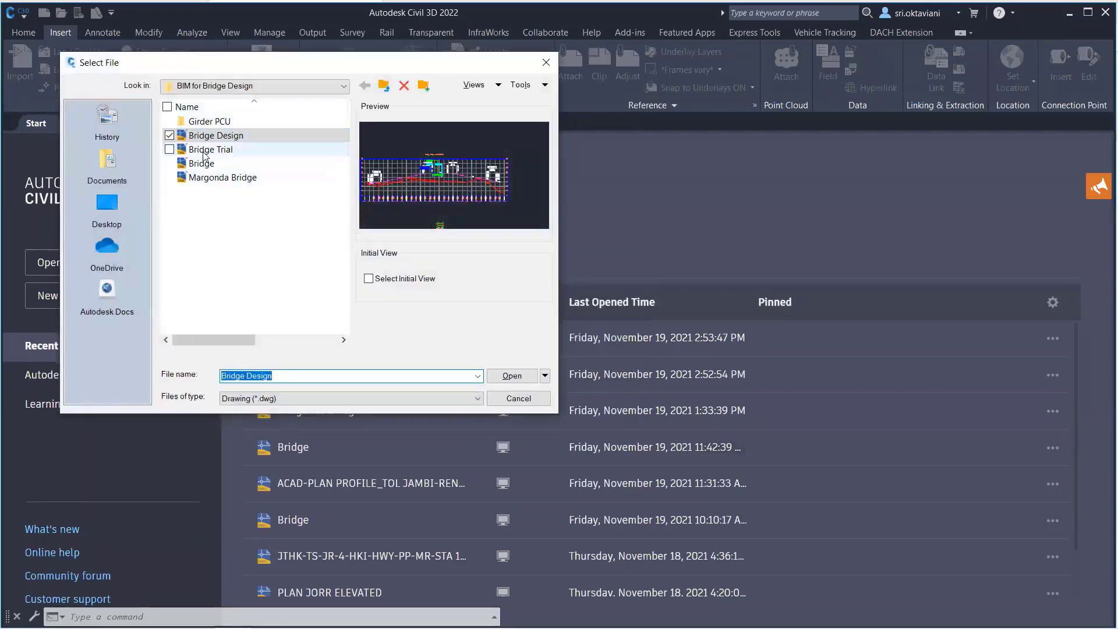
{"action": "left_click", "coordinate": [210, 149]}
{"action": "left_click", "coordinate": [510, 376]}
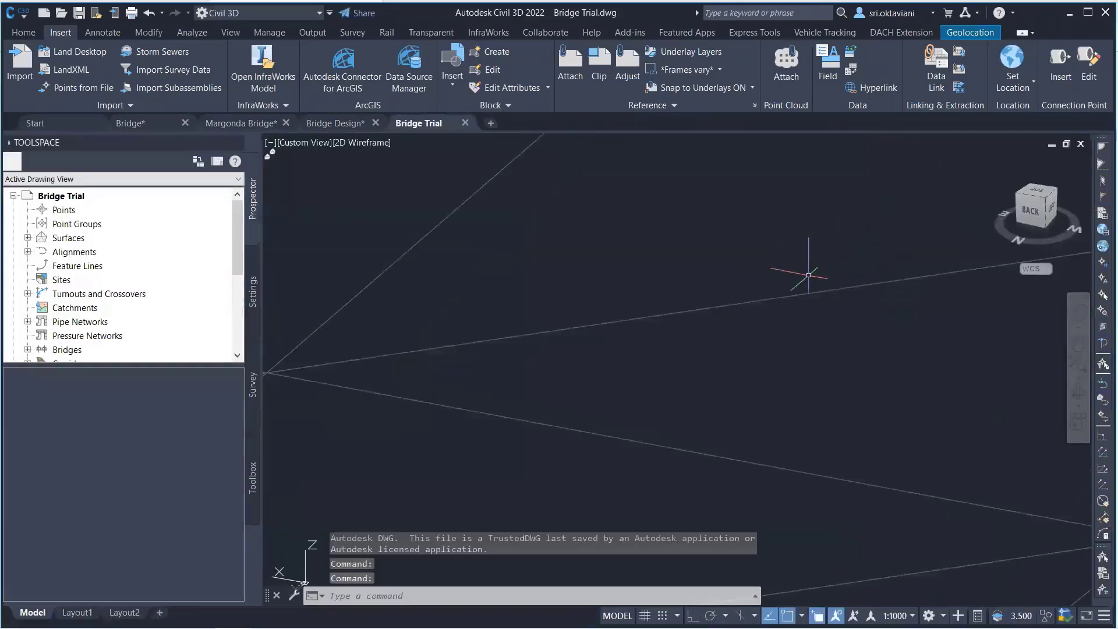
Set the model to a top view with north pointing up.
{"action": "scroll", "coordinate": [1036, 190], "scroll_direction": "down", "scroll_amount": 6}
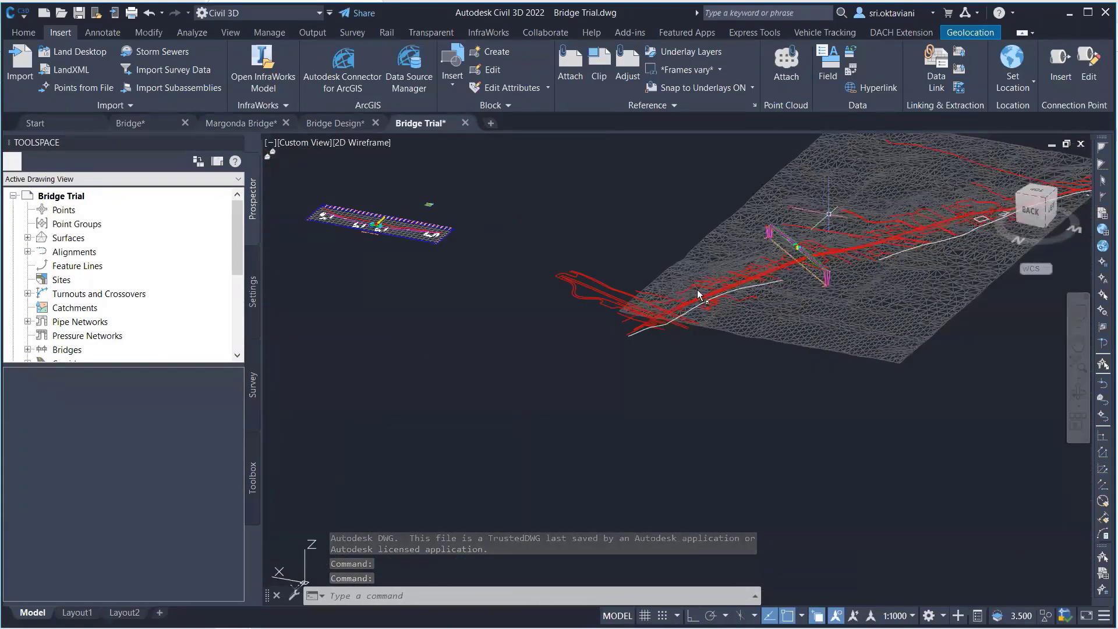
{"action": "scroll", "coordinate": [697, 289], "scroll_direction": "up", "scroll_amount": 4}
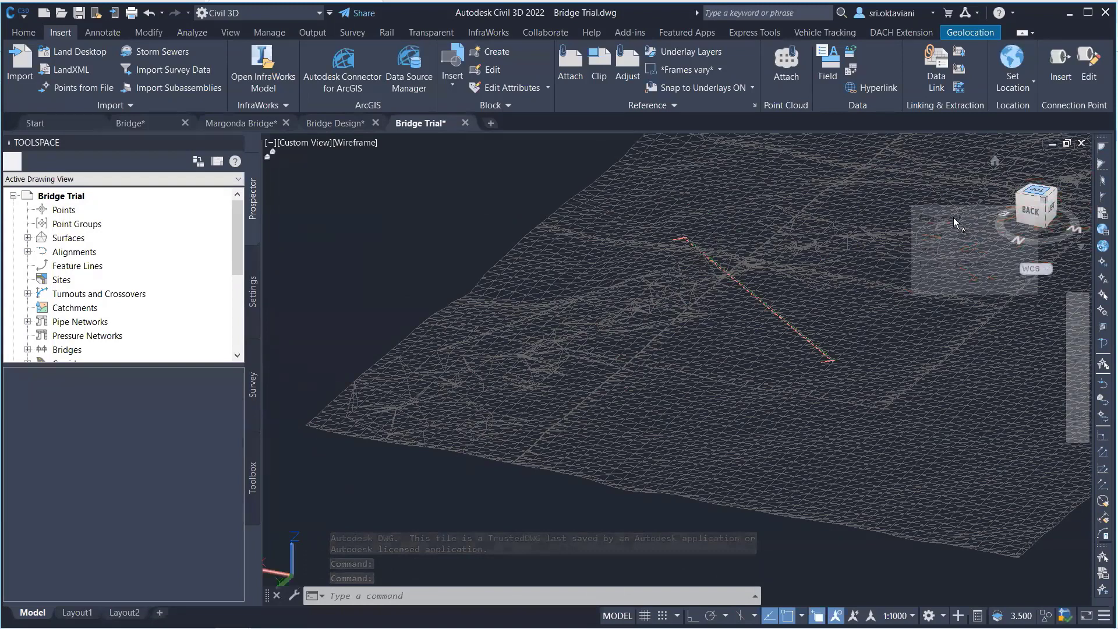
{"action": "left_click", "coordinate": [1036, 191]}
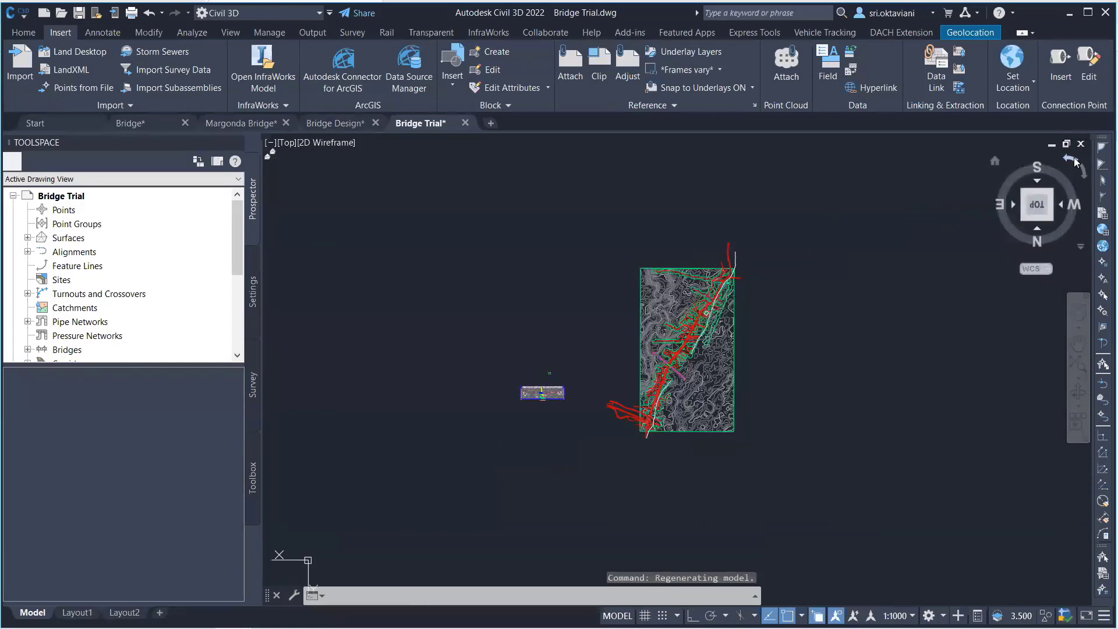
{"action": "left_click", "coordinate": [1074, 160]}
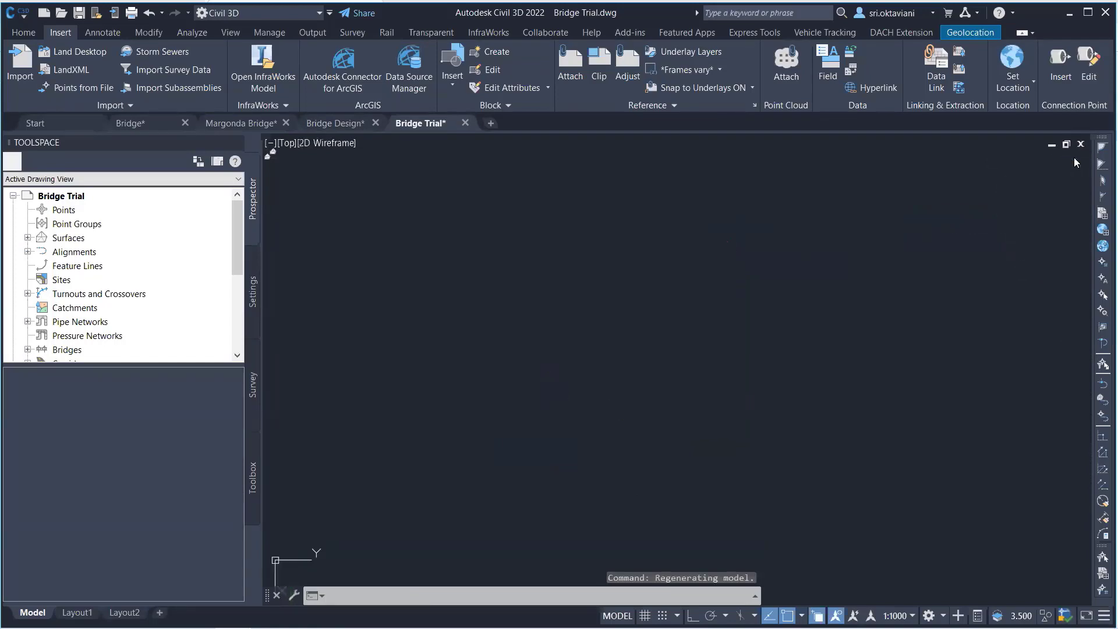
{"action": "left_click", "coordinate": [1075, 161]}
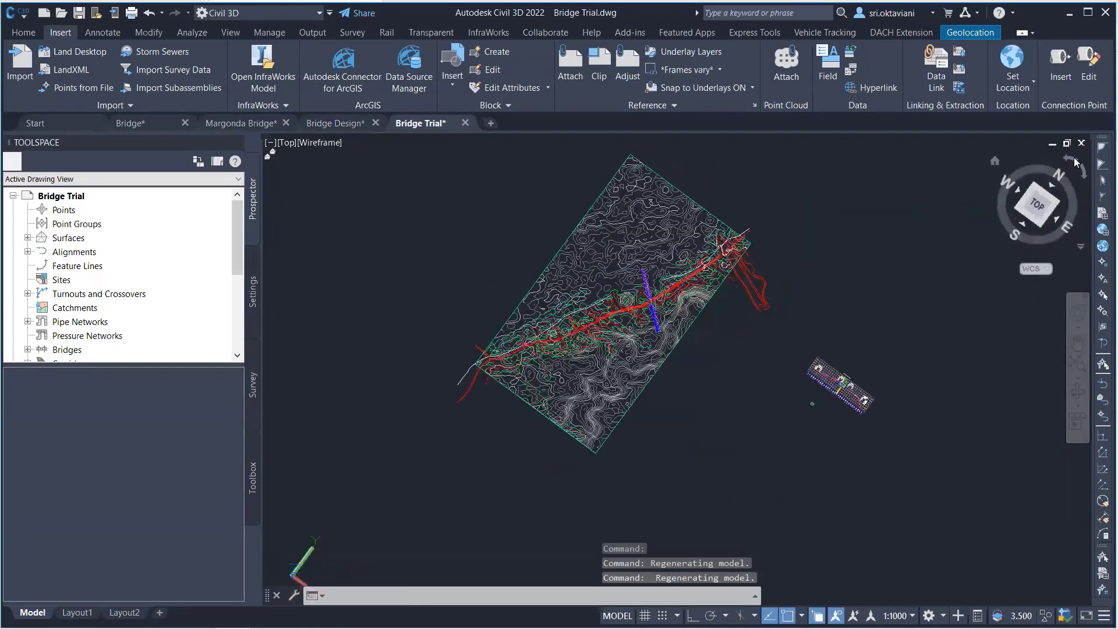
Examine the bridge girders, abutments and pier foundation in the Bridge Alignment profile view.
{"action": "scroll", "coordinate": [824, 287], "scroll_direction": "up", "scroll_amount": 10}
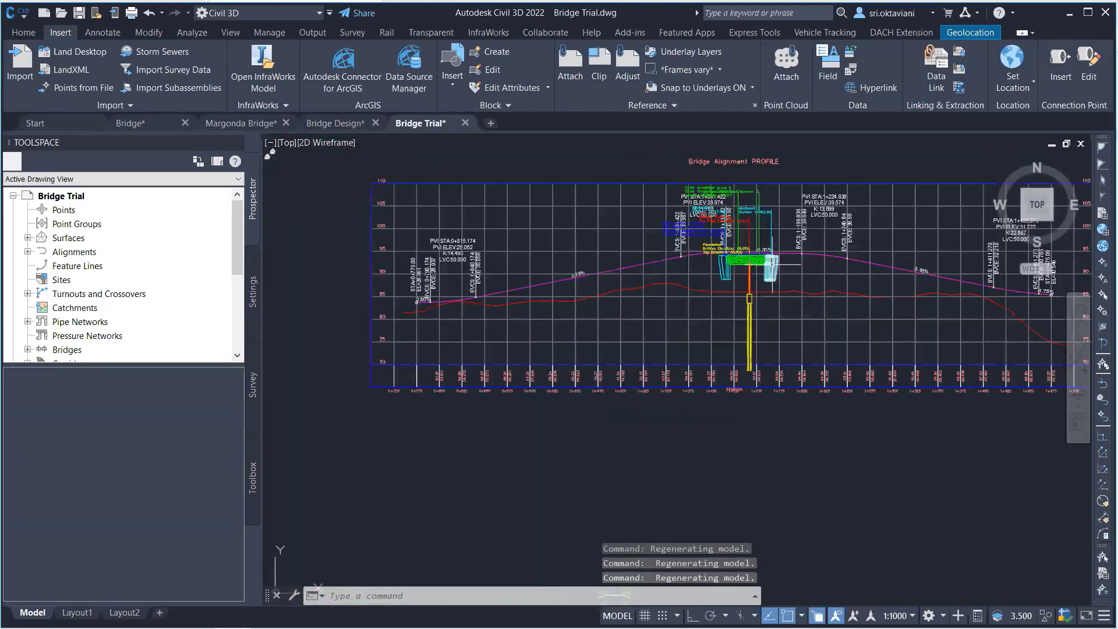
{"action": "scroll", "coordinate": [734, 258], "scroll_direction": "up", "scroll_amount": 5}
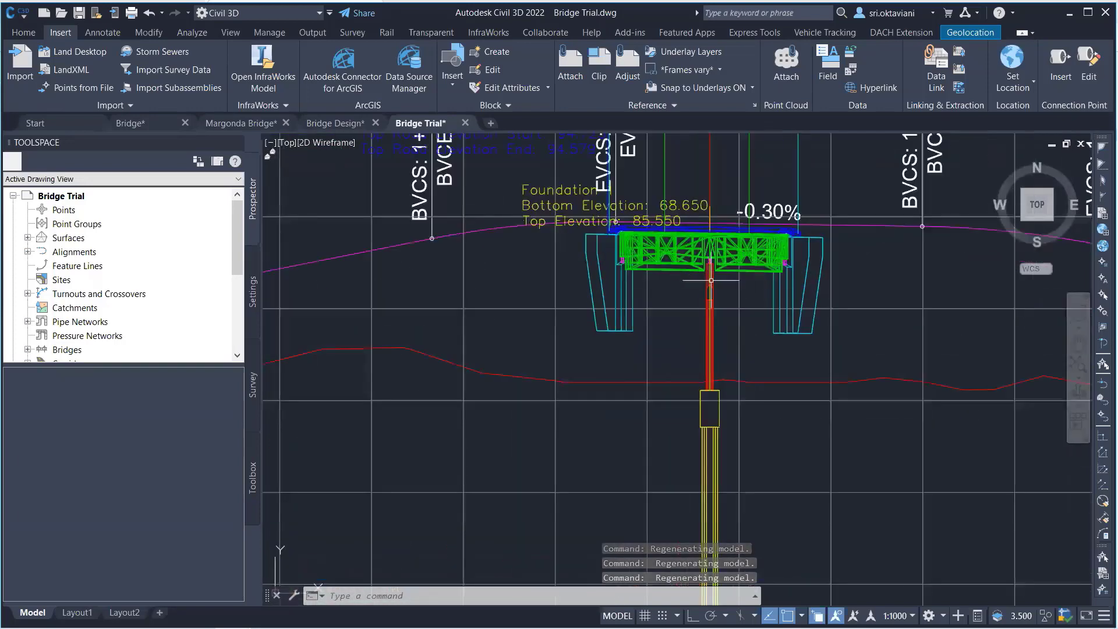
{"action": "scroll", "coordinate": [667, 278], "scroll_direction": "down", "scroll_amount": 3}
{"action": "scroll", "coordinate": [708, 327], "scroll_direction": "down", "scroll_amount": 5}
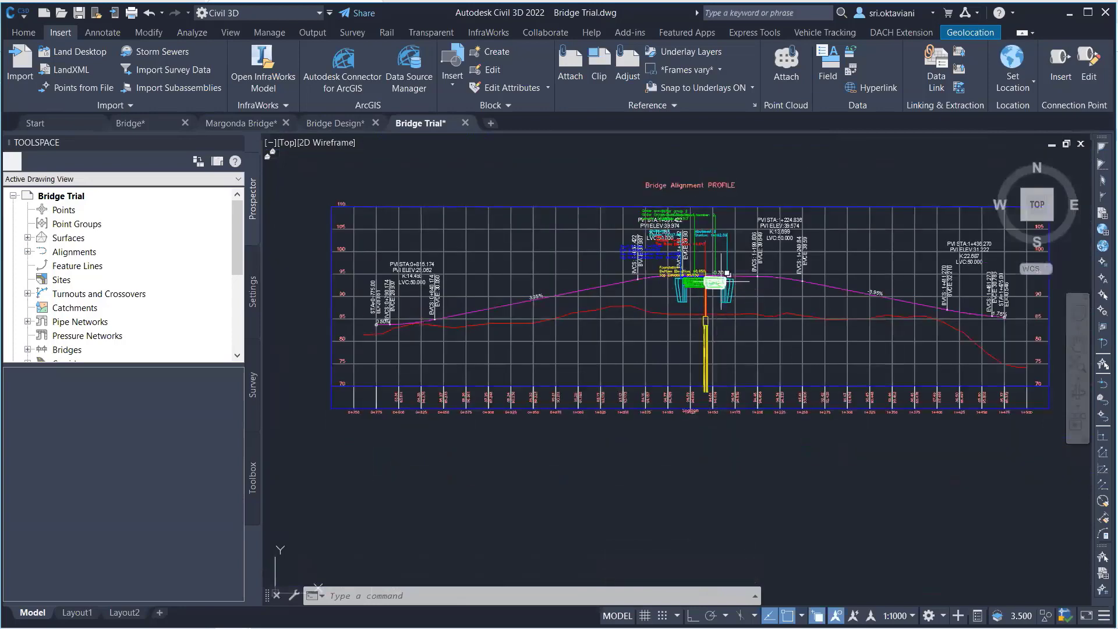
{"action": "scroll", "coordinate": [748, 272], "scroll_direction": "down", "scroll_amount": 4}
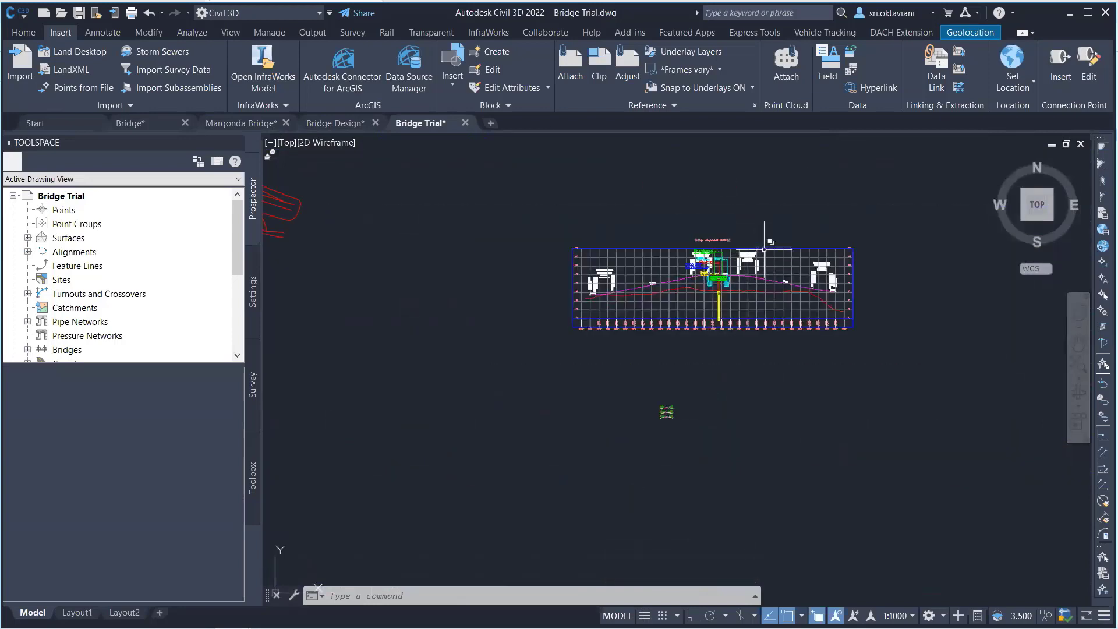
Select the profile view to review its Project Objects To Profile View command, inspect the bridge pier in plan, and clear the selection.
{"action": "left_click", "coordinate": [780, 271]}
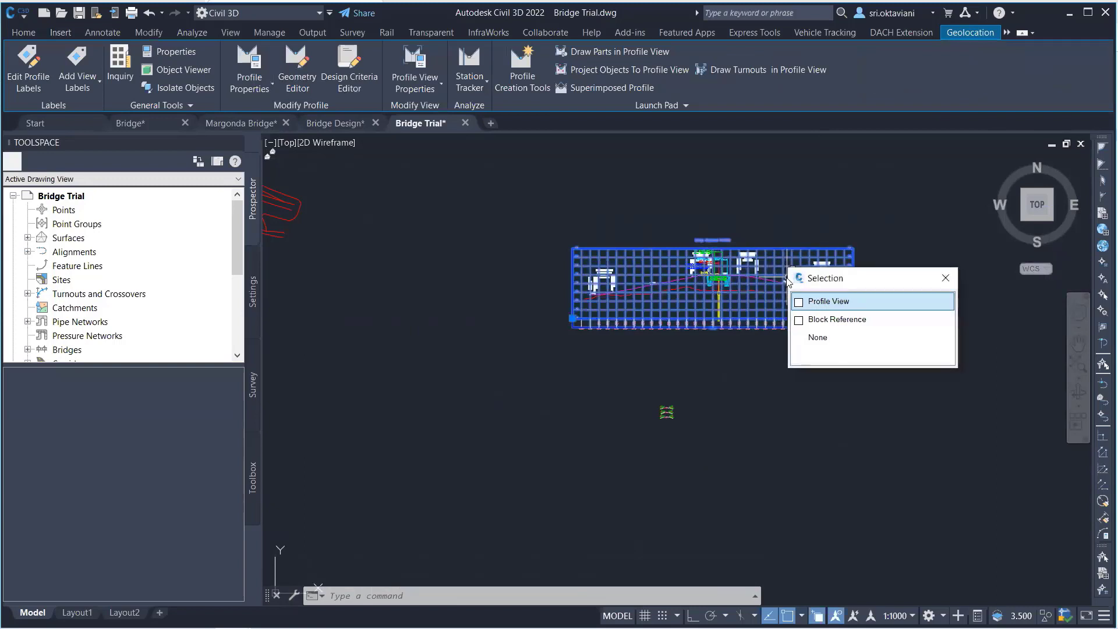
{"action": "left_click", "coordinate": [799, 302]}
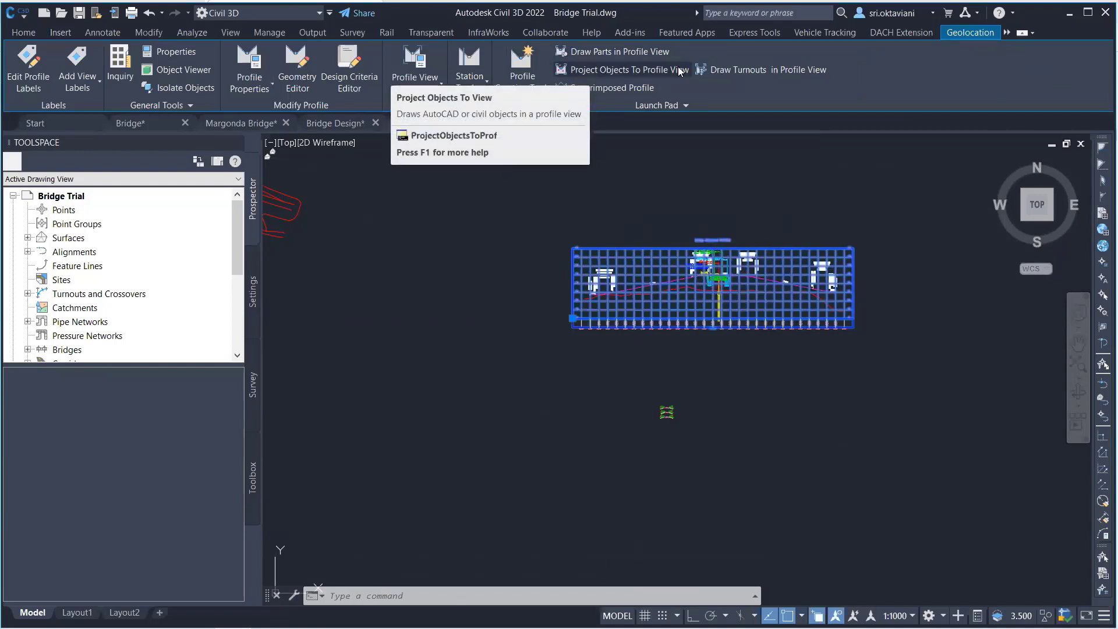
{"action": "scroll", "coordinate": [723, 176], "scroll_direction": "down", "scroll_amount": 5}
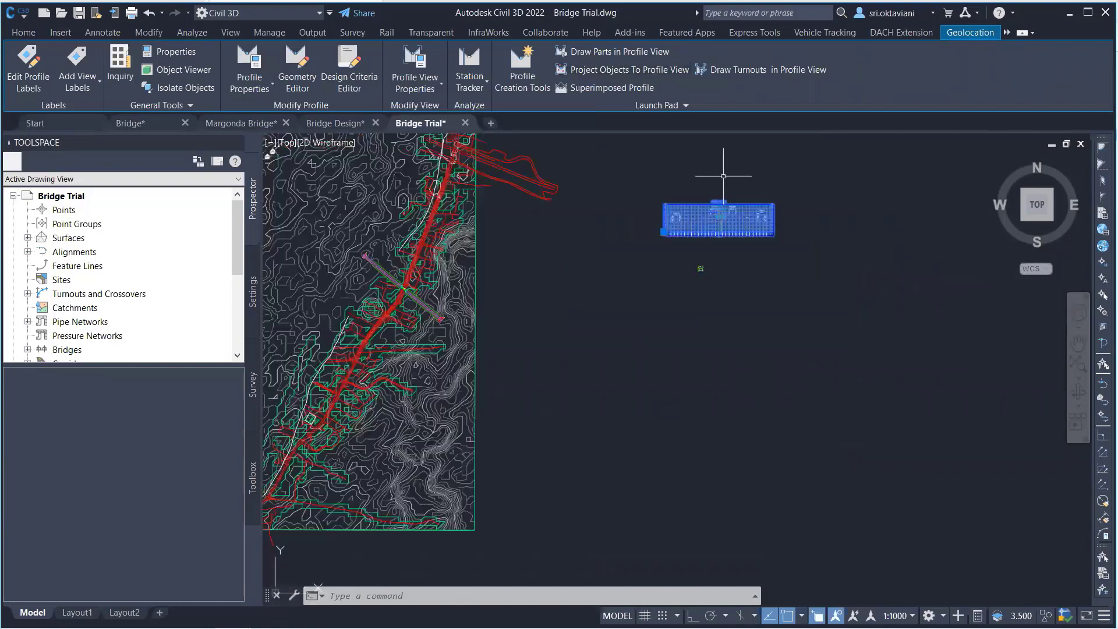
{"action": "scroll", "coordinate": [510, 249], "scroll_direction": "up", "scroll_amount": 5}
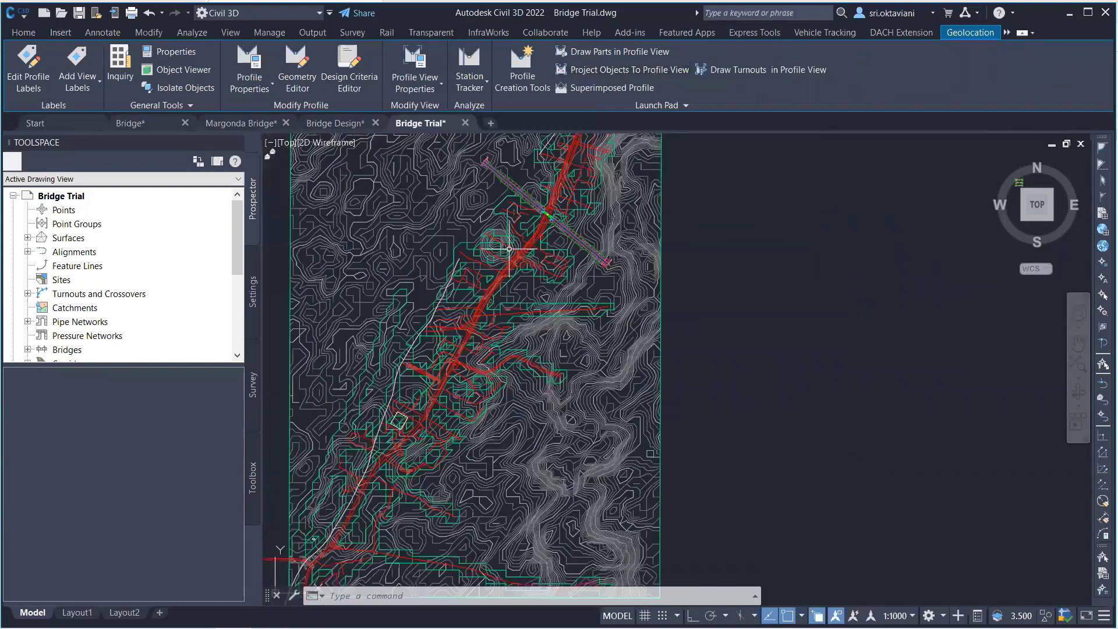
{"action": "scroll", "coordinate": [597, 201], "scroll_direction": "up", "scroll_amount": 5}
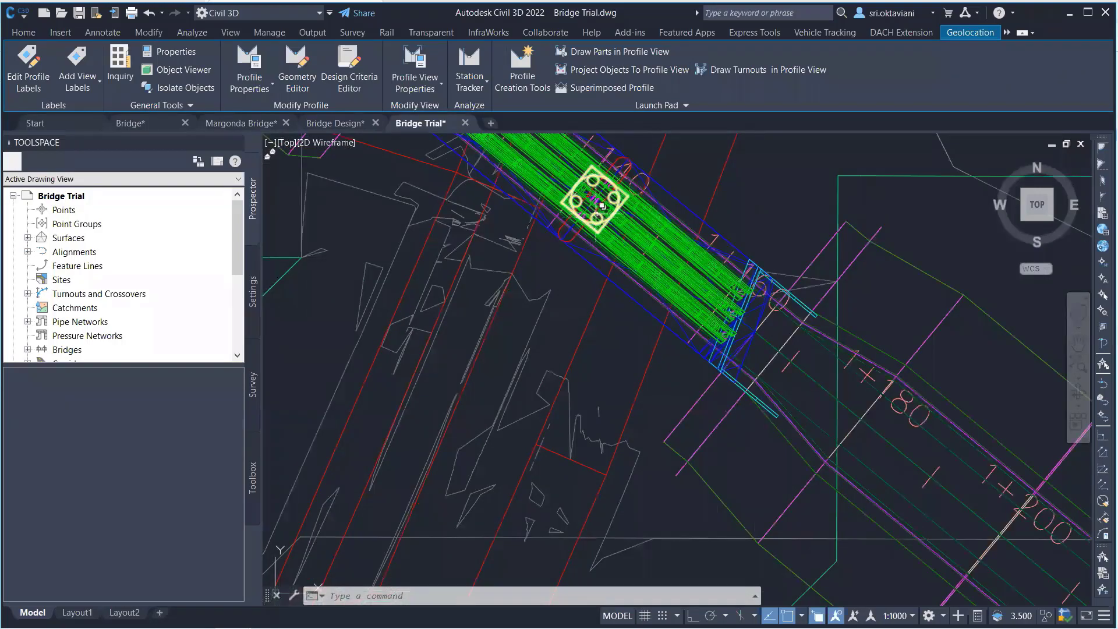
{"action": "key", "text": "Escape"}
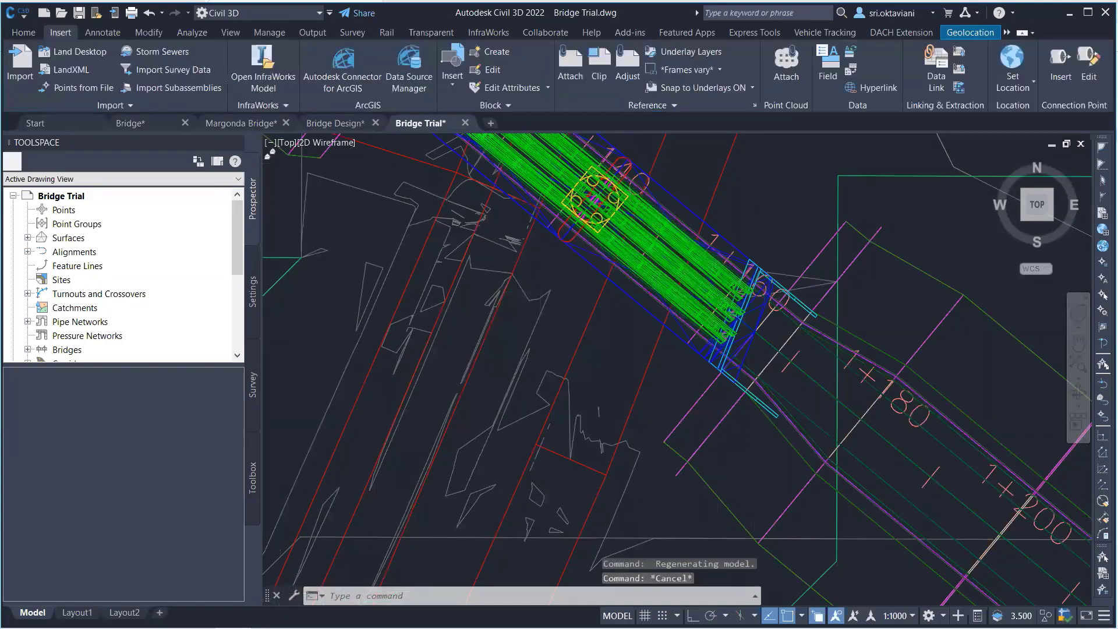
Compare the bridge and its approach corridors in plan with their representation in the profile view.
{"action": "scroll", "coordinate": [510, 268], "scroll_direction": "down", "scroll_amount": 10}
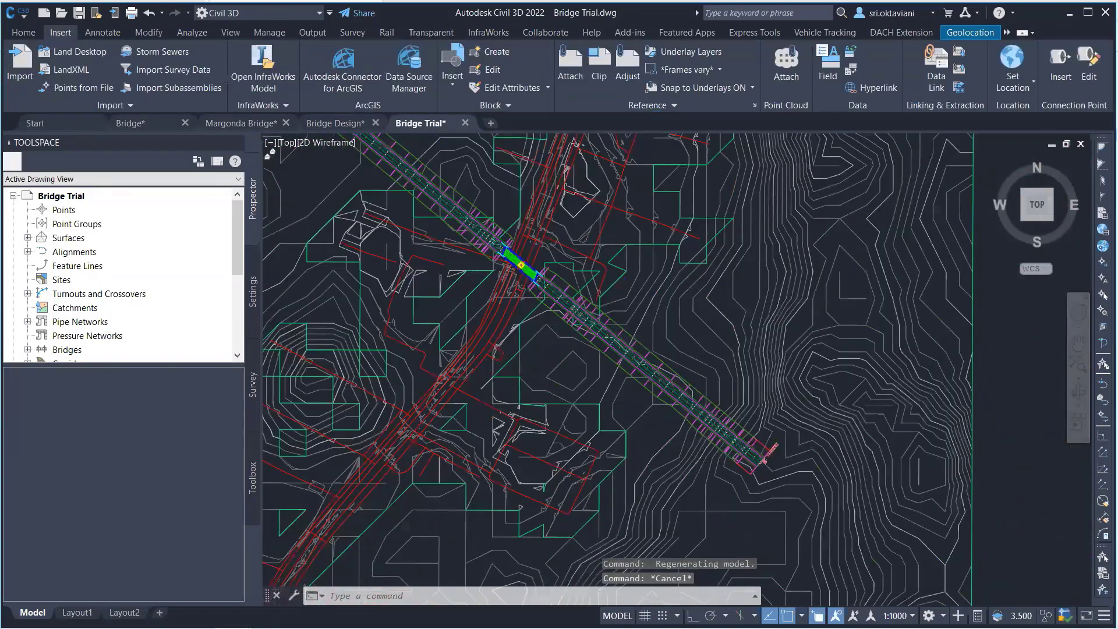
{"action": "scroll", "coordinate": [763, 245], "scroll_direction": "down", "scroll_amount": 5}
{"action": "scroll", "coordinate": [763, 244], "scroll_direction": "up", "scroll_amount": 3}
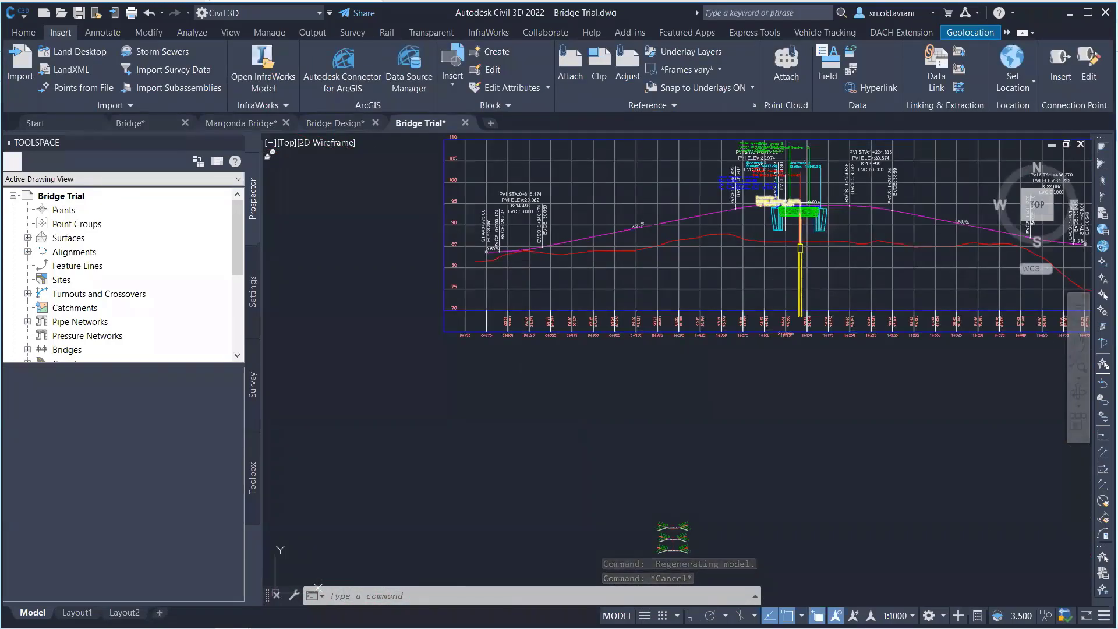
{"action": "scroll", "coordinate": [817, 221], "scroll_direction": "down", "scroll_amount": 10}
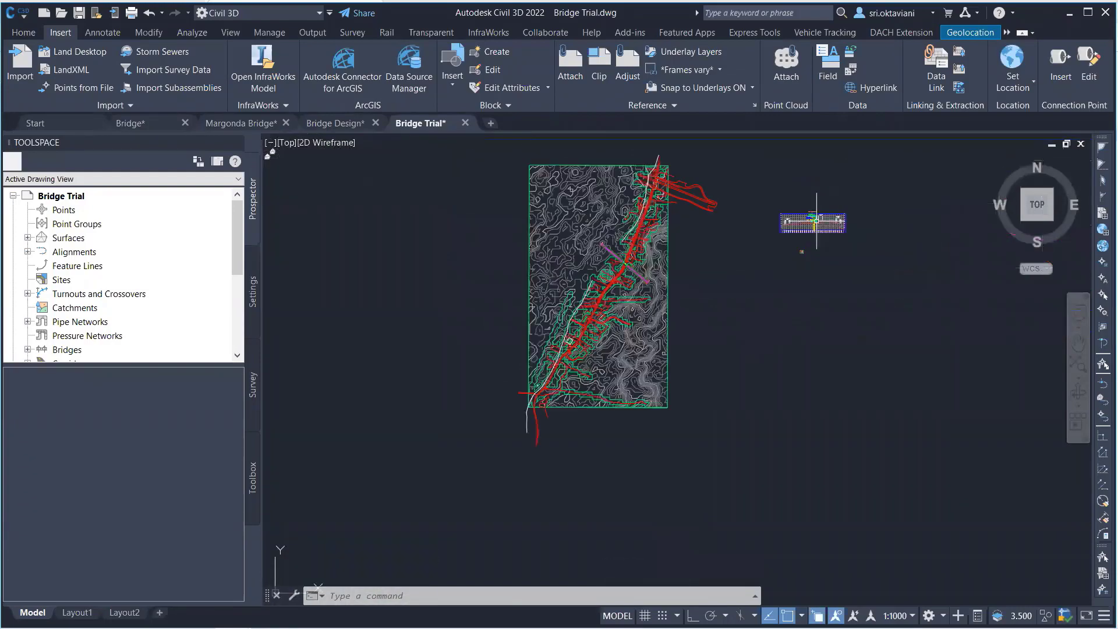
{"action": "scroll", "coordinate": [617, 259], "scroll_direction": "up", "scroll_amount": 6}
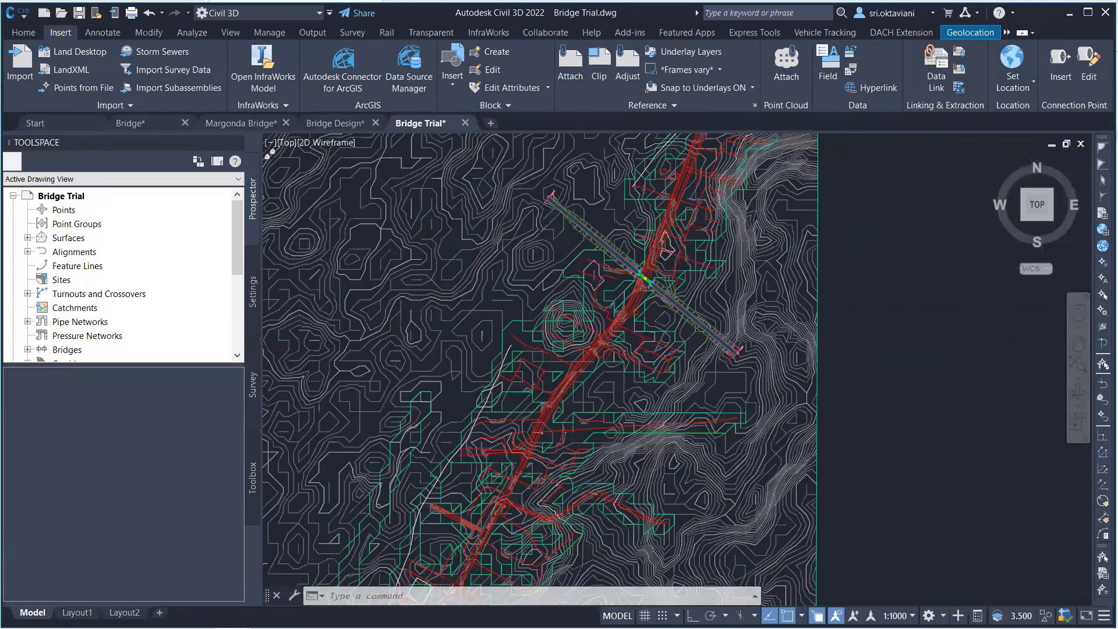
{"action": "scroll", "coordinate": [644, 280], "scroll_direction": "up", "scroll_amount": 2}
{"action": "scroll", "coordinate": [682, 297], "scroll_direction": "up", "scroll_amount": 2}
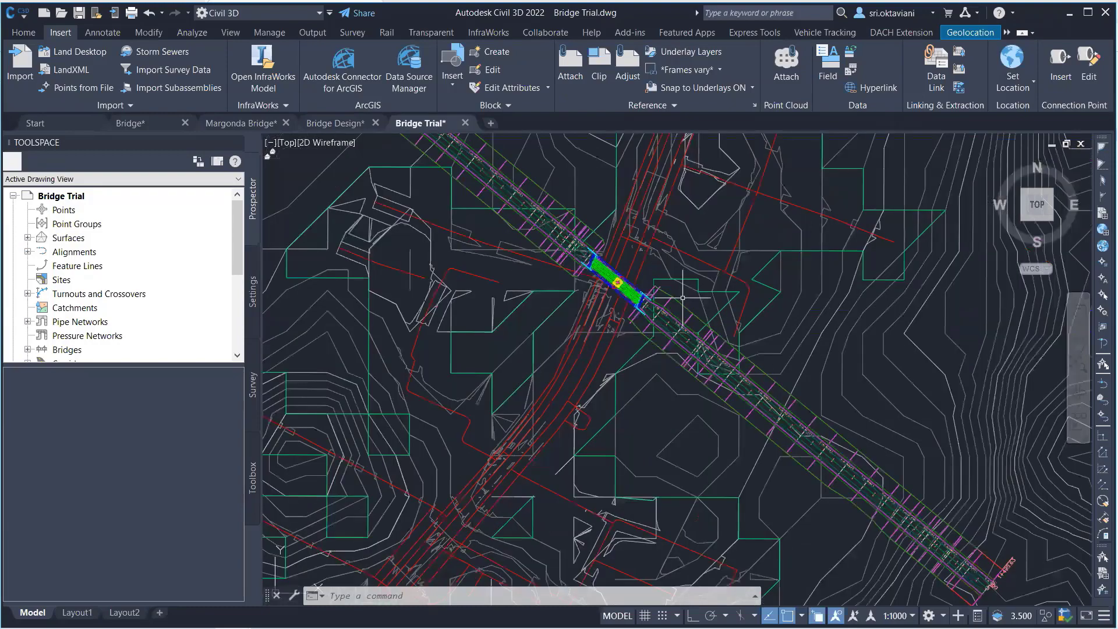
{"action": "scroll", "coordinate": [683, 297], "scroll_direction": "down", "scroll_amount": 3}
{"action": "scroll", "coordinate": [772, 400], "scroll_direction": "down", "scroll_amount": 6}
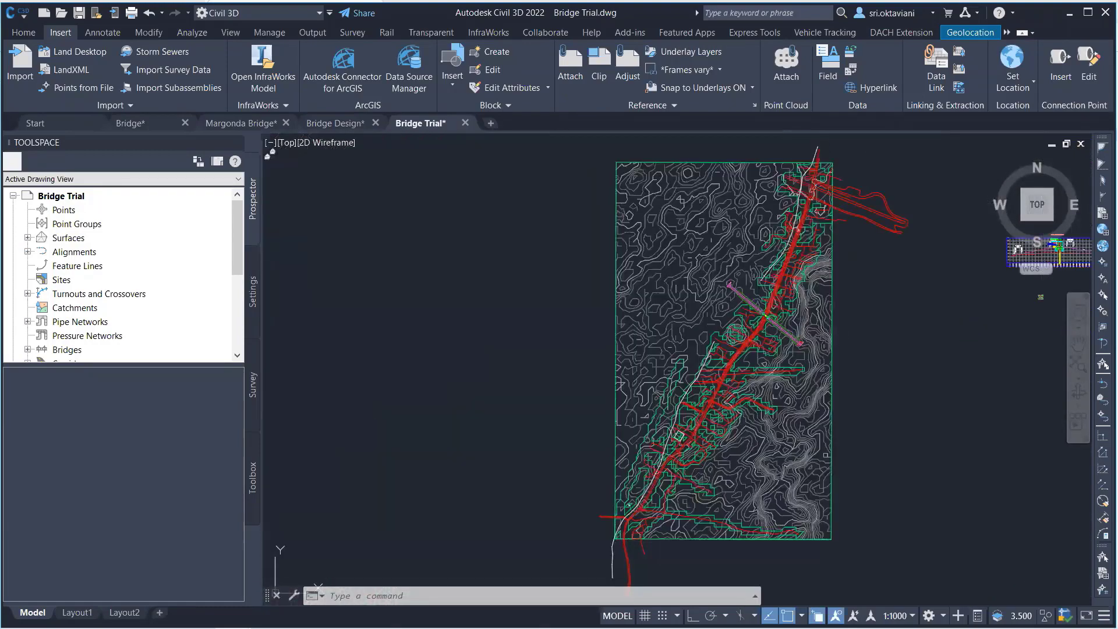
Examine the bridge deck, girders and central pier foundation closely in a tilted 3D view.
{"action": "middle_click_drag", "start_coordinate": [757, 350], "coordinate": [827, 358], "text": "shift"}
{"action": "key", "text": "Escape"}
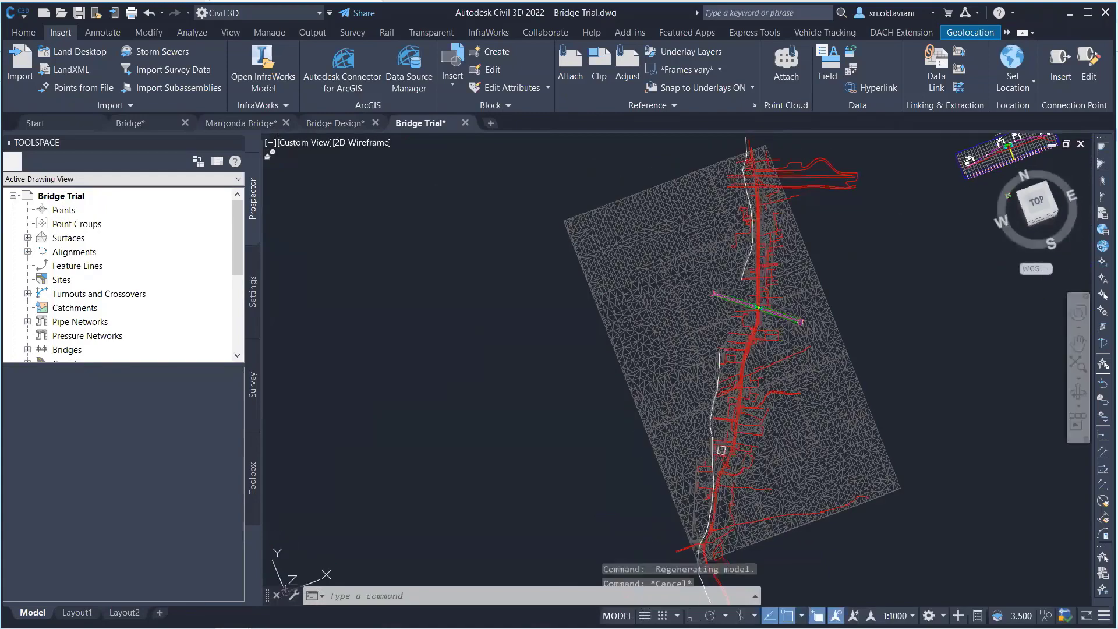
{"action": "scroll", "coordinate": [817, 229], "scroll_direction": "up", "scroll_amount": 2}
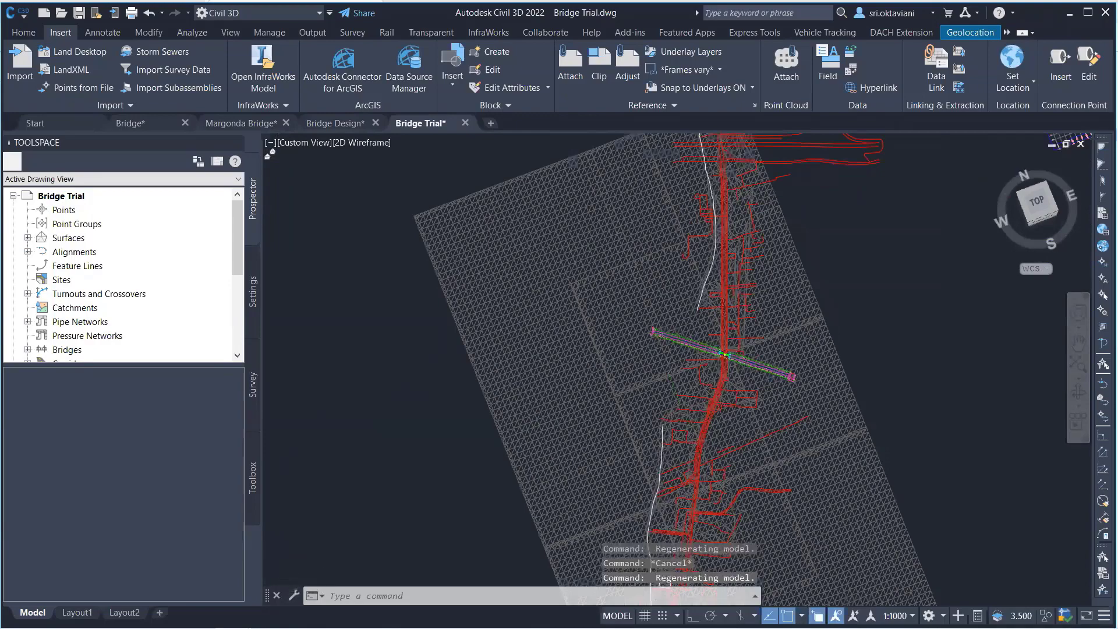
{"action": "scroll", "coordinate": [728, 365], "scroll_direction": "up", "scroll_amount": 4}
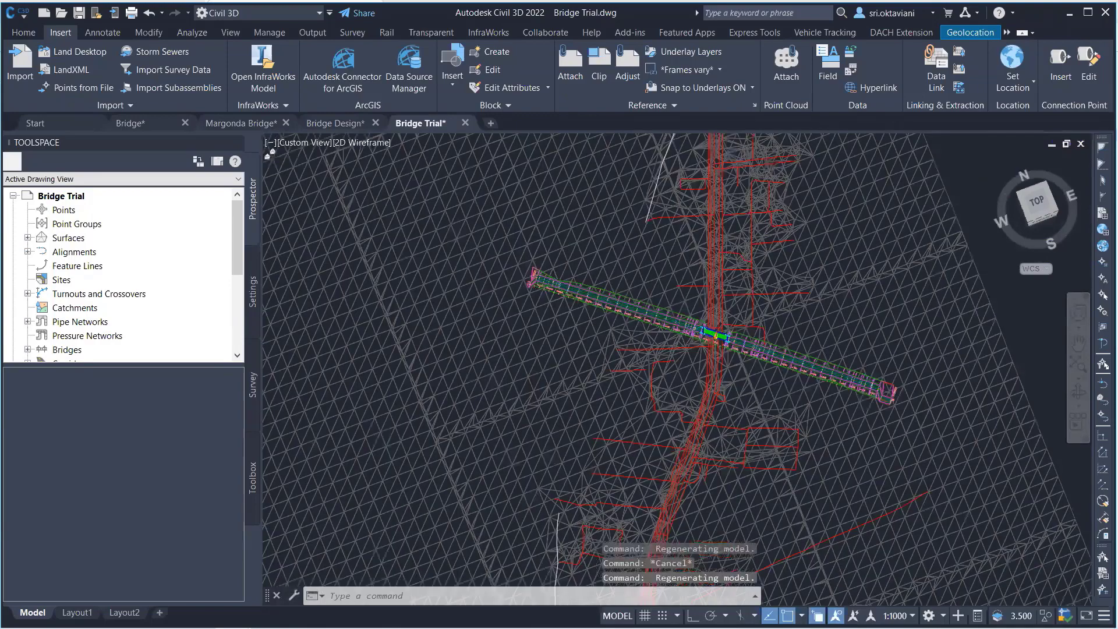
{"action": "scroll", "coordinate": [729, 360], "scroll_direction": "up", "scroll_amount": 2}
{"action": "scroll", "coordinate": [729, 360], "scroll_direction": "up", "scroll_amount": 4}
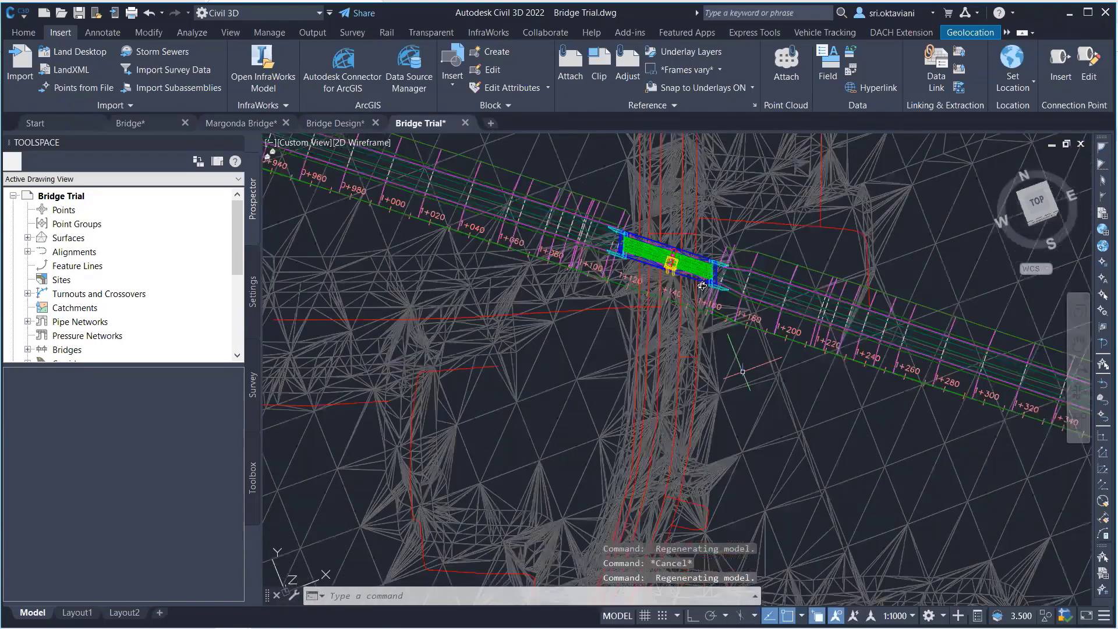
{"action": "scroll", "coordinate": [688, 271], "scroll_direction": "up", "scroll_amount": 2}
{"action": "mouse_move", "coordinate": [688, 271]}
{"action": "middle_mouse_down", "text": "shift"}
{"action": "mouse_move", "coordinate": [670, 252]}
{"action": "mouse_move", "coordinate": [682, 275]}
{"action": "middle_mouse_up", "text": "shift"}
{"action": "scroll", "coordinate": [685, 271], "scroll_direction": "up", "scroll_amount": 2}
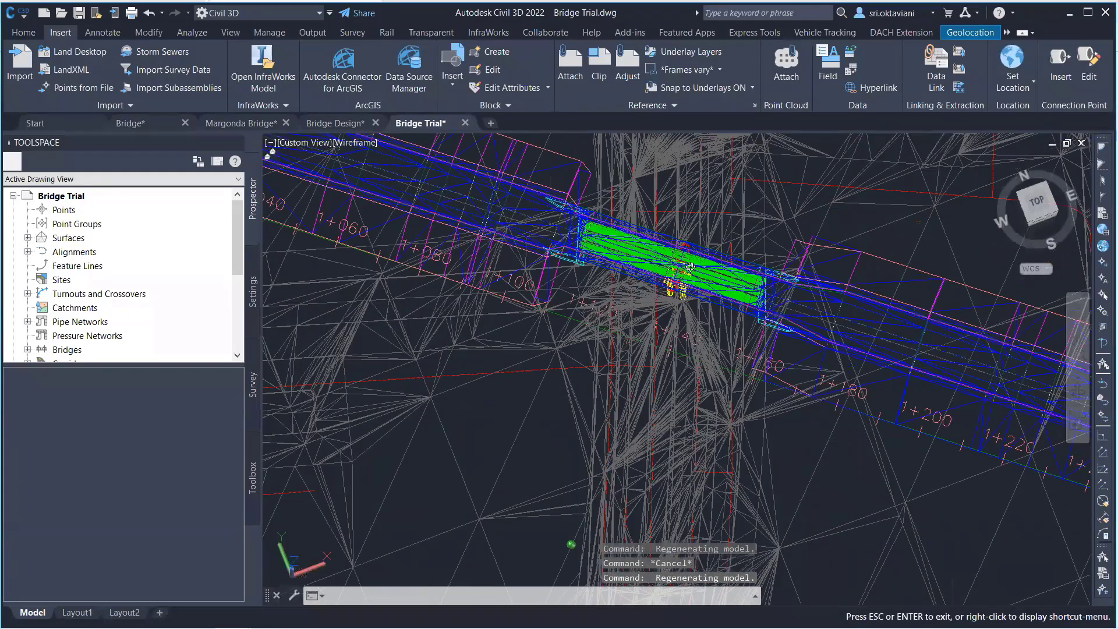
{"action": "scroll", "coordinate": [697, 282], "scroll_direction": "up", "scroll_amount": 2}
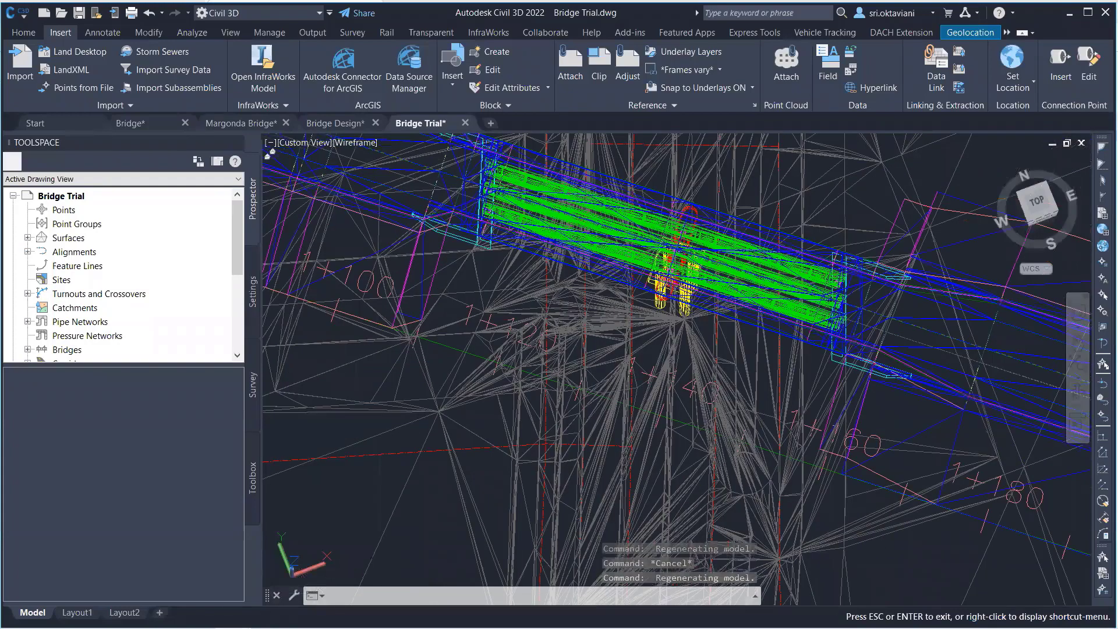
{"action": "scroll", "coordinate": [691, 270], "scroll_direction": "up", "scroll_amount": 2}
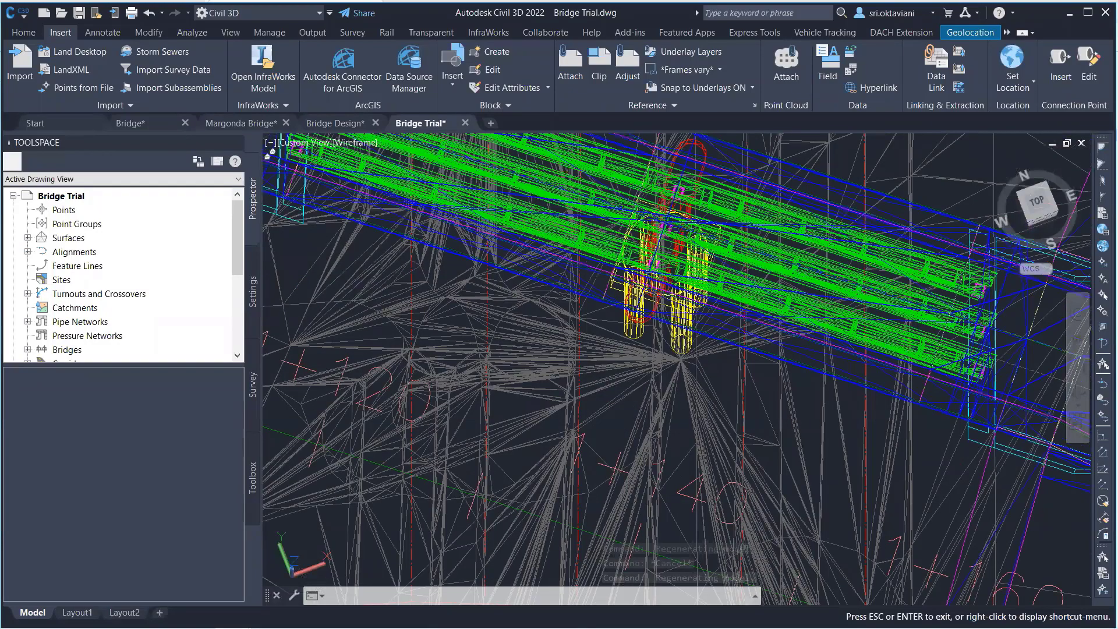
{"action": "key", "text": "Escape"}
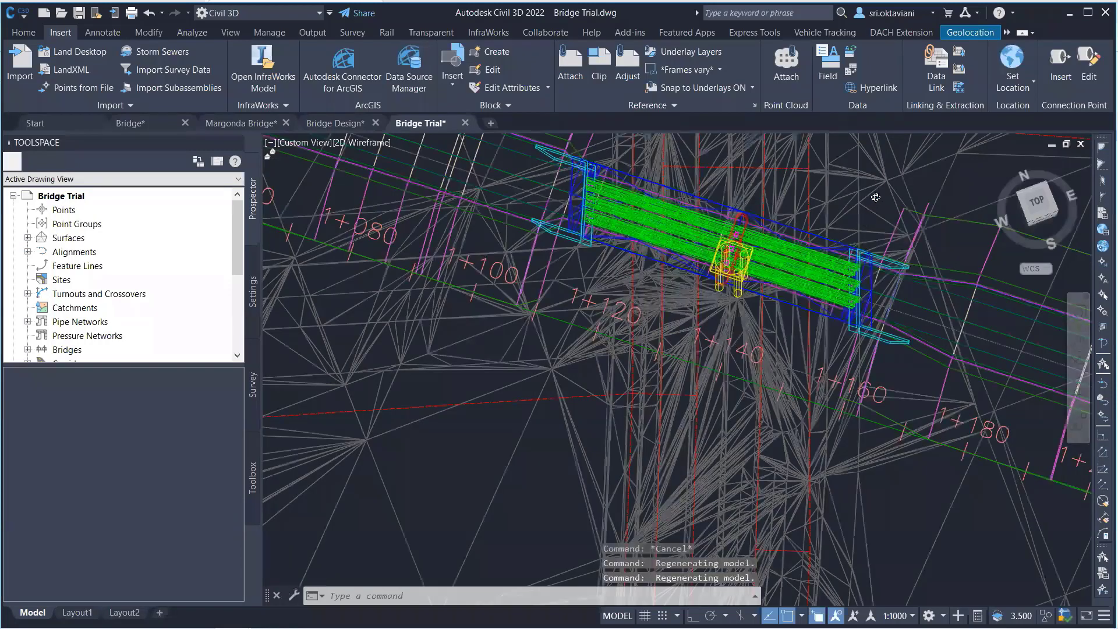
View the whole bridge from a low side angle to inspect its abutments, pier and piles in 3D.
{"action": "scroll", "coordinate": [766, 315], "scroll_direction": "down", "scroll_amount": 2}
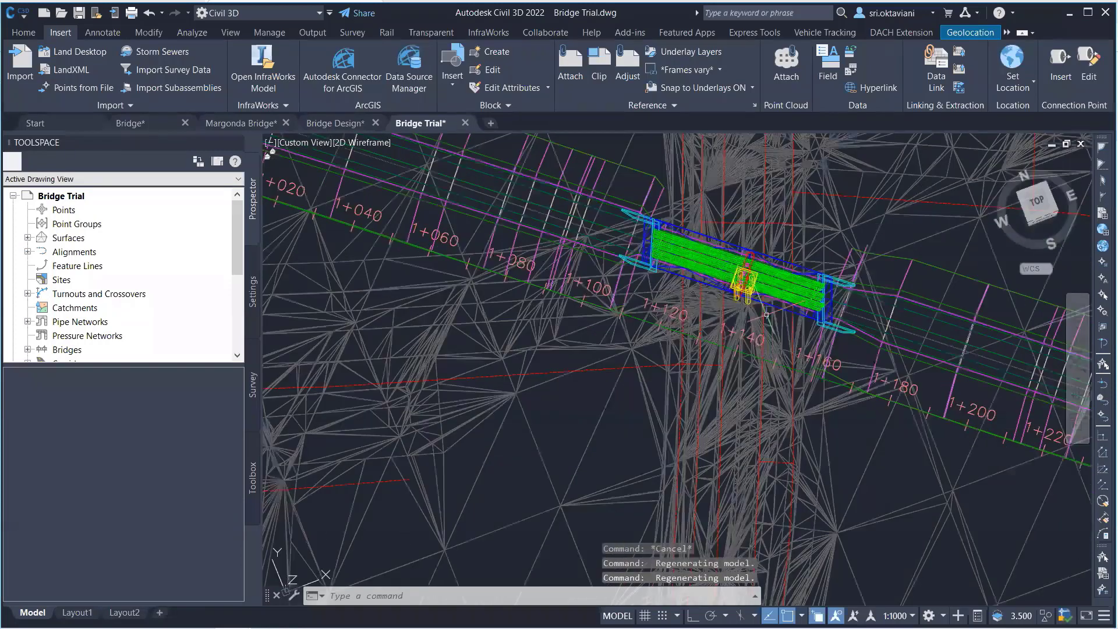
{"action": "scroll", "coordinate": [766, 315], "scroll_direction": "down", "scroll_amount": 2}
{"action": "mouse_move", "coordinate": [766, 315]}
{"action": "middle_mouse_down", "text": "shift"}
{"action": "mouse_move", "coordinate": [727, 361]}
{"action": "mouse_move", "coordinate": [727, 326]}
{"action": "middle_mouse_up", "text": "shift"}
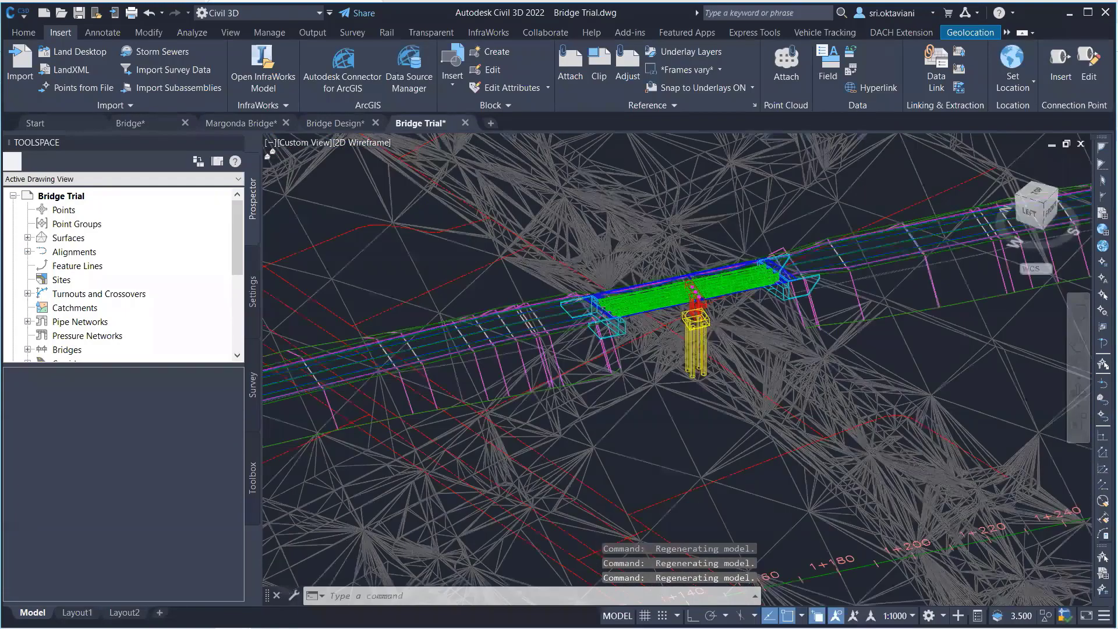
Inspect the bridge's girders, central pier and pile foundation in the tilted 3D view, both close up and across the full span.
{"action": "scroll", "coordinate": [707, 337], "scroll_direction": "up", "scroll_amount": 4}
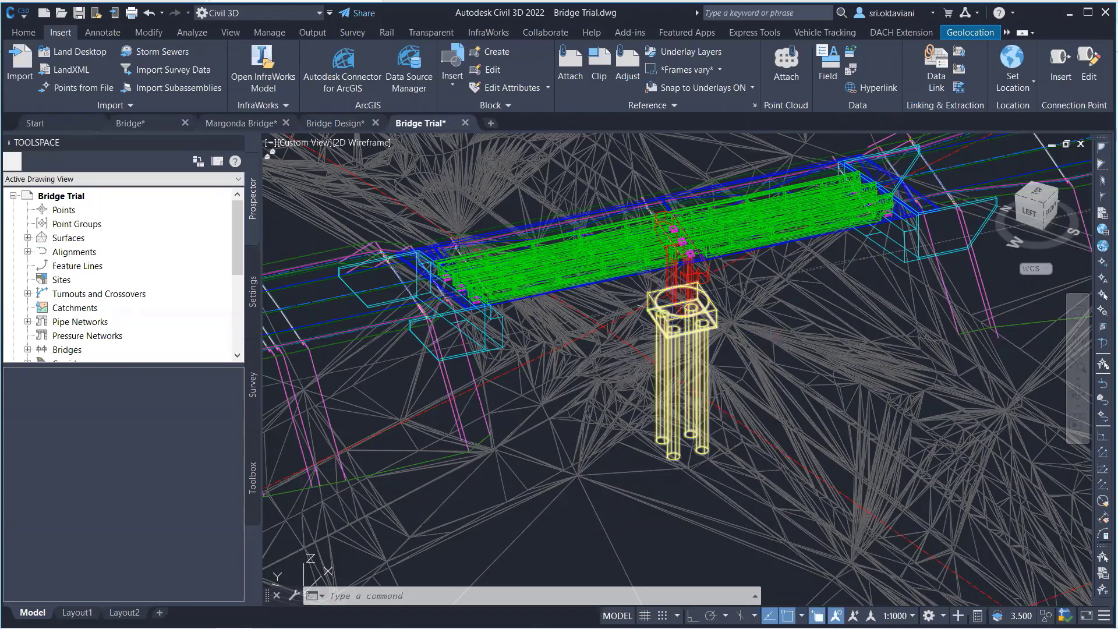
{"action": "scroll", "coordinate": [641, 296], "scroll_direction": "down", "scroll_amount": 4}
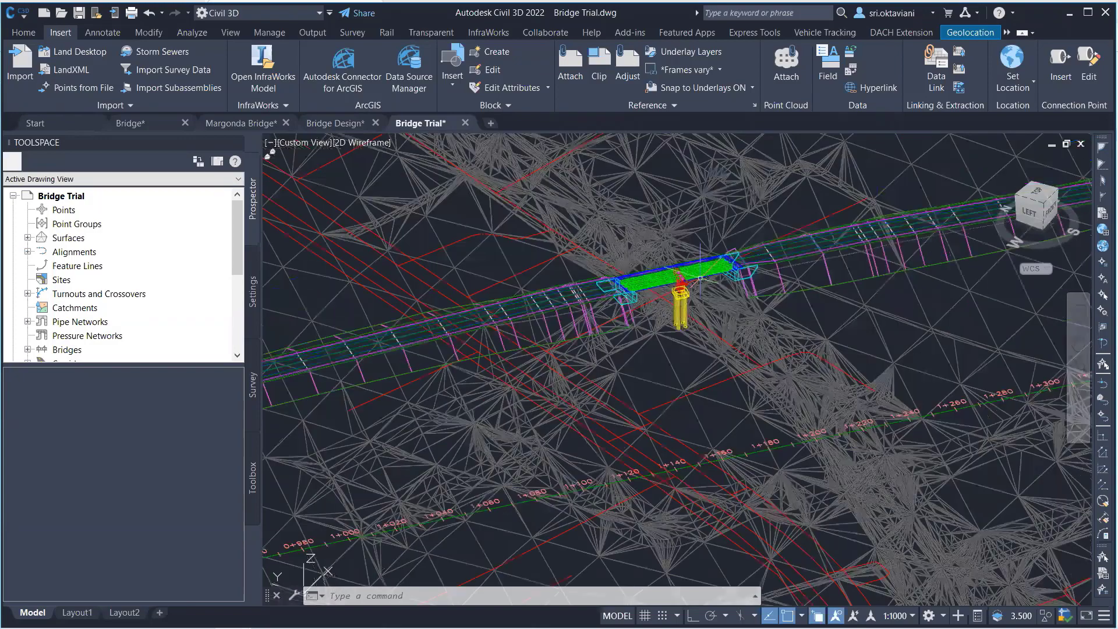
{"action": "scroll", "coordinate": [722, 276], "scroll_direction": "up", "scroll_amount": 3}
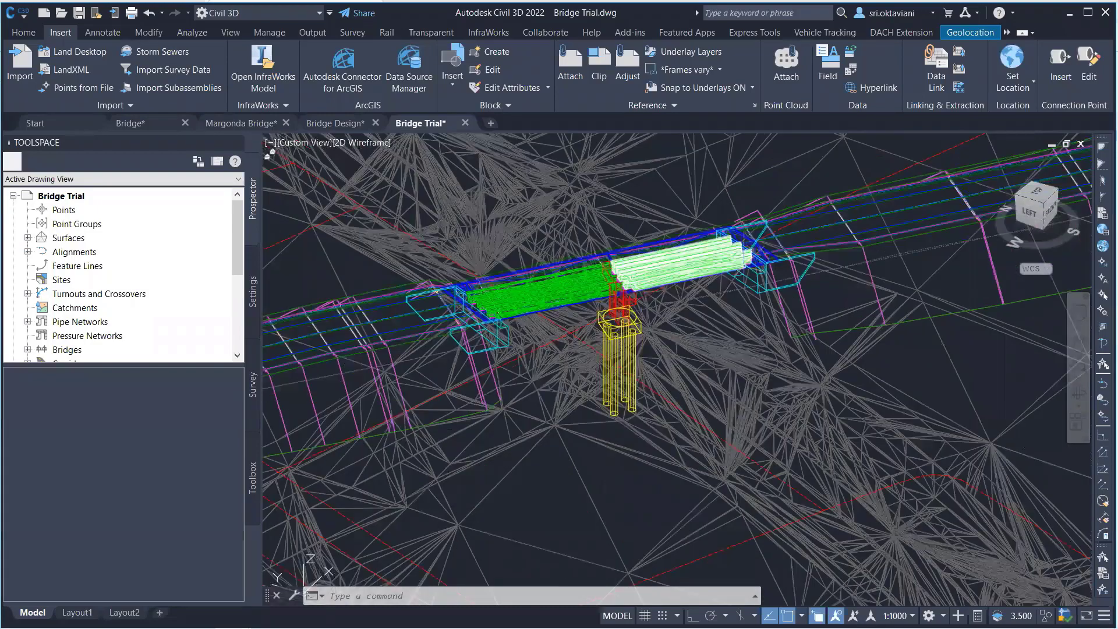
{"action": "scroll", "coordinate": [747, 262], "scroll_direction": "up", "scroll_amount": 3}
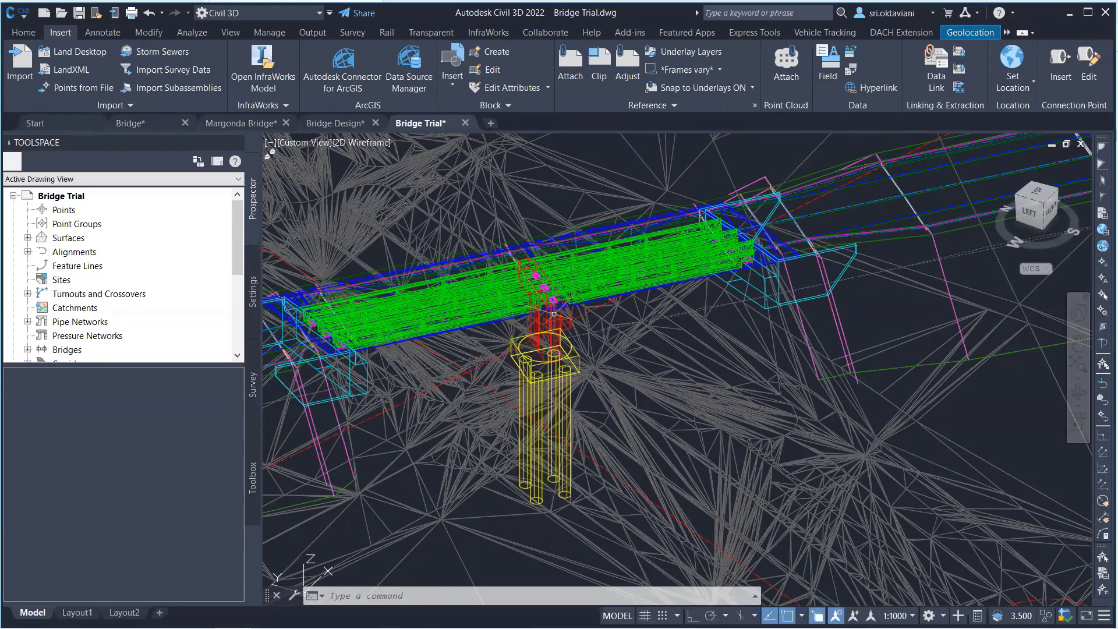
{"action": "left_click", "coordinate": [554, 314]}
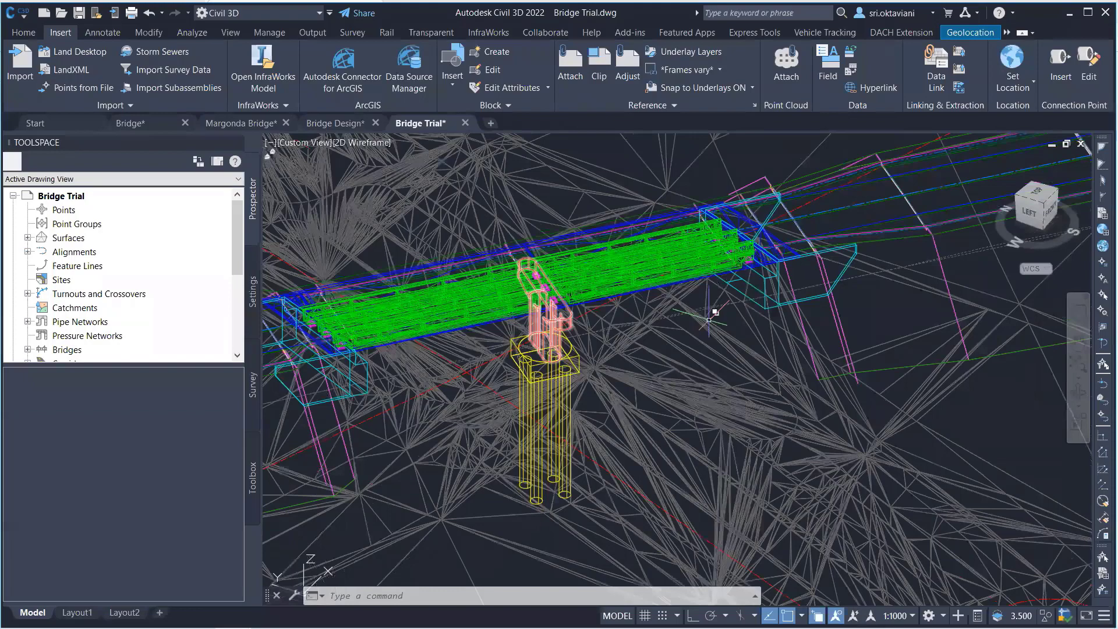
{"action": "scroll", "coordinate": [703, 325], "scroll_direction": "down", "scroll_amount": 2}
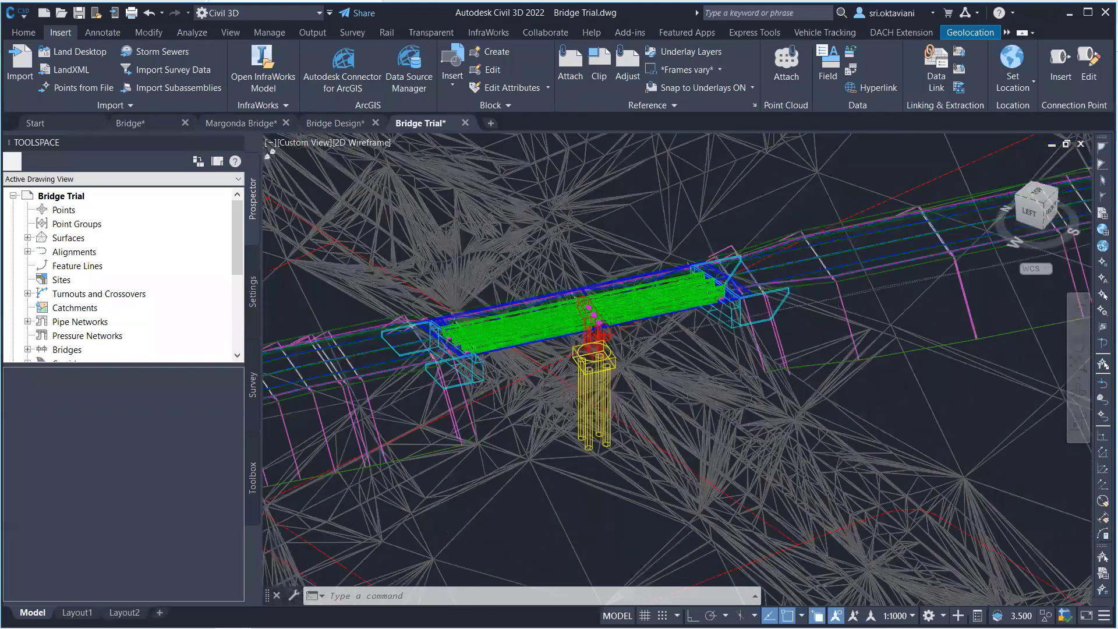
{"action": "scroll", "coordinate": [675, 361], "scroll_direction": "down", "scroll_amount": 2}
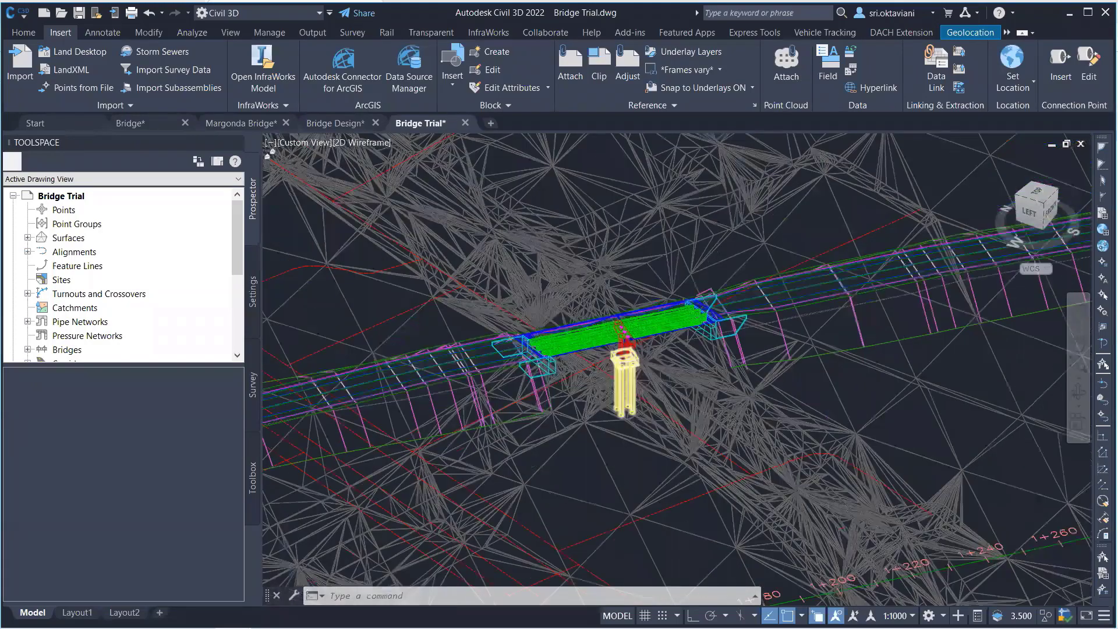
{"action": "scroll", "coordinate": [568, 373], "scroll_direction": "up", "scroll_amount": 2}
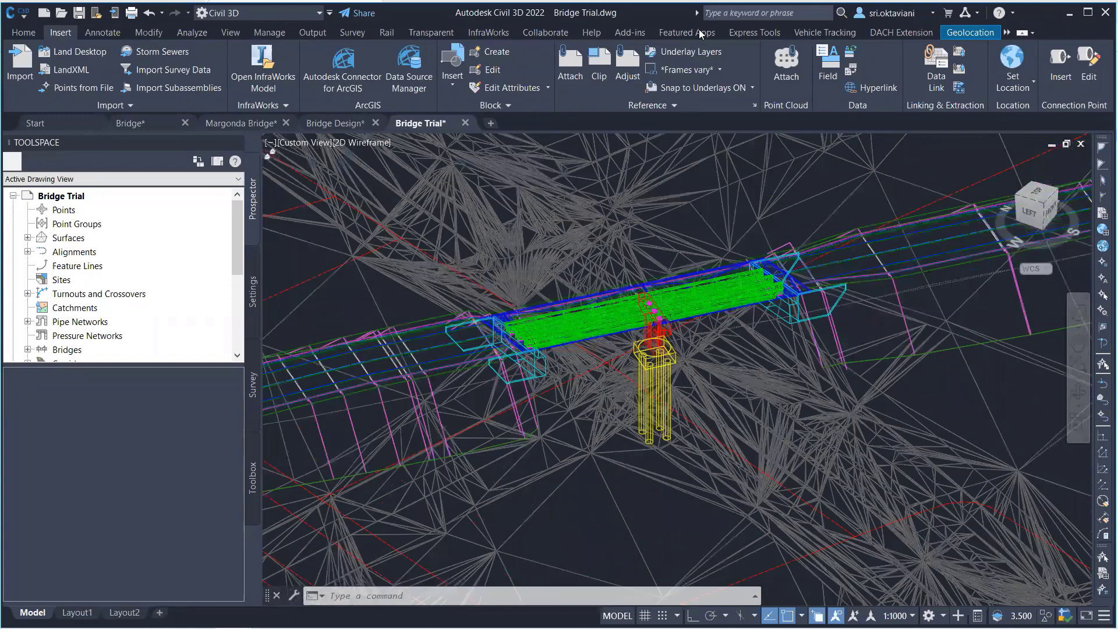
Examine how the bridge sits between its approach corridors and above the existing terrain surface in the 3D wireframe view.
{"action": "scroll", "coordinate": [711, 355], "scroll_direction": "down", "scroll_amount": 5}
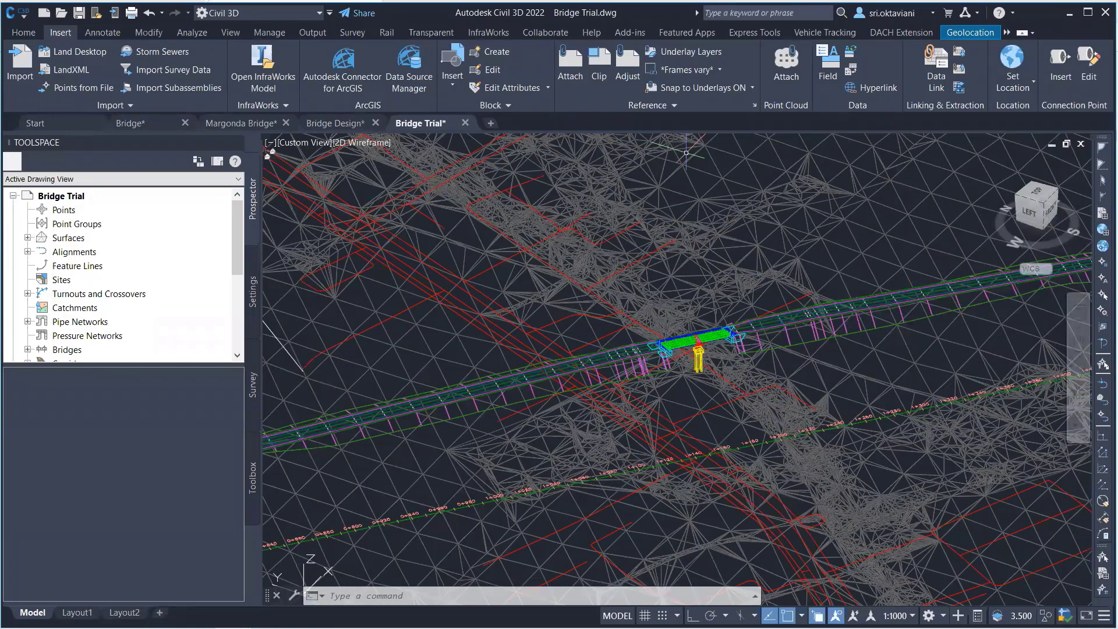
{"action": "scroll", "coordinate": [699, 348], "scroll_direction": "up", "scroll_amount": 5}
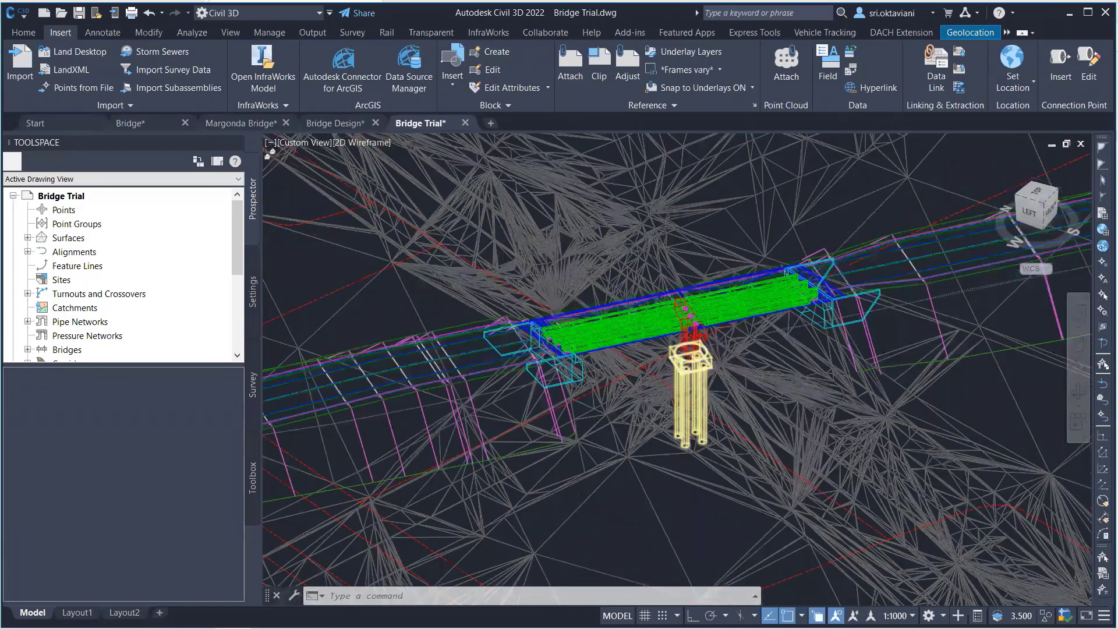
{"action": "scroll", "coordinate": [705, 335], "scroll_direction": "up", "scroll_amount": 4}
{"action": "scroll", "coordinate": [706, 336], "scroll_direction": "down", "scroll_amount": 4}
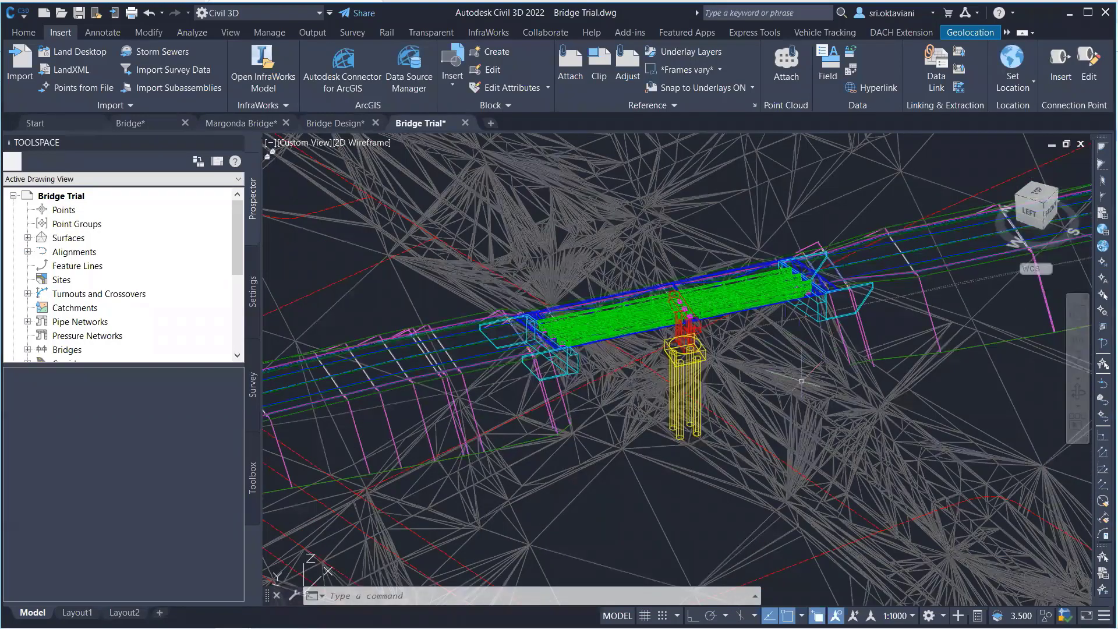
{"action": "scroll", "coordinate": [637, 409], "scroll_direction": "down", "scroll_amount": 2}
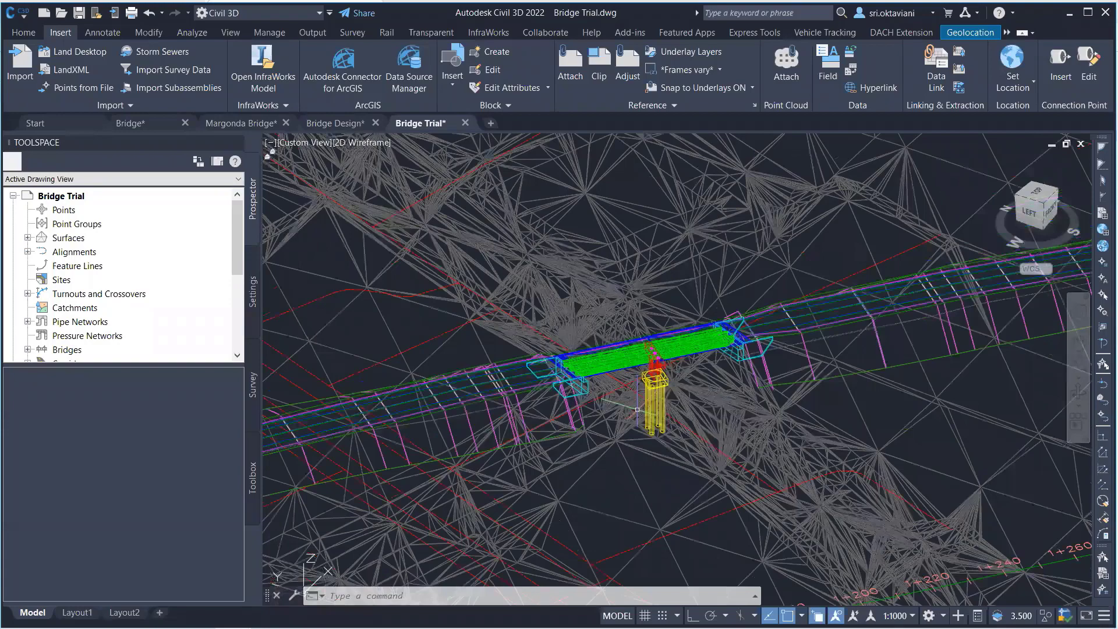
{"action": "scroll", "coordinate": [638, 410], "scroll_direction": "up", "scroll_amount": 4}
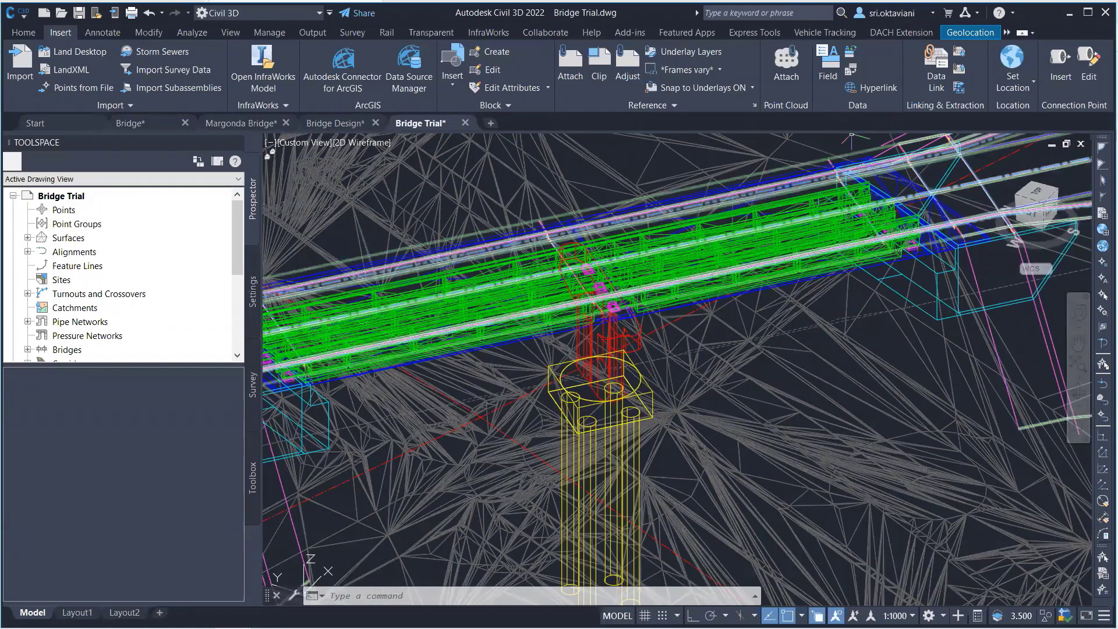
{"action": "scroll", "coordinate": [669, 251], "scroll_direction": "down", "scroll_amount": 3}
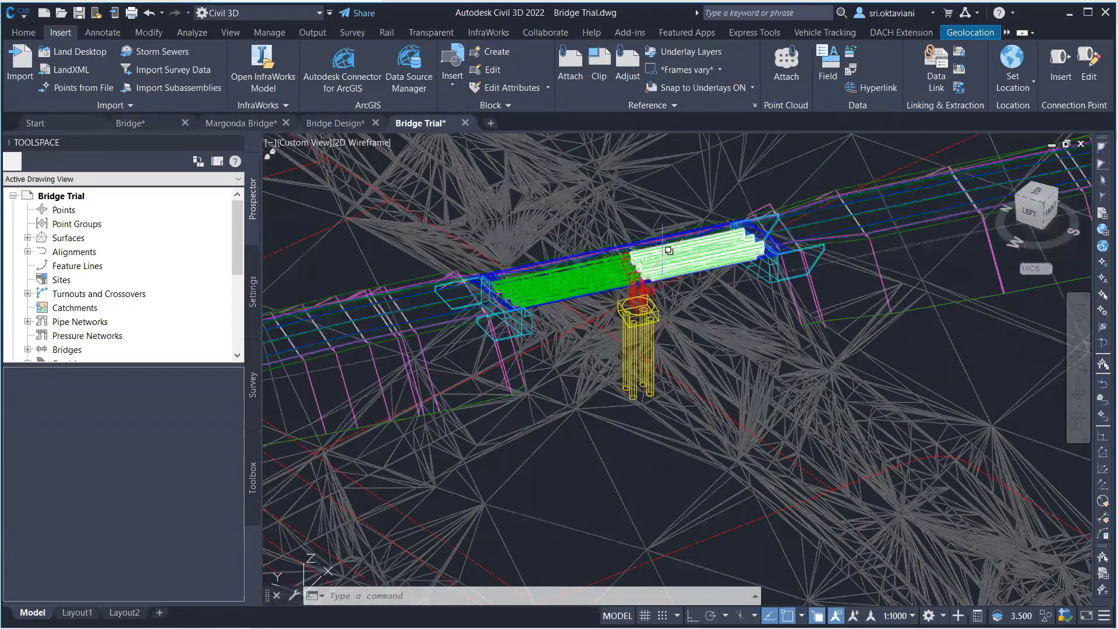
{"action": "scroll", "coordinate": [668, 250], "scroll_direction": "down", "scroll_amount": 2}
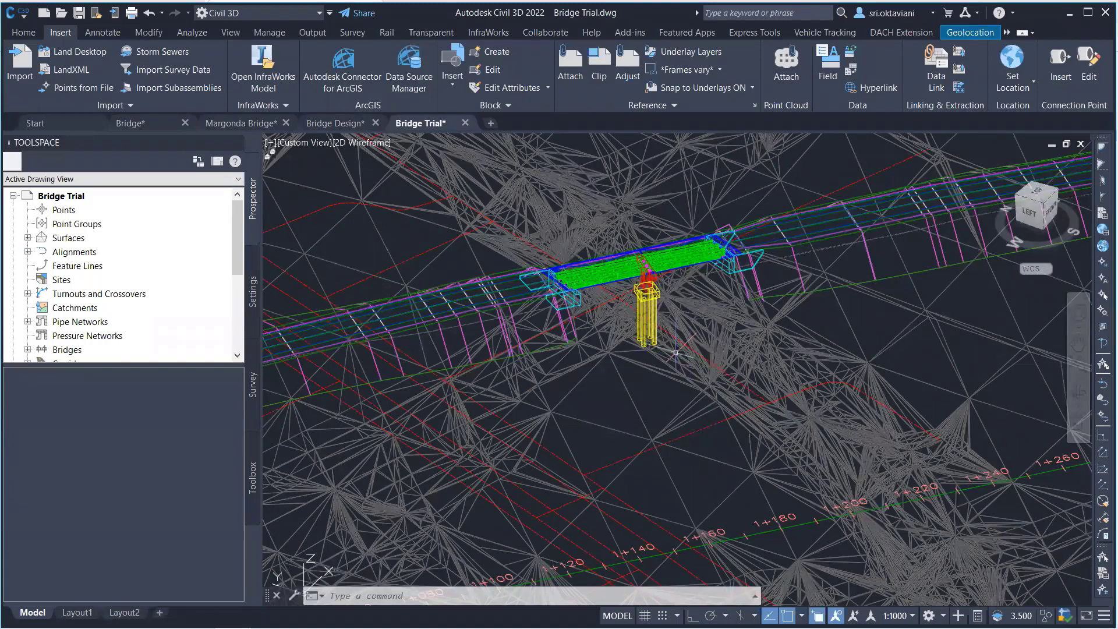
{"action": "mouse_move", "coordinate": [675, 352]}
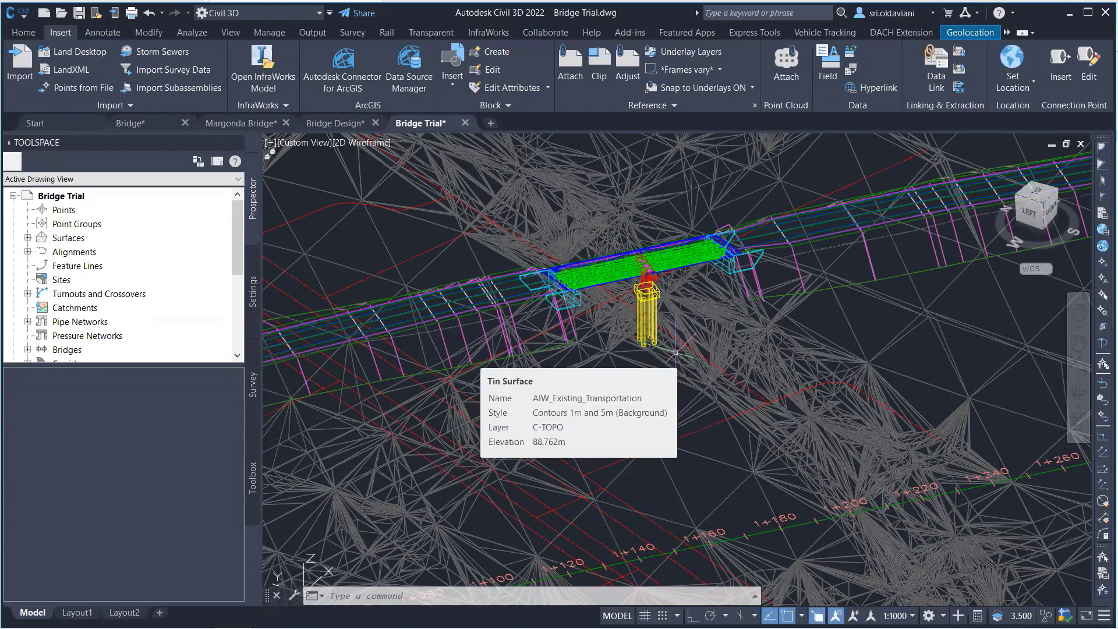